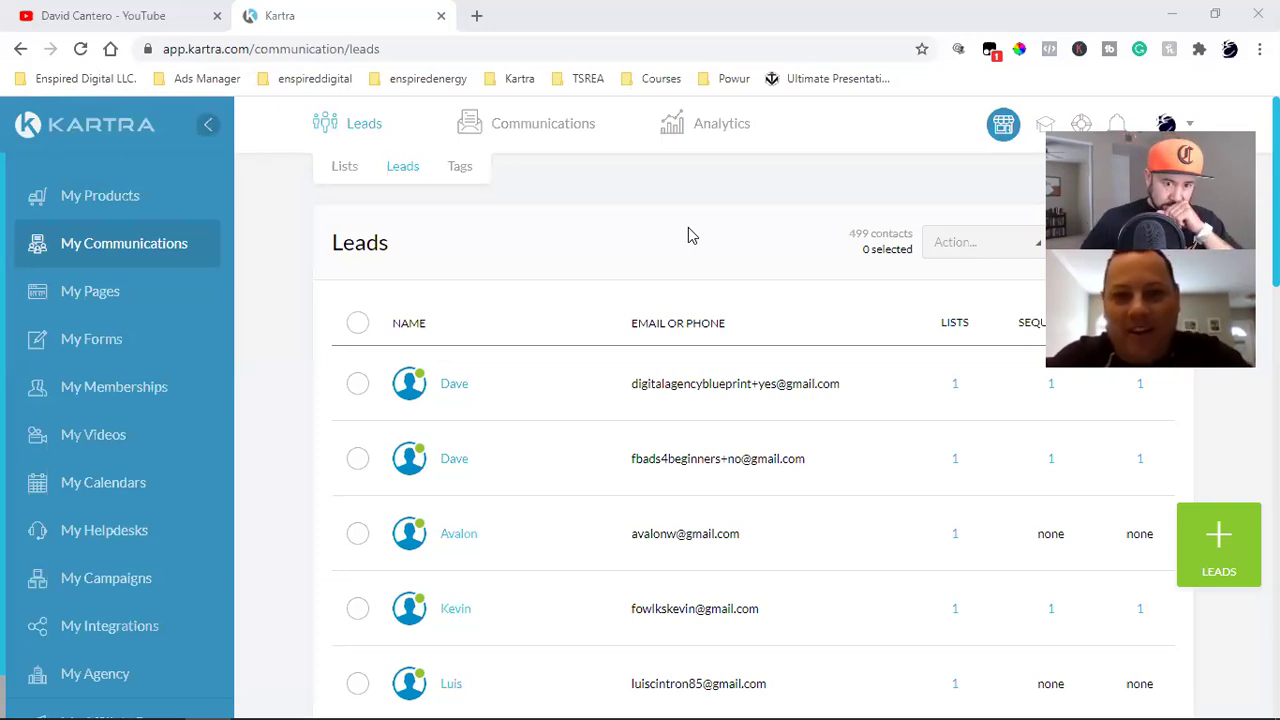
{"action": "key", "text": "XF86AudioRaiseVolume"}
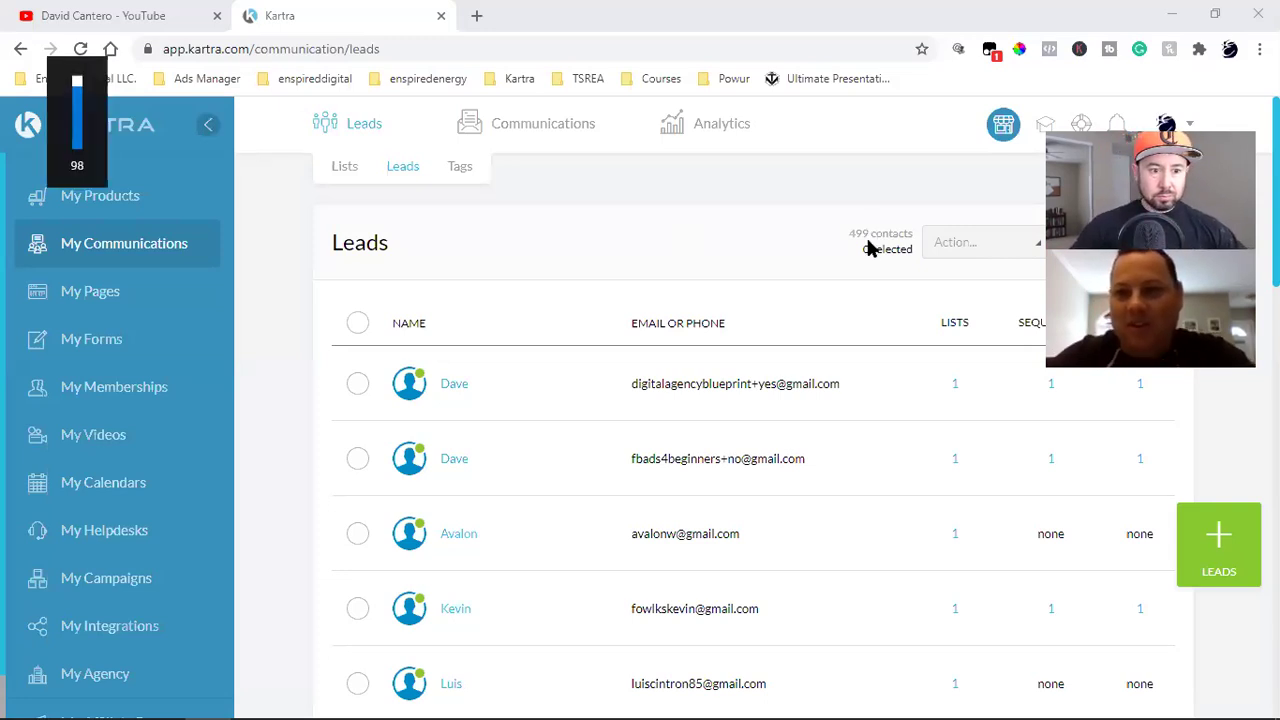
{"action": "left_click", "coordinate": [265, 240]}
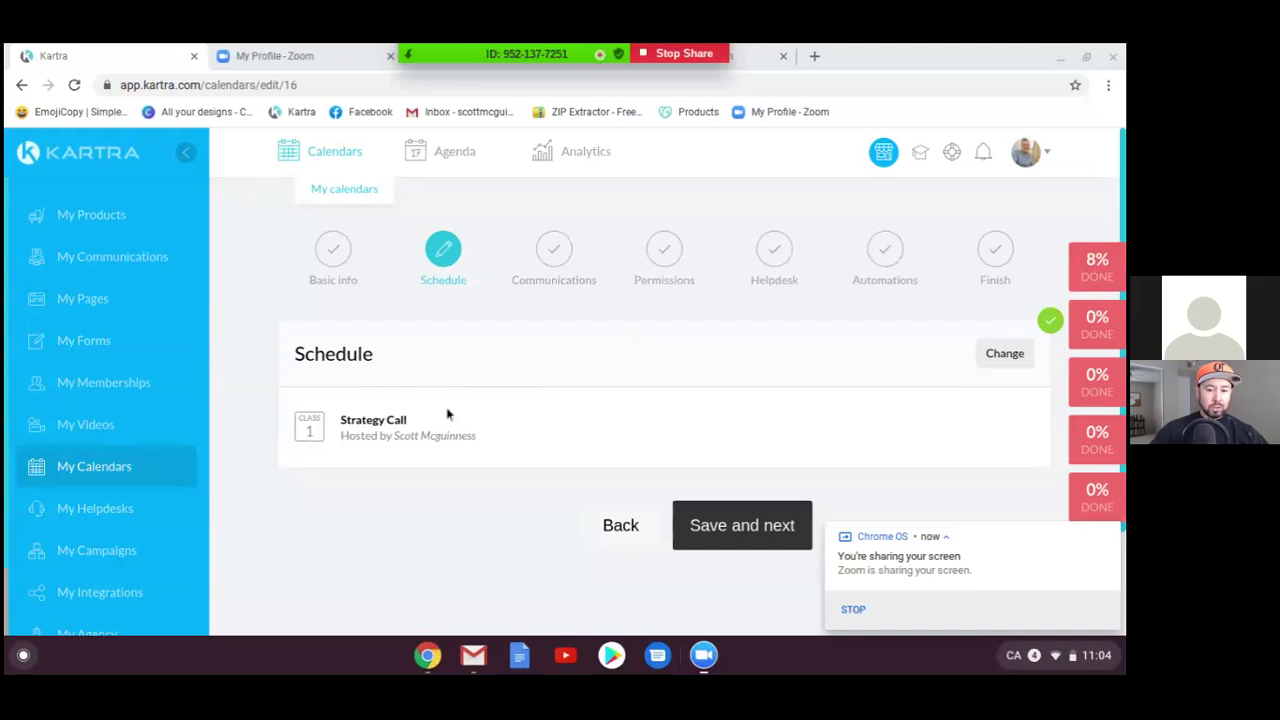
Step: Leave the Strategy Call calendar's schedule and open the list of forms in Kartra
{"action": "scroll", "coordinate": [577, 443], "scroll_direction": "down", "scroll_amount": 1}
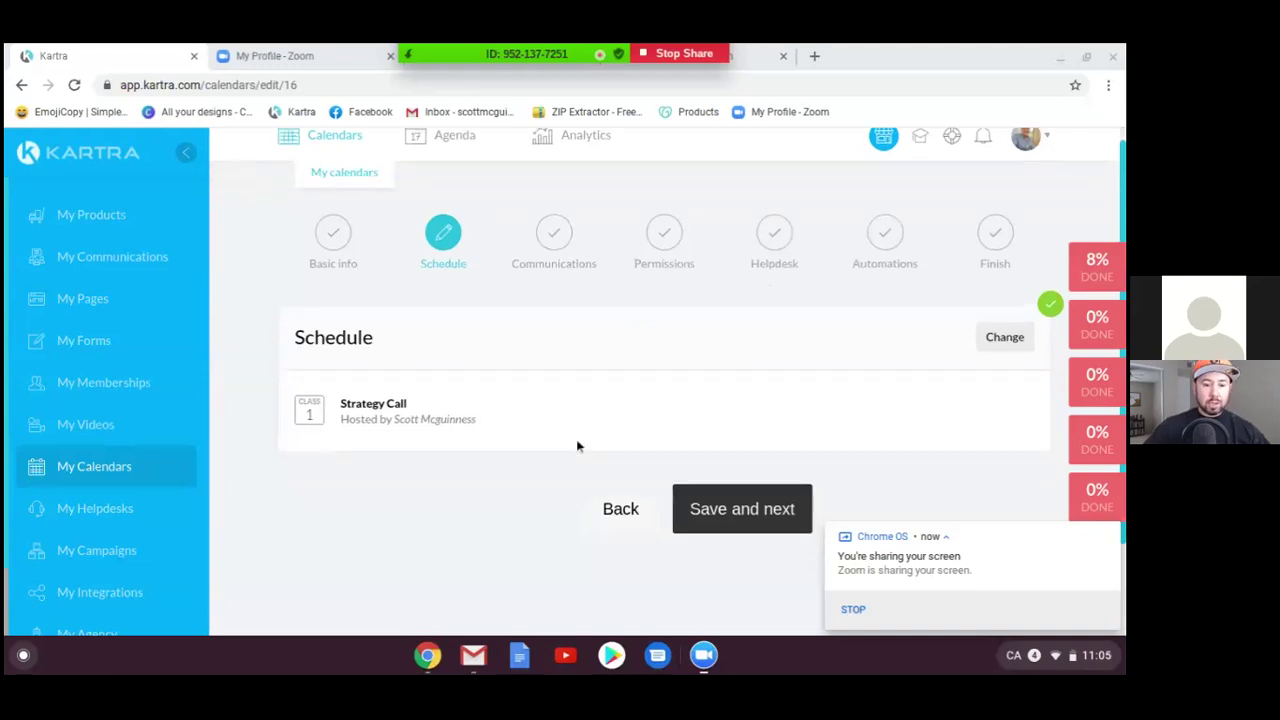
{"action": "scroll", "coordinate": [577, 446], "scroll_direction": "up", "scroll_amount": 1}
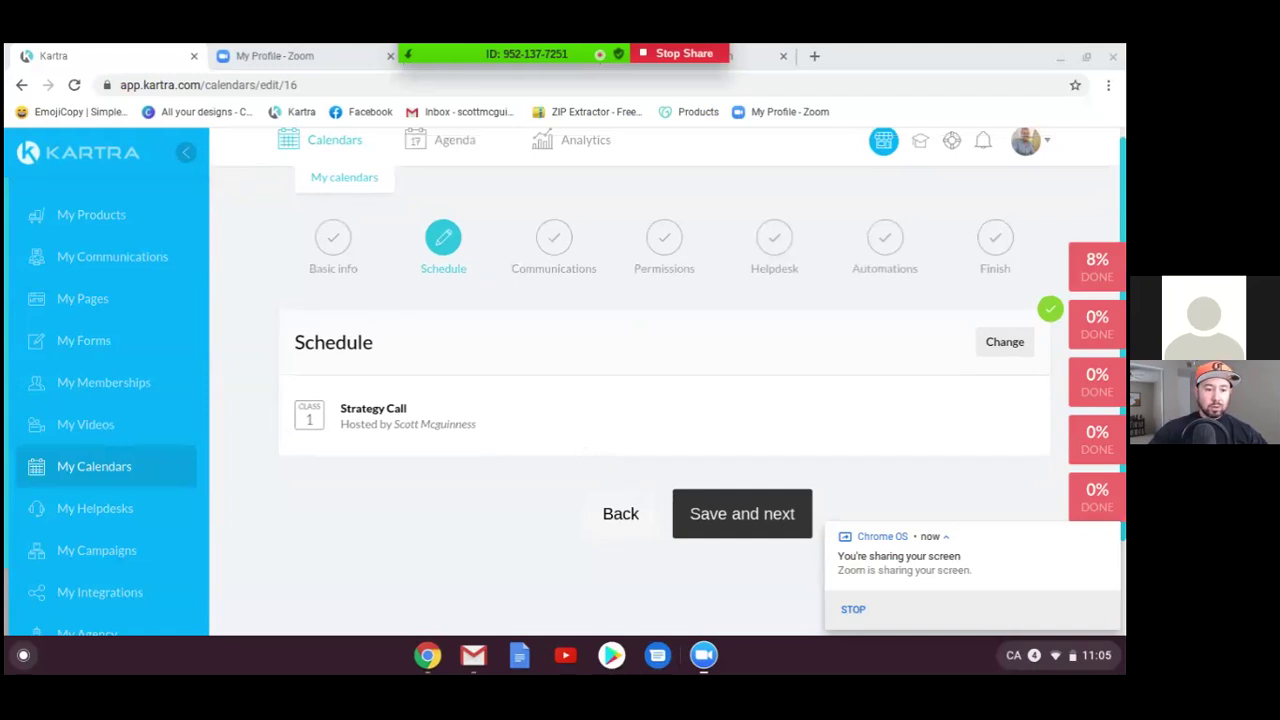
{"action": "left_click", "coordinate": [72, 340]}
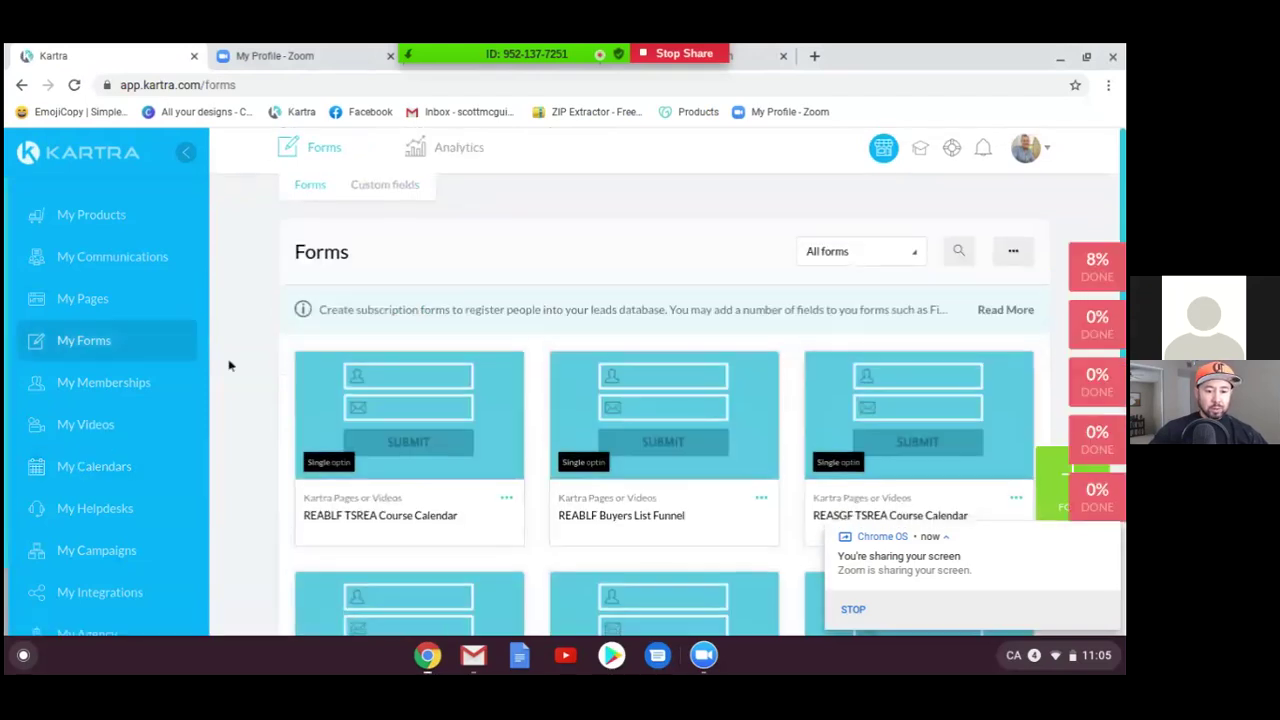
{"action": "scroll", "coordinate": [229, 365], "scroll_direction": "down", "scroll_amount": 2}
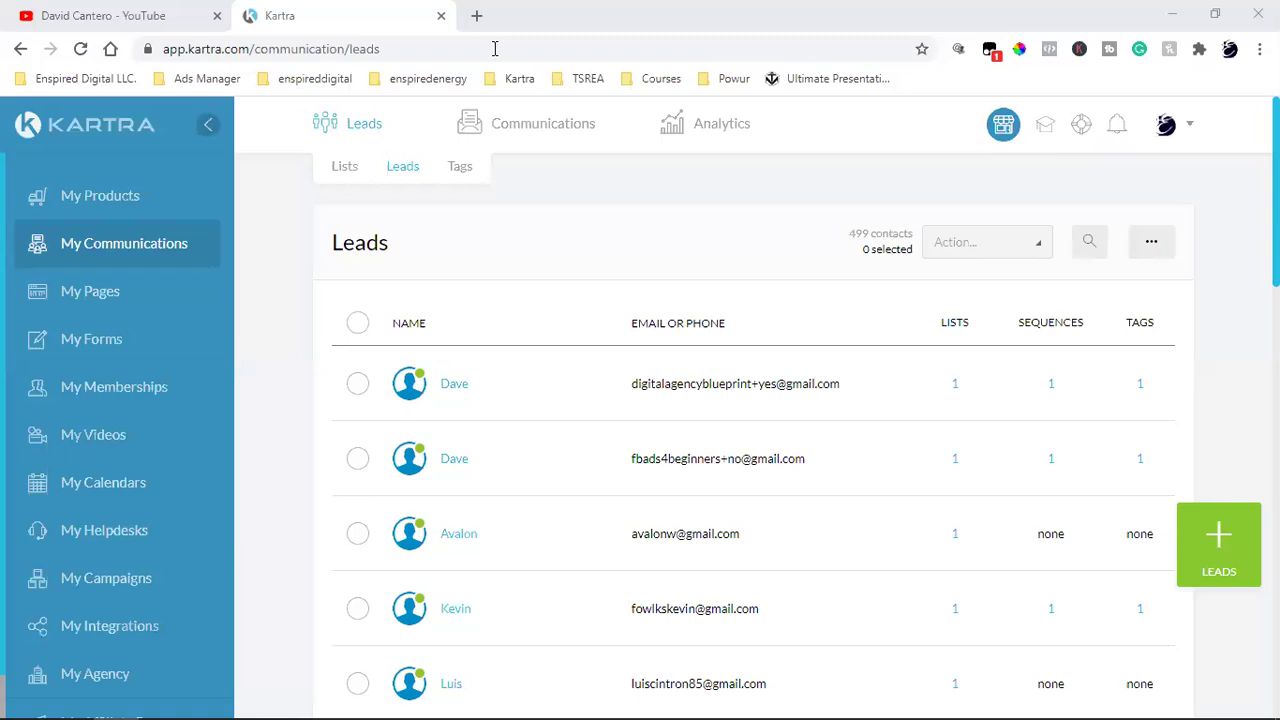
Step: Open the bookmarked Social Media Strategy Call page in a new browser tab
{"action": "left_click", "coordinate": [476, 15]}
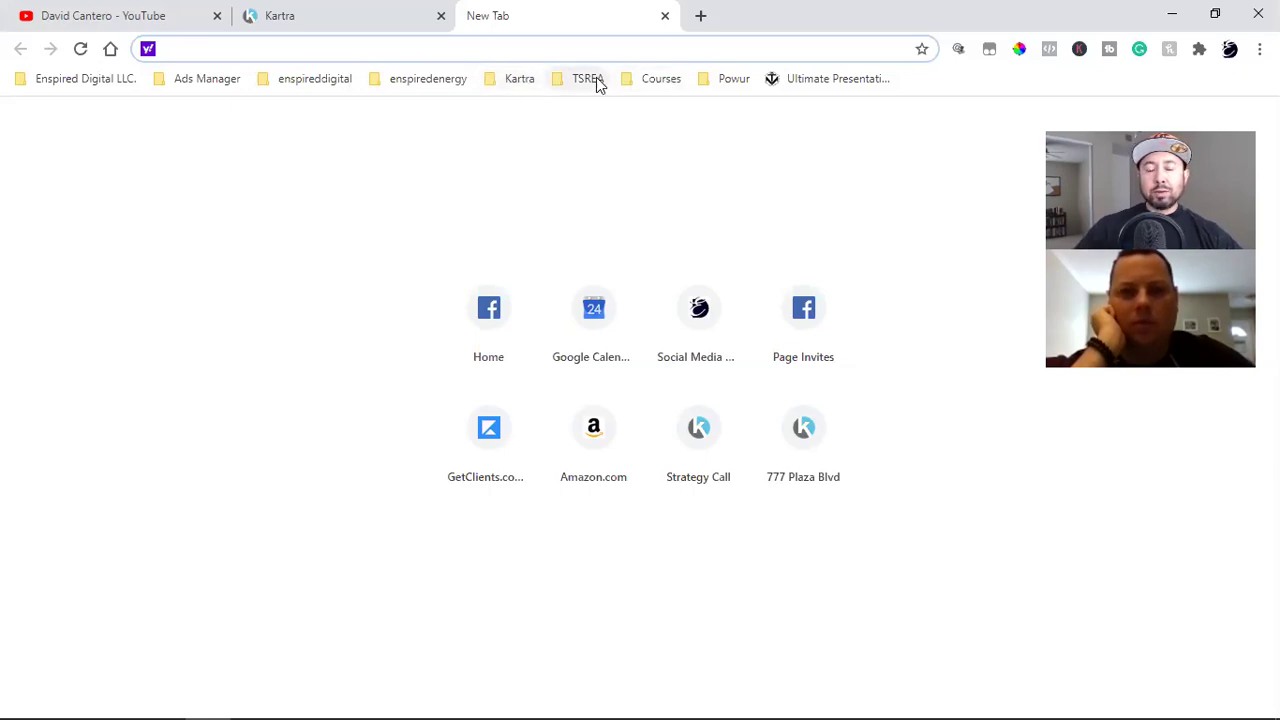
{"action": "left_click", "coordinate": [28, 84]}
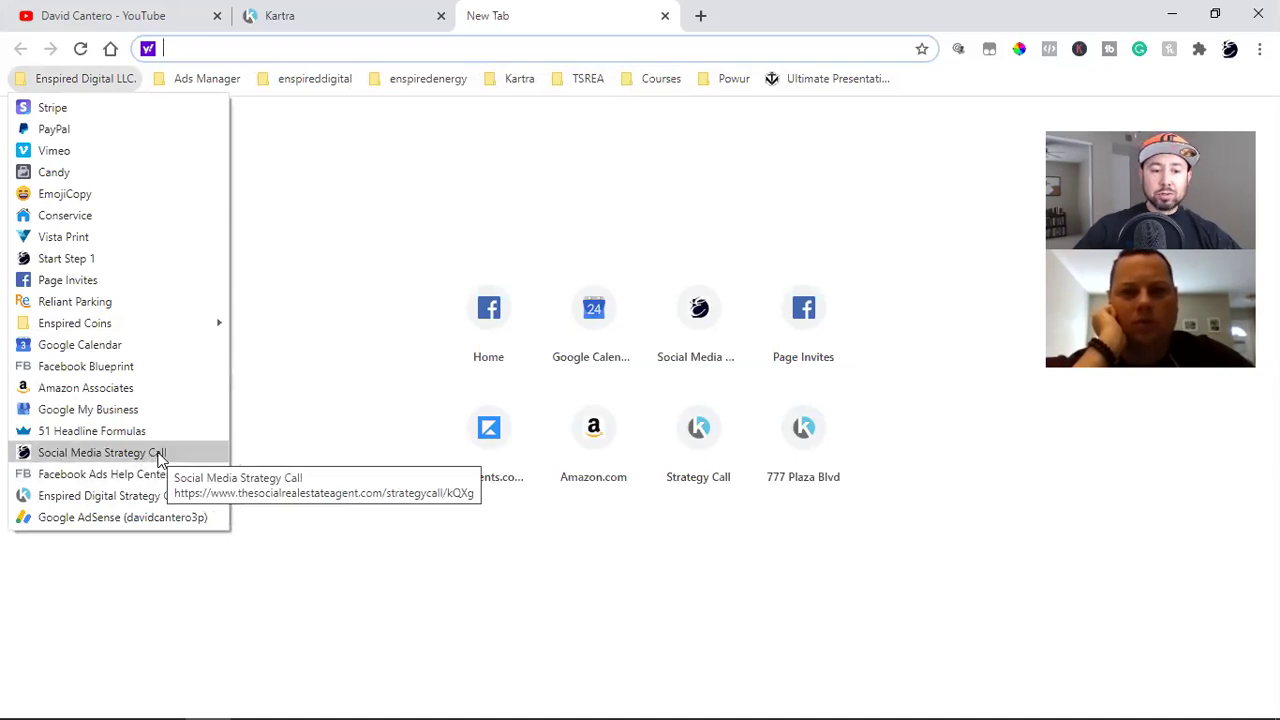
{"action": "left_click", "coordinate": [100, 453]}
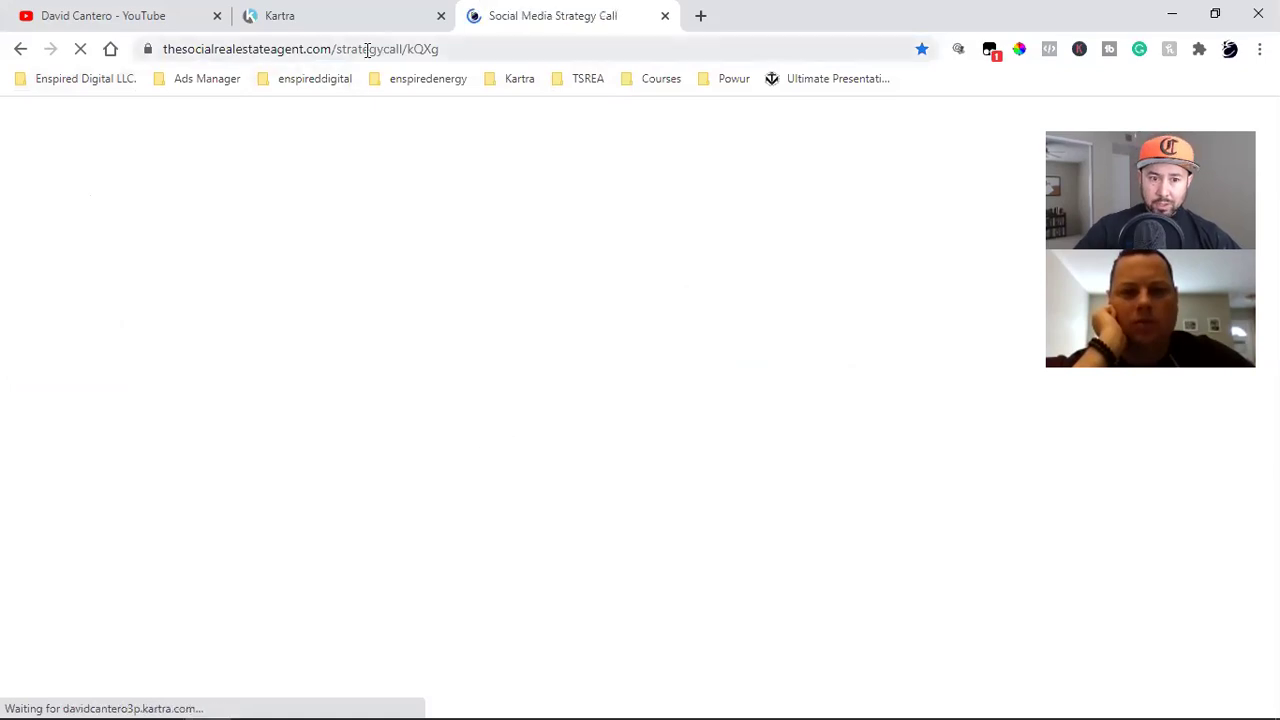
Step: View the registrants list of the Enspired Energy calendar in Kartra and return to the calendar overview
{"action": "left_click", "coordinate": [349, 12]}
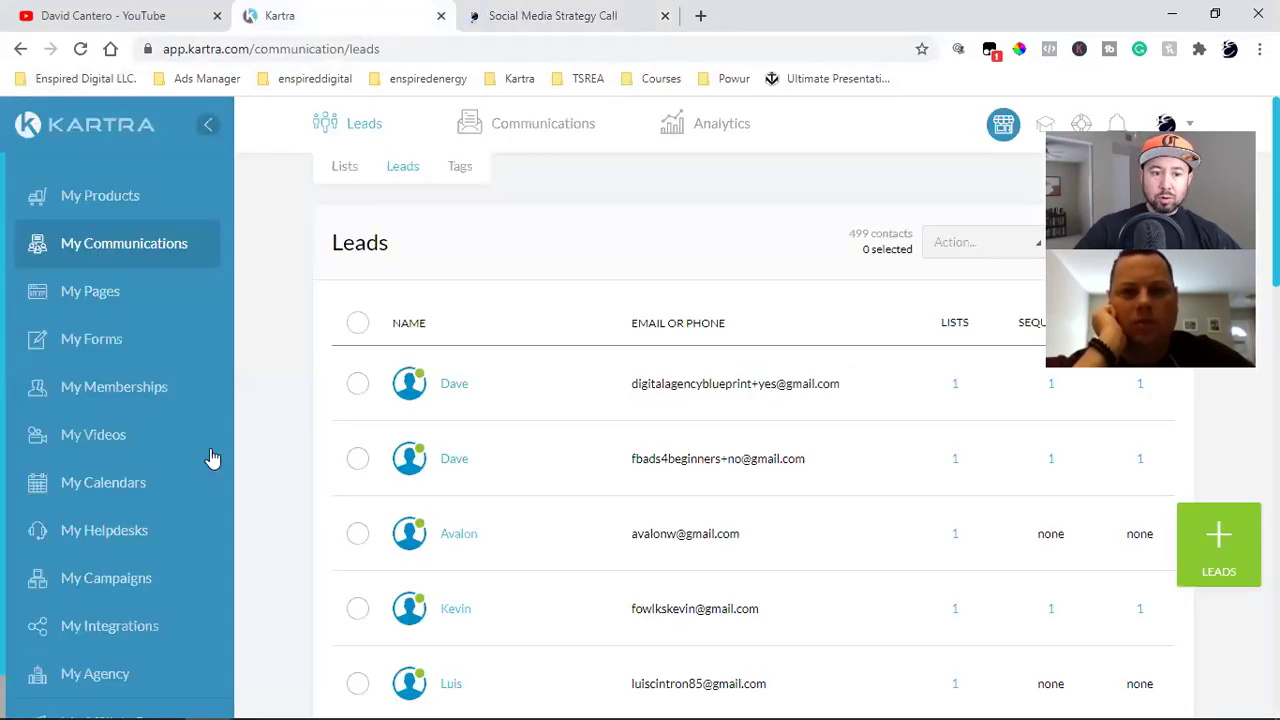
{"action": "left_click", "coordinate": [88, 497]}
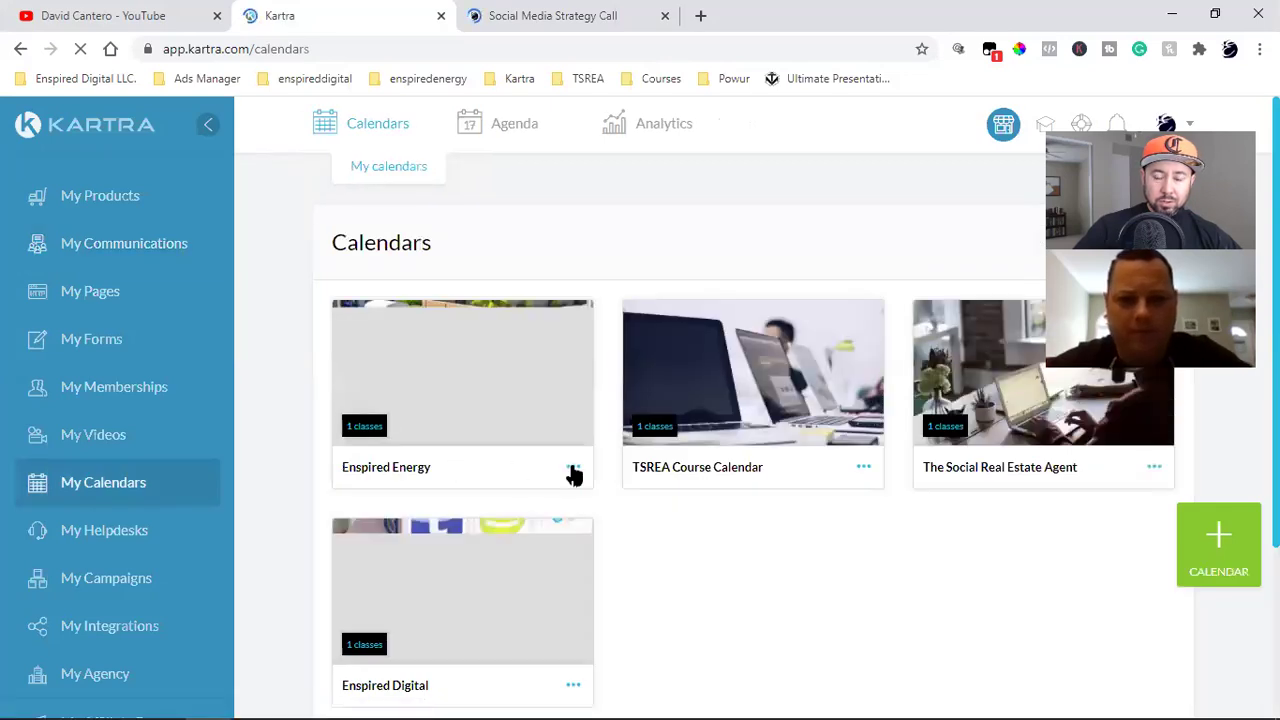
{"action": "left_click", "coordinate": [573, 470]}
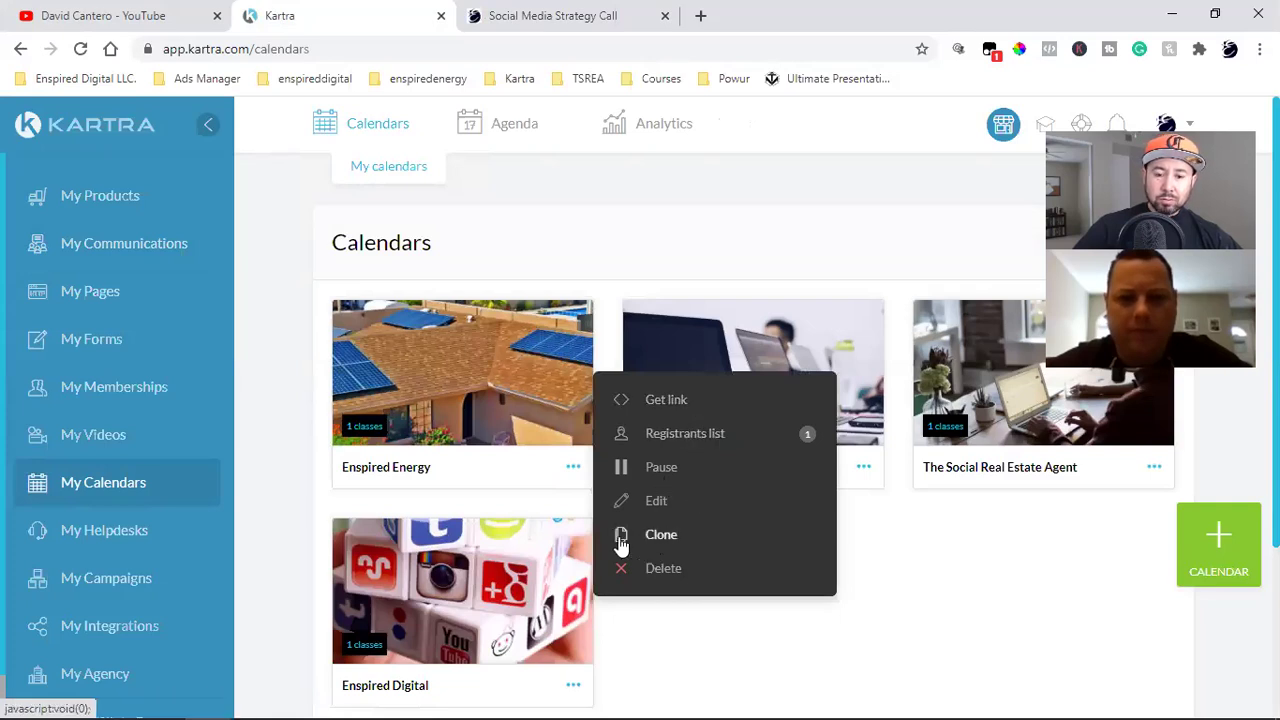
{"action": "left_click", "coordinate": [652, 428]}
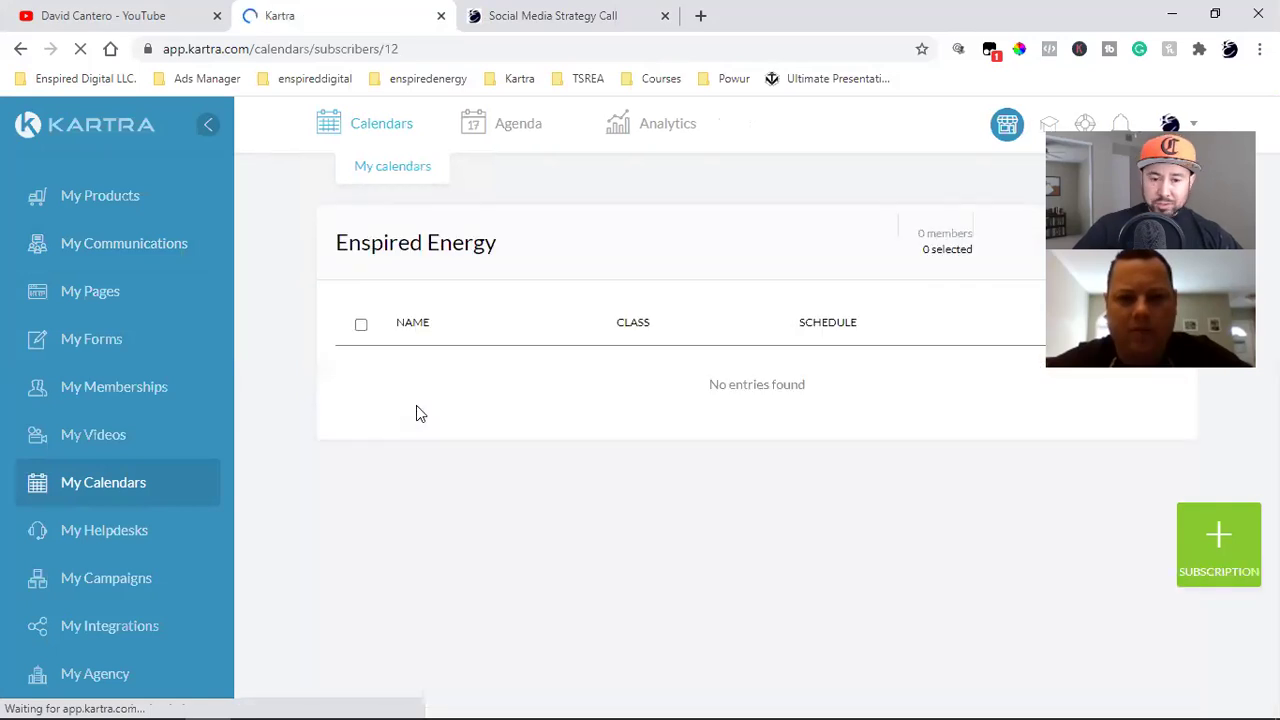
{"action": "left_click", "coordinate": [18, 50]}
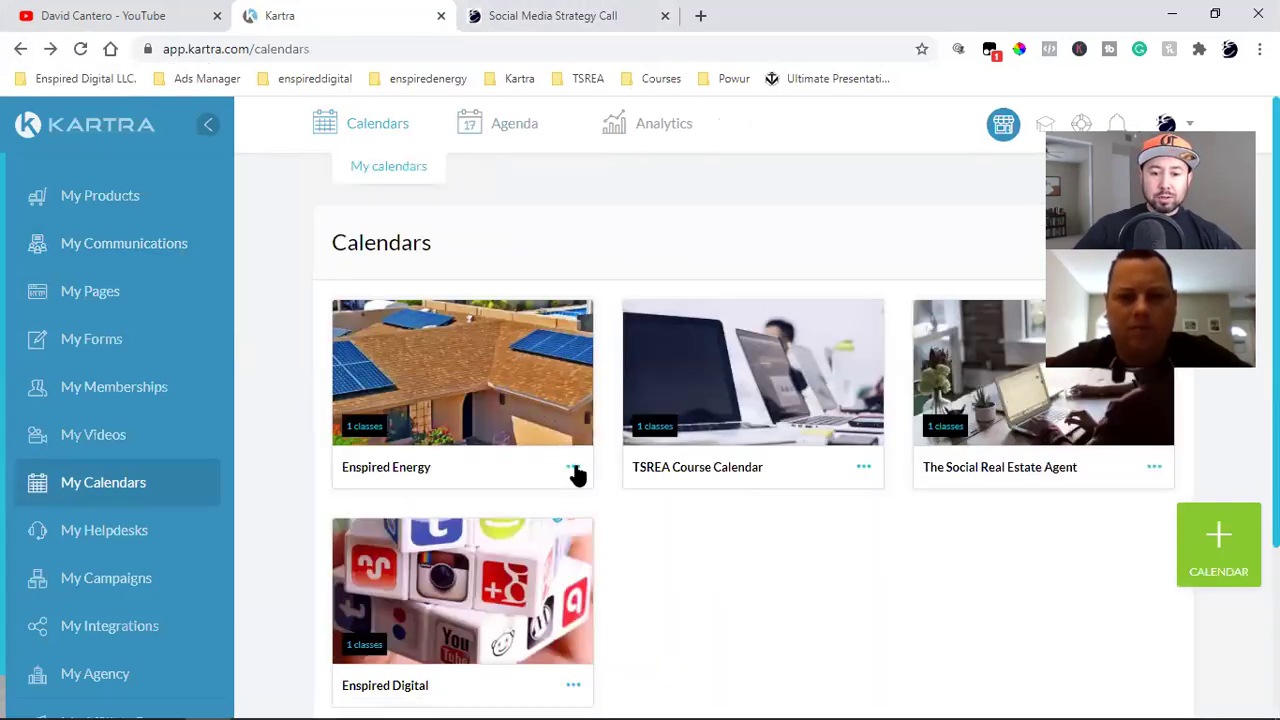
Step: Display the public link of the Enspired Energy calendar
{"action": "left_click", "coordinate": [573, 467]}
{"action": "left_click", "coordinate": [683, 399]}
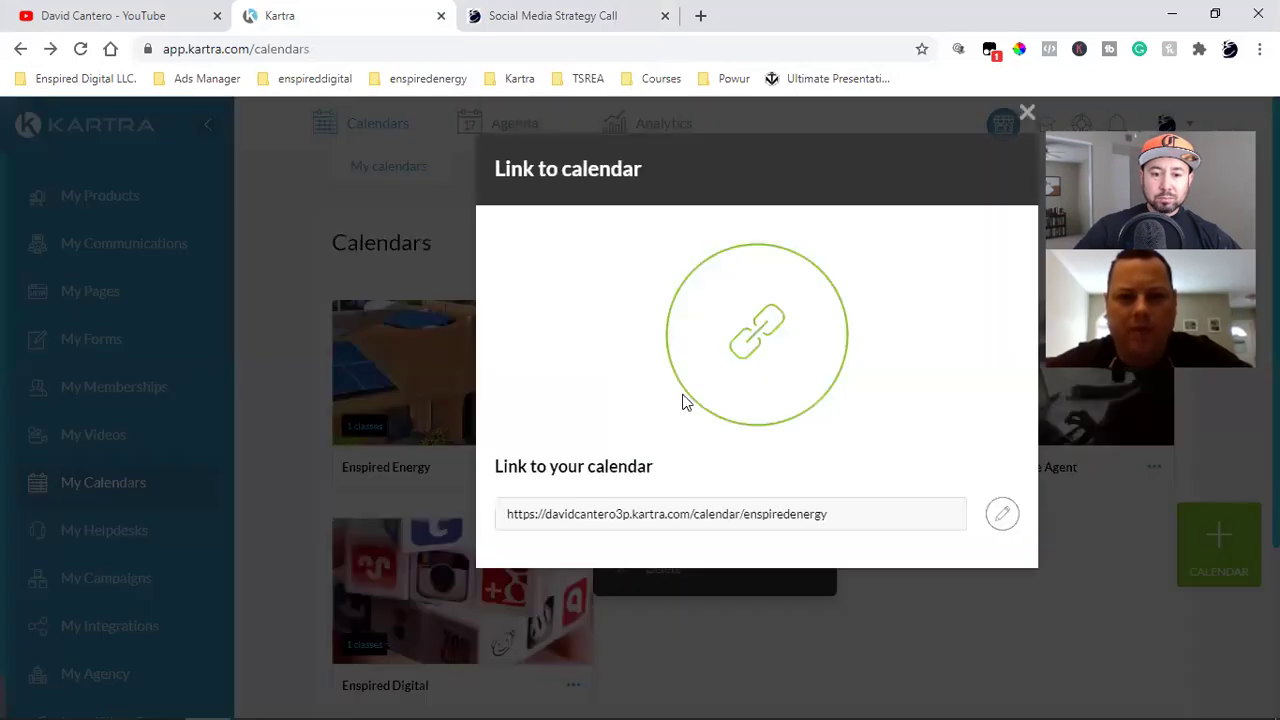
Step: On the Social Media Strategy Call page, select and accept the 09:00 am - 10:00 am slot on Saturday, 11 July 2020
{"action": "left_click", "coordinate": [551, 12]}
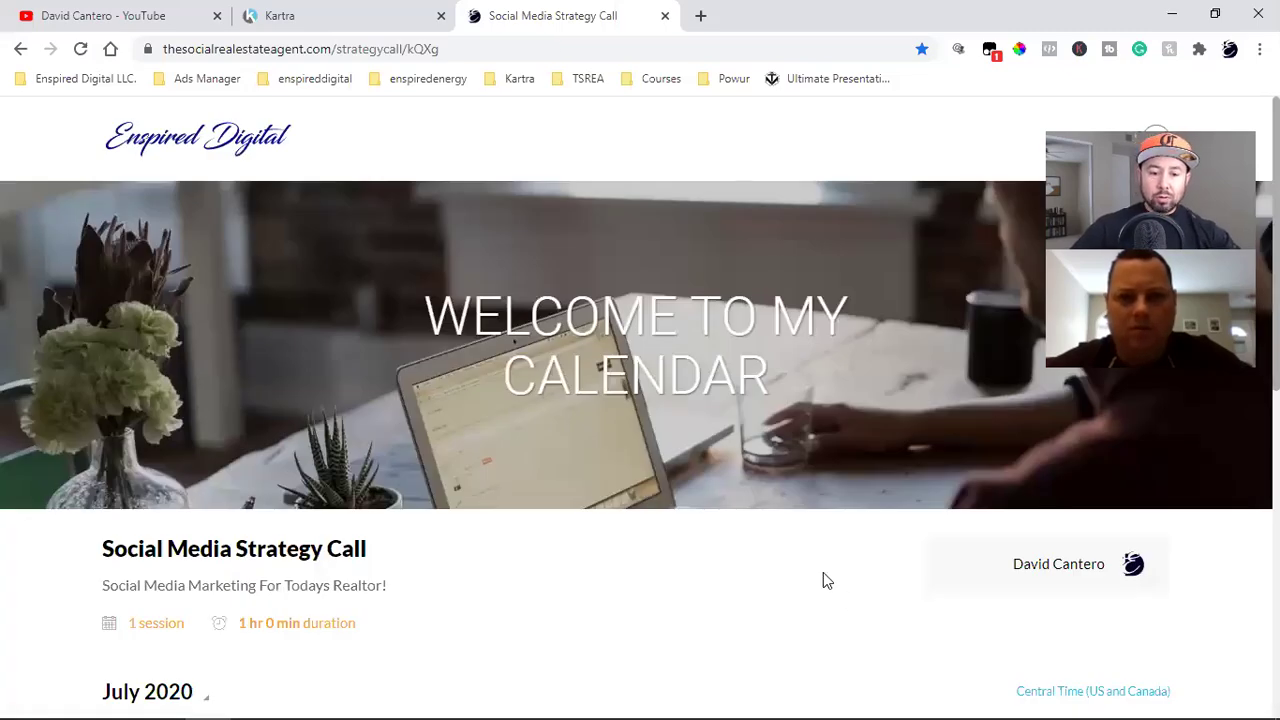
{"action": "scroll", "coordinate": [823, 573], "scroll_direction": "down", "scroll_amount": 5}
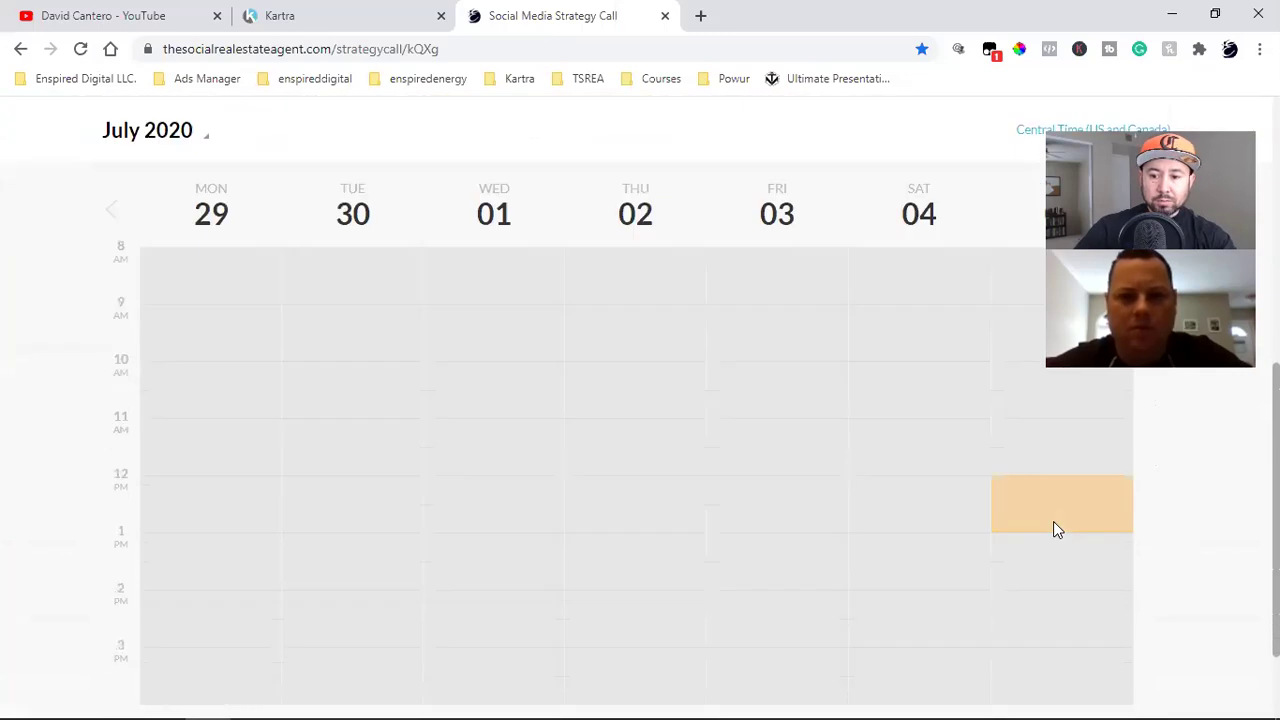
{"action": "scroll", "coordinate": [1160, 505], "scroll_direction": "up", "scroll_amount": 3}
{"action": "left_click", "coordinate": [1160, 493]}
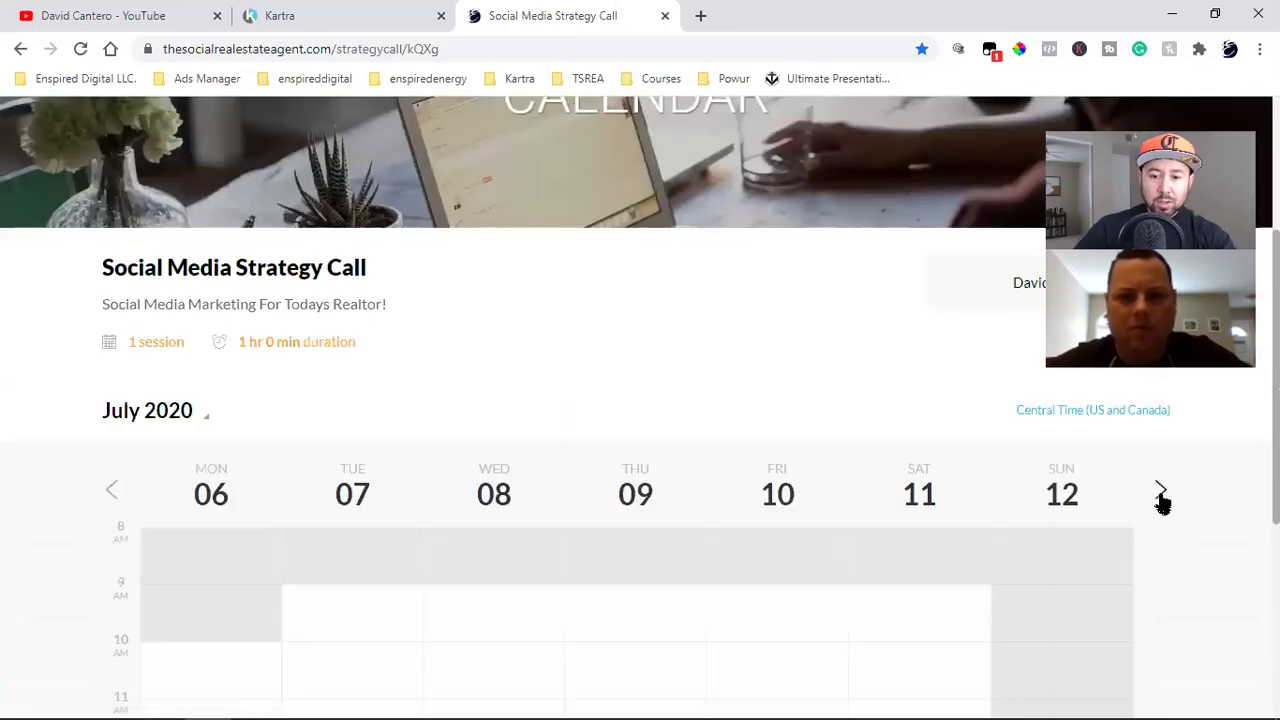
{"action": "scroll", "coordinate": [1160, 500], "scroll_direction": "down", "scroll_amount": 5}
{"action": "left_click", "coordinate": [908, 189]}
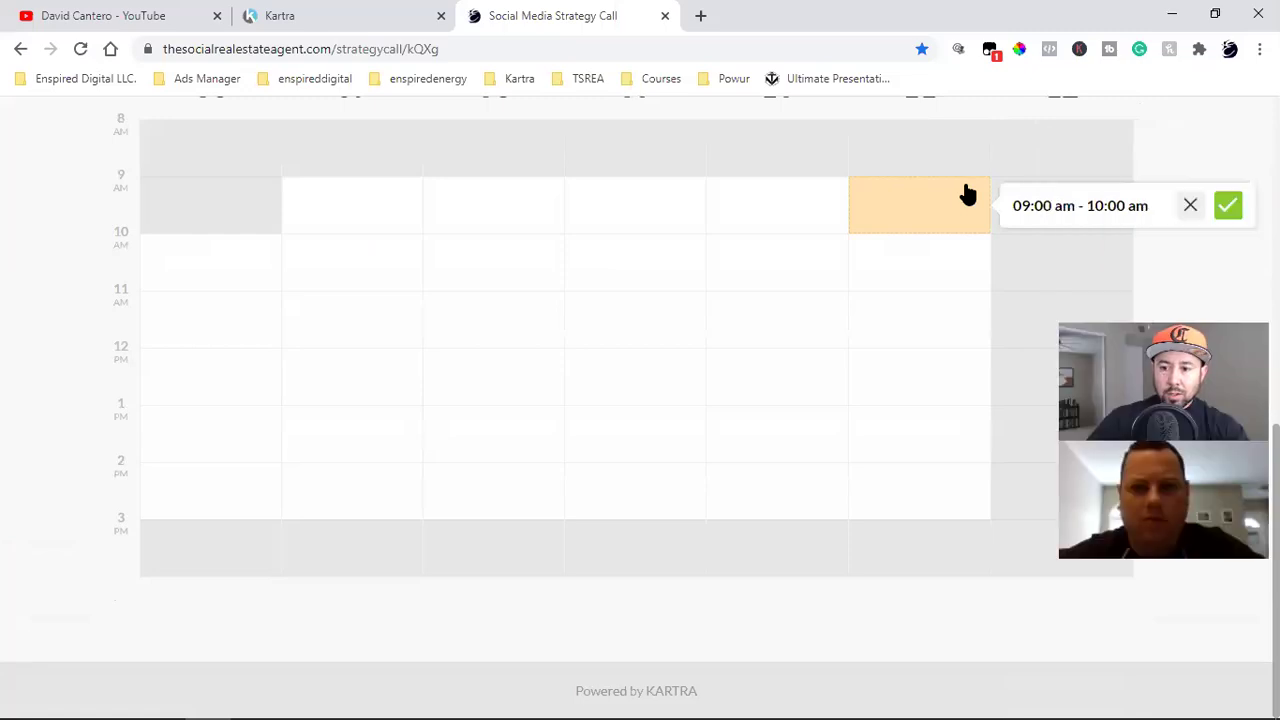
{"action": "left_click", "coordinate": [1228, 205]}
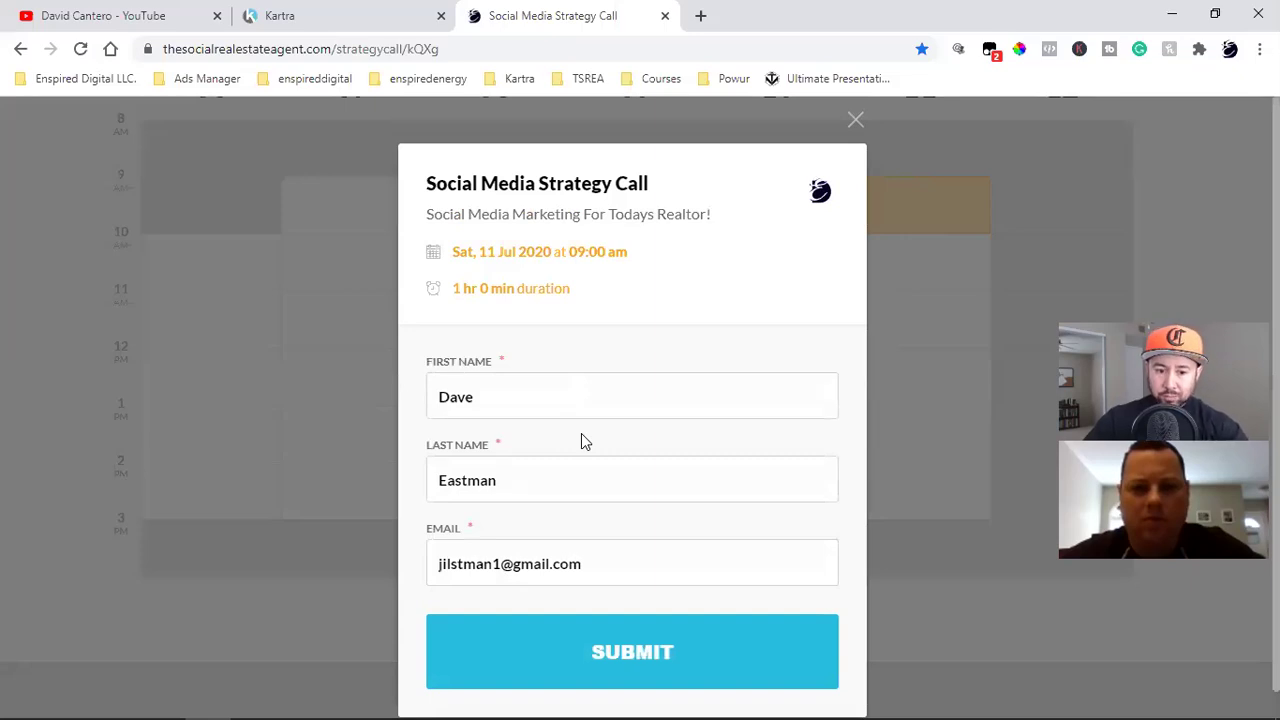
{"action": "scroll", "coordinate": [583, 445], "scroll_direction": "down", "scroll_amount": 1}
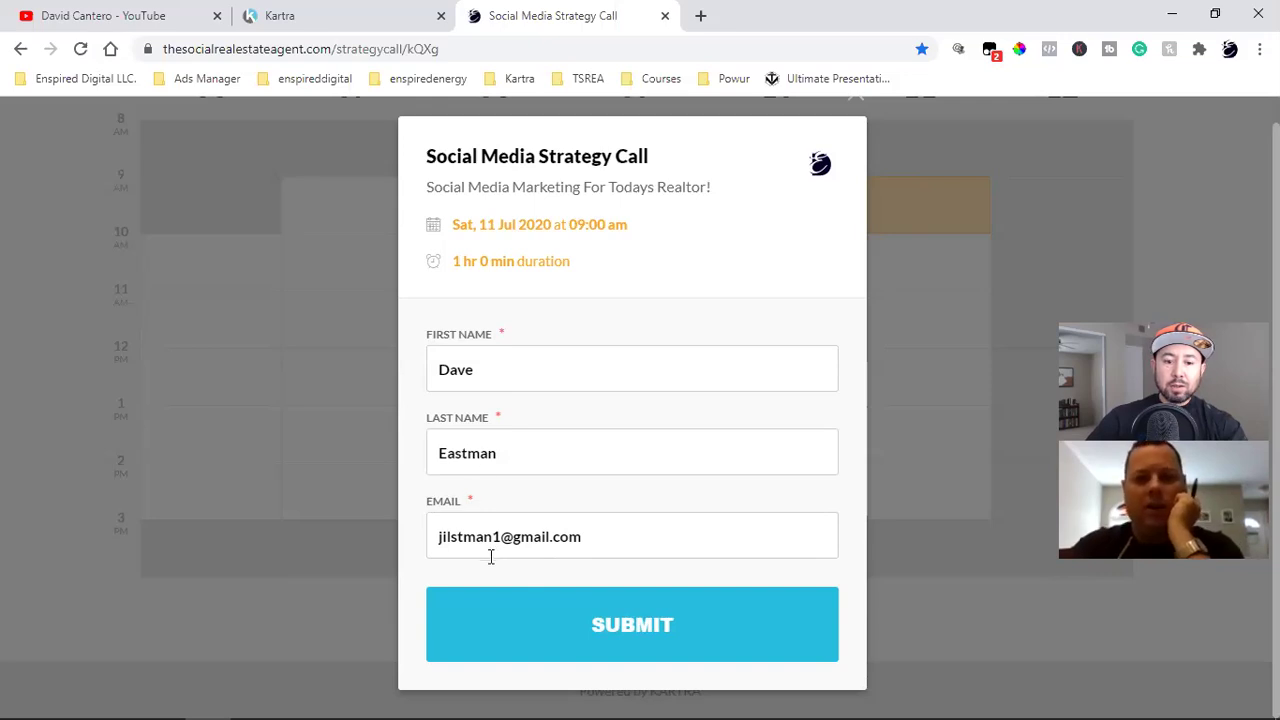
Step: Close the calendar link dialog in Kartra and open the forms section
{"action": "left_click", "coordinate": [340, 15]}
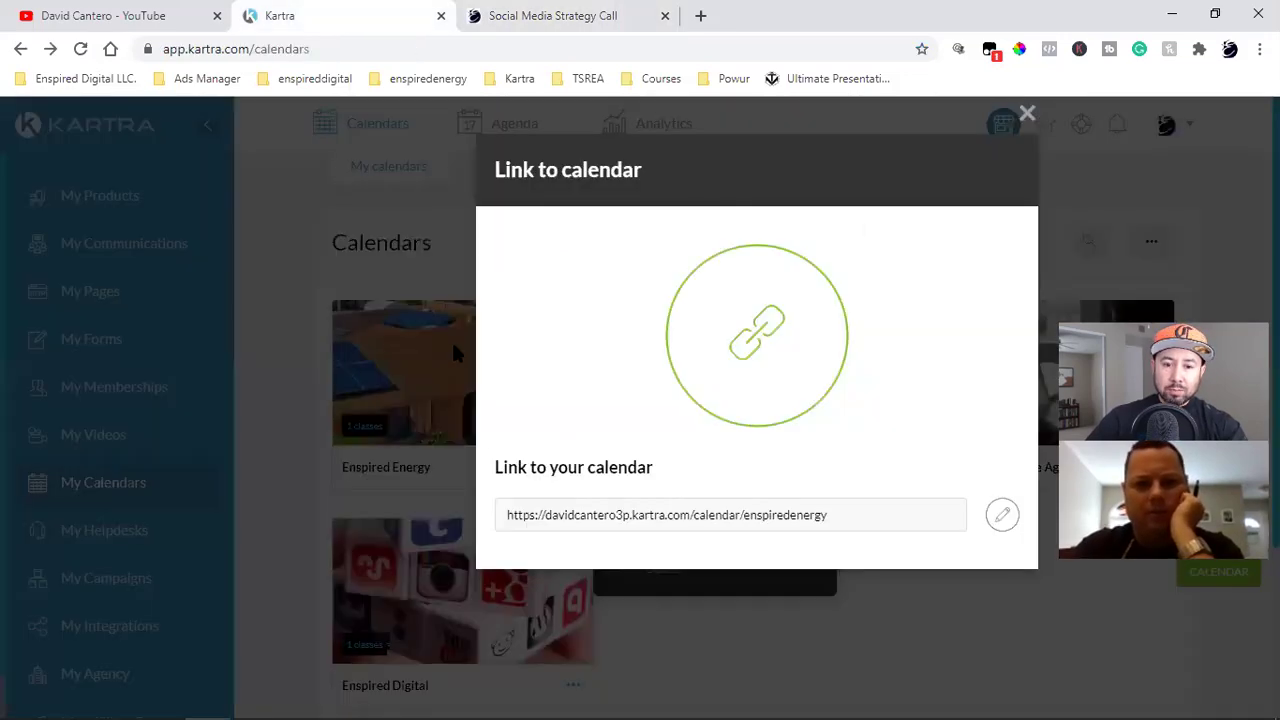
{"action": "left_click", "coordinate": [1029, 115]}
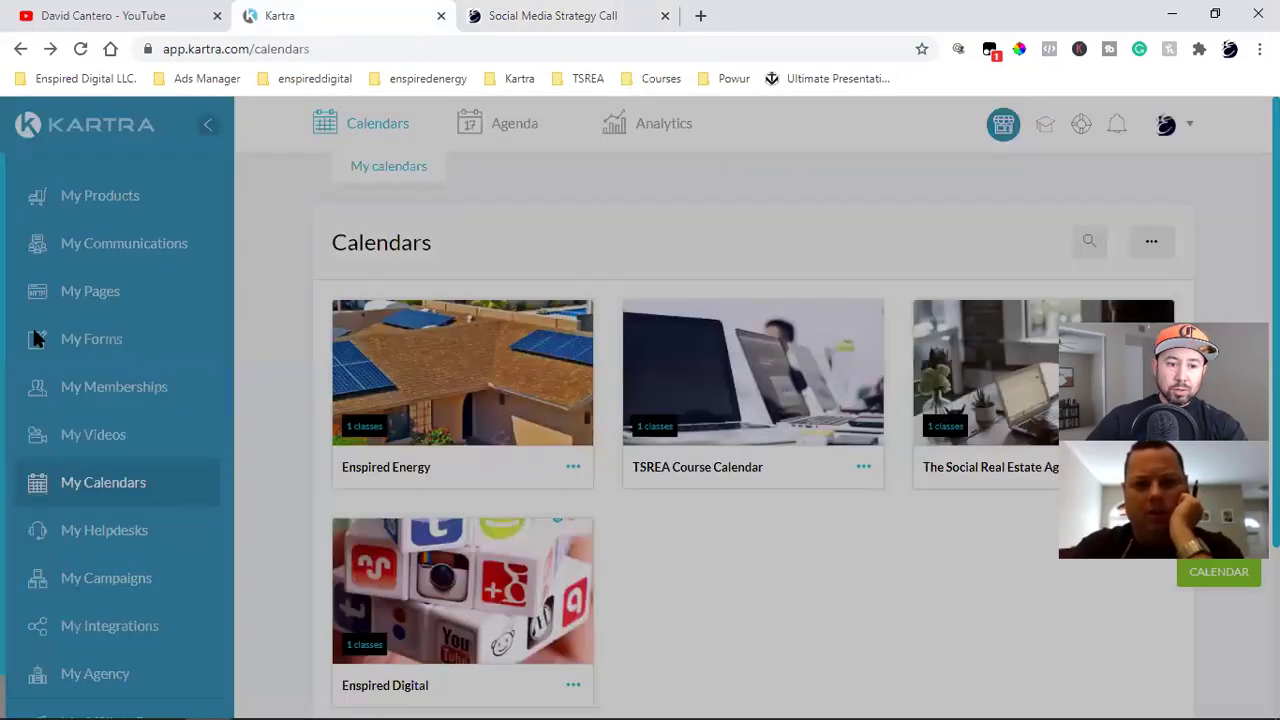
{"action": "left_click", "coordinate": [72, 345]}
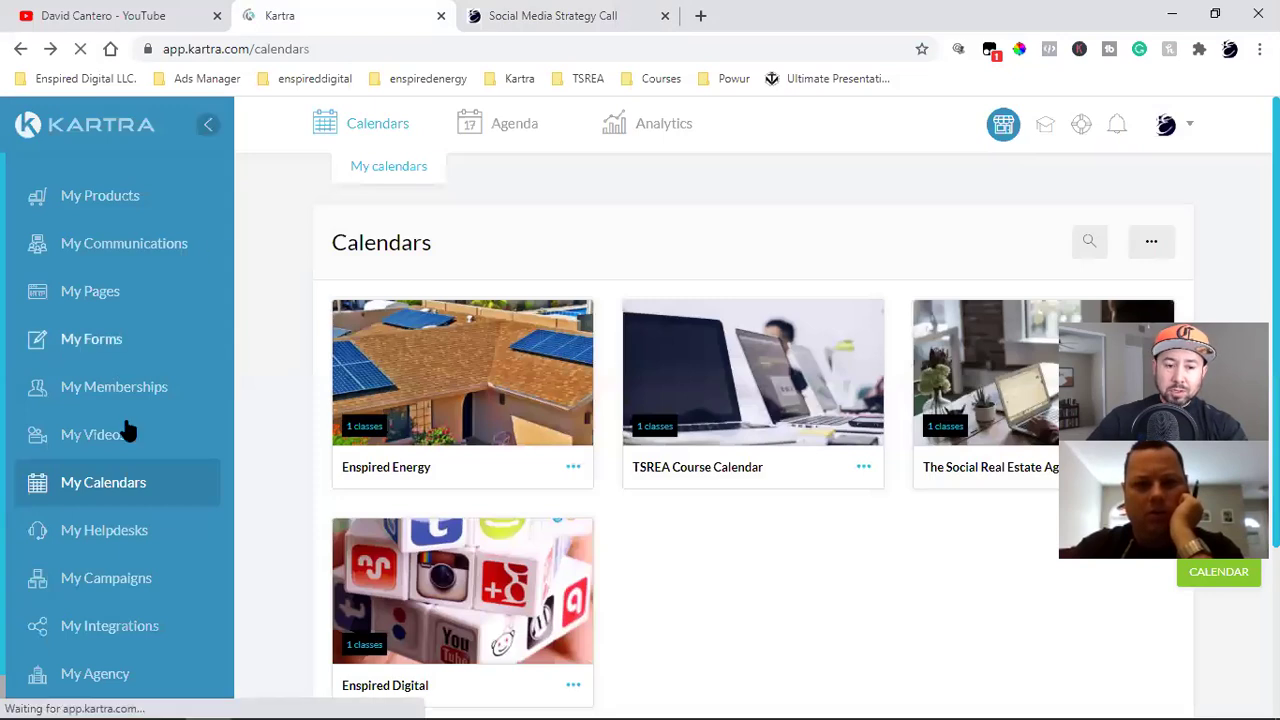
Step: Edit the email address in the Social Media Strategy Call booking form and submit the booking
{"action": "left_click", "coordinate": [495, 16]}
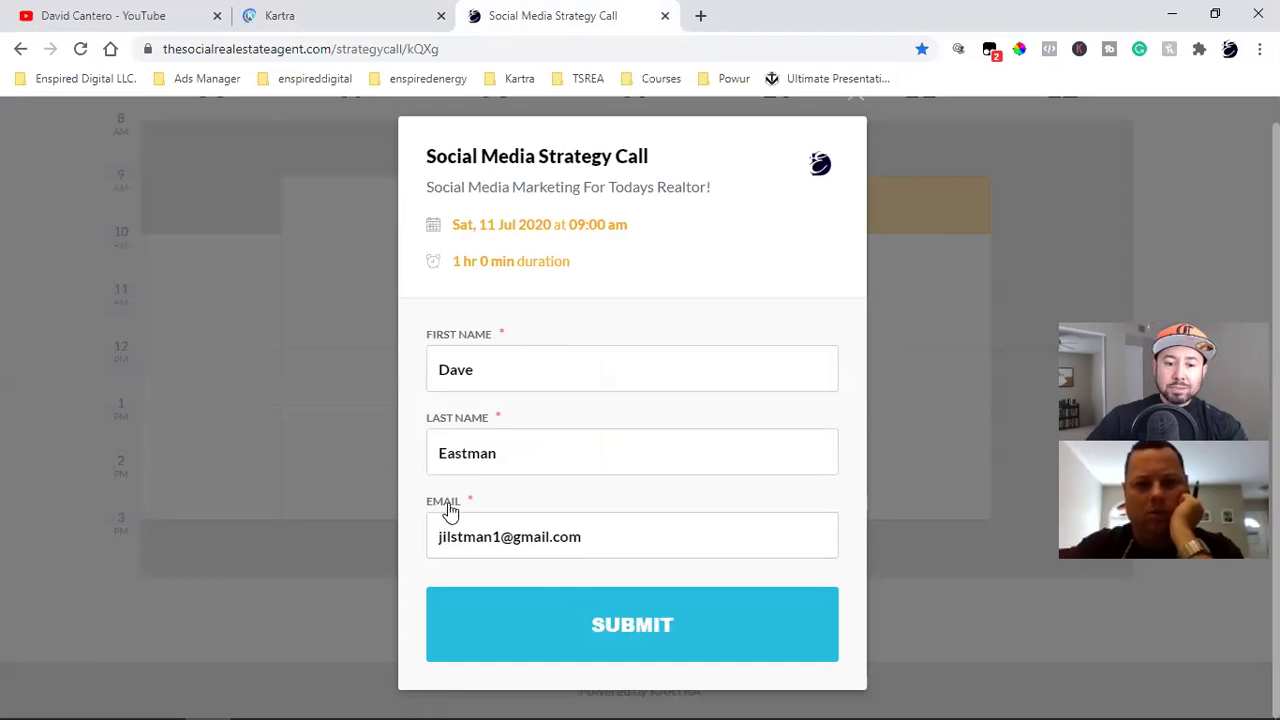
{"action": "left_click", "coordinate": [472, 535]}
{"action": "key", "text": "BackSpace"}
{"action": "key", "text": "BackSpace"}
{"action": "key", "text": "BackSpace"}
{"action": "left_click", "coordinate": [596, 610]}
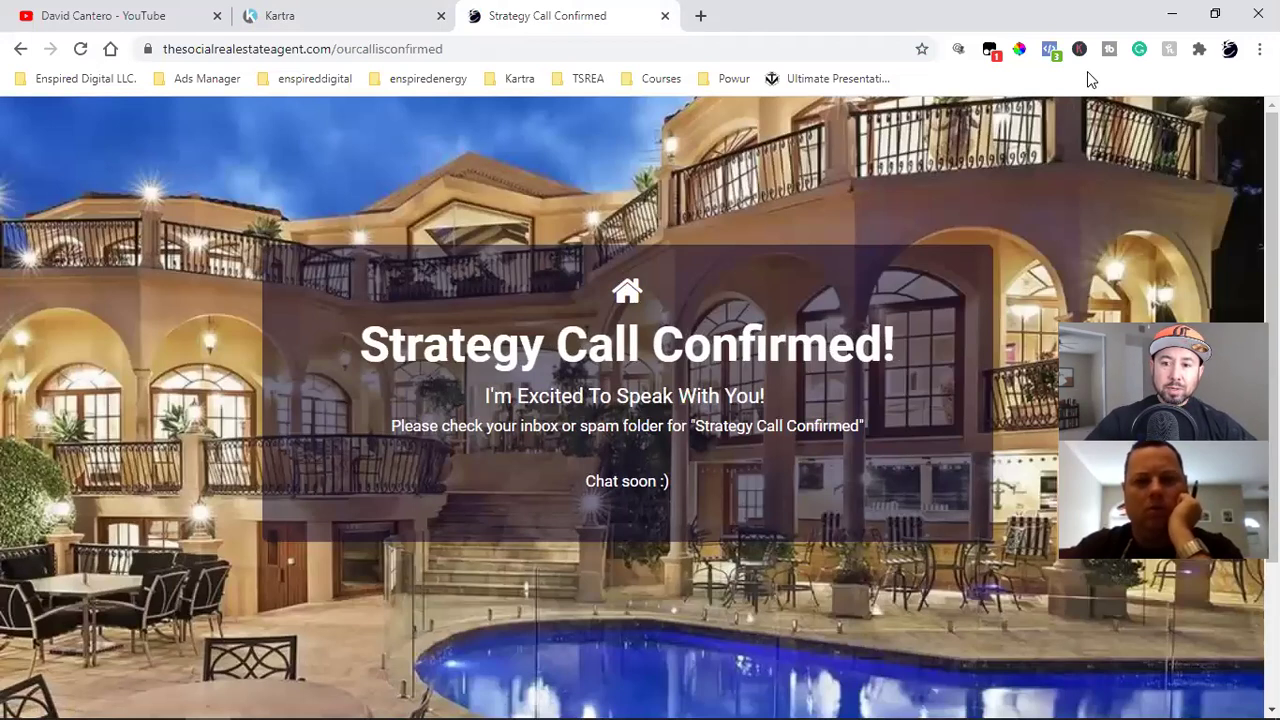
Step: Examine the events listed by Facebook Pixel Helper for the Strategy Call Confirmed page and look over the page
{"action": "left_click", "coordinate": [1049, 55]}
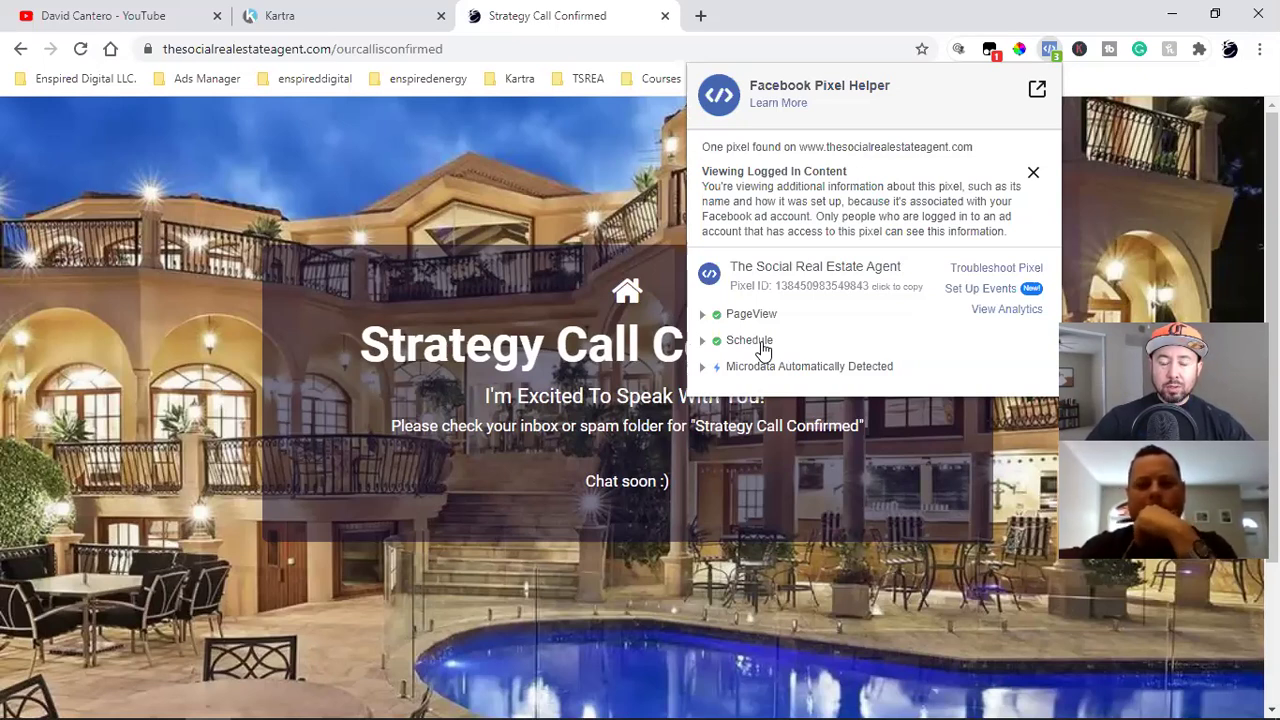
{"action": "left_click", "coordinate": [1119, 238]}
{"action": "scroll", "coordinate": [900, 290], "scroll_direction": "down", "scroll_amount": 2}
{"action": "scroll", "coordinate": [693, 325], "scroll_direction": "up", "scroll_amount": 2}
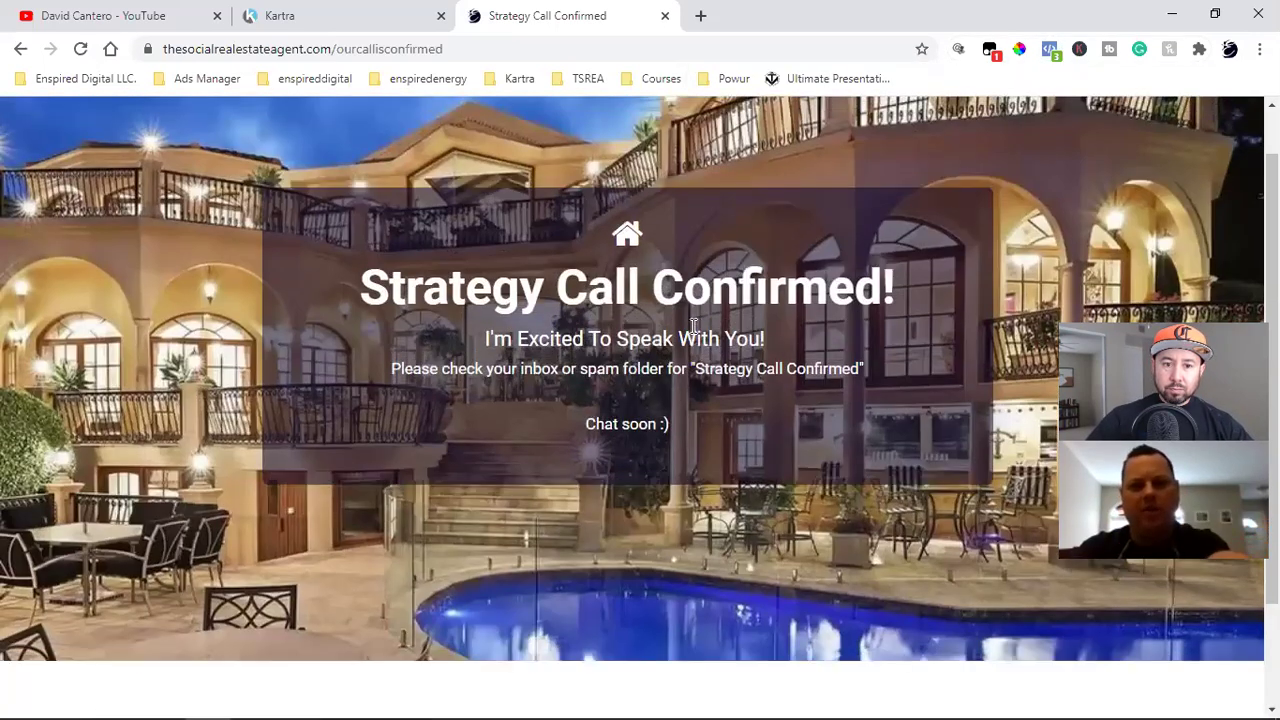
{"action": "scroll", "coordinate": [693, 325], "scroll_direction": "up", "scroll_amount": 1}
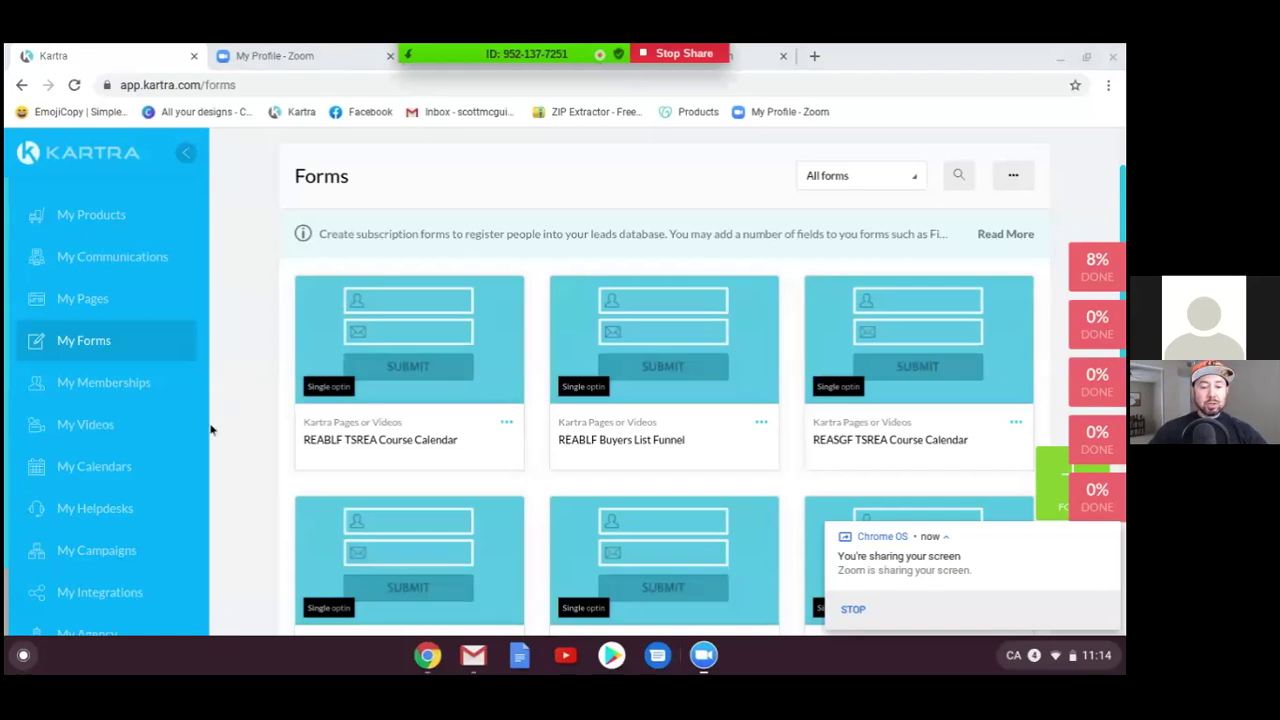
Step: Close the other browser tabs, including the Zoom and Gmail ones, keeping only the Kartra forms tab
{"action": "scroll", "coordinate": [245, 402], "scroll_direction": "up", "scroll_amount": 2}
{"action": "scroll", "coordinate": [245, 402], "scroll_direction": "up", "scroll_amount": 1}
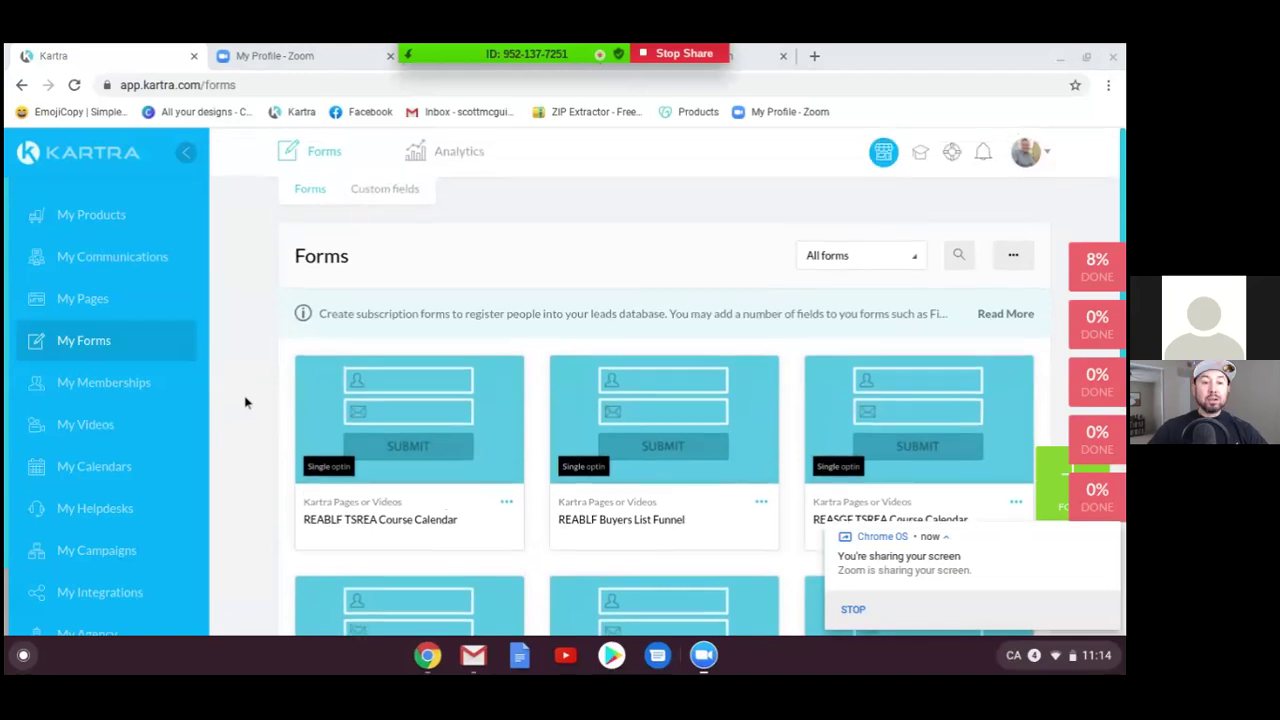
{"action": "left_click", "coordinate": [389, 57]}
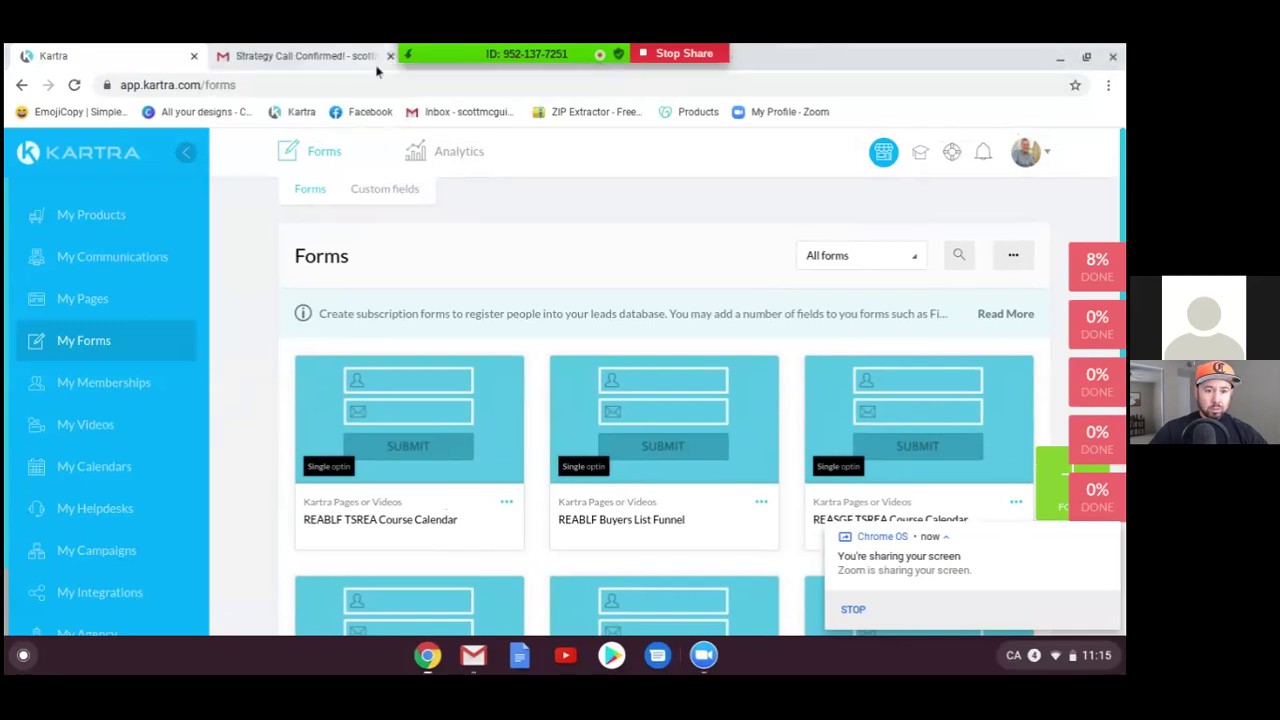
{"action": "left_click", "coordinate": [390, 57]}
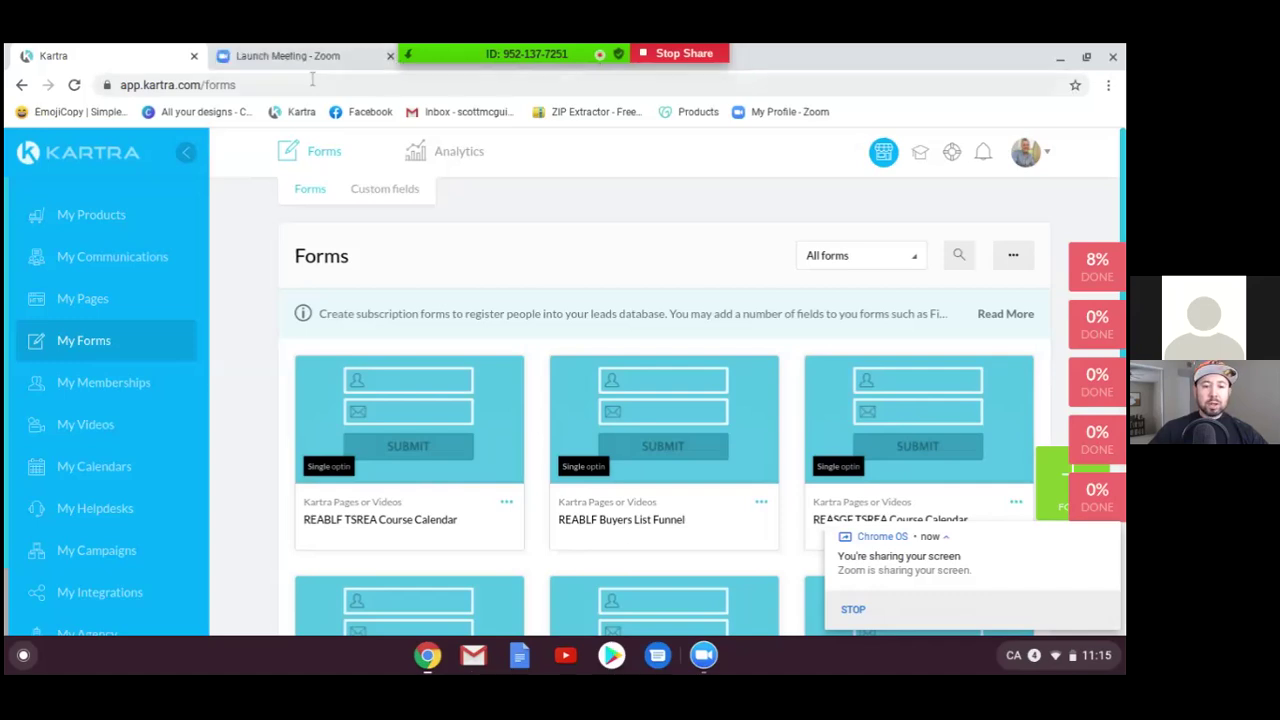
{"action": "left_click", "coordinate": [390, 56]}
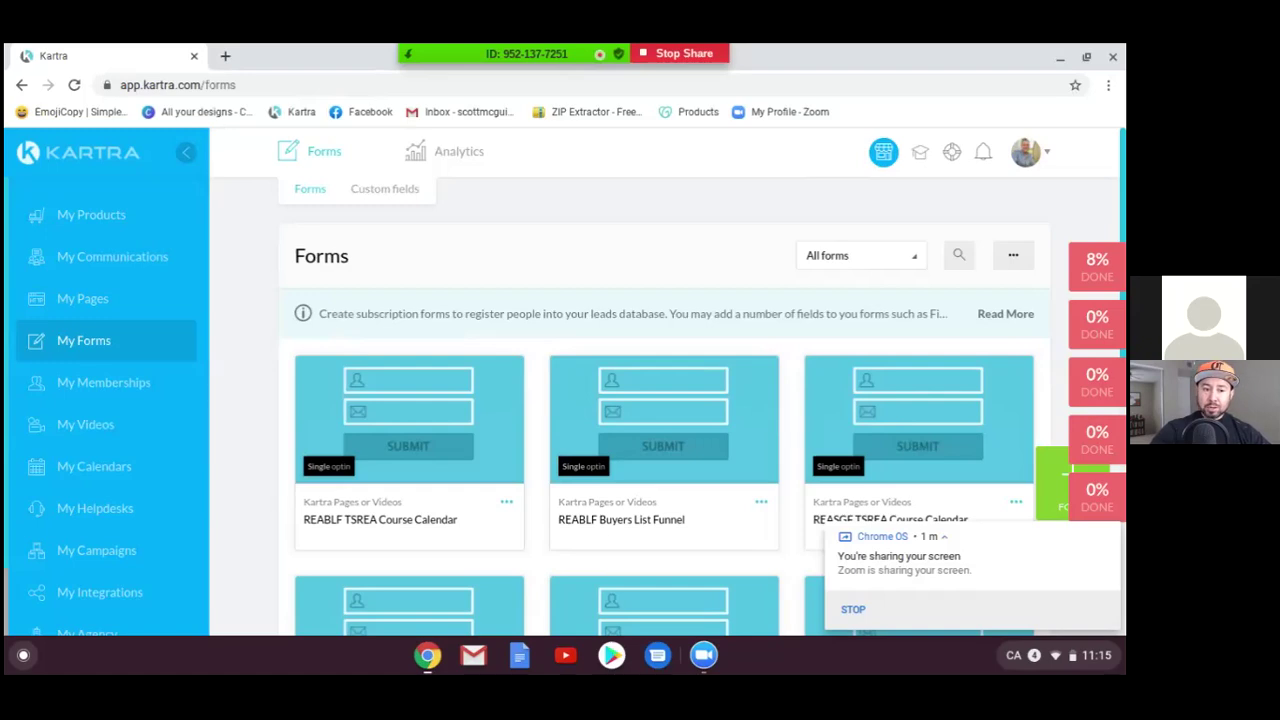
Step: Open Kartra's My Pages section in a new browser tab
{"action": "right_click", "coordinate": [99, 307]}
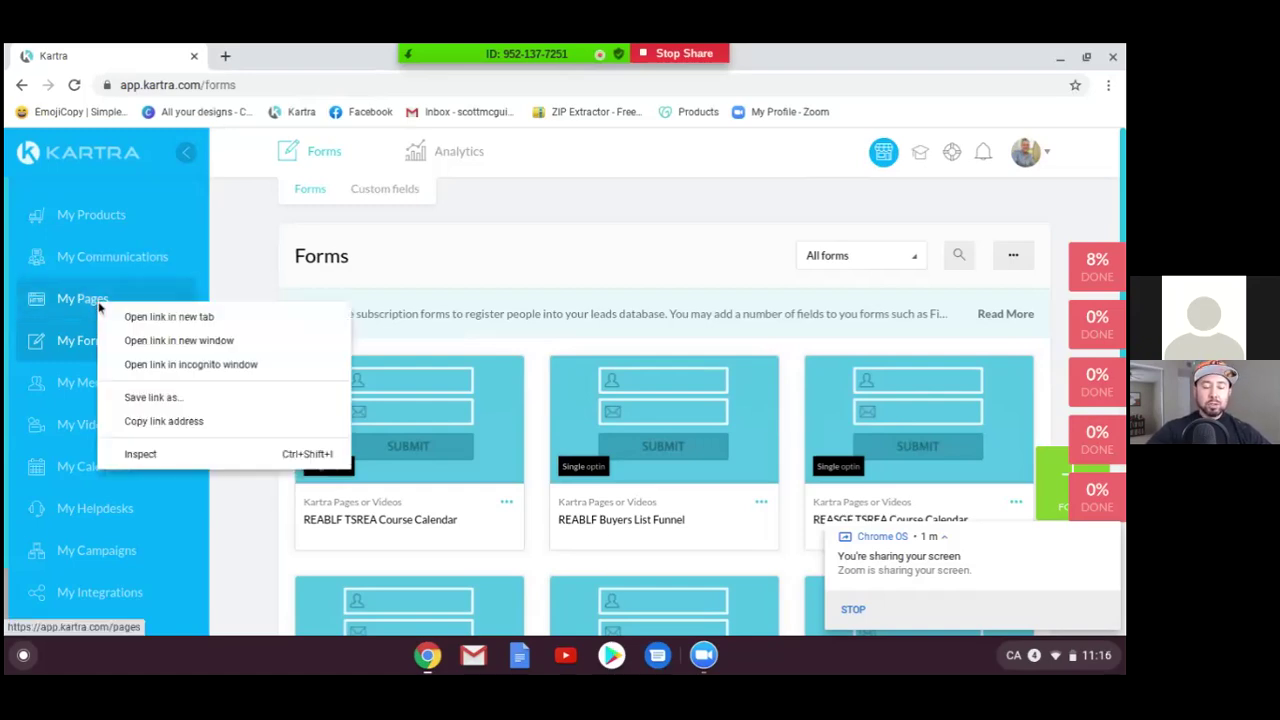
{"action": "left_click", "coordinate": [140, 316]}
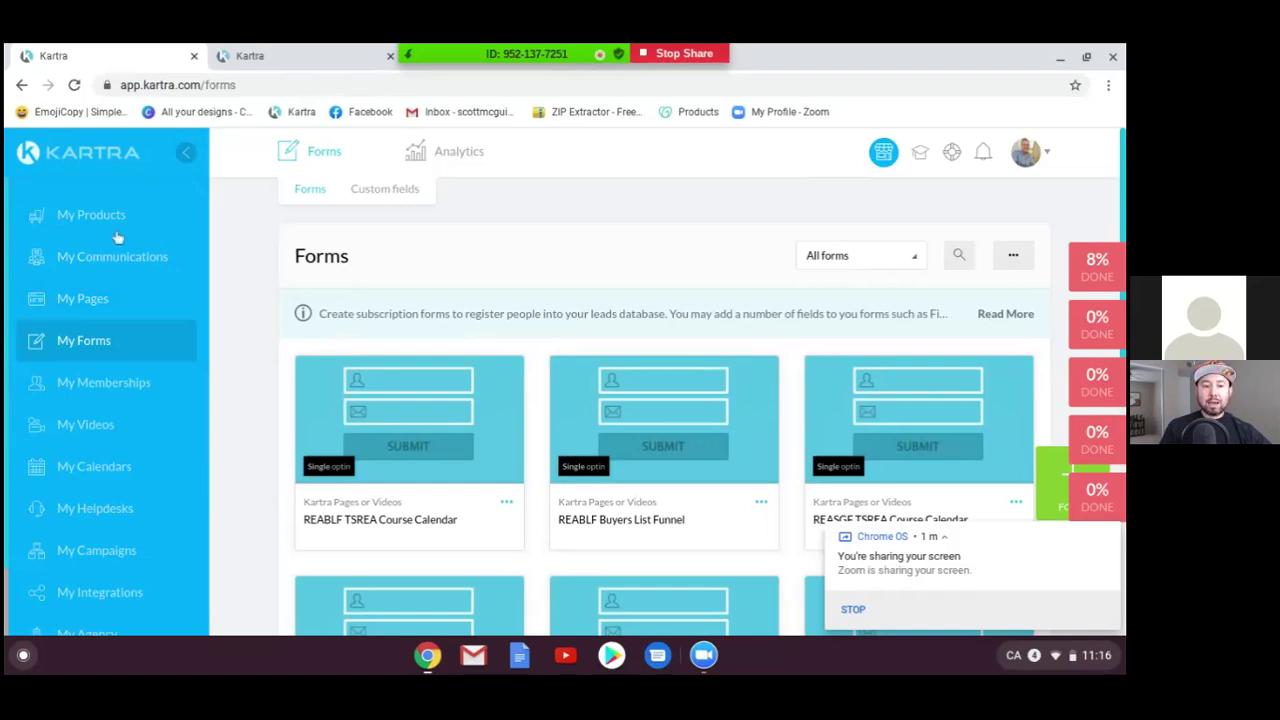
{"action": "right_click", "coordinate": [94, 268]}
{"action": "left_click", "coordinate": [131, 279]}
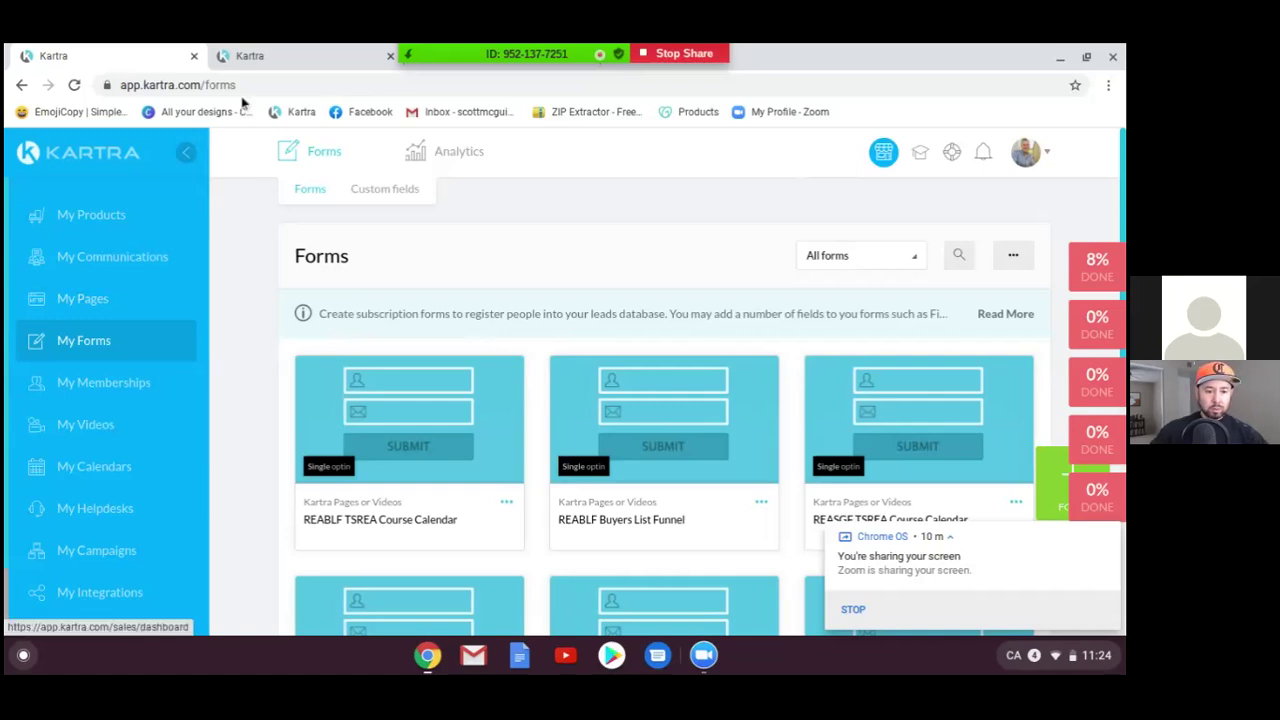
Step: Switch to the browser tab with the Pages list and open the REASGF Seller Guide Opt-In page for editing
{"action": "left_click", "coordinate": [268, 56]}
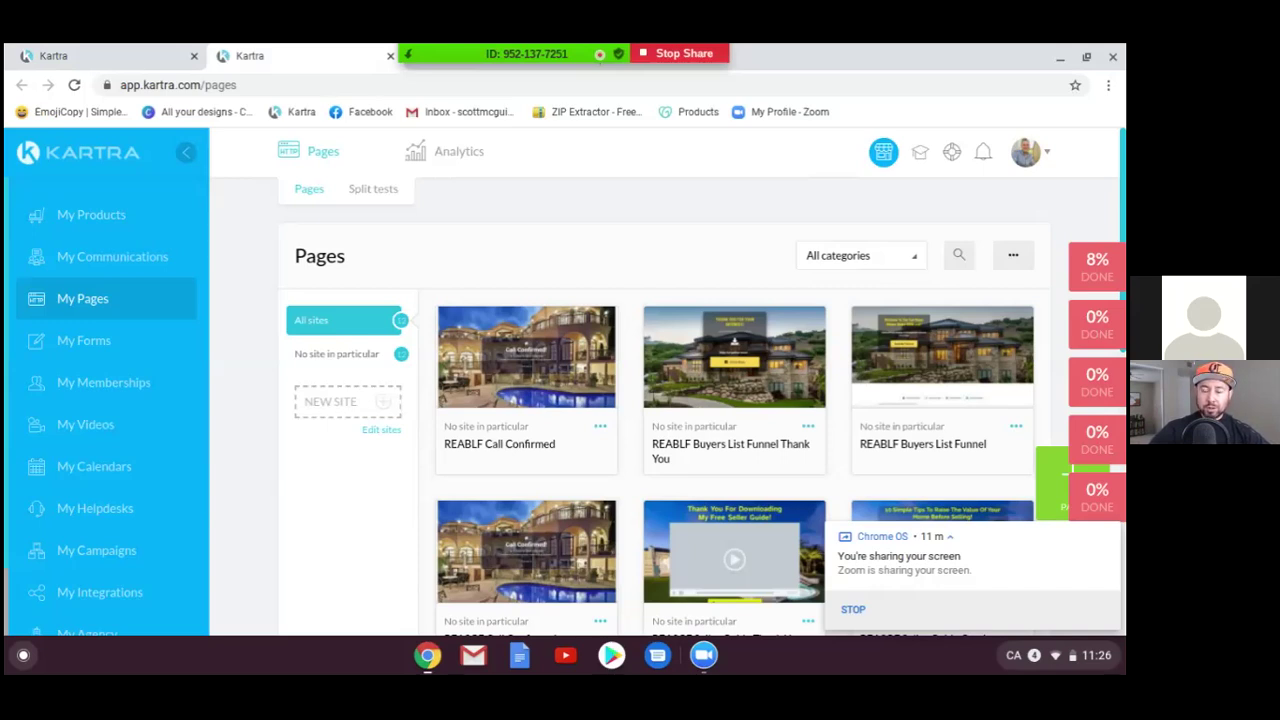
{"action": "left_click", "coordinate": [913, 259]}
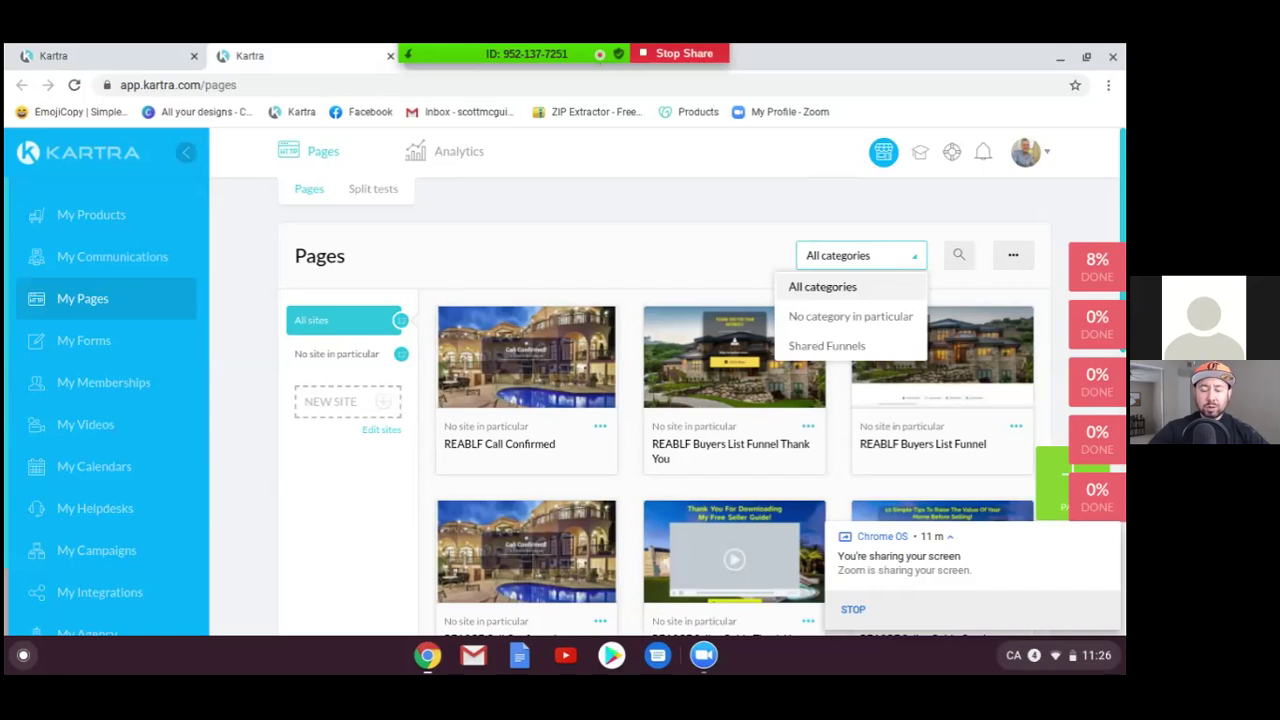
{"action": "scroll", "coordinate": [966, 293], "scroll_direction": "down", "scroll_amount": 1}
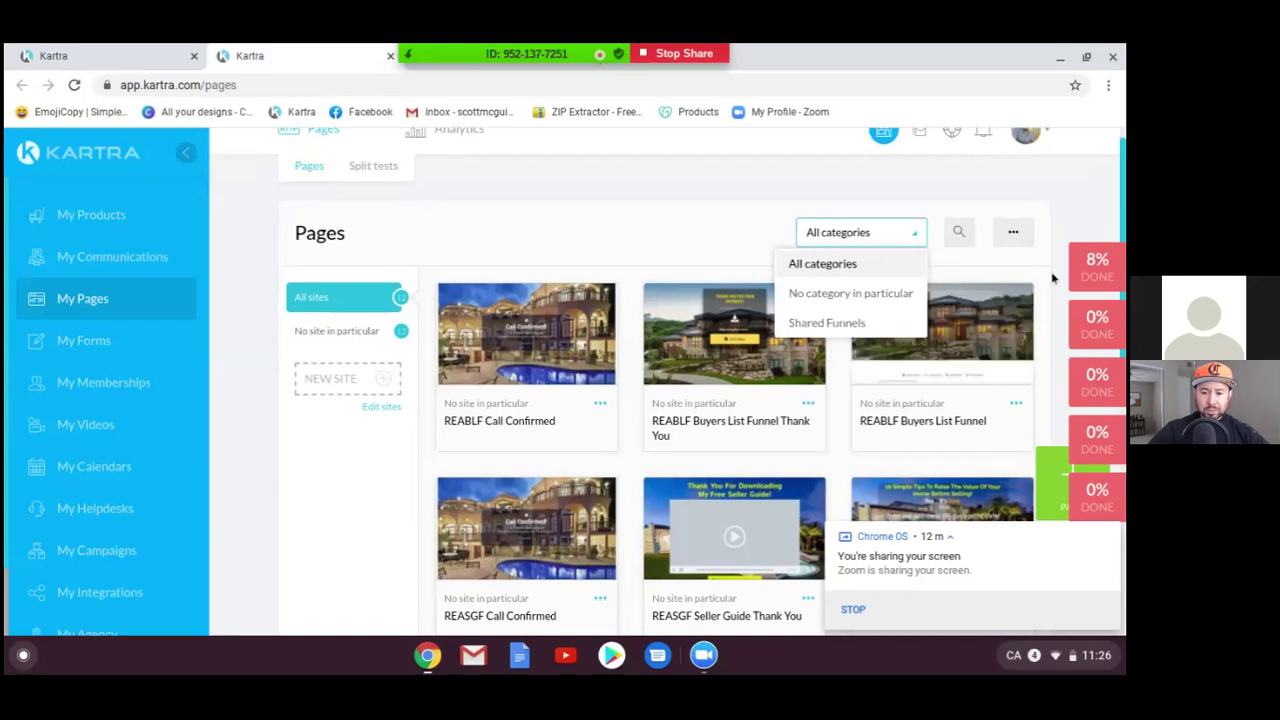
{"action": "scroll", "coordinate": [1052, 278], "scroll_direction": "down", "scroll_amount": 5}
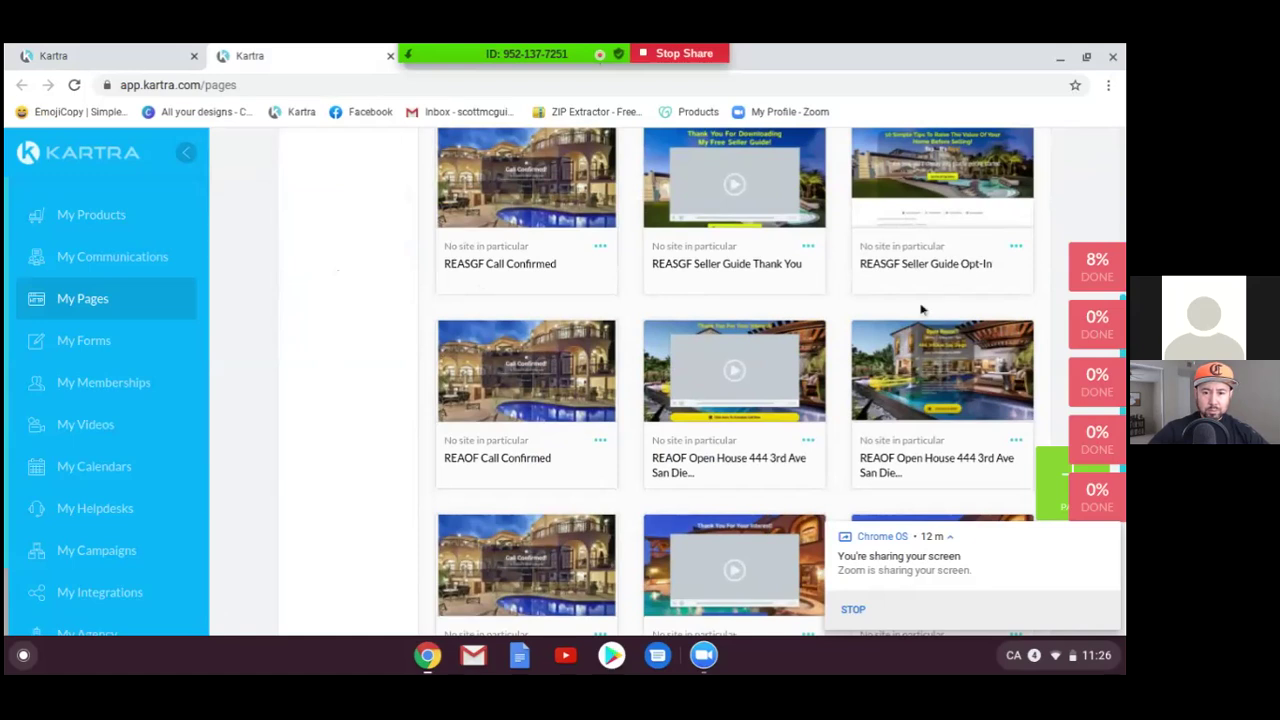
{"action": "scroll", "coordinate": [930, 306], "scroll_direction": "up", "scroll_amount": 1}
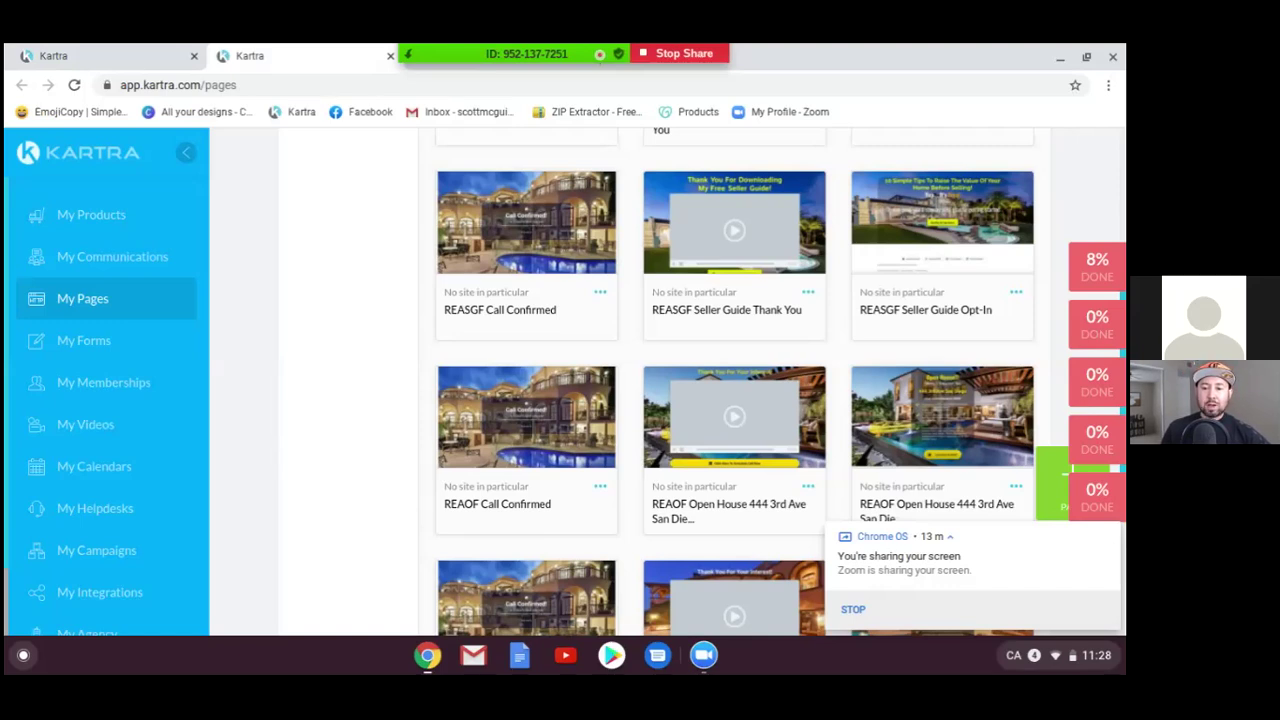
{"action": "left_click", "coordinate": [1018, 297]}
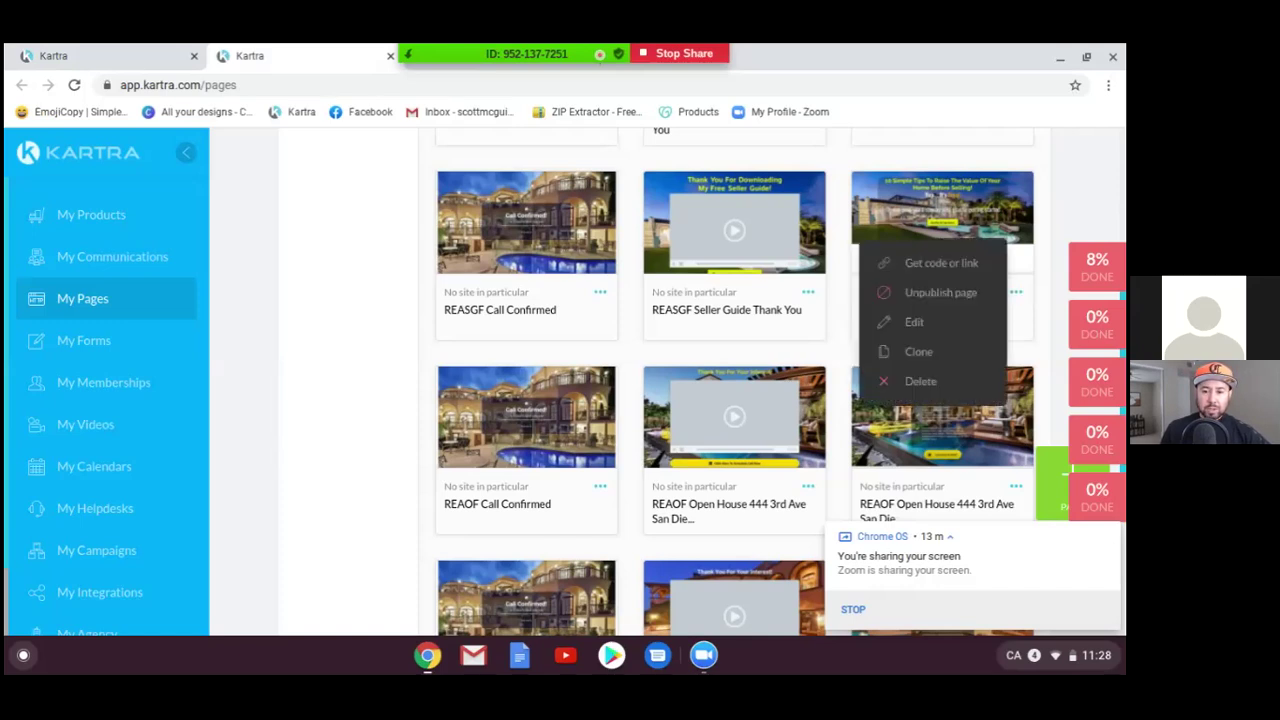
{"action": "left_click", "coordinate": [916, 328]}
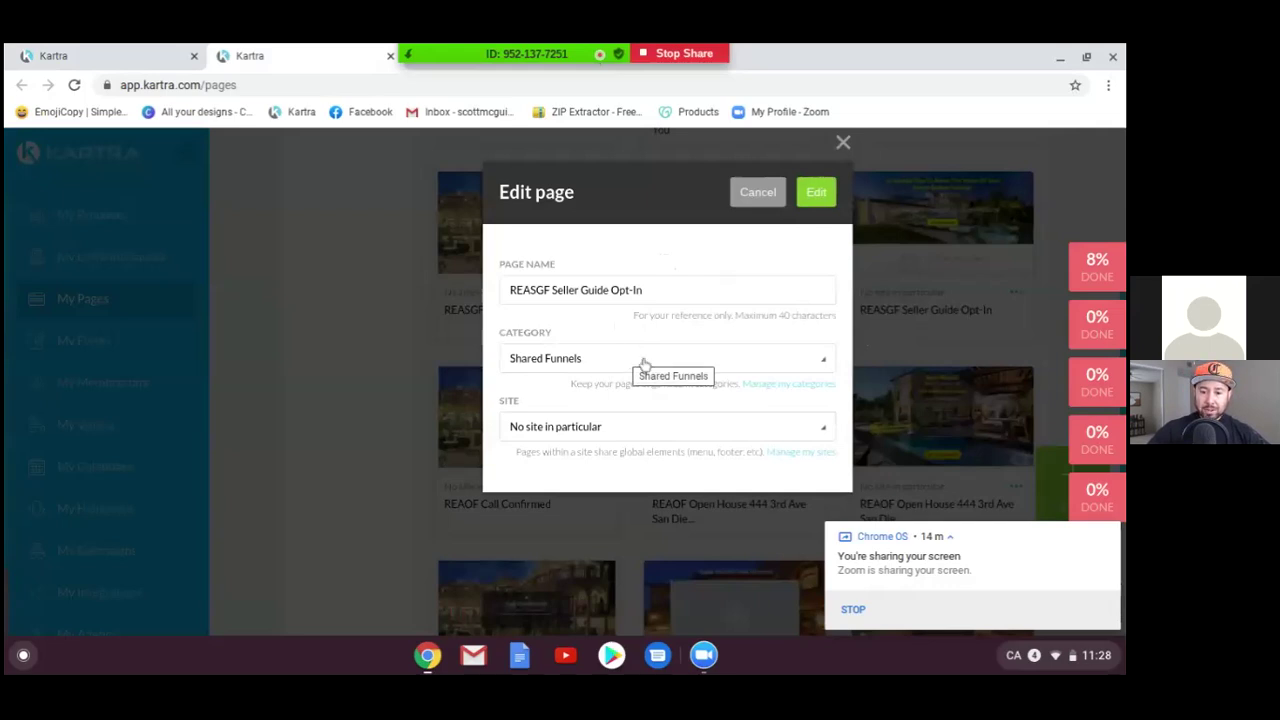
Step: Examine the category and site choices offered for the REASGF Seller Guide Opt-In page
{"action": "left_click", "coordinate": [752, 366]}
{"action": "left_click", "coordinate": [752, 360]}
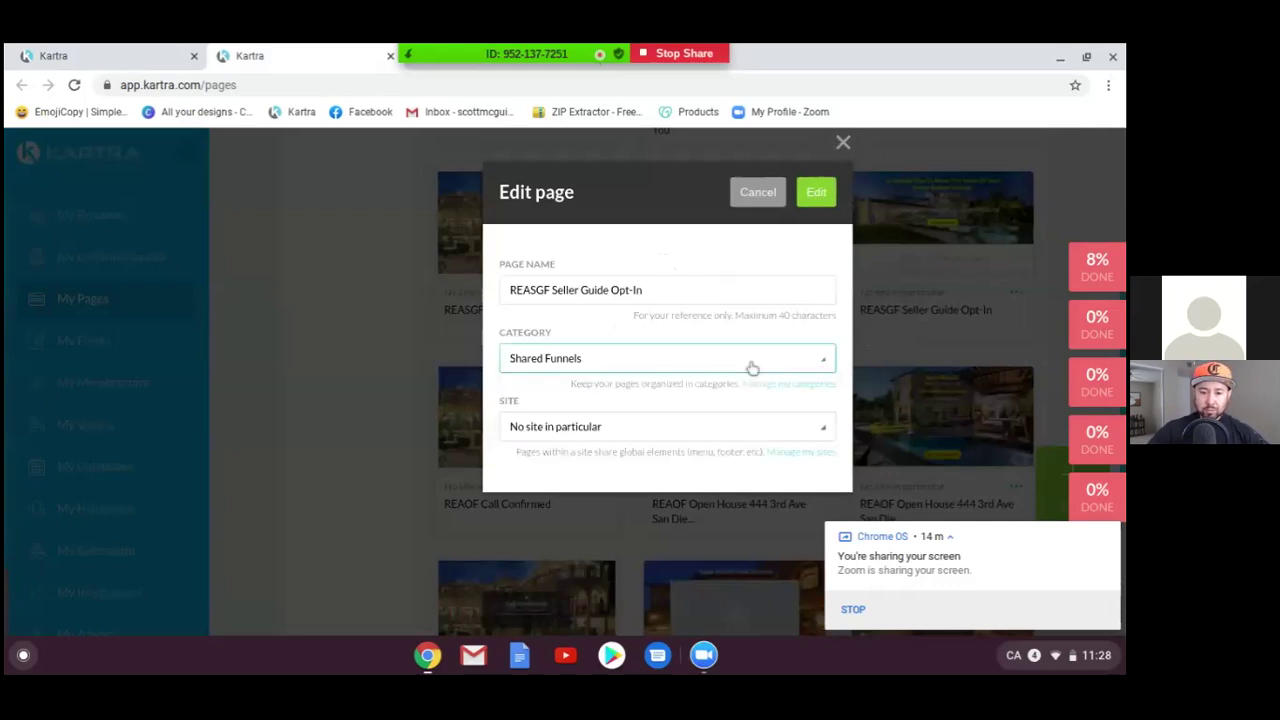
{"action": "left_click", "coordinate": [752, 360]}
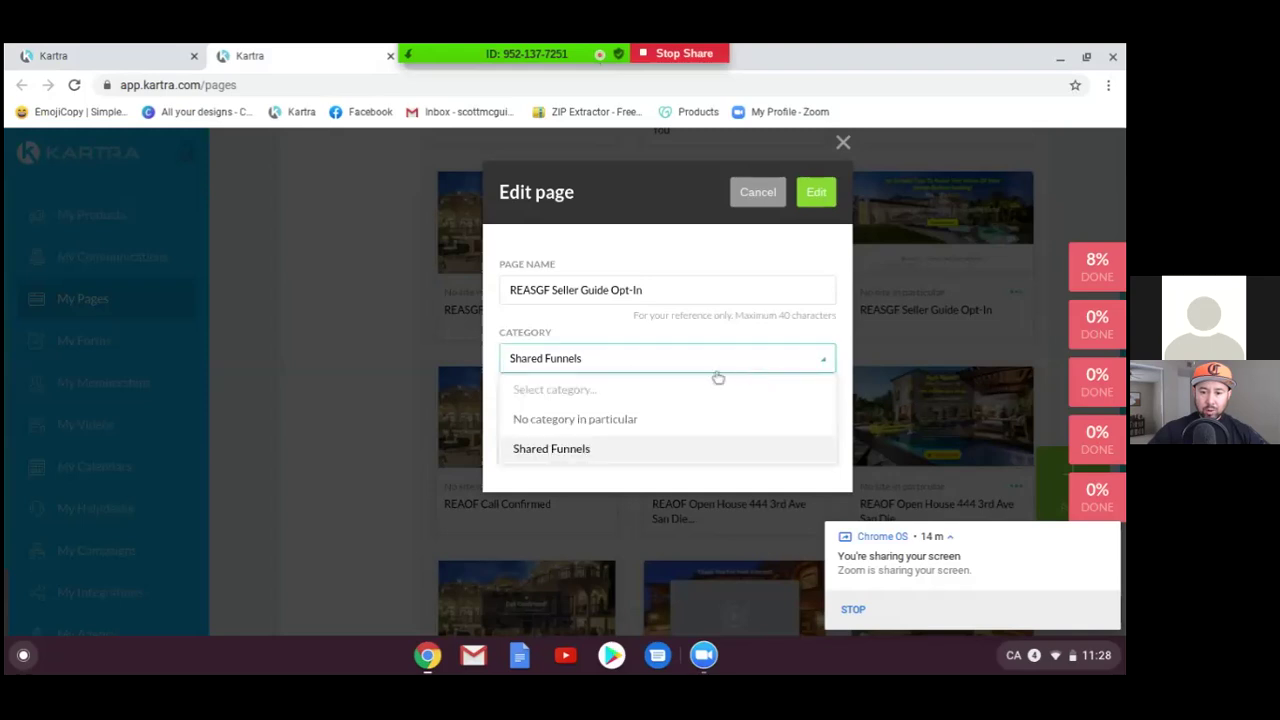
{"action": "left_click", "coordinate": [720, 363]}
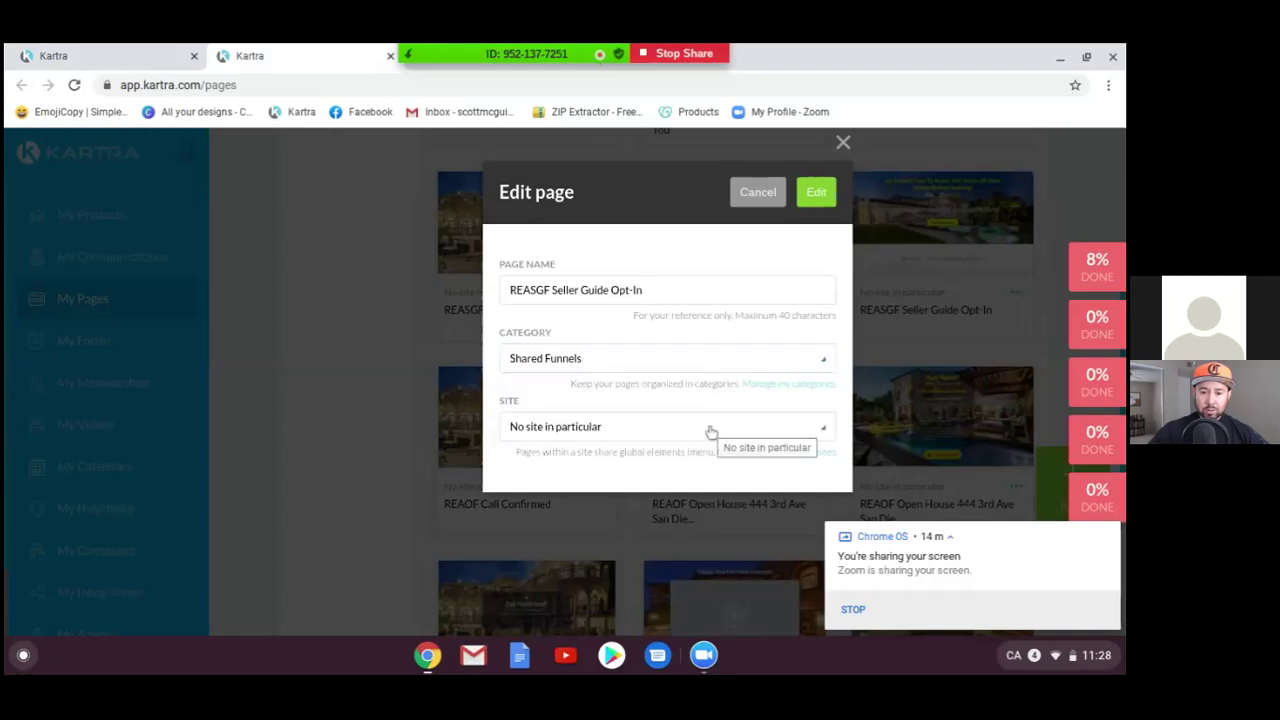
{"action": "left_click", "coordinate": [709, 428]}
{"action": "left_click", "coordinate": [709, 428]}
{"action": "left_click", "coordinate": [695, 362]}
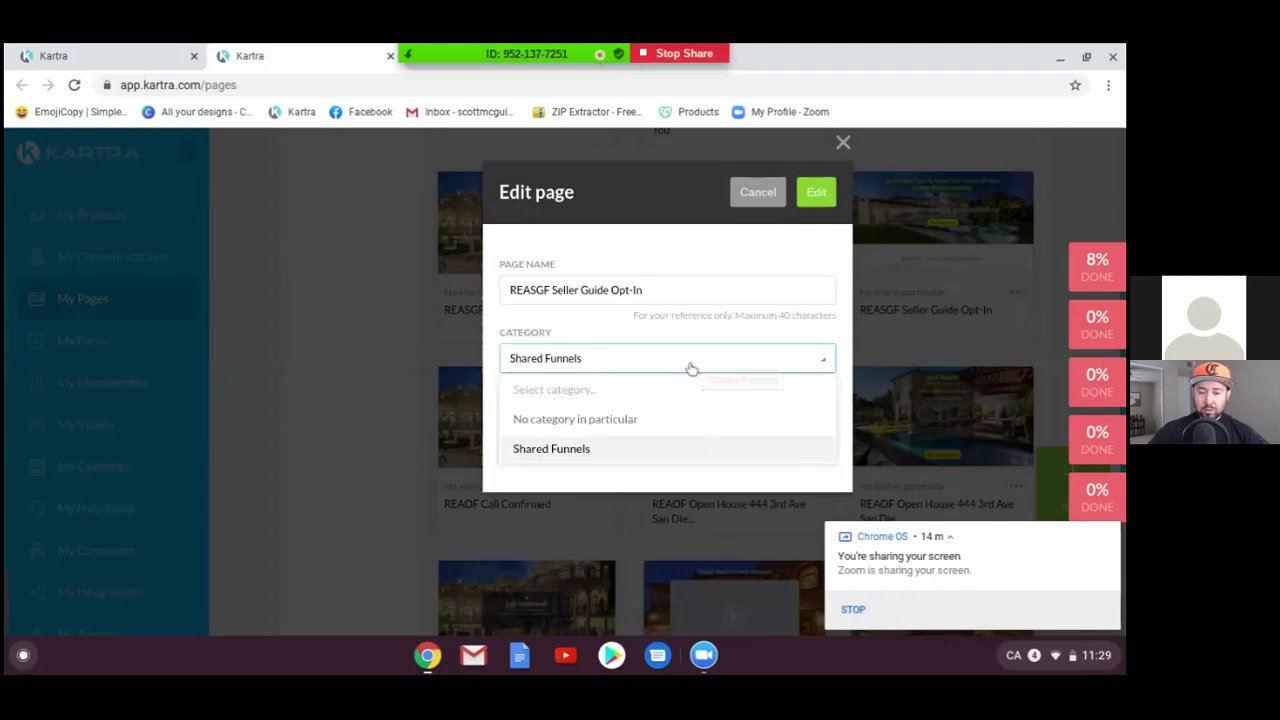
{"action": "left_click", "coordinate": [690, 367]}
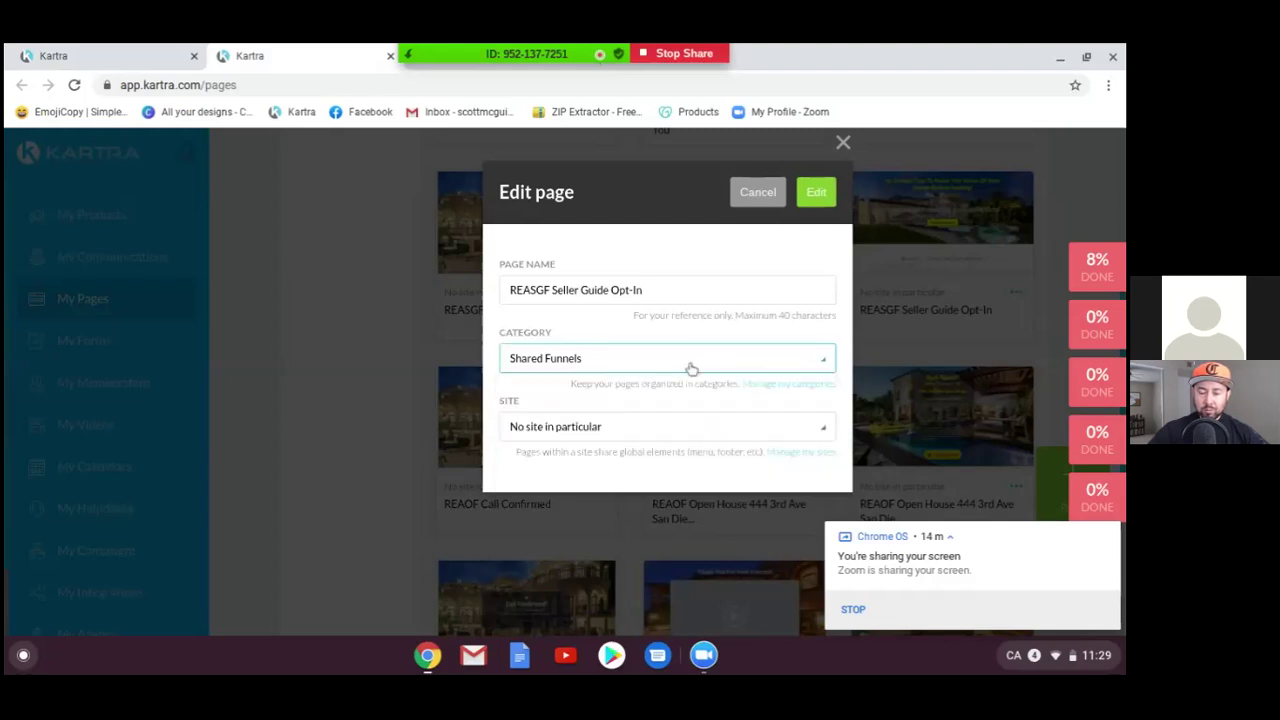
Step: Add a new page category named "Seller Guide Funnel" and finish managing the categories
{"action": "left_click", "coordinate": [793, 393]}
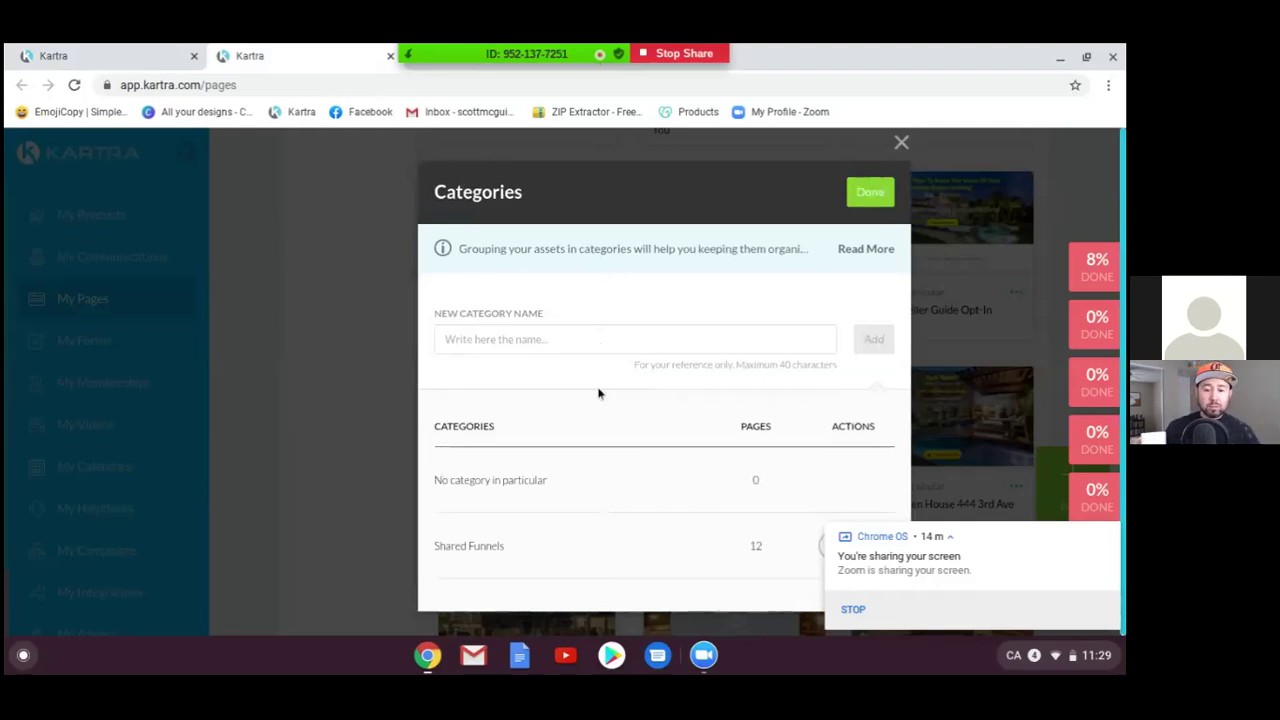
{"action": "left_click", "coordinate": [586, 339]}
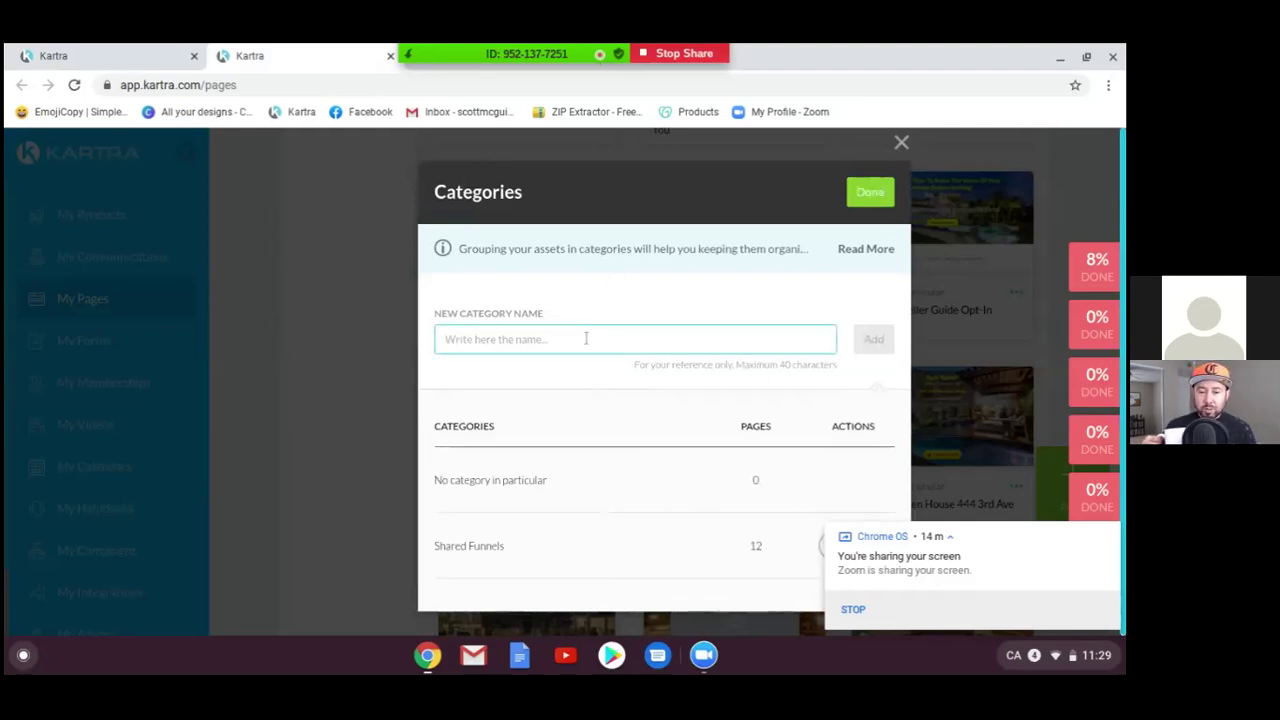
{"action": "type", "text": "S"}
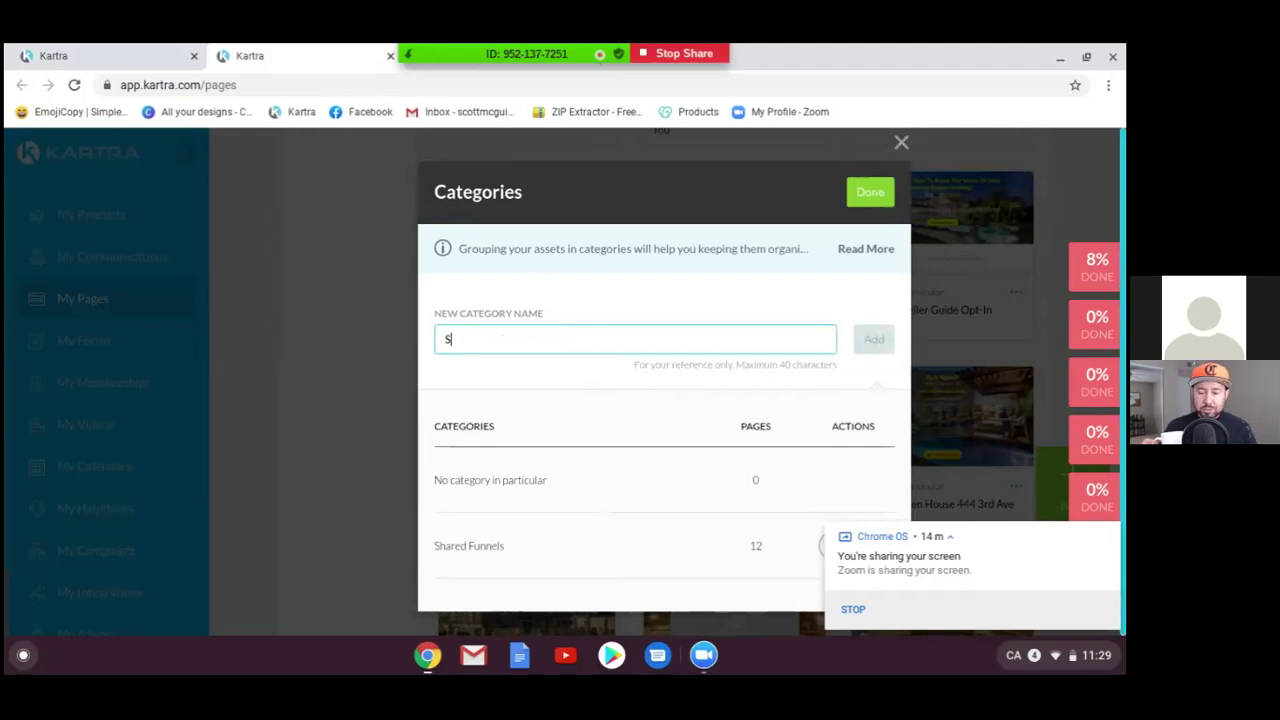
{"action": "type", "text": "eller Guide Funnel"}
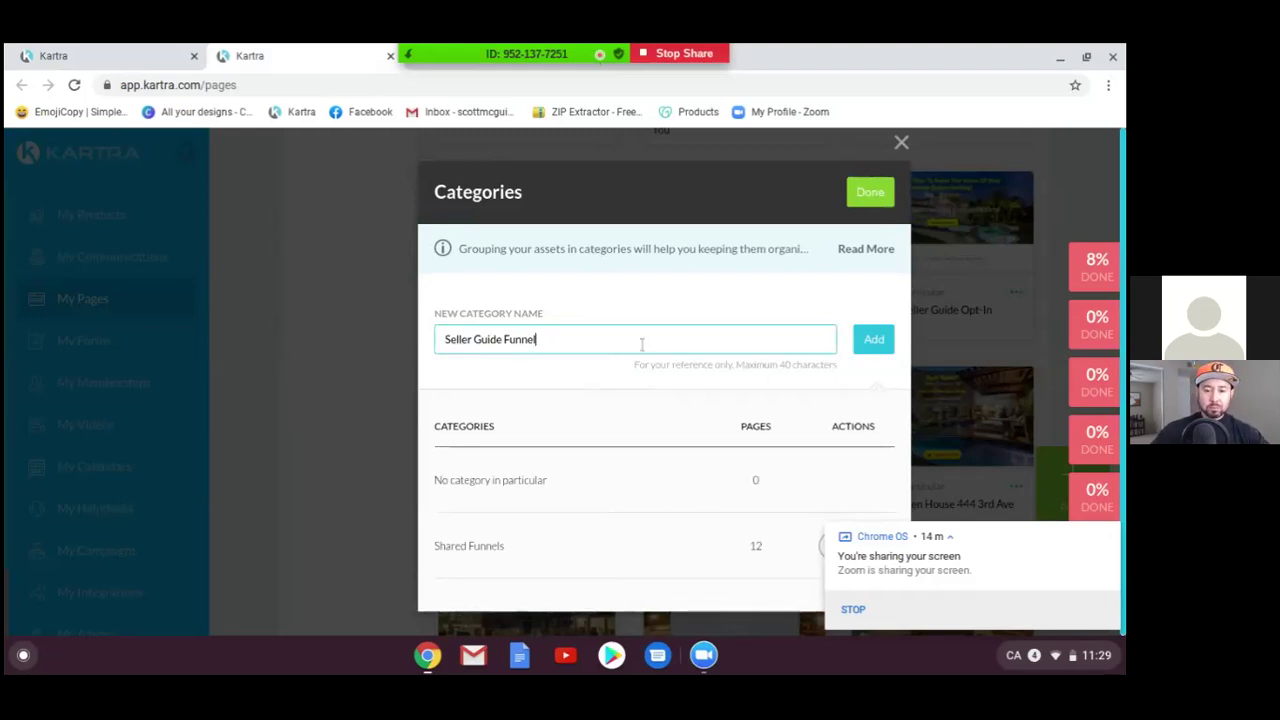
{"action": "left_click", "coordinate": [875, 342]}
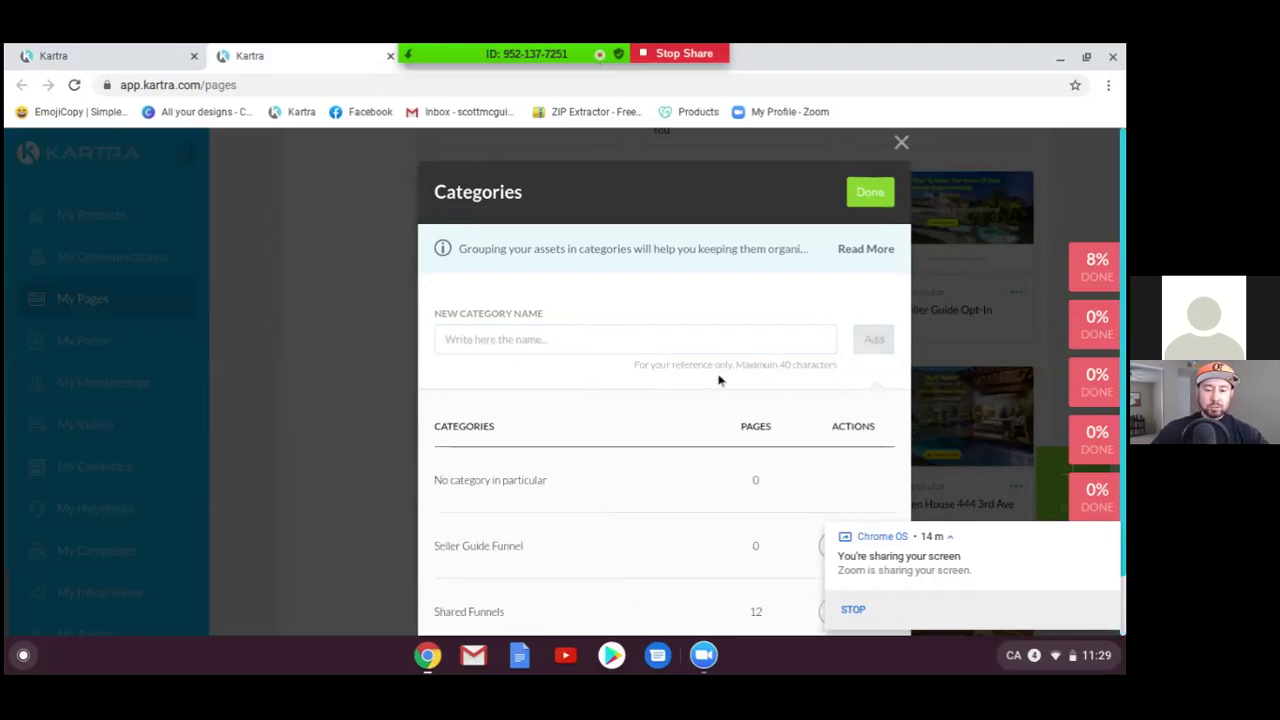
{"action": "left_click", "coordinate": [870, 192]}
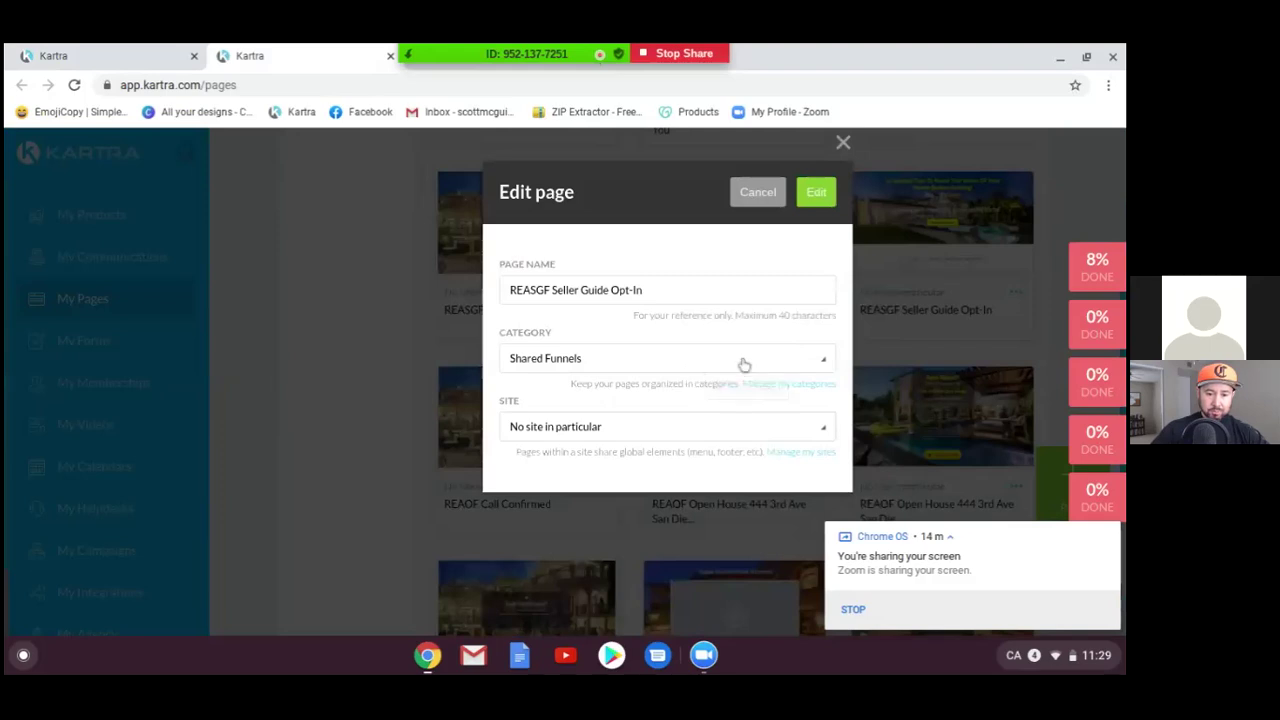
Step: Assign the REASGF Seller Guide Opt-In page to the Seller Guide Funnel category and continue to the page builder
{"action": "left_click", "coordinate": [743, 362]}
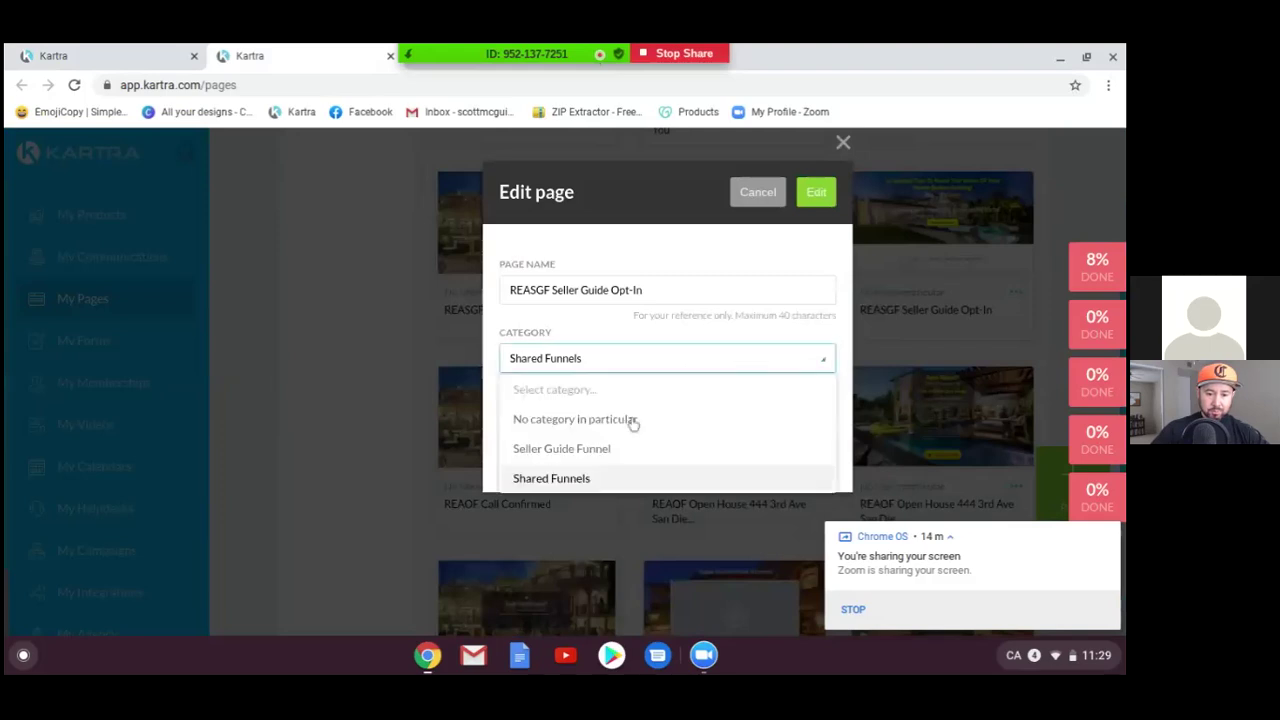
{"action": "left_click", "coordinate": [591, 450]}
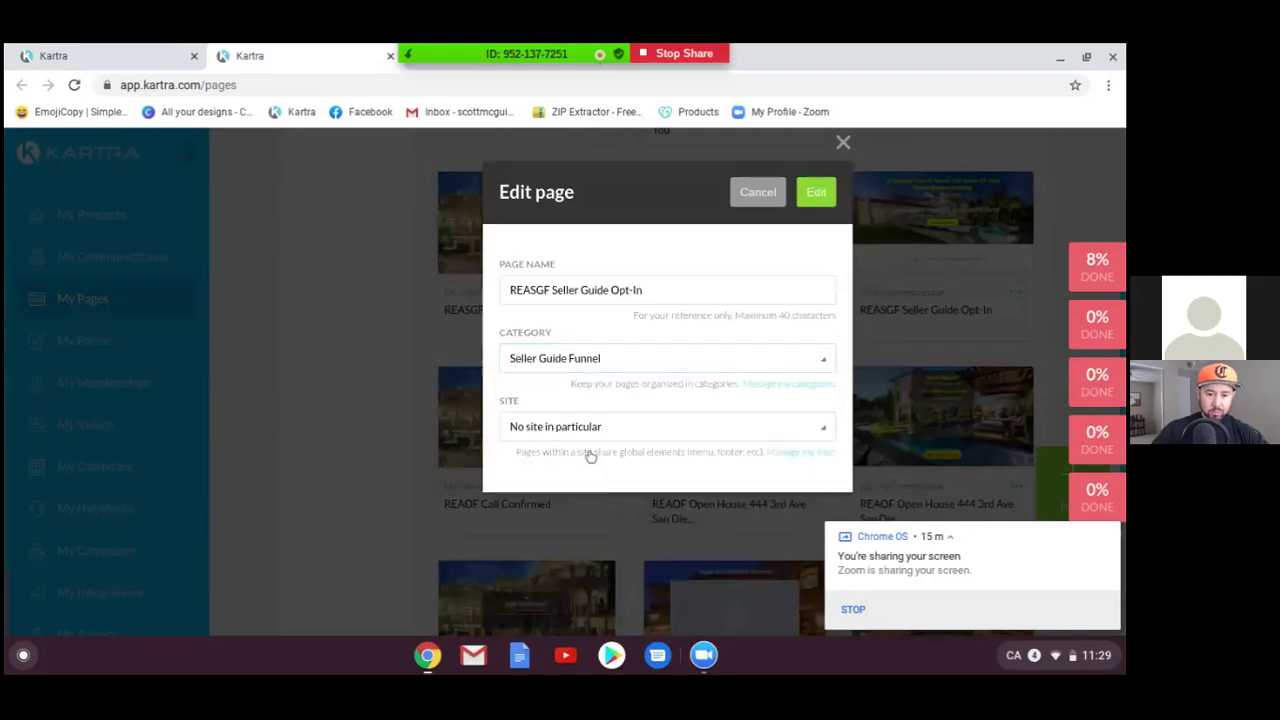
{"action": "left_click", "coordinate": [818, 200]}
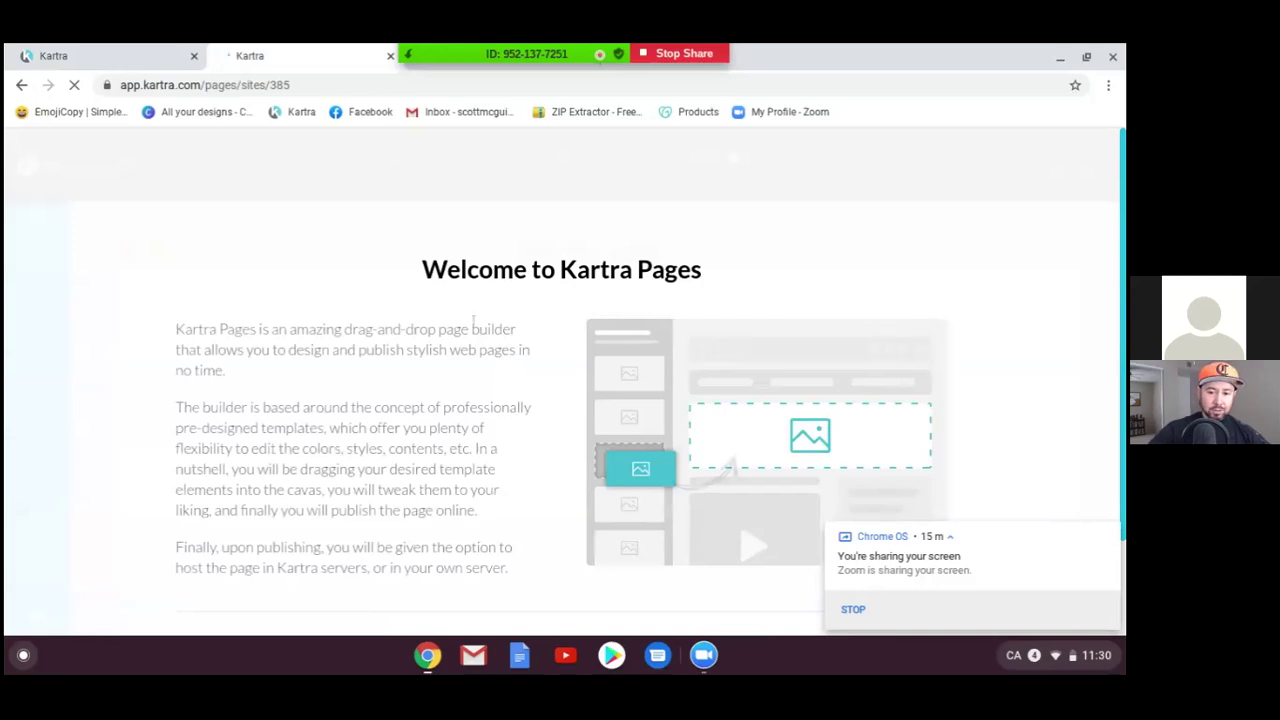
Step: Start the Kartra Pages welcome tutorial and dismiss the screen-sharing notification
{"action": "scroll", "coordinate": [473, 318], "scroll_direction": "down", "scroll_amount": 1}
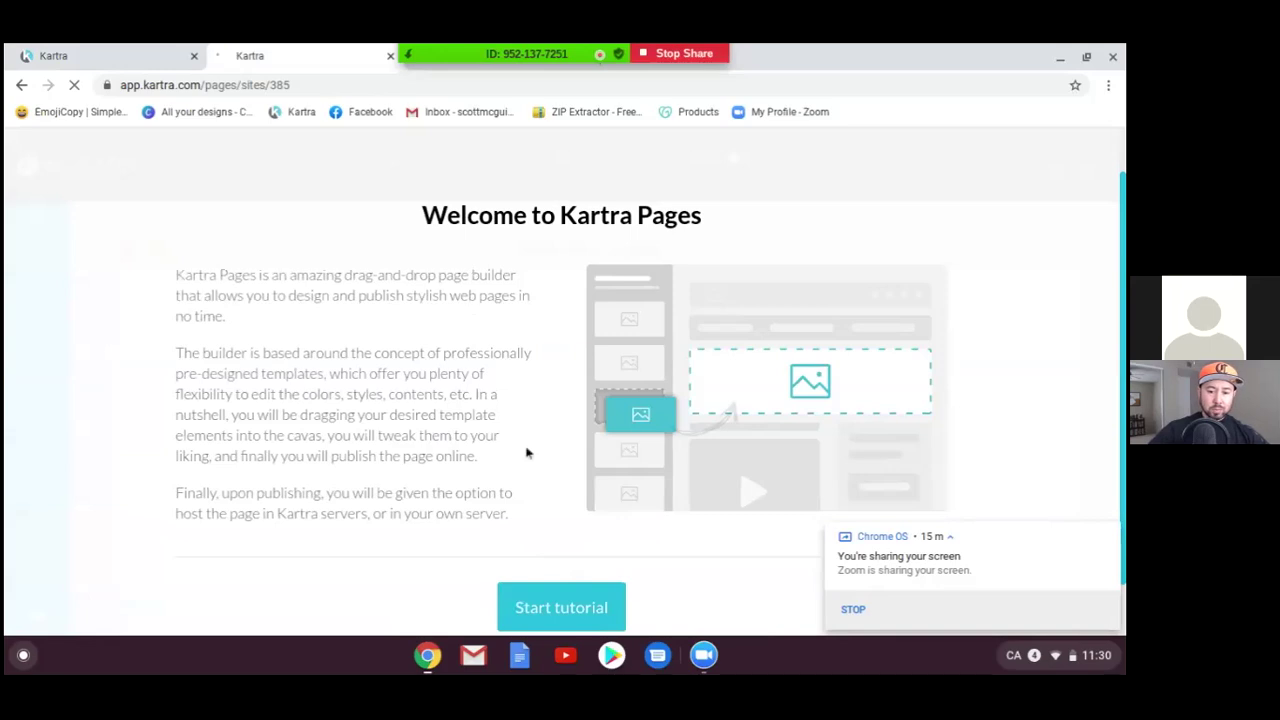
{"action": "scroll", "coordinate": [1057, 394], "scroll_direction": "down", "scroll_amount": 1}
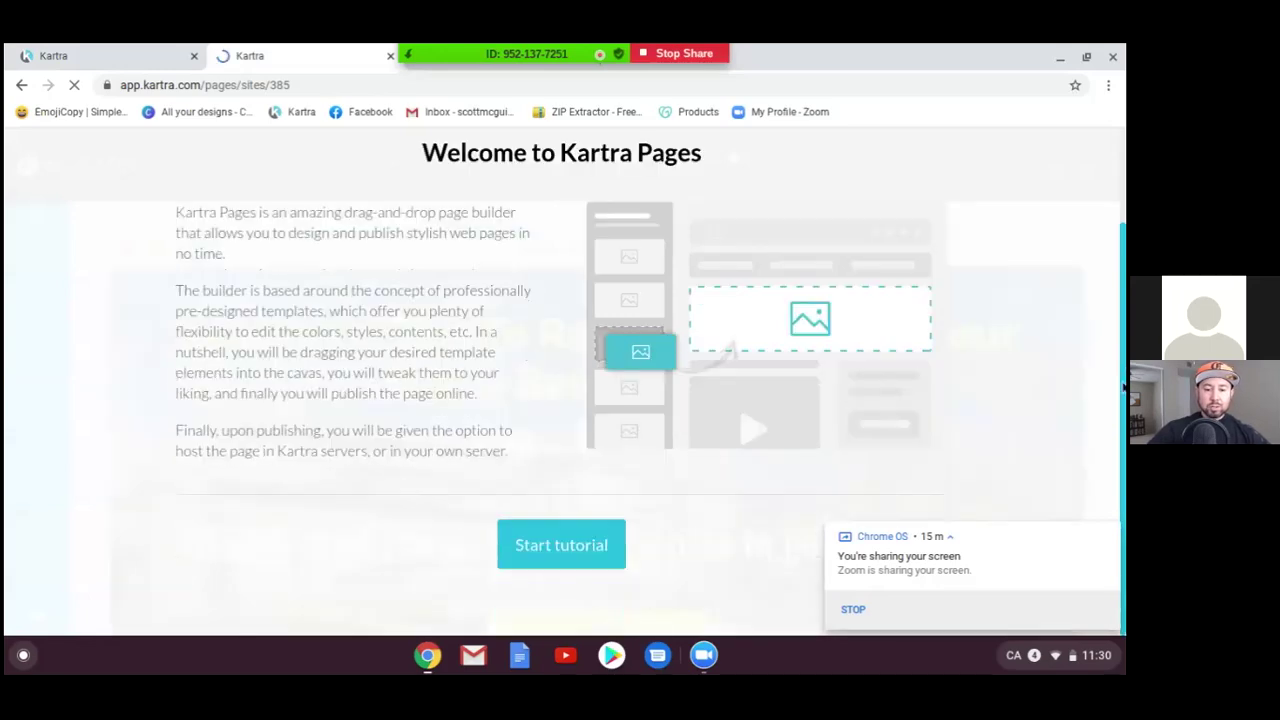
{"action": "left_click", "coordinate": [580, 548]}
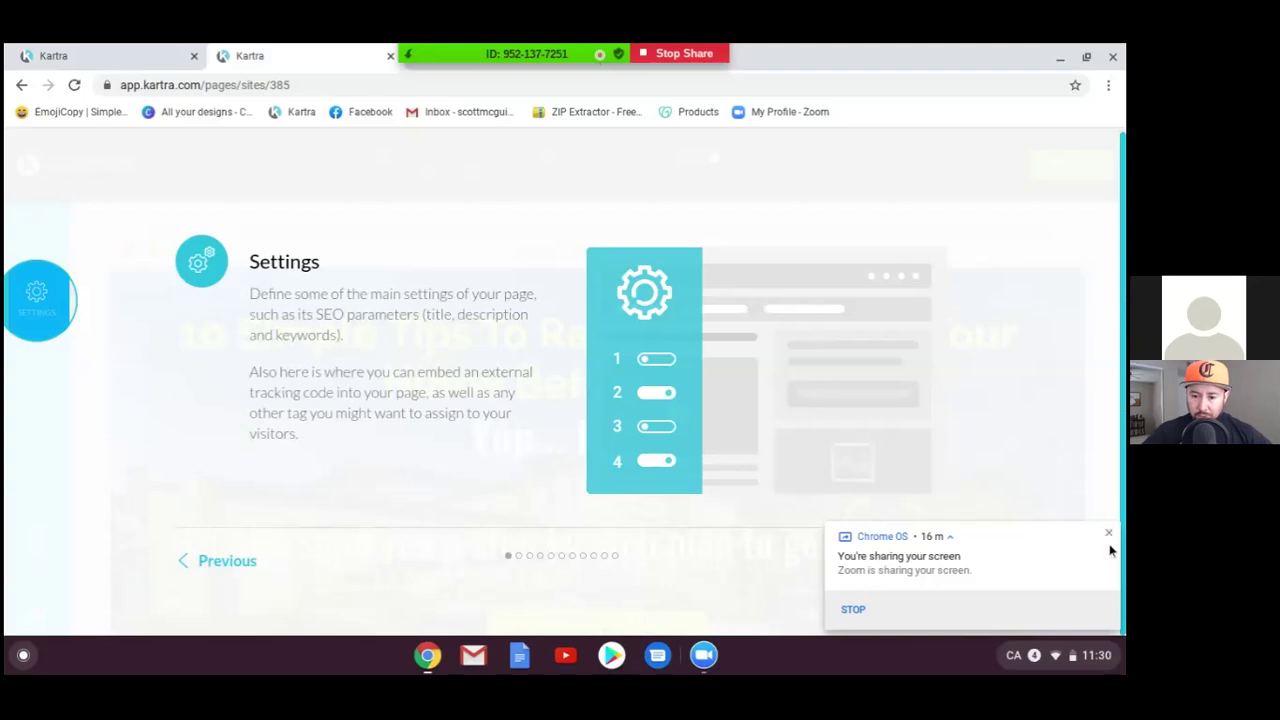
{"action": "left_click", "coordinate": [1112, 538]}
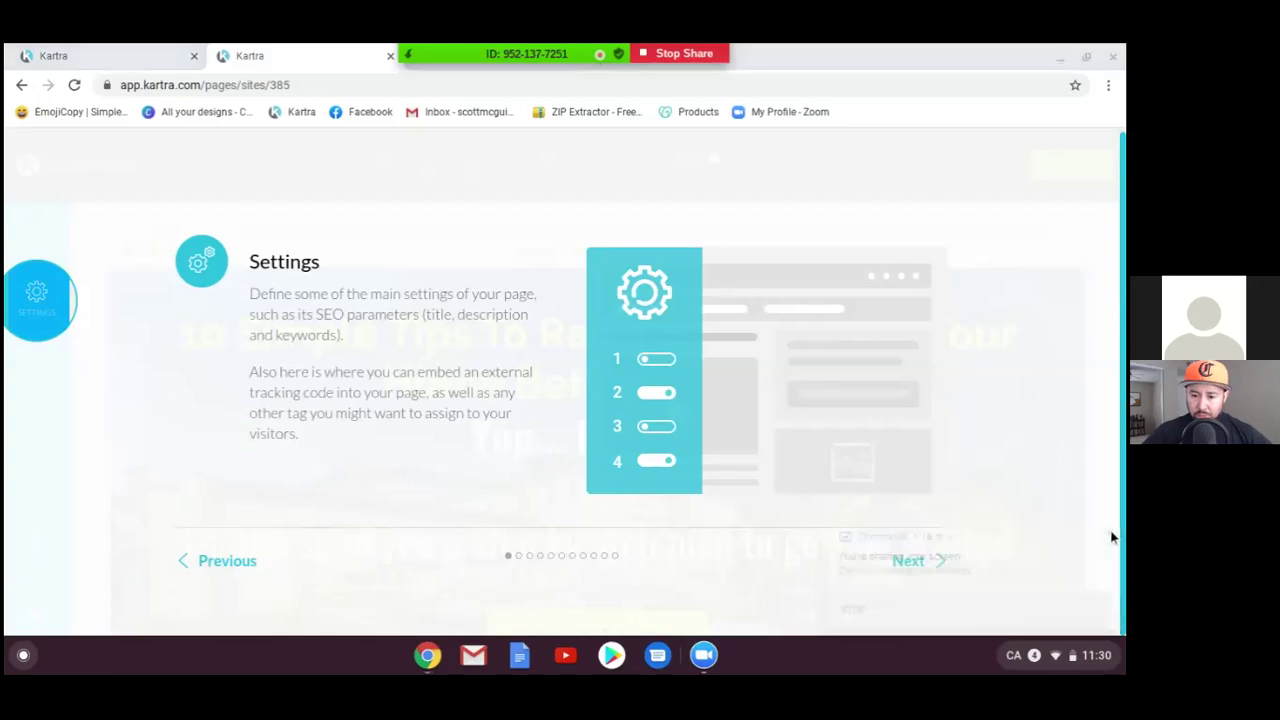
Step: Advance through all the tutorial slides, from Settings to the completion screen
{"action": "left_click", "coordinate": [910, 561]}
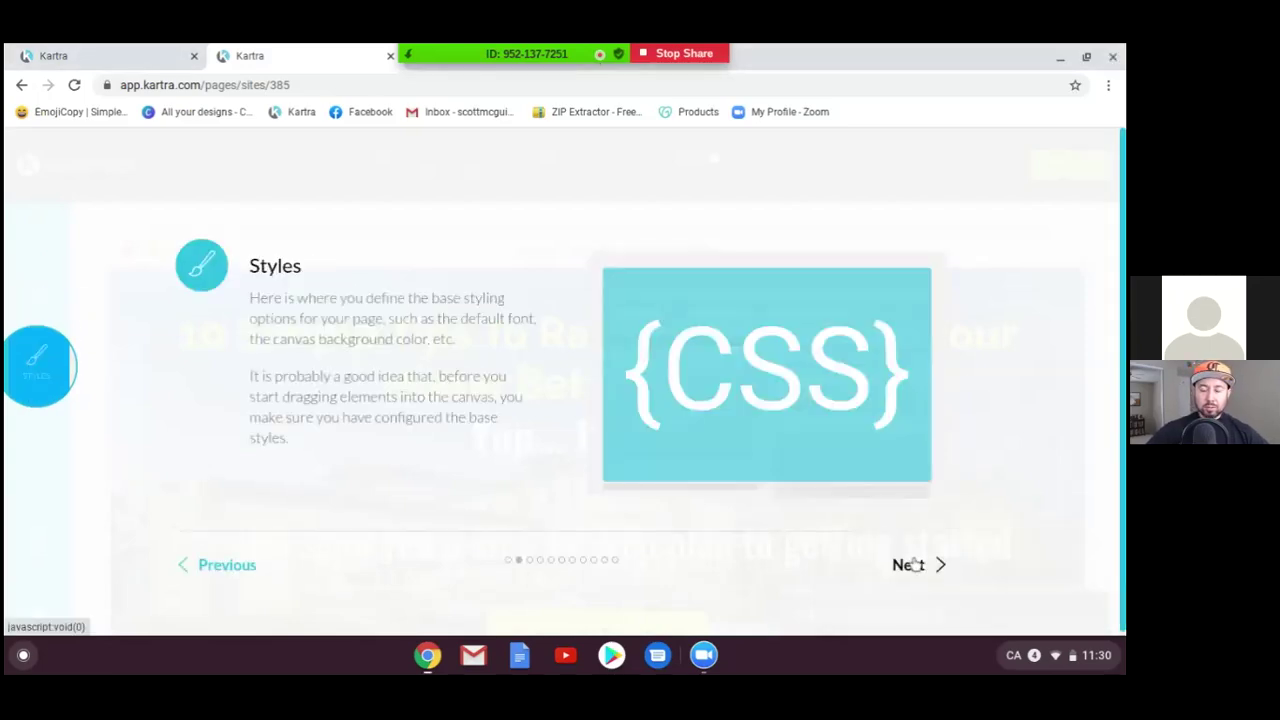
{"action": "left_click", "coordinate": [910, 561]}
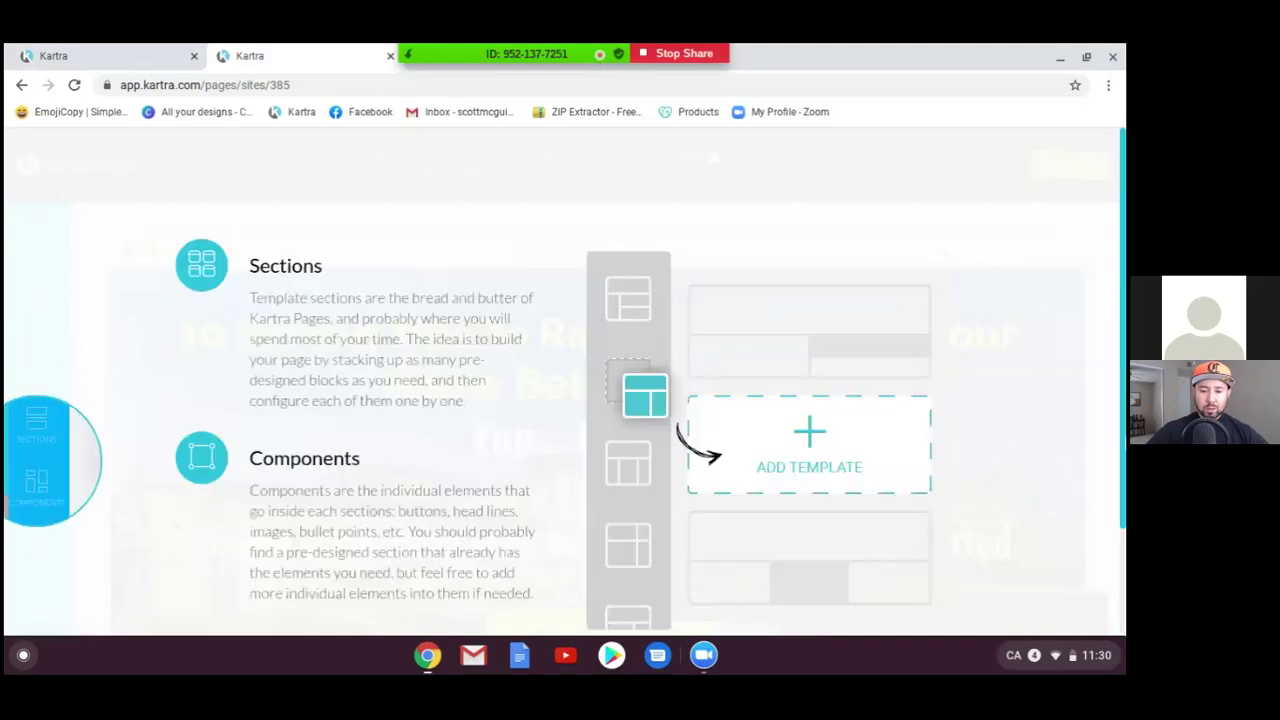
{"action": "left_click", "coordinate": [927, 565]}
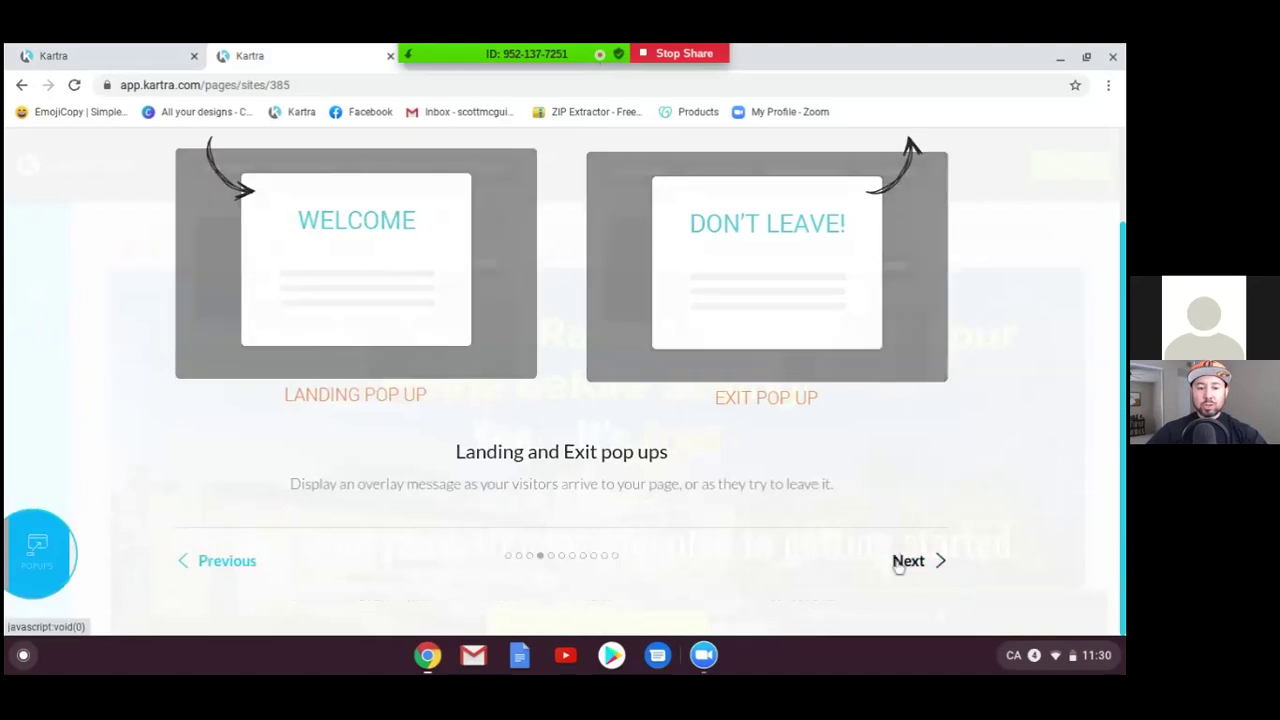
{"action": "left_click", "coordinate": [903, 563]}
{"action": "left_click", "coordinate": [905, 563]}
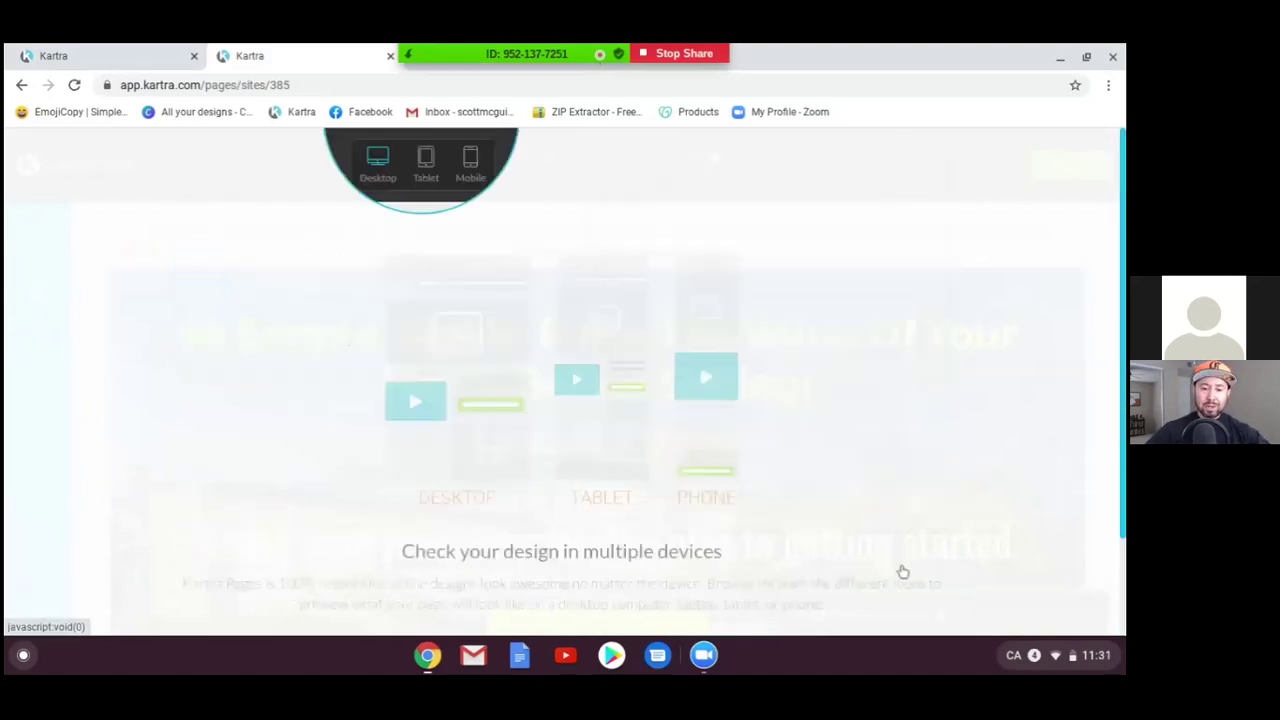
{"action": "left_click", "coordinate": [908, 564]}
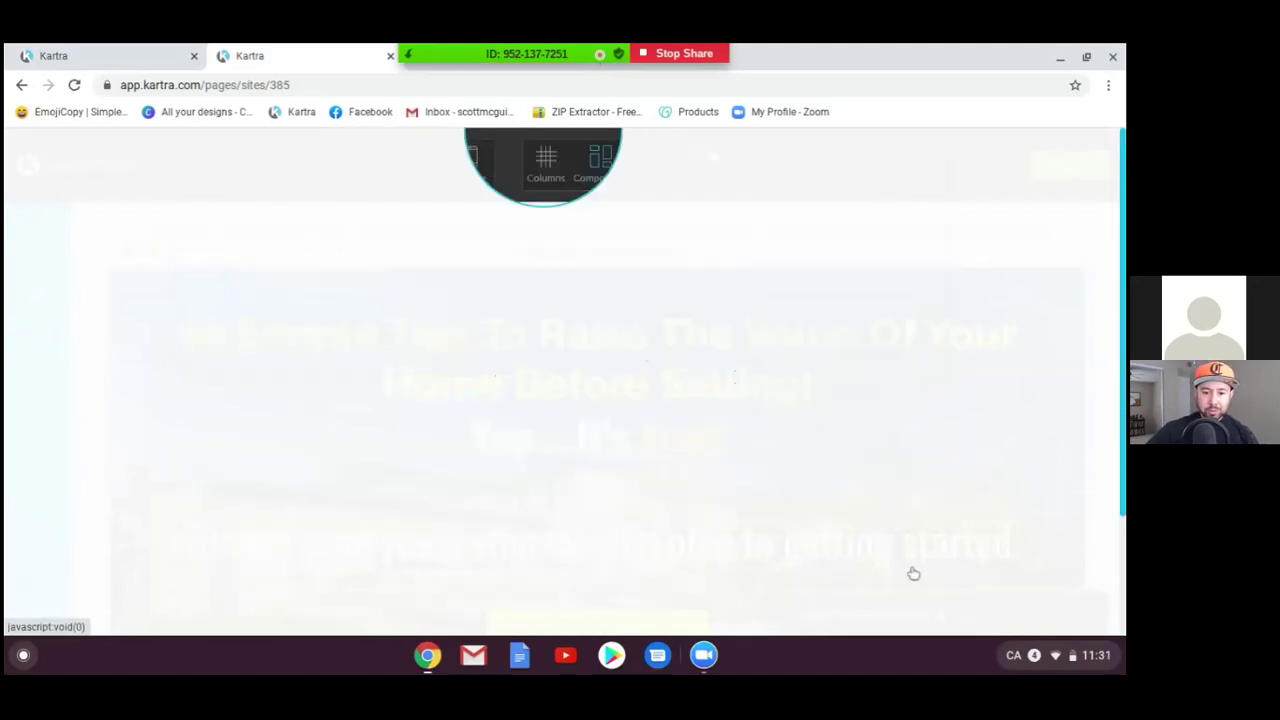
{"action": "left_click", "coordinate": [909, 563]}
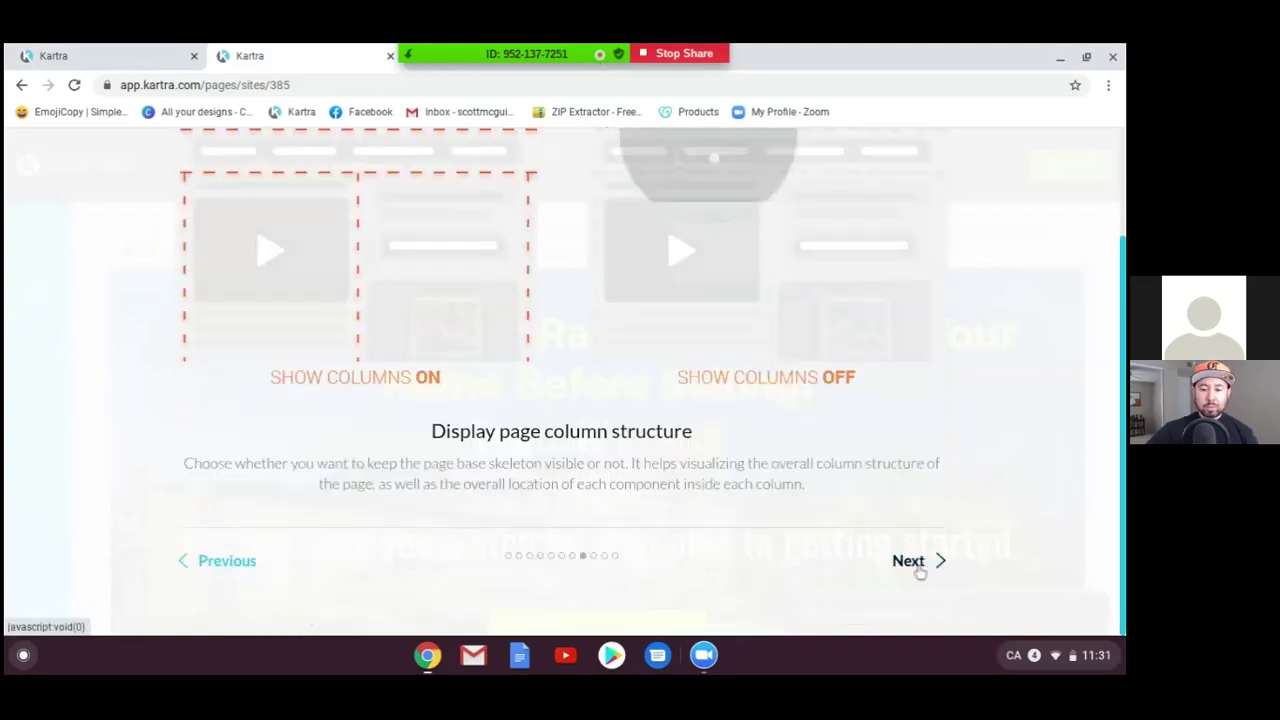
{"action": "left_click", "coordinate": [919, 570]}
{"action": "left_click", "coordinate": [919, 563]}
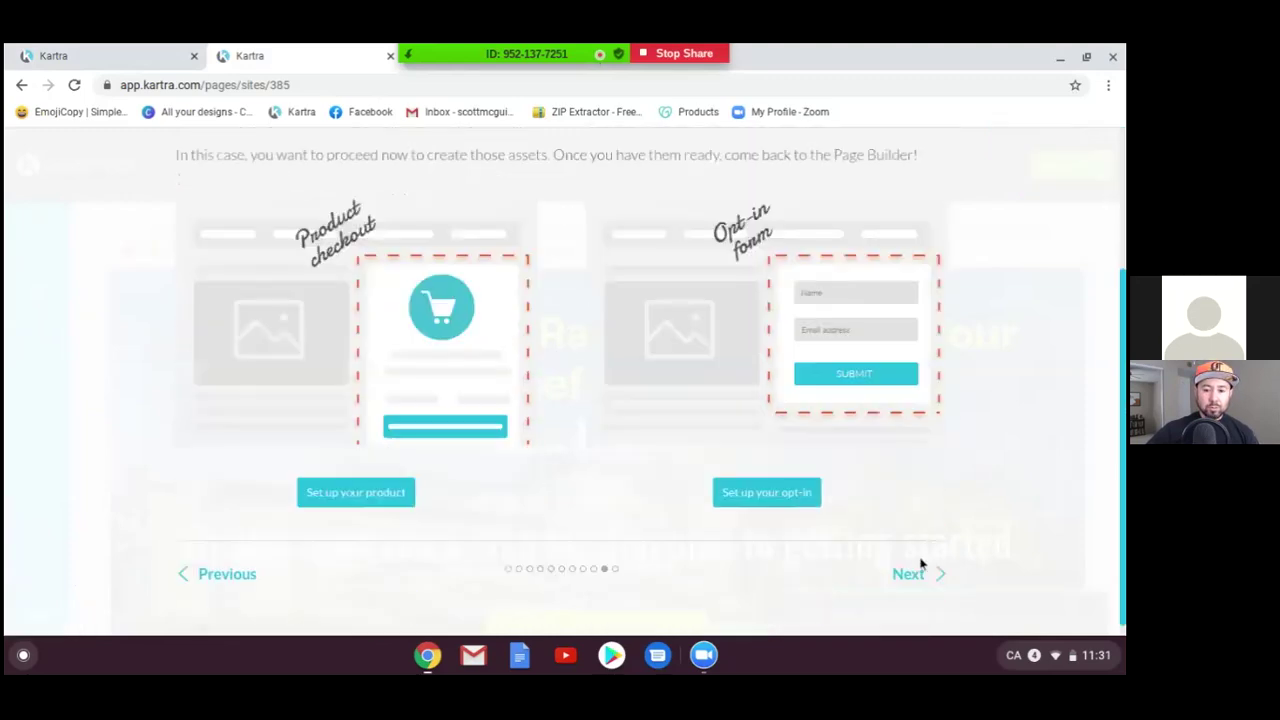
{"action": "left_click", "coordinate": [920, 567]}
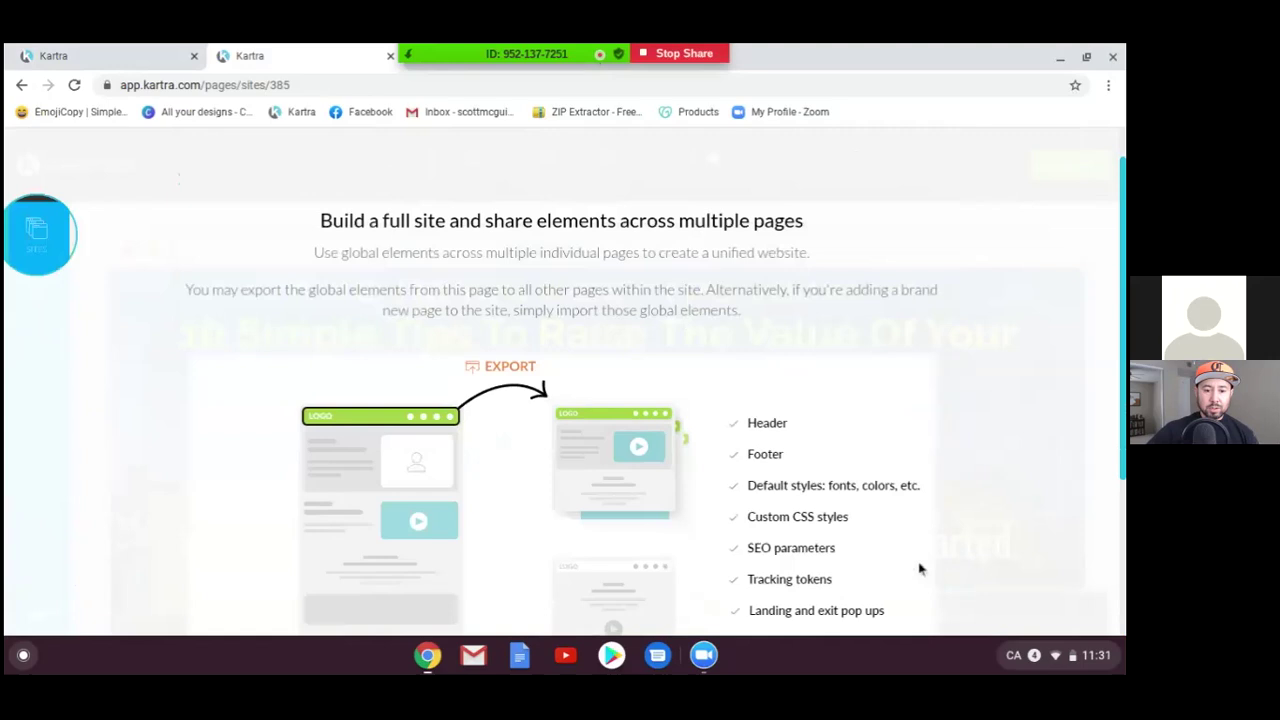
{"action": "left_click", "coordinate": [920, 563]}
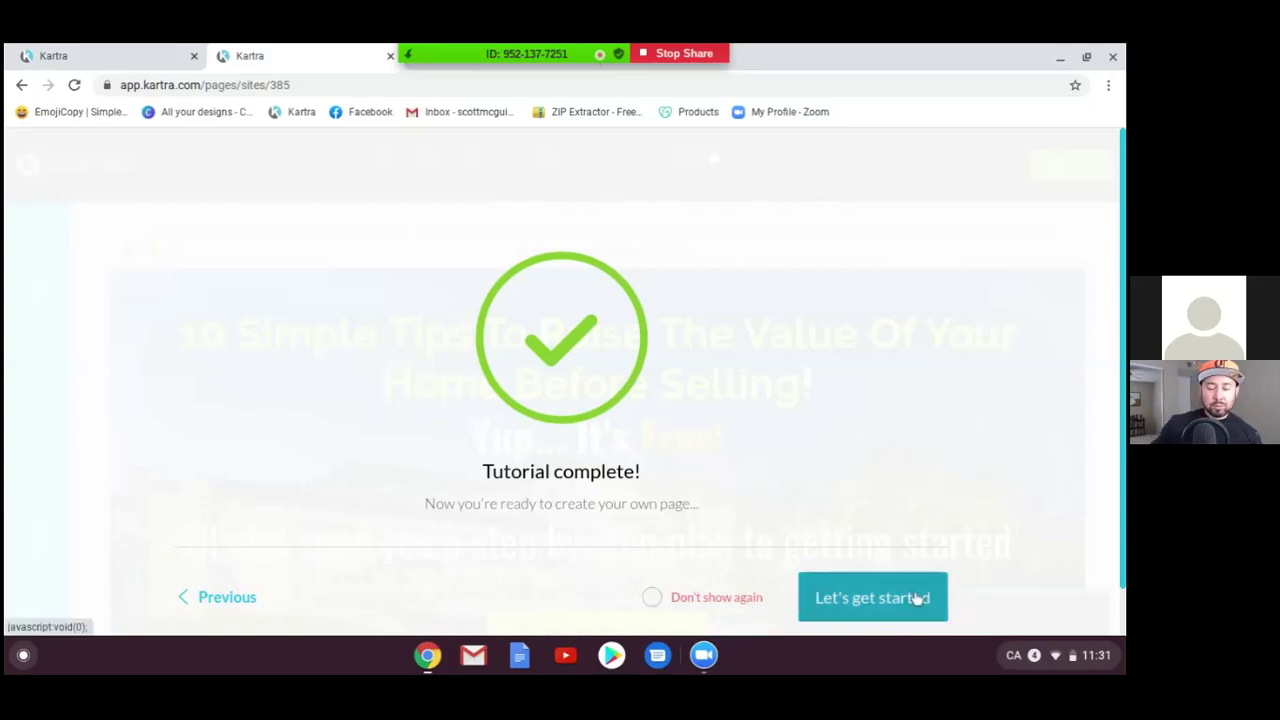
Step: Leave the completed tutorial and look over the Seller Guide Opt-In page in the builder
{"action": "left_click", "coordinate": [897, 611]}
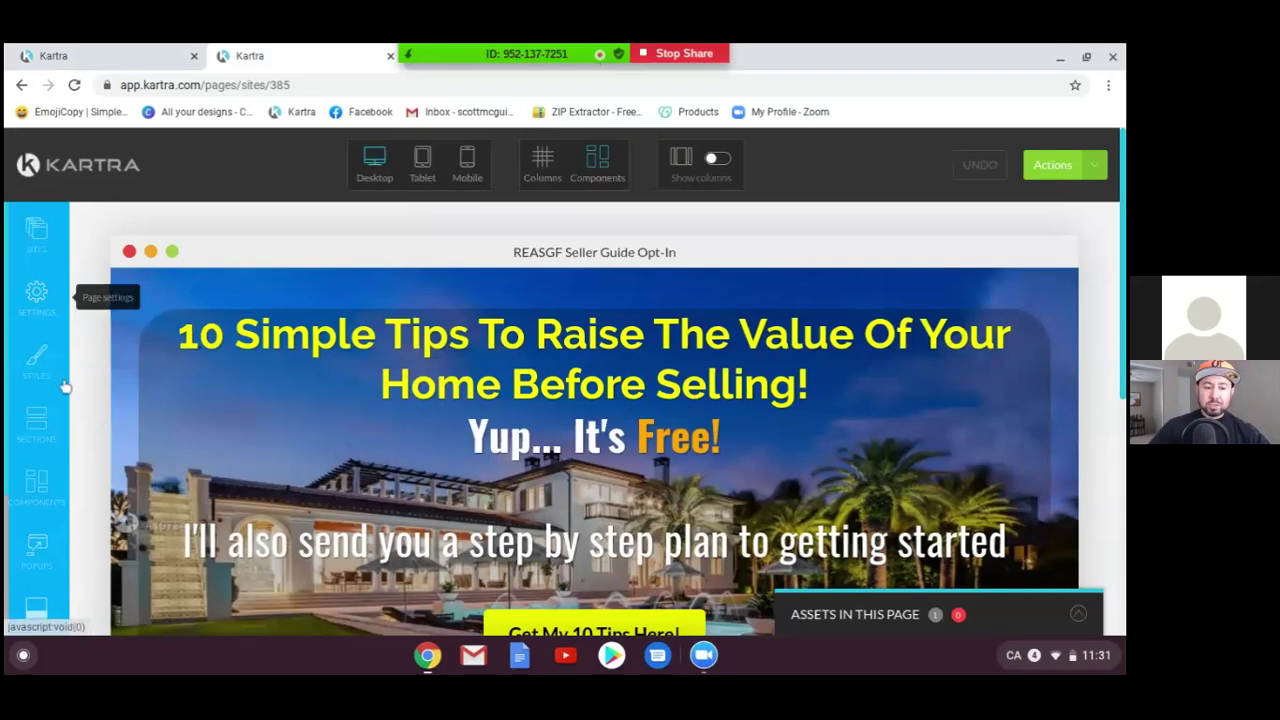
{"action": "scroll", "coordinate": [73, 437], "scroll_direction": "down", "scroll_amount": 1}
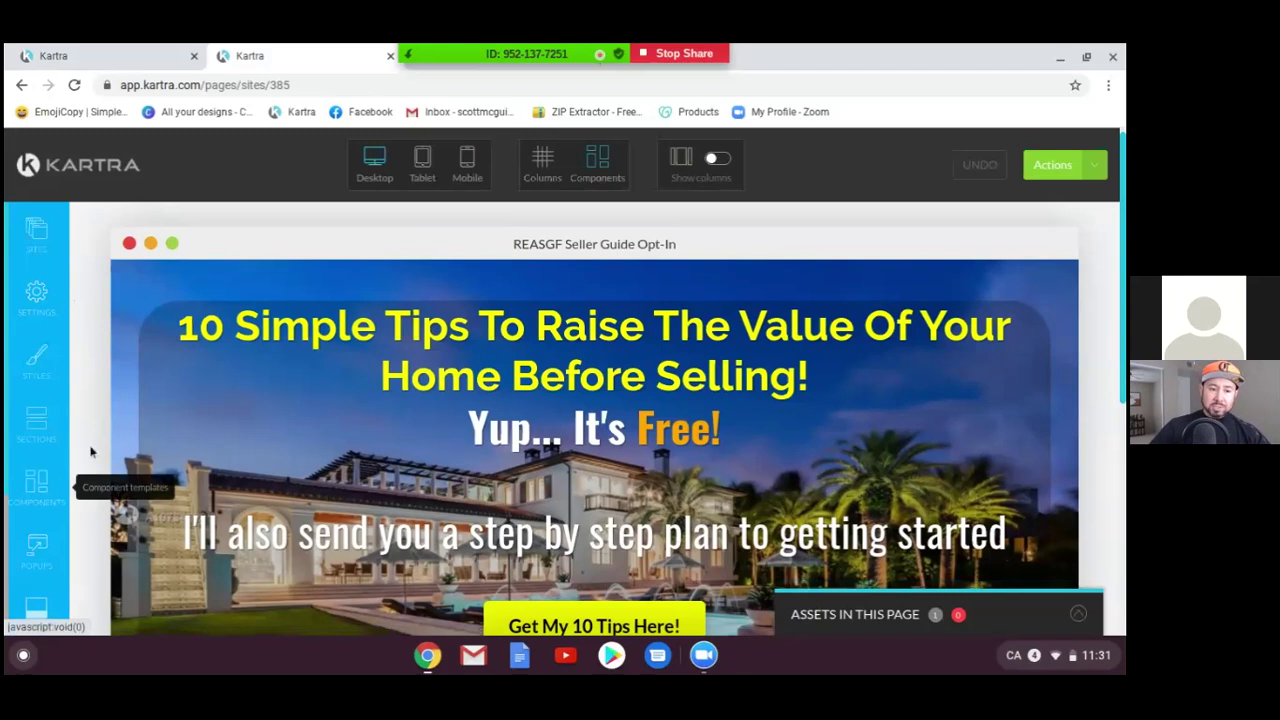
{"action": "scroll", "coordinate": [118, 435], "scroll_direction": "down", "scroll_amount": 3}
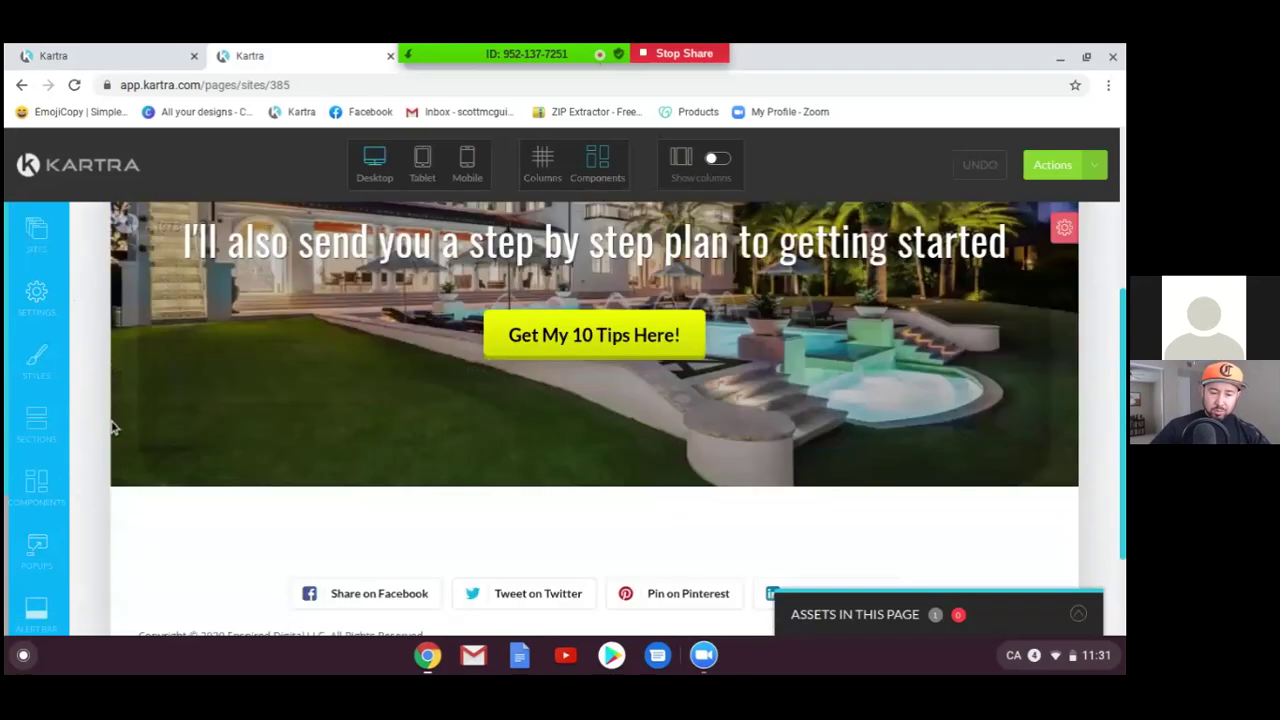
{"action": "scroll", "coordinate": [113, 428], "scroll_direction": "up", "scroll_amount": 1}
{"action": "scroll", "coordinate": [113, 428], "scroll_direction": "up", "scroll_amount": 1}
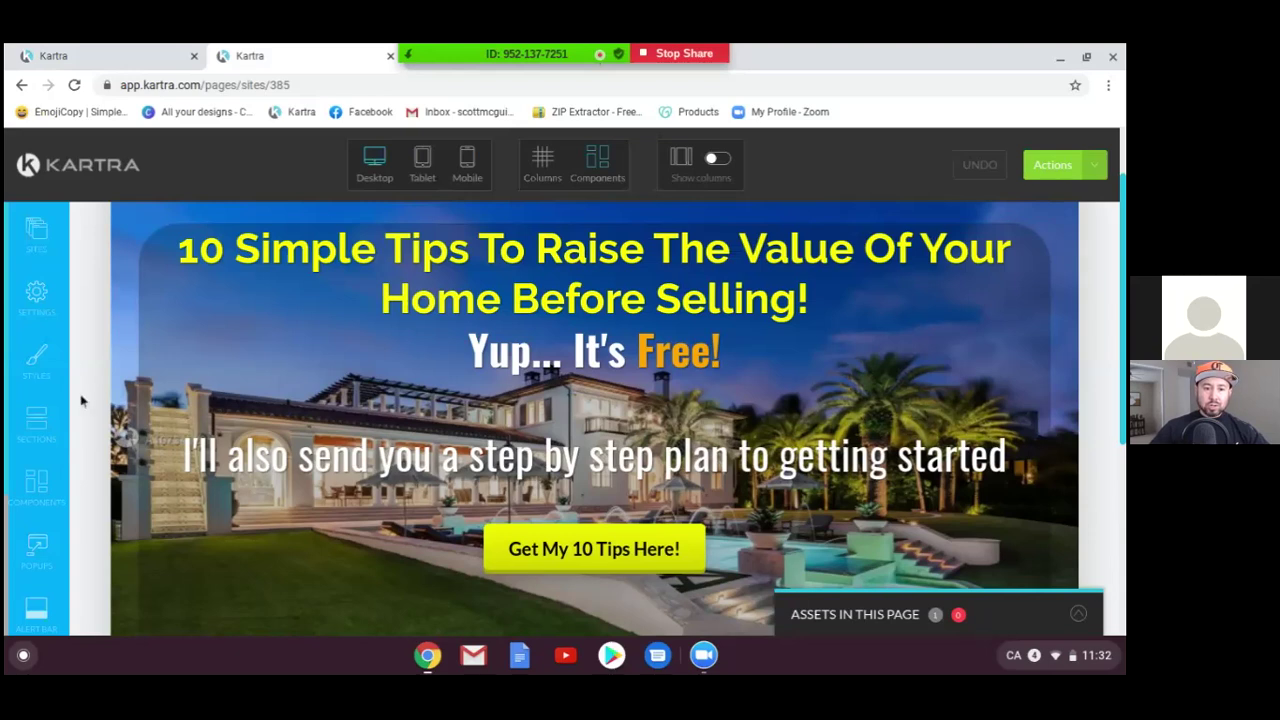
Step: Open the SEO parameters in the page settings and review the title, meta and author fields
{"action": "left_click", "coordinate": [67, 306]}
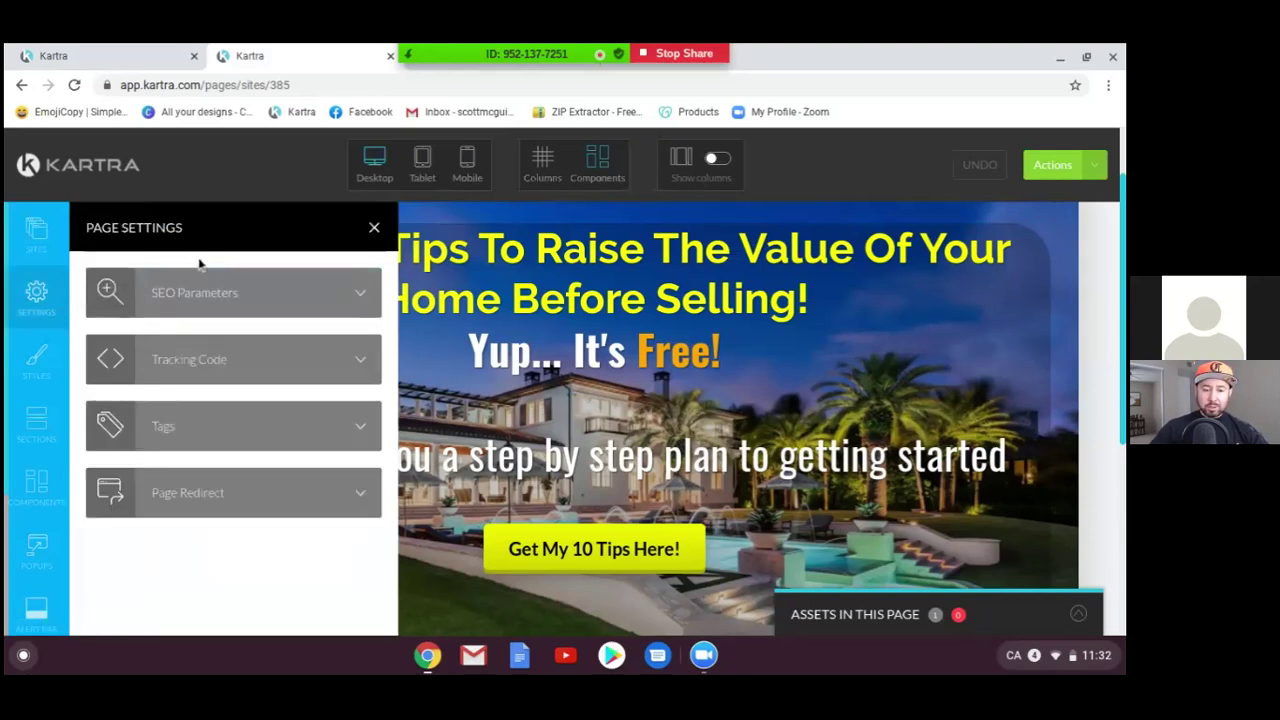
{"action": "left_click", "coordinate": [206, 292]}
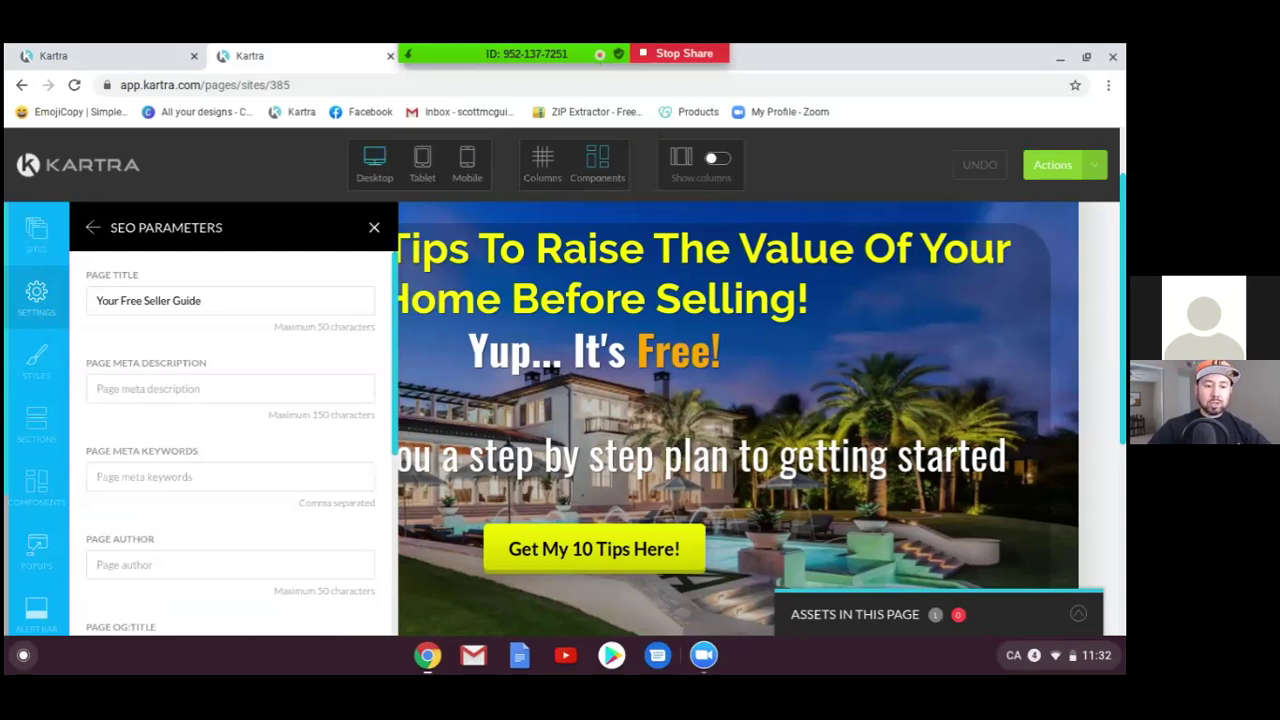
{"action": "scroll", "coordinate": [163, 443], "scroll_direction": "down", "scroll_amount": 3}
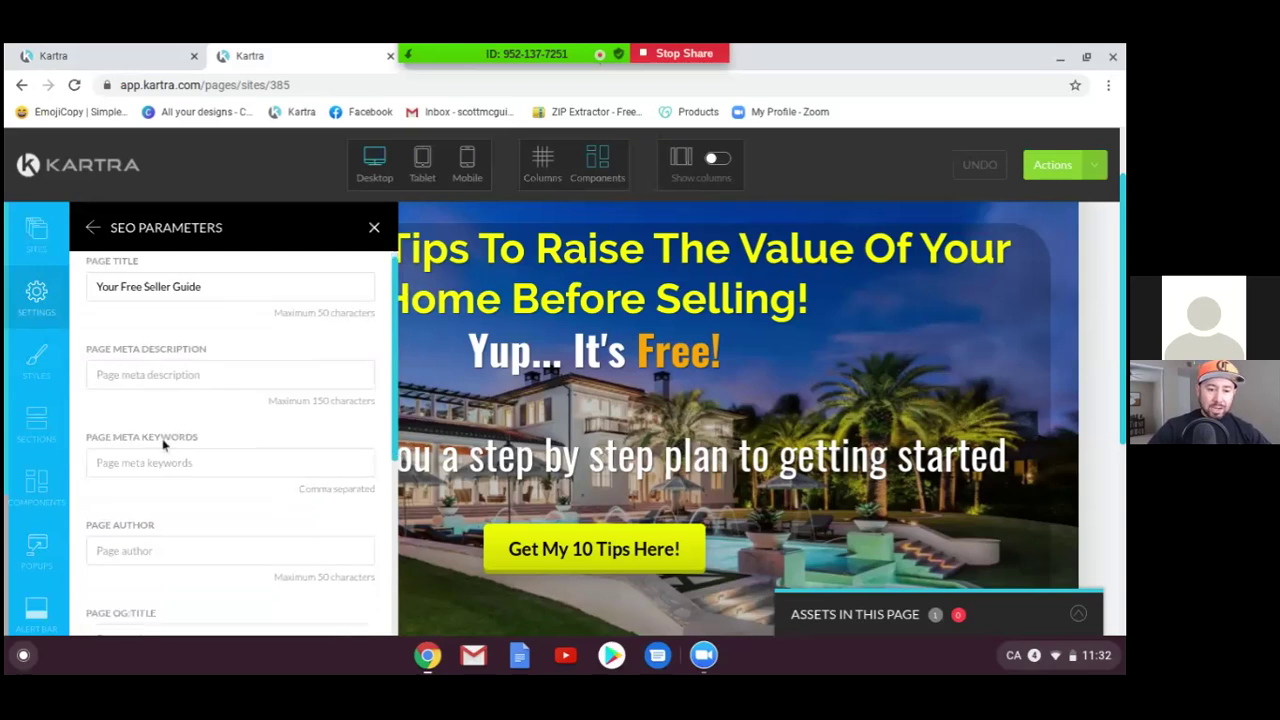
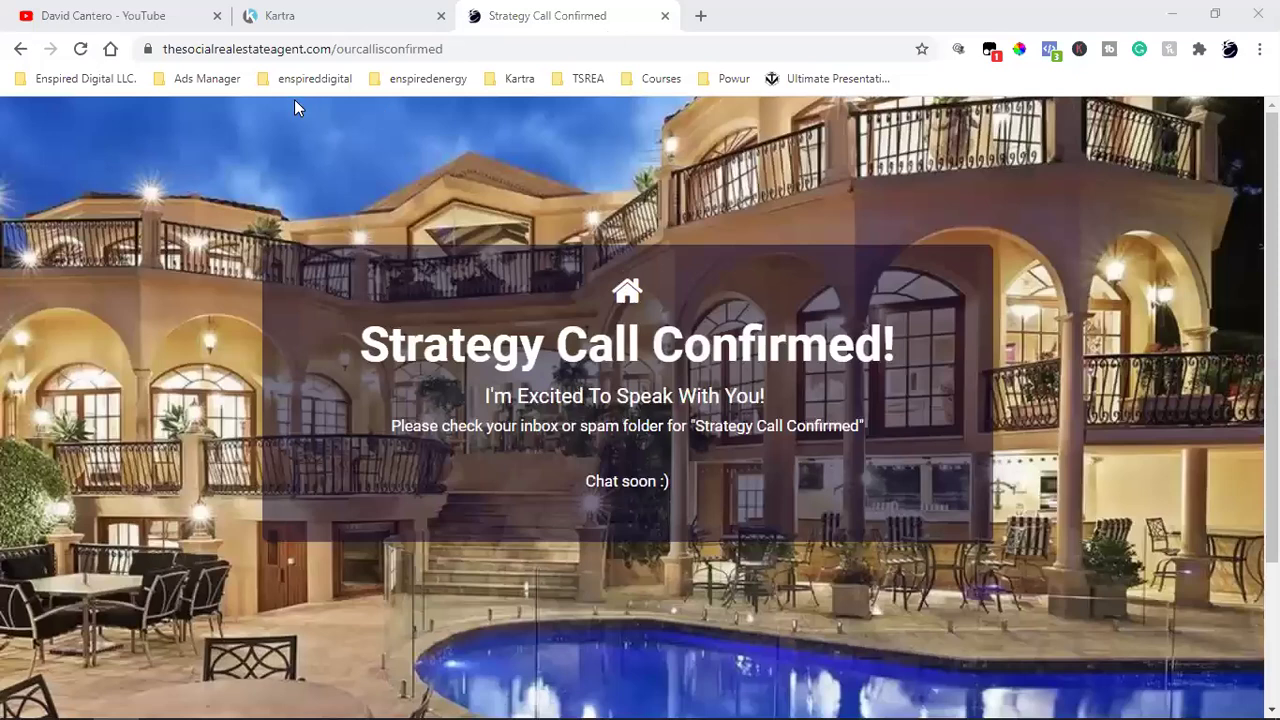
Step: Switch to the enspireddigital Facebook page, load thesocialrealestateagent.com in a new tab and copy its full address
{"action": "left_click", "coordinate": [310, 78]}
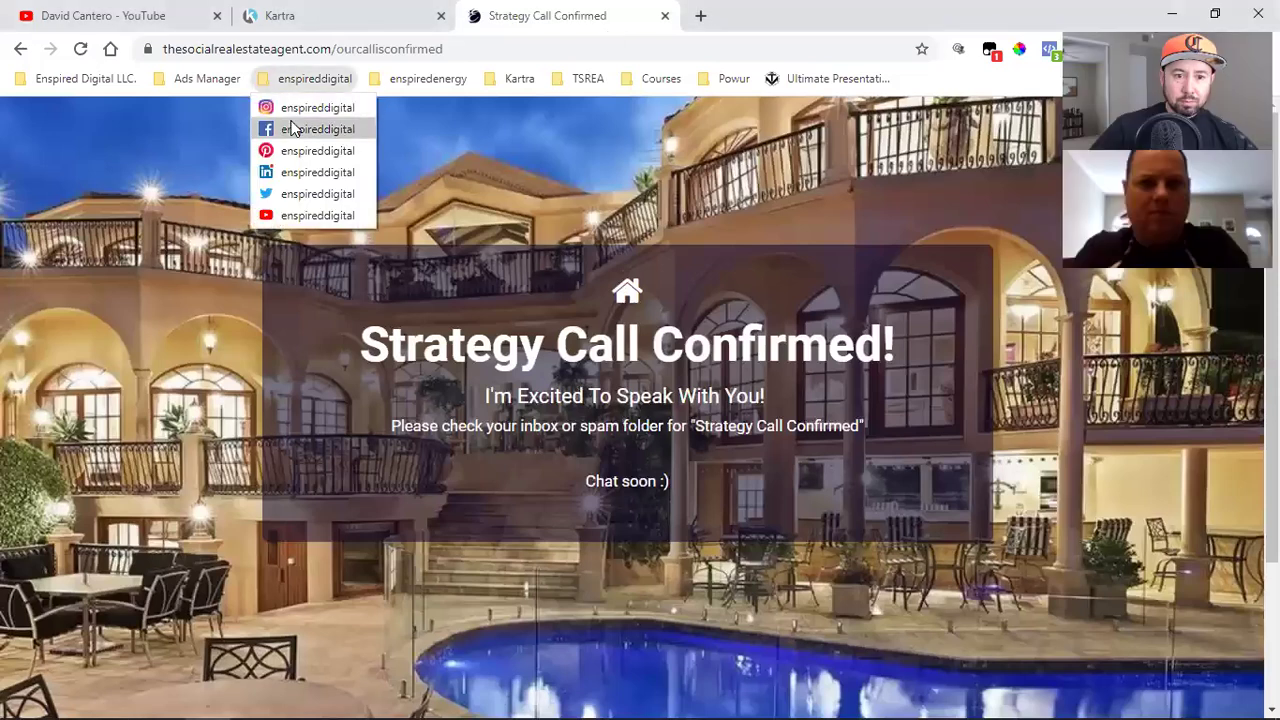
{"action": "left_click", "coordinate": [292, 128]}
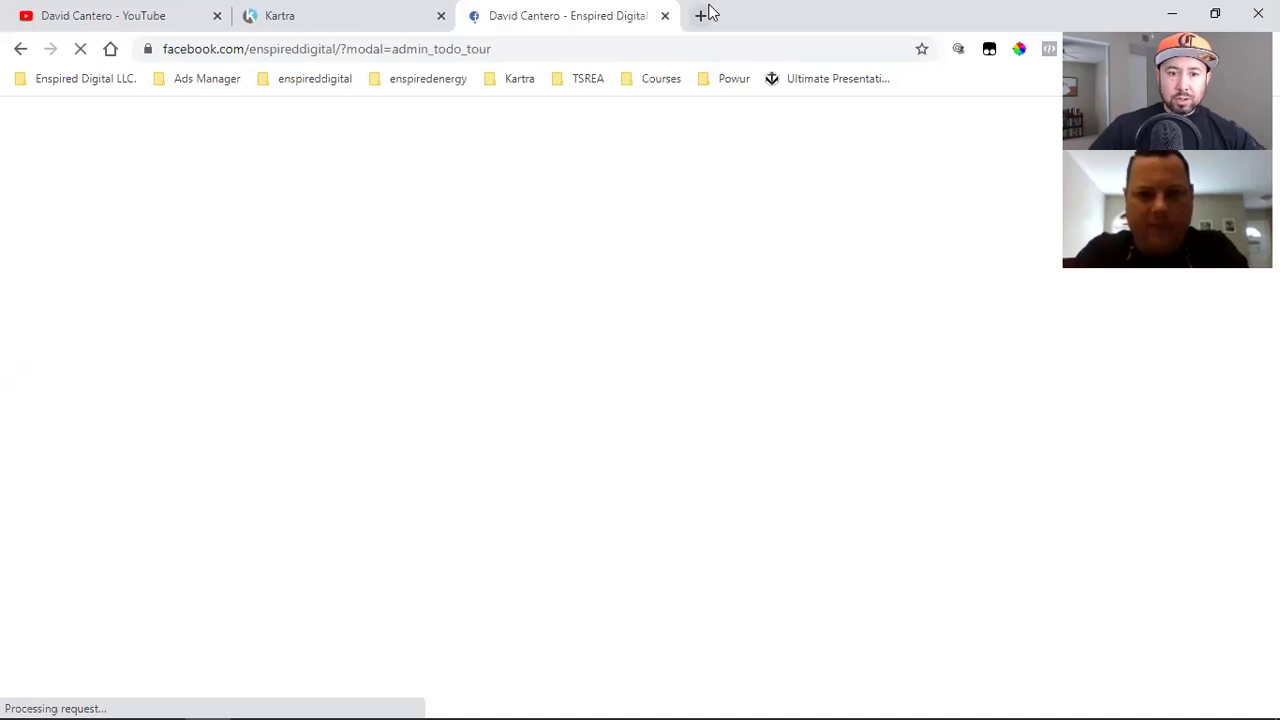
{"action": "left_click", "coordinate": [707, 14]}
{"action": "type", "text": "the"}
{"action": "key", "text": "Return"}
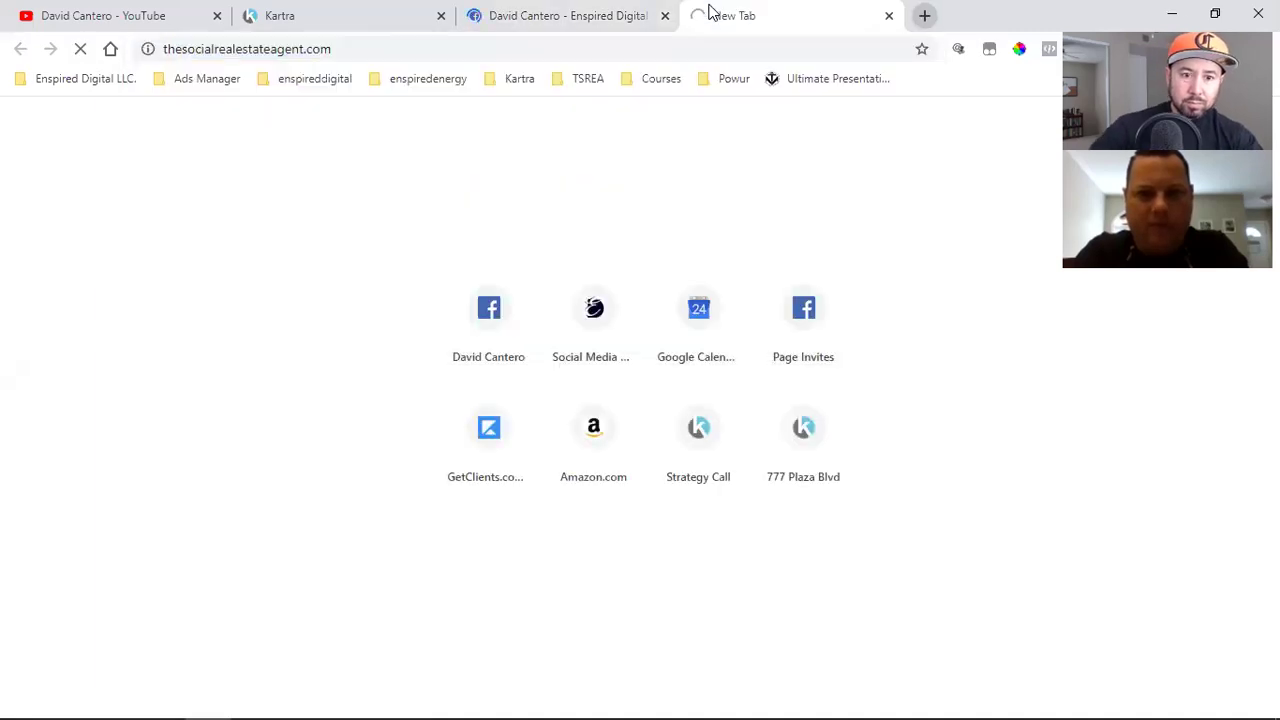
{"action": "left_click", "coordinate": [279, 51]}
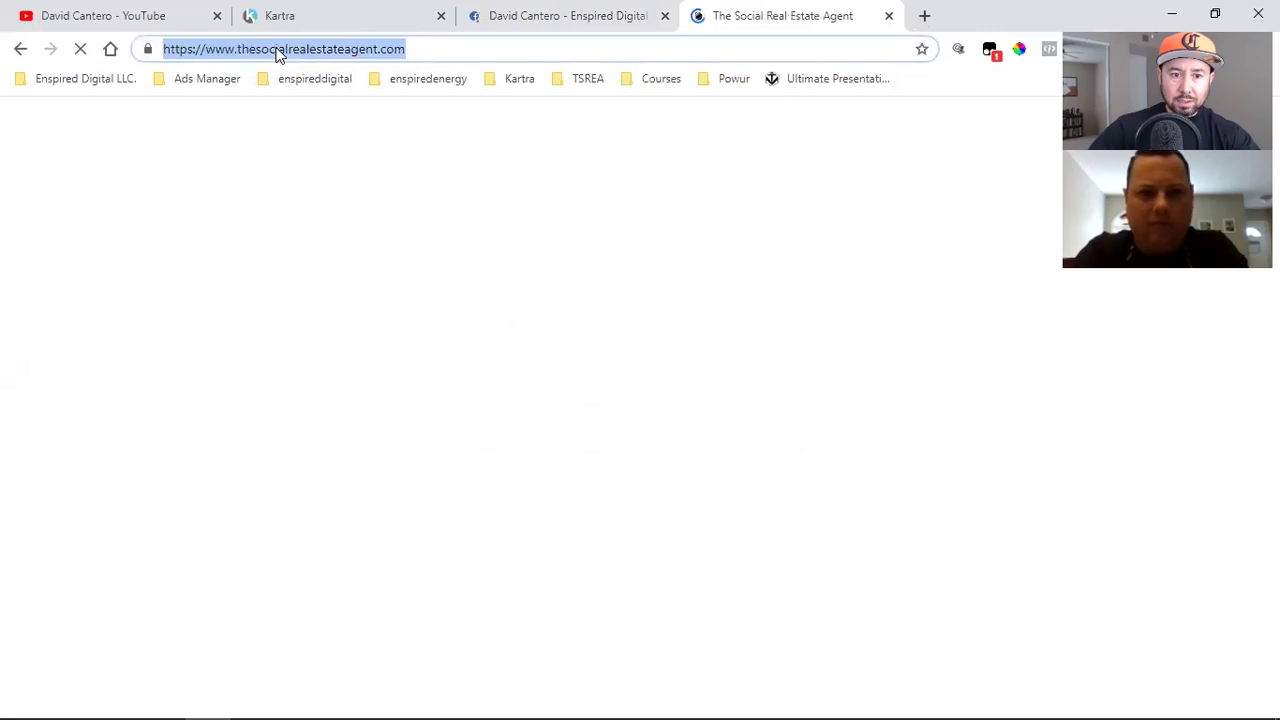
{"action": "right_click", "coordinate": [279, 51]}
{"action": "left_click", "coordinate": [324, 153]}
{"action": "left_click", "coordinate": [500, 10]}
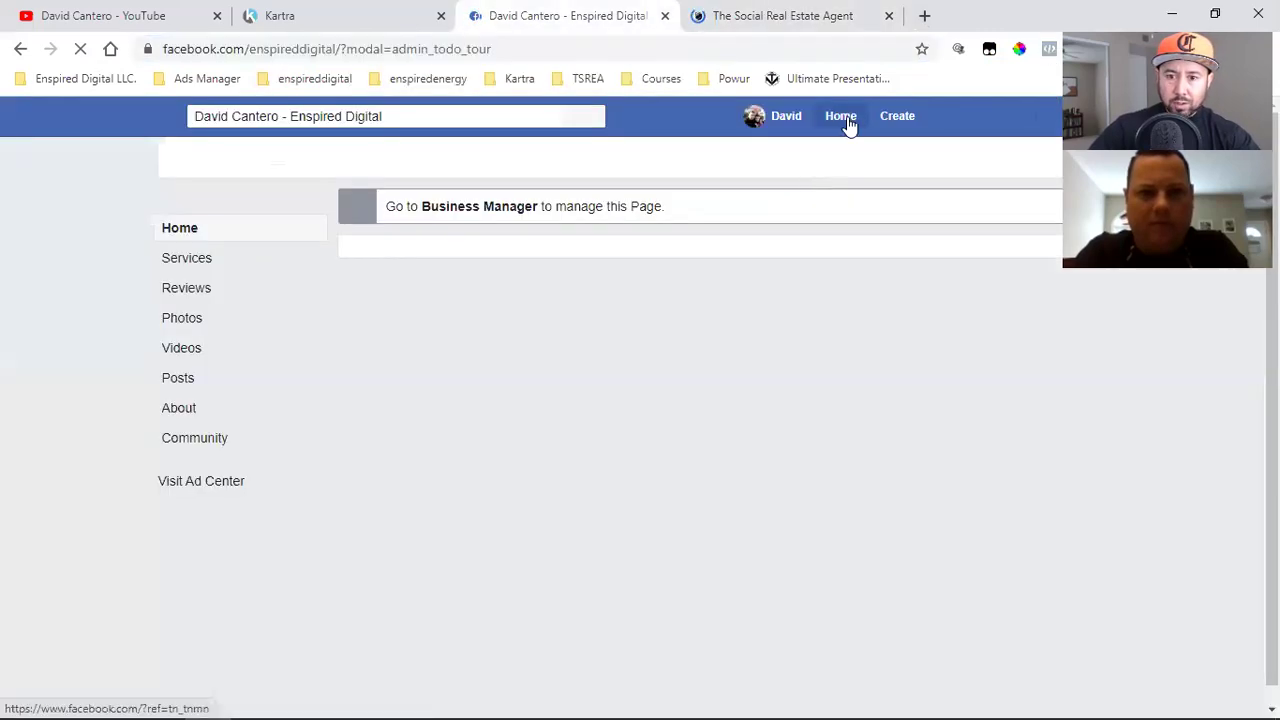
{"action": "left_click", "coordinate": [843, 117]}
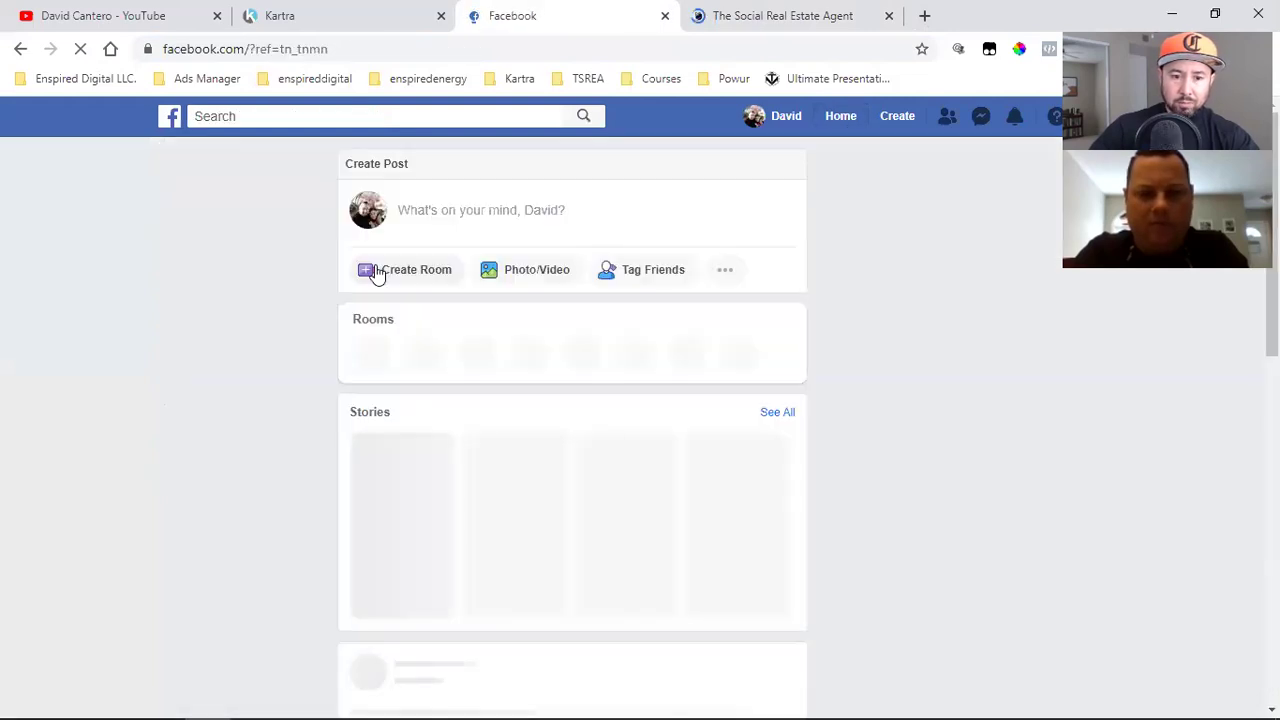
{"action": "left_click", "coordinate": [538, 209]}
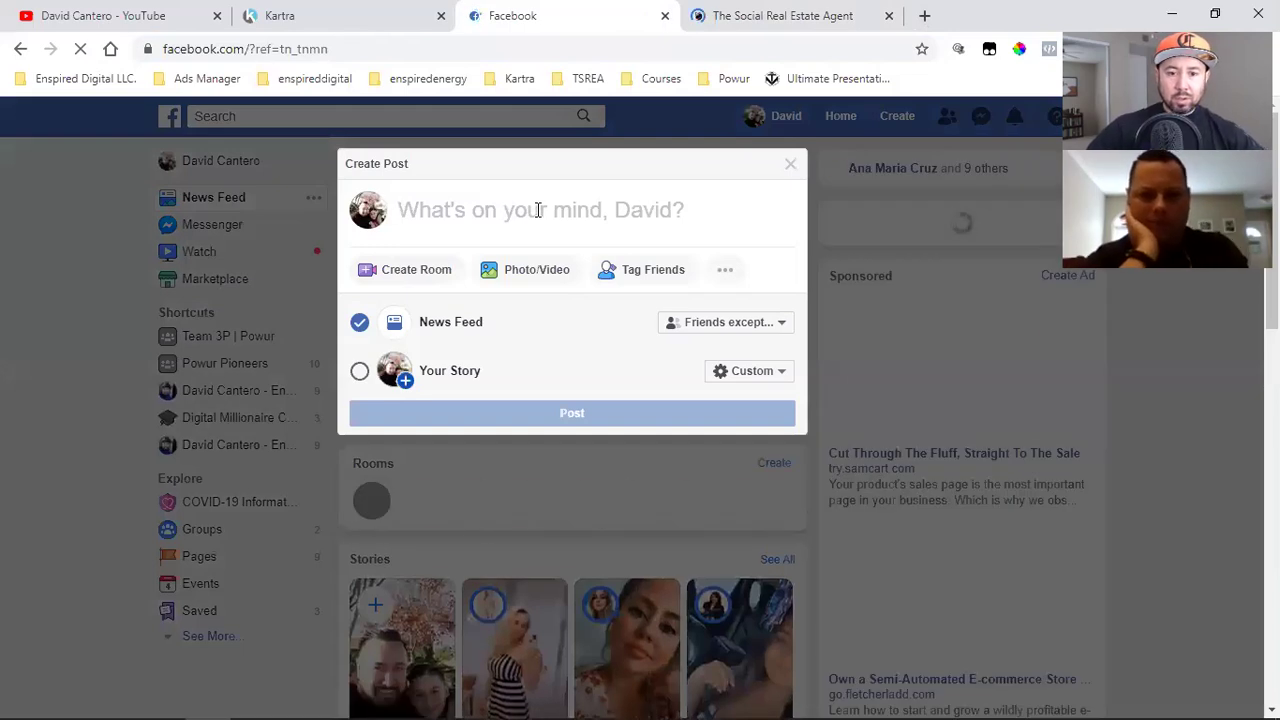
{"action": "key", "text": "ctrl+v"}
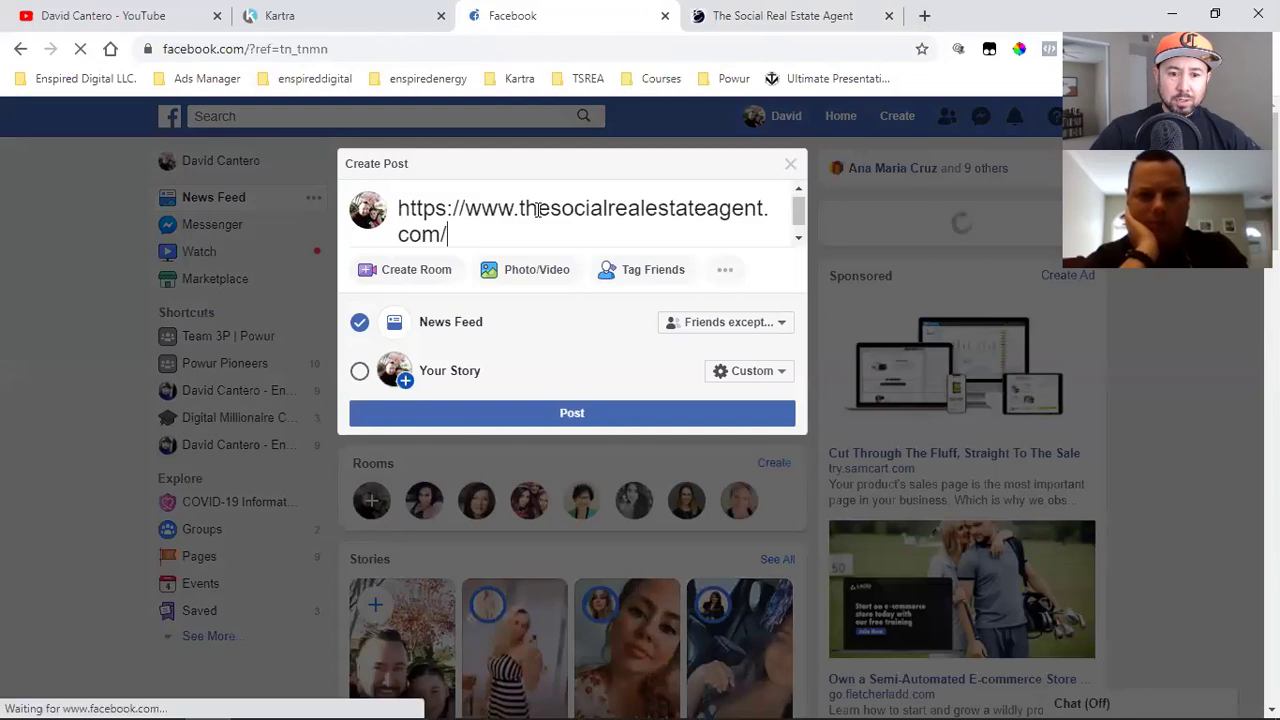
{"action": "key", "text": "Return"}
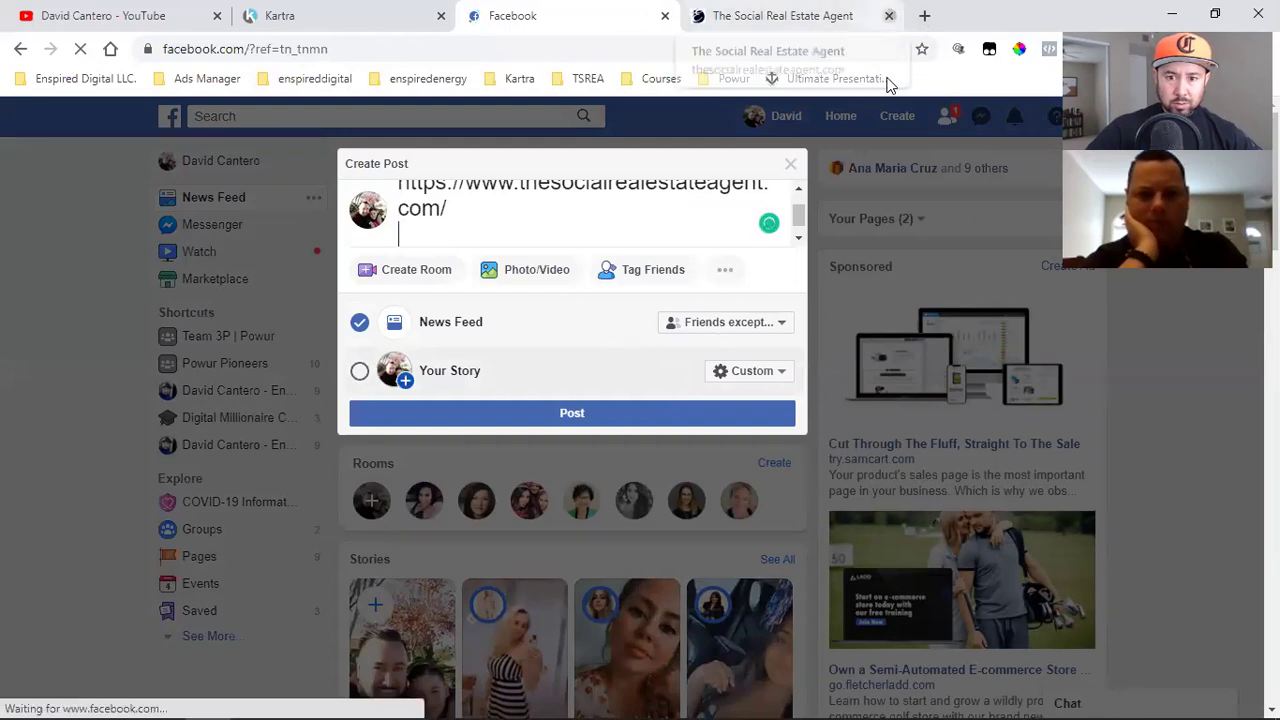
{"action": "left_click", "coordinate": [888, 16]}
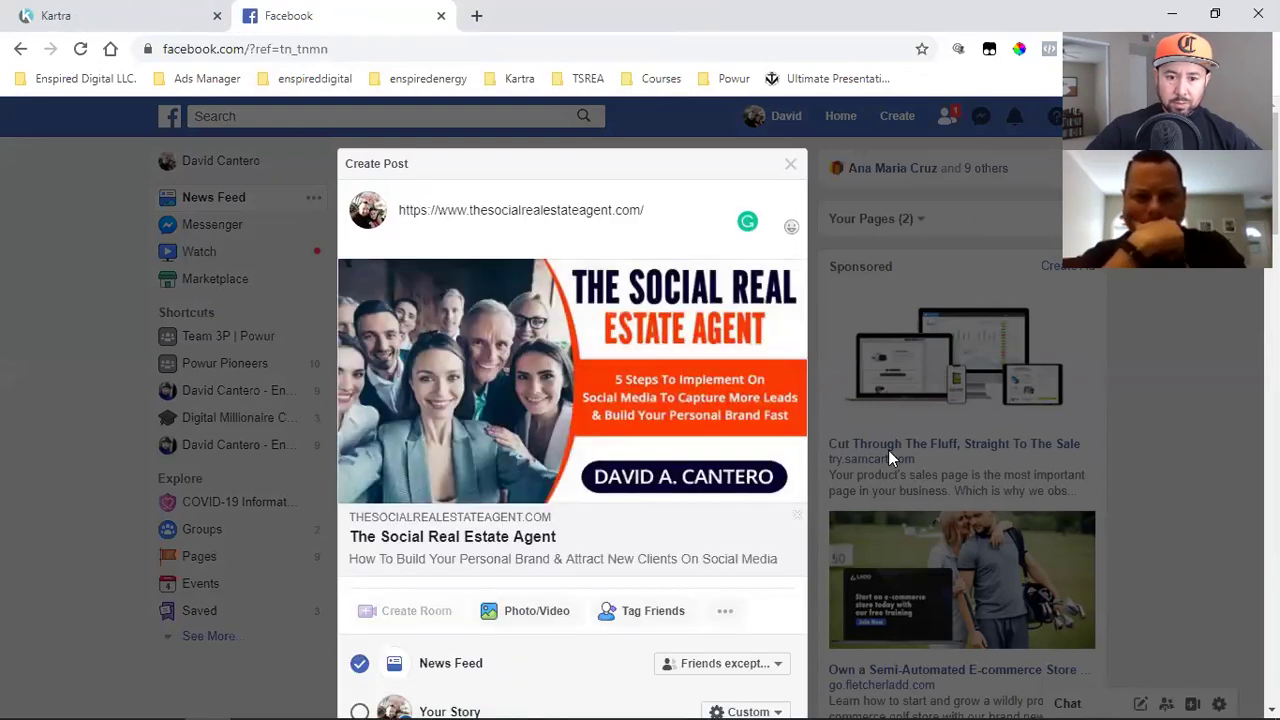
Step: Remove the link text from the post, publish it to the News Feed with only the link preview, and switch back to Kartra
{"action": "triple_click", "coordinate": [489, 212]}
{"action": "key", "text": "BackSpace"}
{"action": "scroll", "coordinate": [491, 220], "scroll_direction": "down", "scroll_amount": 1}
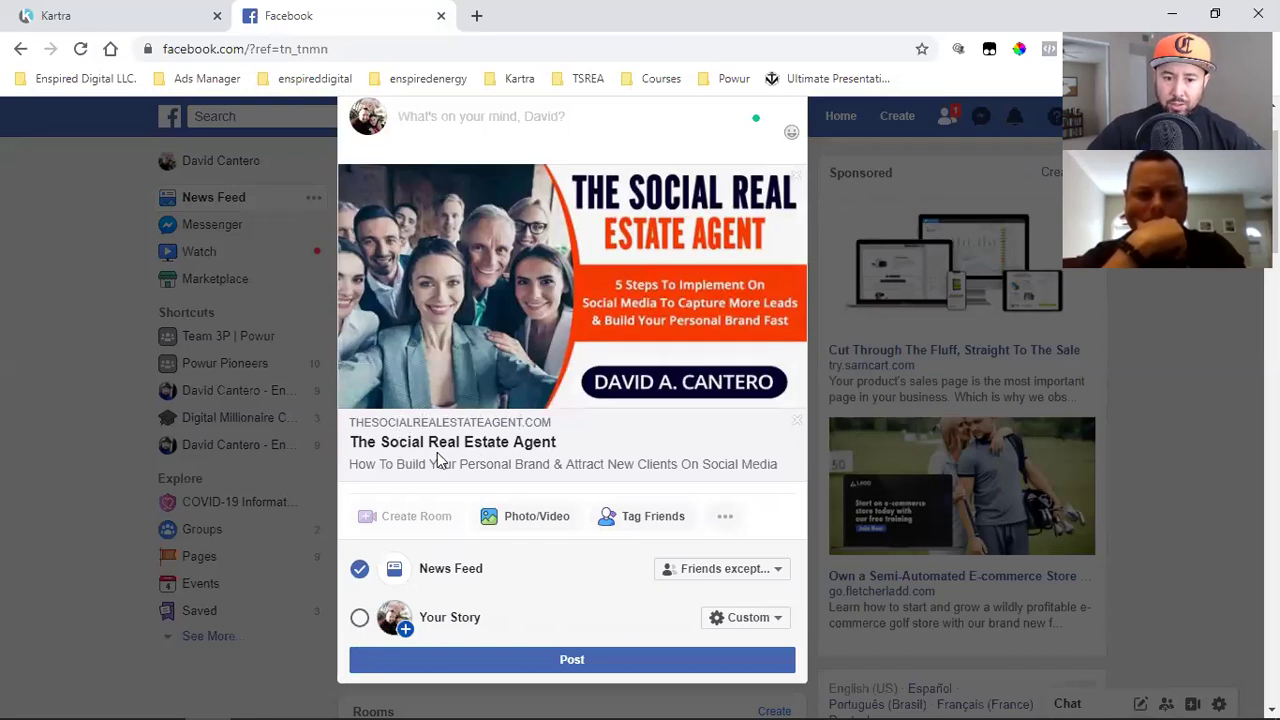
{"action": "scroll", "coordinate": [594, 464], "scroll_direction": "down", "scroll_amount": 2}
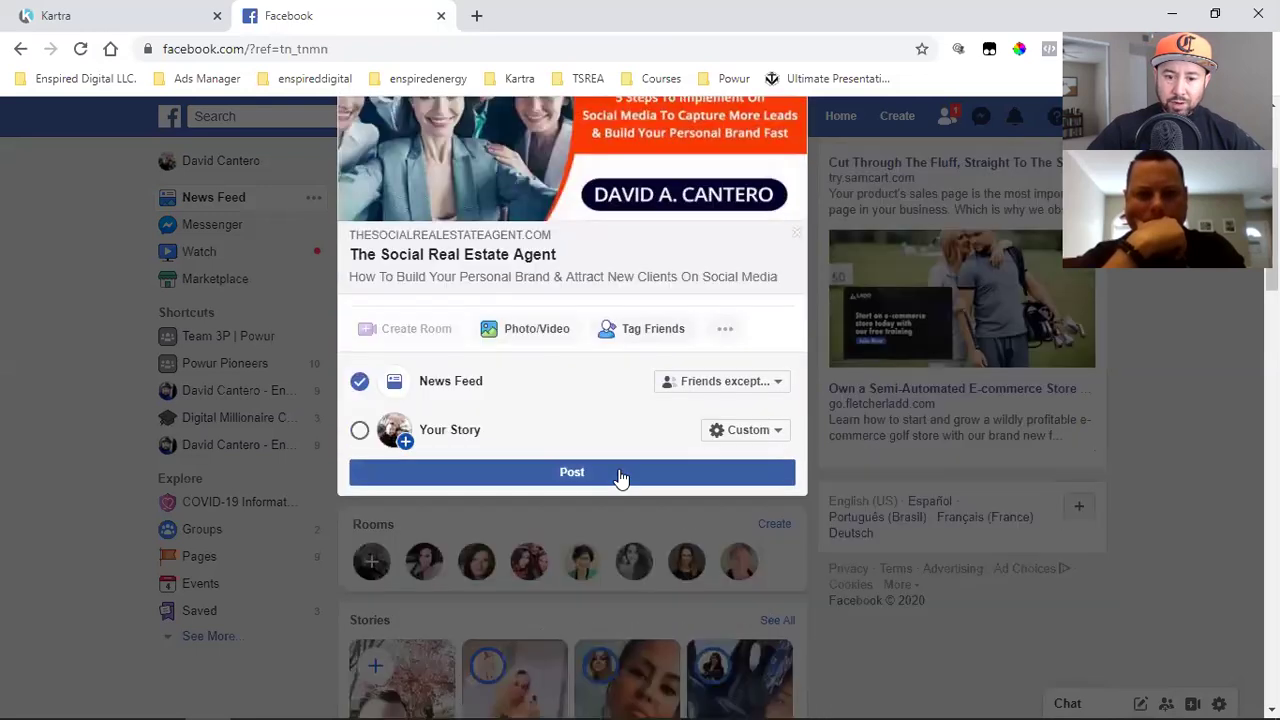
{"action": "left_click", "coordinate": [620, 472]}
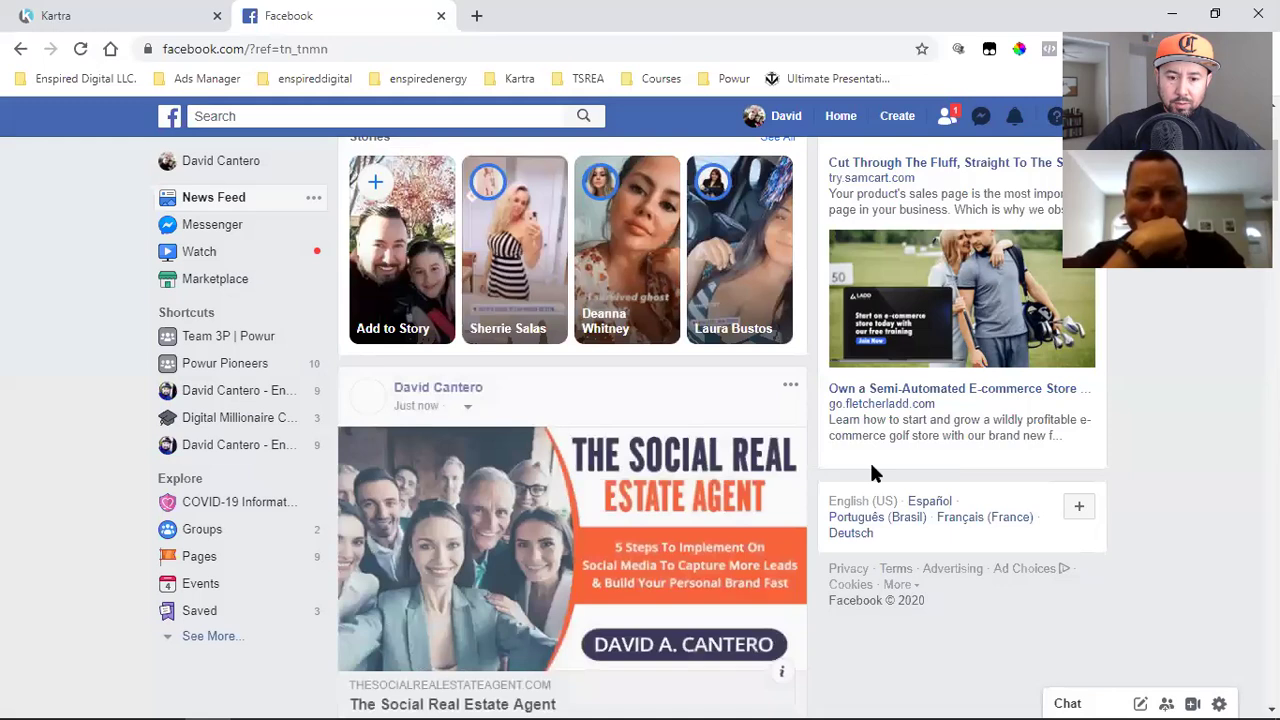
{"action": "scroll", "coordinate": [869, 465], "scroll_direction": "down", "scroll_amount": 2}
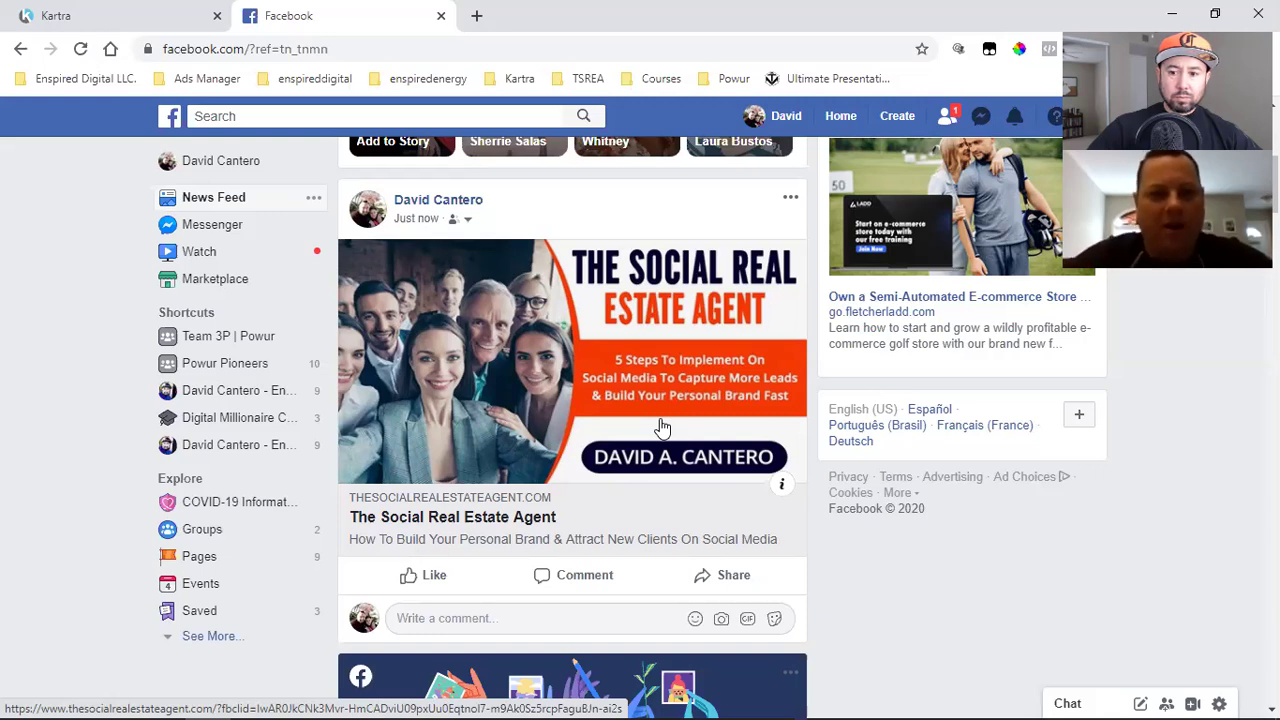
{"action": "left_click", "coordinate": [50, 14]}
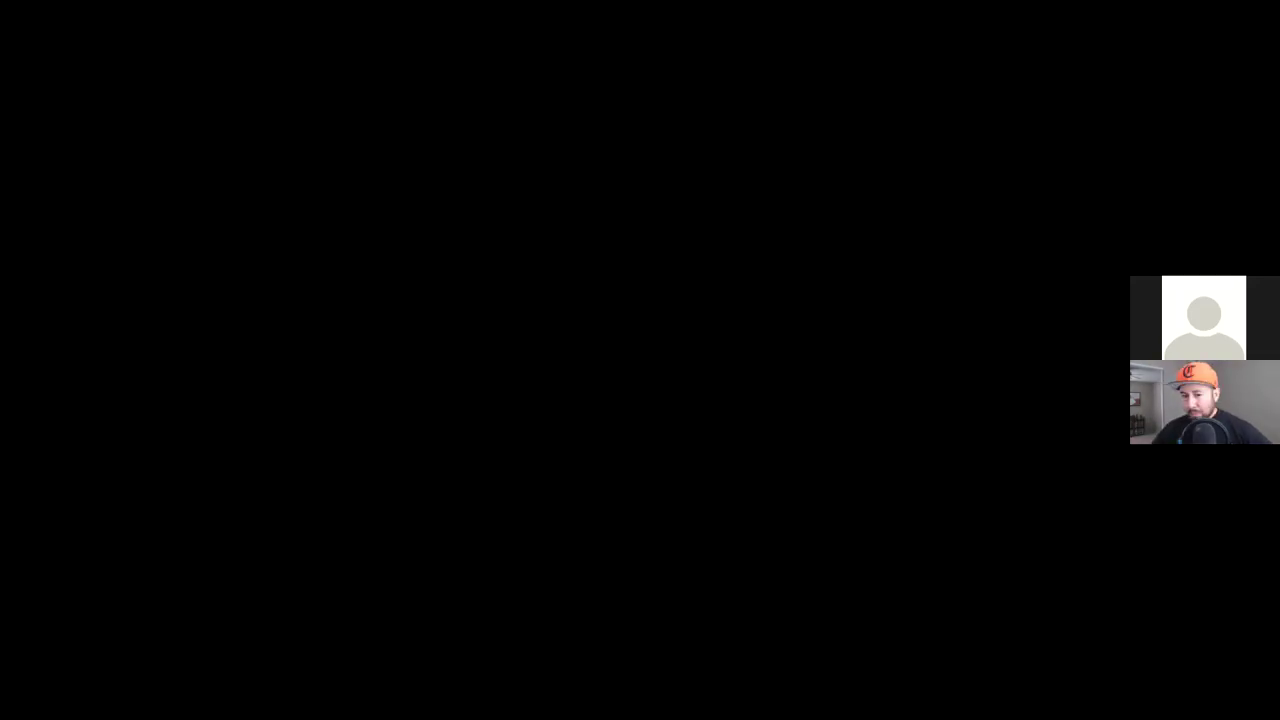
Step: Check the page's OG image in the image library, keep the selected image, and close the SEO parameters
{"action": "scroll", "coordinate": [249, 444], "scroll_direction": "down", "scroll_amount": 2}
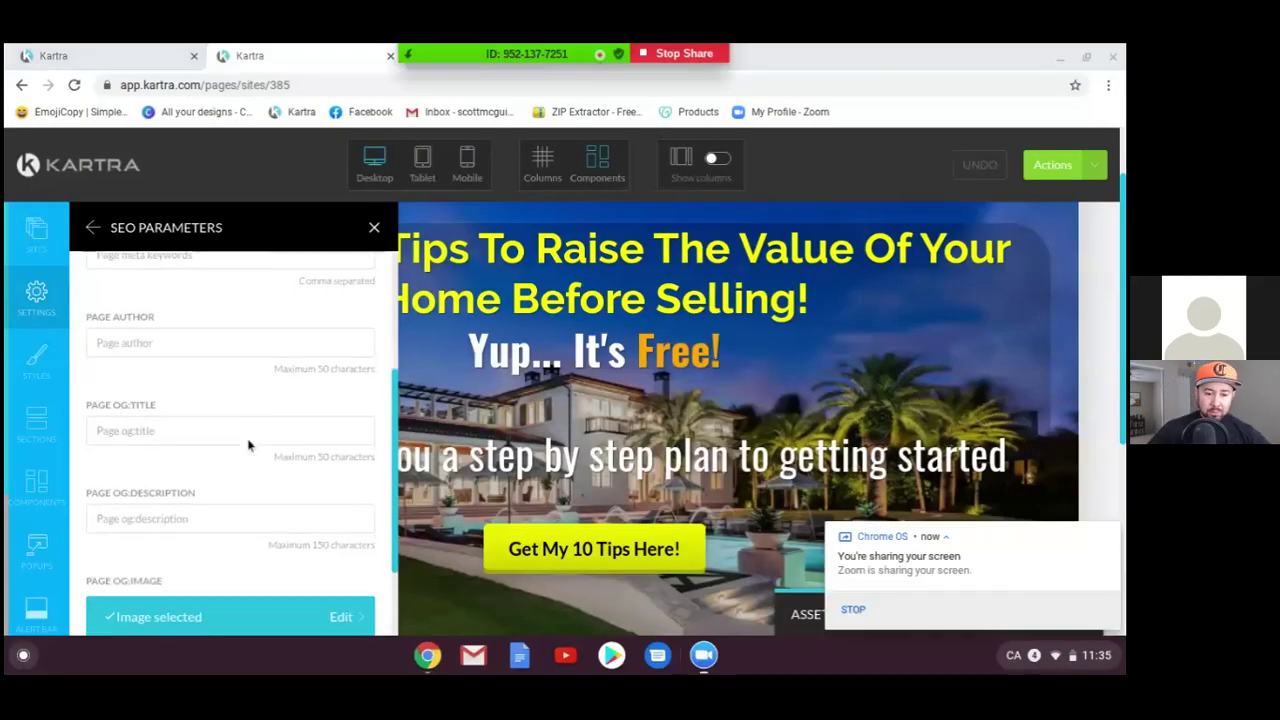
{"action": "scroll", "coordinate": [249, 446], "scroll_direction": "down", "scroll_amount": 1}
{"action": "scroll", "coordinate": [249, 446], "scroll_direction": "up", "scroll_amount": 1}
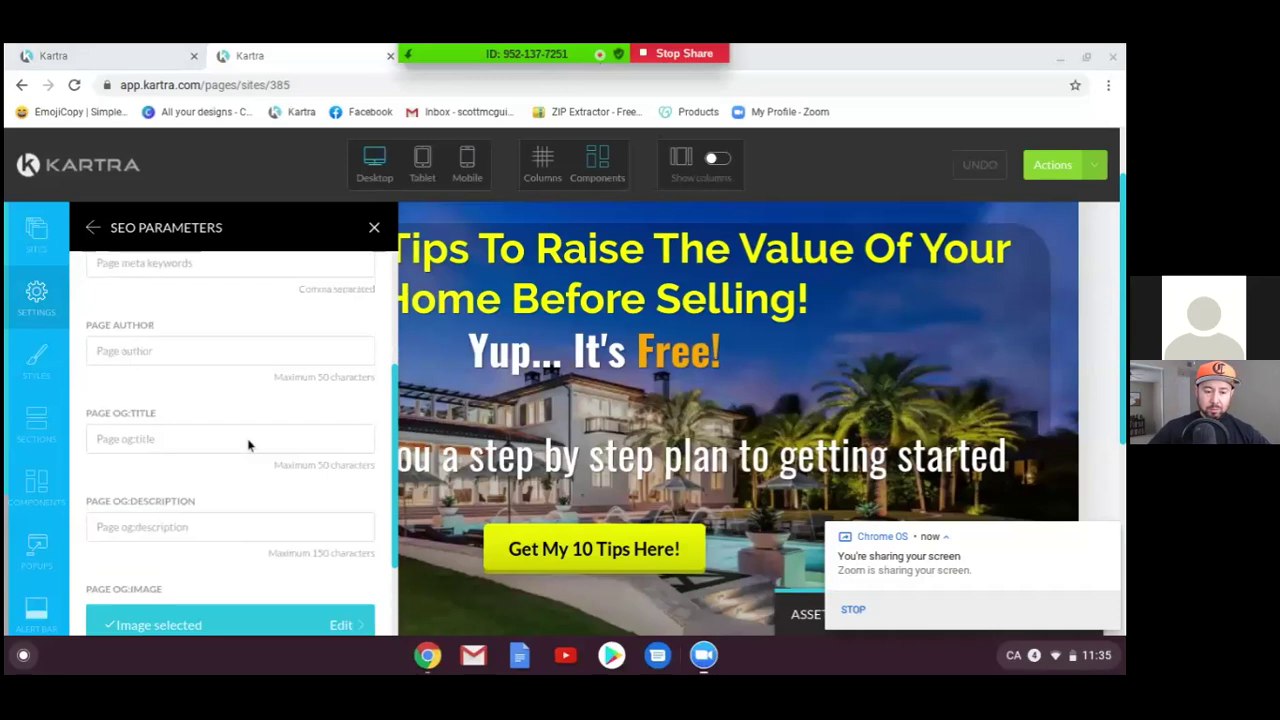
{"action": "scroll", "coordinate": [209, 511], "scroll_direction": "down", "scroll_amount": 2}
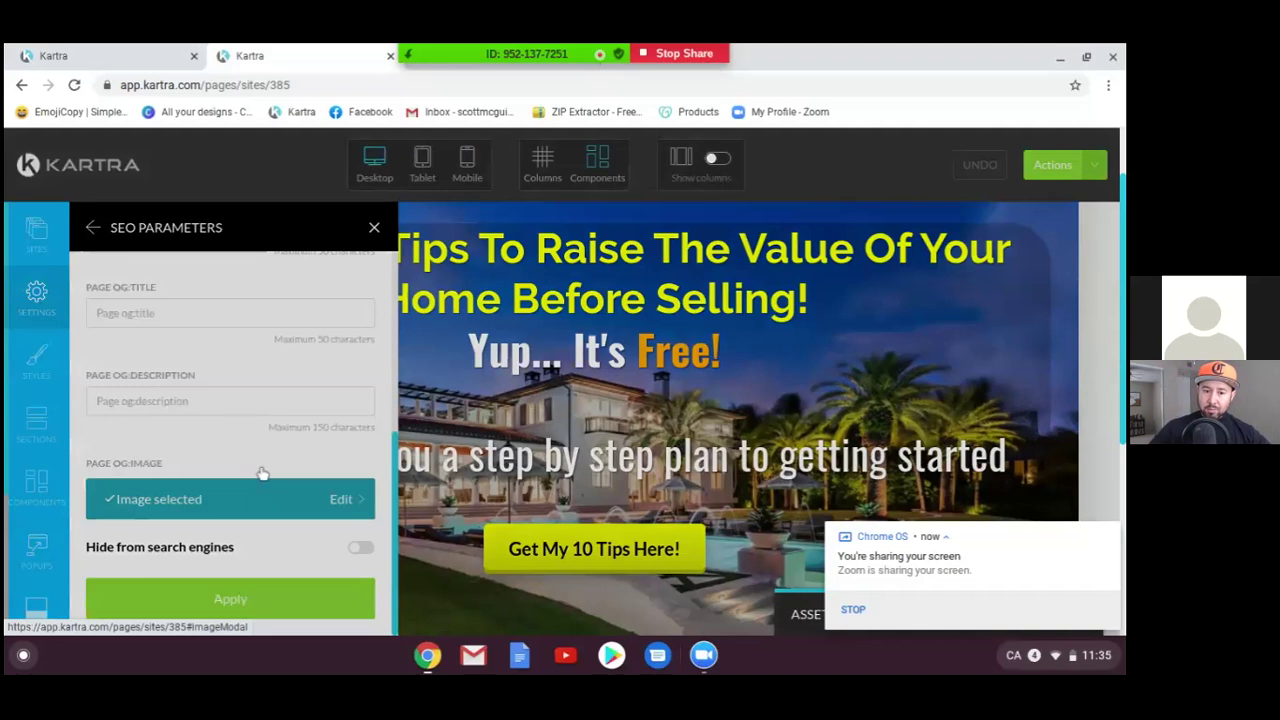
{"action": "left_click", "coordinate": [262, 476]}
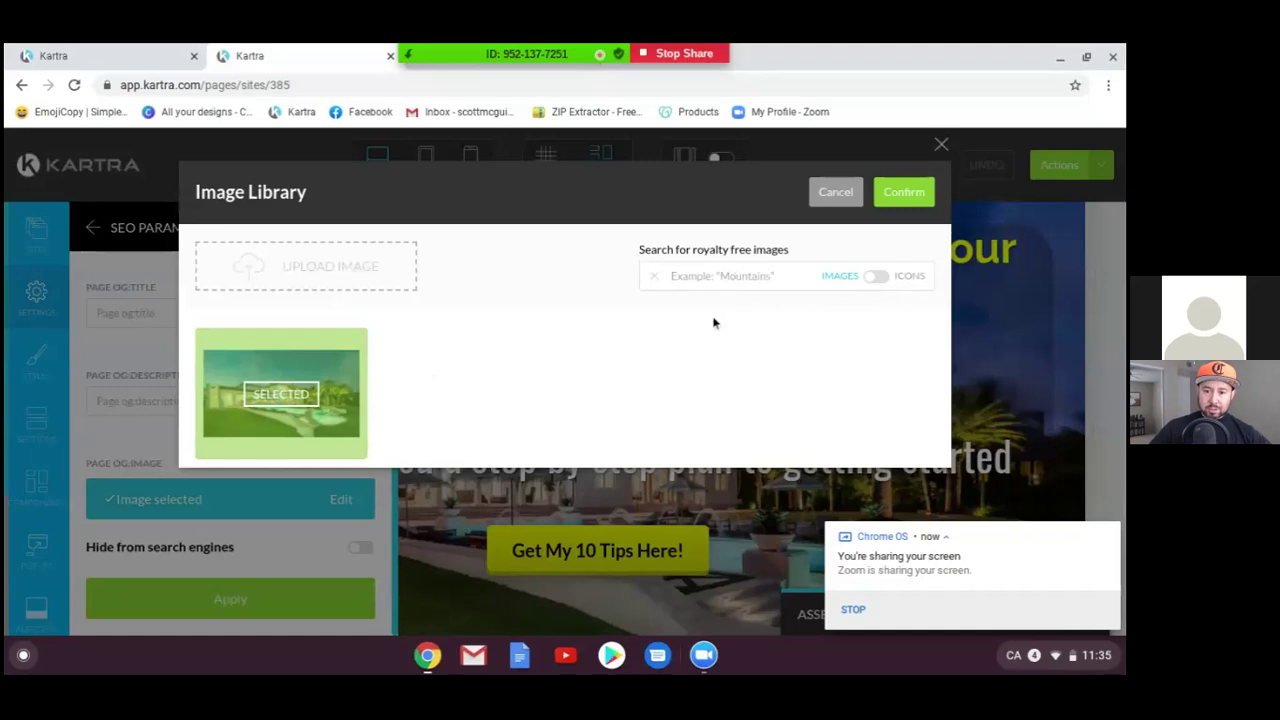
{"action": "left_click", "coordinate": [927, 199]}
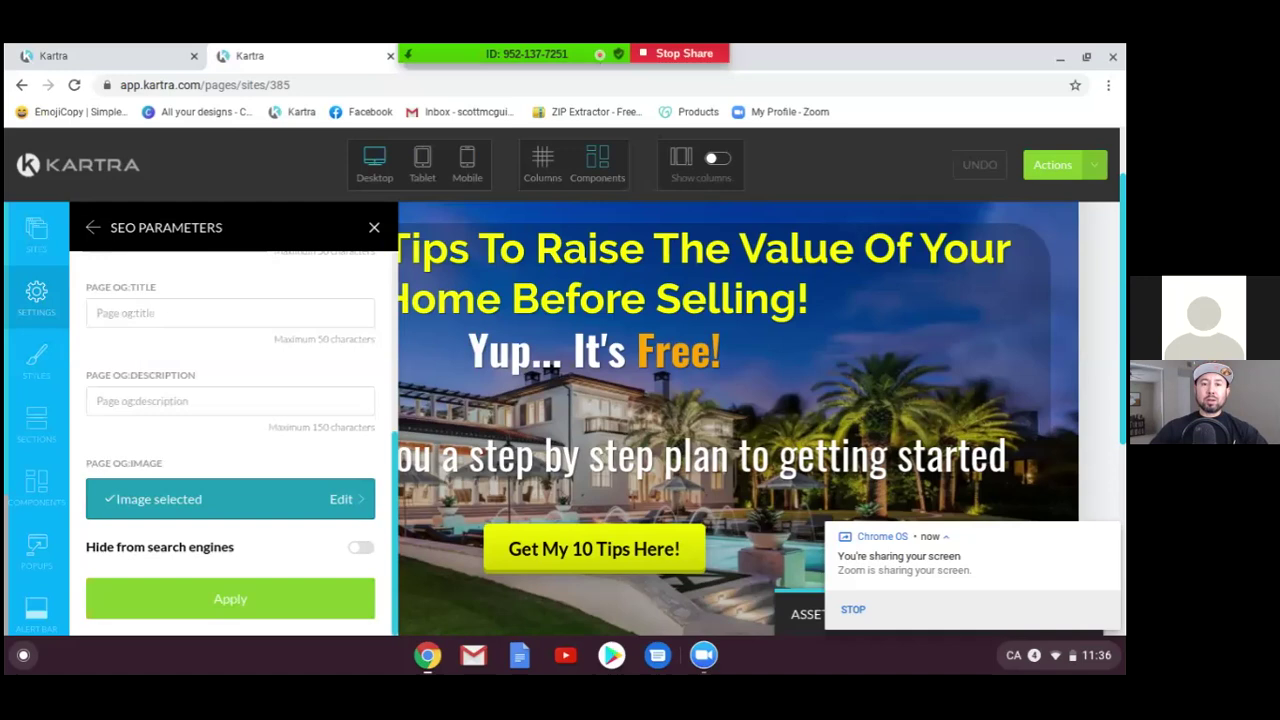
{"action": "scroll", "coordinate": [280, 284], "scroll_direction": "up", "scroll_amount": 2}
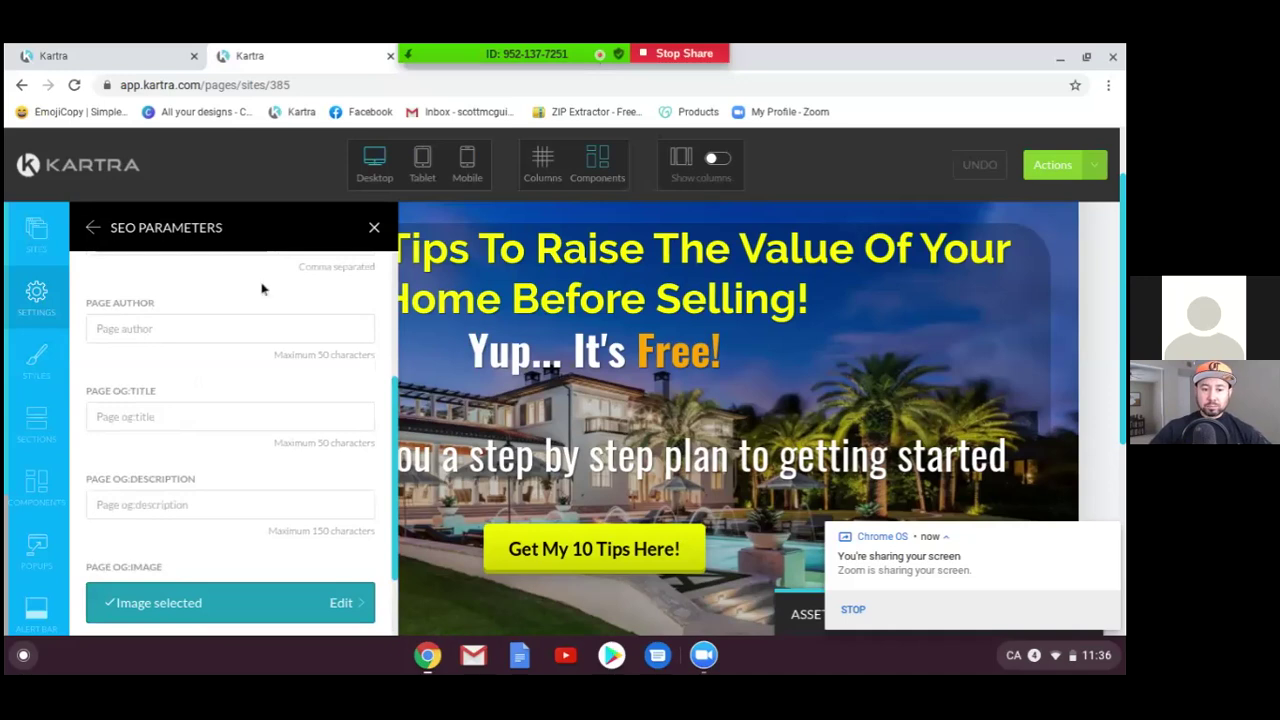
{"action": "left_click", "coordinate": [374, 229]}
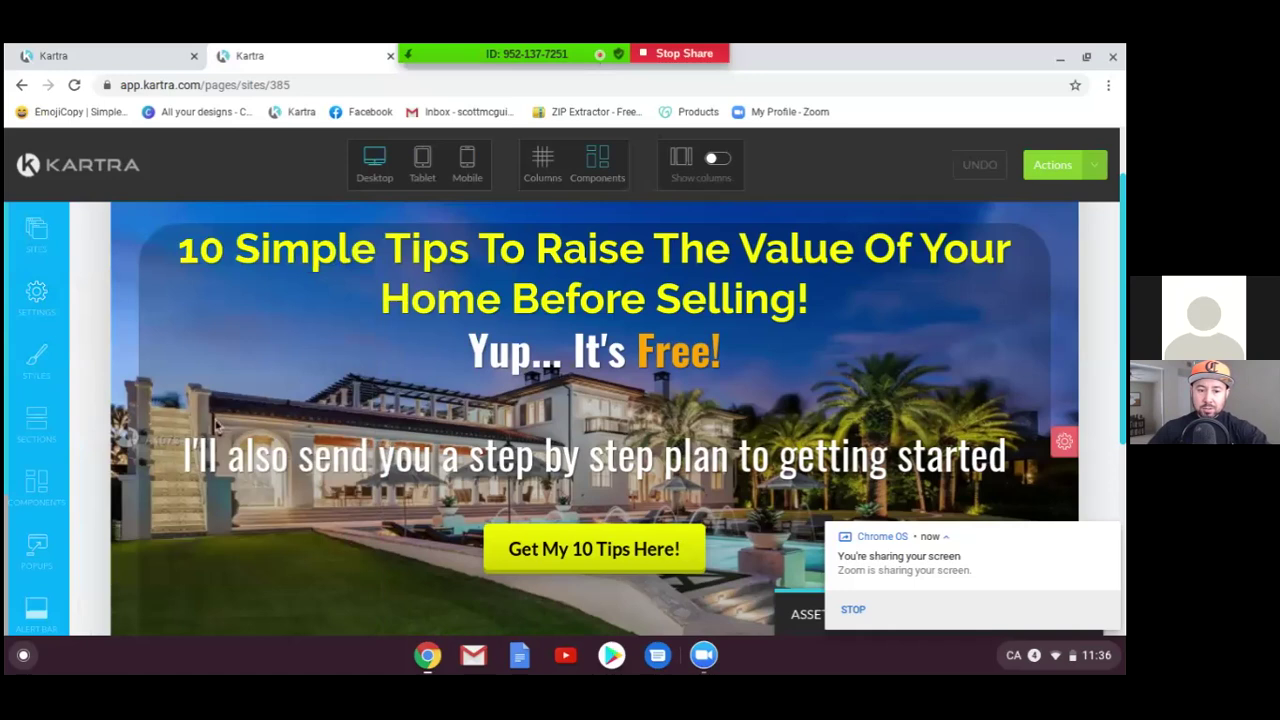
Step: Dismiss the screen-sharing notification and examine the social sharing buttons and legal links in the page footer
{"action": "left_click", "coordinate": [36, 415]}
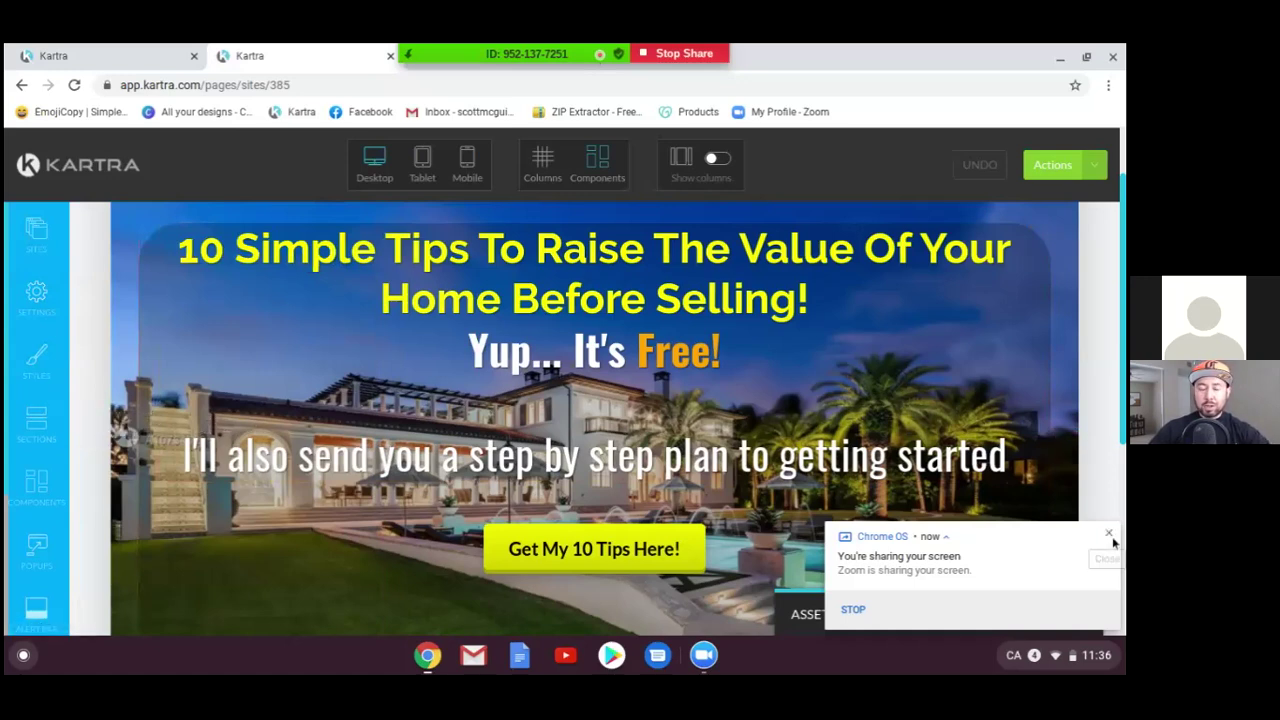
{"action": "left_click", "coordinate": [1111, 536]}
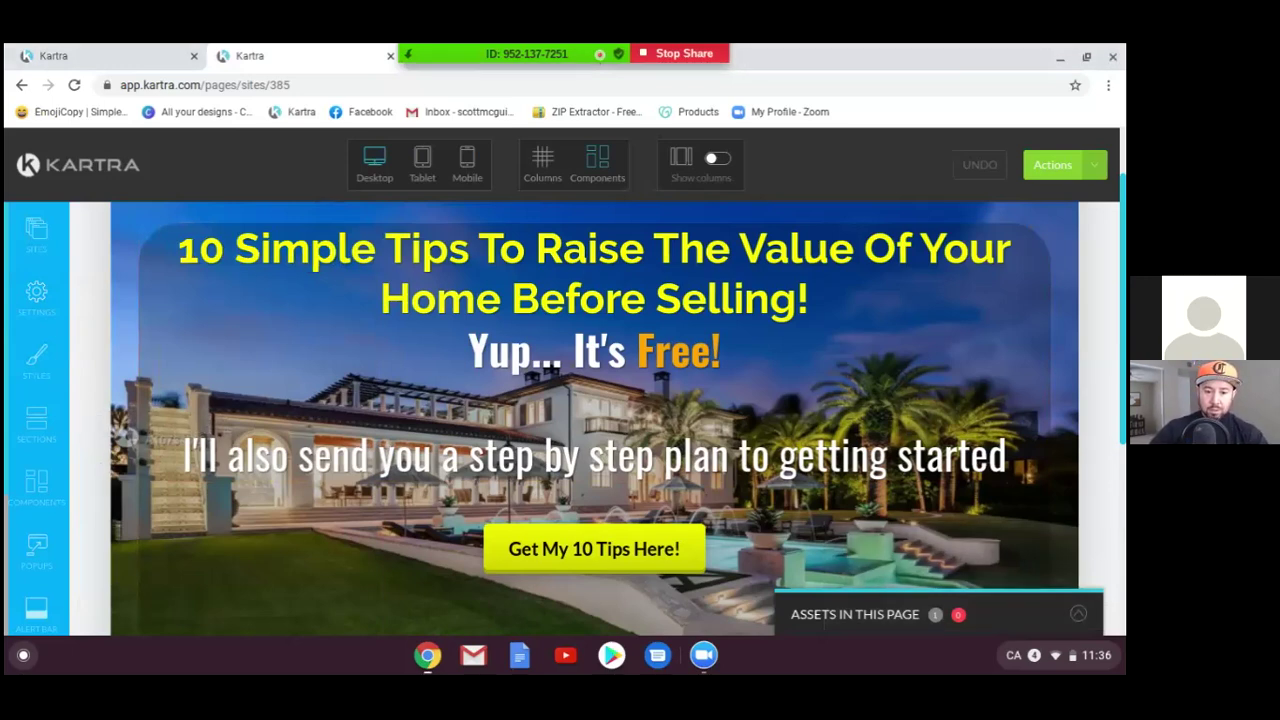
{"action": "scroll", "coordinate": [100, 468], "scroll_direction": "down", "scroll_amount": 3}
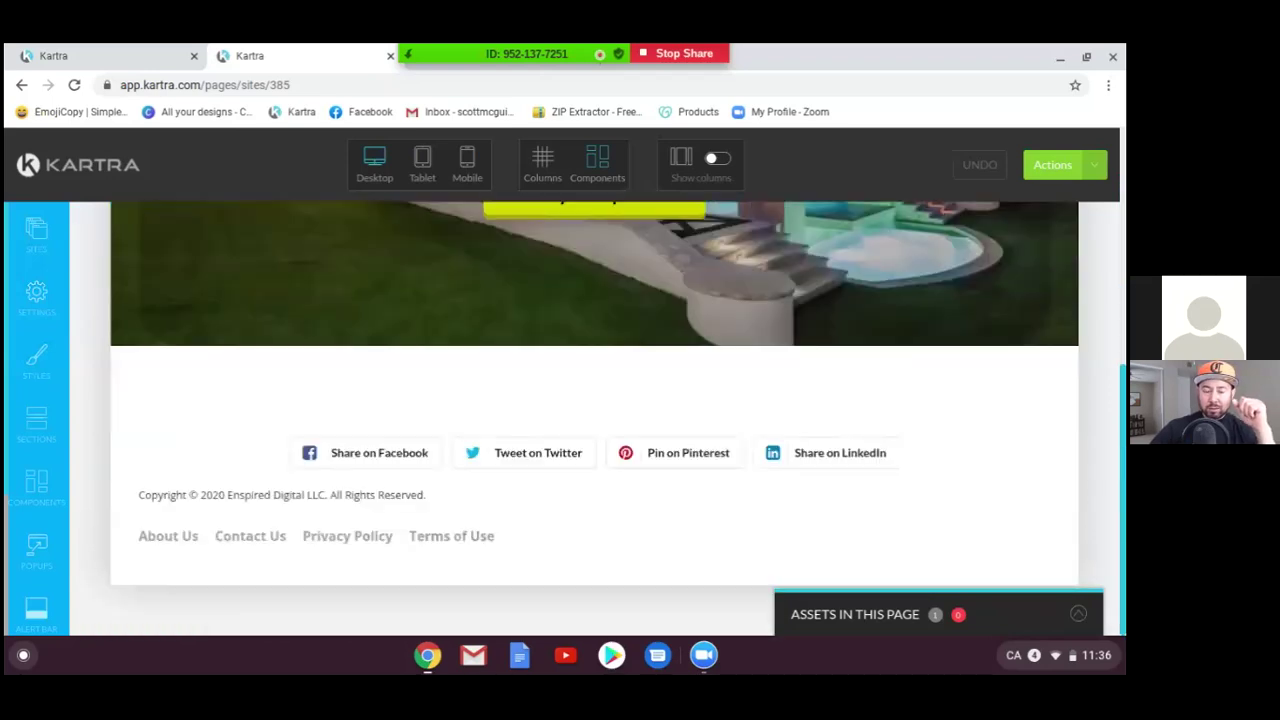
{"action": "left_click", "coordinate": [841, 476]}
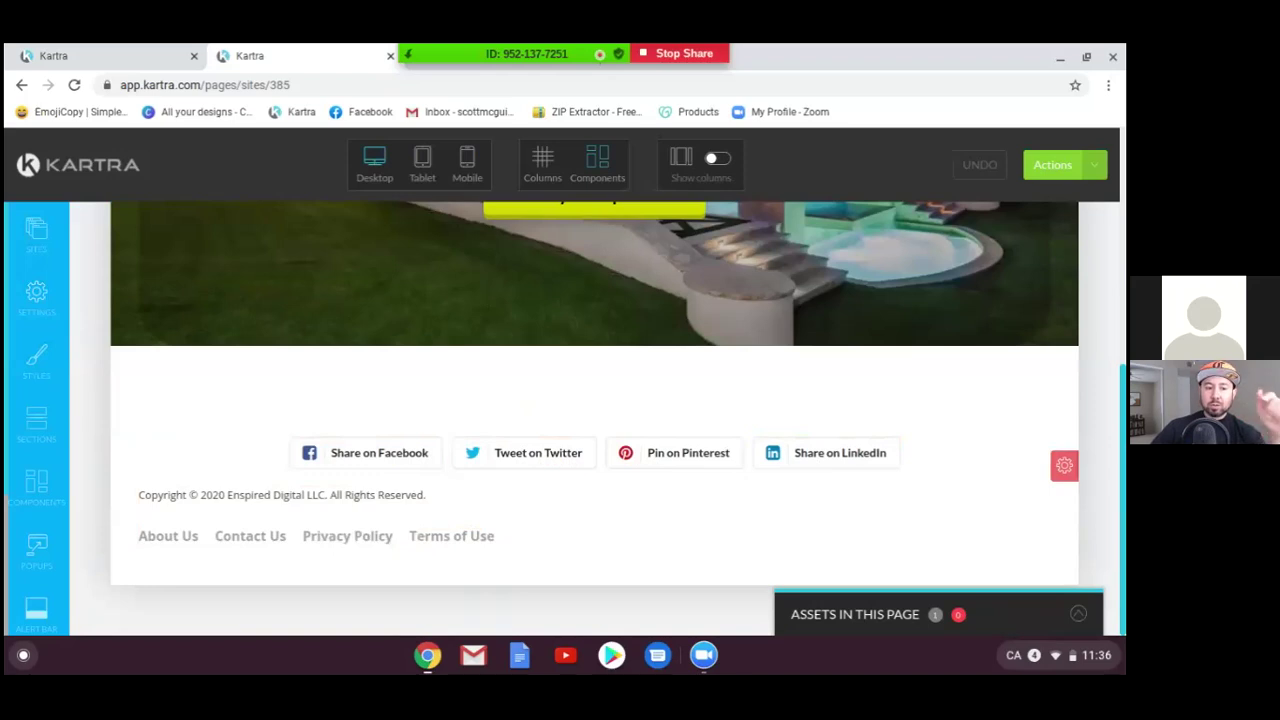
{"action": "scroll", "coordinate": [531, 541], "scroll_direction": "up", "scroll_amount": 1}
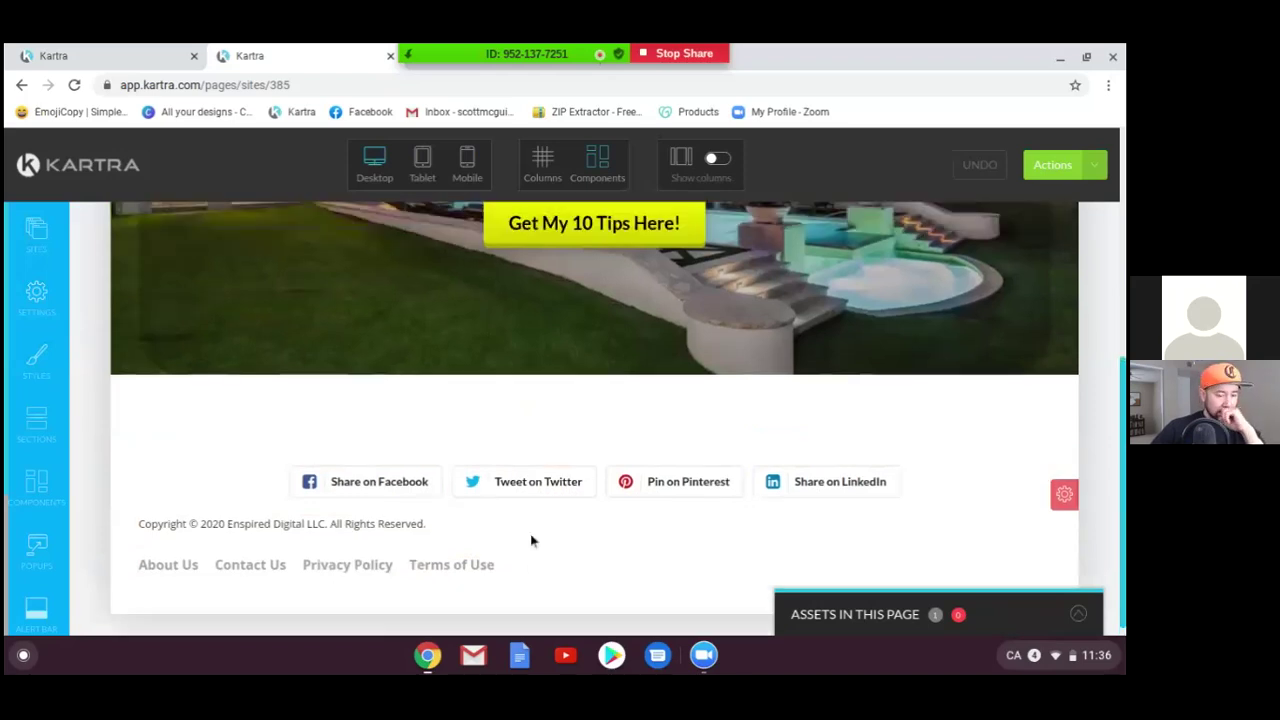
Step: Examine the page's tracking code settings, including the footer and Facebook ads code fields, and close the page settings
{"action": "scroll", "coordinate": [531, 541], "scroll_direction": "up", "scroll_amount": 5}
{"action": "left_click", "coordinate": [36, 293]}
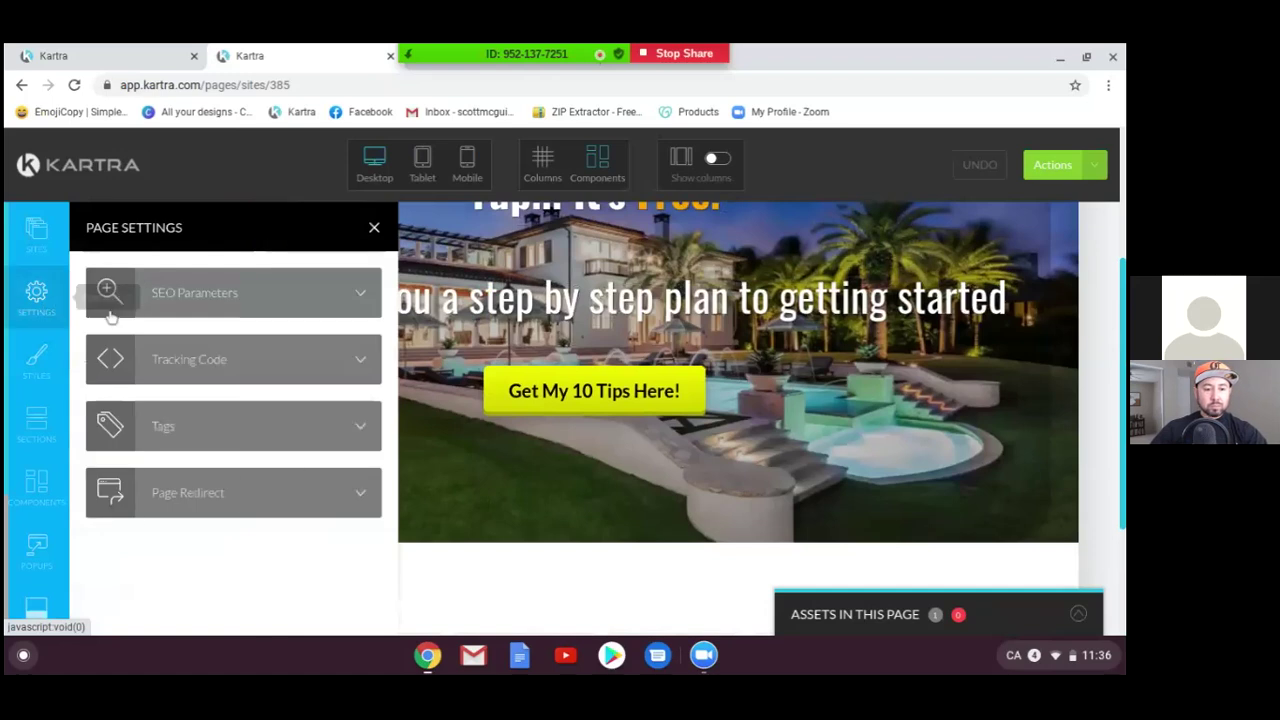
{"action": "left_click", "coordinate": [187, 372]}
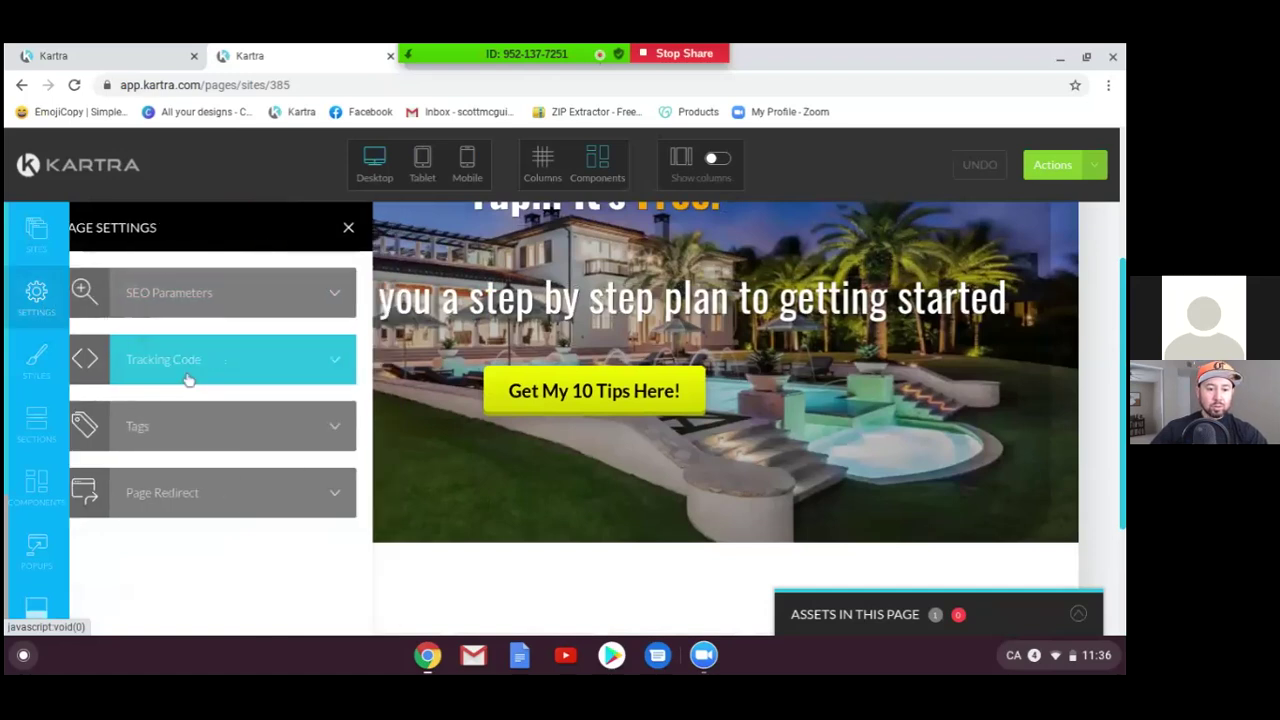
{"action": "scroll", "coordinate": [139, 491], "scroll_direction": "down", "scroll_amount": 3}
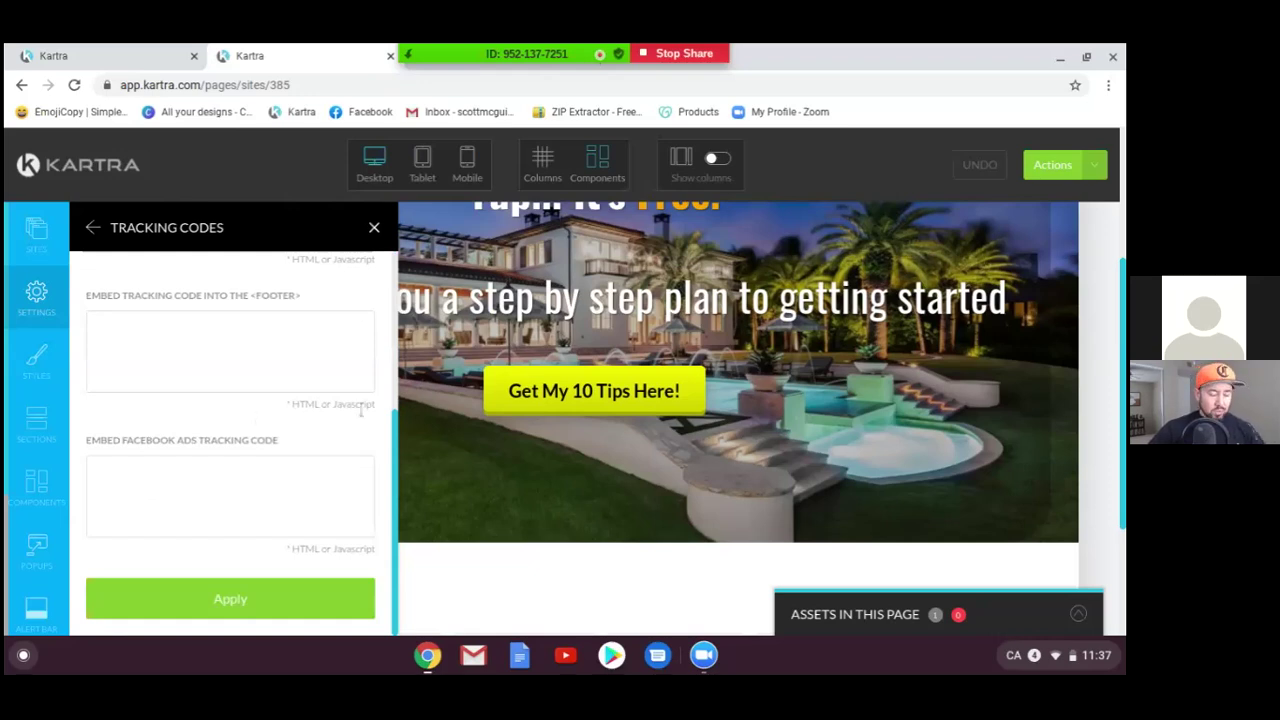
{"action": "left_click", "coordinate": [373, 229]}
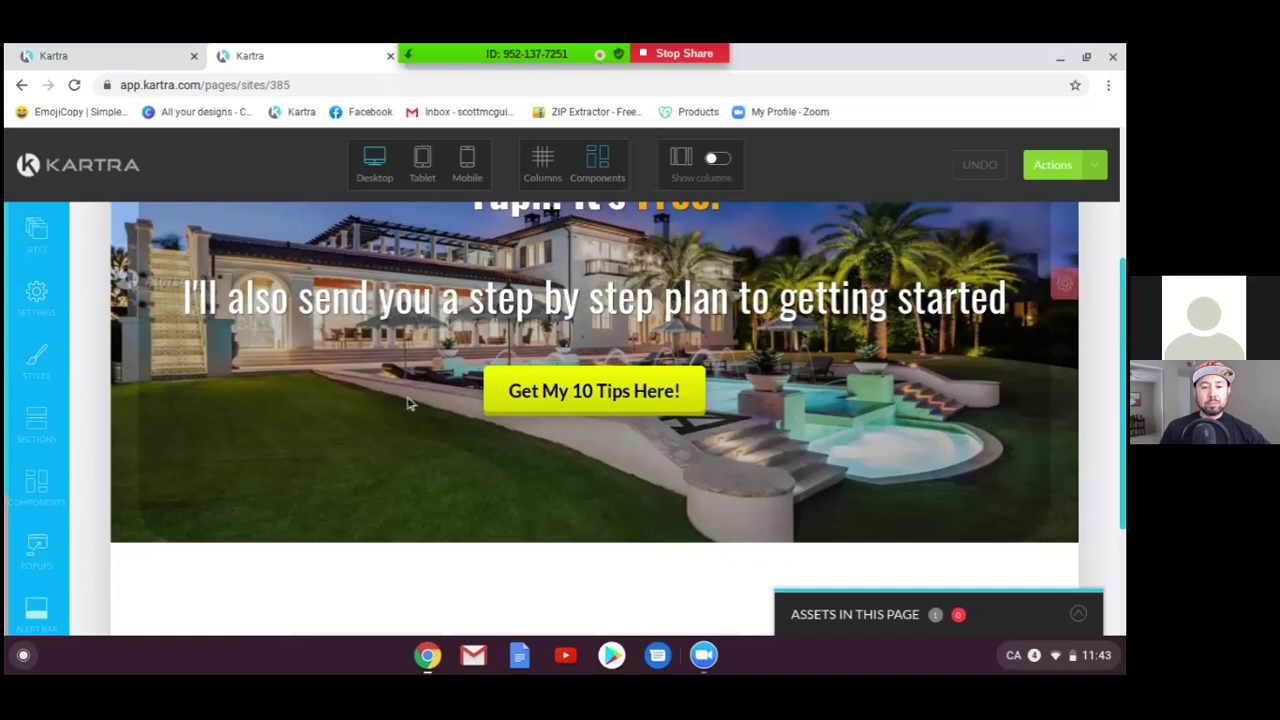
Step: Open the configuration of the "Get My 10 Tips Here!" button and review its style settings
{"action": "mouse_move", "coordinate": [598, 396]}
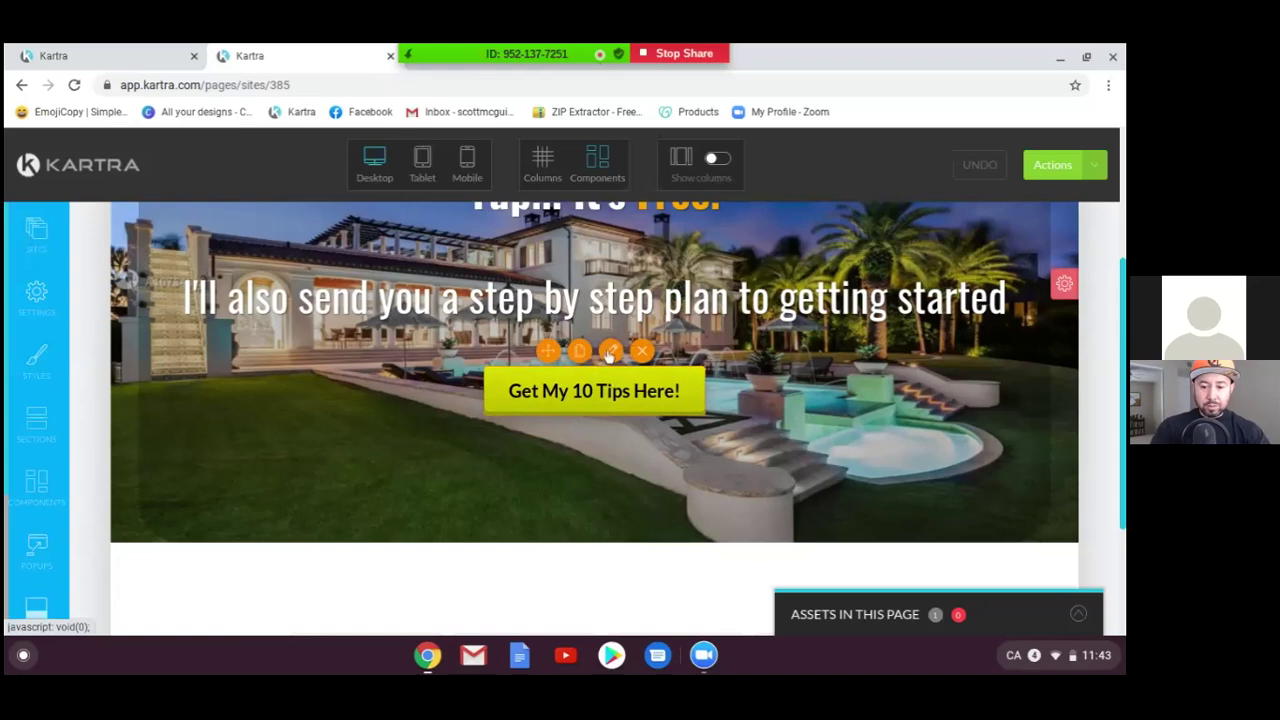
{"action": "left_click", "coordinate": [610, 352]}
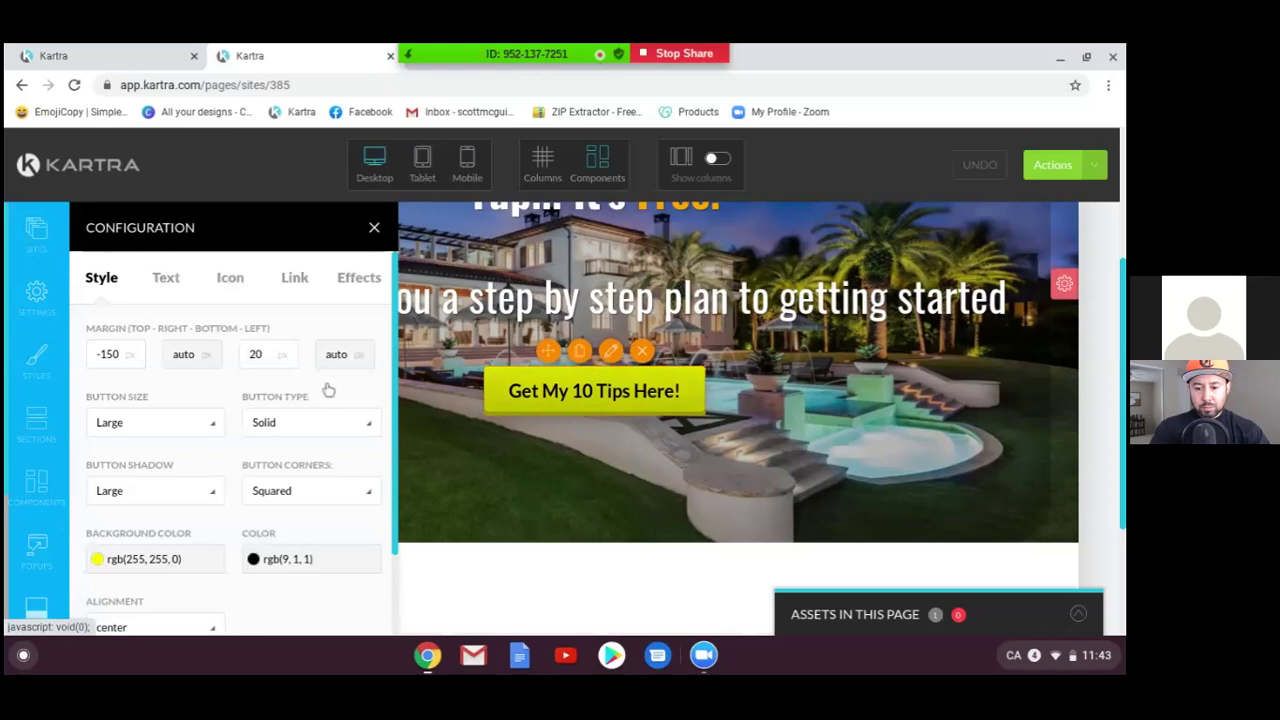
{"action": "scroll", "coordinate": [328, 389], "scroll_direction": "down", "scroll_amount": 1}
{"action": "scroll", "coordinate": [328, 389], "scroll_direction": "down", "scroll_amount": 1}
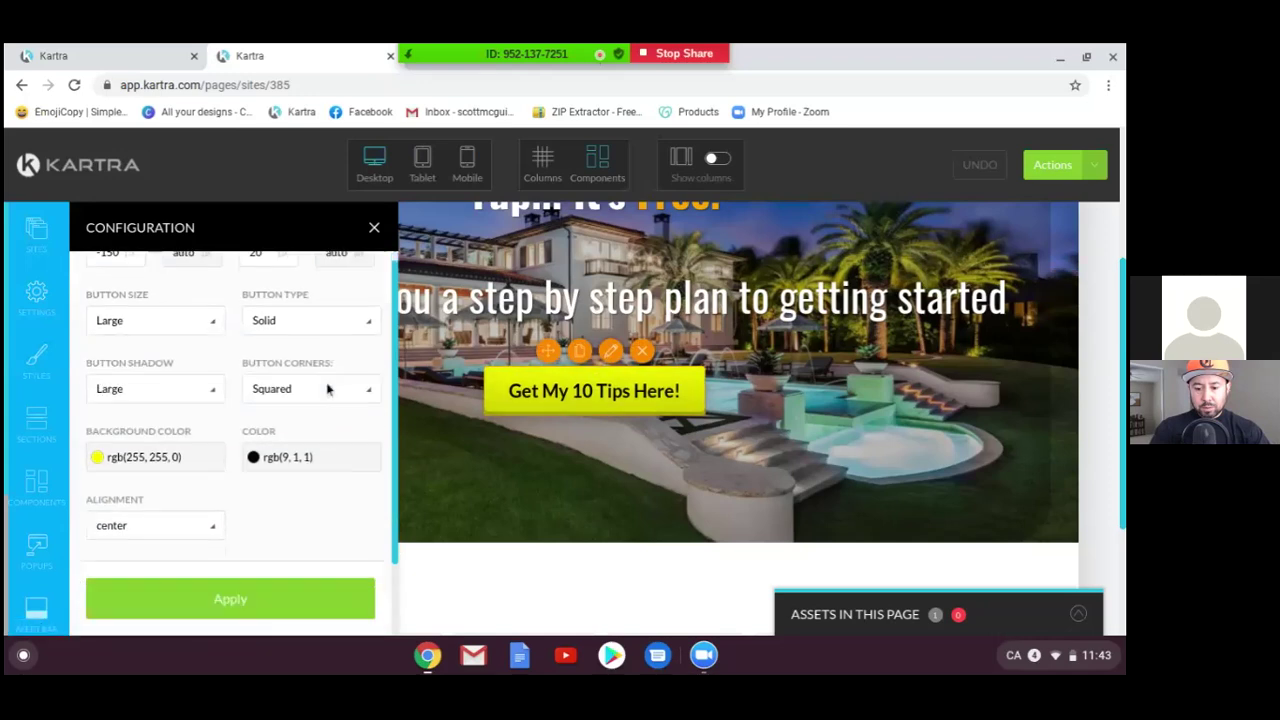
{"action": "key", "text": "Escape"}
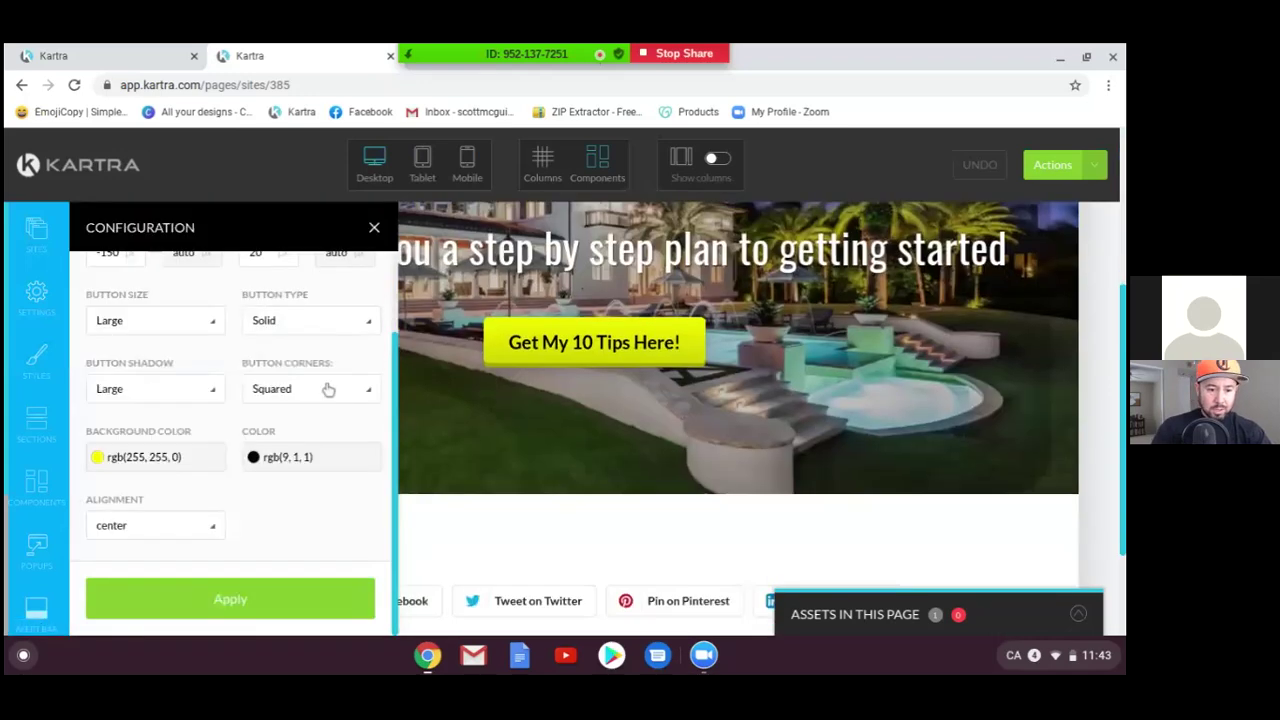
{"action": "left_click_drag", "start_coordinate": [394, 470], "coordinate": [395, 340]}
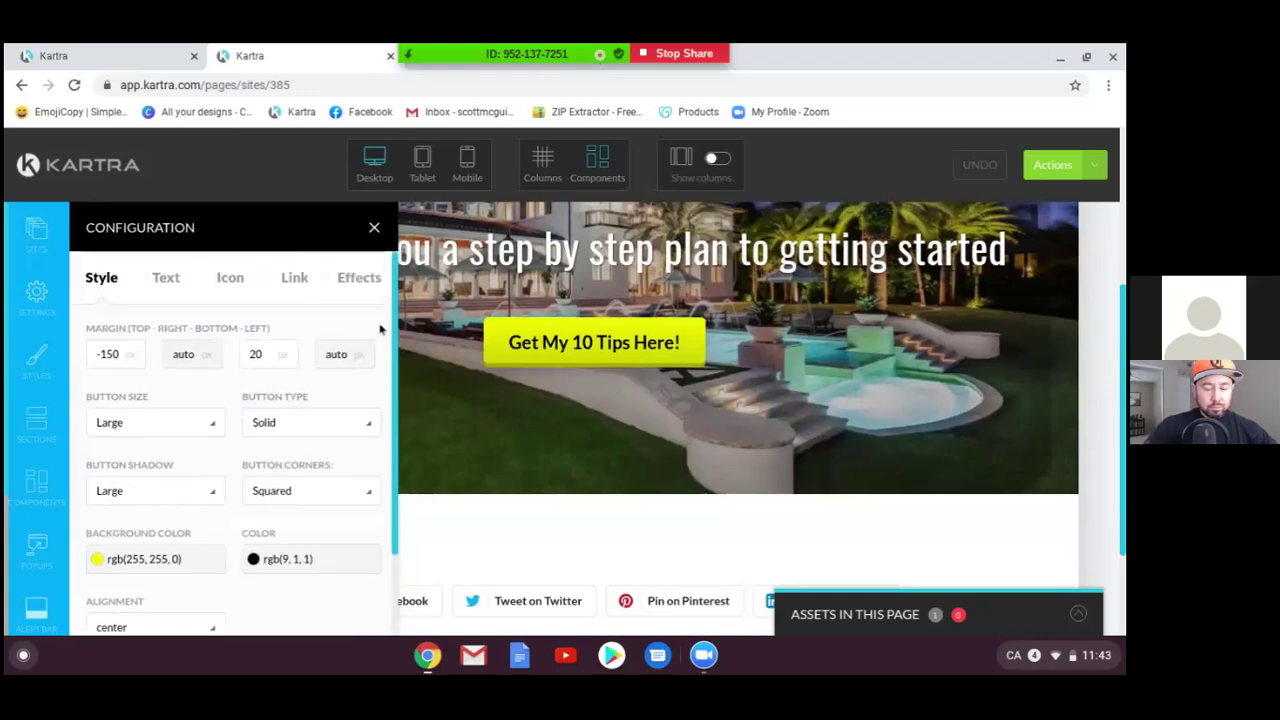
Step: In the button's link settings, try Download a file and switch back to Pop an opt-in form
{"action": "left_click", "coordinate": [290, 280]}
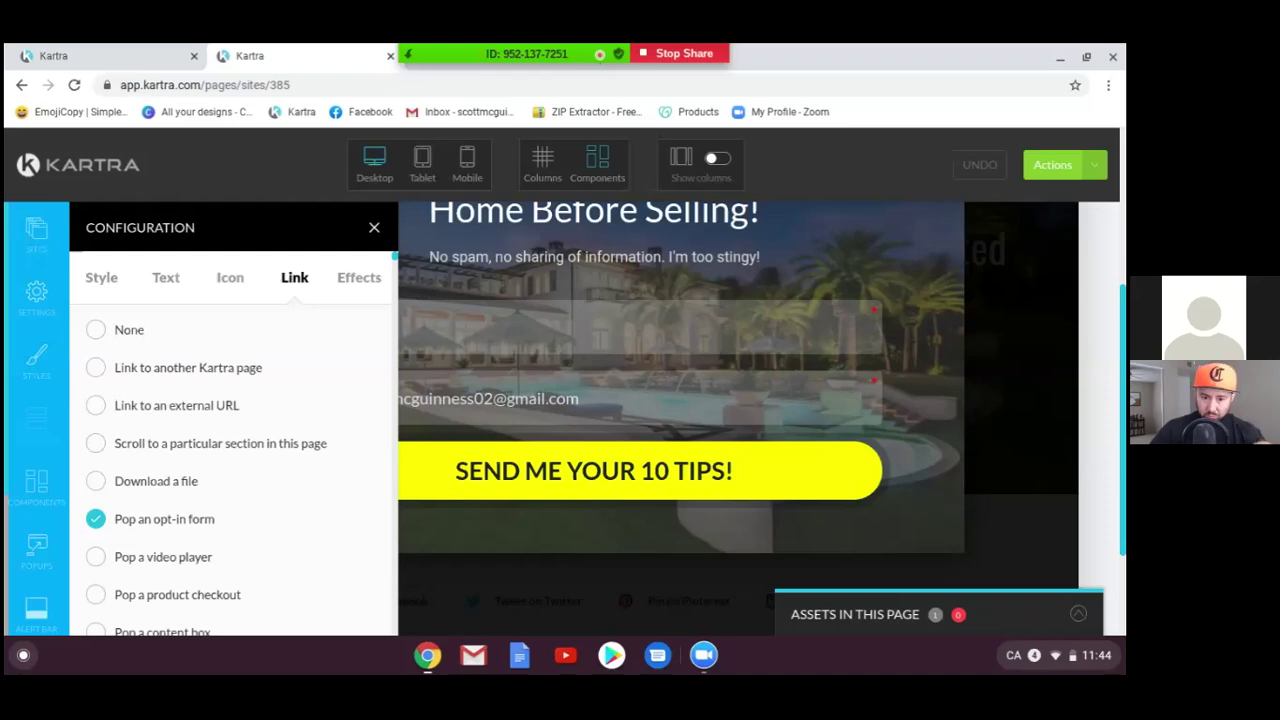
{"action": "left_click", "coordinate": [303, 490]}
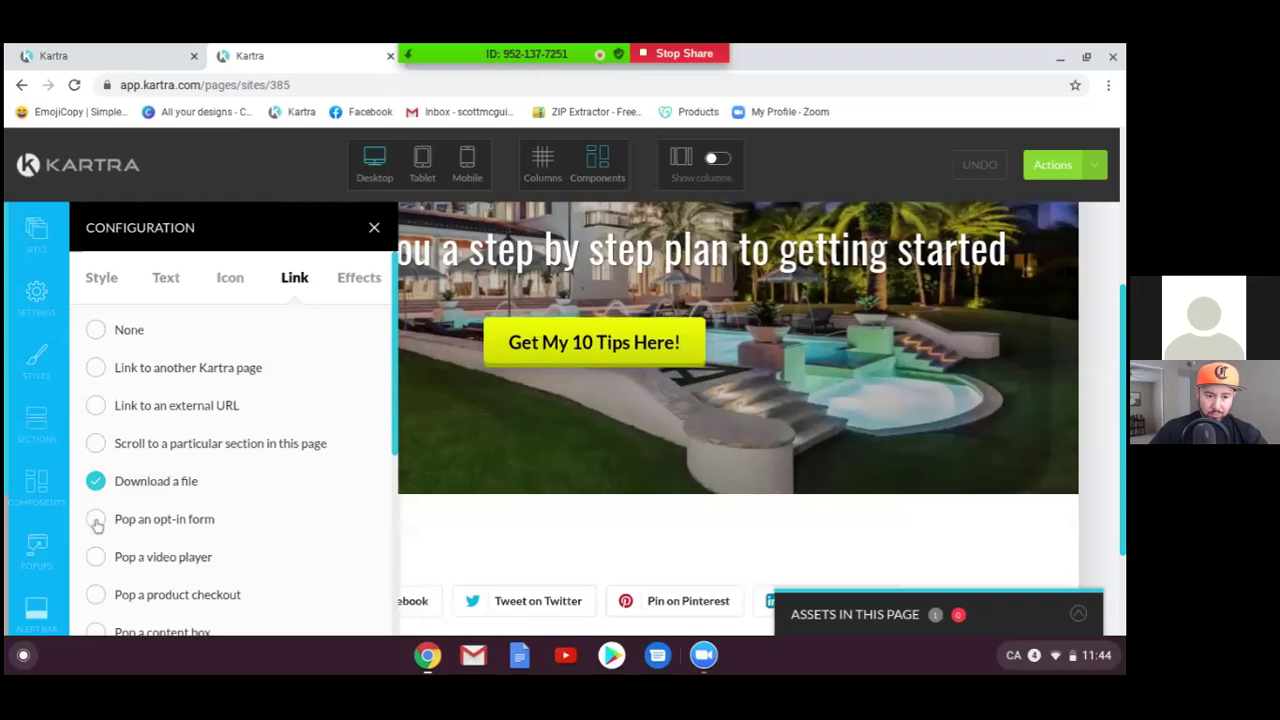
{"action": "left_click", "coordinate": [258, 519]}
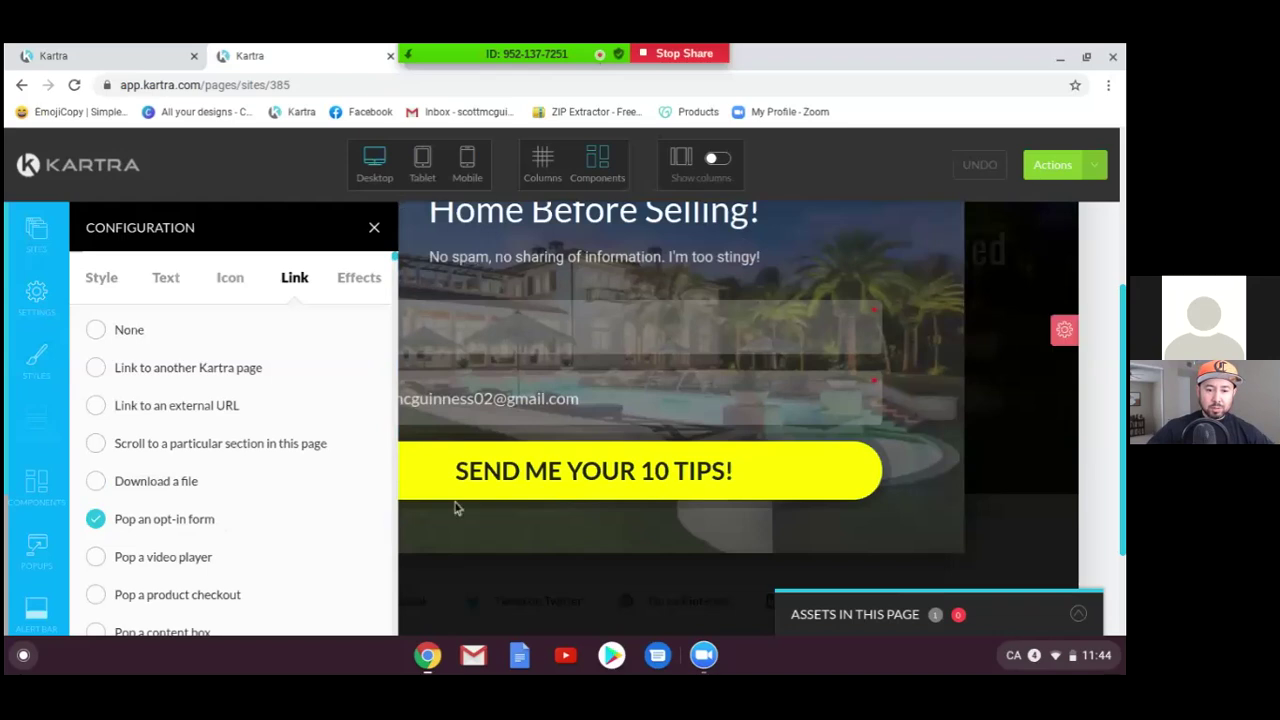
Step: Review the full list of link actions available for the "Get My 10 Tips Here!" button
{"action": "mouse_move", "coordinate": [565, 483]}
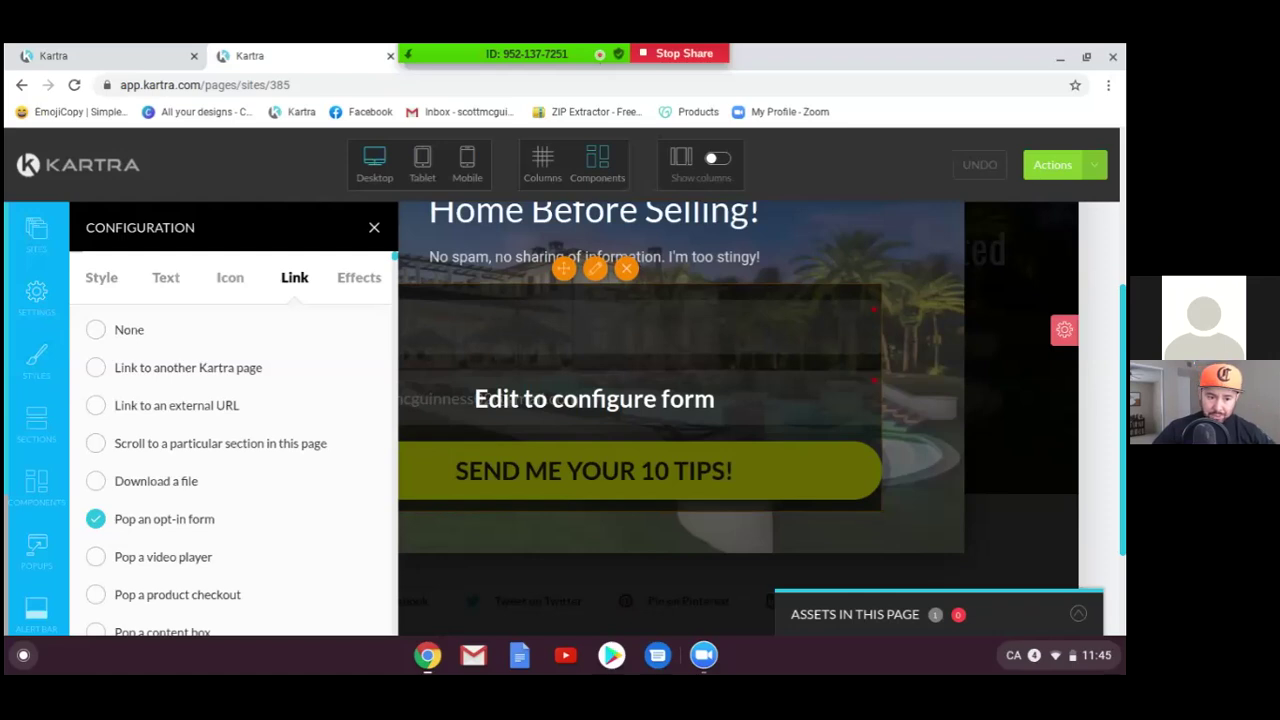
{"action": "scroll", "coordinate": [251, 517], "scroll_direction": "down", "scroll_amount": 3}
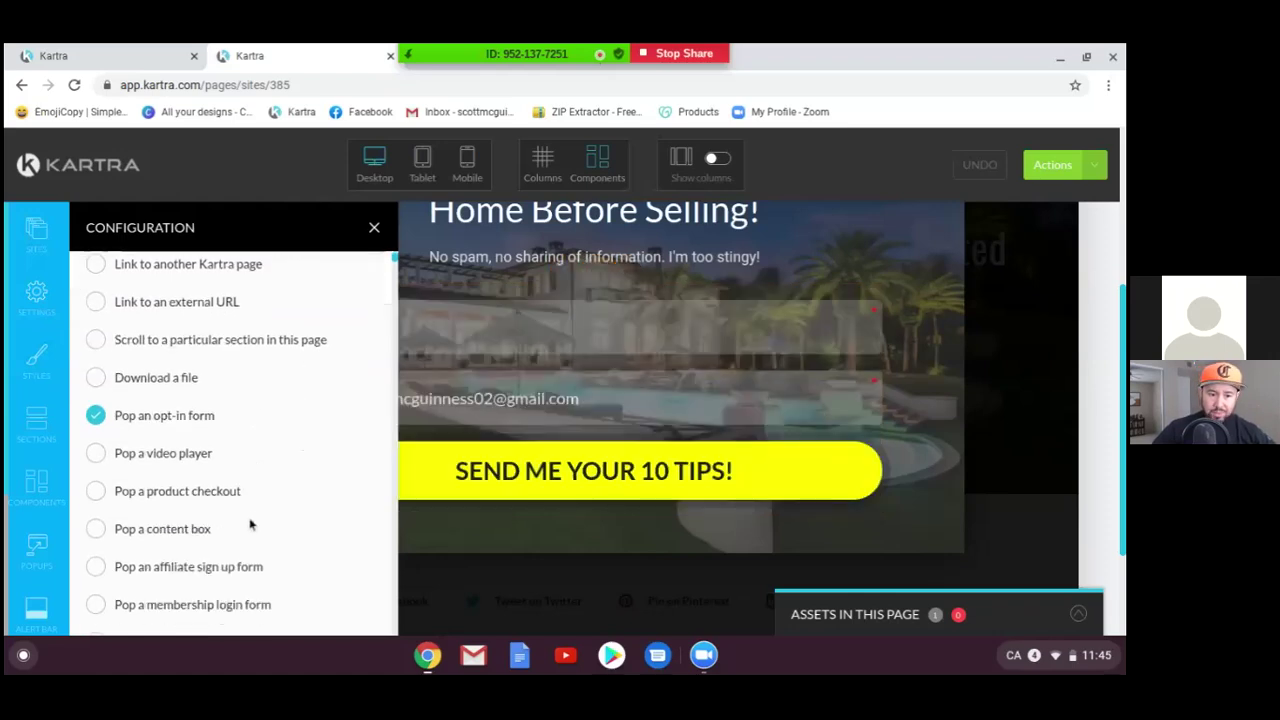
{"action": "scroll", "coordinate": [251, 522], "scroll_direction": "down", "scroll_amount": 2}
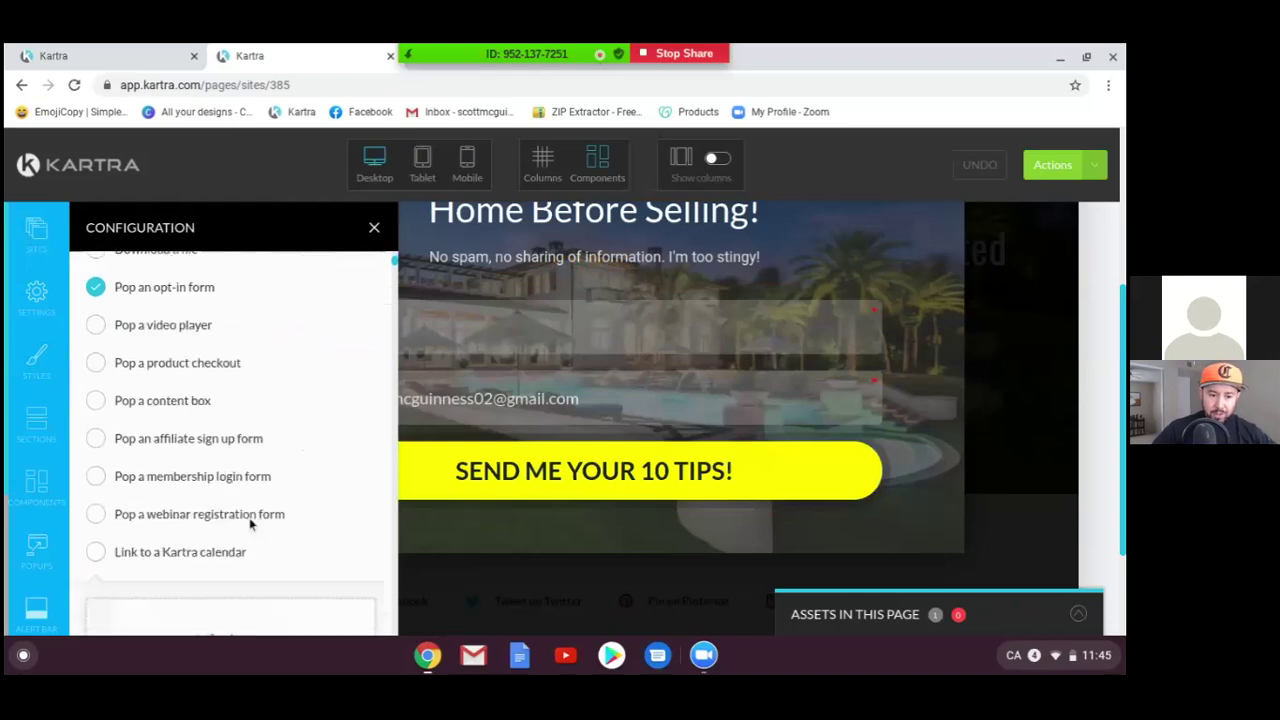
{"action": "scroll", "coordinate": [251, 524], "scroll_direction": "down", "scroll_amount": 1}
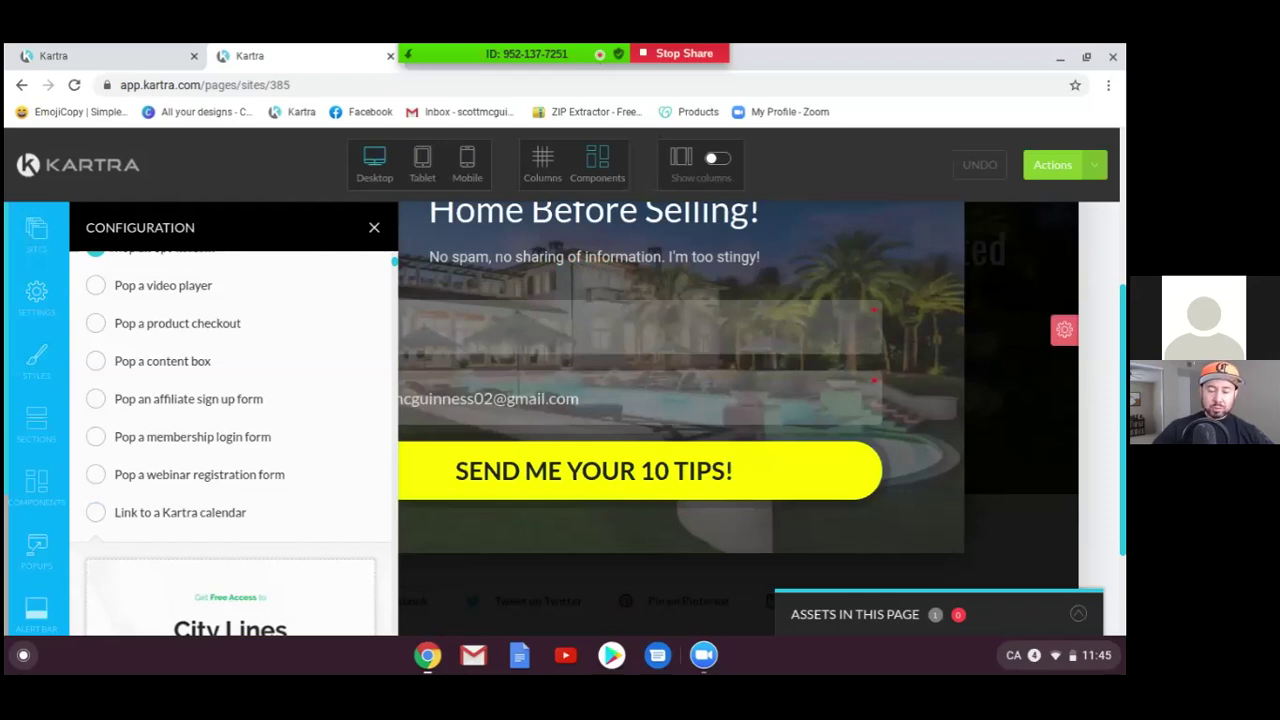
{"action": "scroll", "coordinate": [334, 423], "scroll_direction": "up", "scroll_amount": 3}
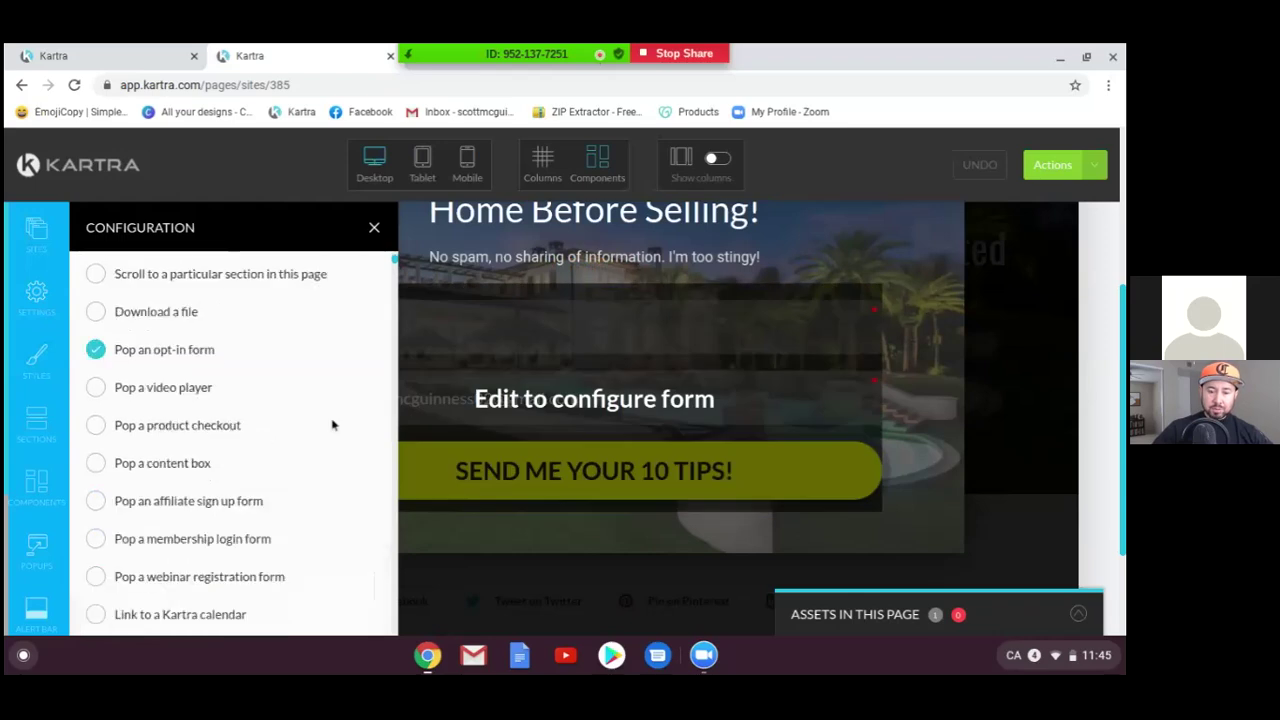
{"action": "scroll", "coordinate": [333, 424], "scroll_direction": "up", "scroll_amount": 1}
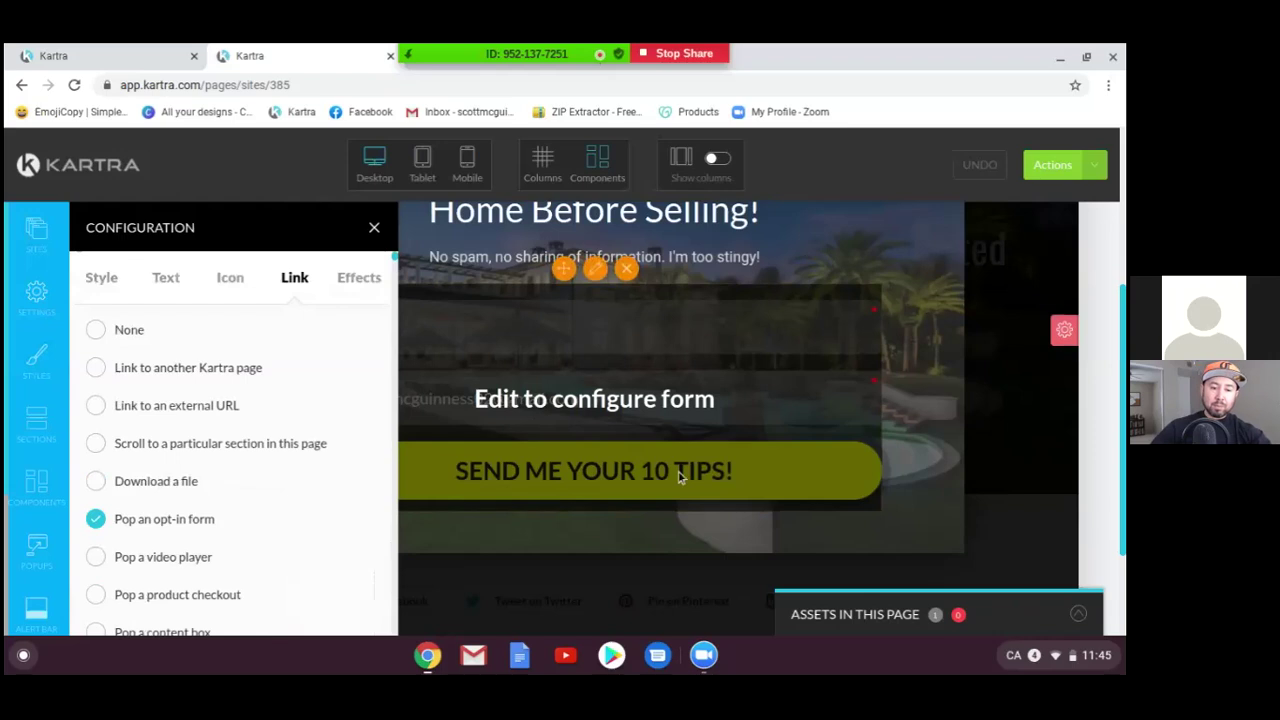
Step: Apply REASGF Seller Guide Funnel as the pop-up's opt-in form and view the form's button settings
{"action": "left_click", "coordinate": [598, 364]}
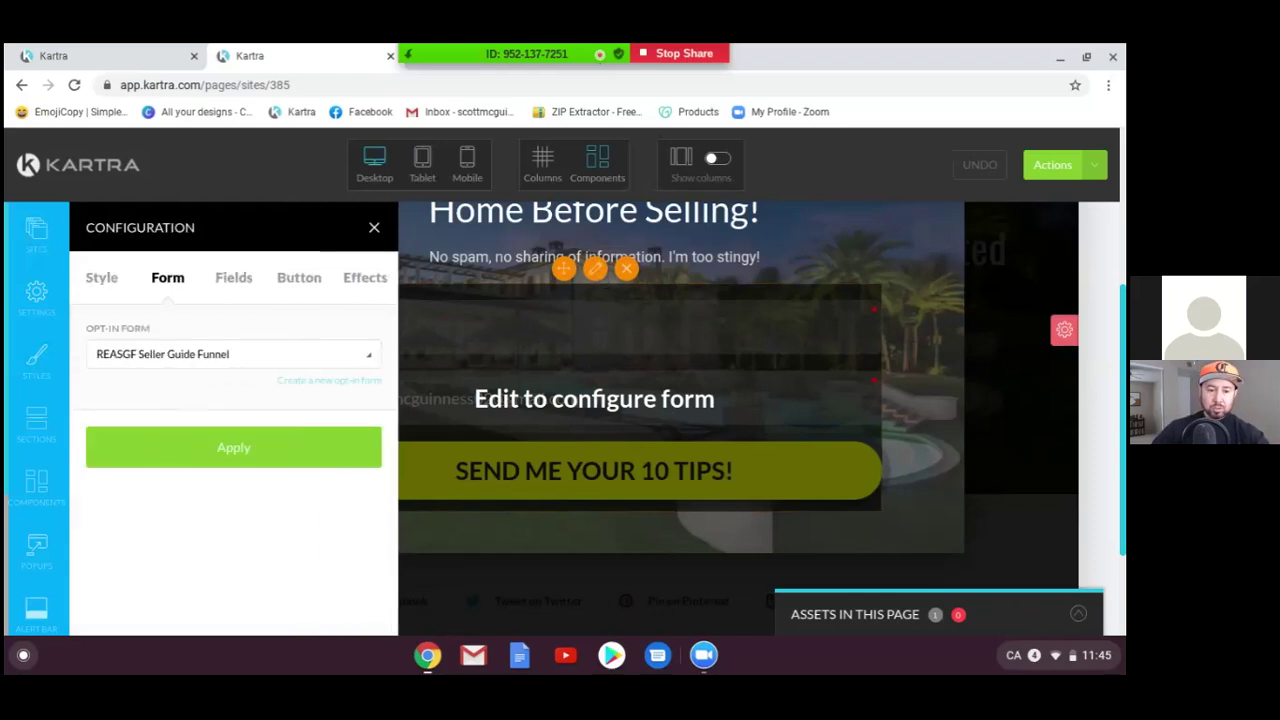
{"action": "left_click", "coordinate": [370, 358]}
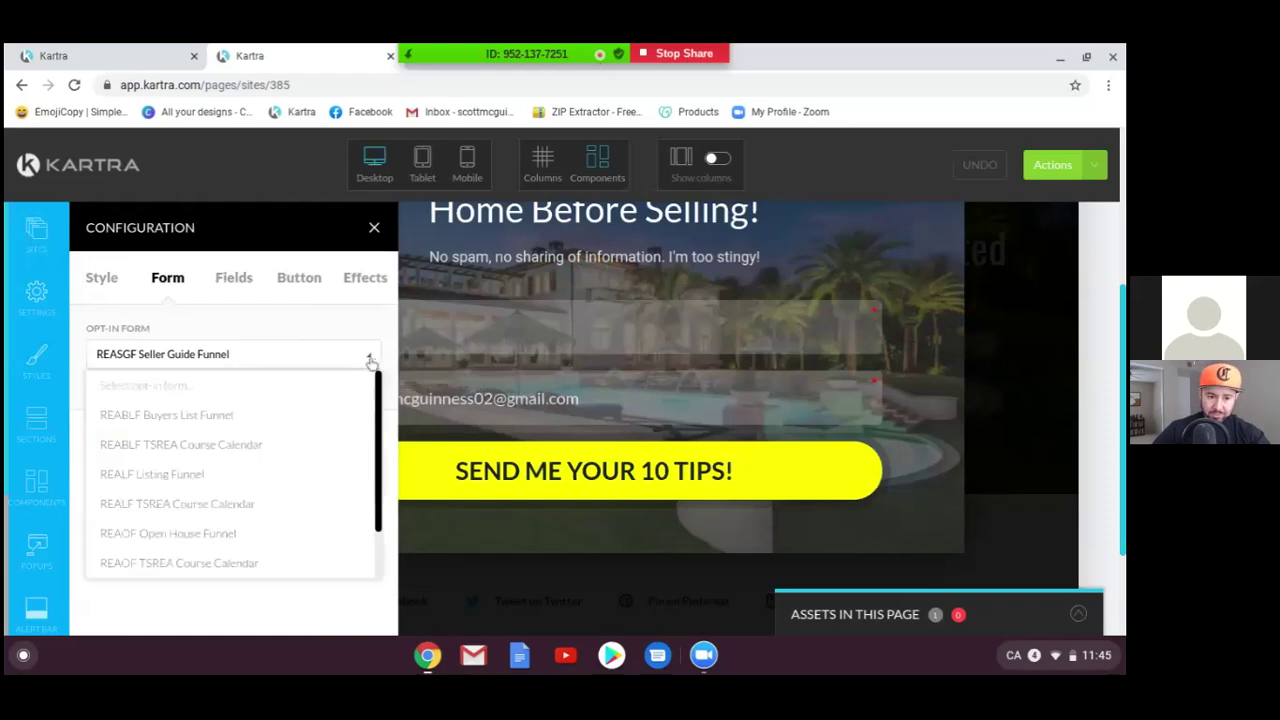
{"action": "scroll", "coordinate": [375, 453], "scroll_direction": "down", "scroll_amount": 1}
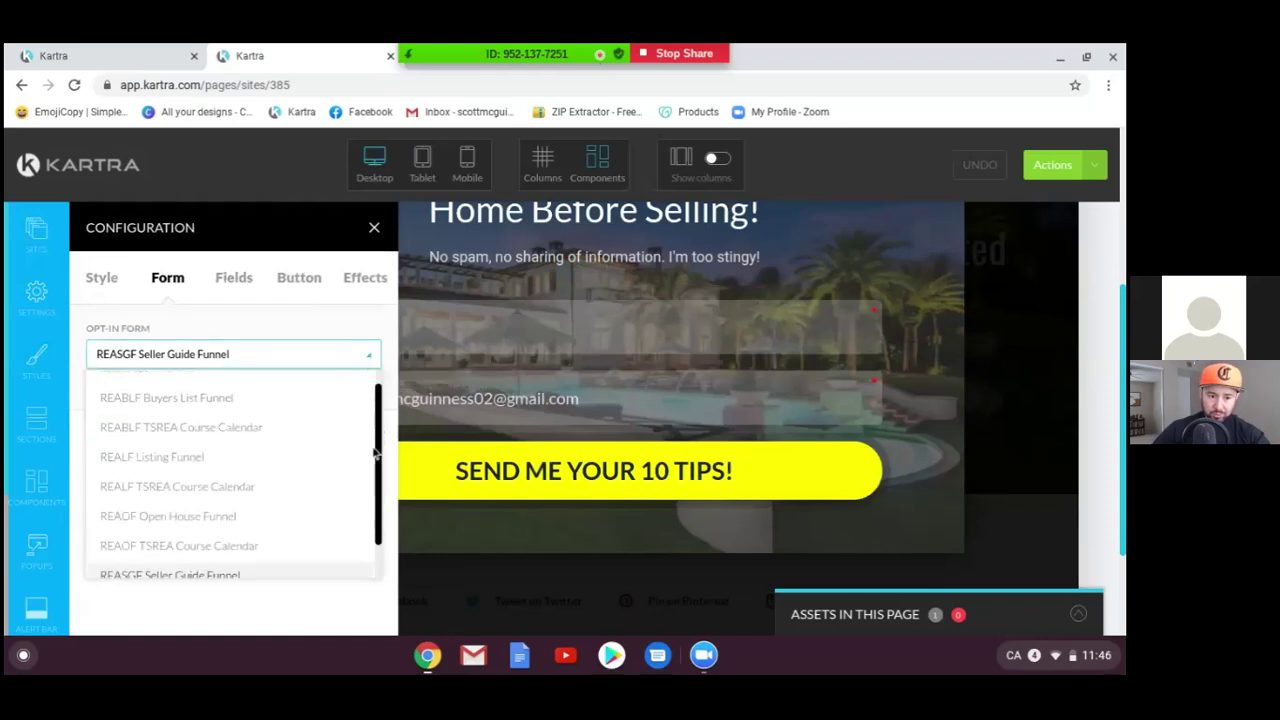
{"action": "scroll", "coordinate": [375, 455], "scroll_direction": "down", "scroll_amount": 2}
{"action": "scroll", "coordinate": [377, 465], "scroll_direction": "up", "scroll_amount": 2}
{"action": "scroll", "coordinate": [377, 480], "scroll_direction": "down", "scroll_amount": 2}
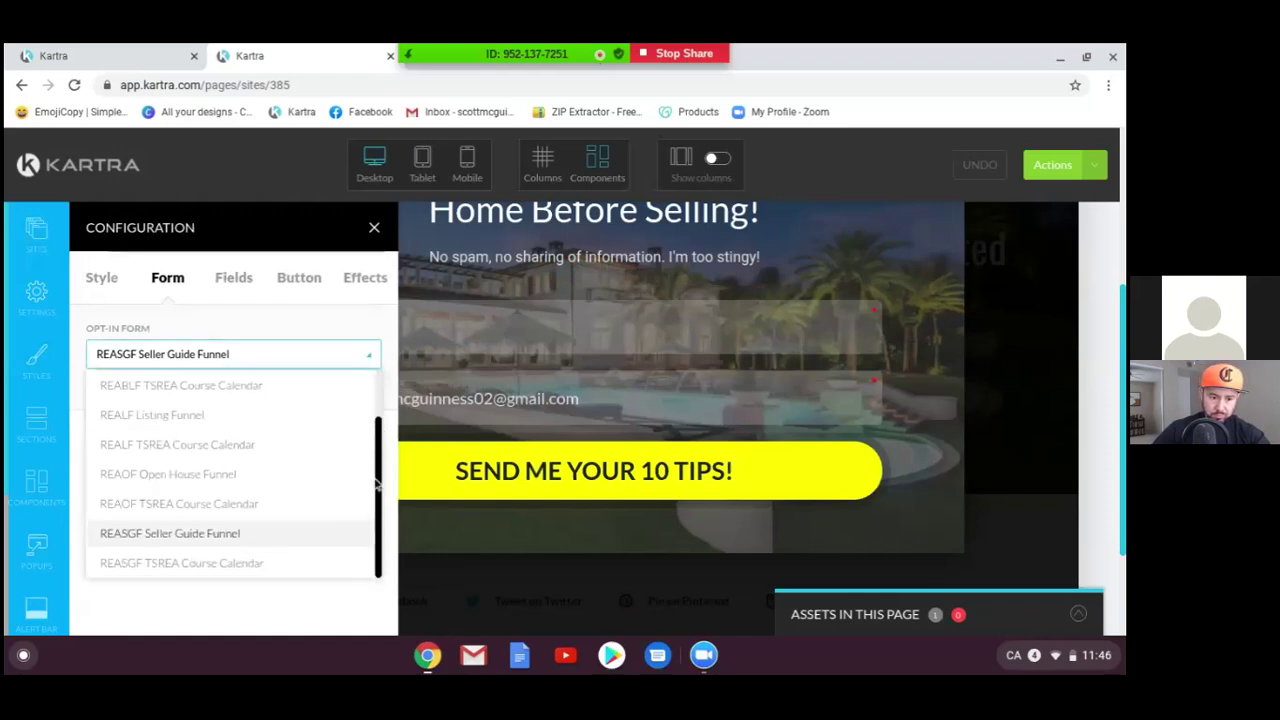
{"action": "left_click", "coordinate": [364, 356]}
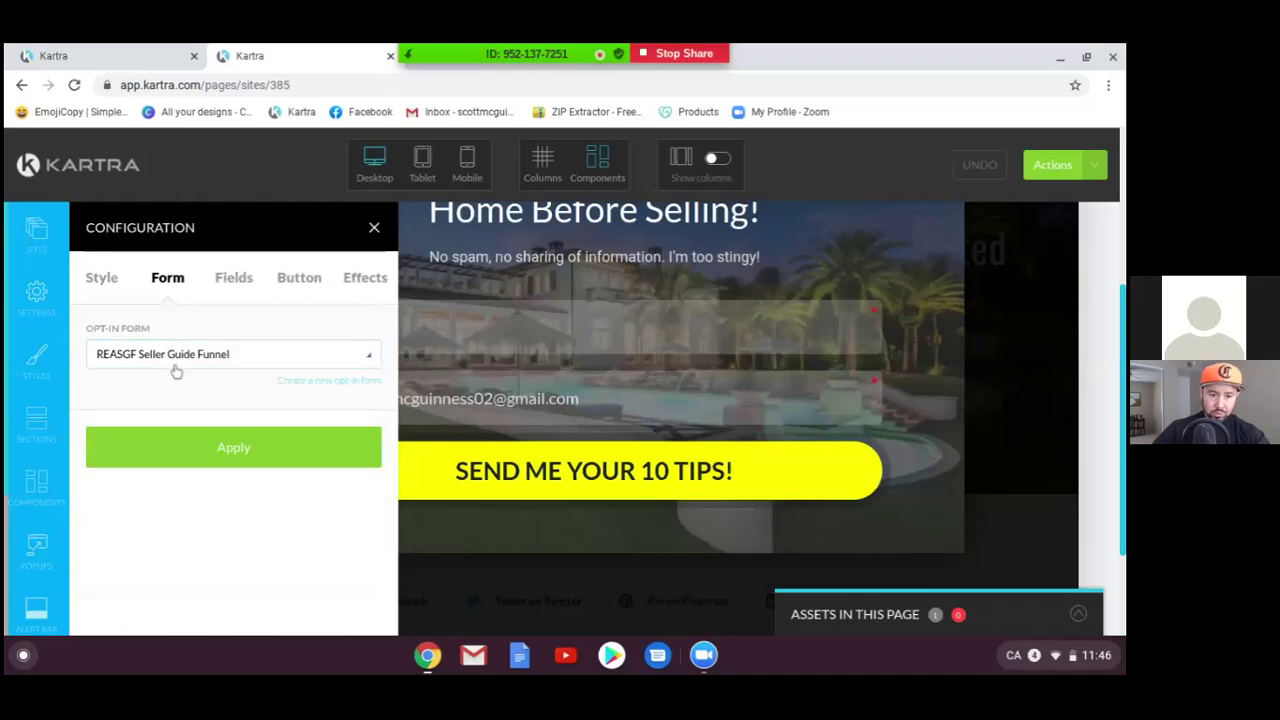
{"action": "left_click", "coordinate": [236, 453]}
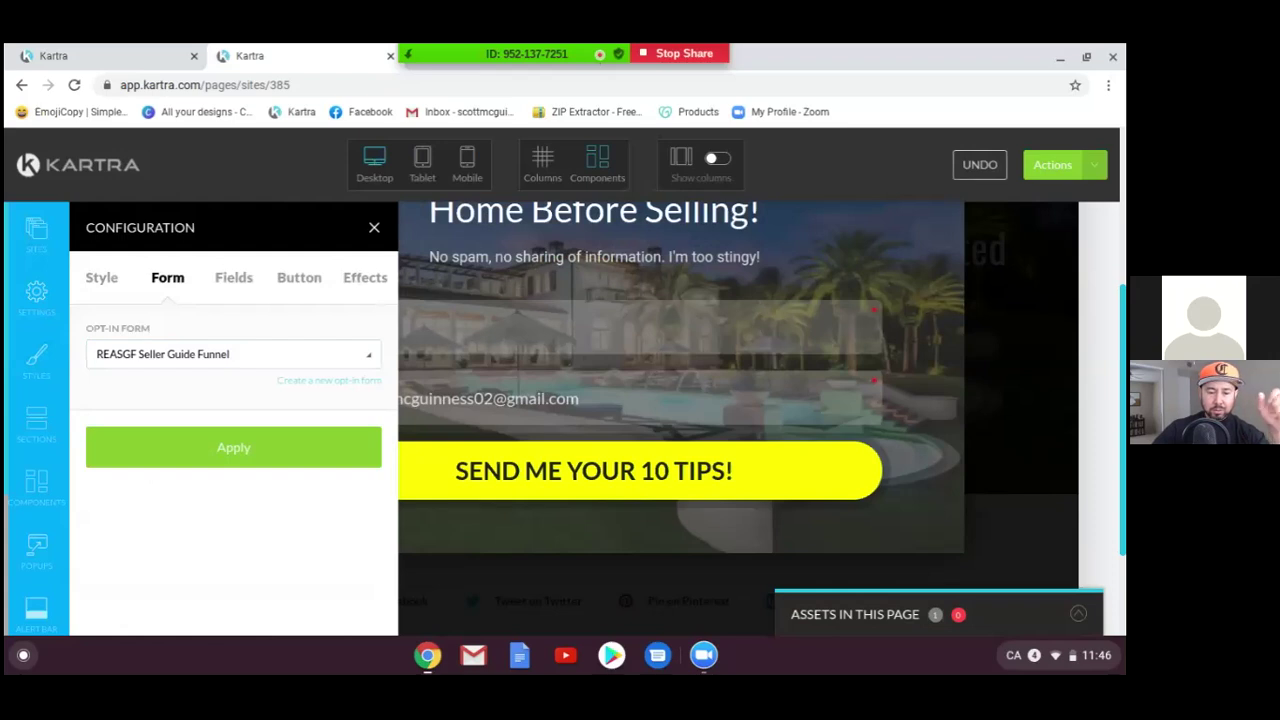
{"action": "left_click", "coordinate": [300, 280]}
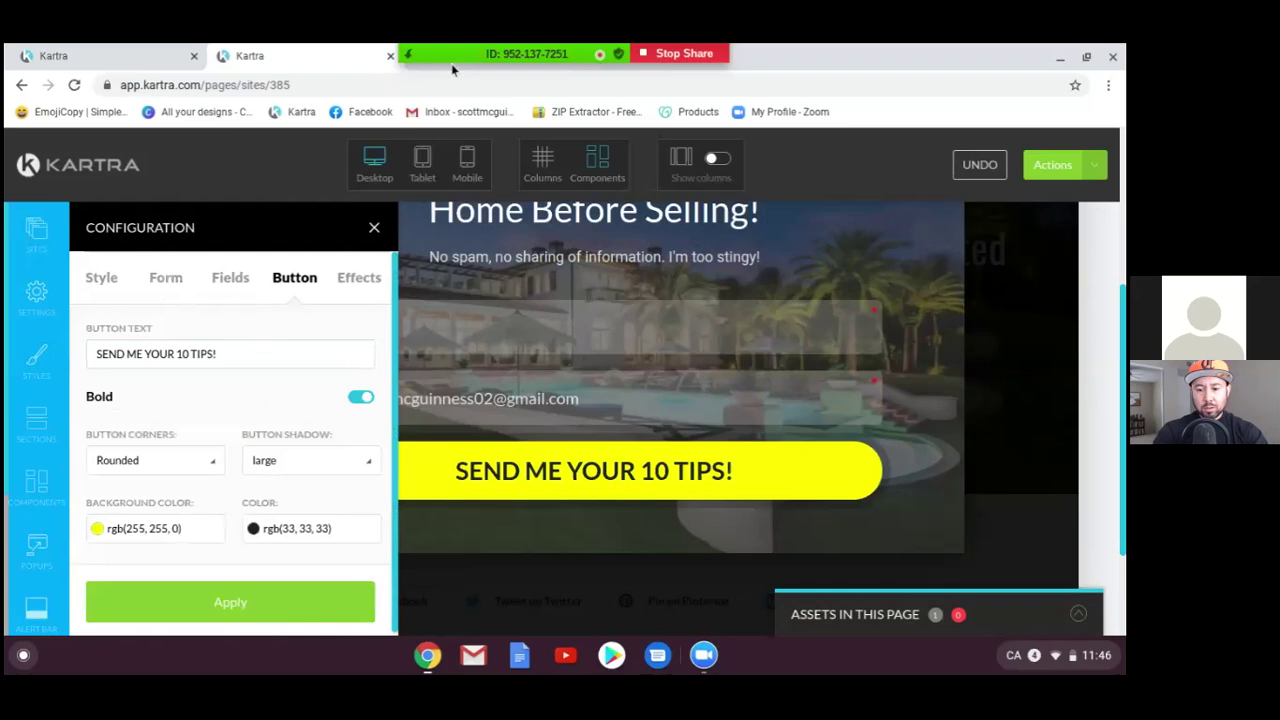
Step: Move the screen-sharing toolbar away from the browser tabs and close the extra Kartra tab
{"action": "left_click", "coordinate": [536, 55]}
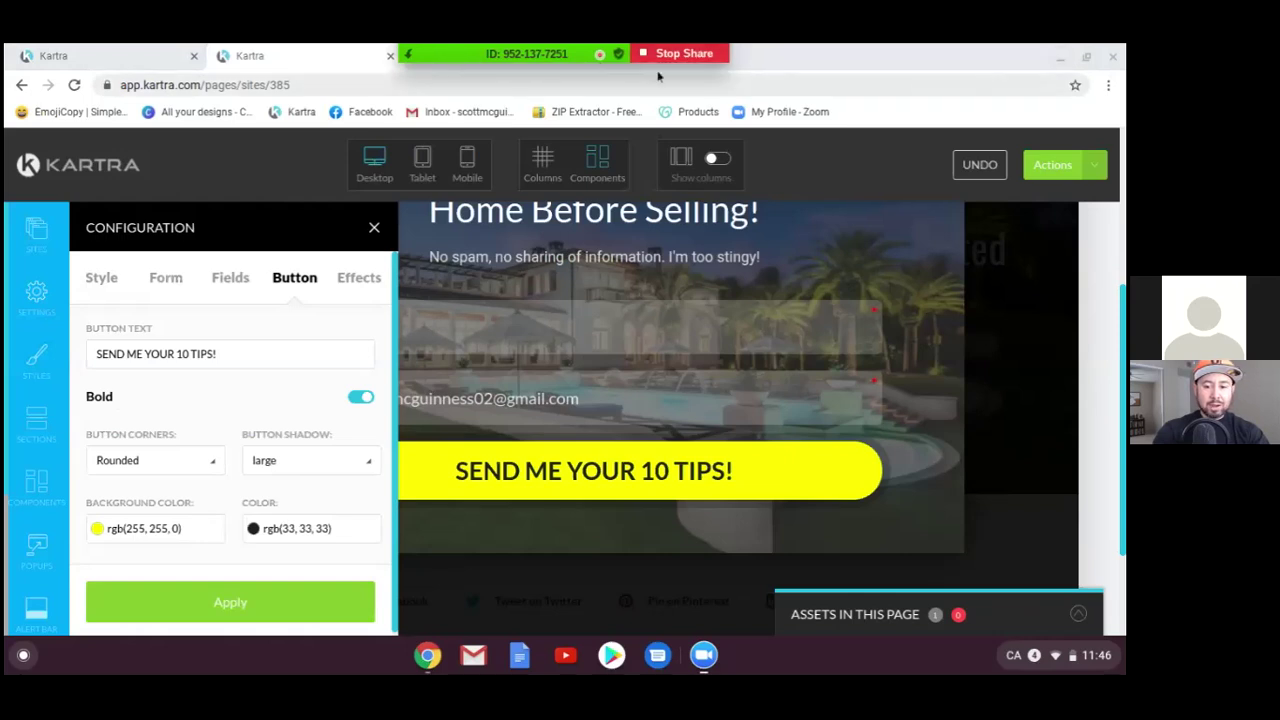
{"action": "left_click", "coordinate": [410, 57]}
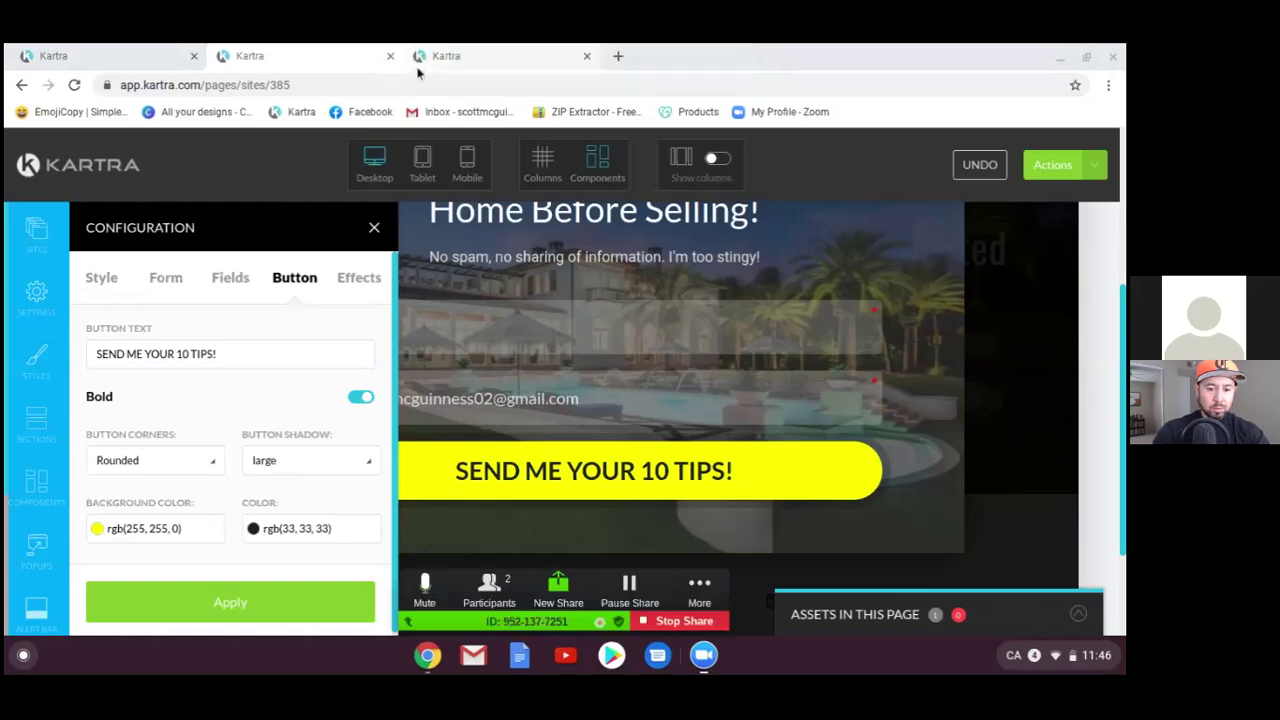
{"action": "left_click", "coordinate": [587, 57]}
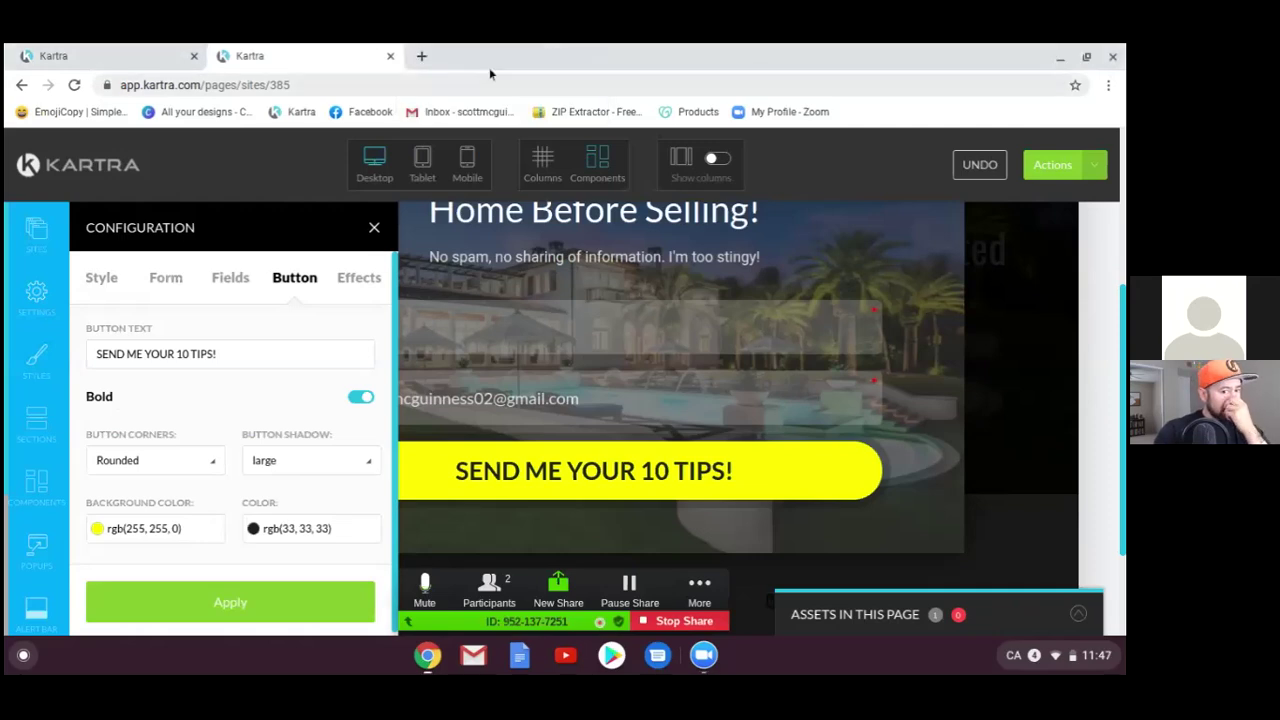
Step: In a new tab, search google.ca for "colorpick eyedropper" and open the ColorPick Eyedropper extension's Chrome Web Store page
{"action": "left_click", "coordinate": [421, 56]}
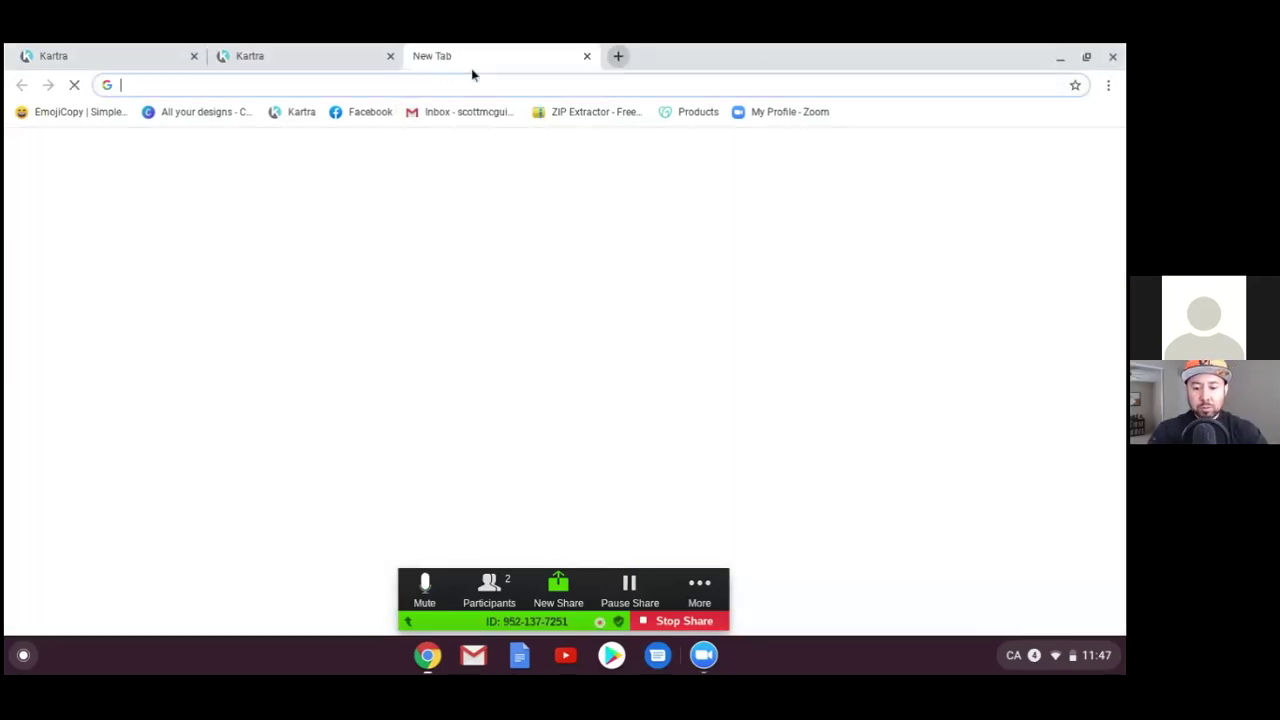
{"action": "type", "text": "g"}
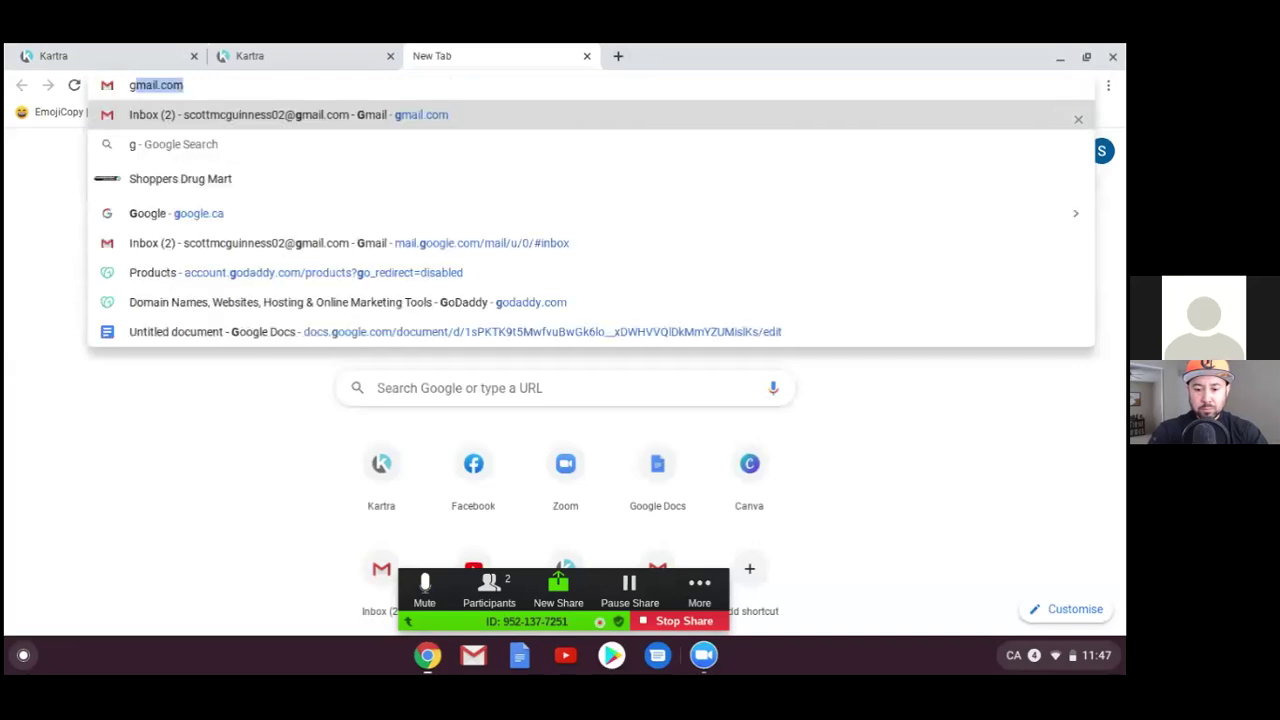
{"action": "type", "text": "oogle.c"}
{"action": "key", "text": "Return"}
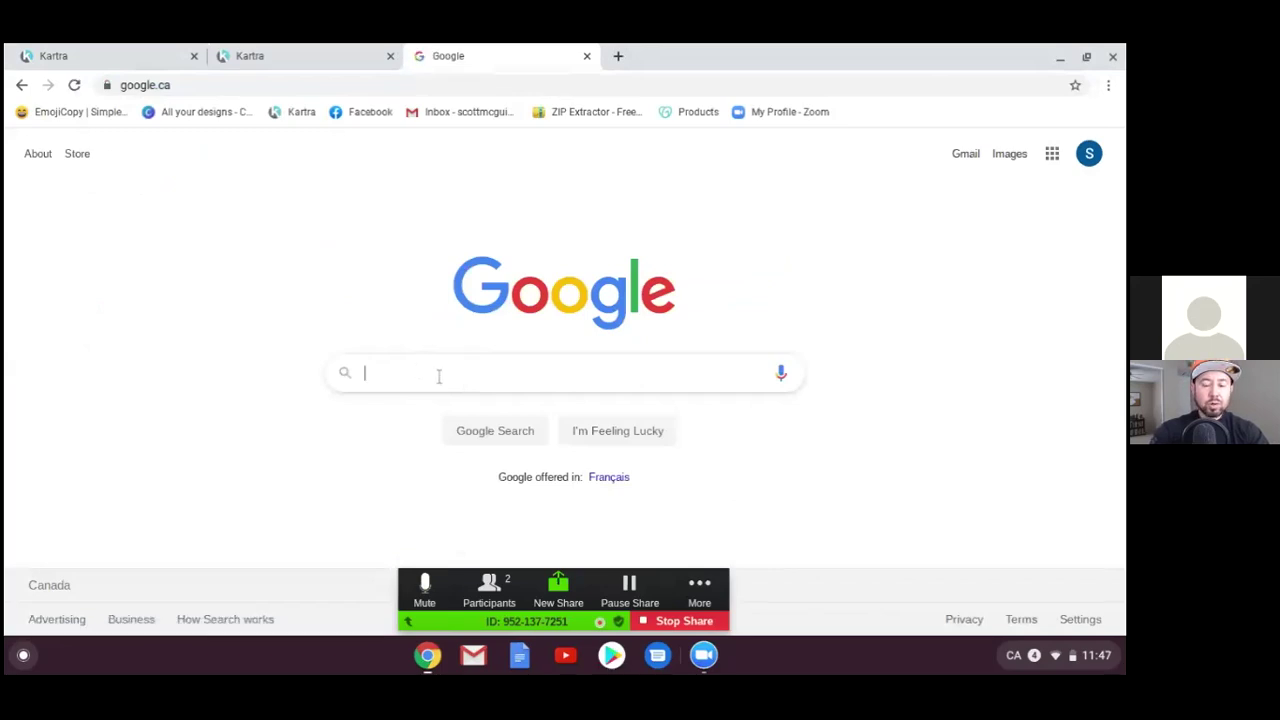
{"action": "left_click", "coordinate": [440, 373]}
{"action": "type", "text": "color"}
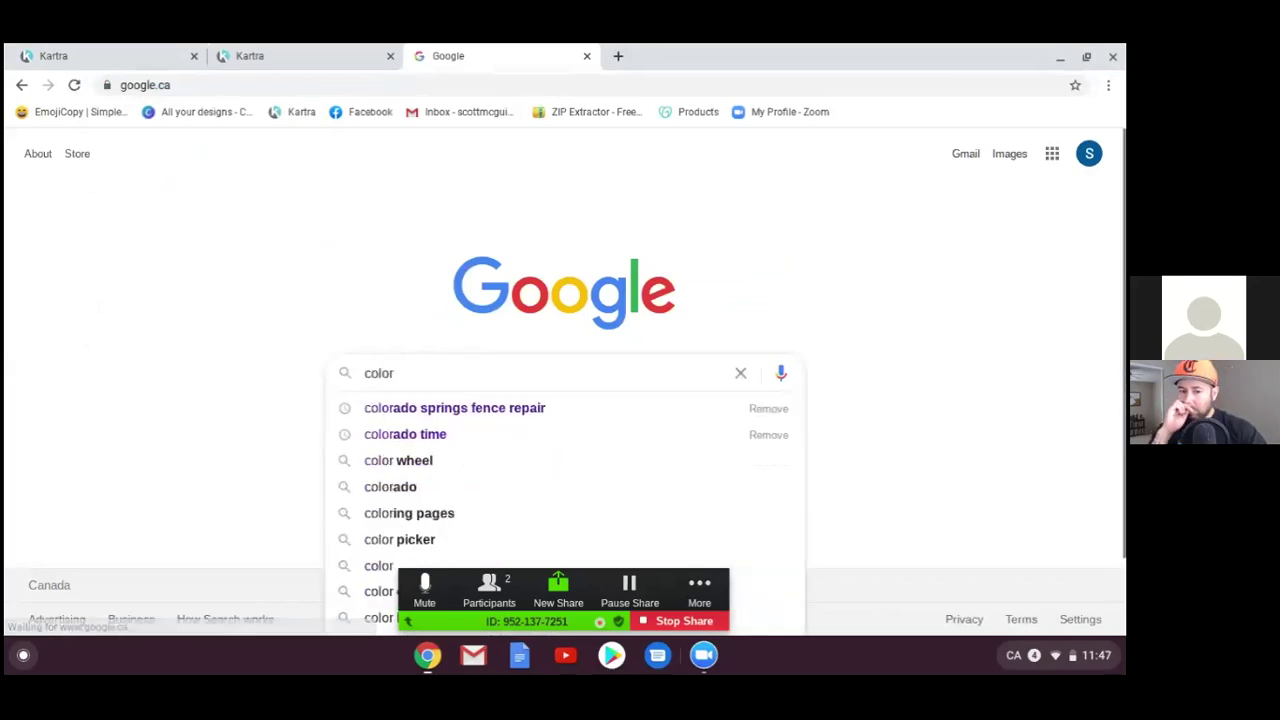
{"action": "type", "text": "pick"}
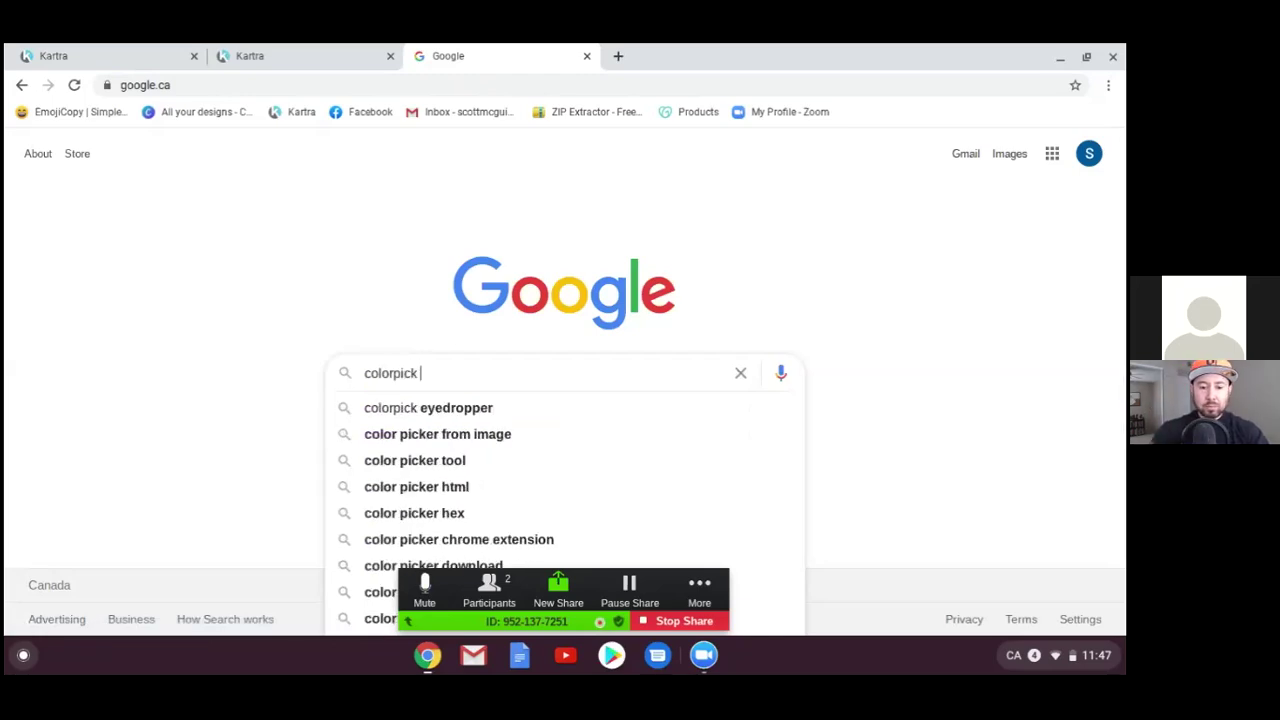
{"action": "left_click", "coordinate": [417, 409]}
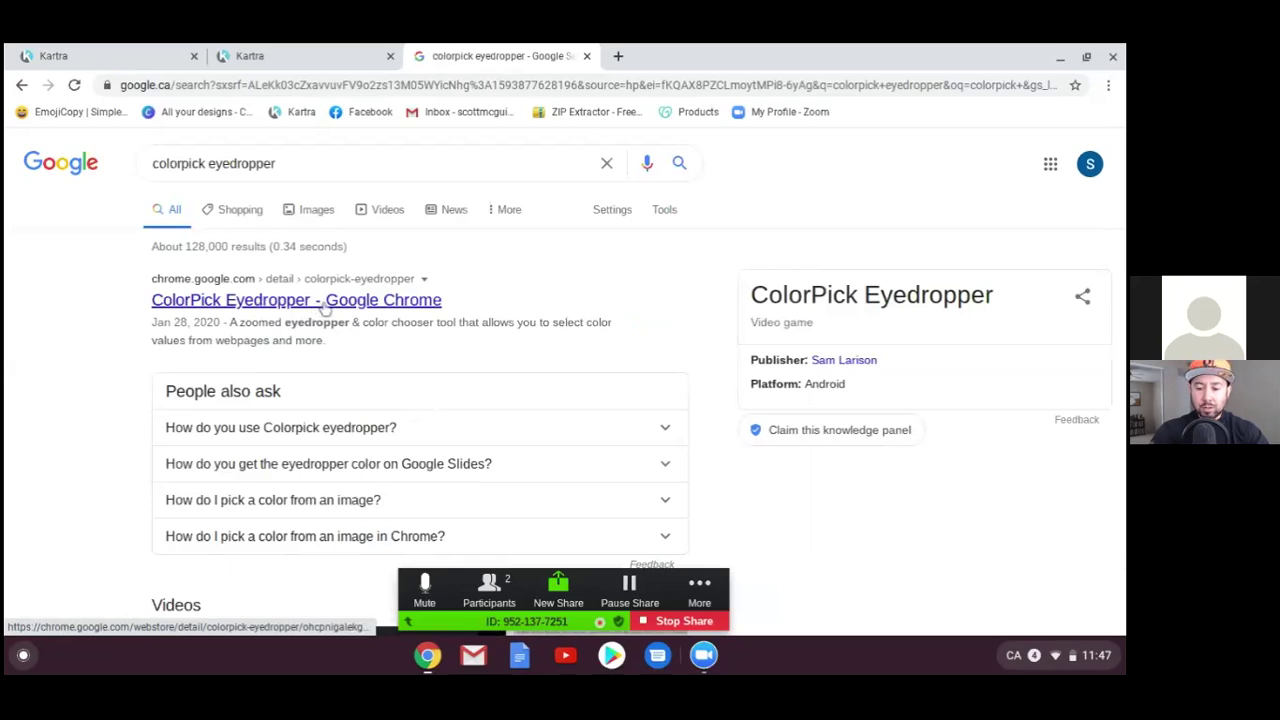
{"action": "left_click", "coordinate": [325, 305]}
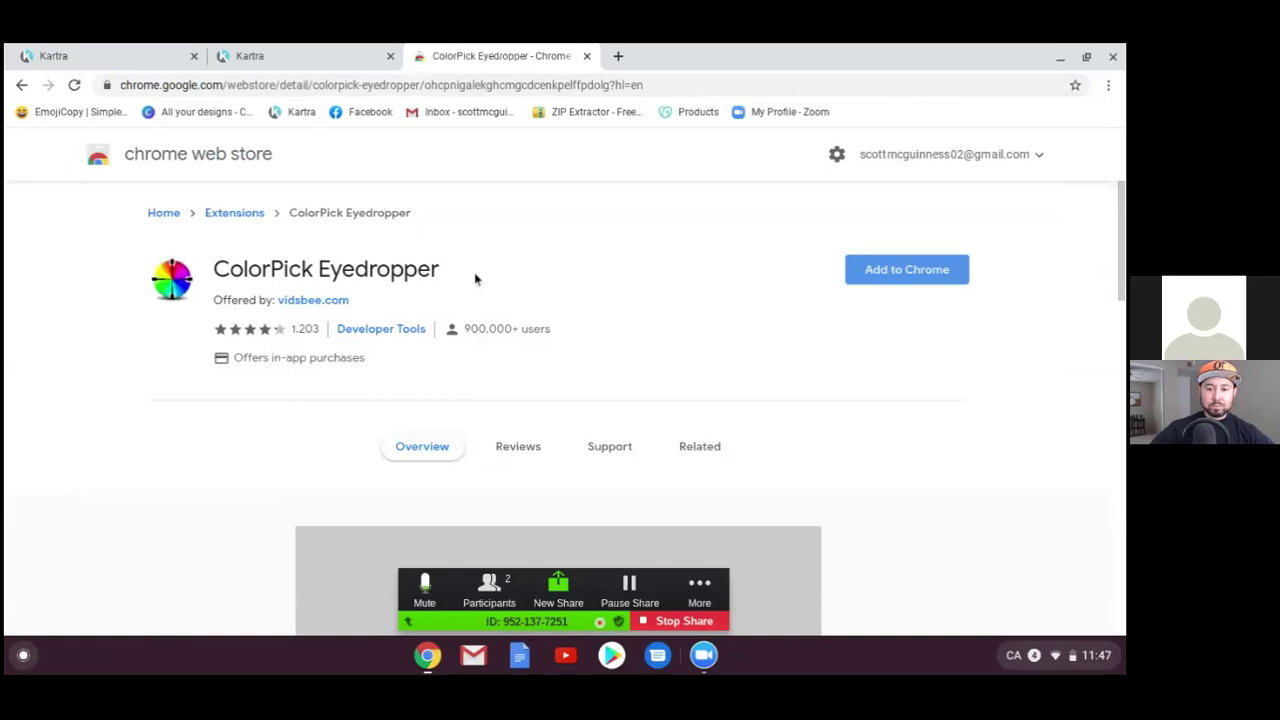
Step: Add the ColorPick Eyedropper extension to Chrome, dismiss the installation notice and open a new browser tab
{"action": "left_click", "coordinate": [889, 270]}
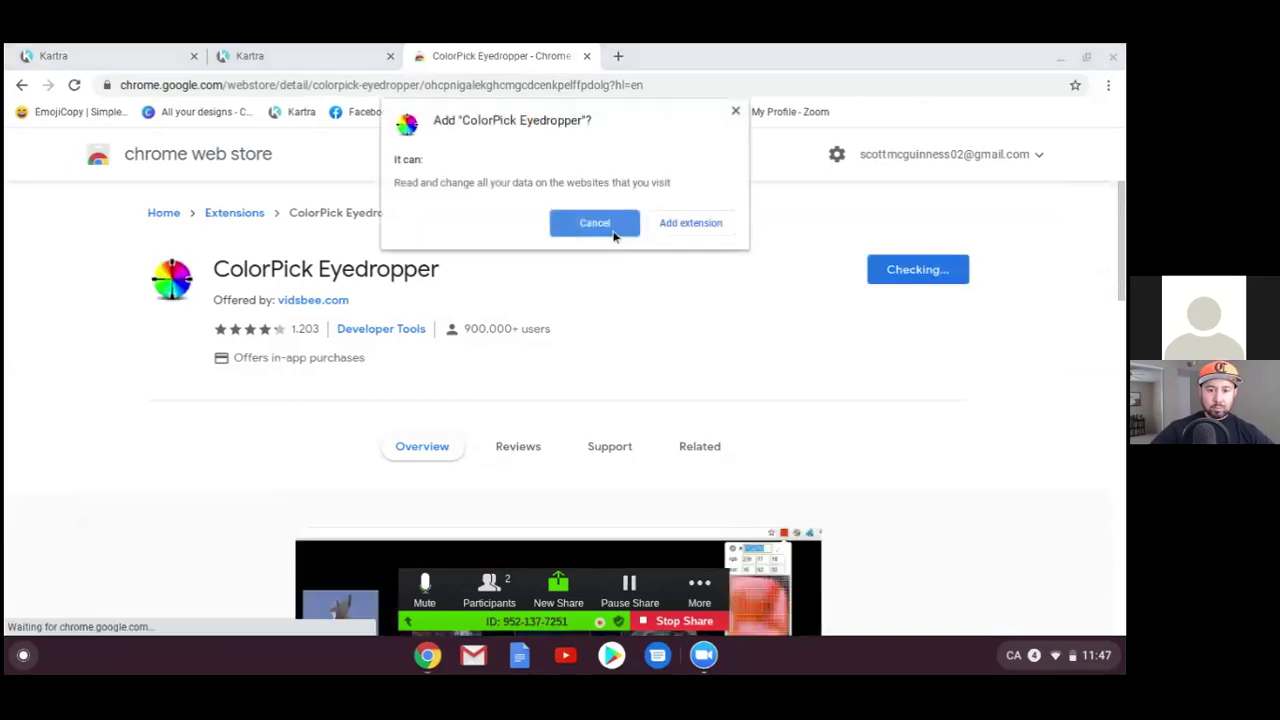
{"action": "left_click", "coordinate": [692, 225]}
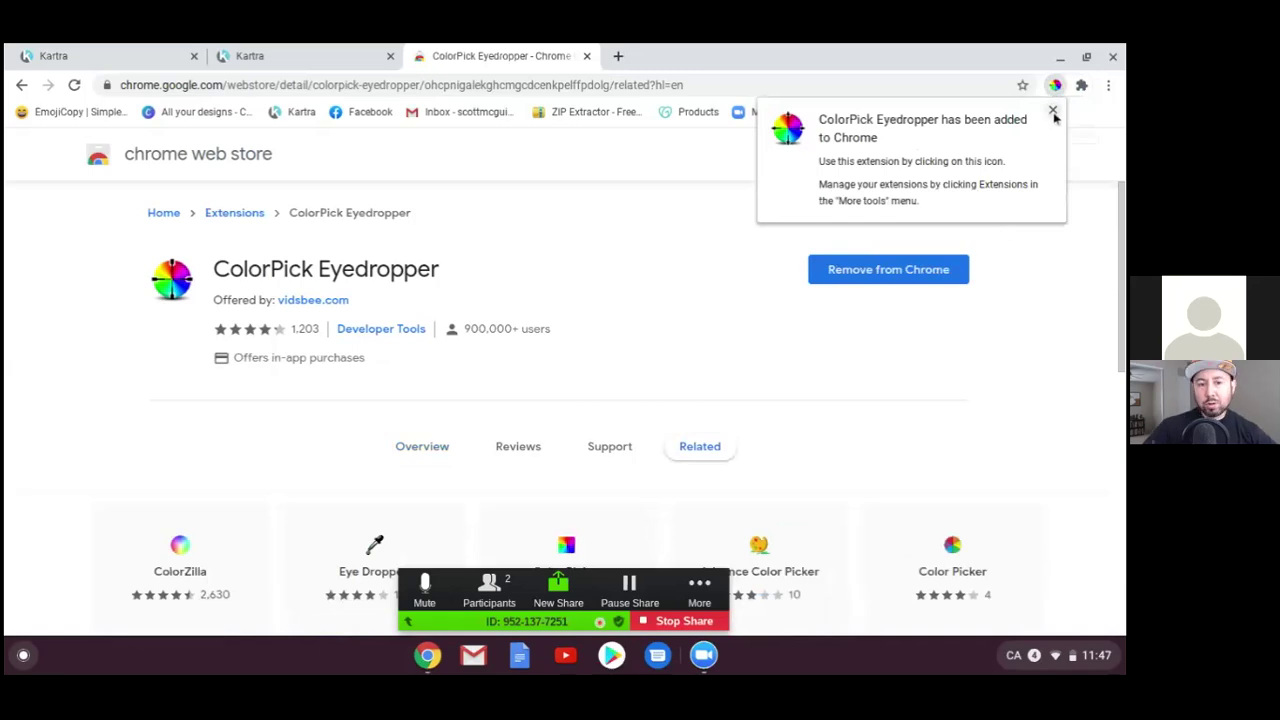
{"action": "left_click", "coordinate": [1053, 111]}
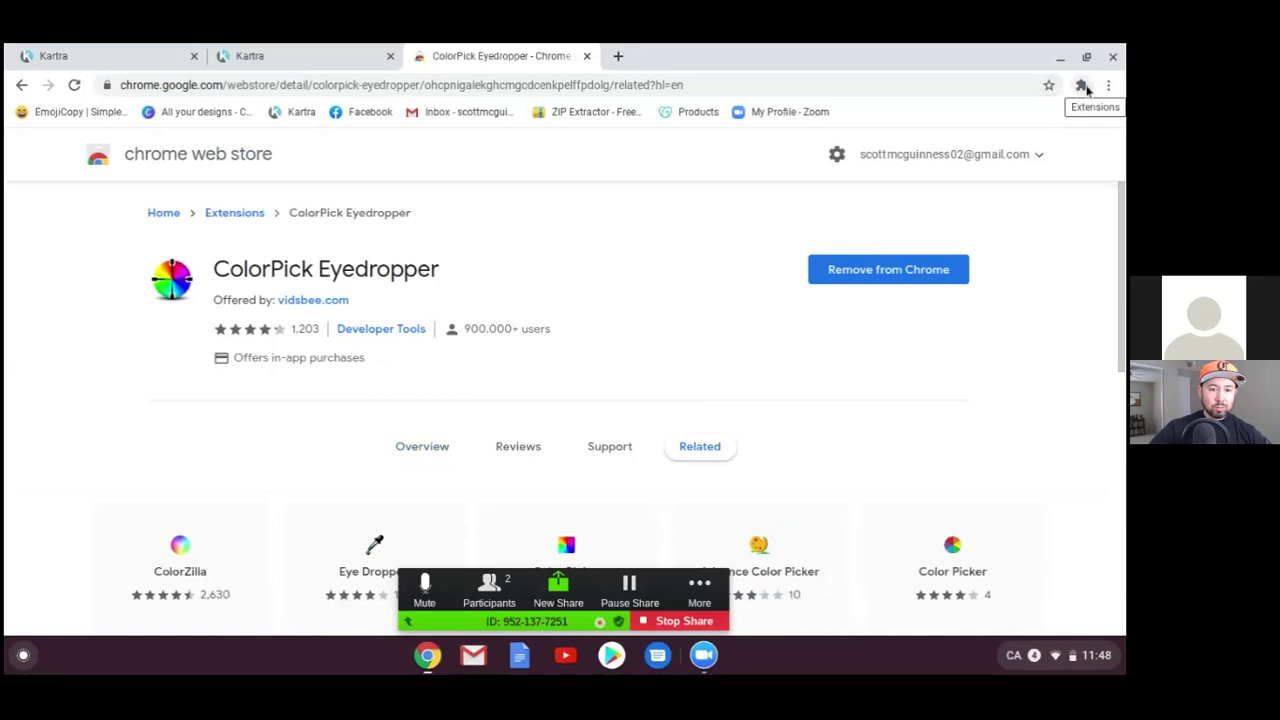
{"action": "left_click", "coordinate": [619, 57]}
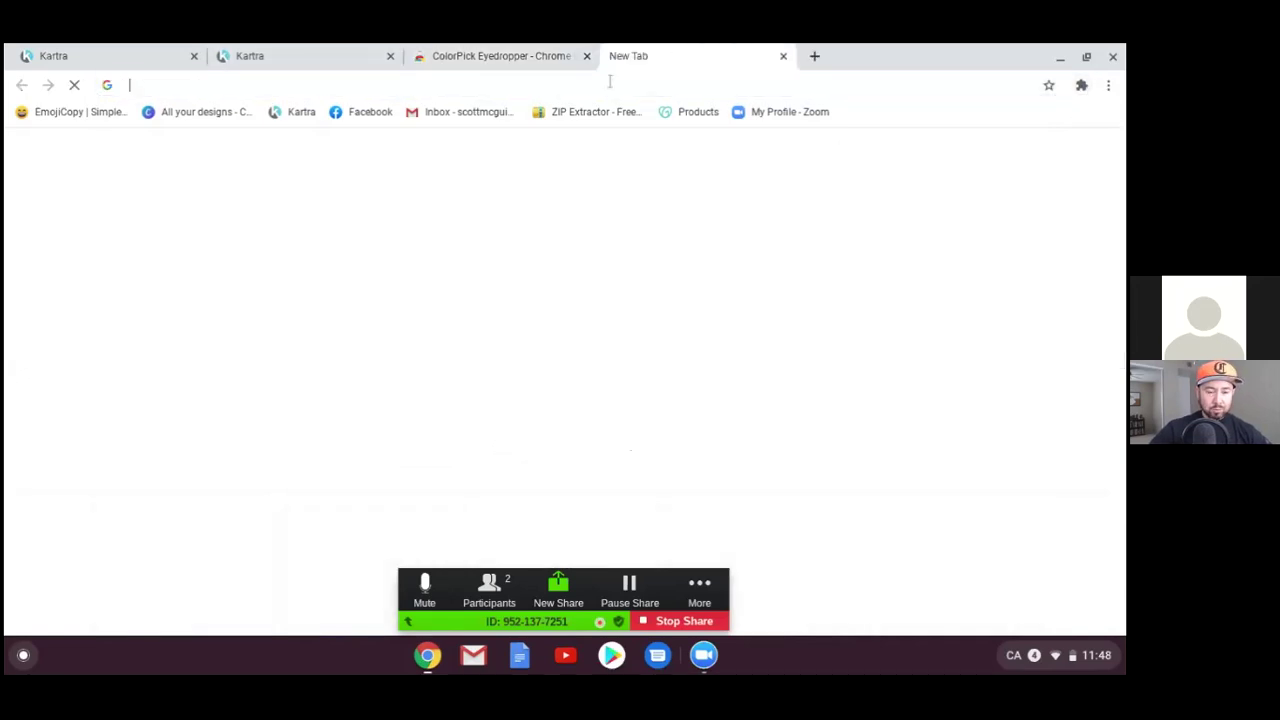
{"action": "type", "text": "faceboo"}
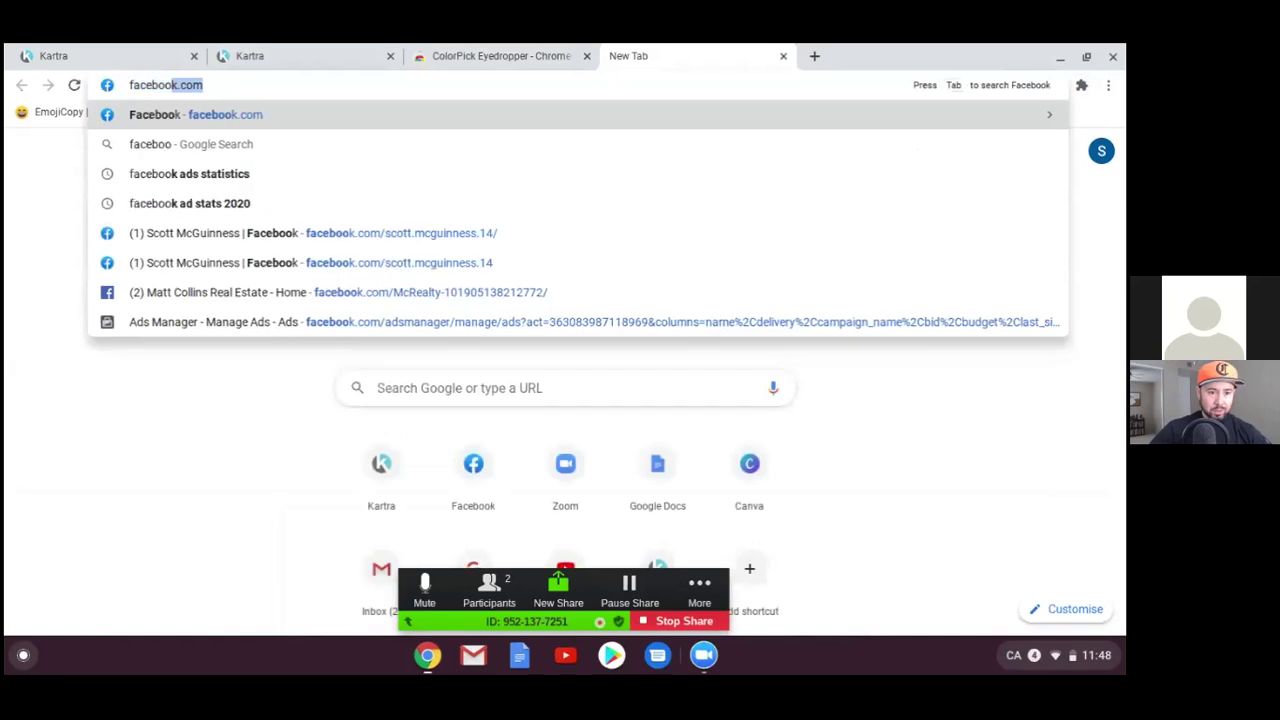
{"action": "key", "text": "BackSpace"}
{"action": "key", "text": "BackSpace"}
{"action": "key", "text": "BackSpace"}
{"action": "key", "text": "BackSpace"}
{"action": "key", "text": "BackSpace"}
{"action": "key", "text": "BackSpace"}
{"action": "key", "text": "BackSpace"}
{"action": "key", "text": "BackSpace"}
Step: Search for "amazon.cs" and open the Amazon.ca home page from the results
{"action": "type", "text": "amazo"}
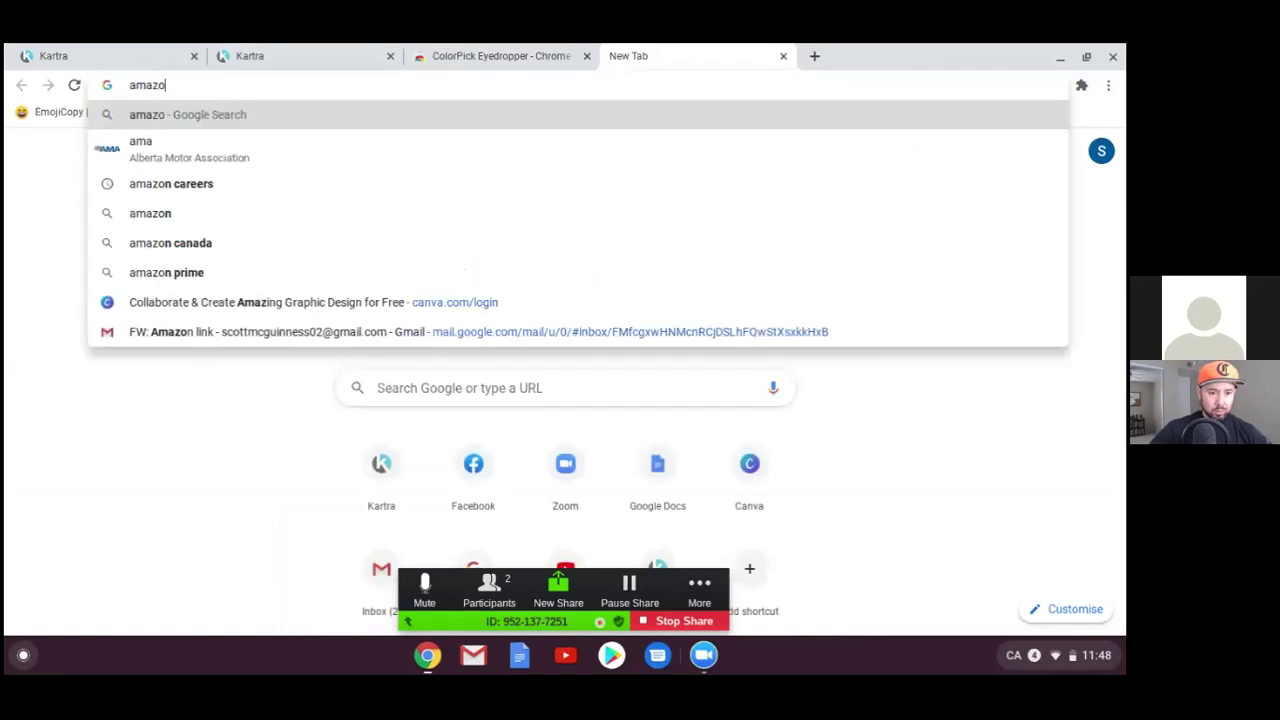
{"action": "type", "text": "n.cs"}
{"action": "key", "text": "Return"}
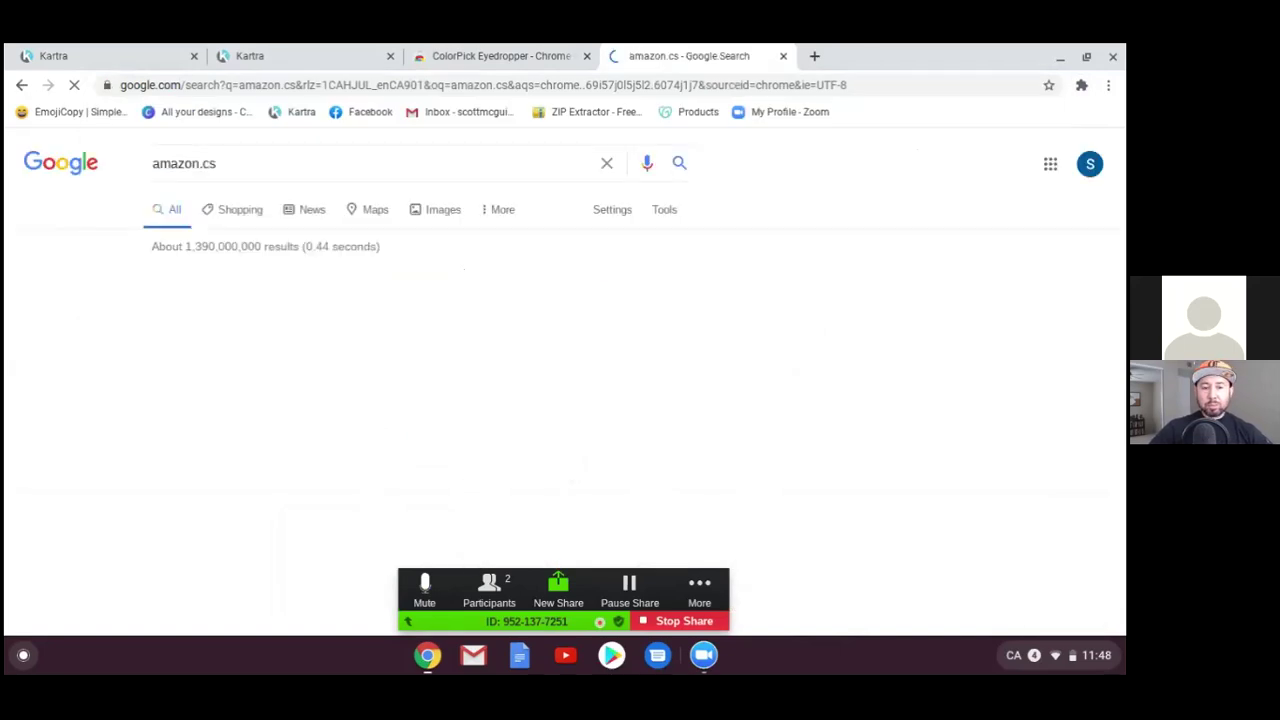
{"action": "left_click", "coordinate": [250, 301]}
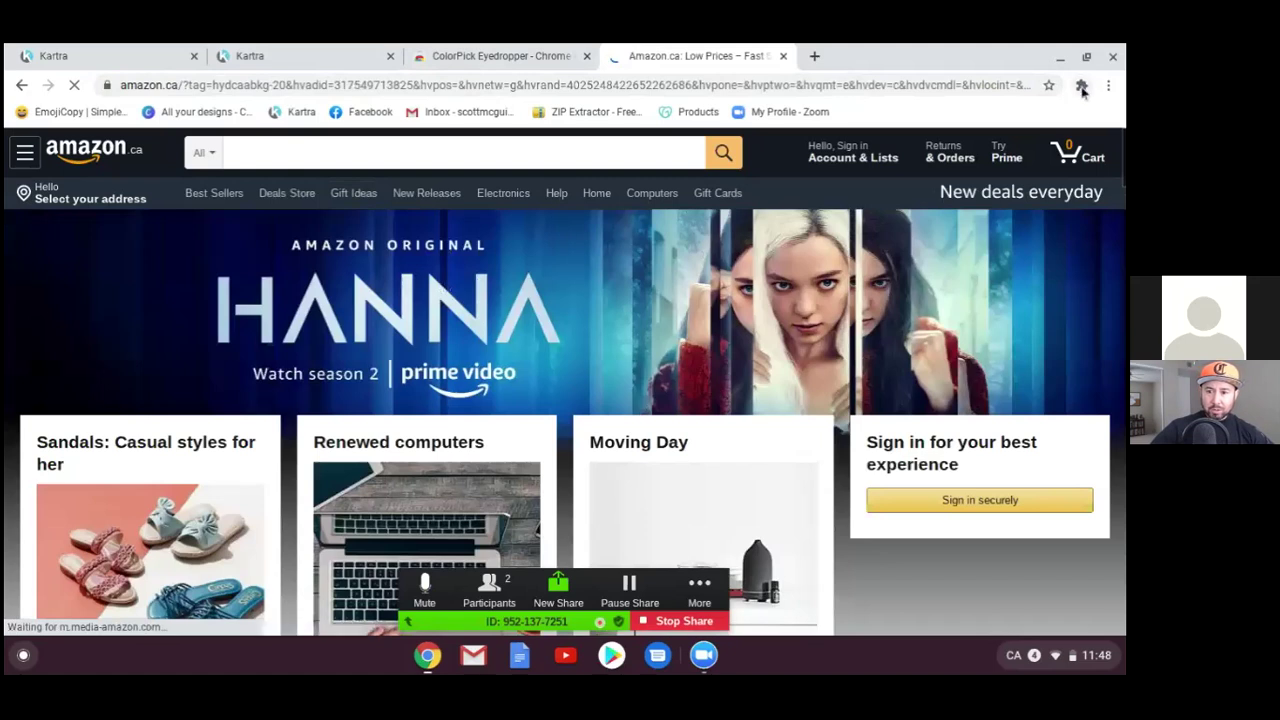
Step: Sample the light blue of the monitor in the Amazon banner with ColorPick Eyedropper, then close the color read-out
{"action": "left_click", "coordinate": [1081, 86]}
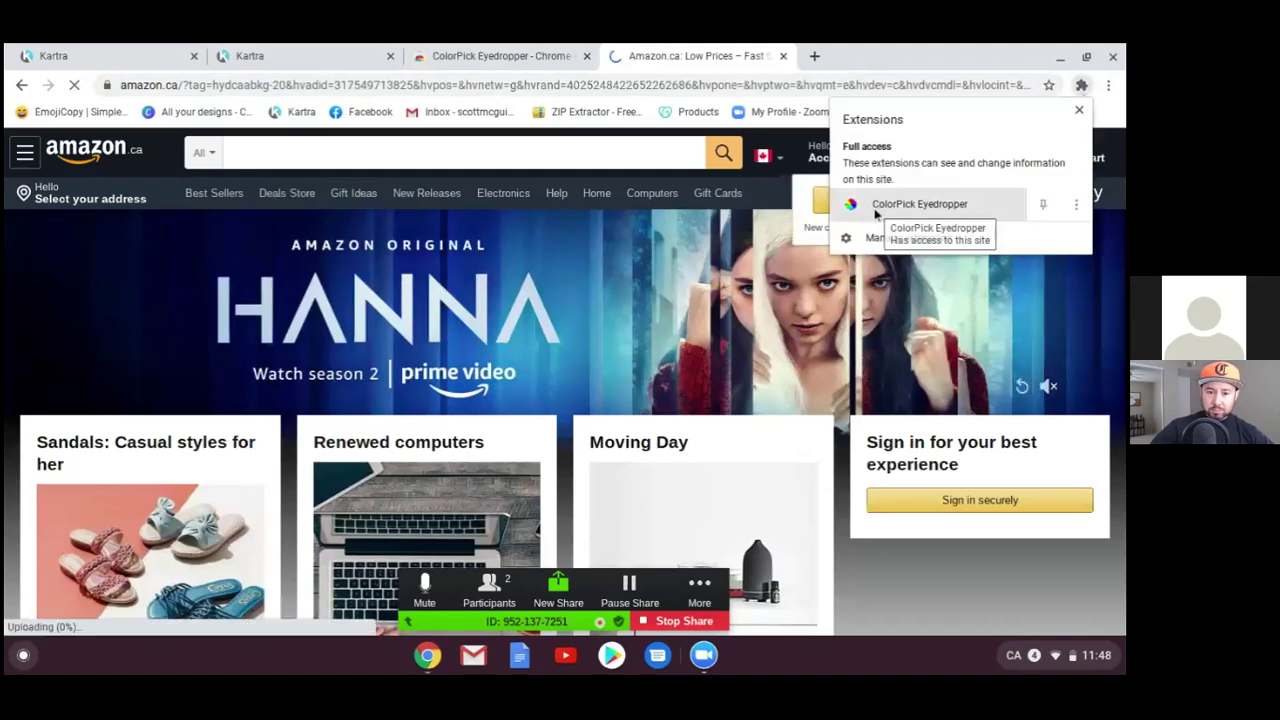
{"action": "left_click", "coordinate": [875, 208]}
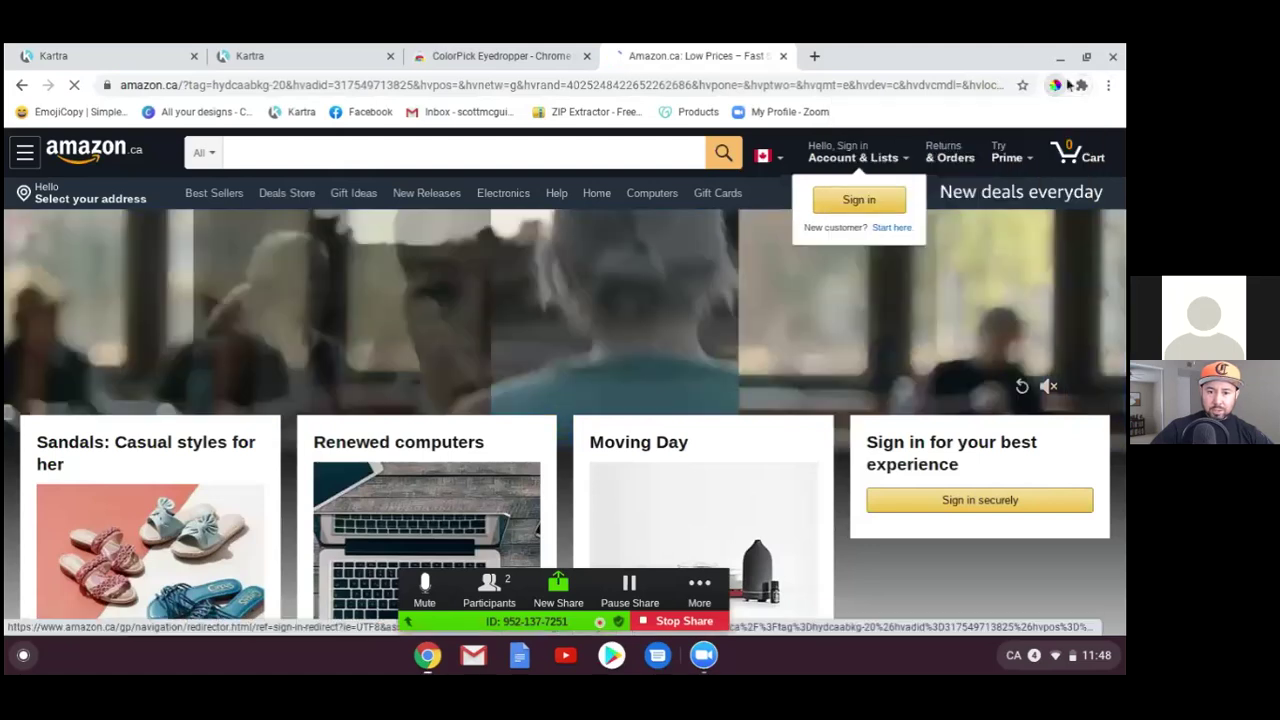
{"action": "left_click", "coordinate": [1055, 85]}
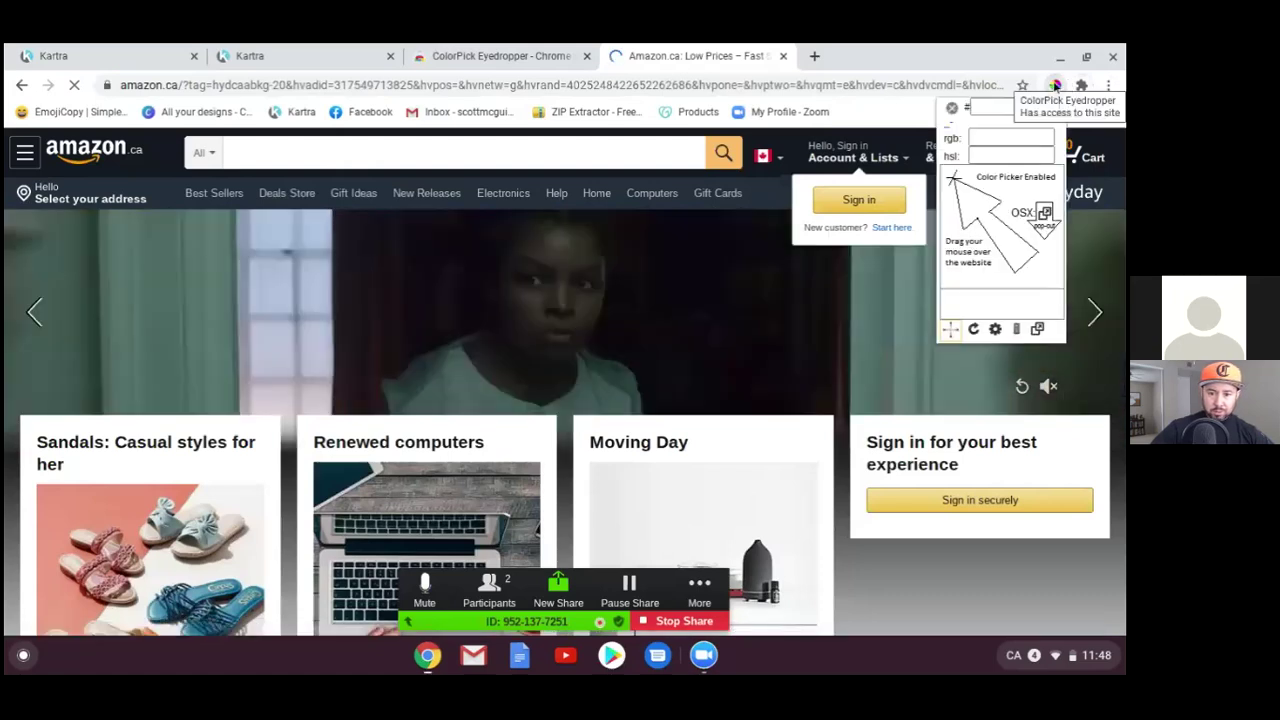
{"action": "left_click", "coordinate": [985, 160]}
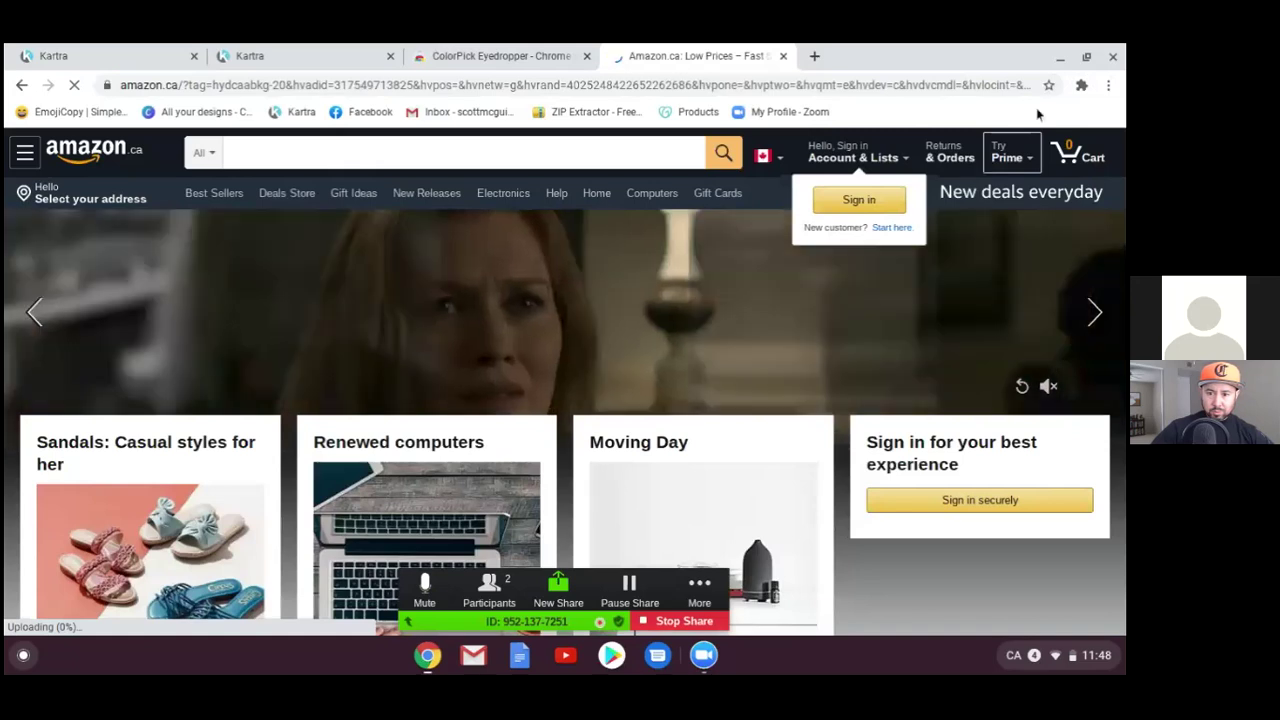
{"action": "left_click", "coordinate": [1081, 85]}
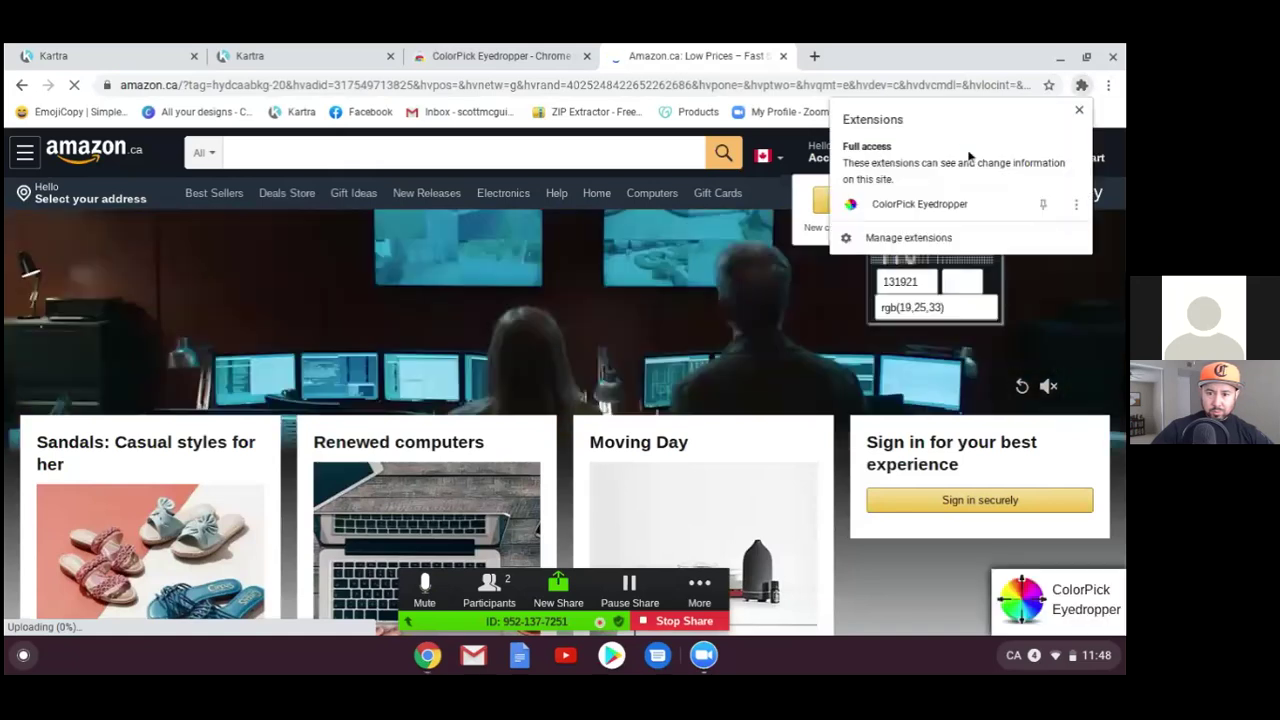
{"action": "left_click", "coordinate": [929, 208]}
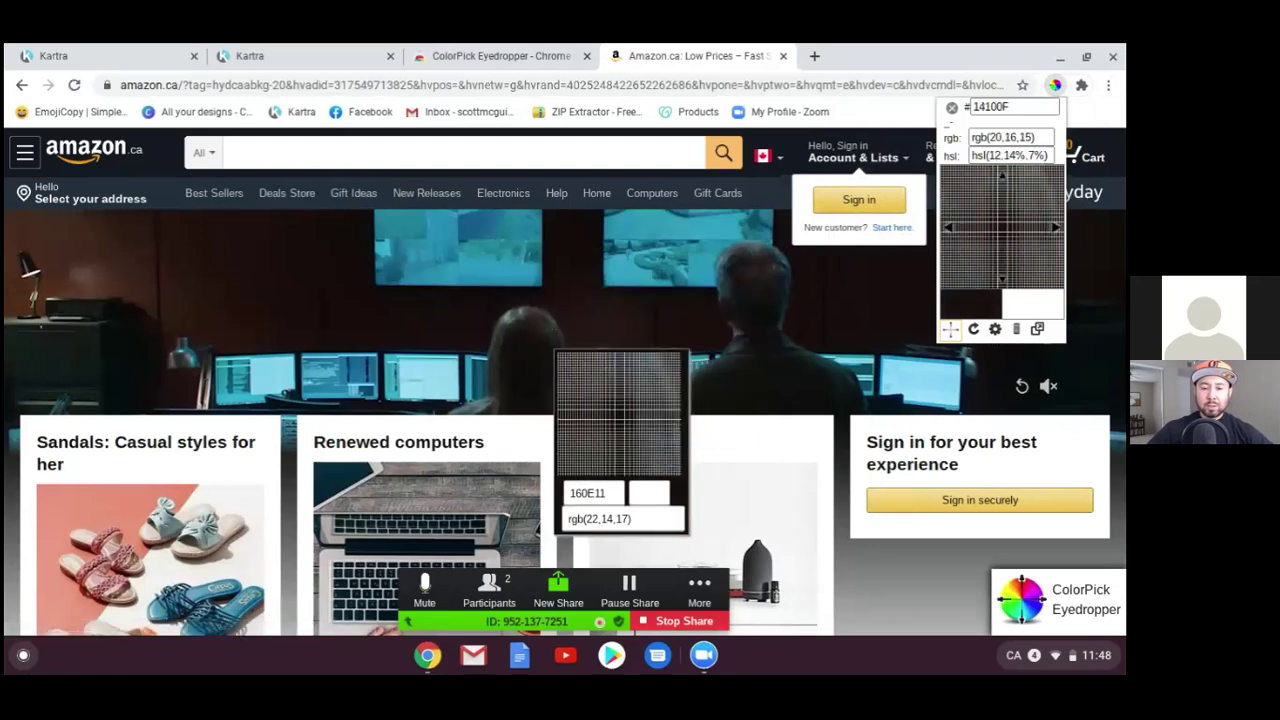
{"action": "left_click", "coordinate": [510, 265]}
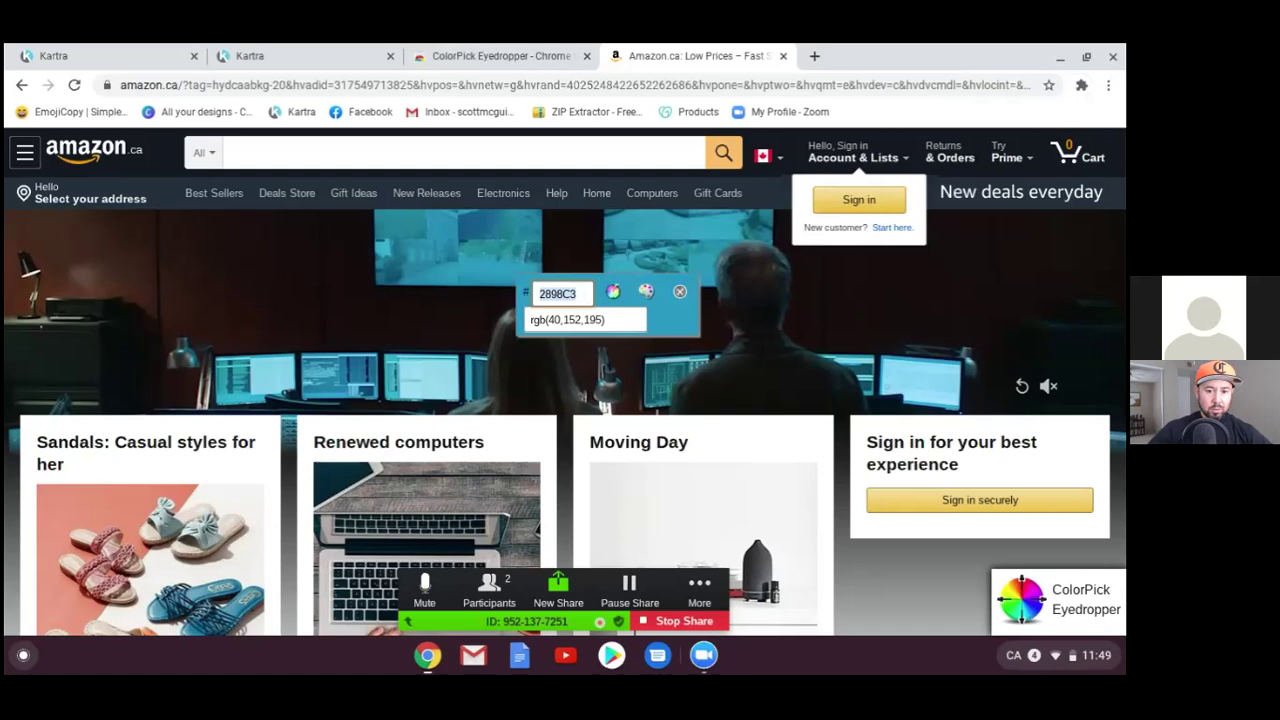
{"action": "left_click", "coordinate": [680, 292]}
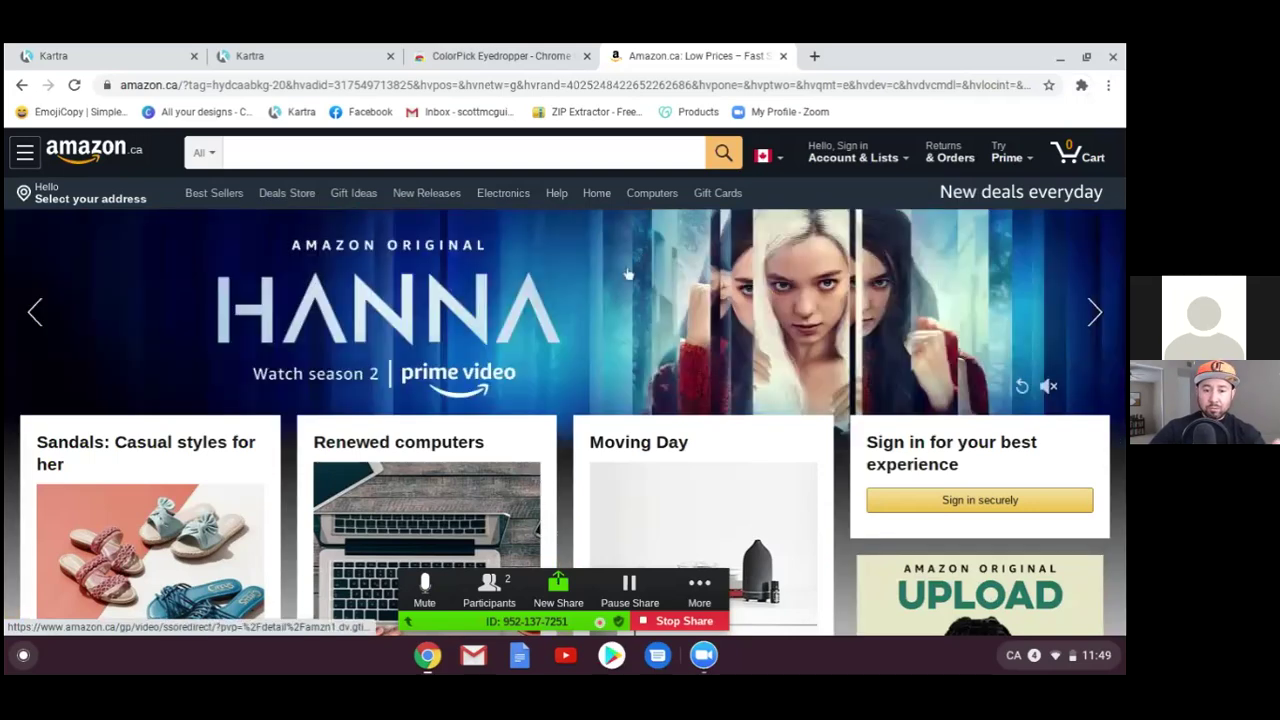
Step: Switch back to the Kartra page editor showing the pop-up form's button configuration
{"action": "left_click", "coordinate": [104, 59]}
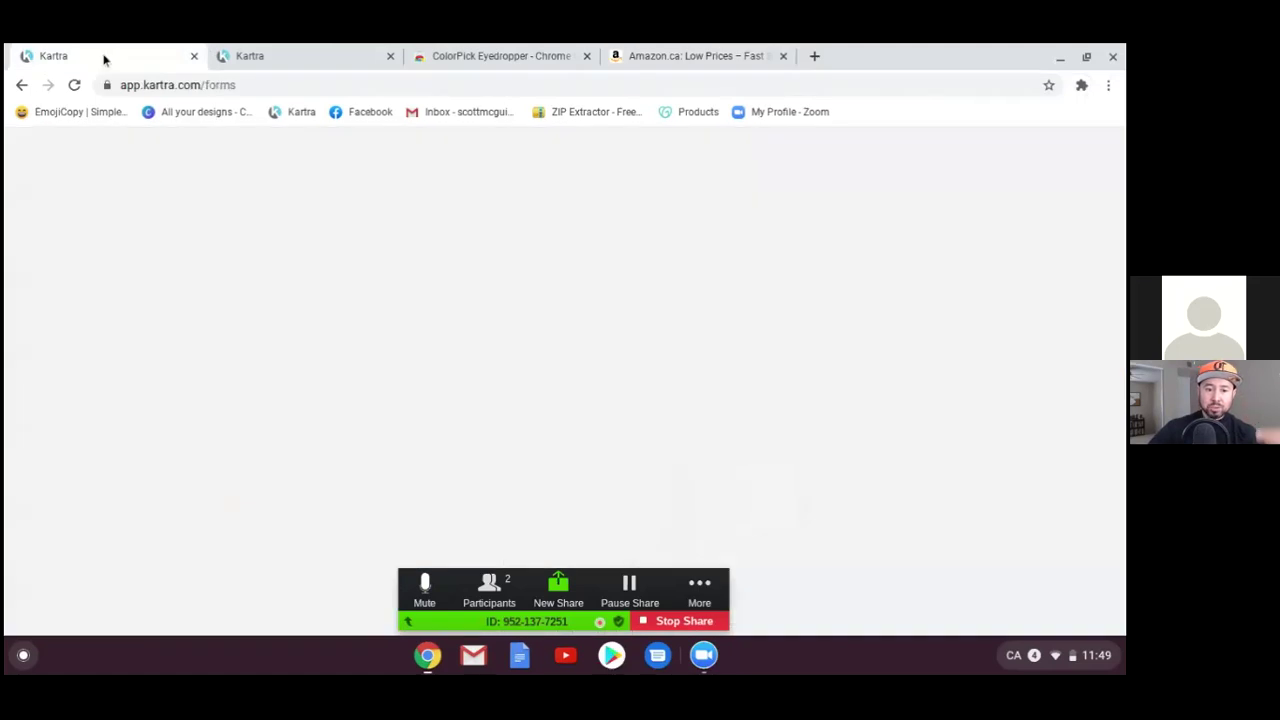
{"action": "left_click", "coordinate": [294, 66]}
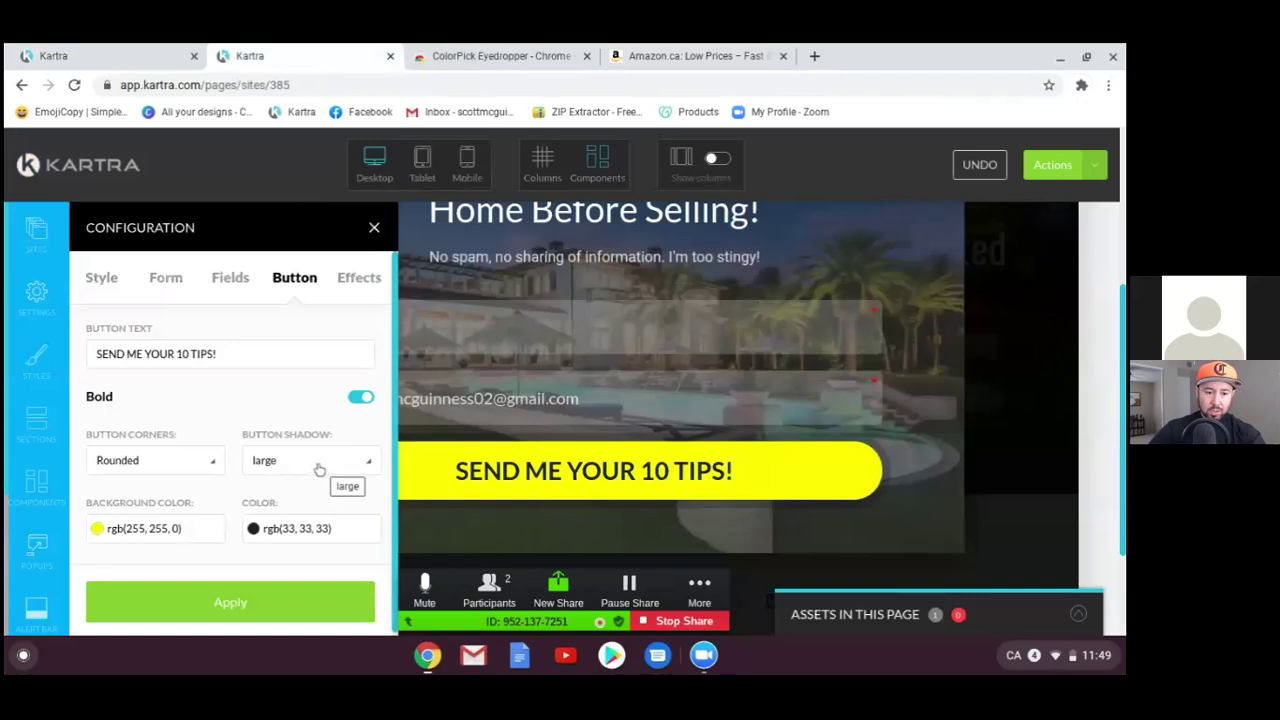
Step: Try rgb(40, 152, 195) as the "SEND ME YOUR 10 TIPS!" button's background color, closing the configuration without applying it
{"action": "left_click", "coordinate": [178, 531]}
{"action": "left_click_drag", "start_coordinate": [182, 530], "coordinate": [110, 530]}
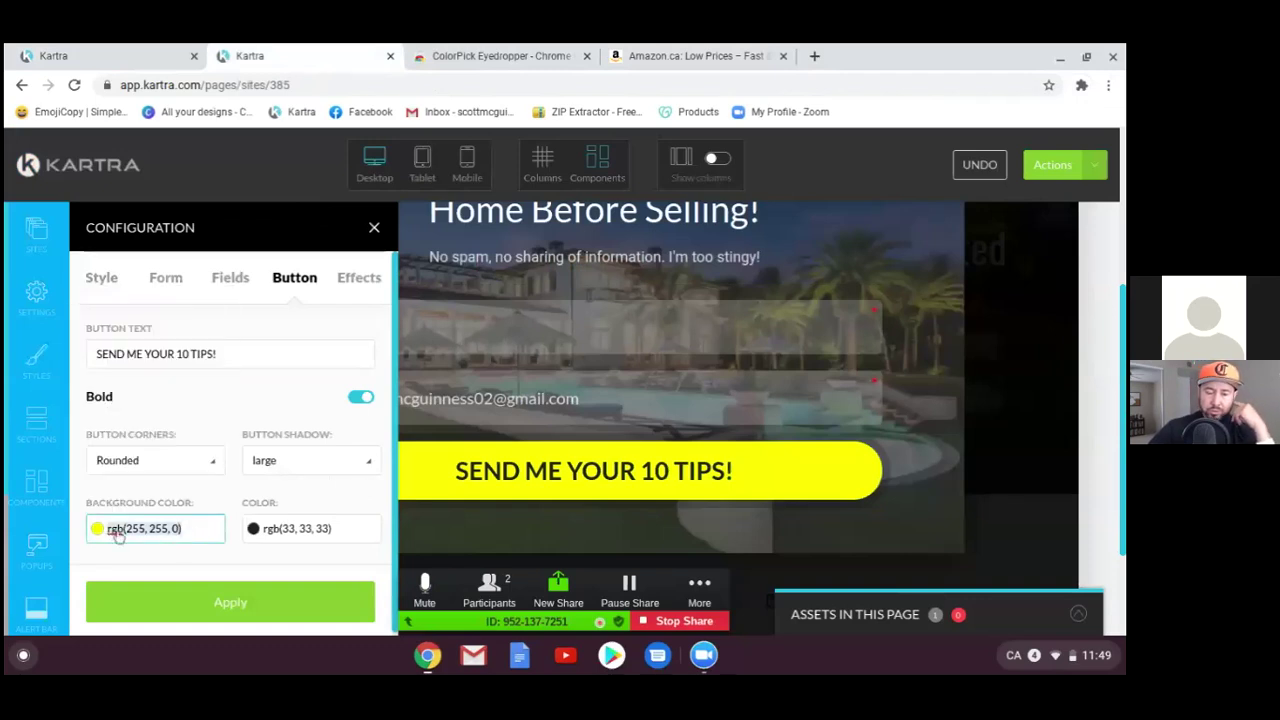
{"action": "type", "text": "rgb(40, 152, 195)"}
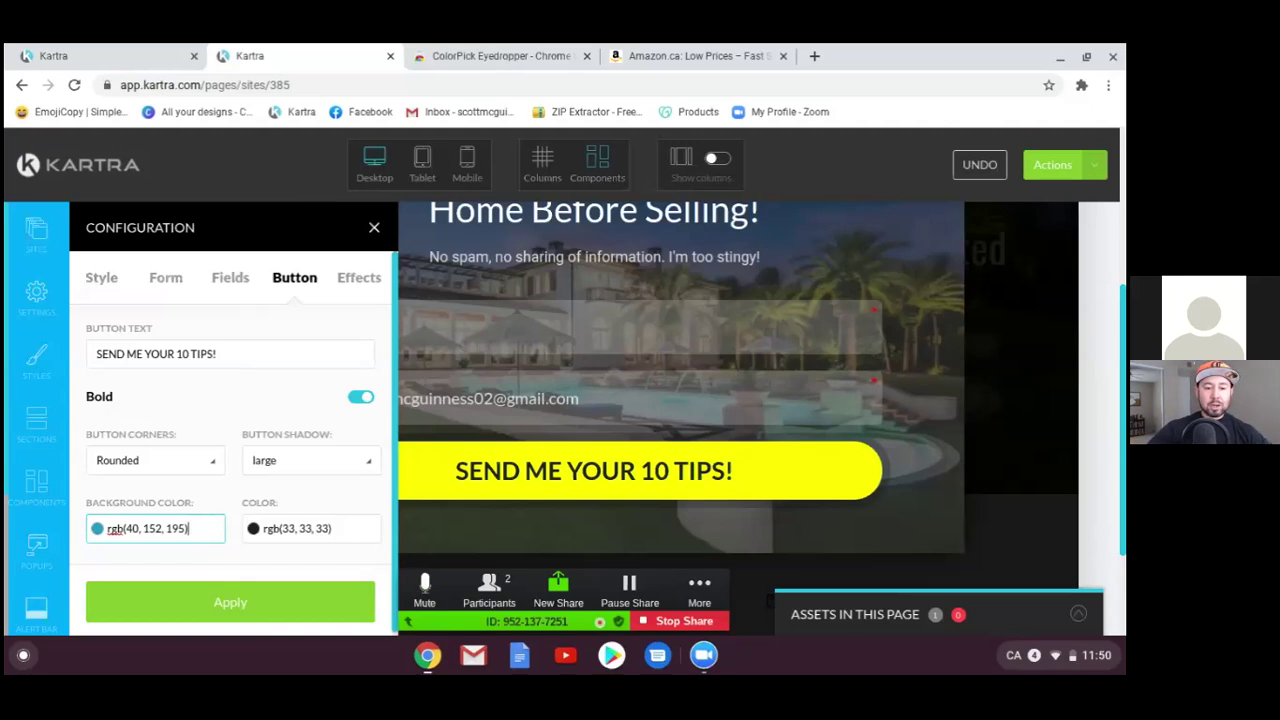
{"action": "left_click", "coordinate": [374, 230]}
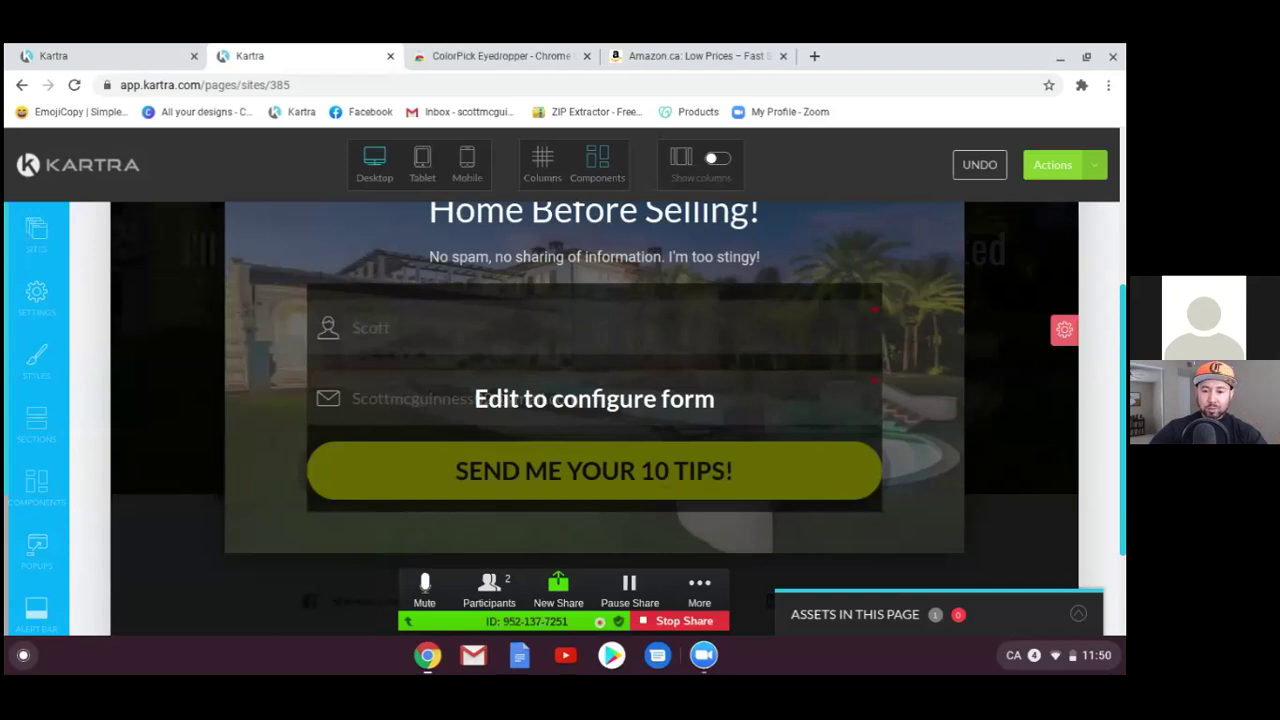
Step: Save the "Free Seller Guide" pop-up block to favorites and dismiss the saving message
{"action": "scroll", "coordinate": [240, 356], "scroll_direction": "up", "scroll_amount": 3}
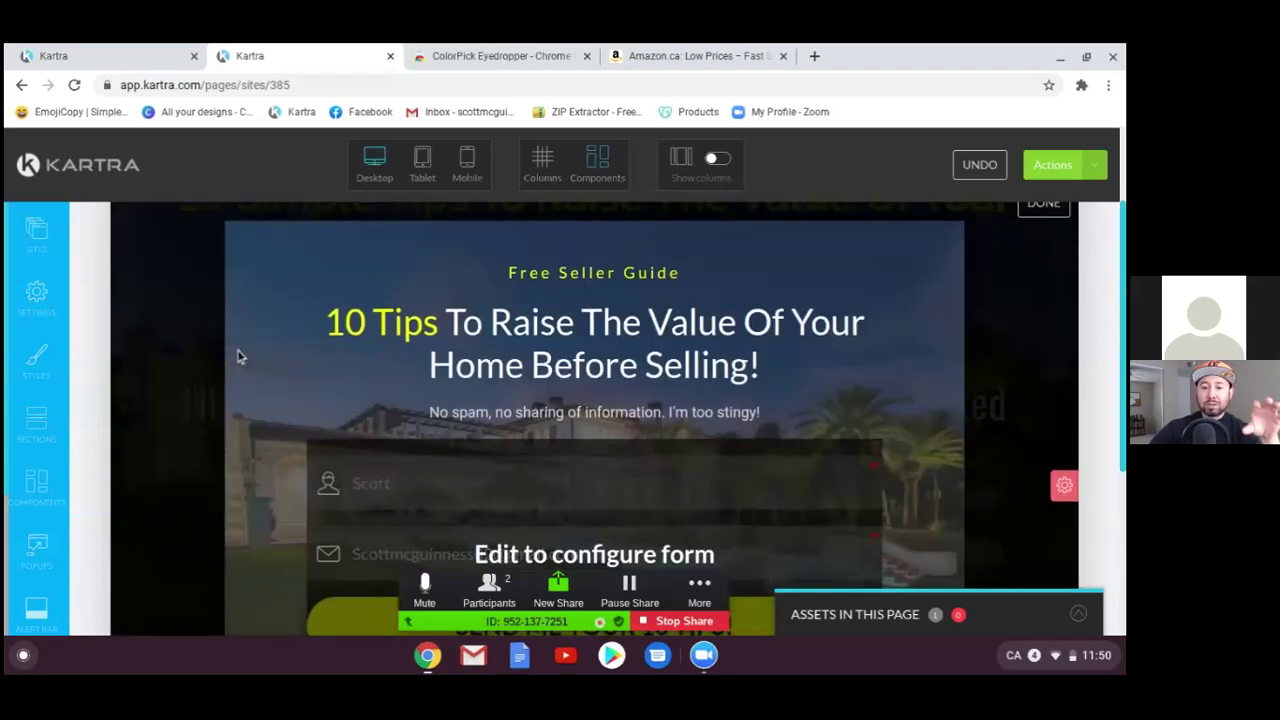
{"action": "scroll", "coordinate": [240, 356], "scroll_direction": "down", "scroll_amount": 1}
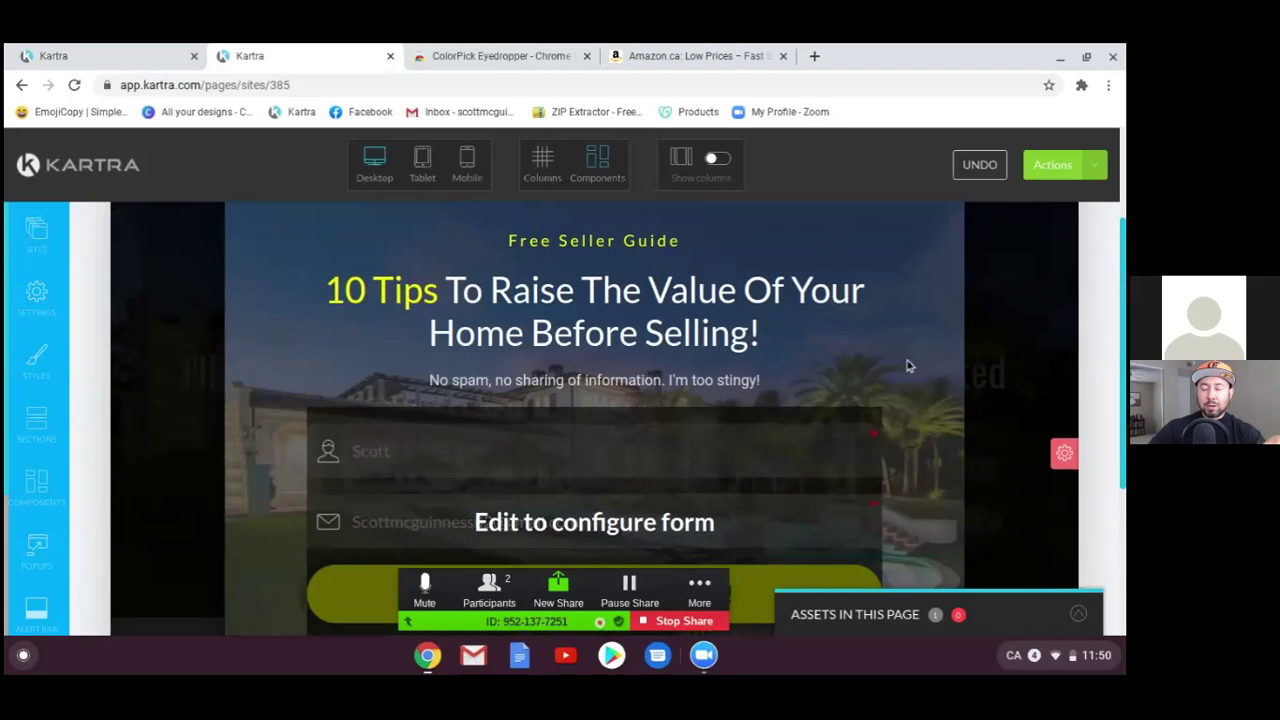
{"action": "scroll", "coordinate": [172, 424], "scroll_direction": "down", "scroll_amount": 1}
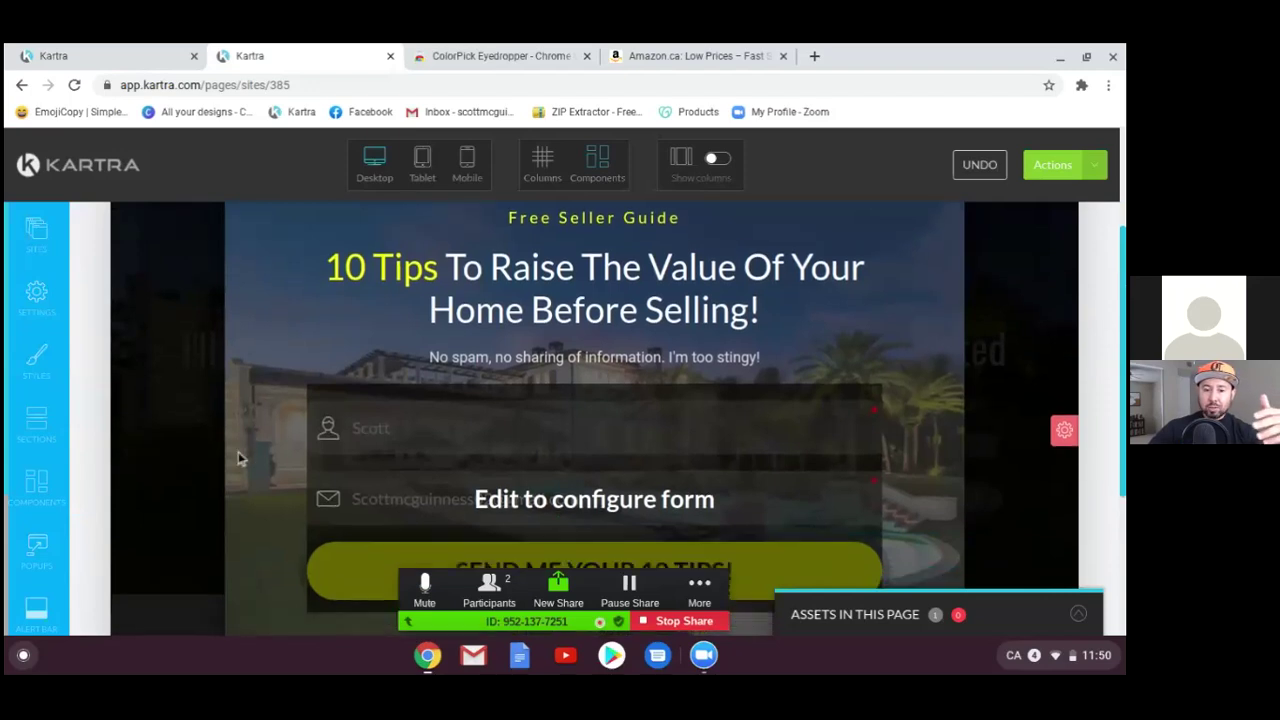
{"action": "scroll", "coordinate": [238, 458], "scroll_direction": "down", "scroll_amount": 1}
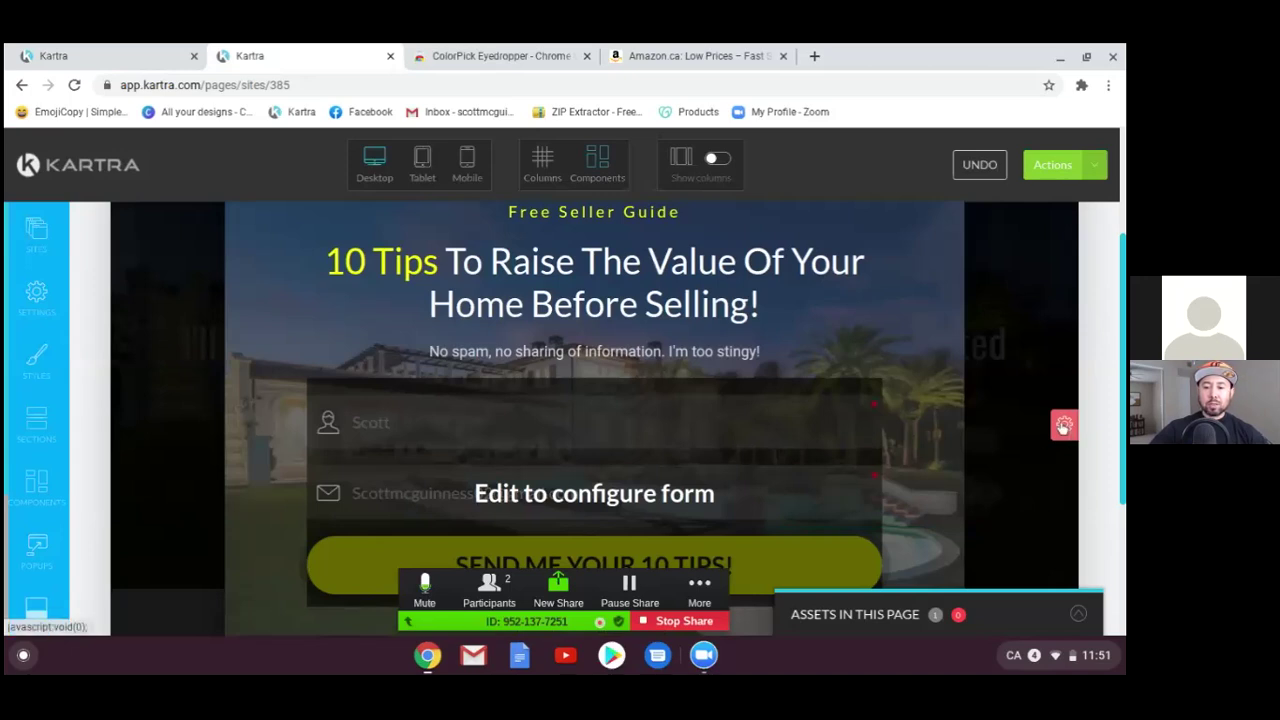
{"action": "left_click", "coordinate": [1065, 428]}
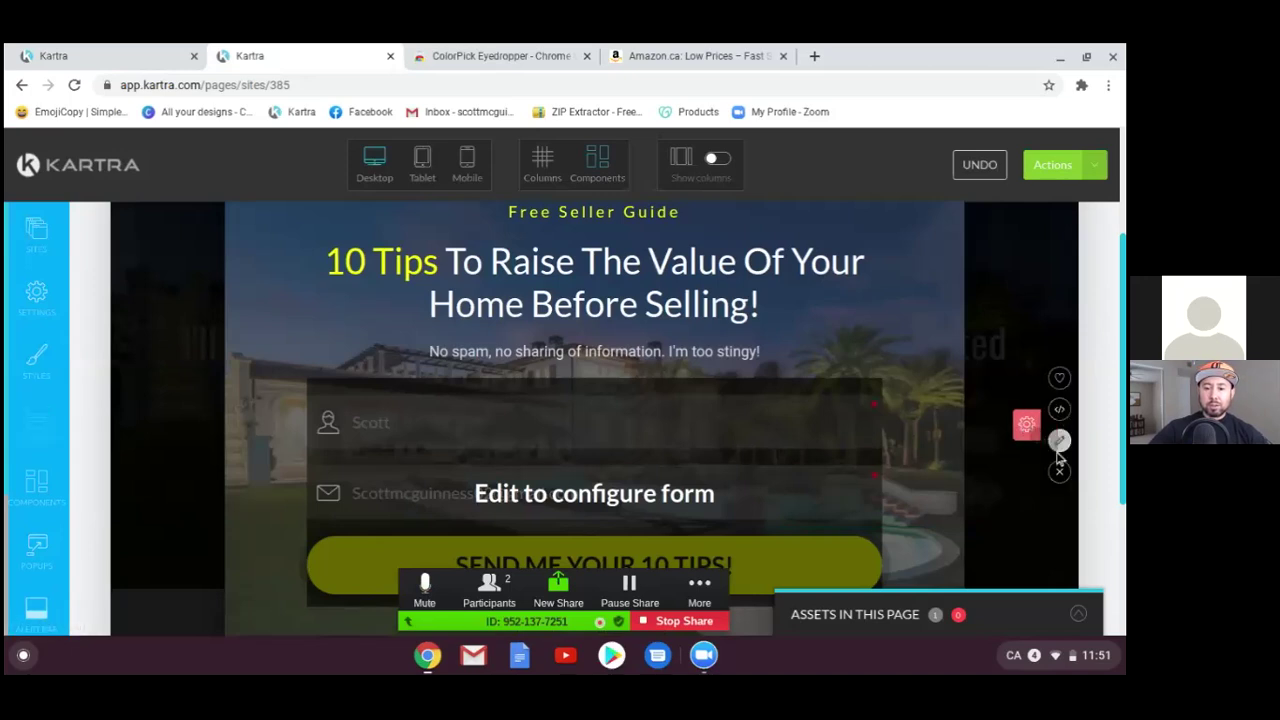
{"action": "left_click", "coordinate": [1060, 380]}
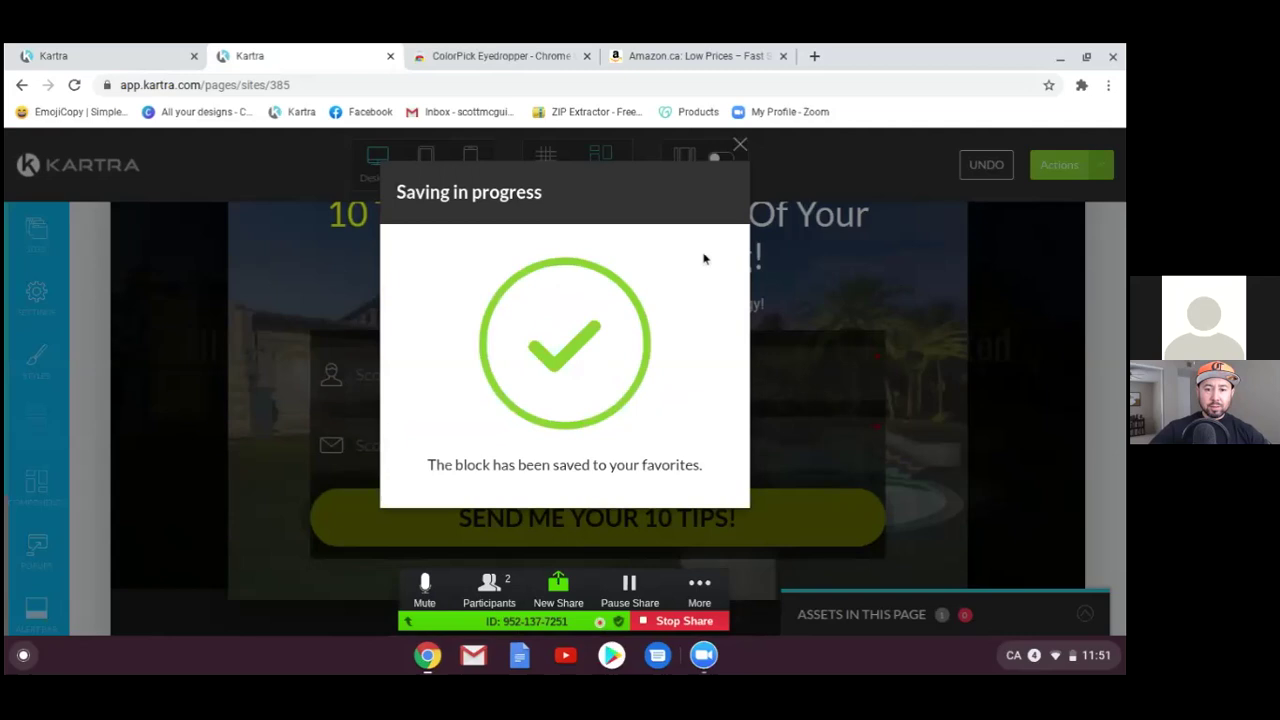
{"action": "left_click", "coordinate": [741, 146]}
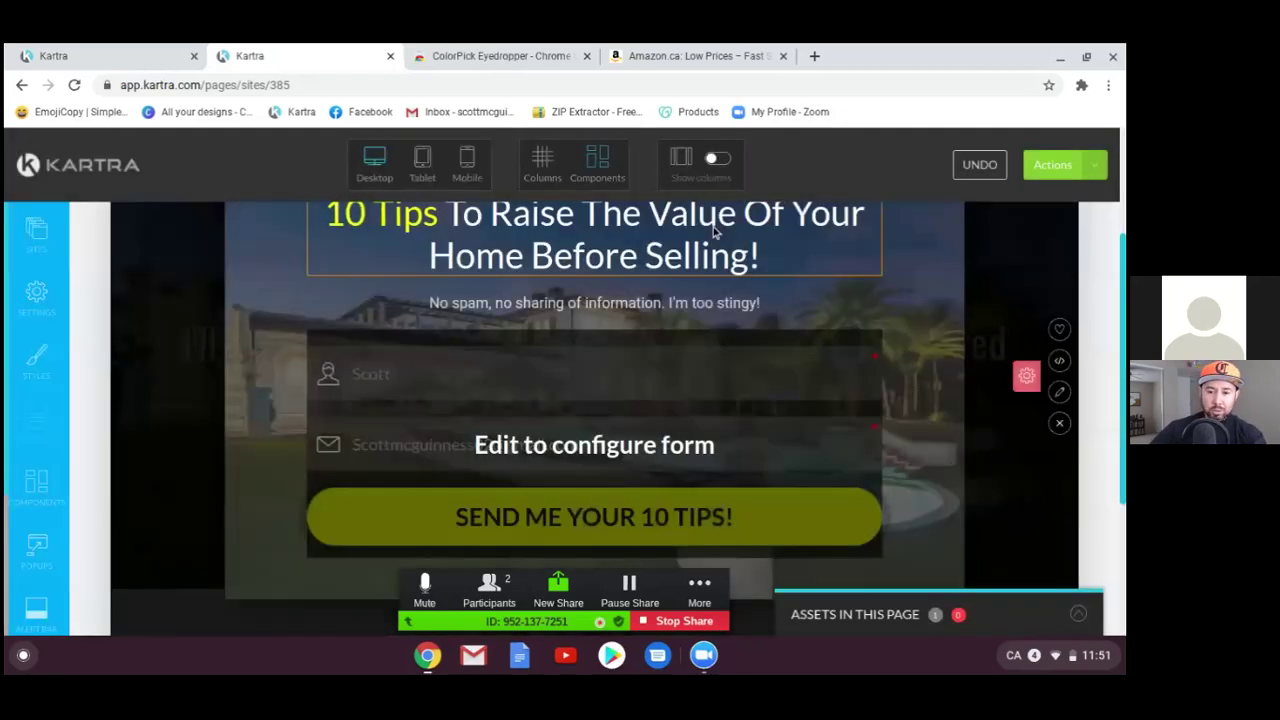
Step: Finish editing the pop-up and look over the opt-in page's headline, text and "Get My 10 Tips Here!" button
{"action": "left_click", "coordinate": [836, 390]}
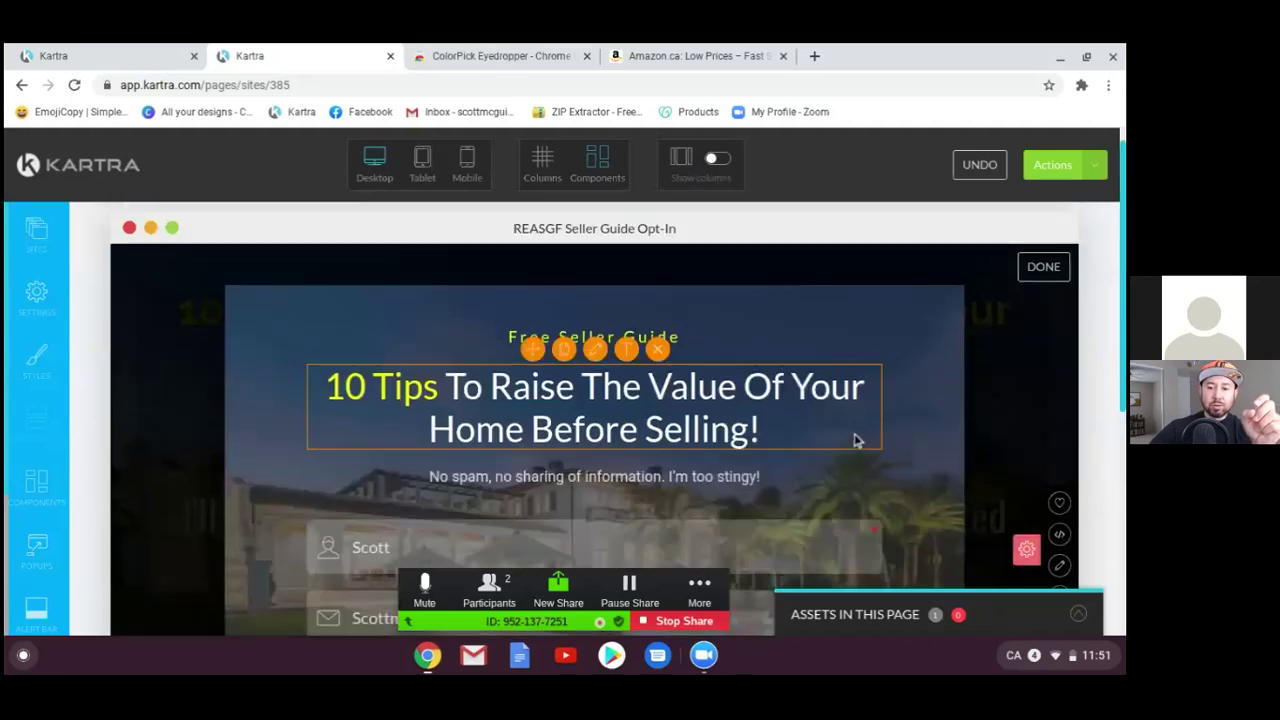
{"action": "left_click", "coordinate": [1024, 278]}
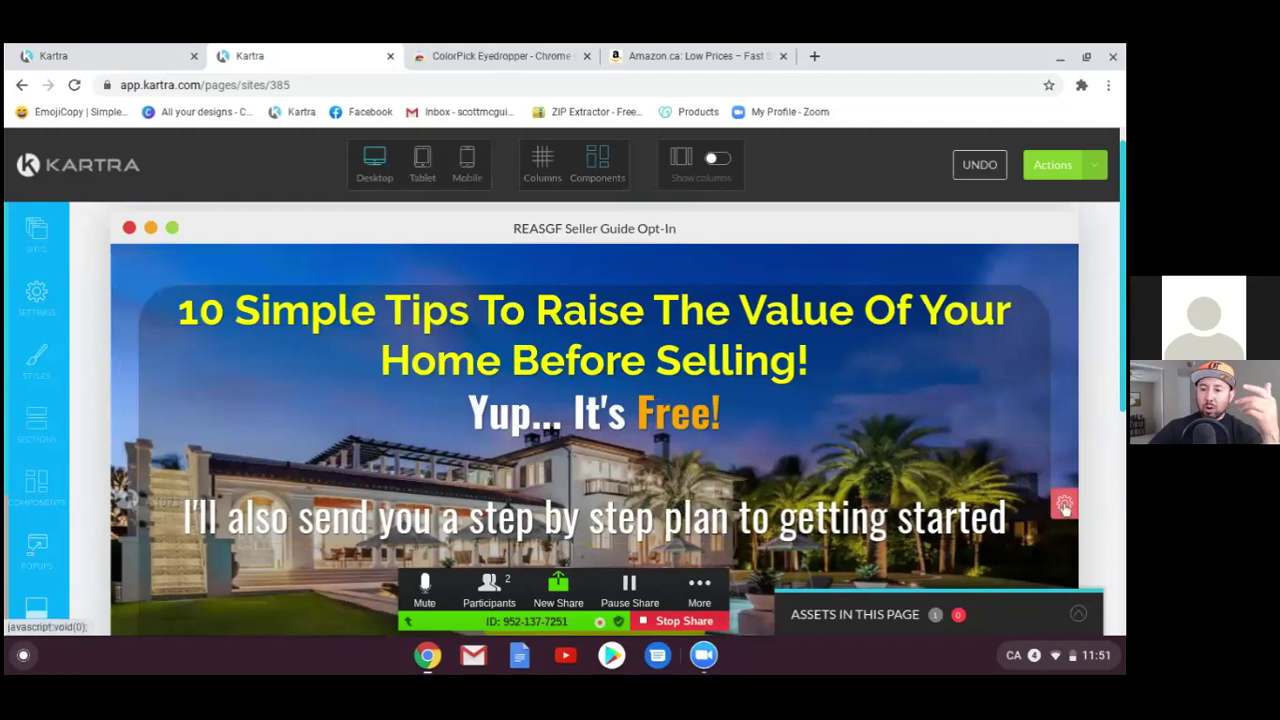
{"action": "scroll", "coordinate": [965, 408], "scroll_direction": "down", "scroll_amount": 1}
{"action": "scroll", "coordinate": [965, 408], "scroll_direction": "down", "scroll_amount": 3}
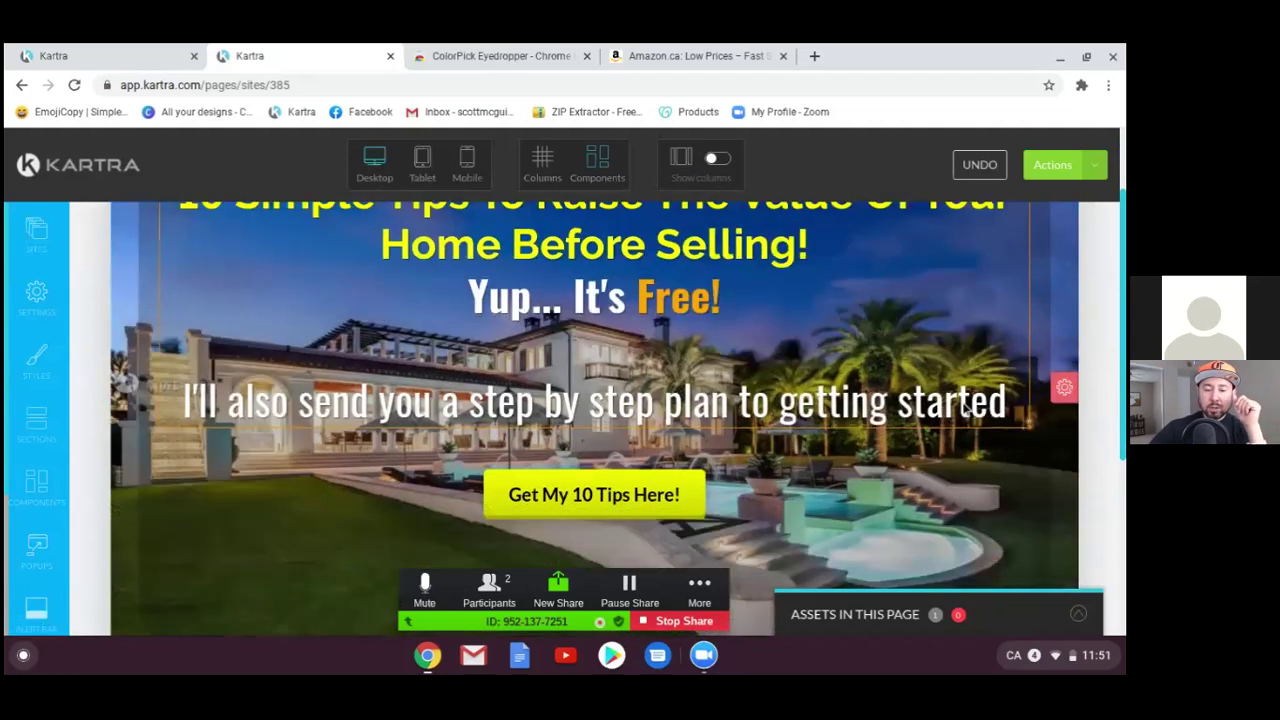
{"action": "scroll", "coordinate": [965, 408], "scroll_direction": "up", "scroll_amount": 3}
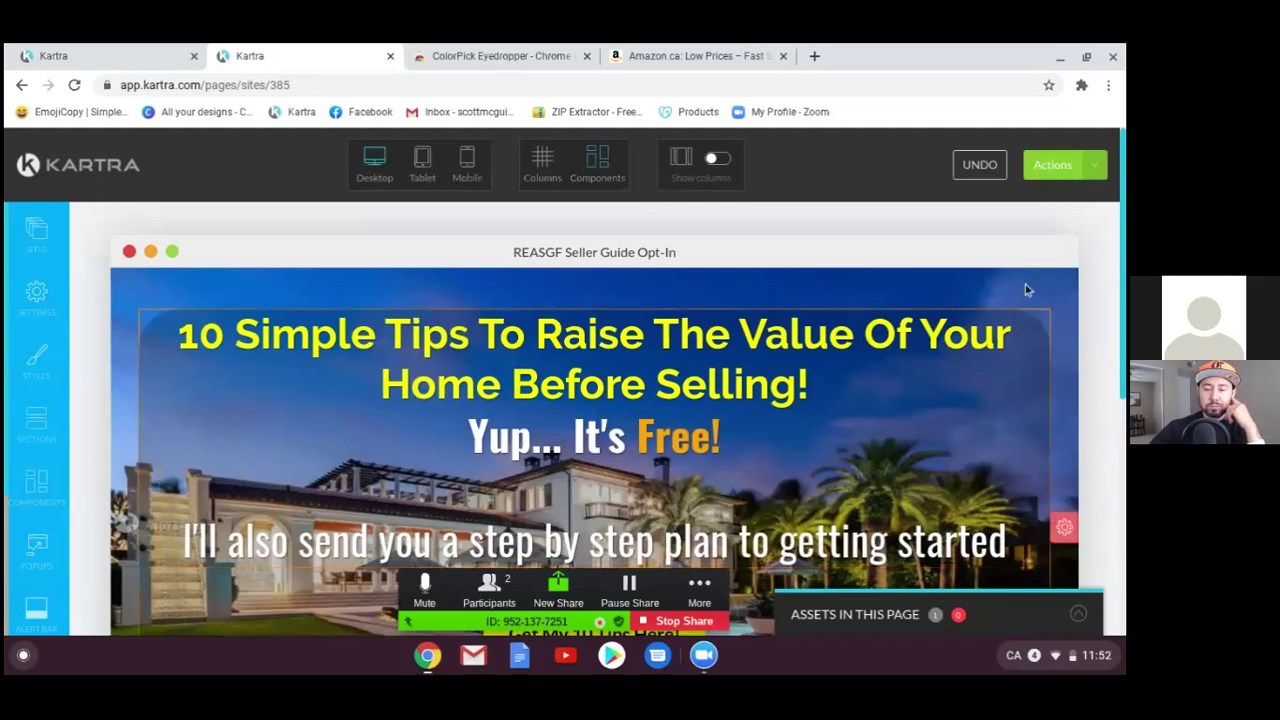
Step: Save the progress of the REASGF Seller Guide Opt-In page and dismiss the saving message
{"action": "left_click", "coordinate": [1098, 168]}
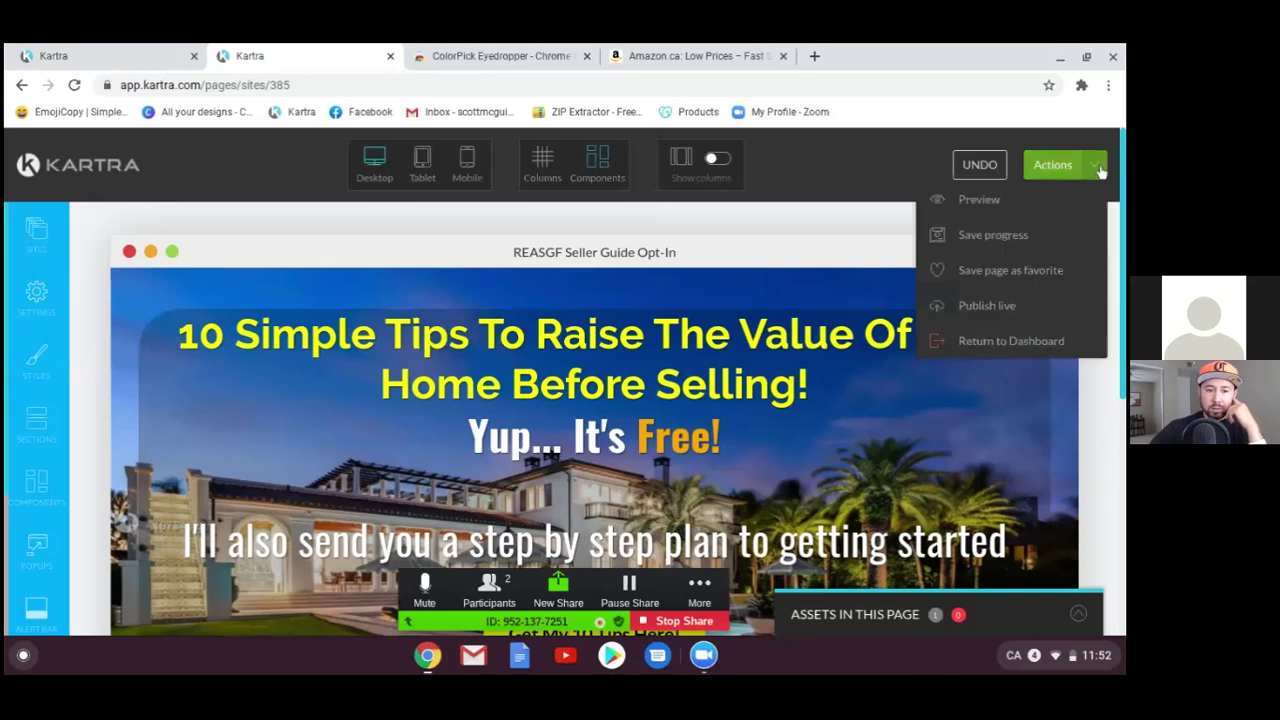
{"action": "left_click", "coordinate": [993, 235]}
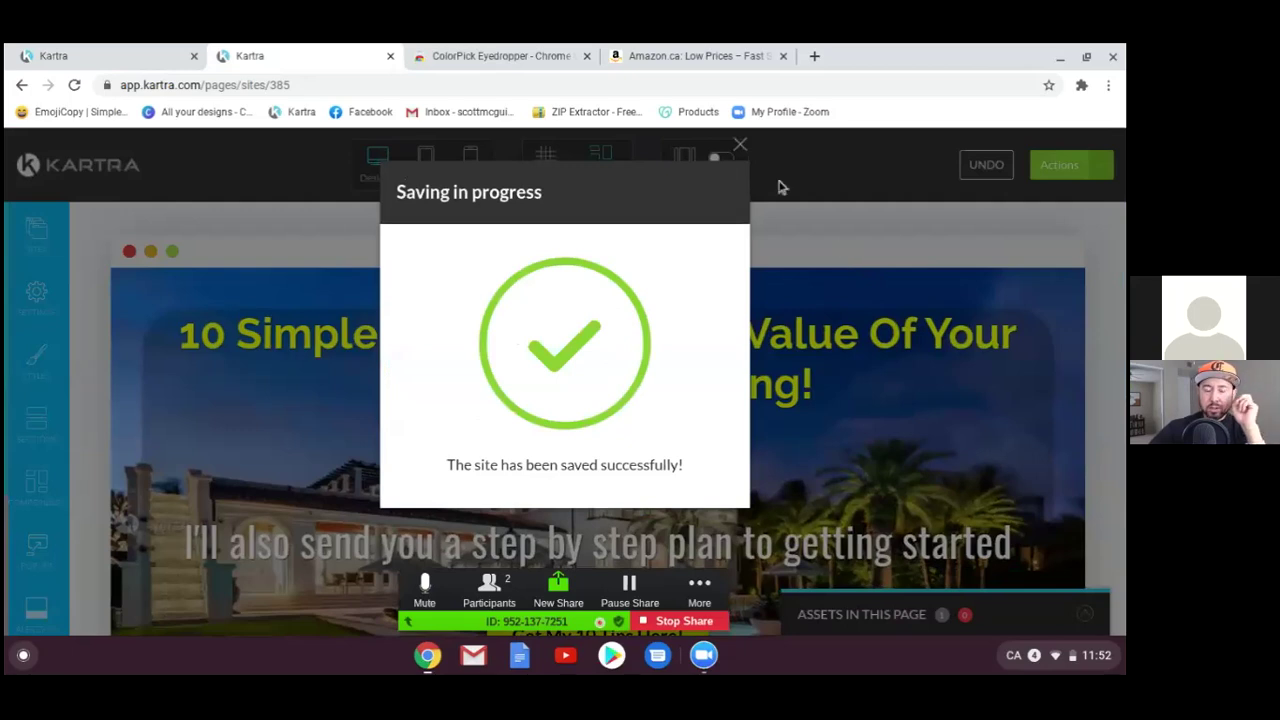
{"action": "left_click", "coordinate": [739, 147]}
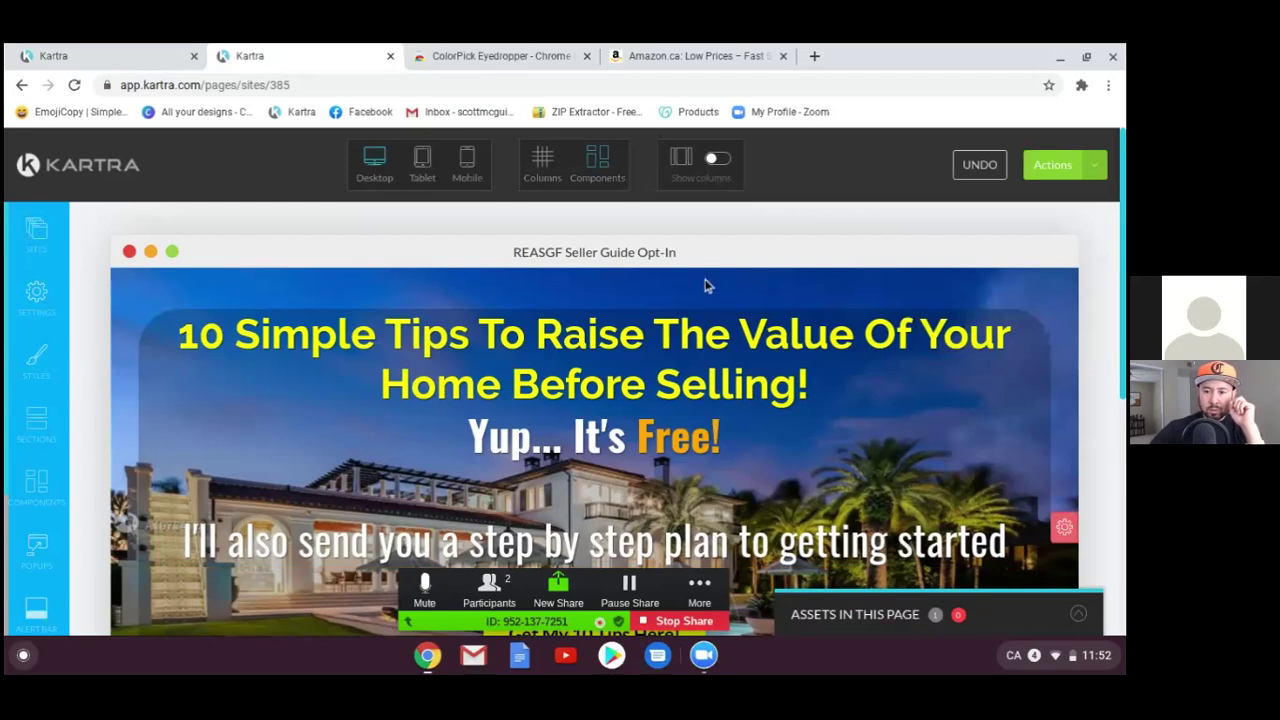
Step: Switch the REASGF Seller Guide Opt-In page to tablet view and look over its layout from start to end
{"action": "left_click", "coordinate": [1100, 175]}
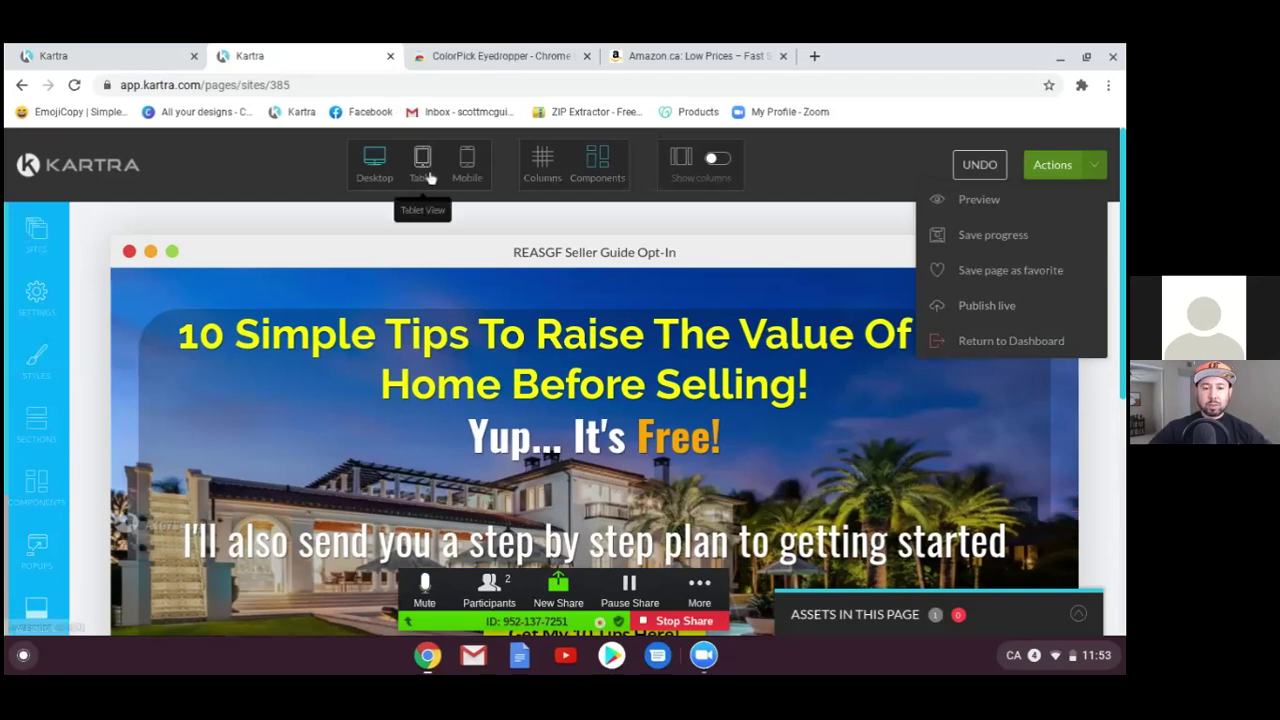
{"action": "left_click", "coordinate": [380, 188]}
{"action": "scroll", "coordinate": [205, 335], "scroll_direction": "down", "scroll_amount": 10}
{"action": "scroll", "coordinate": [215, 338], "scroll_direction": "up", "scroll_amount": 10}
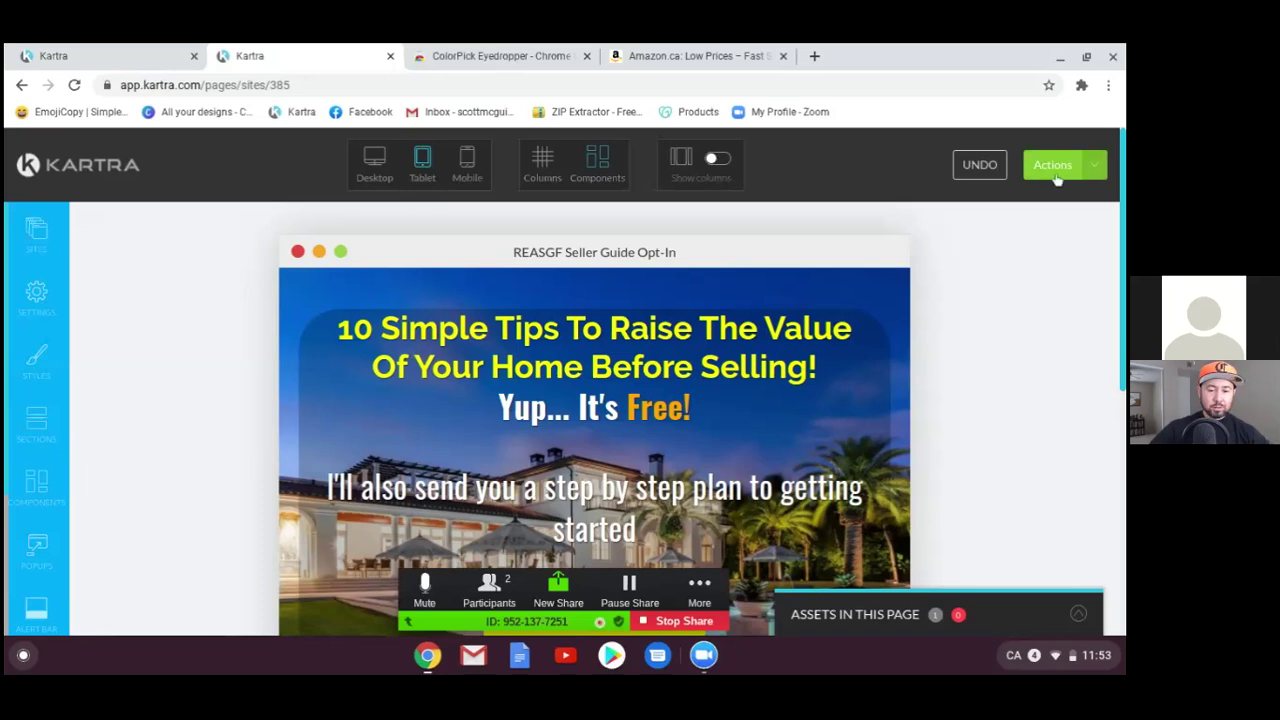
Step: Save the progress of the REASGF Seller Guide Opt-In page and dismiss the saving dialog
{"action": "left_click", "coordinate": [1095, 167]}
{"action": "left_click", "coordinate": [979, 238]}
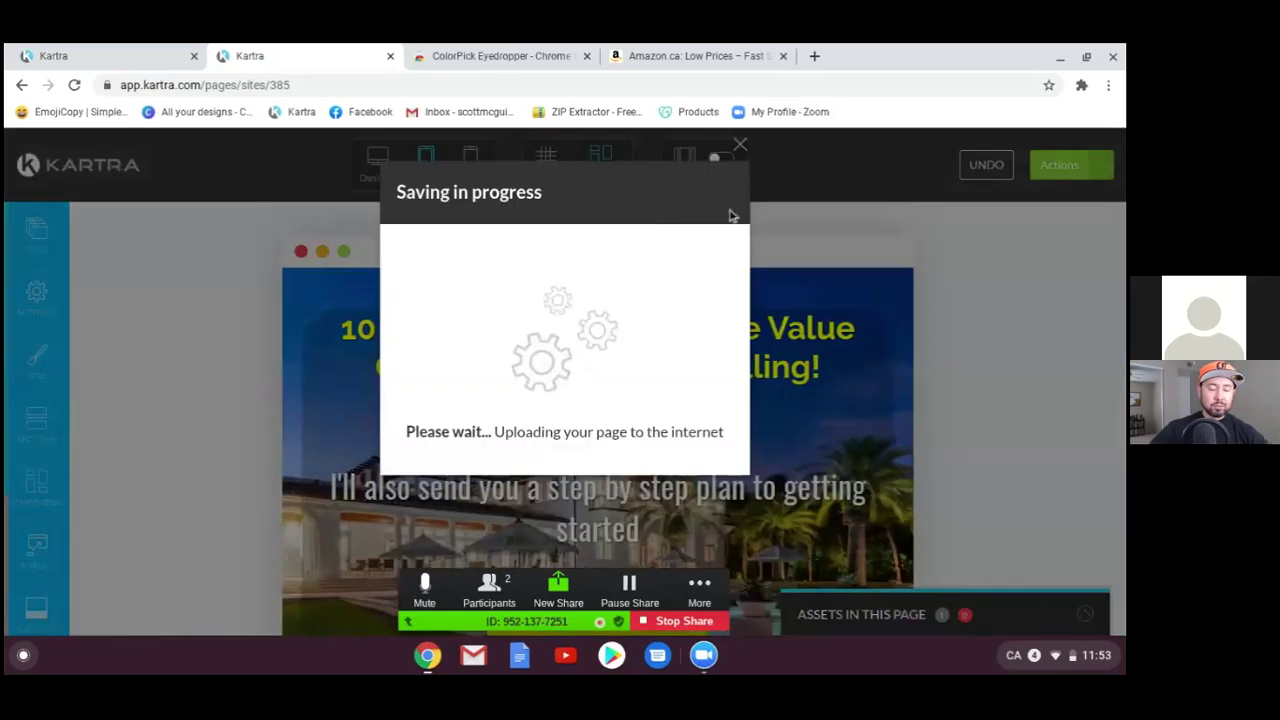
{"action": "left_click", "coordinate": [740, 146]}
Step: Publish the opt-in page live, look at the embed code option and choose to get the page link
{"action": "left_click", "coordinate": [1095, 167]}
{"action": "left_click", "coordinate": [988, 308]}
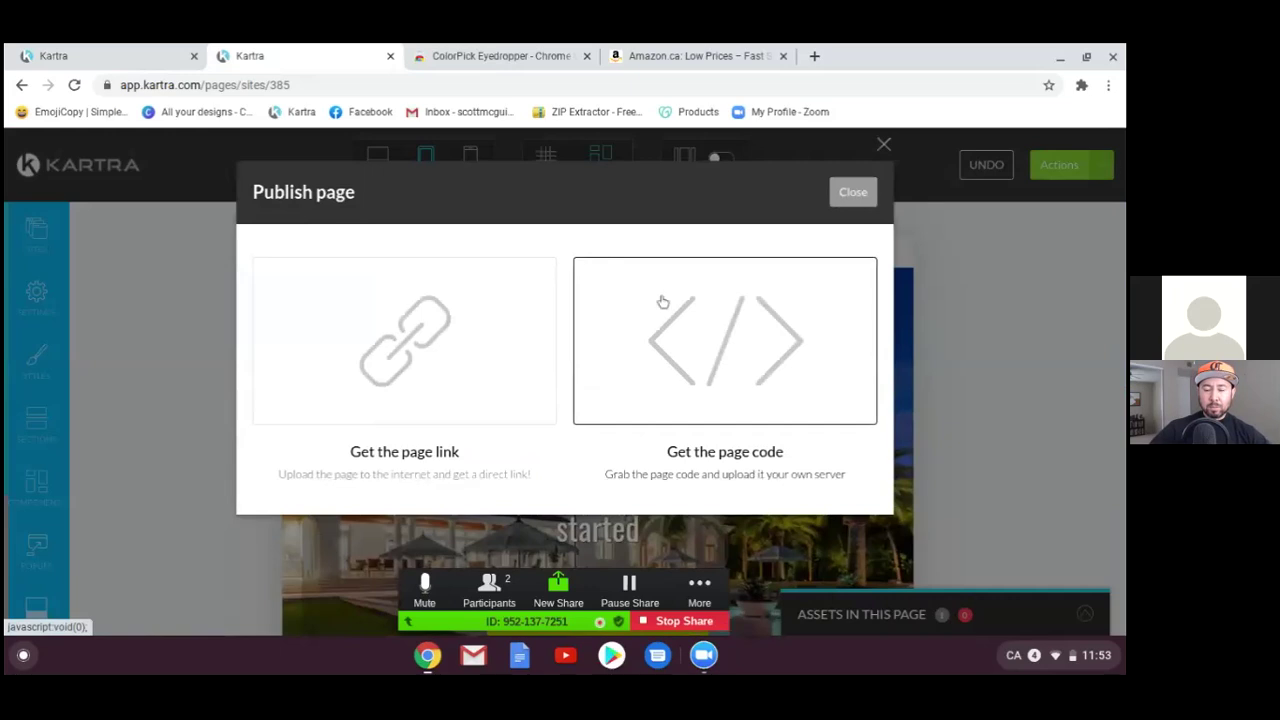
{"action": "left_click", "coordinate": [722, 328]}
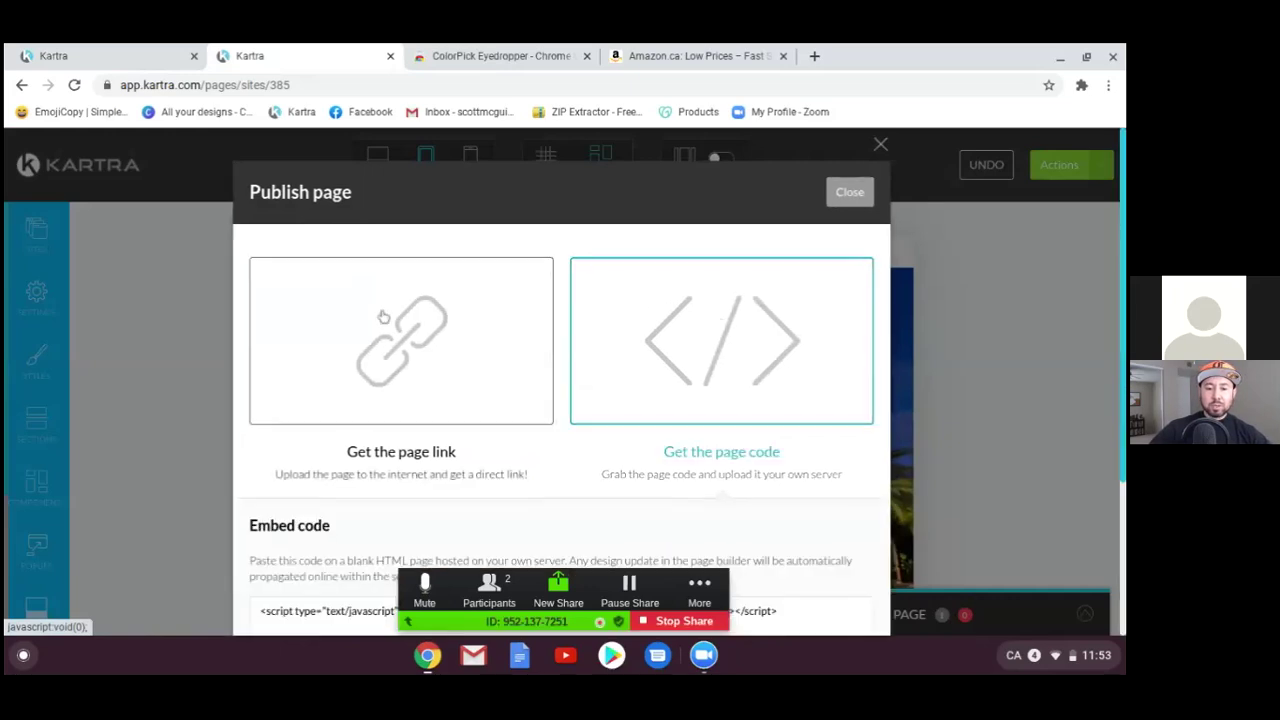
{"action": "left_click", "coordinate": [410, 338]}
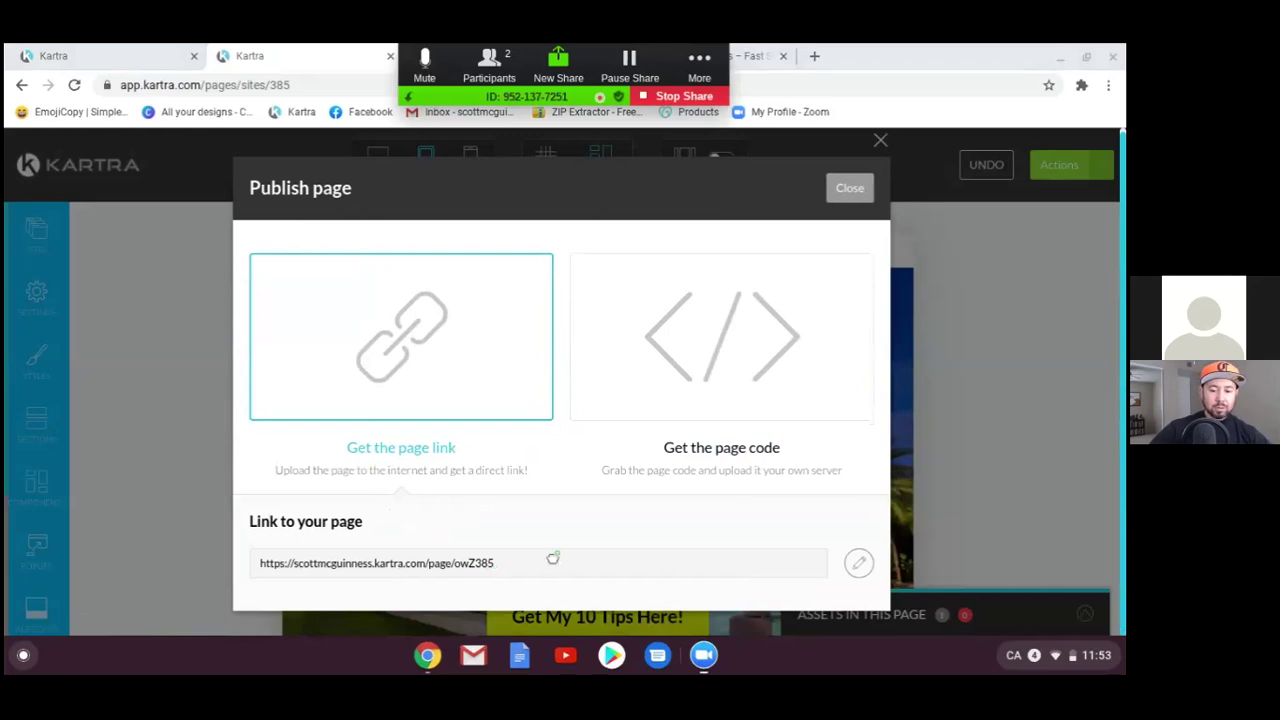
Step: Change the ending of the published page's link to SellerGuide, confirm it and close the publishing dialog
{"action": "left_click", "coordinate": [858, 563]}
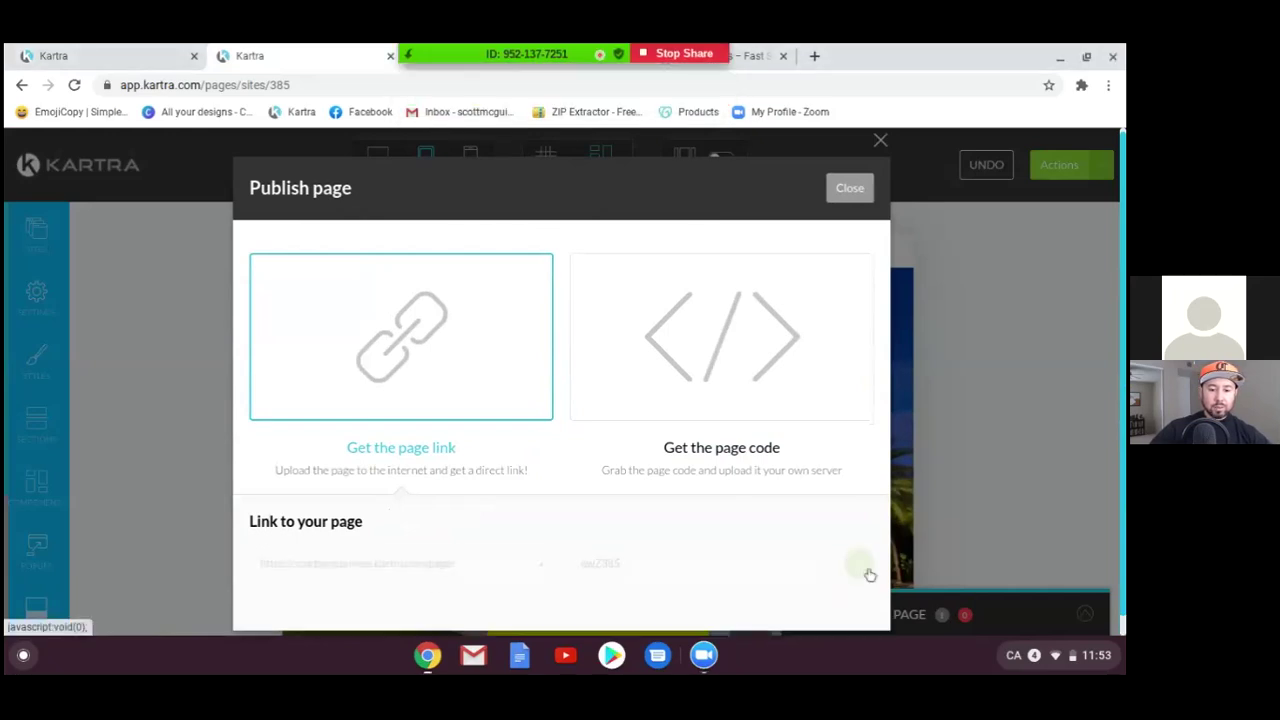
{"action": "left_click", "coordinate": [581, 563]}
{"action": "left_click", "coordinate": [581, 563]}
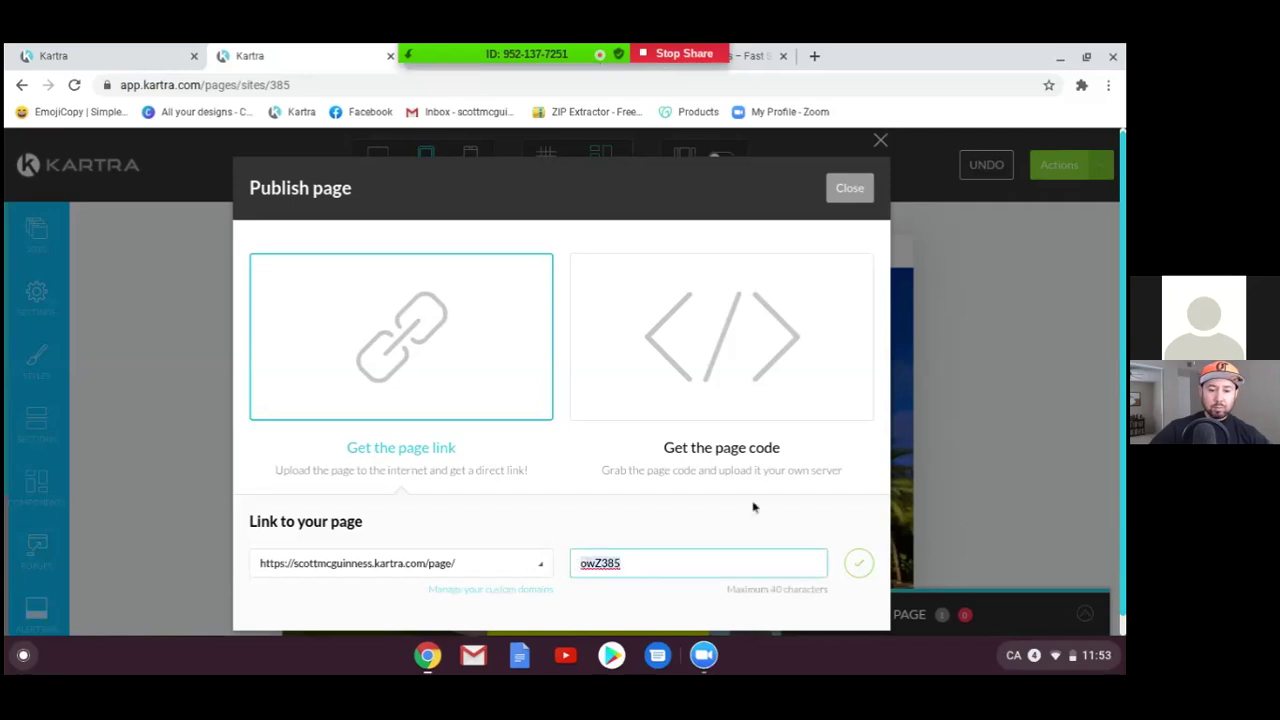
{"action": "type", "text": "SellerGuide"}
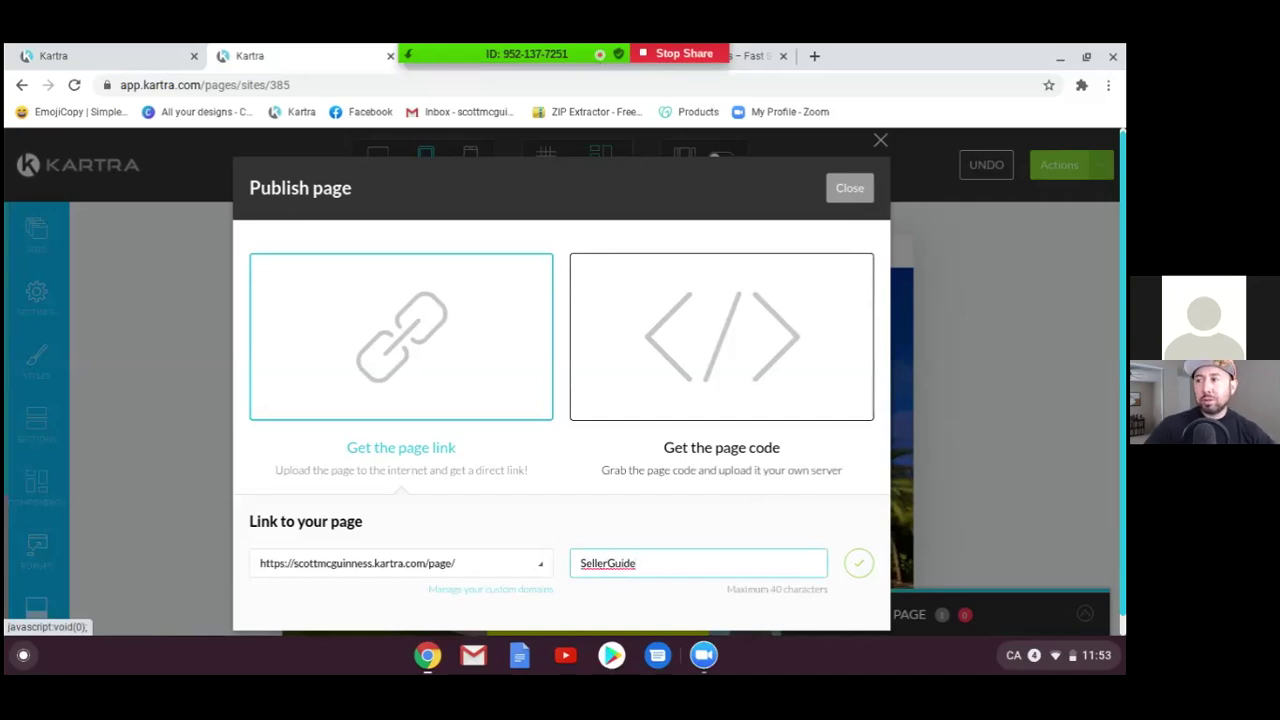
{"action": "left_click", "coordinate": [860, 566]}
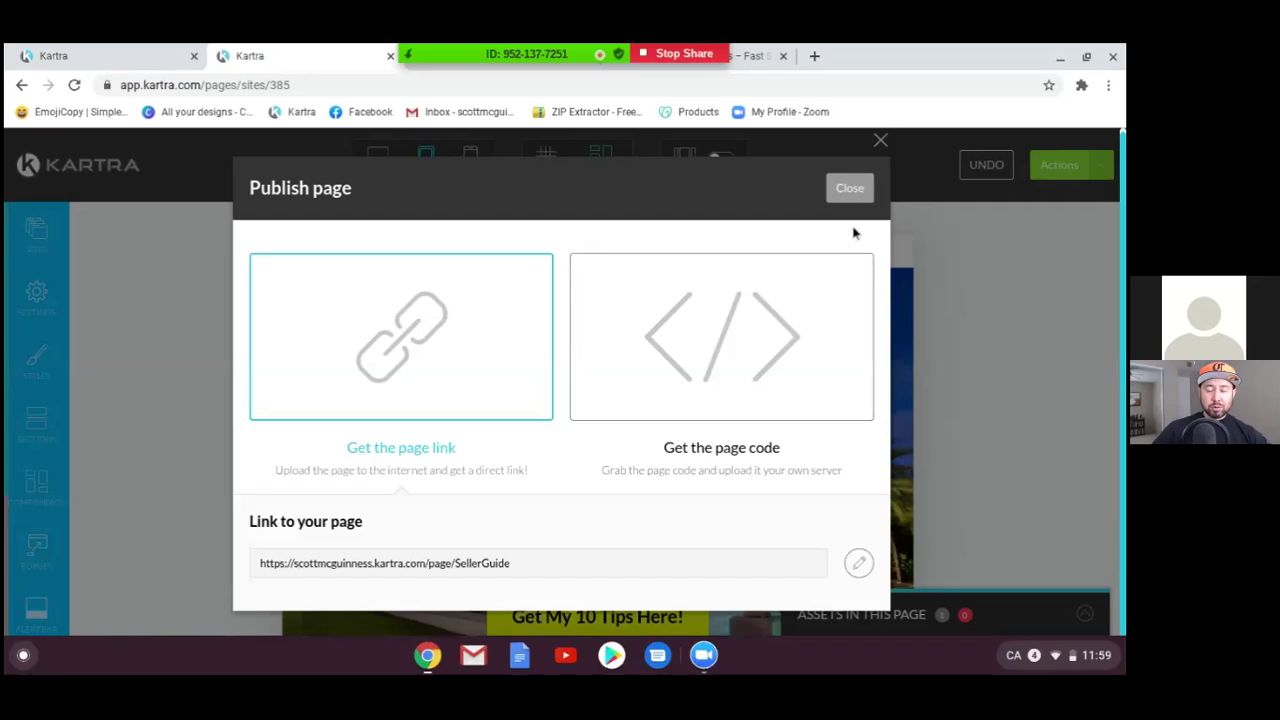
{"action": "left_click", "coordinate": [851, 190]}
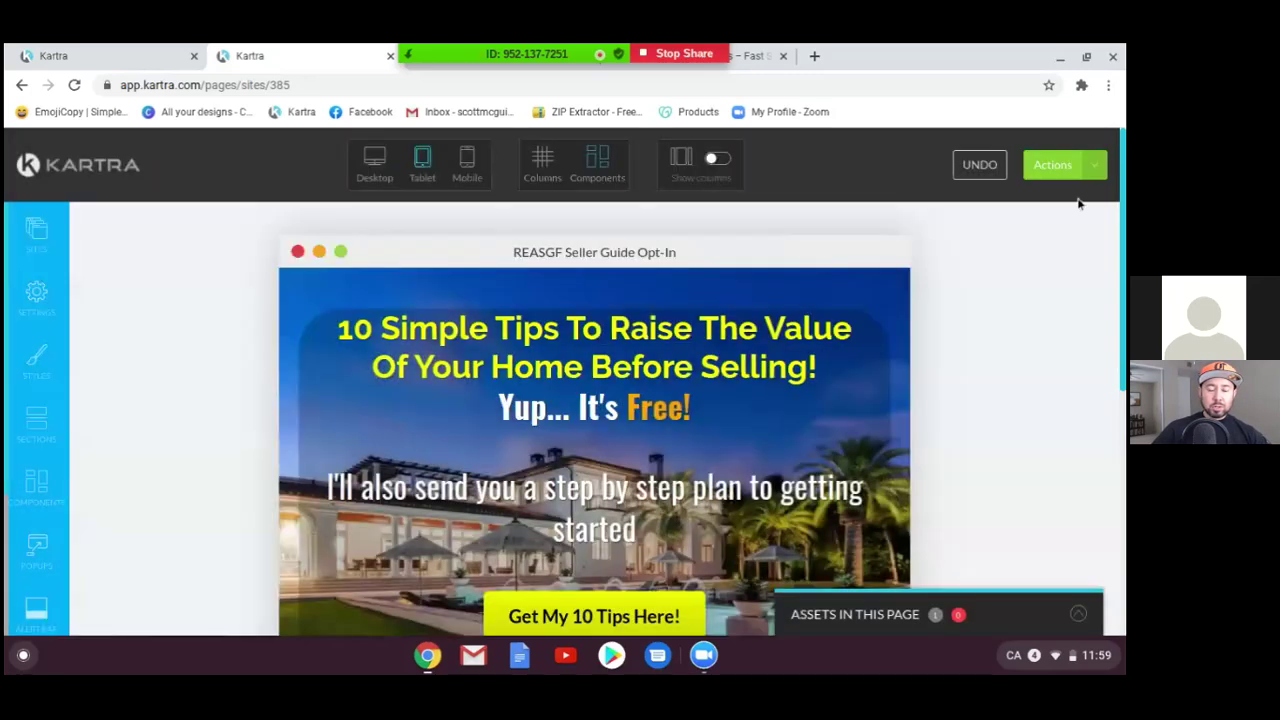
Step: Exit the page builder to the dashboard and open the options of the REASGF Seller Guide Opt-In page
{"action": "left_click", "coordinate": [1095, 172]}
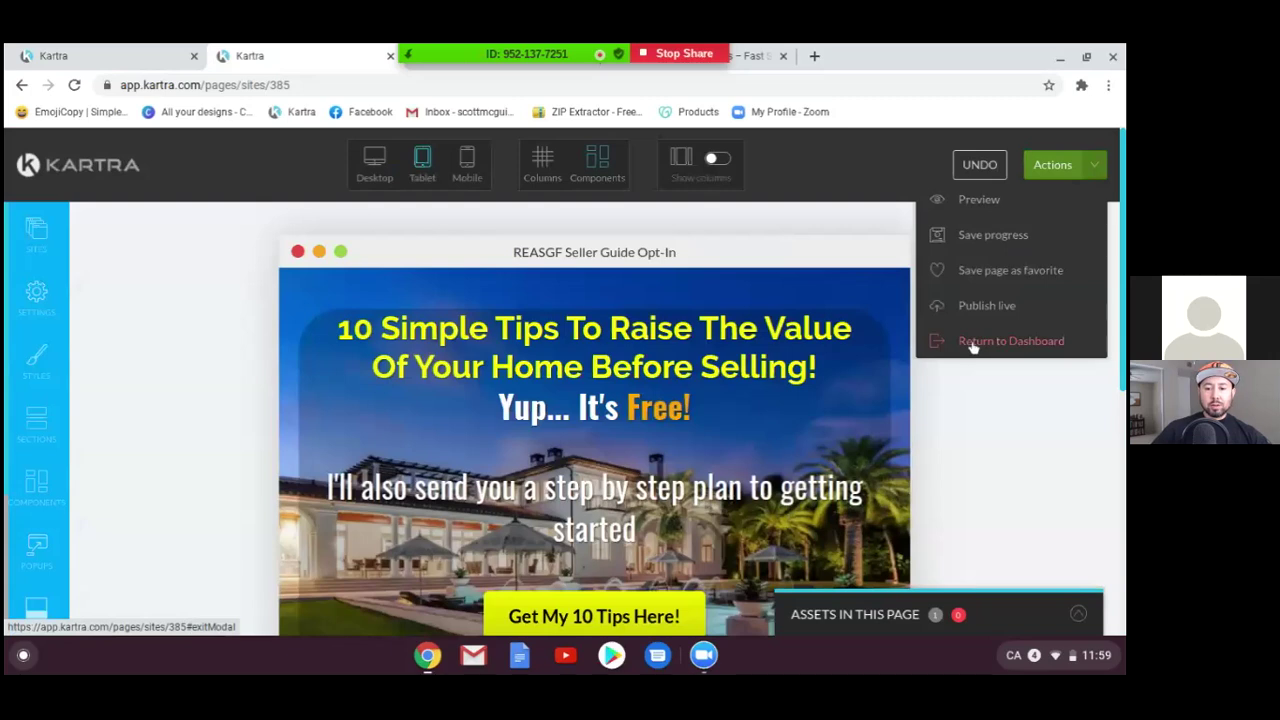
{"action": "left_click", "coordinate": [1011, 341]}
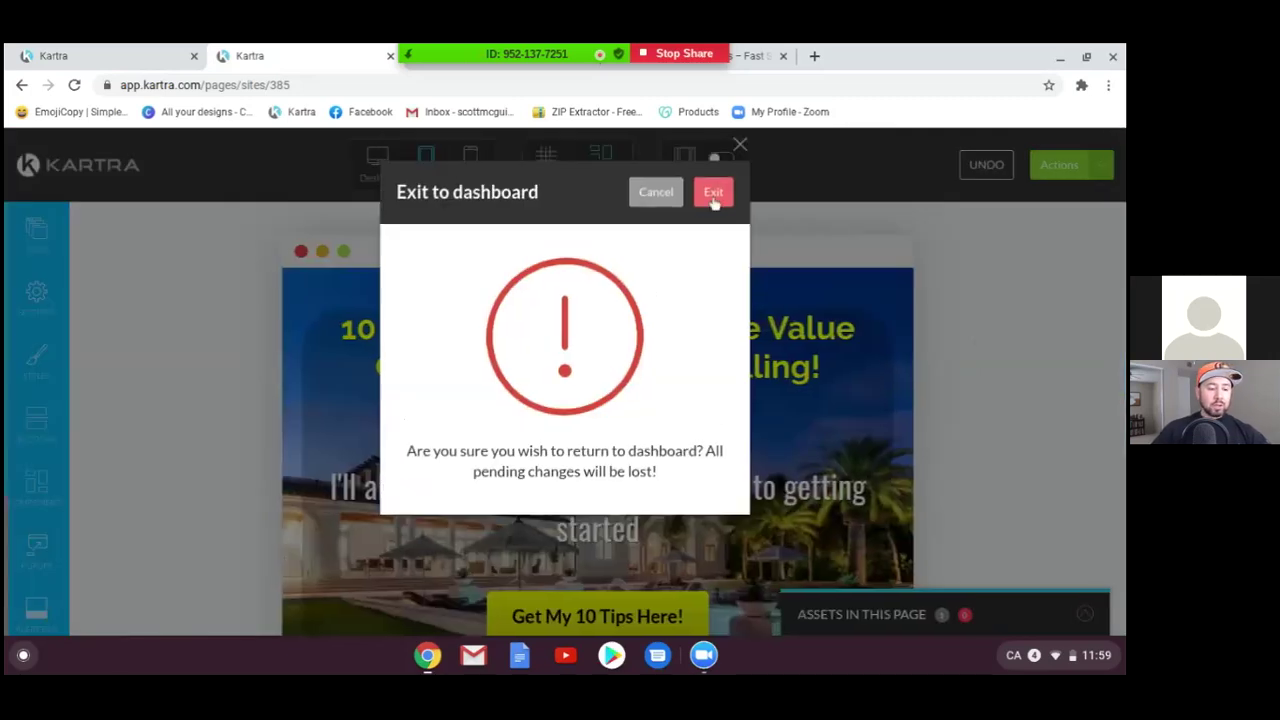
{"action": "left_click", "coordinate": [714, 198]}
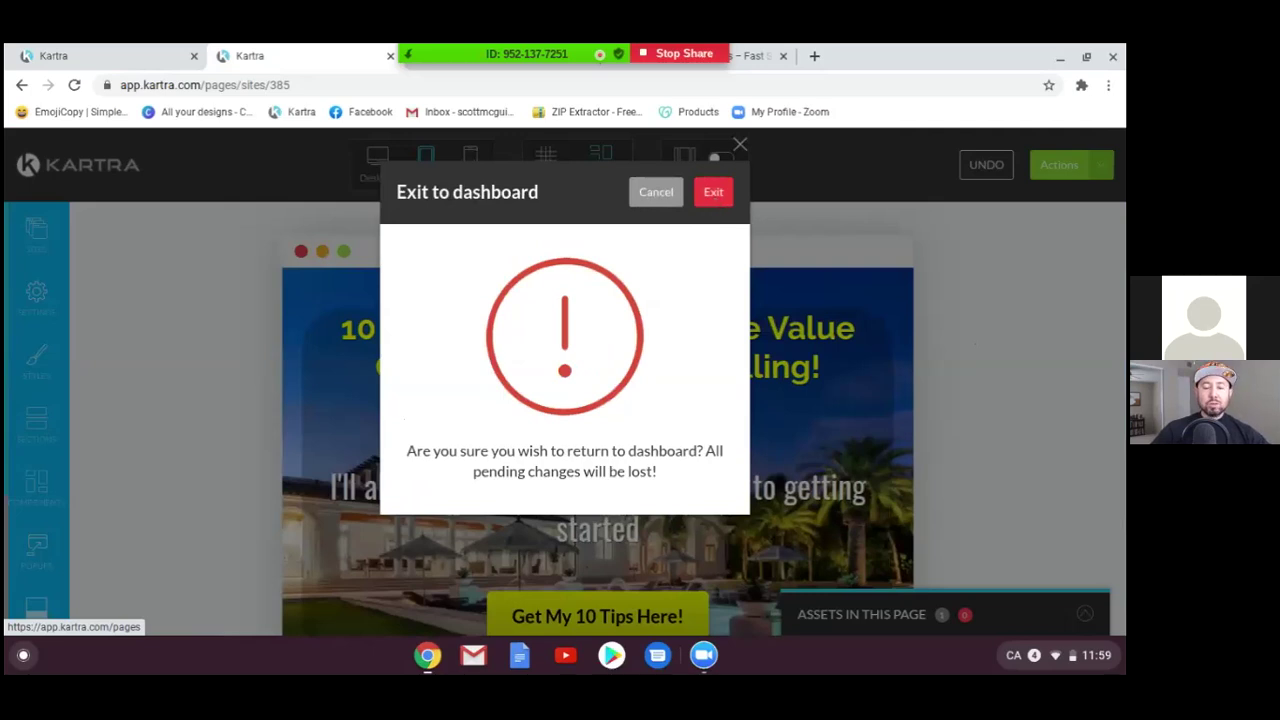
{"action": "left_click", "coordinate": [716, 202]}
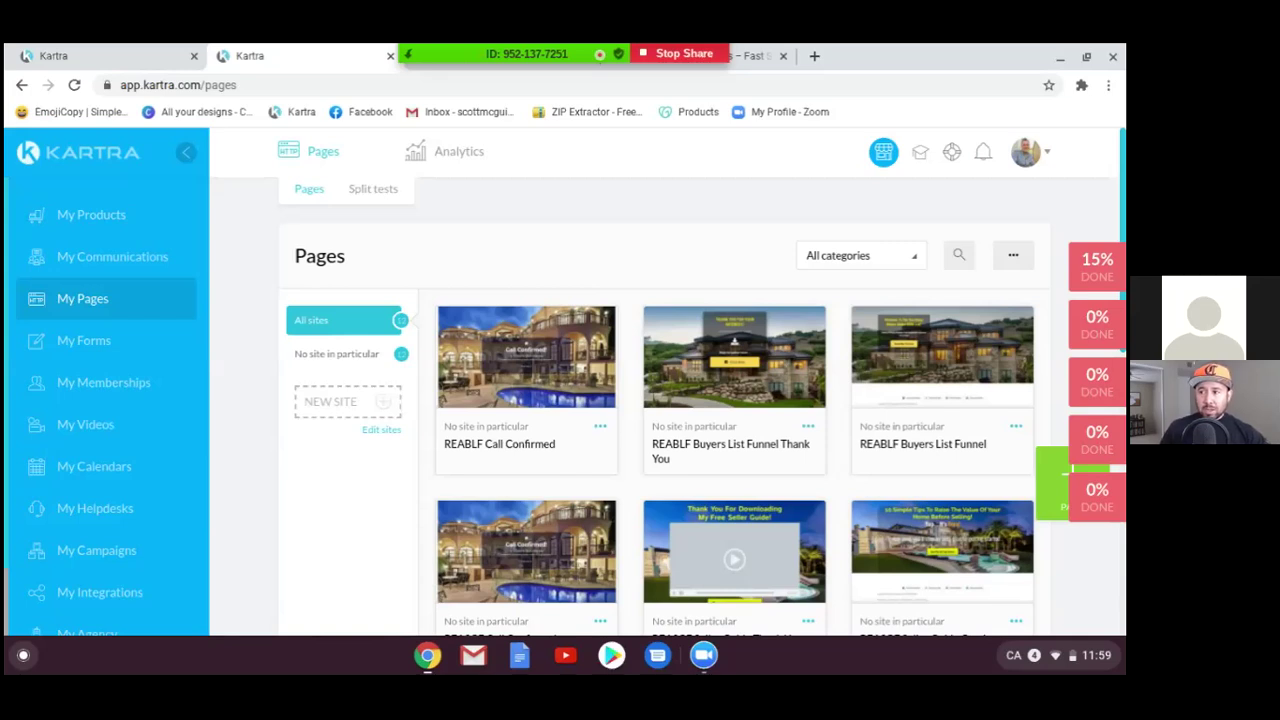
{"action": "scroll", "coordinate": [535, 372], "scroll_direction": "down", "scroll_amount": 3}
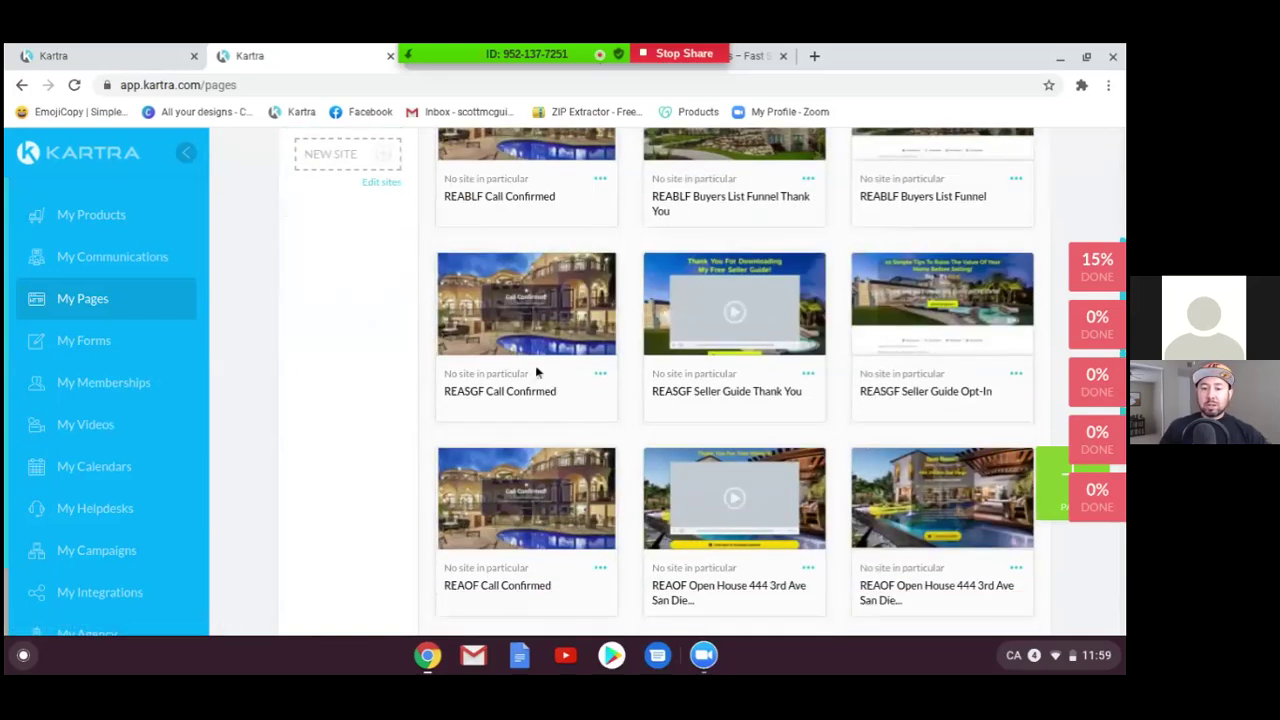
{"action": "left_click", "coordinate": [1016, 376]}
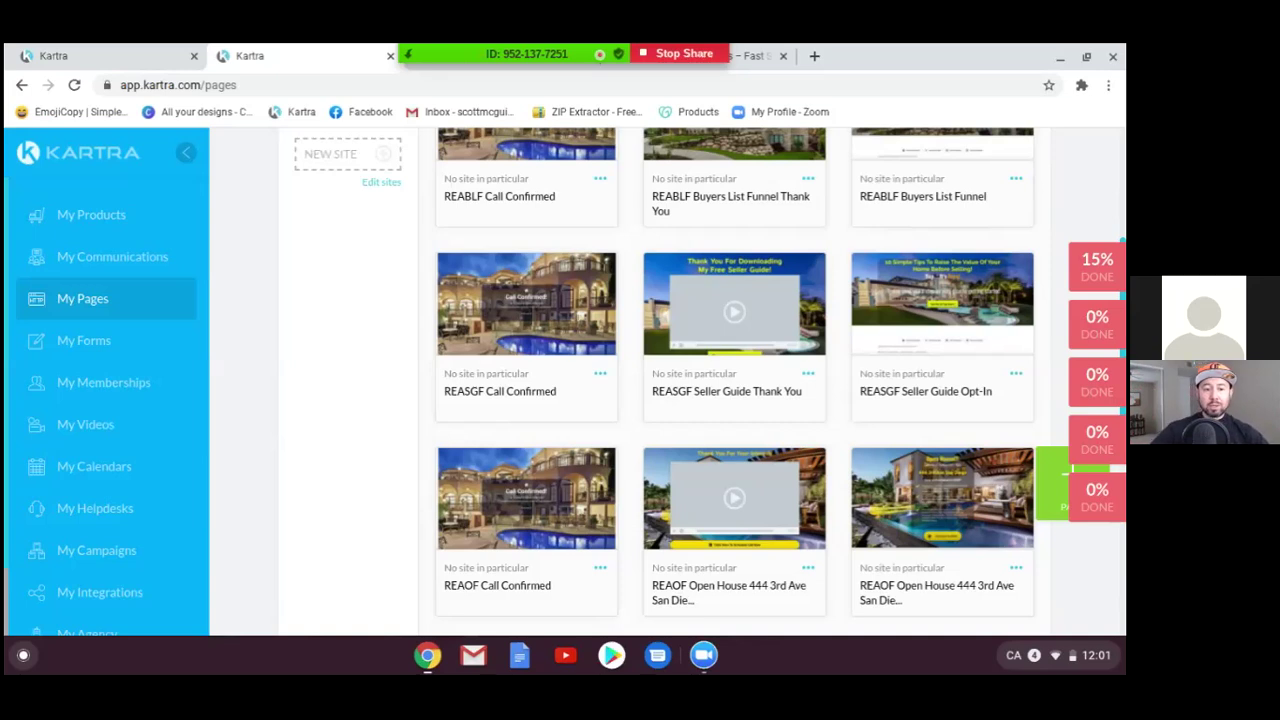
Step: Open the lead lists in My Communications and look over the lists belonging to the funnels
{"action": "left_click", "coordinate": [110, 257]}
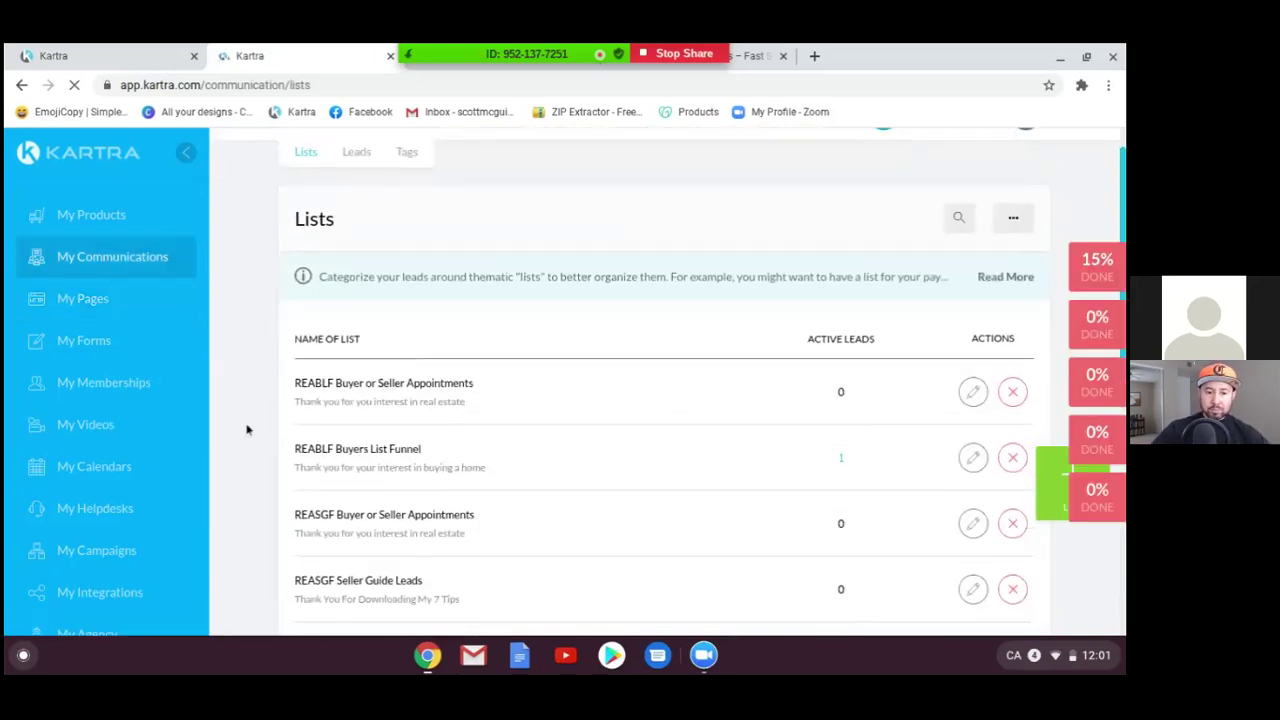
{"action": "scroll", "coordinate": [247, 429], "scroll_direction": "down", "scroll_amount": 1}
{"action": "scroll", "coordinate": [247, 429], "scroll_direction": "down", "scroll_amount": 1}
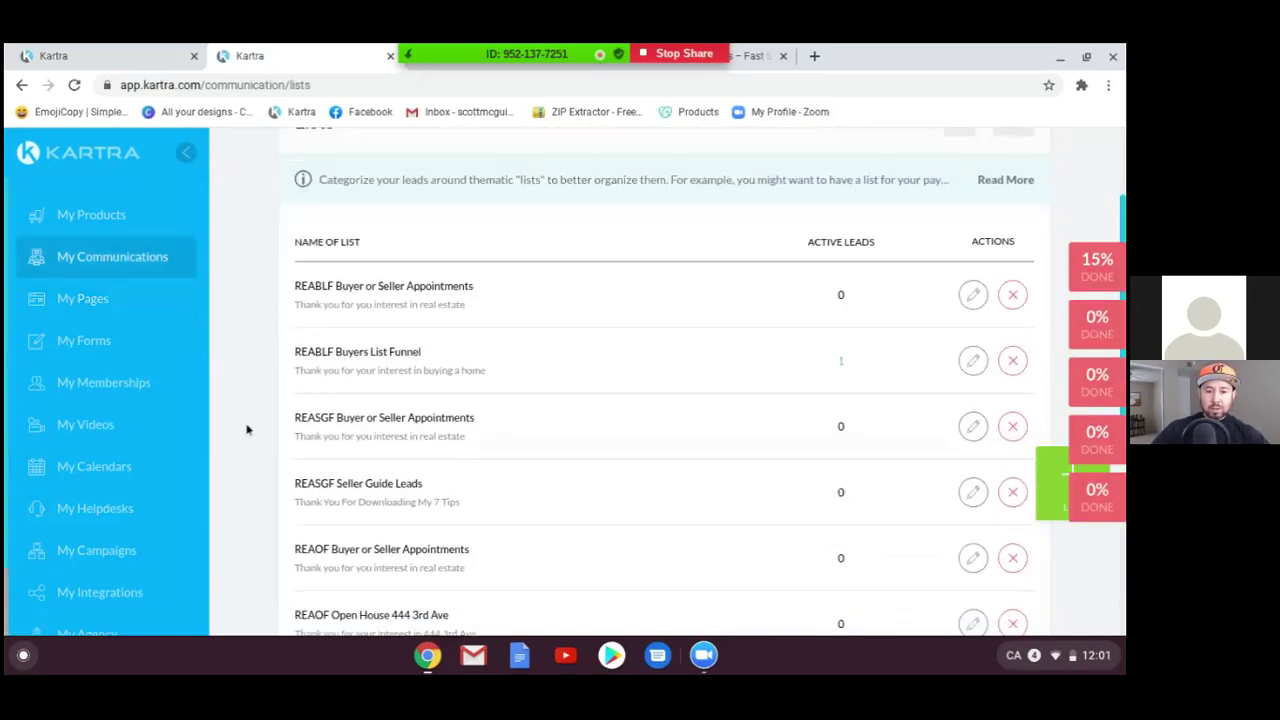
{"action": "scroll", "coordinate": [243, 416], "scroll_direction": "down", "scroll_amount": 3}
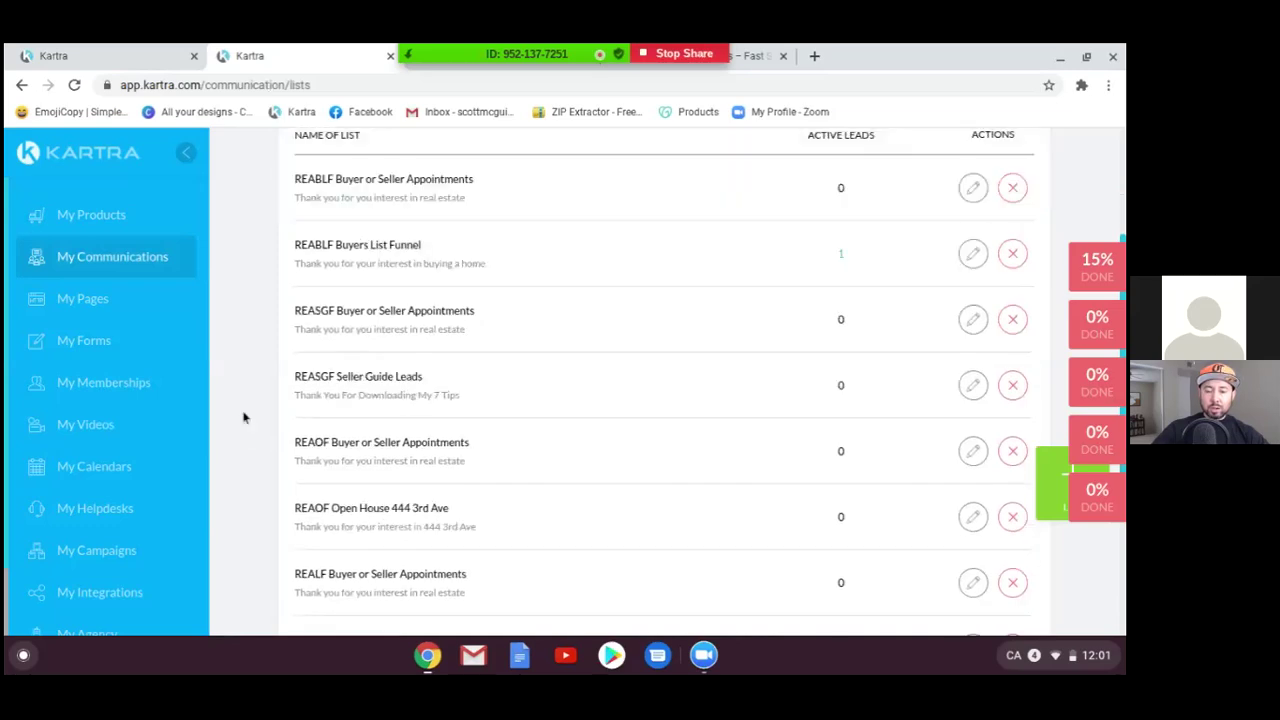
{"action": "scroll", "coordinate": [243, 418], "scroll_direction": "up", "scroll_amount": 4}
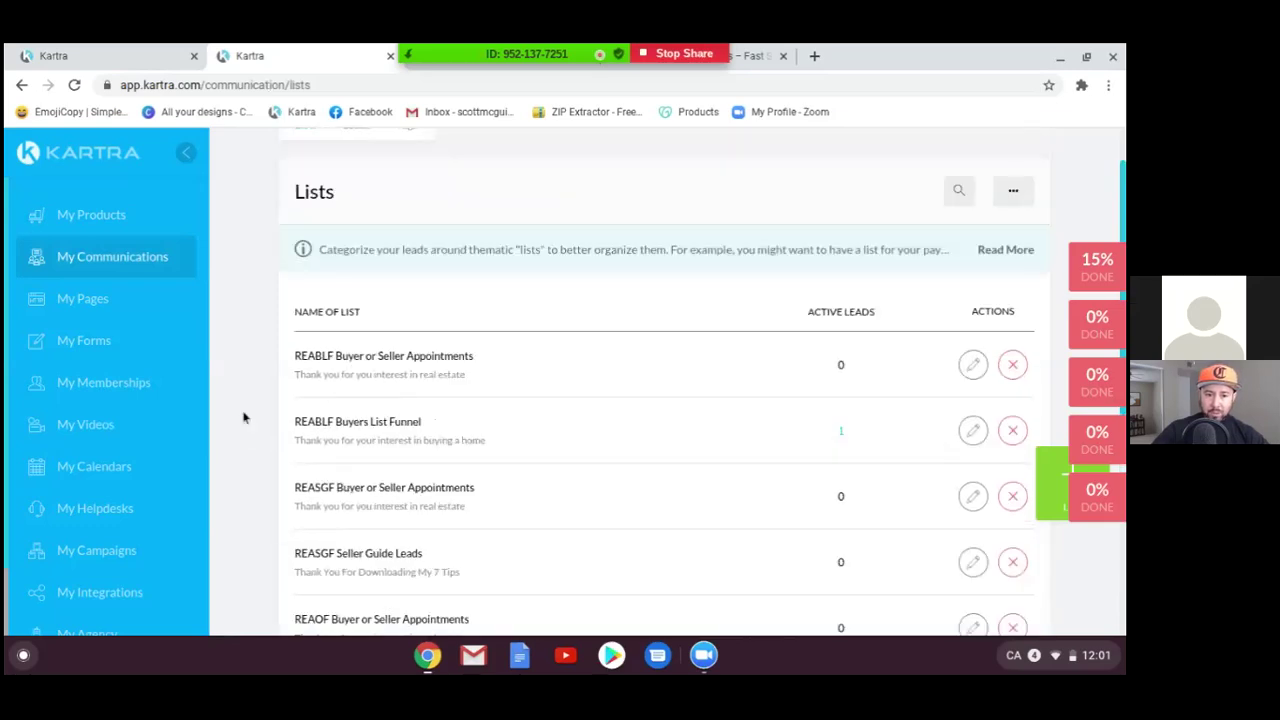
{"action": "scroll", "coordinate": [243, 416], "scroll_direction": "up", "scroll_amount": 2}
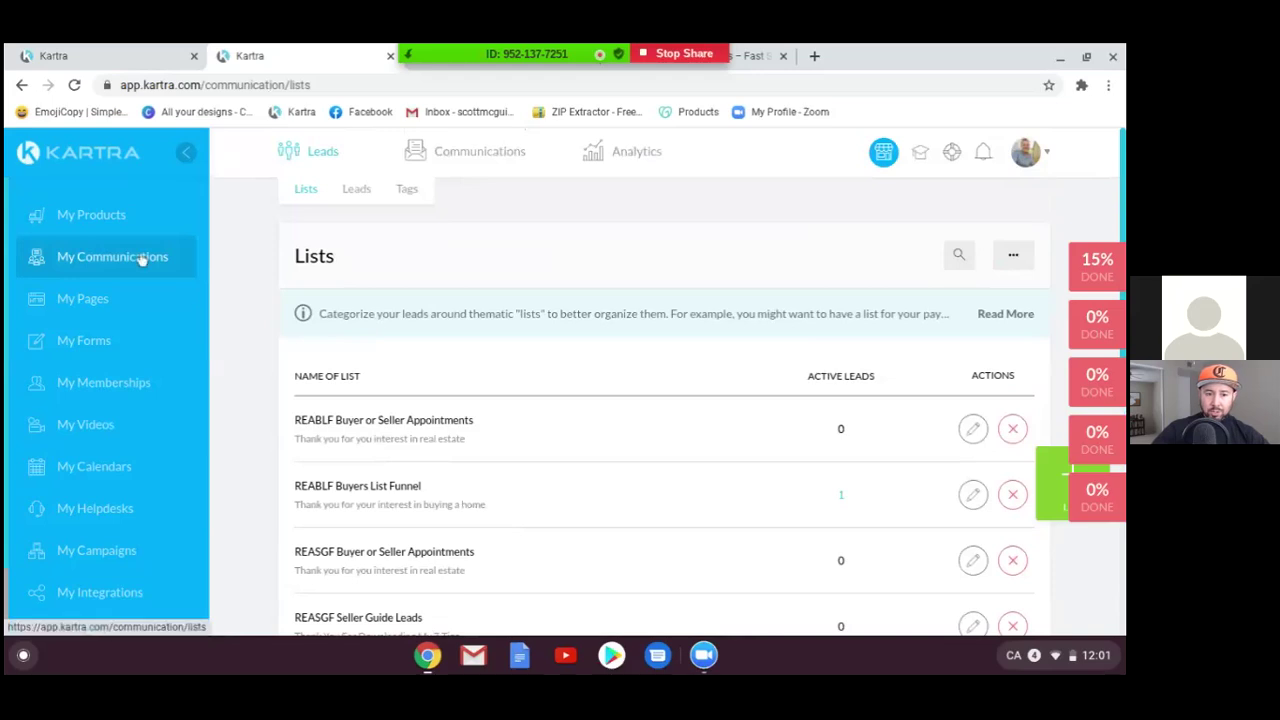
Step: Open the communication sequences and look over the sequences of the imported funnels
{"action": "mouse_move", "coordinate": [489, 163]}
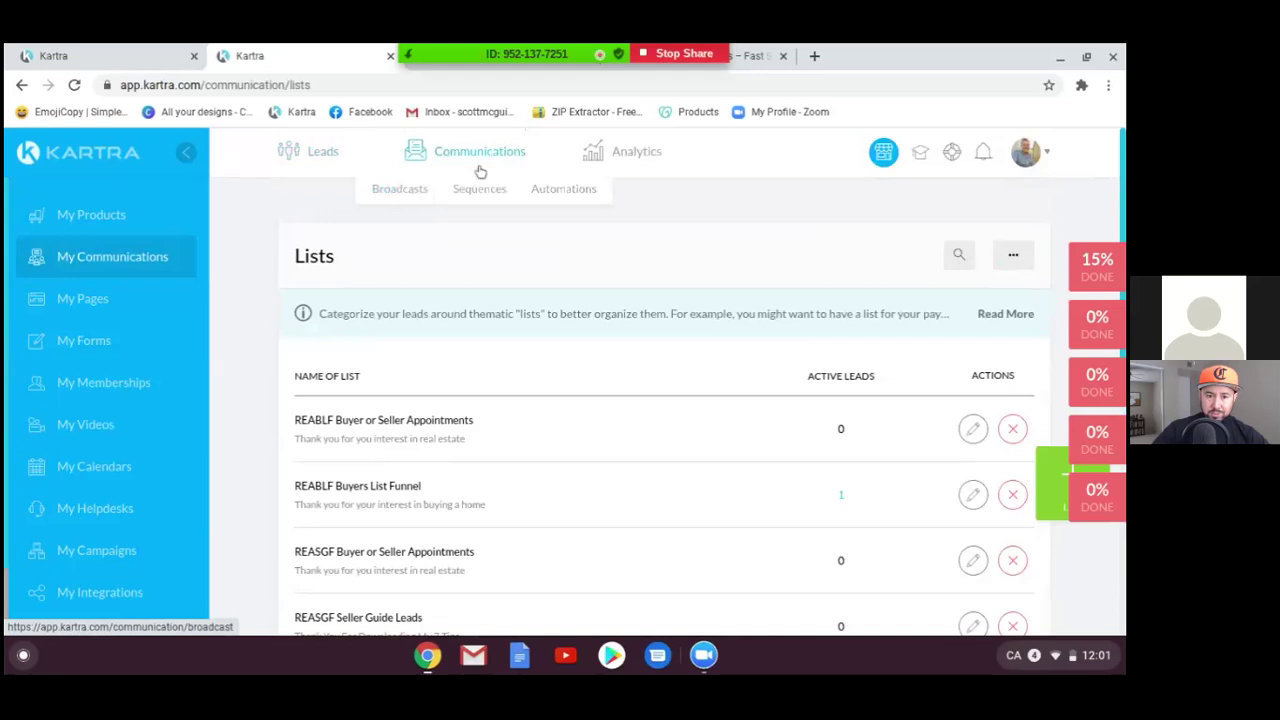
{"action": "left_click", "coordinate": [482, 195]}
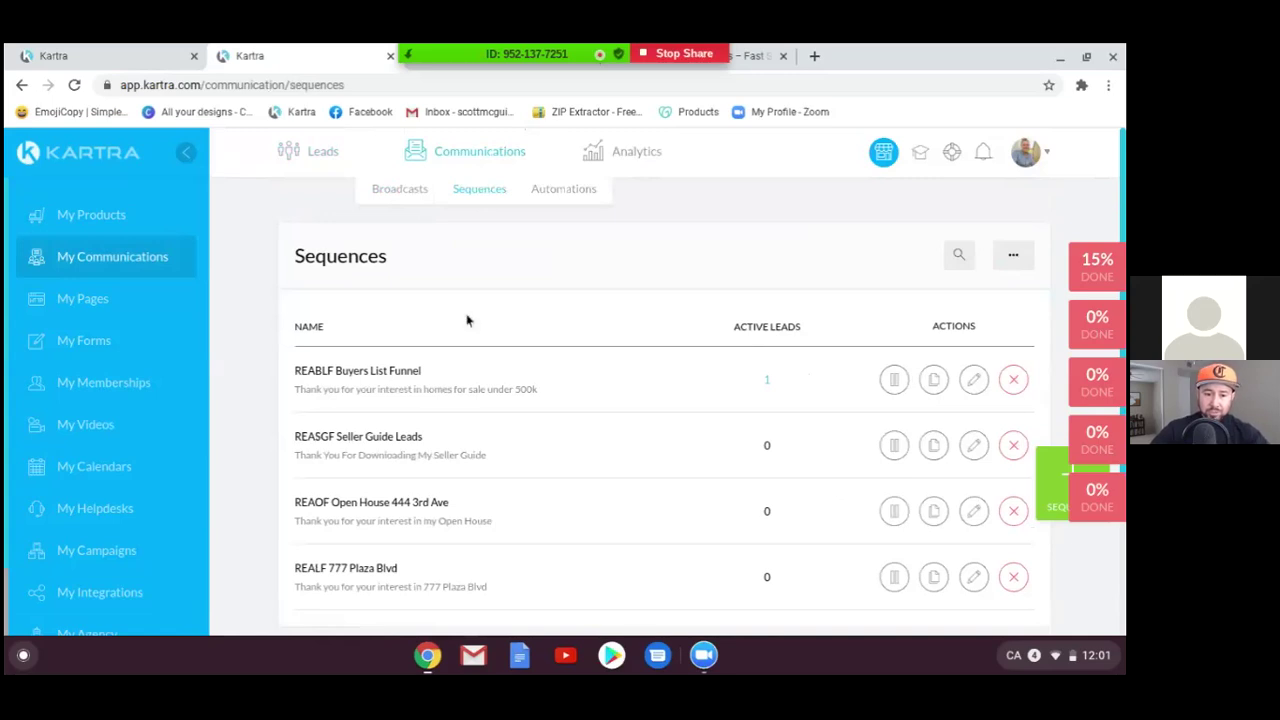
{"action": "scroll", "coordinate": [466, 320], "scroll_direction": "down", "scroll_amount": 1}
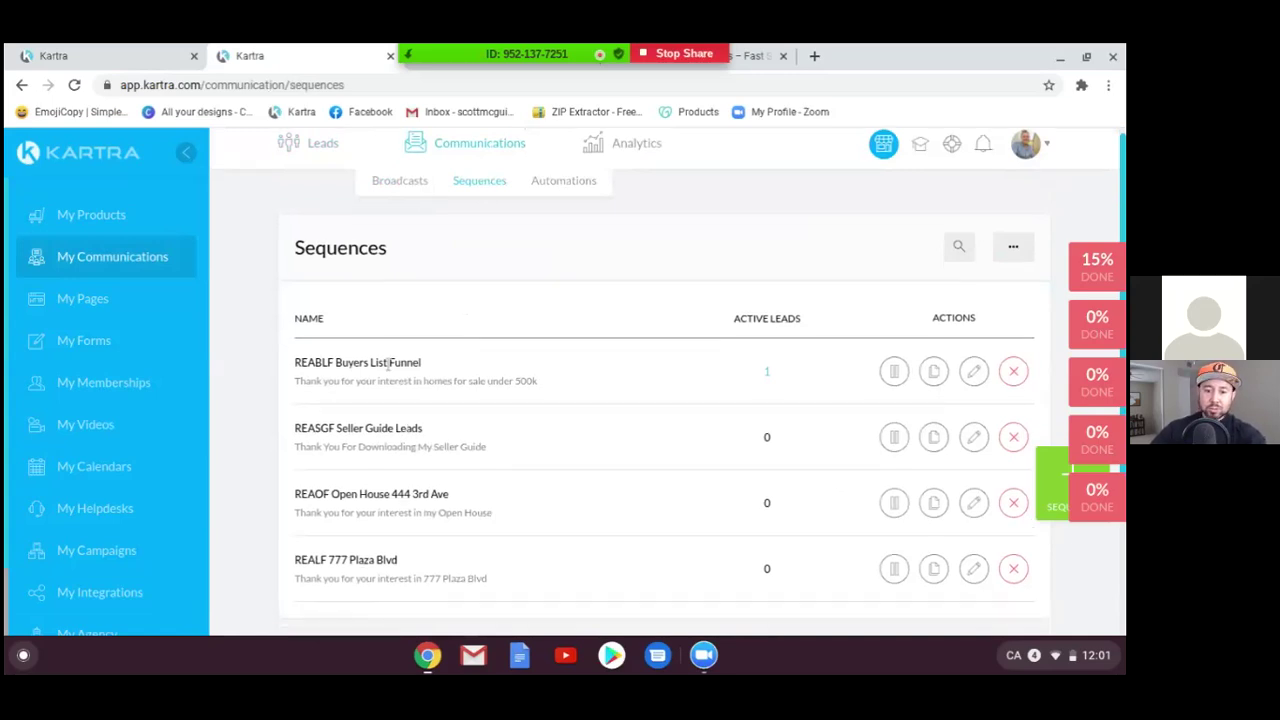
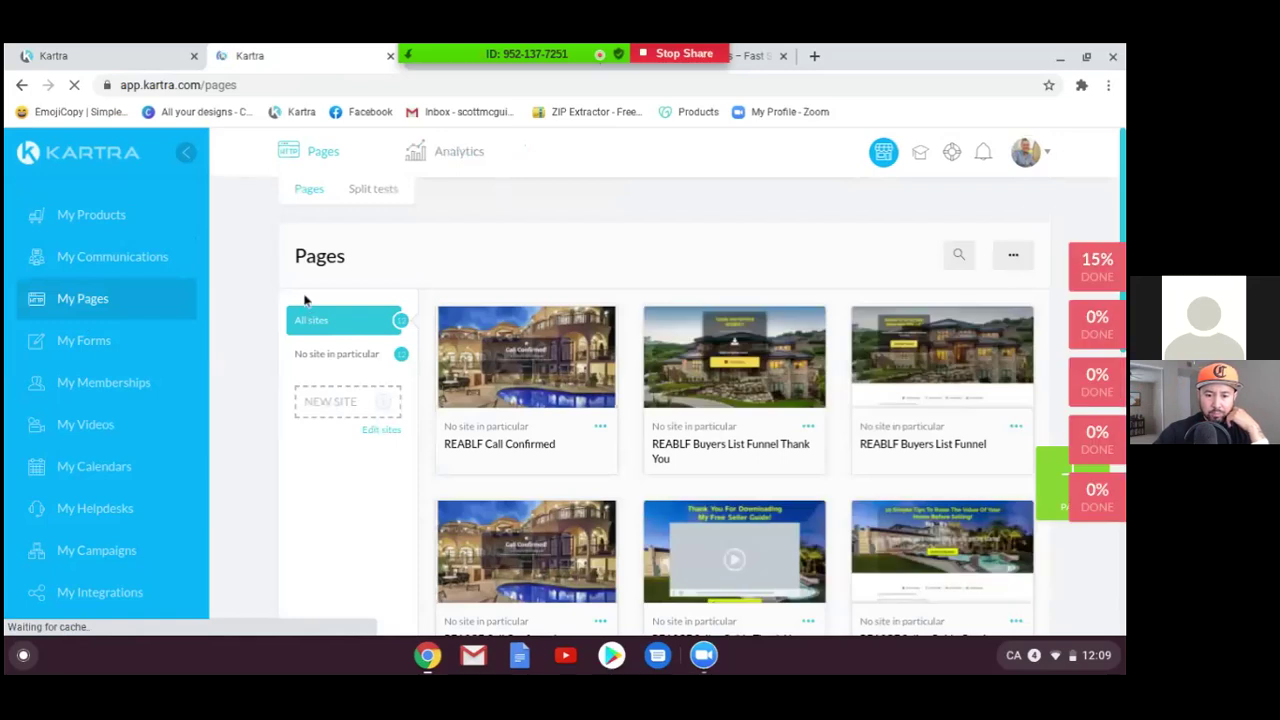
Step: Assign the REASGF Seller Guide Thank You page to the Seller Guide Funnel category and open it for editing
{"action": "scroll", "coordinate": [626, 437], "scroll_direction": "down", "scroll_amount": 2}
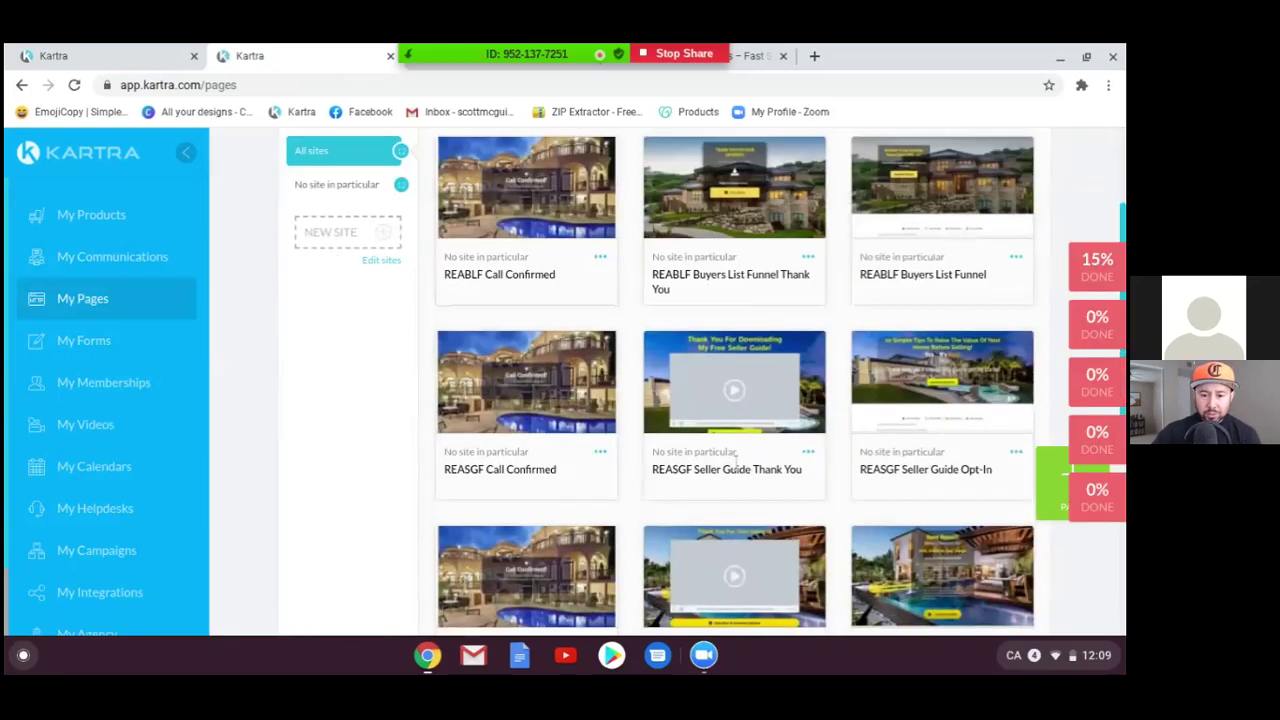
{"action": "left_click", "coordinate": [808, 453]}
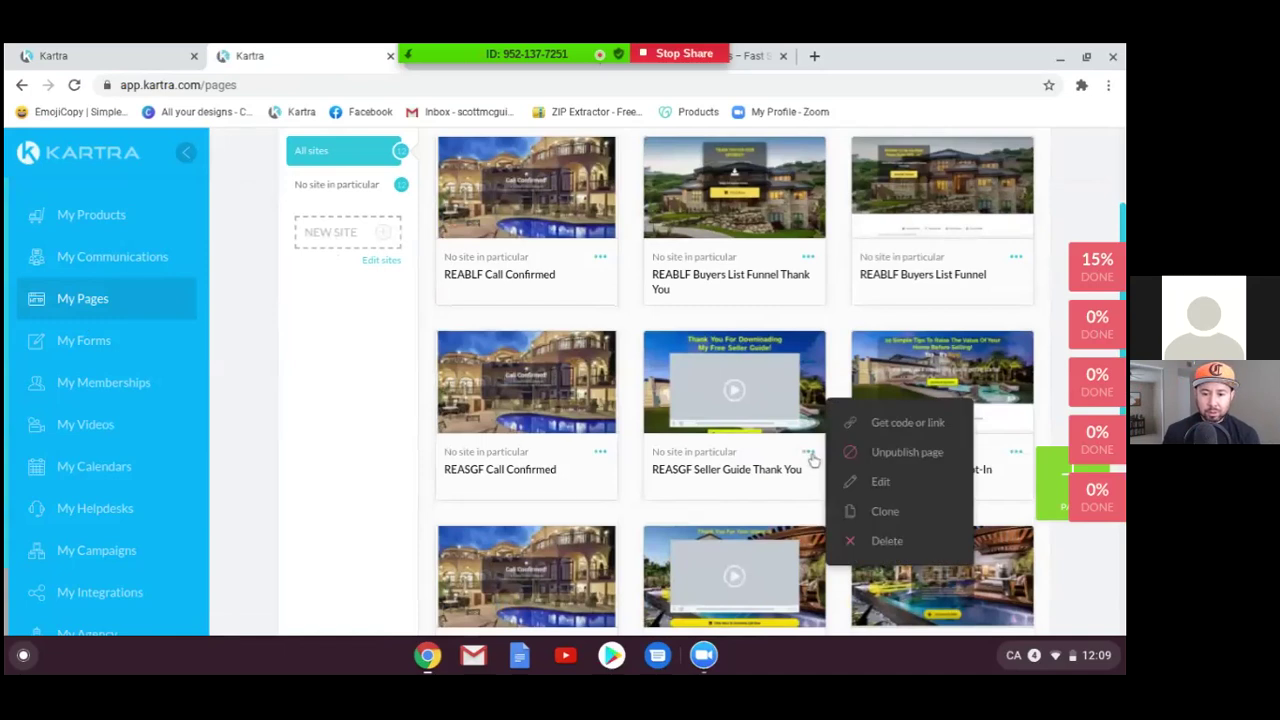
{"action": "left_click", "coordinate": [880, 483]}
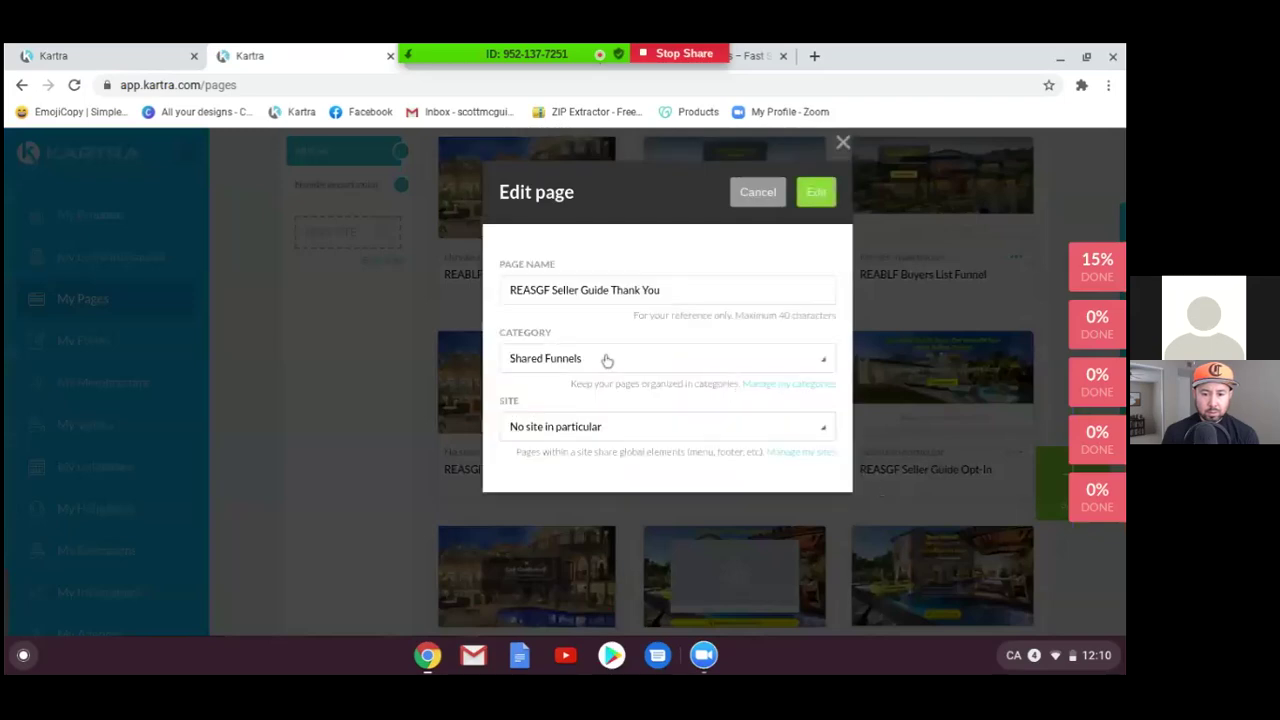
{"action": "left_click", "coordinate": [606, 360]}
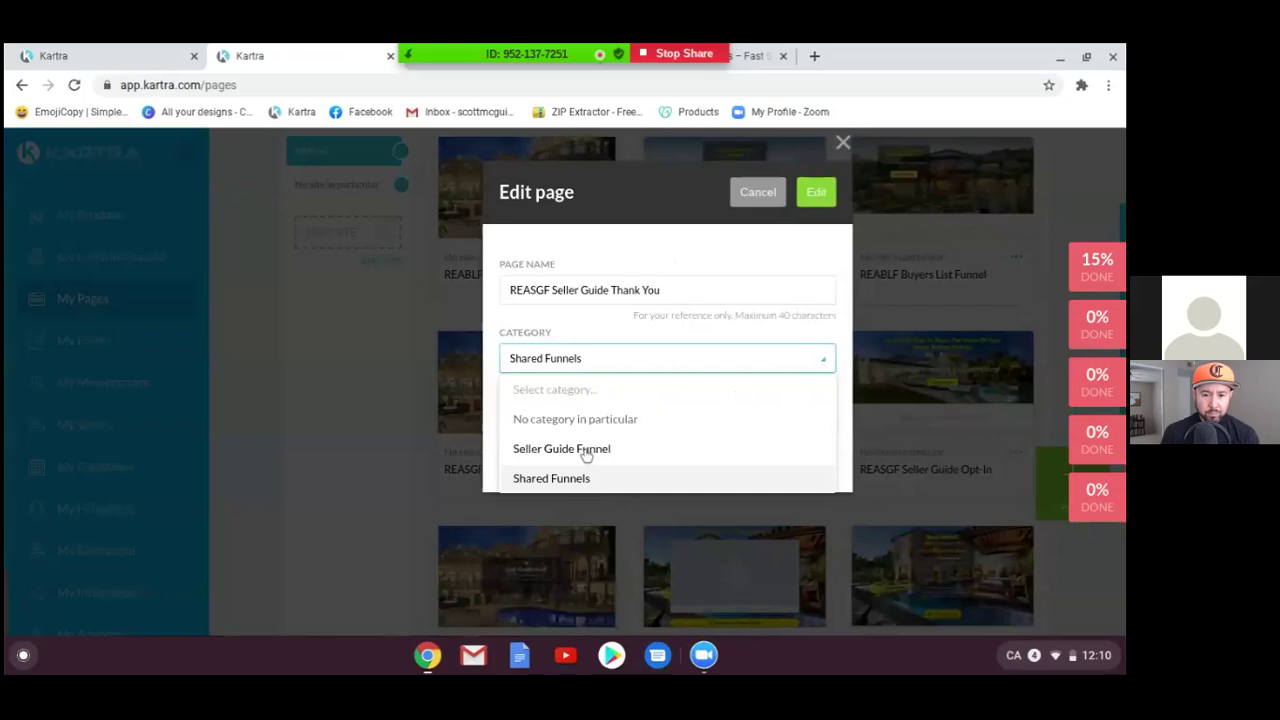
{"action": "left_click", "coordinate": [586, 450]}
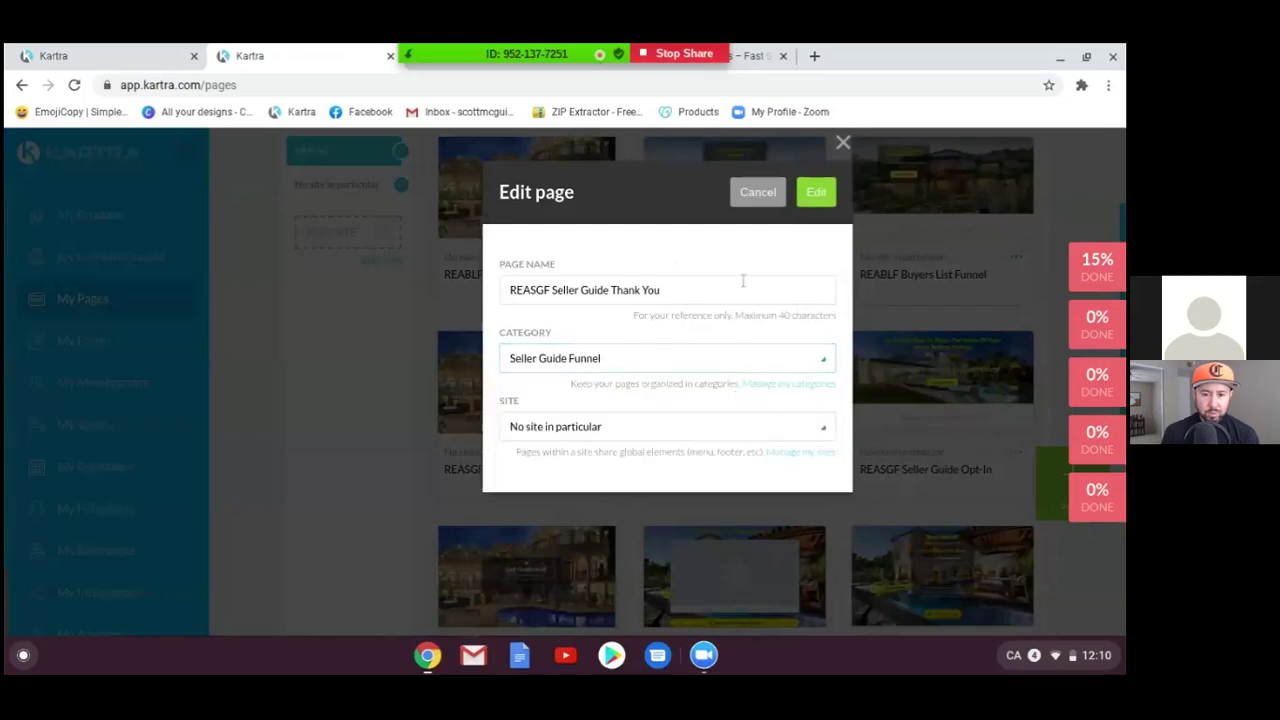
{"action": "left_click", "coordinate": [818, 194]}
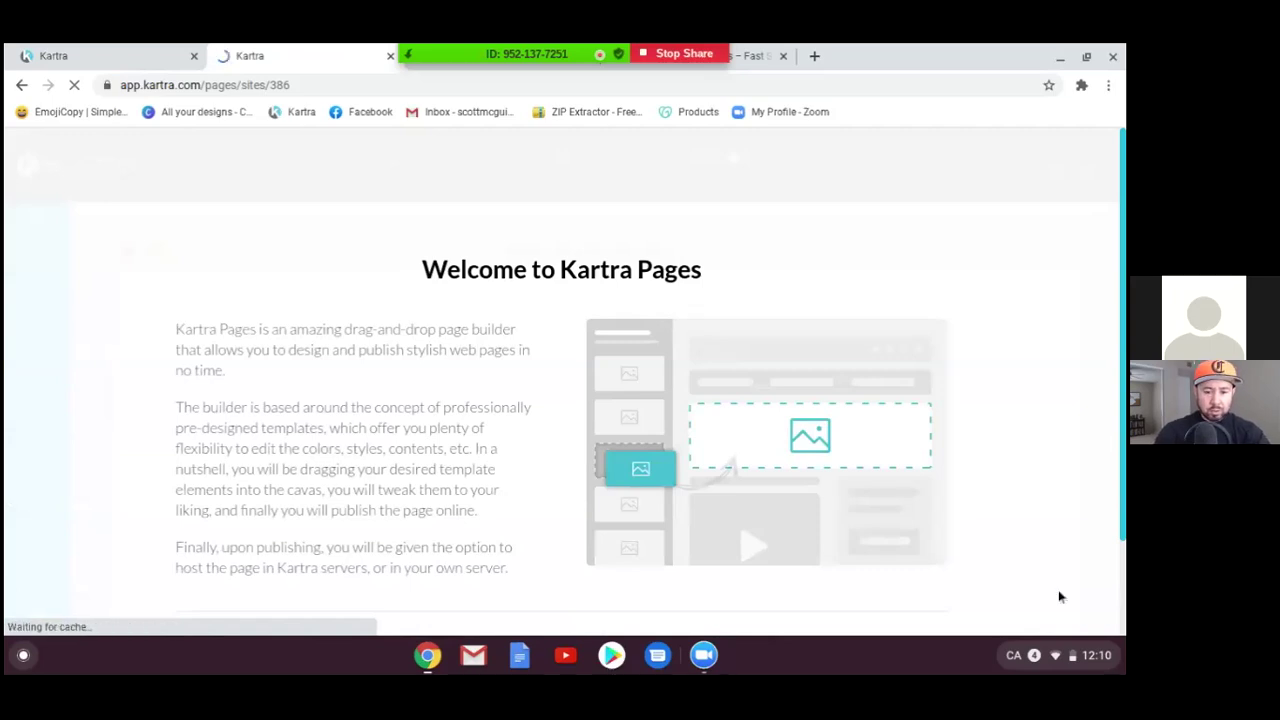
Step: Go through the Kartra Pages introductory tutorial to its end and enter the thank-you page editor
{"action": "scroll", "coordinate": [1050, 588], "scroll_direction": "down", "scroll_amount": 2}
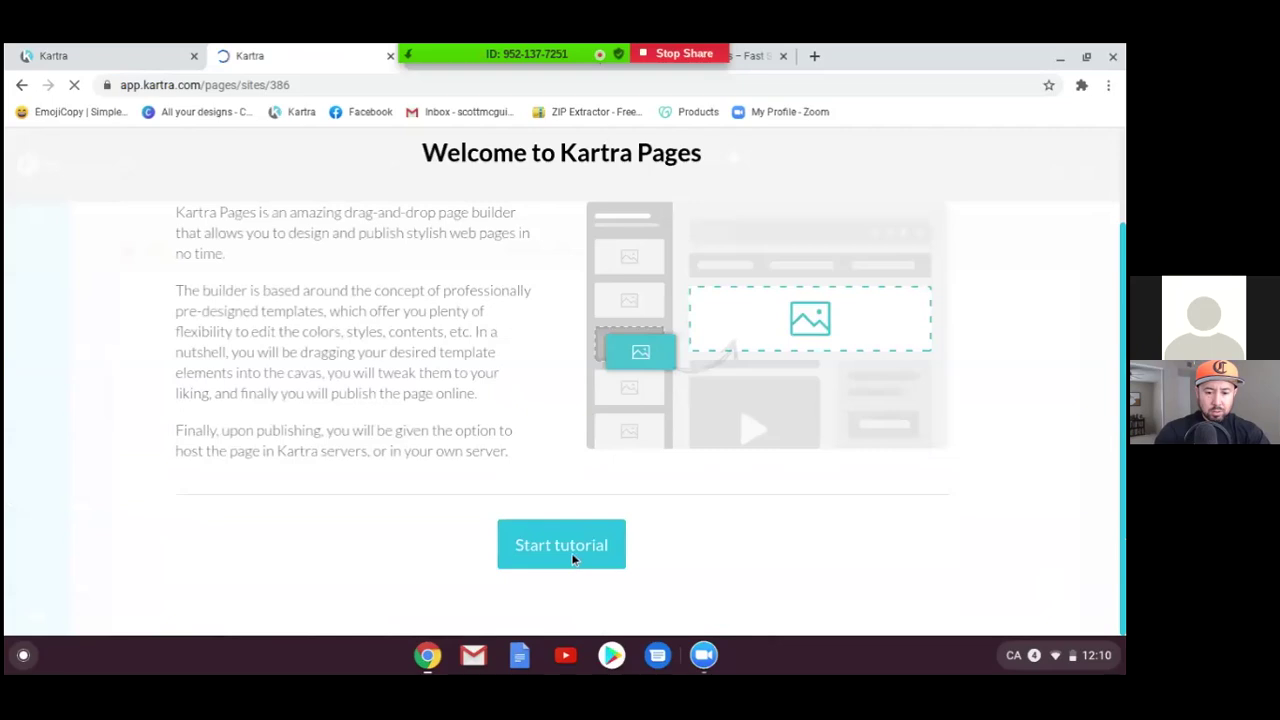
{"action": "left_click", "coordinate": [553, 530]}
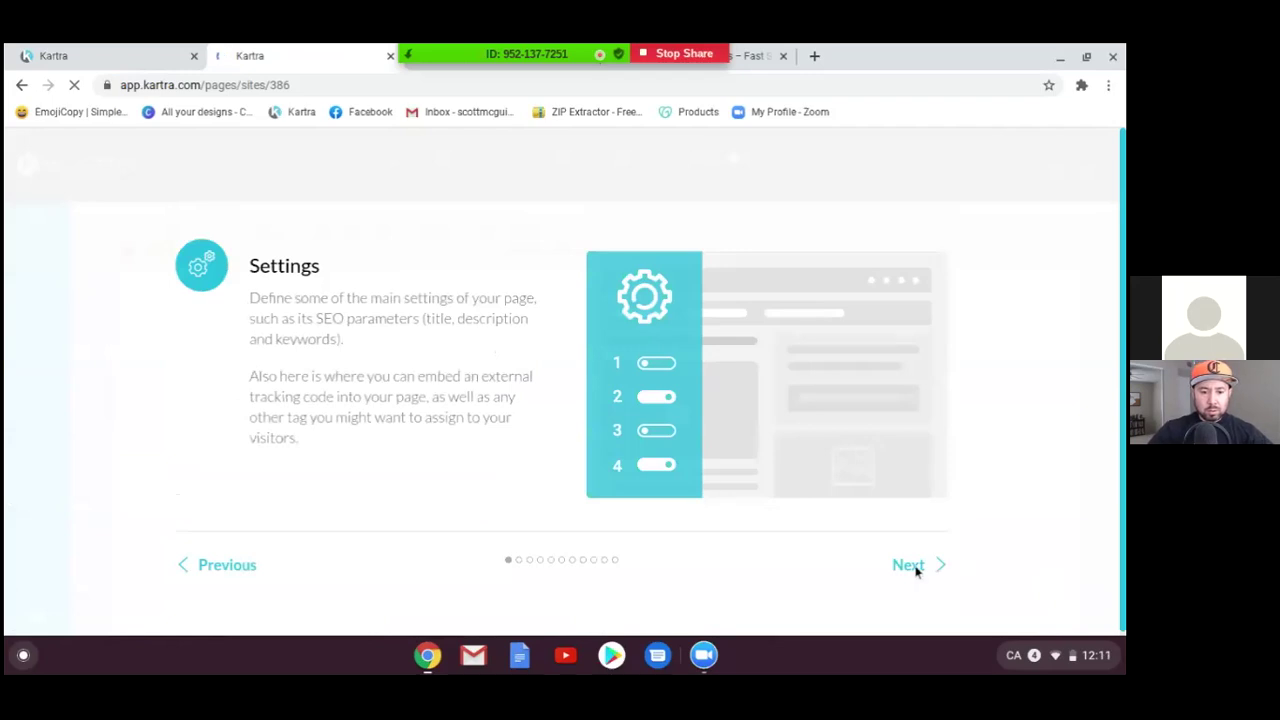
{"action": "left_click", "coordinate": [914, 566]}
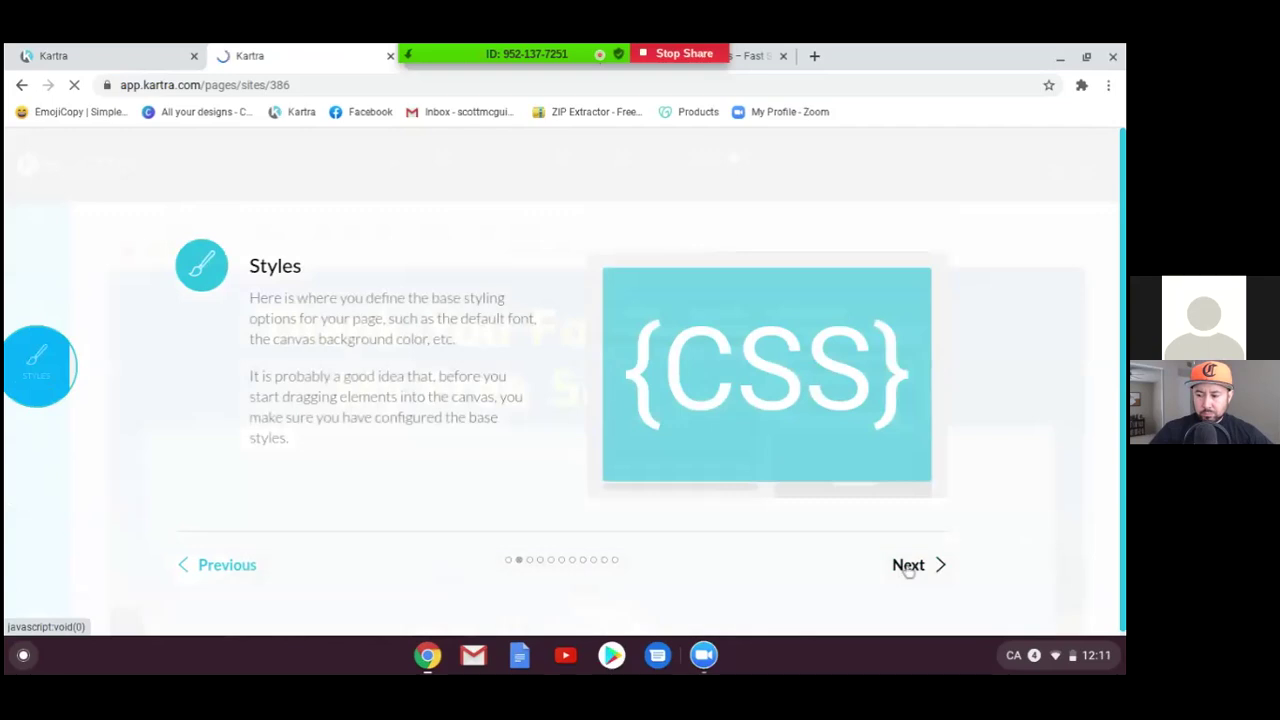
{"action": "left_click", "coordinate": [908, 566]}
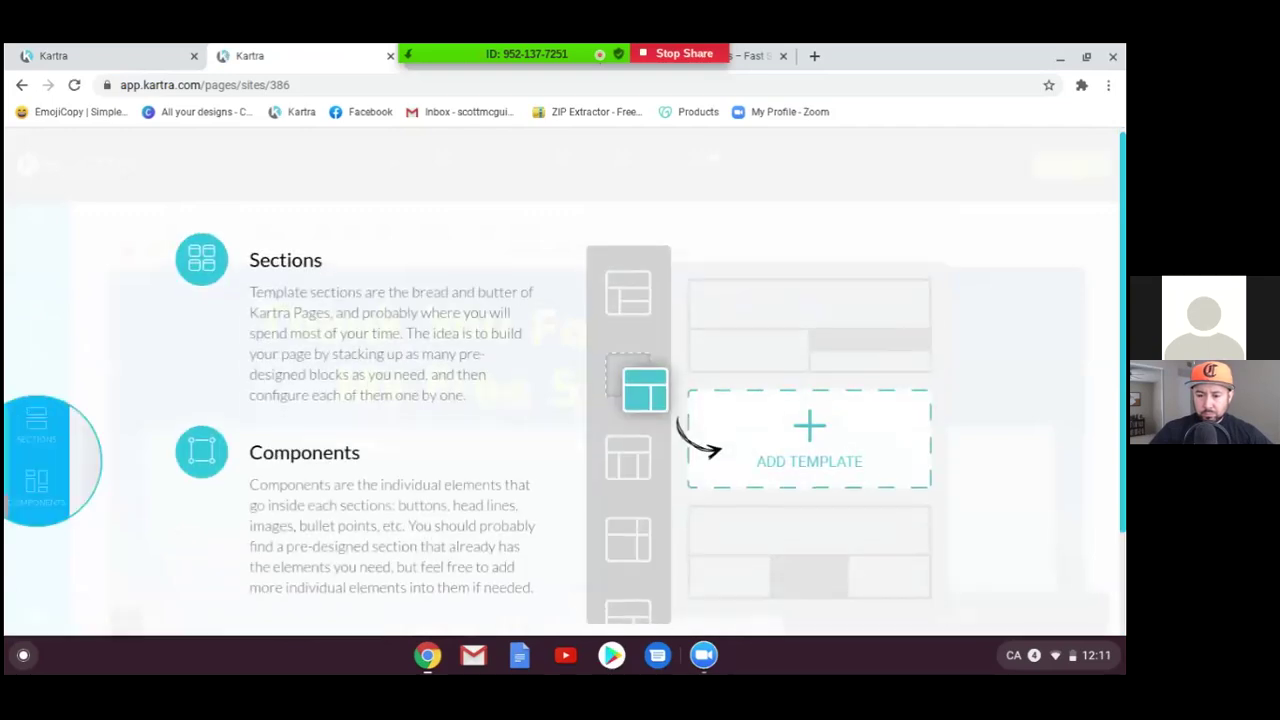
{"action": "left_click", "coordinate": [914, 623]}
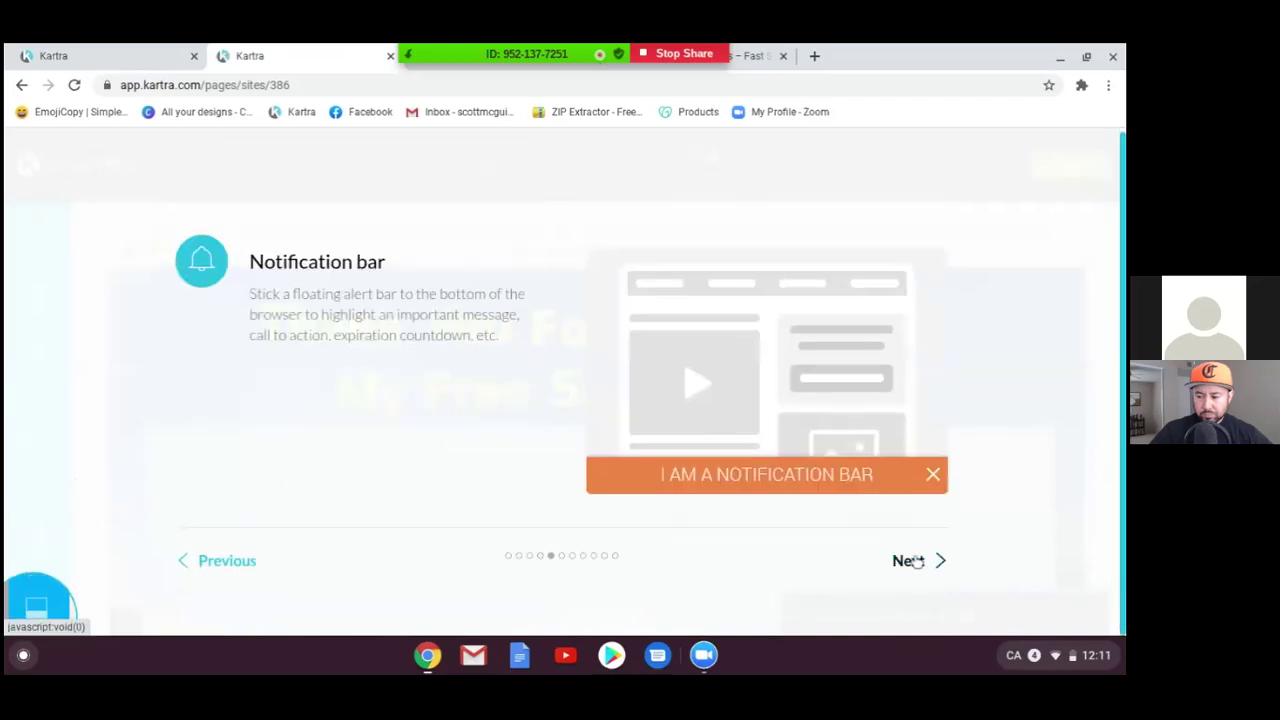
{"action": "left_click", "coordinate": [914, 561]}
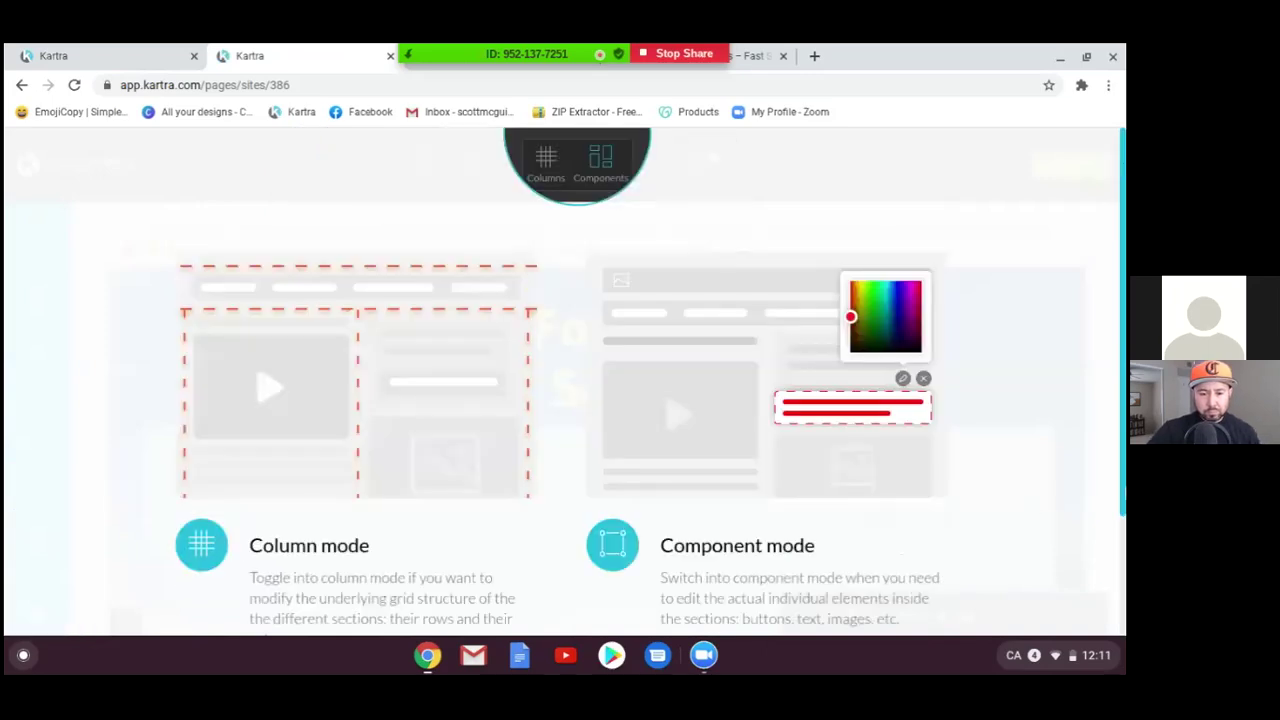
{"action": "left_click", "coordinate": [903, 563]}
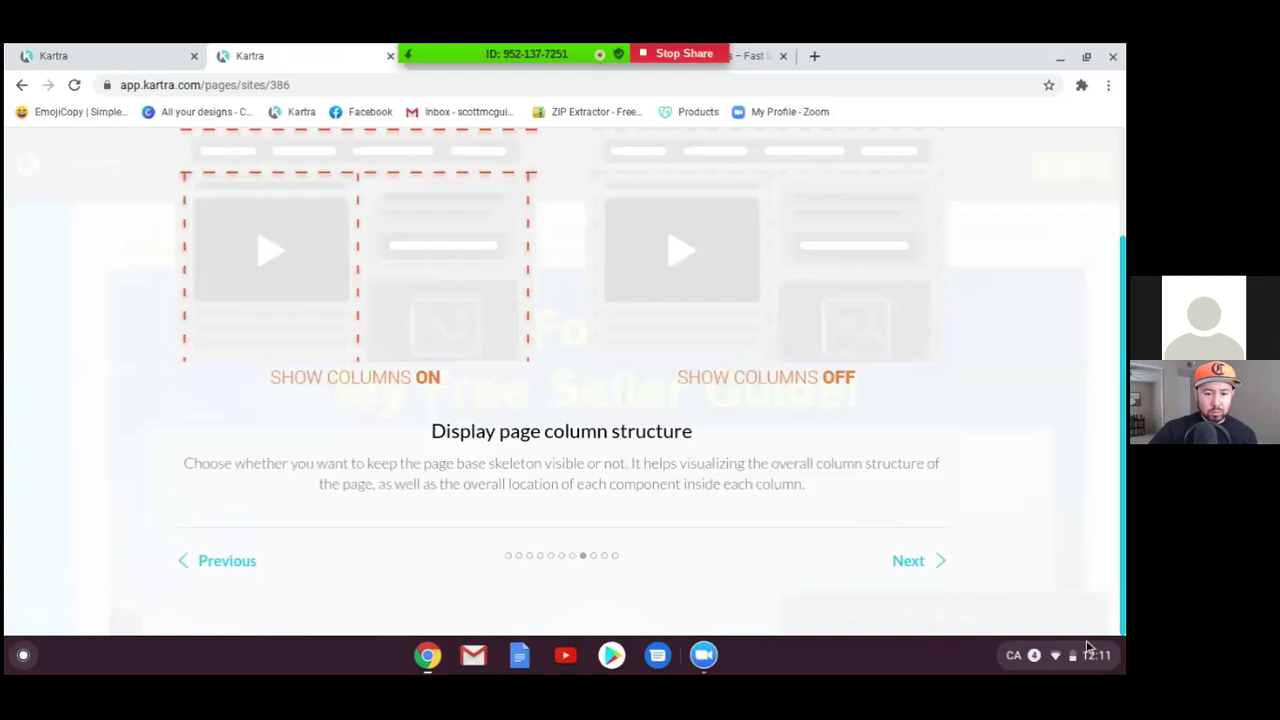
{"action": "left_click", "coordinate": [914, 561]}
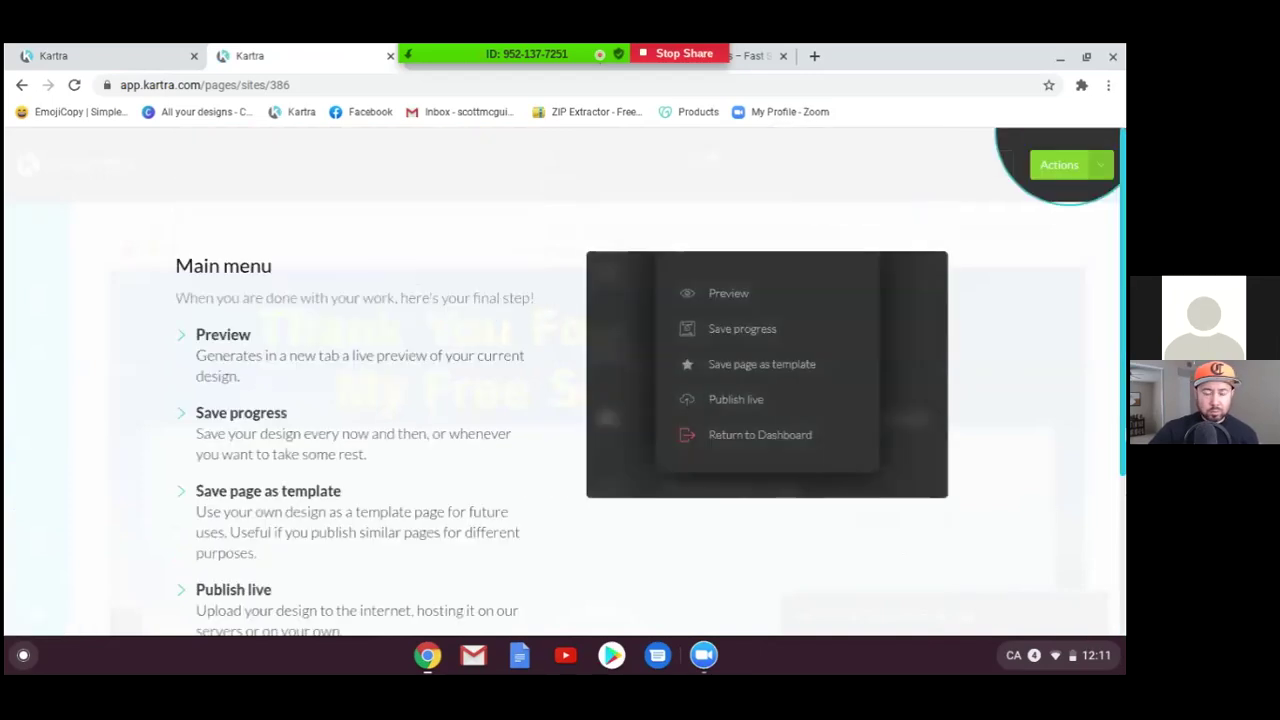
{"action": "scroll", "coordinate": [935, 563], "scroll_direction": "down", "scroll_amount": 3}
{"action": "left_click", "coordinate": [938, 561]}
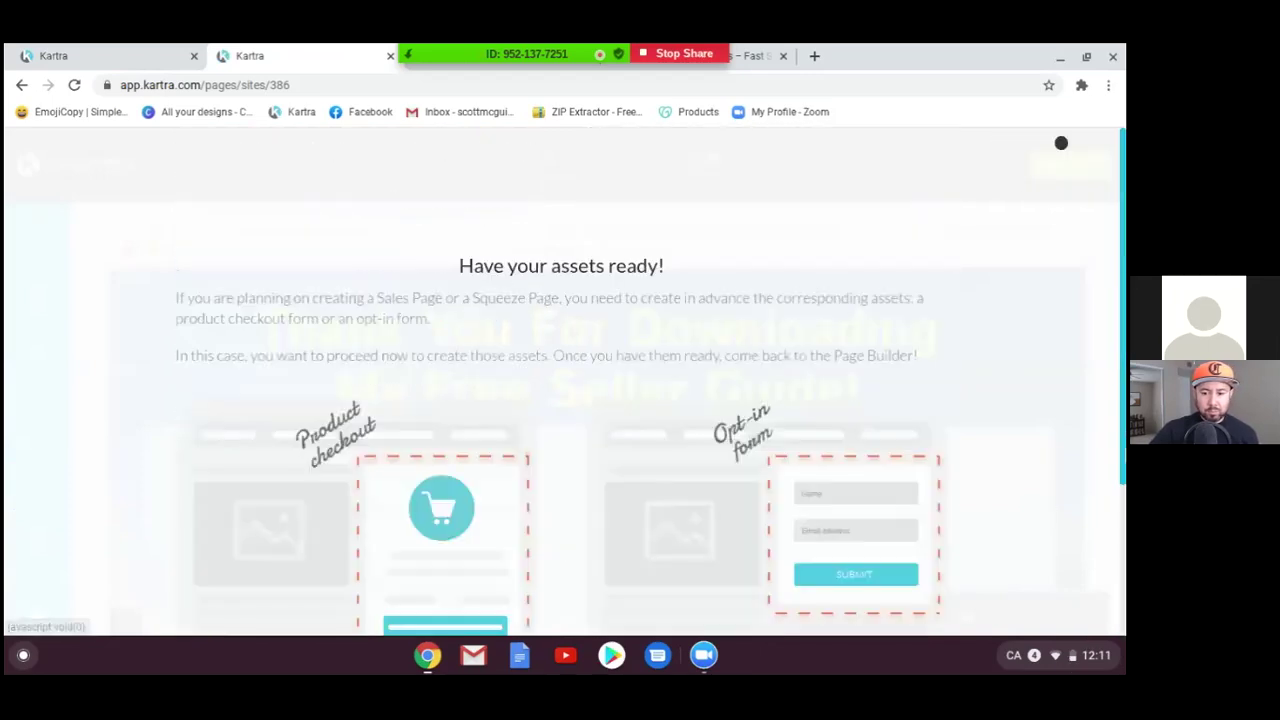
{"action": "scroll", "coordinate": [930, 563], "scroll_direction": "down", "scroll_amount": 3}
{"action": "left_click", "coordinate": [926, 563]}
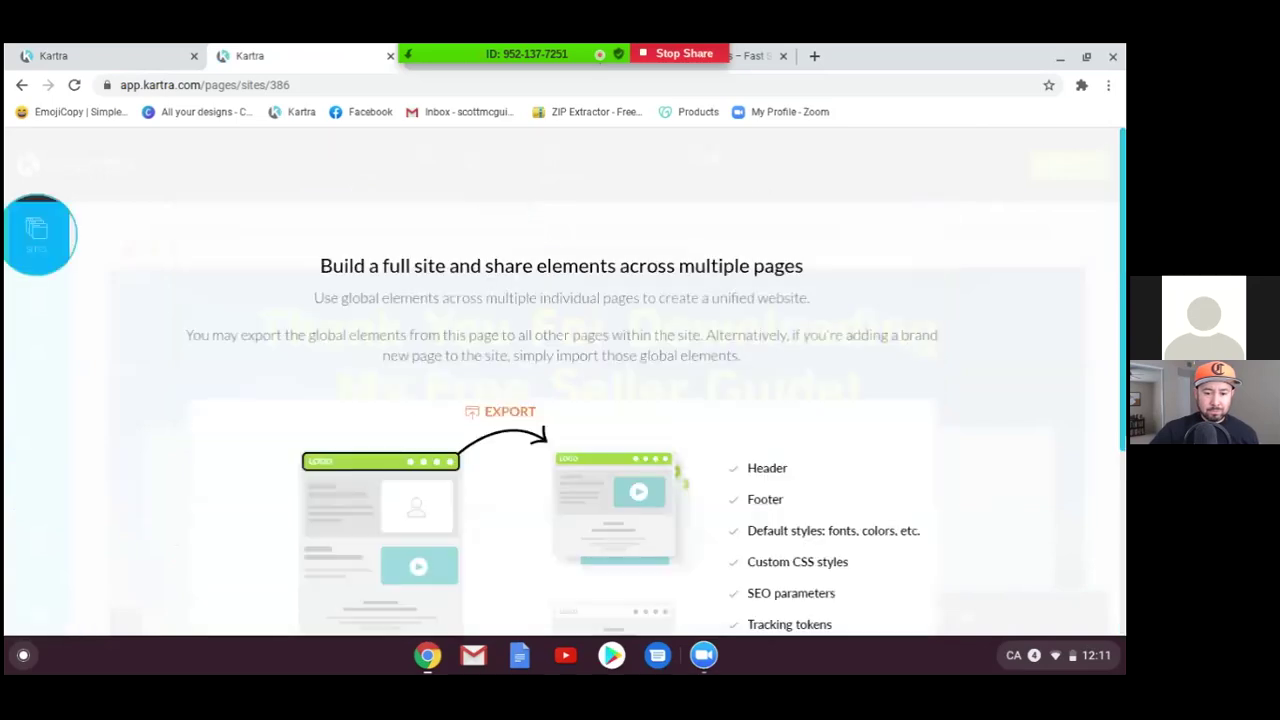
{"action": "scroll", "coordinate": [1097, 600], "scroll_direction": "down", "scroll_amount": 2}
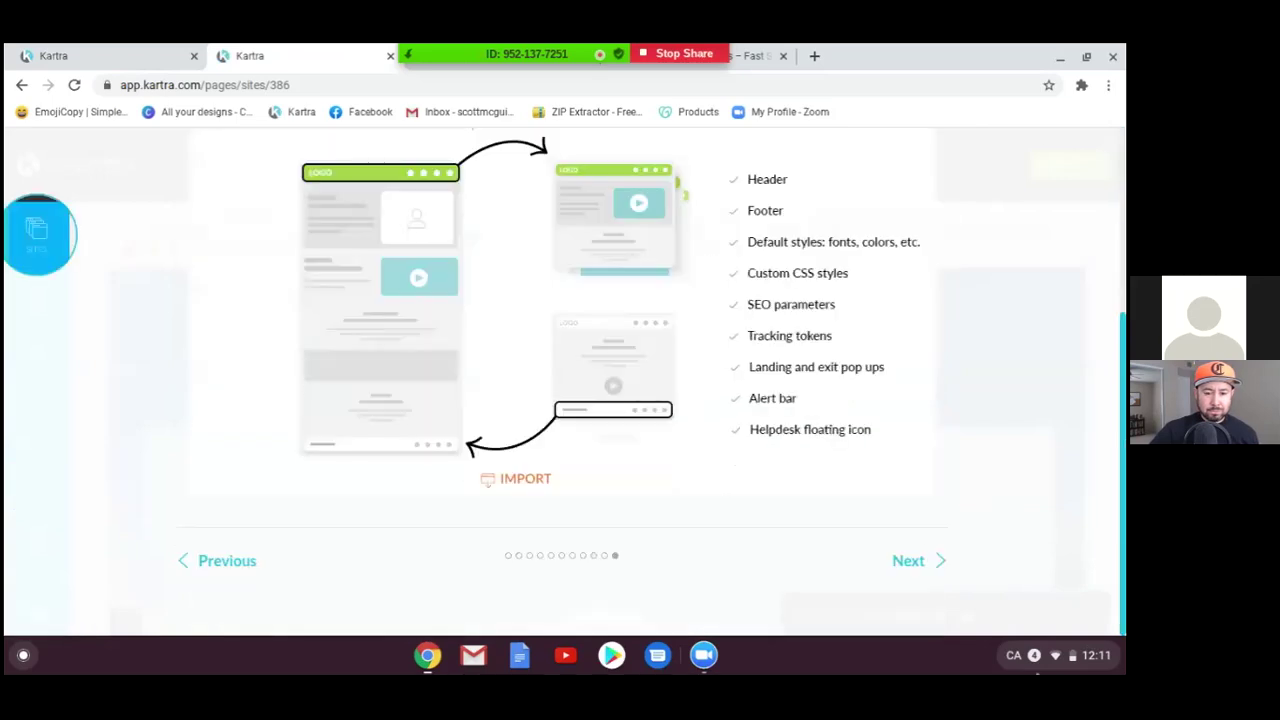
{"action": "left_click", "coordinate": [924, 563]}
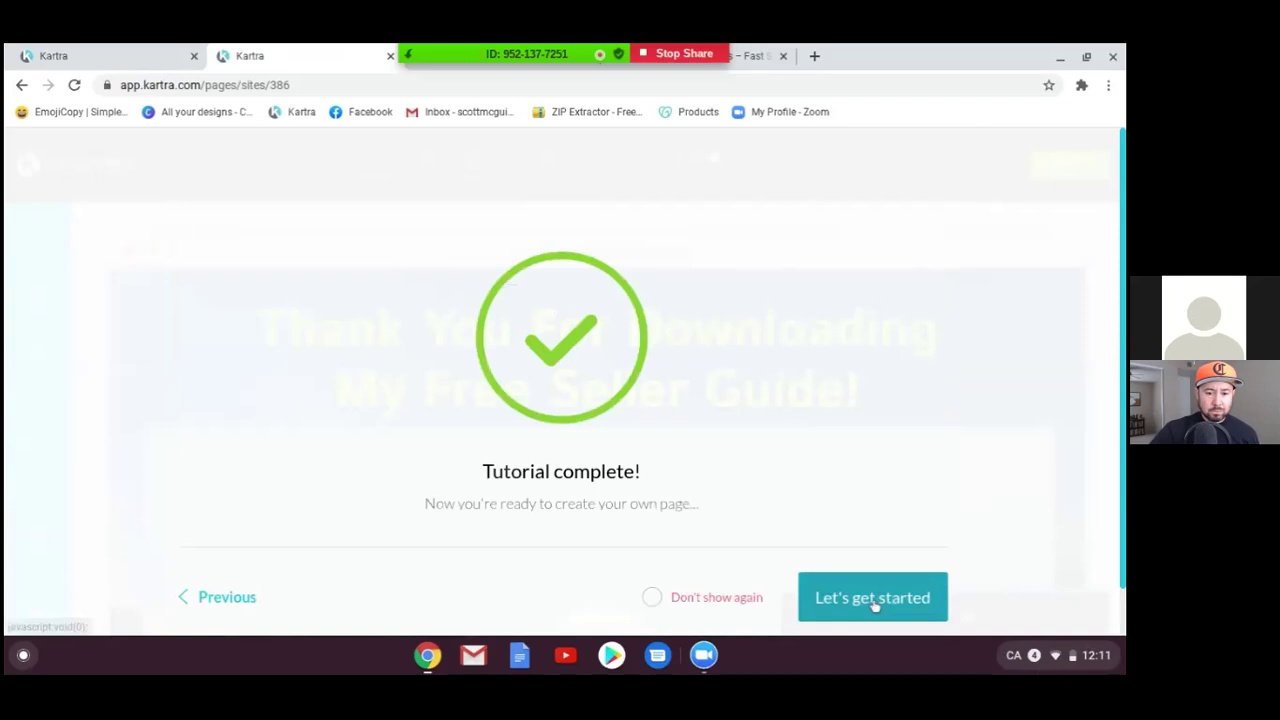
{"action": "left_click", "coordinate": [854, 497]}
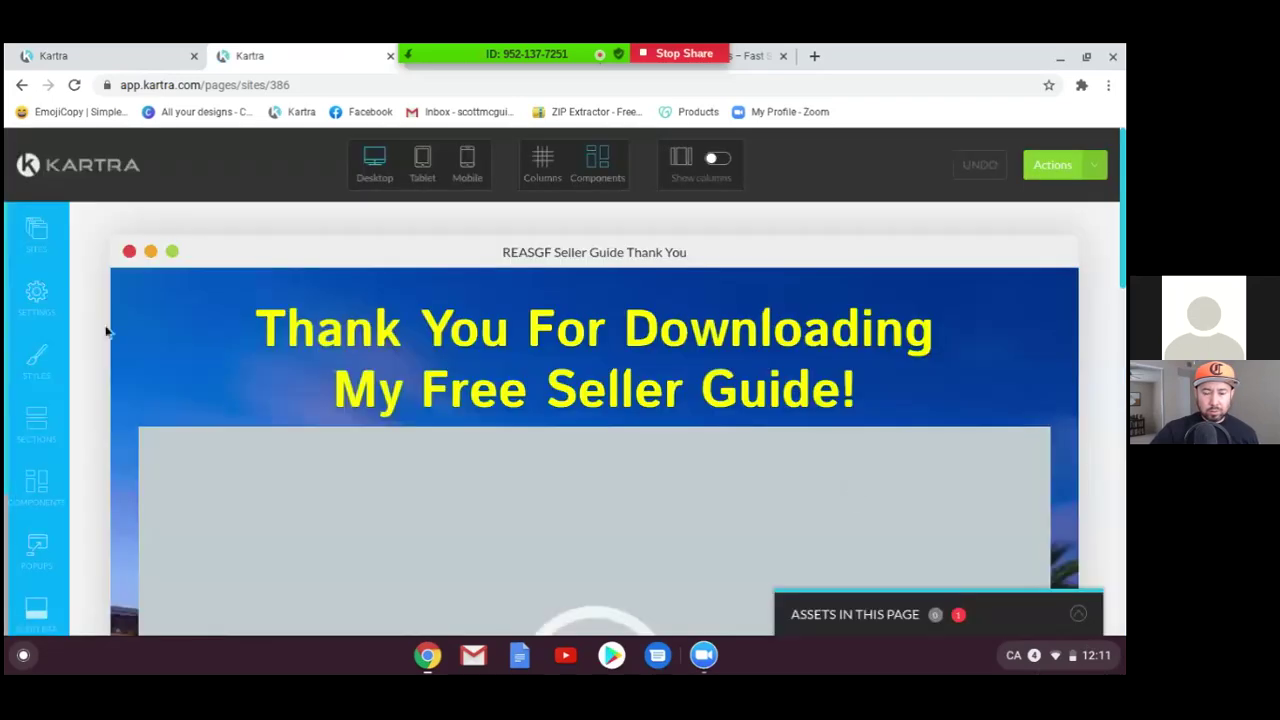
Step: Examine the SEO parameters in the thank-you page's settings, from page title to search engine visibility, and close them
{"action": "left_click", "coordinate": [36, 306]}
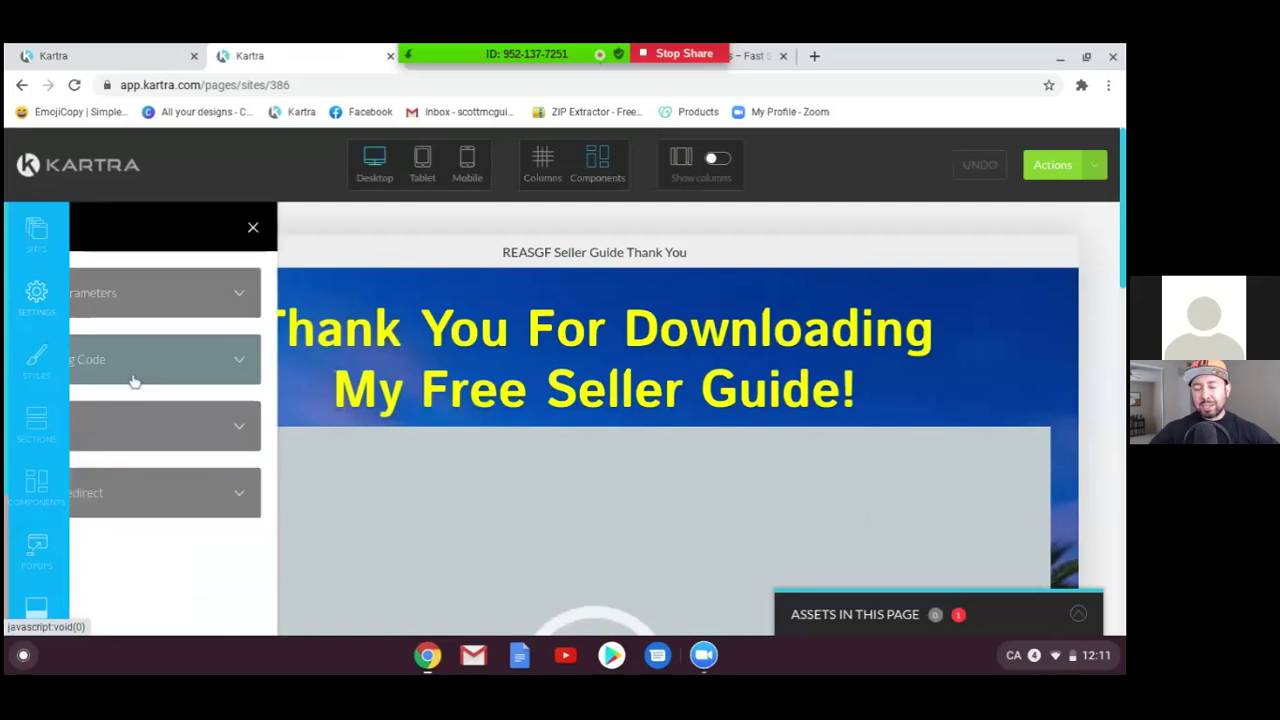
{"action": "left_click", "coordinate": [181, 298]}
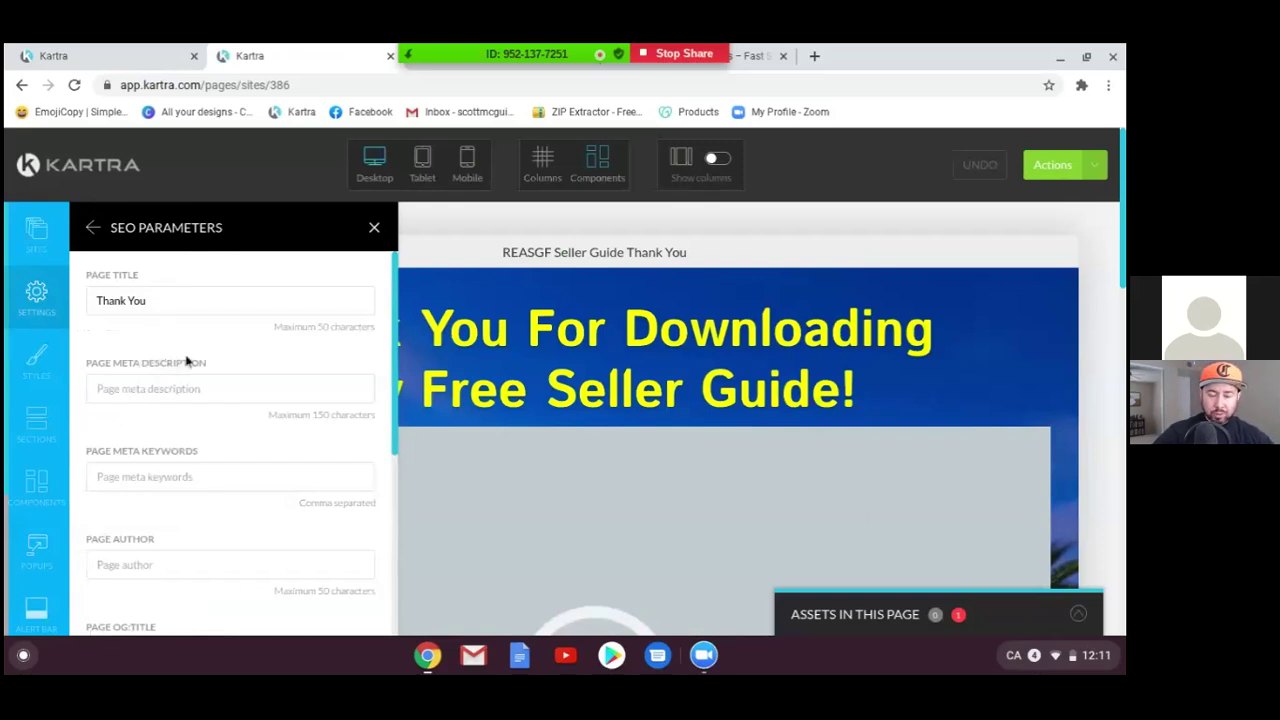
{"action": "scroll", "coordinate": [193, 375], "scroll_direction": "down", "scroll_amount": 1}
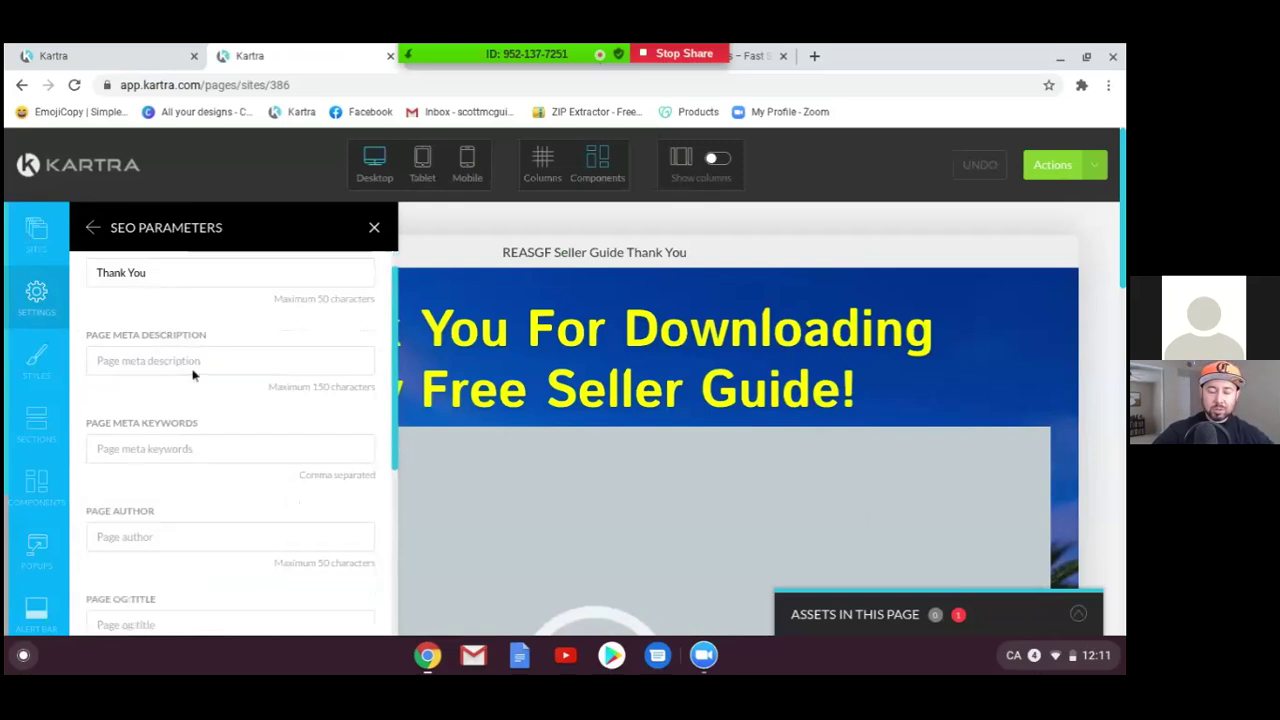
{"action": "scroll", "coordinate": [193, 373], "scroll_direction": "up", "scroll_amount": 1}
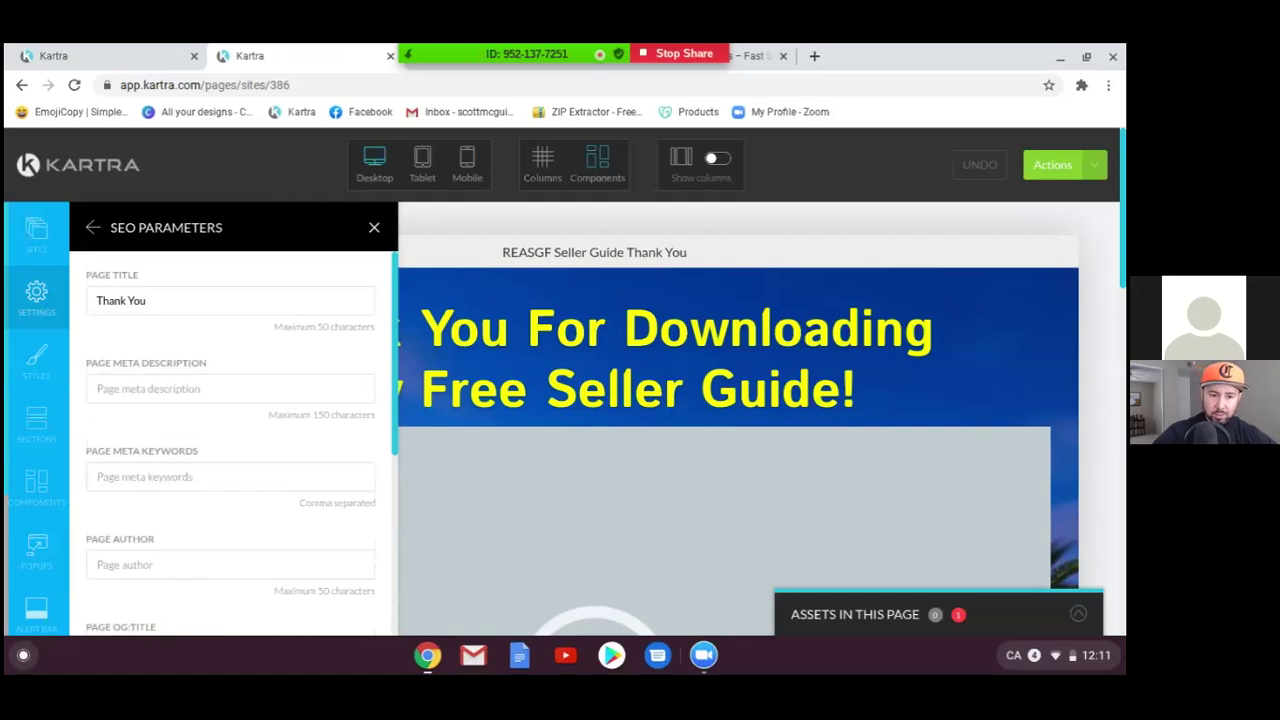
{"action": "scroll", "coordinate": [193, 373], "scroll_direction": "down", "scroll_amount": 6}
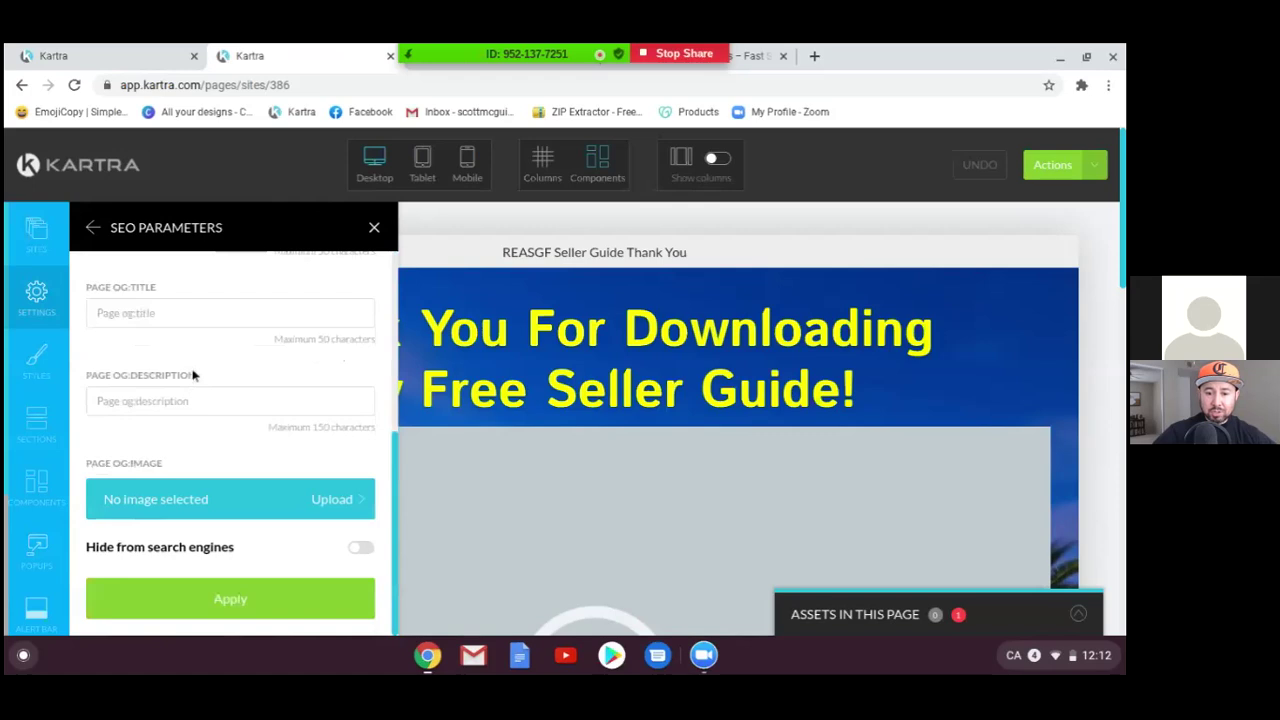
{"action": "scroll", "coordinate": [193, 375], "scroll_direction": "up", "scroll_amount": 1}
{"action": "scroll", "coordinate": [193, 375], "scroll_direction": "up", "scroll_amount": 5}
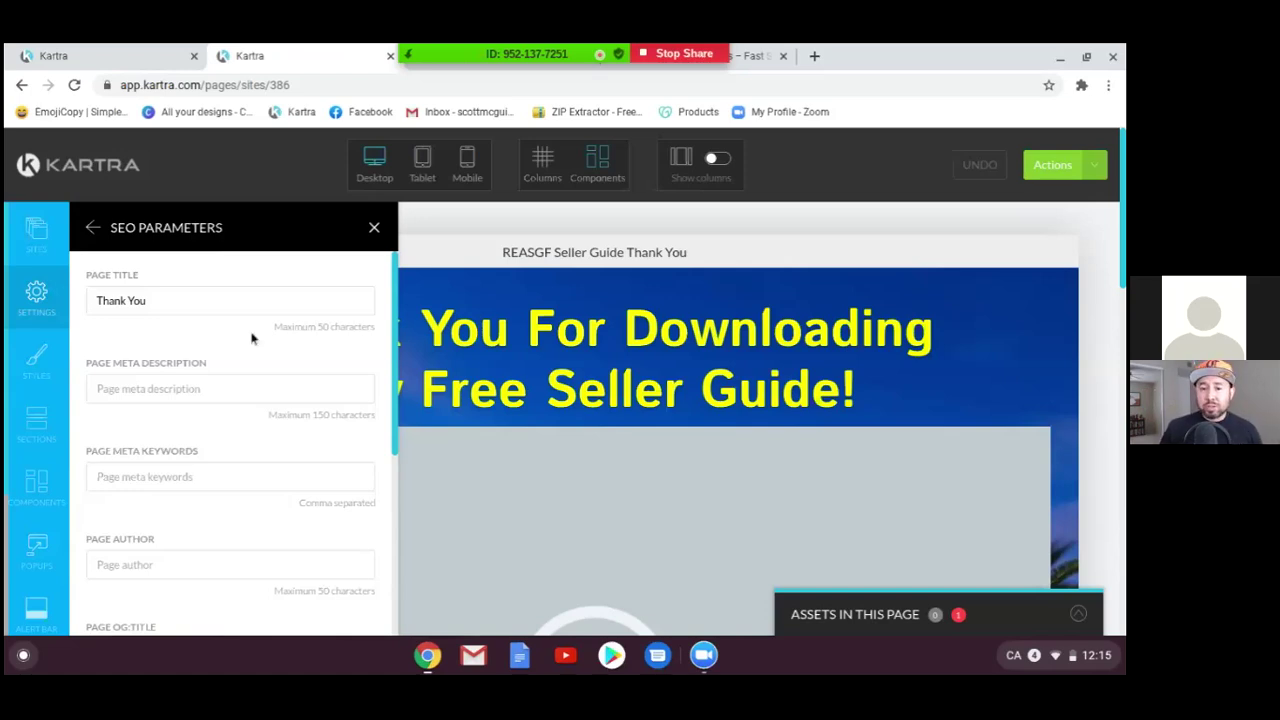
{"action": "left_click", "coordinate": [375, 230]}
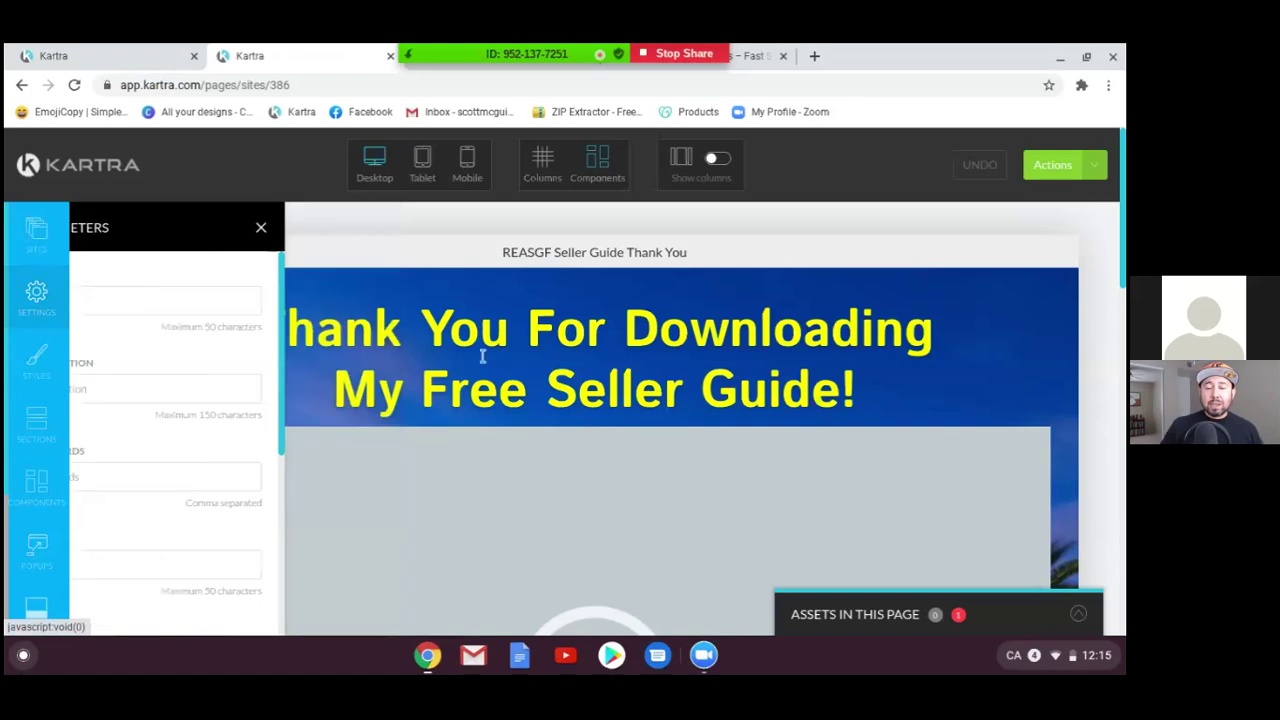
Step: Link the "Click here to schedule call" button to the Strategy Call calendar and apply the change
{"action": "scroll", "coordinate": [540, 437], "scroll_direction": "down", "scroll_amount": 10}
{"action": "scroll", "coordinate": [540, 437], "scroll_direction": "up", "scroll_amount": 3}
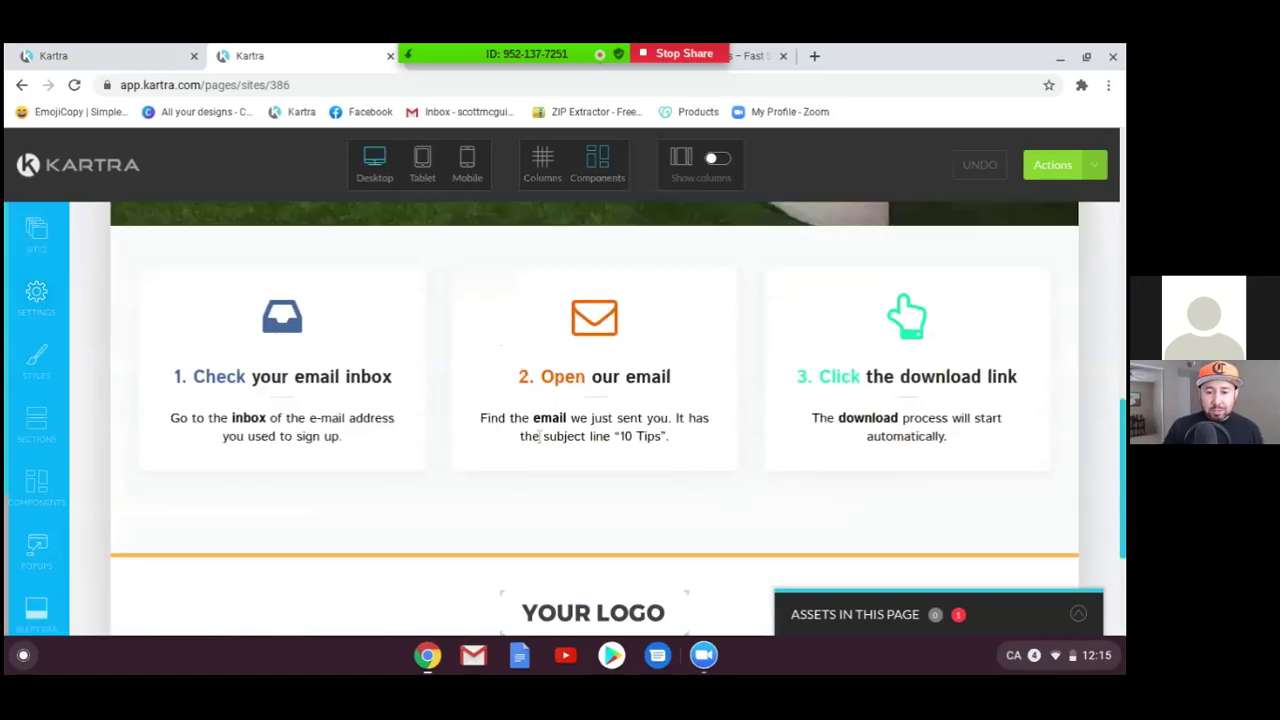
{"action": "scroll", "coordinate": [539, 437], "scroll_direction": "up", "scroll_amount": 2}
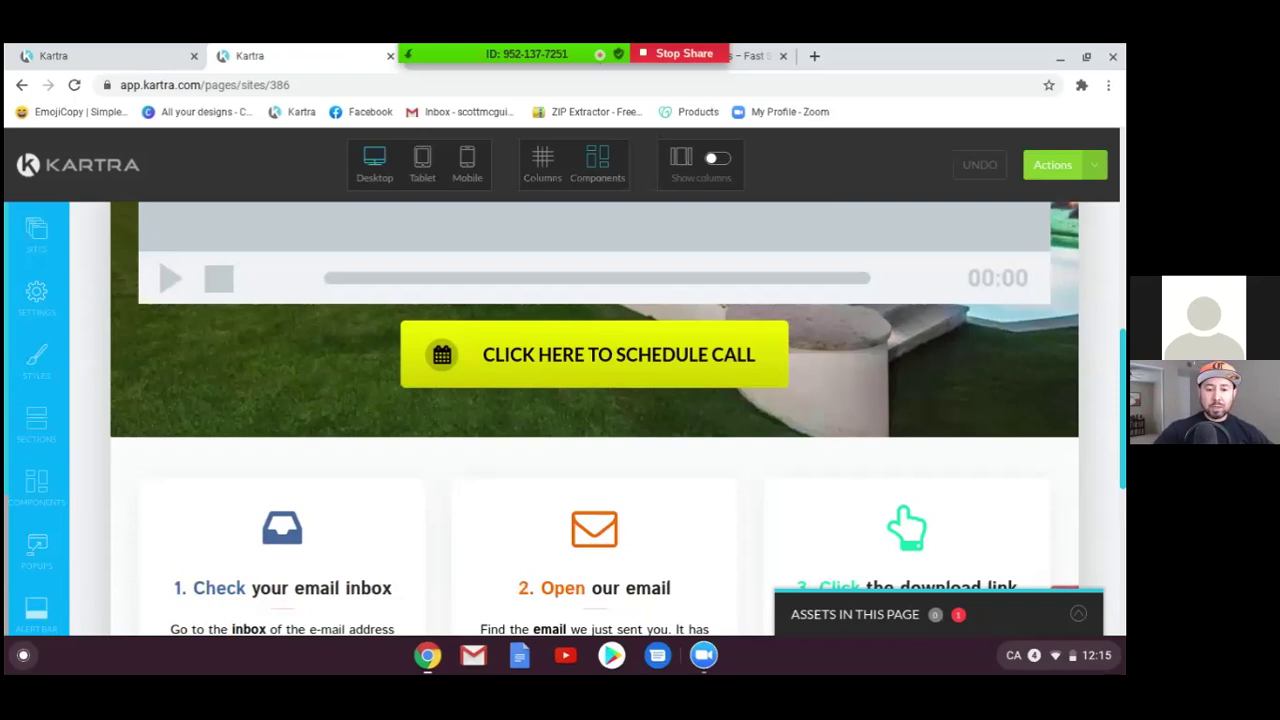
{"action": "mouse_move", "coordinate": [551, 370]}
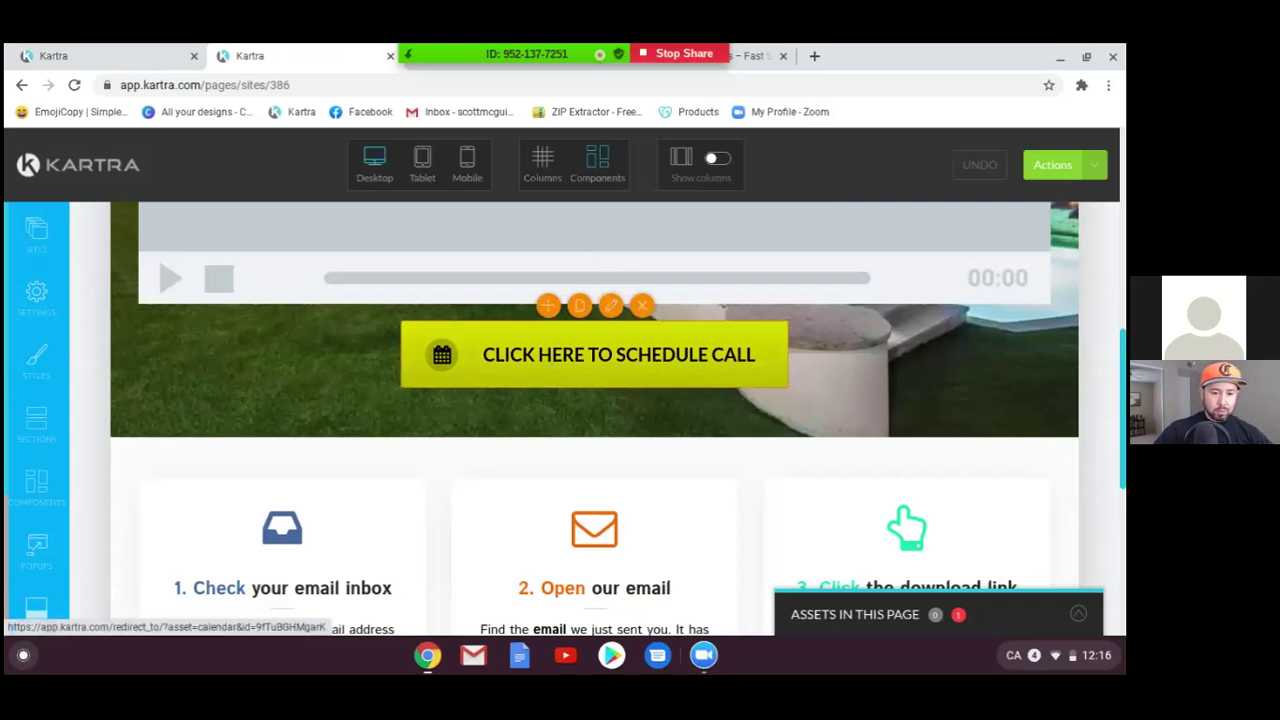
{"action": "left_click", "coordinate": [612, 307]}
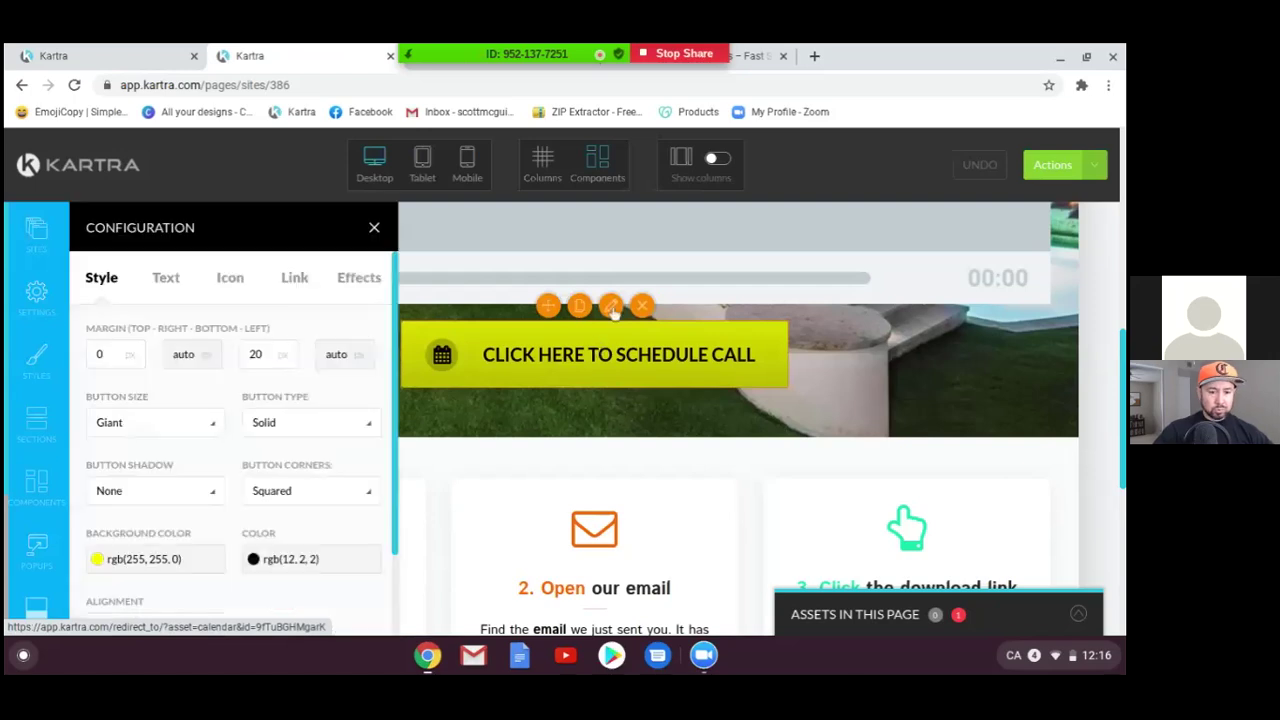
{"action": "left_click", "coordinate": [294, 281]}
{"action": "scroll", "coordinate": [354, 366], "scroll_direction": "down", "scroll_amount": 4}
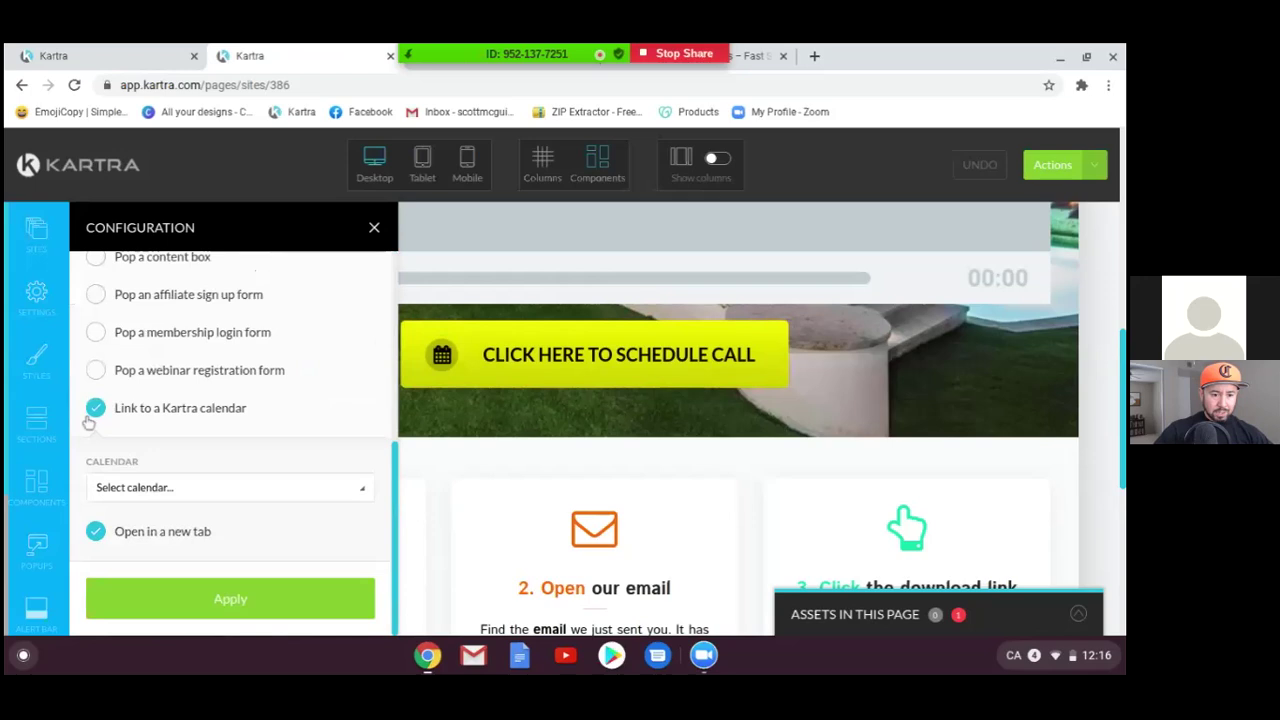
{"action": "left_click", "coordinate": [200, 489]}
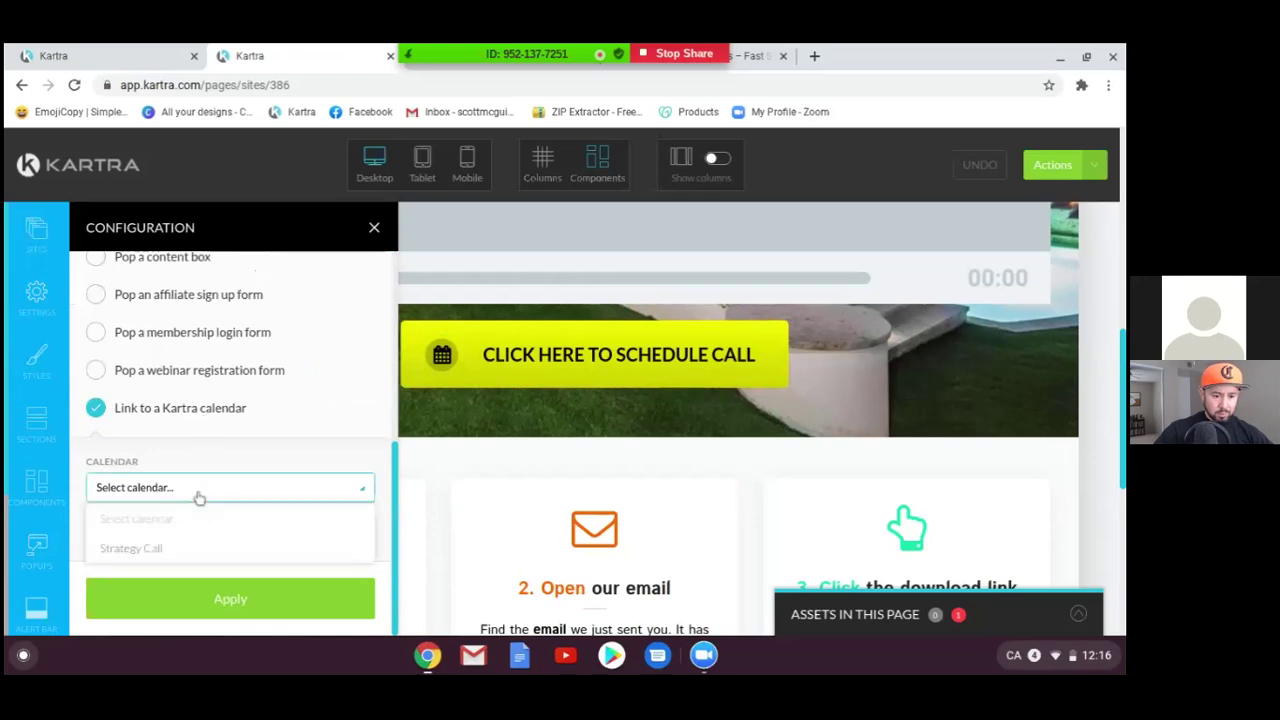
{"action": "left_click", "coordinate": [143, 551]}
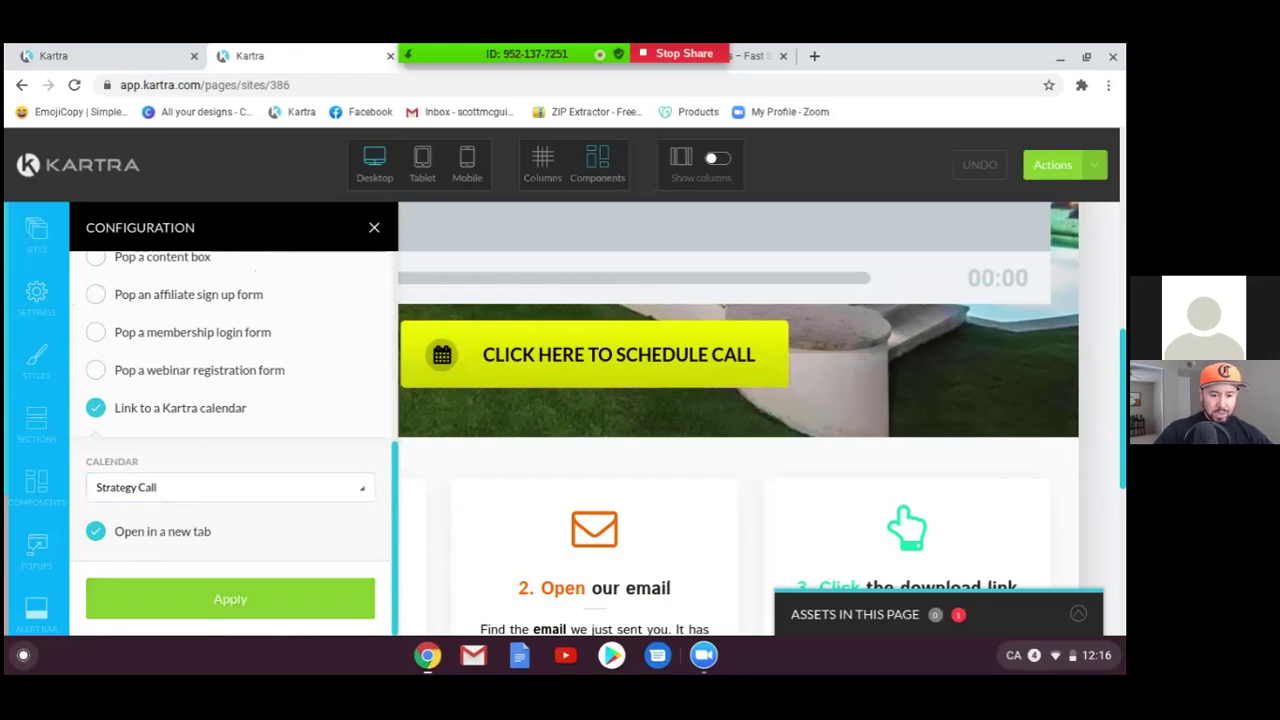
{"action": "left_click", "coordinate": [300, 601]}
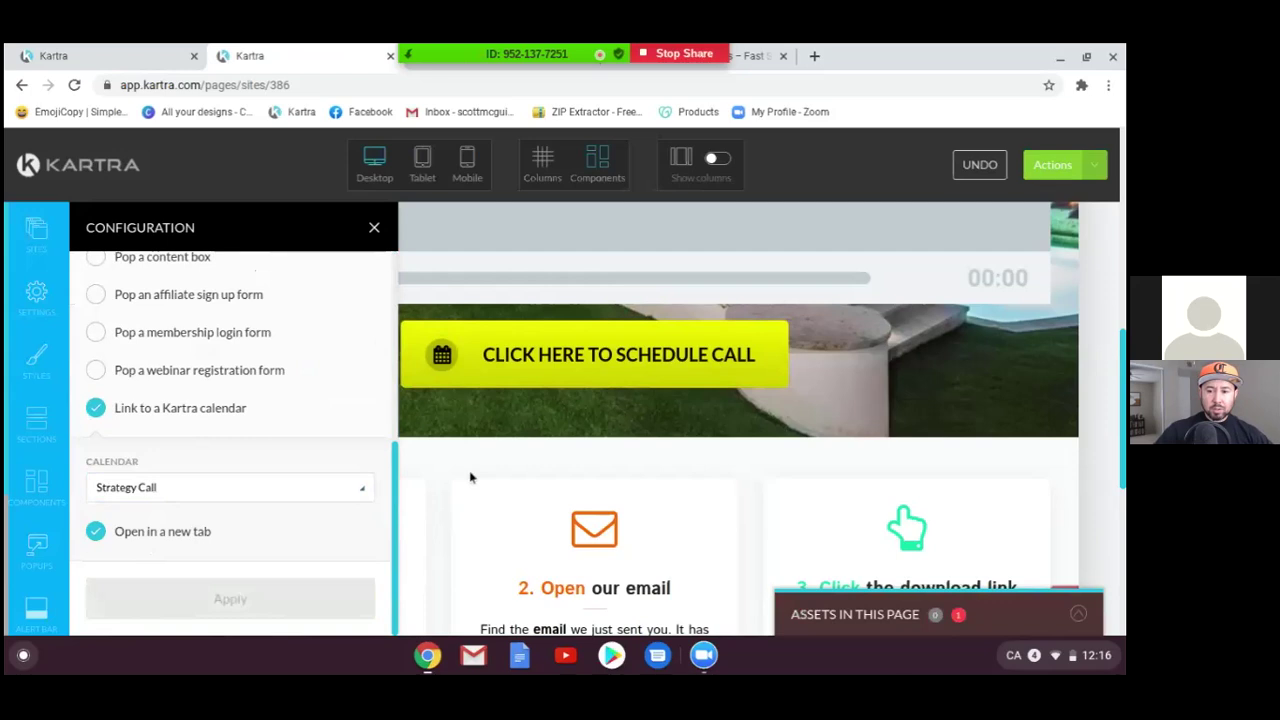
Step: Save the progress of the thank-you page and dismiss the save confirmation
{"action": "left_click", "coordinate": [1097, 170]}
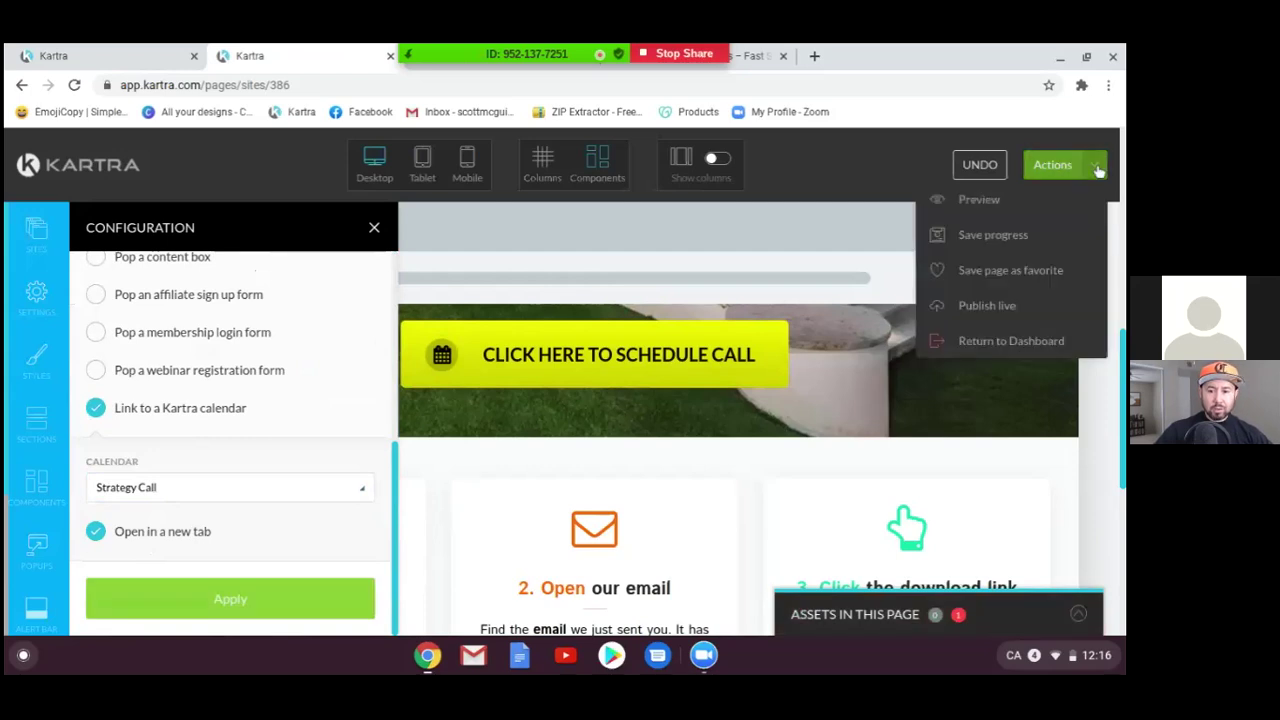
{"action": "left_click", "coordinate": [977, 243]}
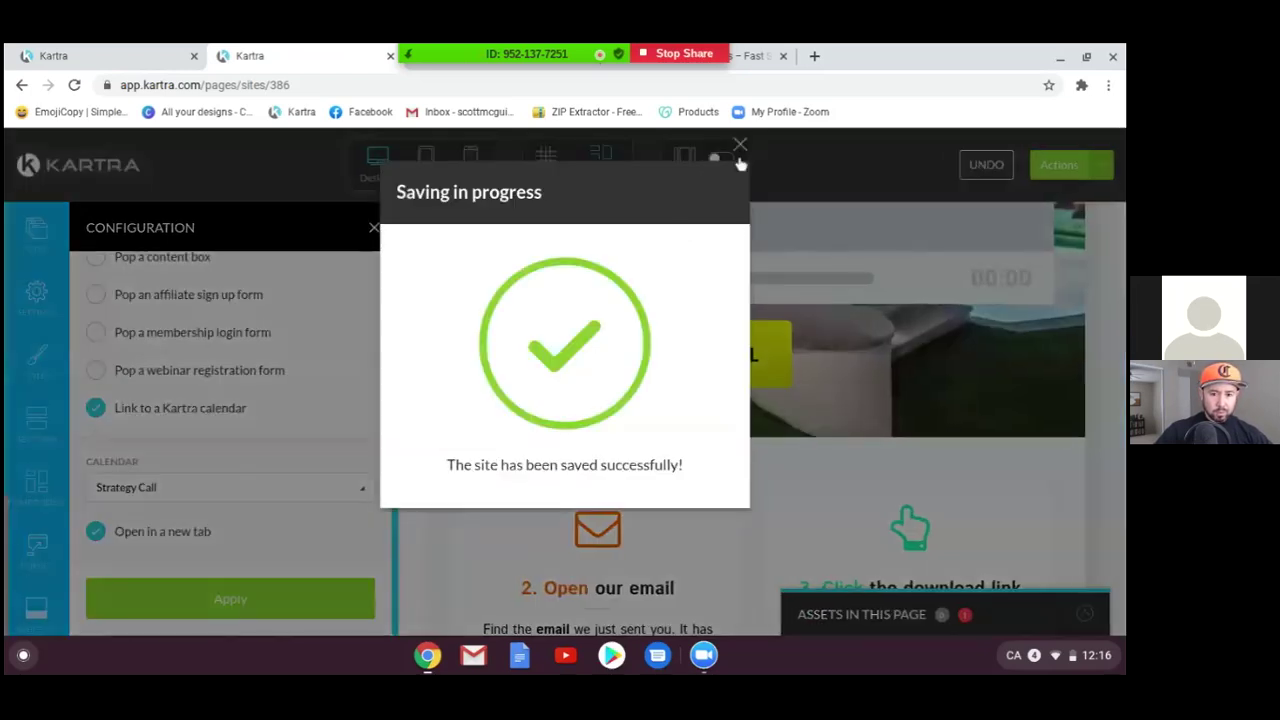
{"action": "left_click", "coordinate": [741, 147]}
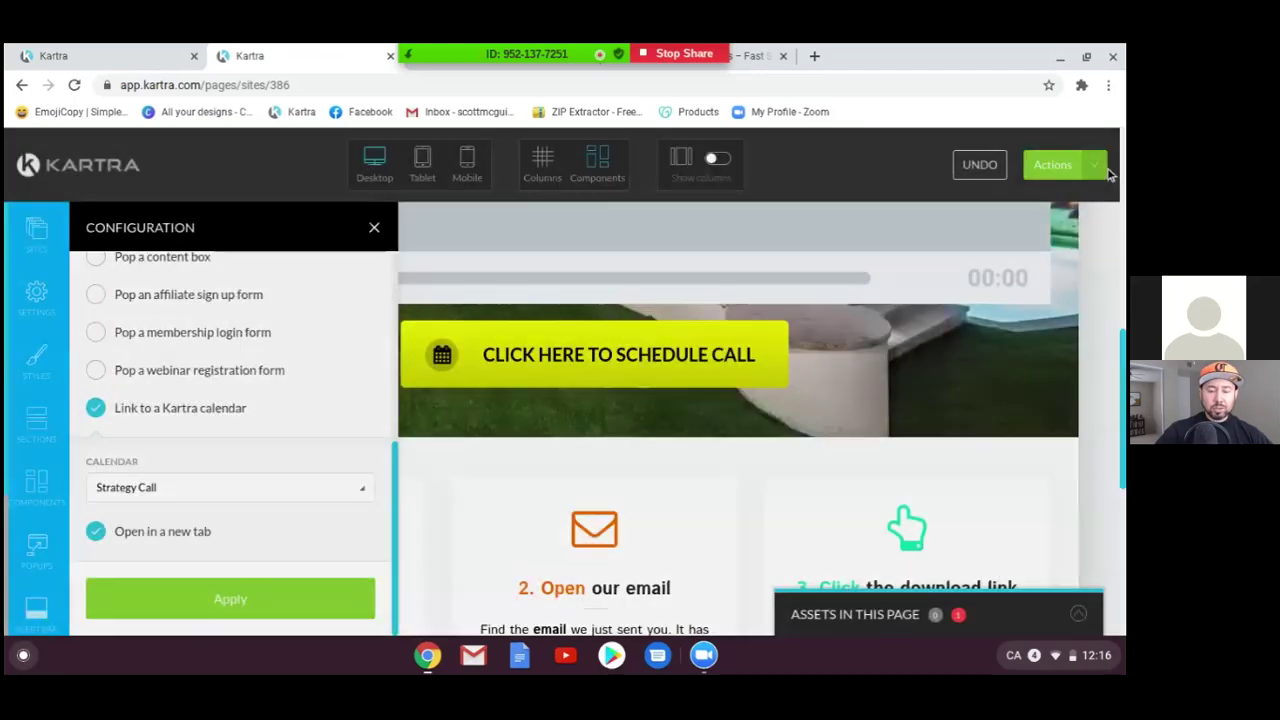
{"action": "left_click", "coordinate": [1095, 166]}
{"action": "left_click", "coordinate": [986, 308]}
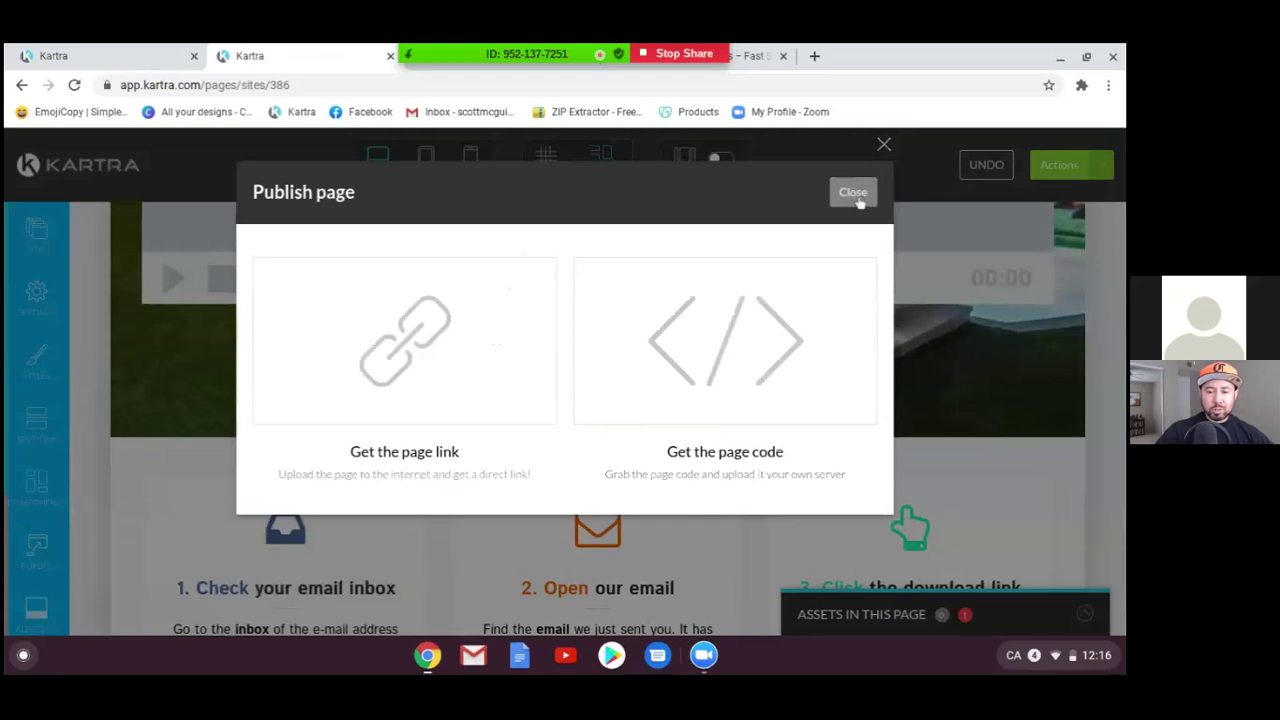
{"action": "left_click", "coordinate": [853, 193]}
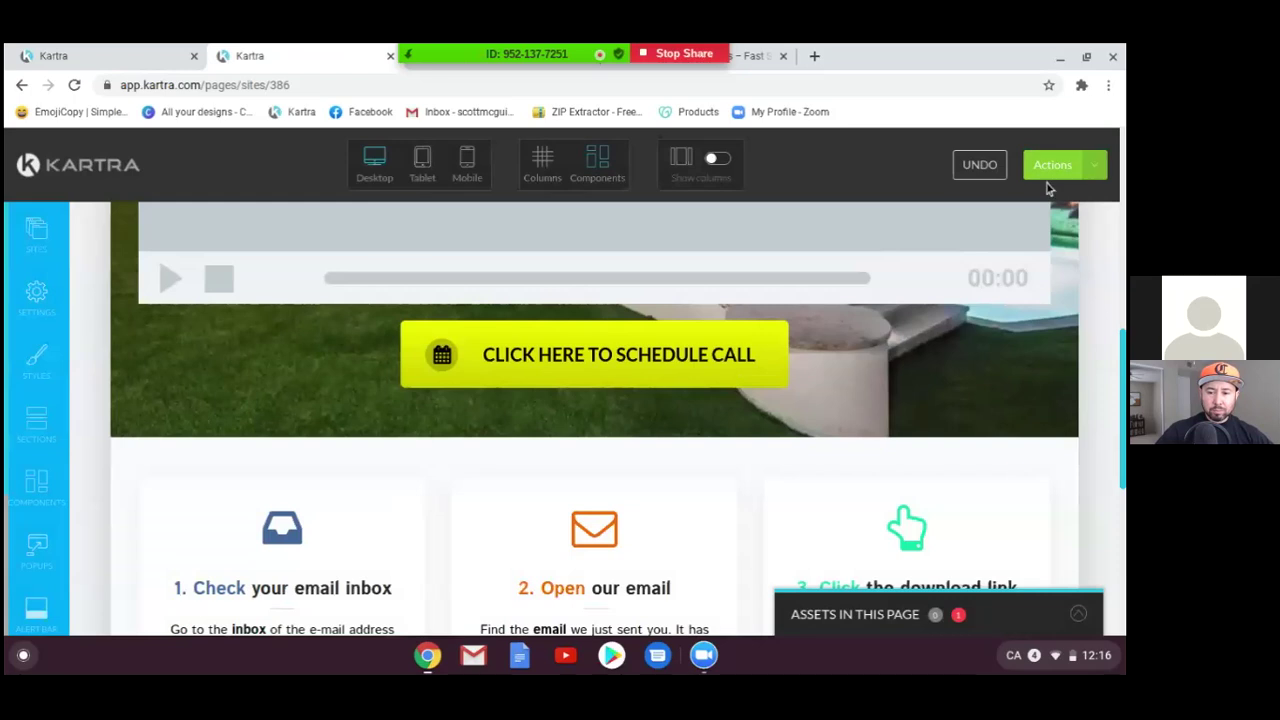
Step: Examine the thank-you page's footer section, with its logo placeholder, social media icons and copyright line
{"action": "scroll", "coordinate": [993, 357], "scroll_direction": "down", "scroll_amount": 5}
{"action": "scroll", "coordinate": [993, 357], "scroll_direction": "down", "scroll_amount": 1}
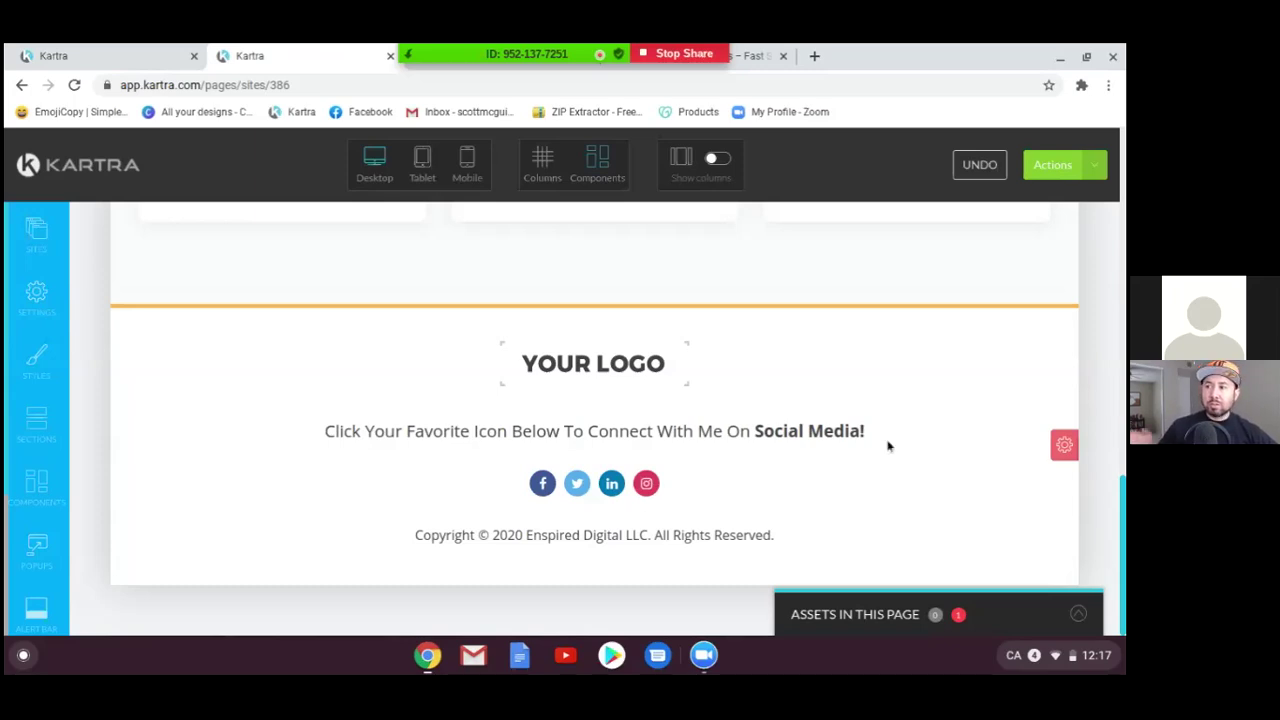
{"action": "mouse_move", "coordinate": [886, 445]}
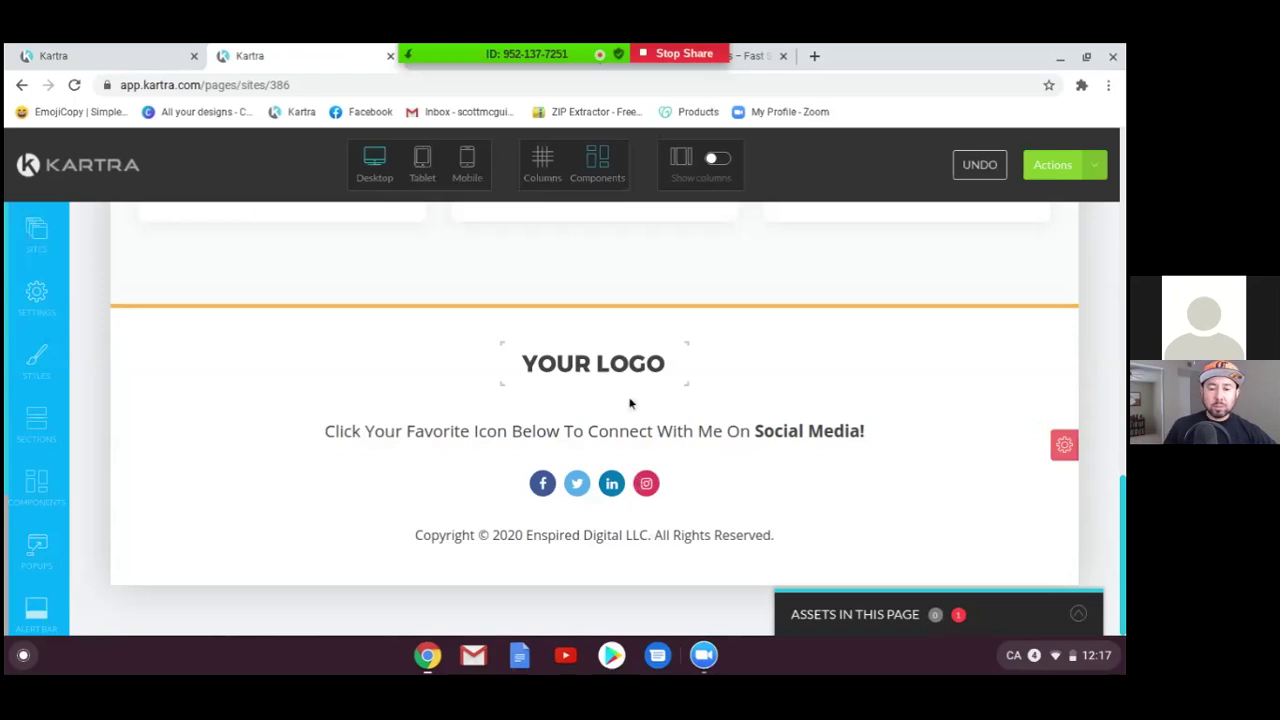
{"action": "mouse_move", "coordinate": [630, 400]}
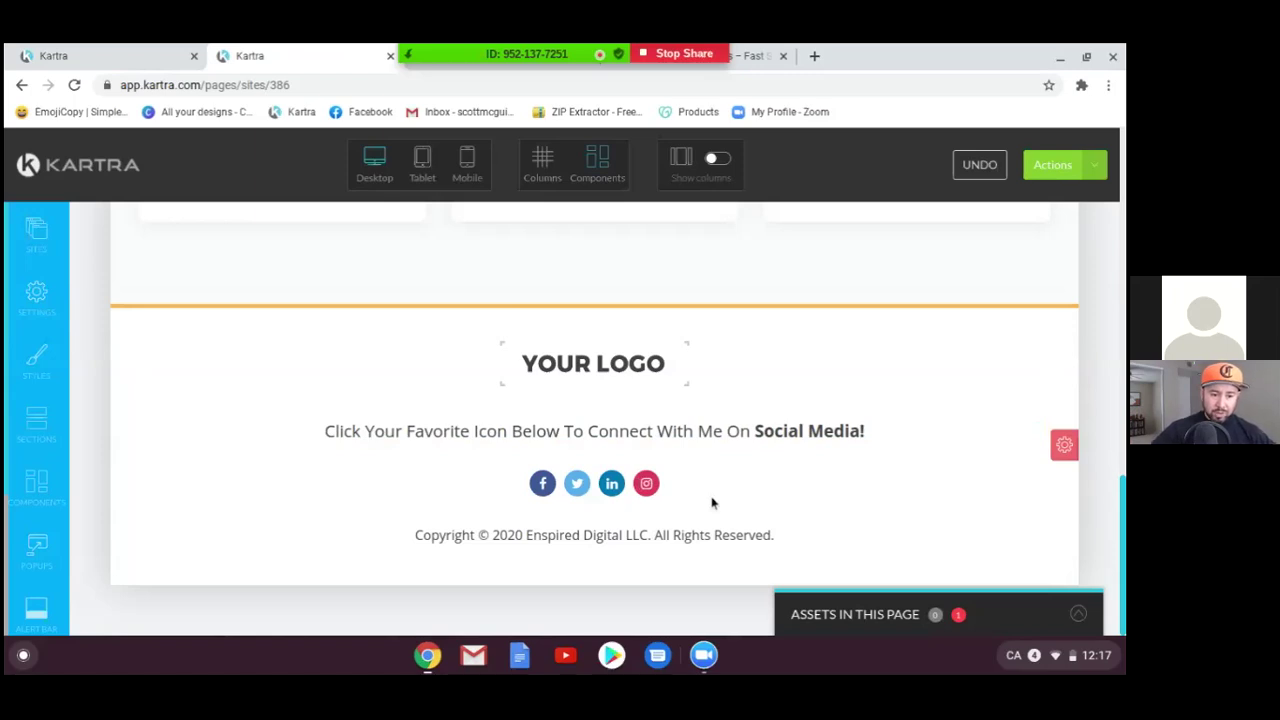
{"action": "mouse_move", "coordinate": [647, 485]}
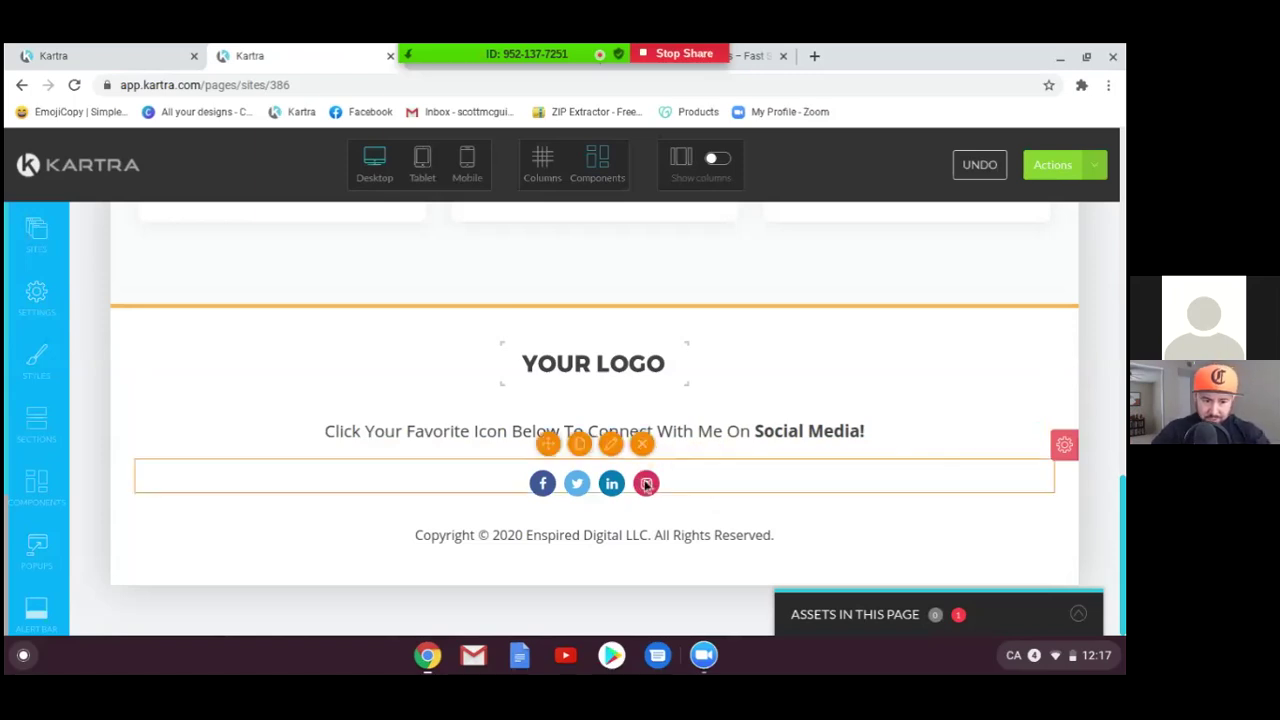
{"action": "mouse_move", "coordinate": [545, 485]}
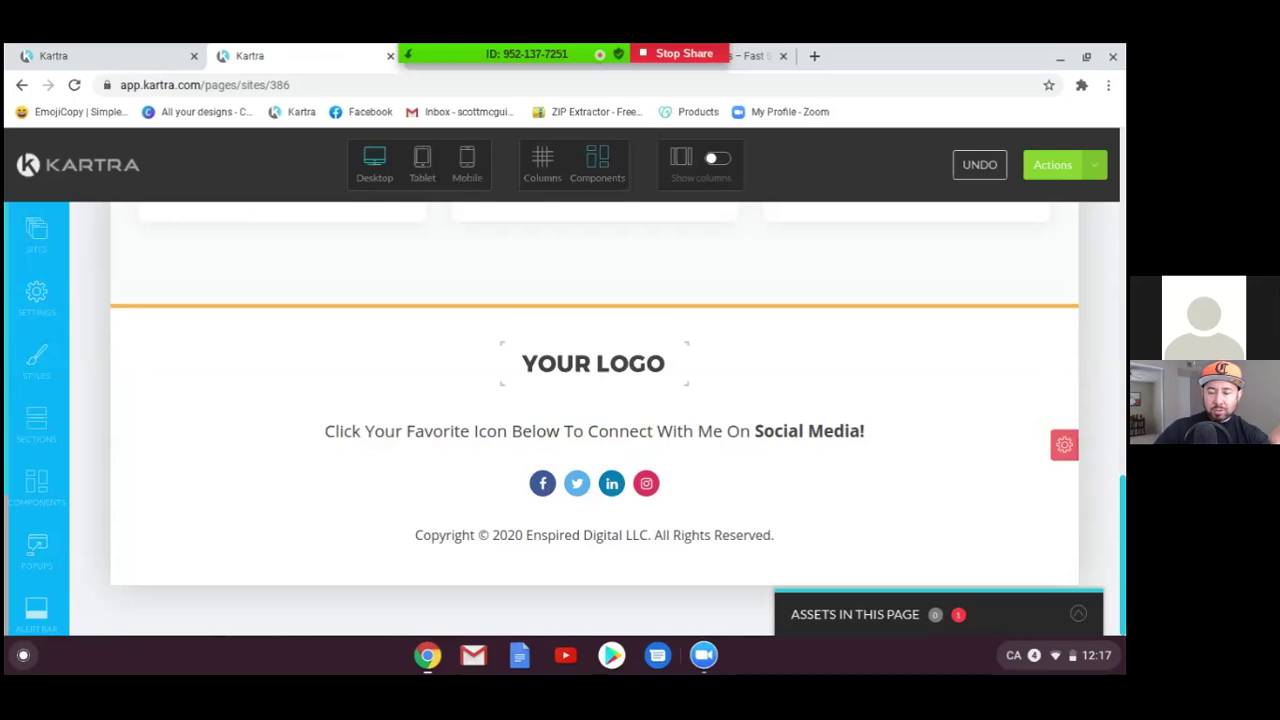
{"action": "left_click", "coordinate": [1066, 446]}
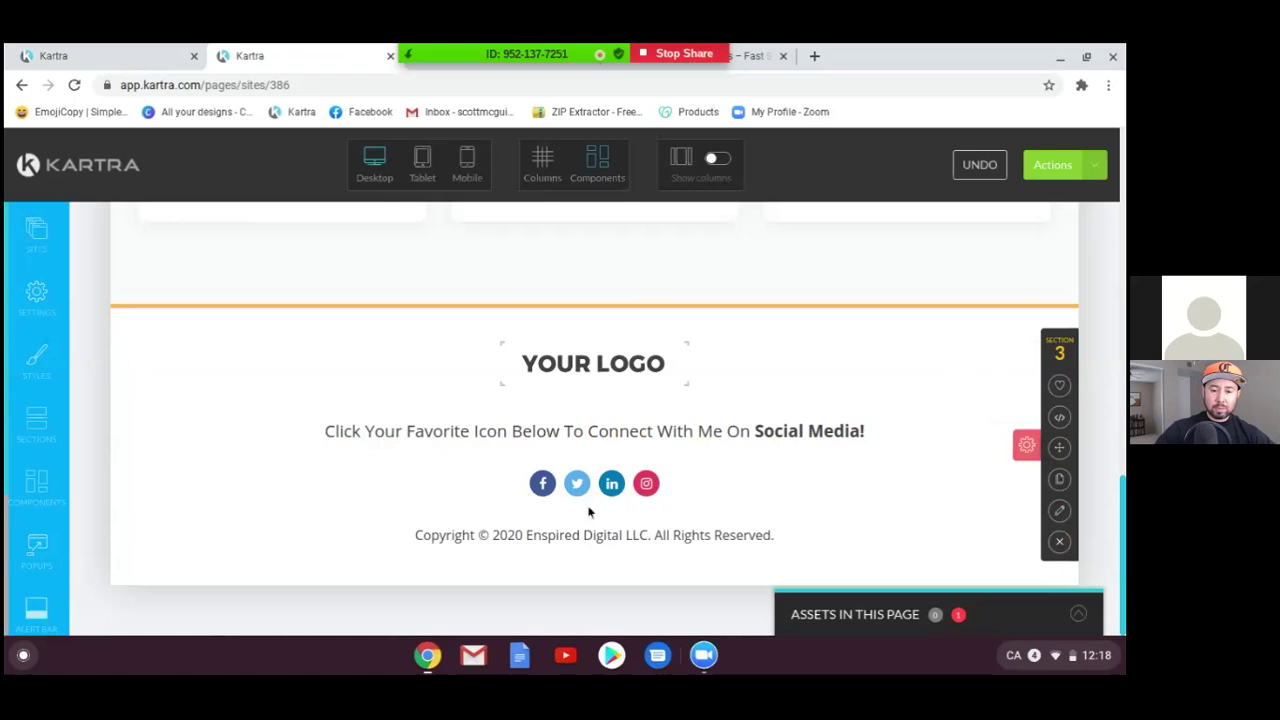
{"action": "scroll", "coordinate": [588, 512], "scroll_direction": "up", "scroll_amount": 1}
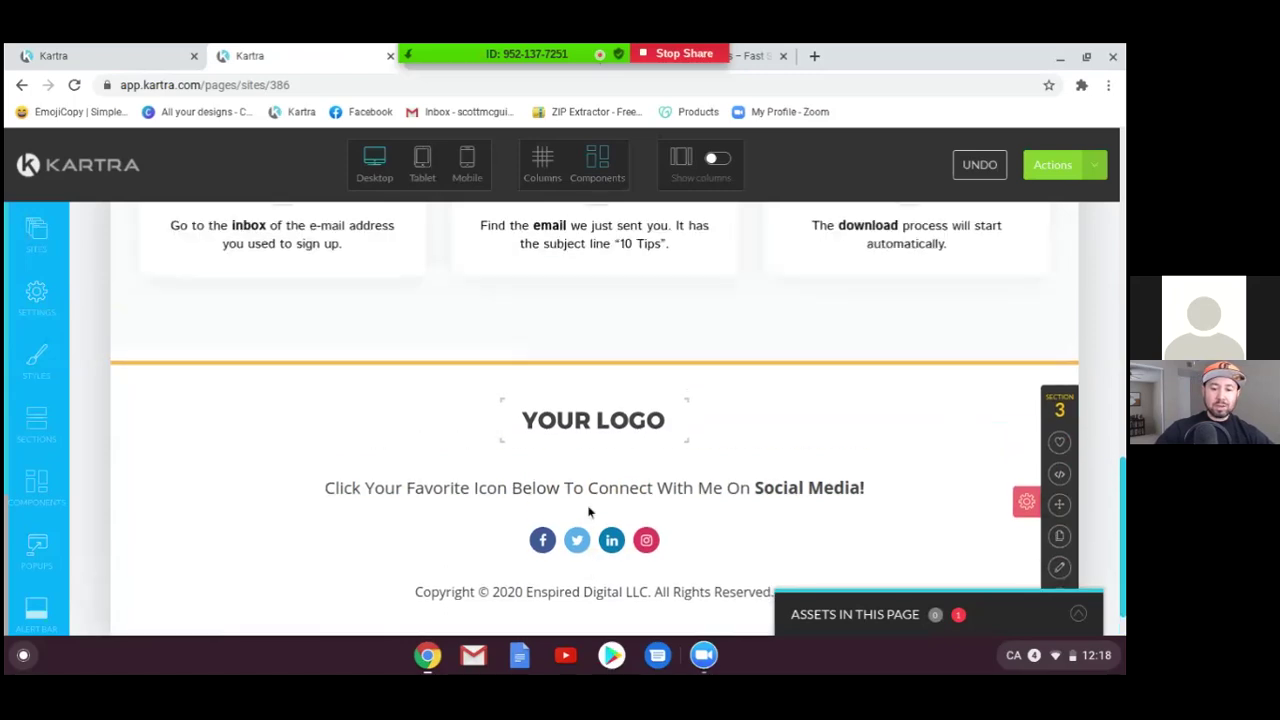
{"action": "scroll", "coordinate": [588, 512], "scroll_direction": "down", "scroll_amount": 1}
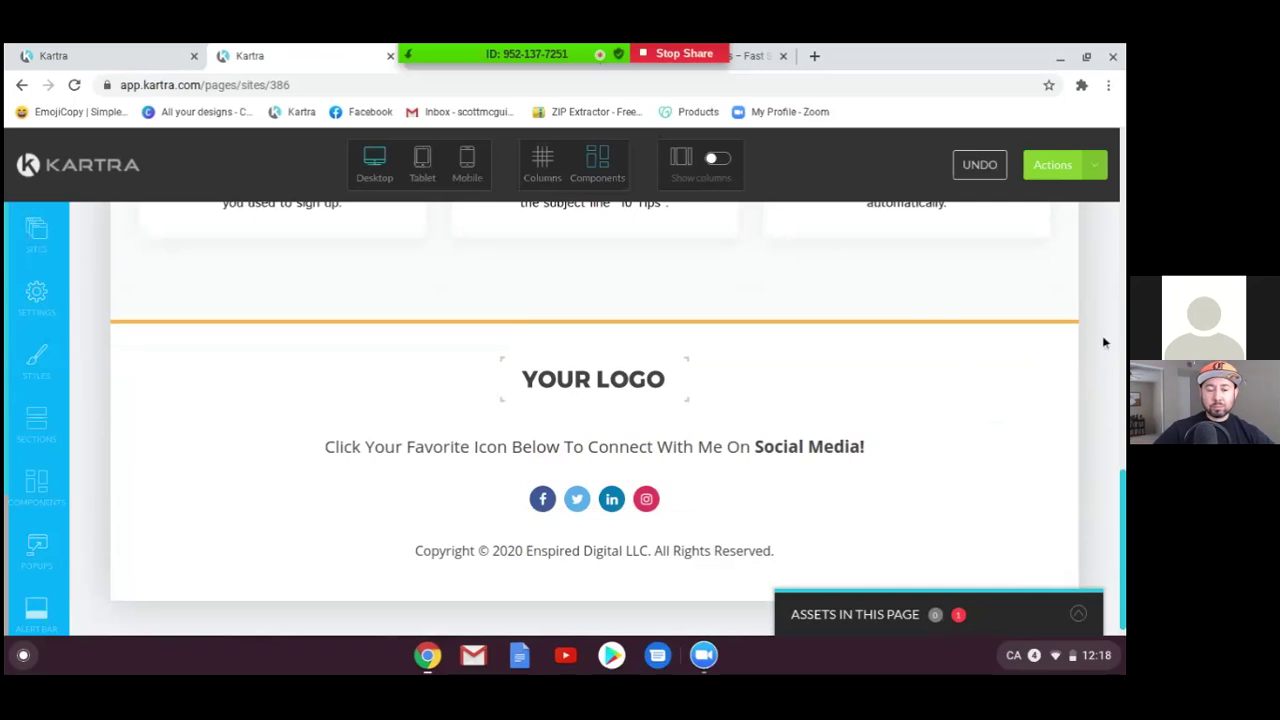
Step: Review the whole thank-you page, including the headline, video area, call-scheduling button, three download instruction boxes and footer
{"action": "scroll", "coordinate": [1104, 343], "scroll_direction": "up", "scroll_amount": 1}
{"action": "scroll", "coordinate": [1104, 343], "scroll_direction": "up", "scroll_amount": 6}
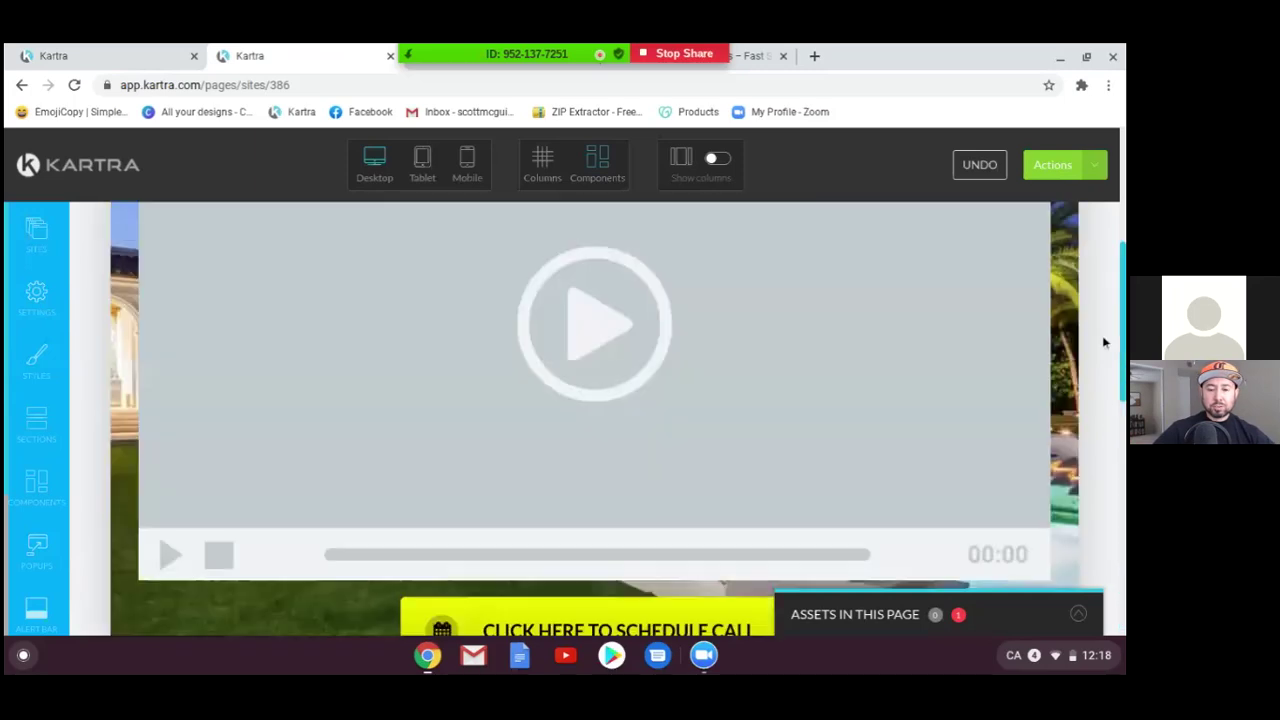
{"action": "scroll", "coordinate": [1104, 343], "scroll_direction": "up", "scroll_amount": 2}
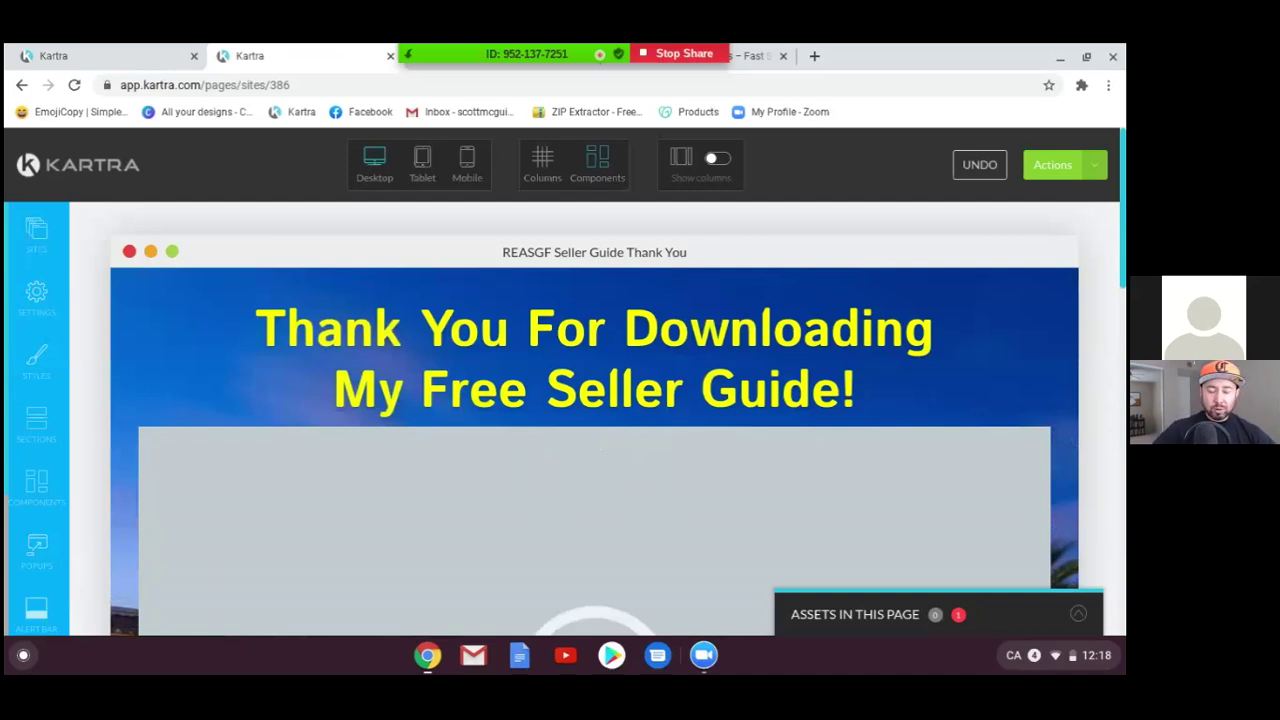
{"action": "scroll", "coordinate": [1094, 334], "scroll_direction": "down", "scroll_amount": 10}
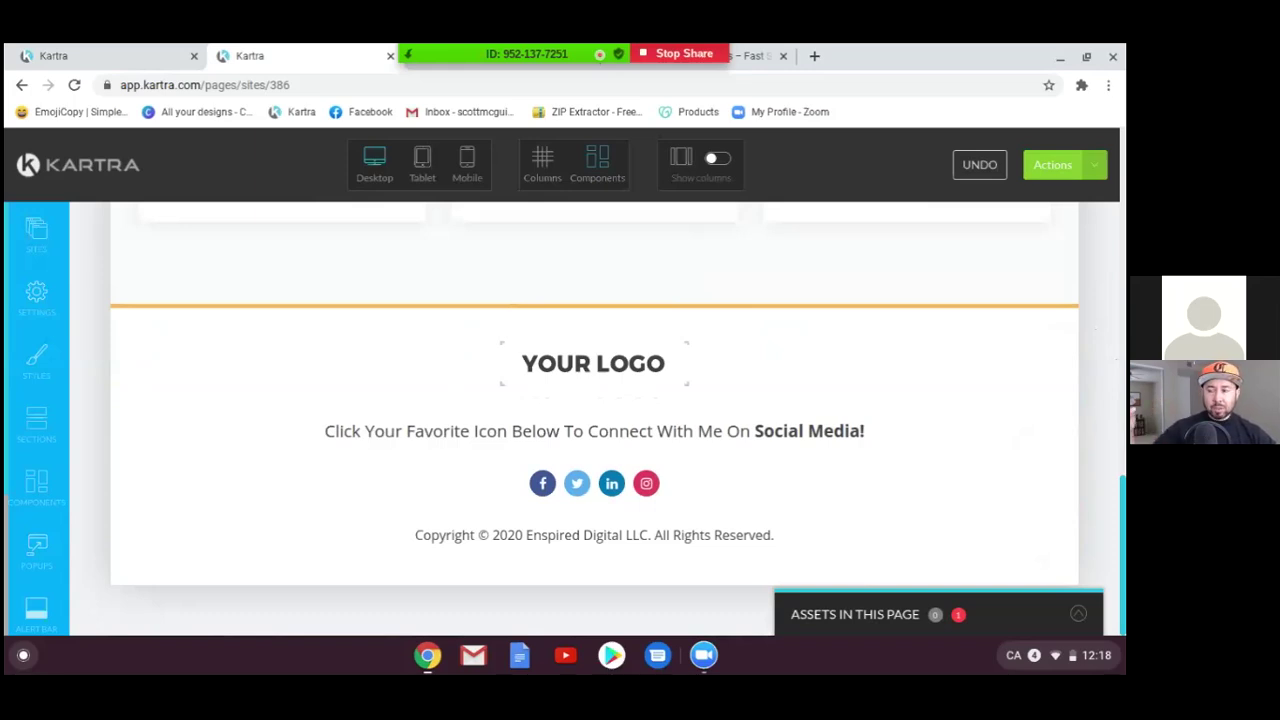
{"action": "scroll", "coordinate": [1105, 380], "scroll_direction": "up", "scroll_amount": 3}
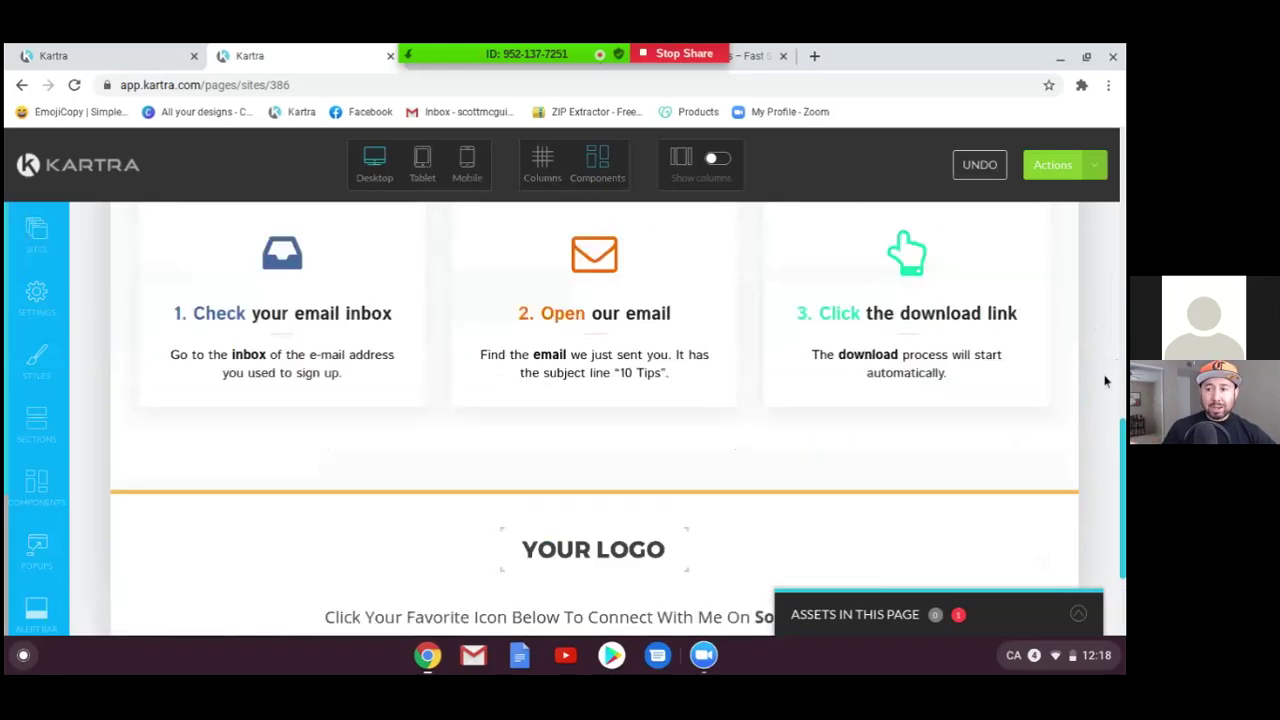
{"action": "scroll", "coordinate": [1105, 380], "scroll_direction": "up", "scroll_amount": 2}
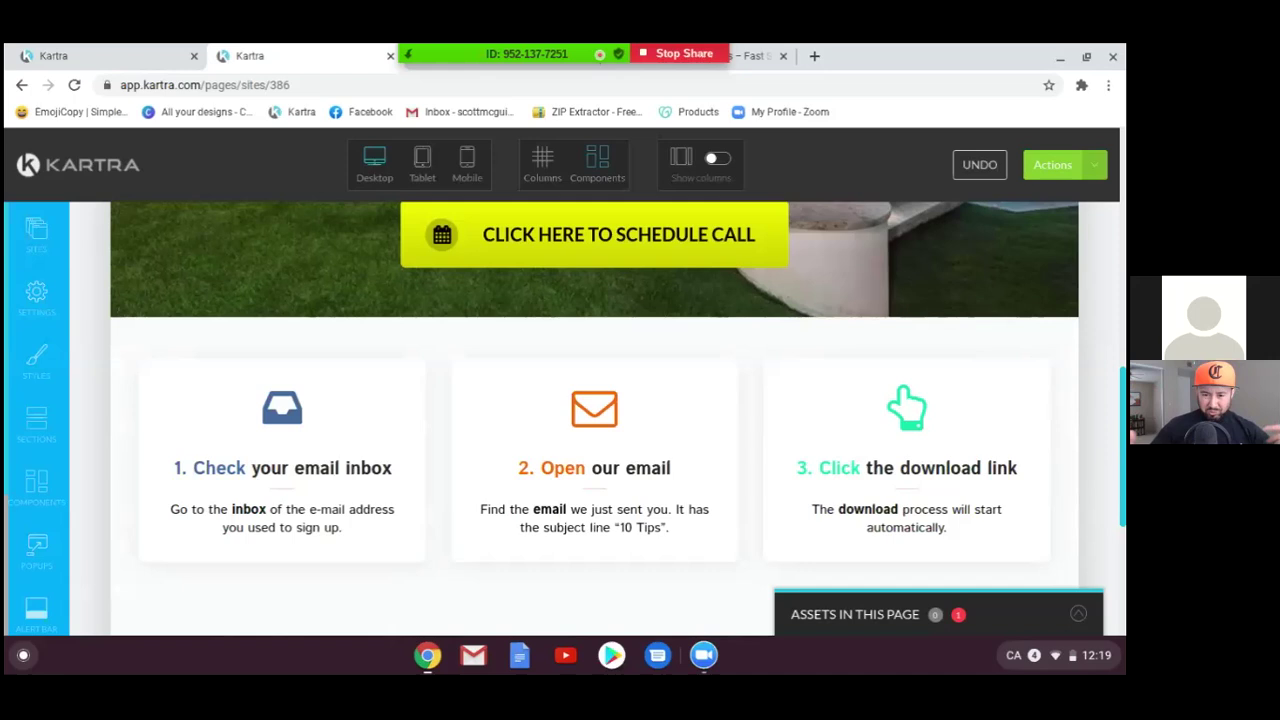
{"action": "scroll", "coordinate": [1090, 491], "scroll_direction": "up", "scroll_amount": 1}
{"action": "scroll", "coordinate": [1090, 491], "scroll_direction": "up", "scroll_amount": 6}
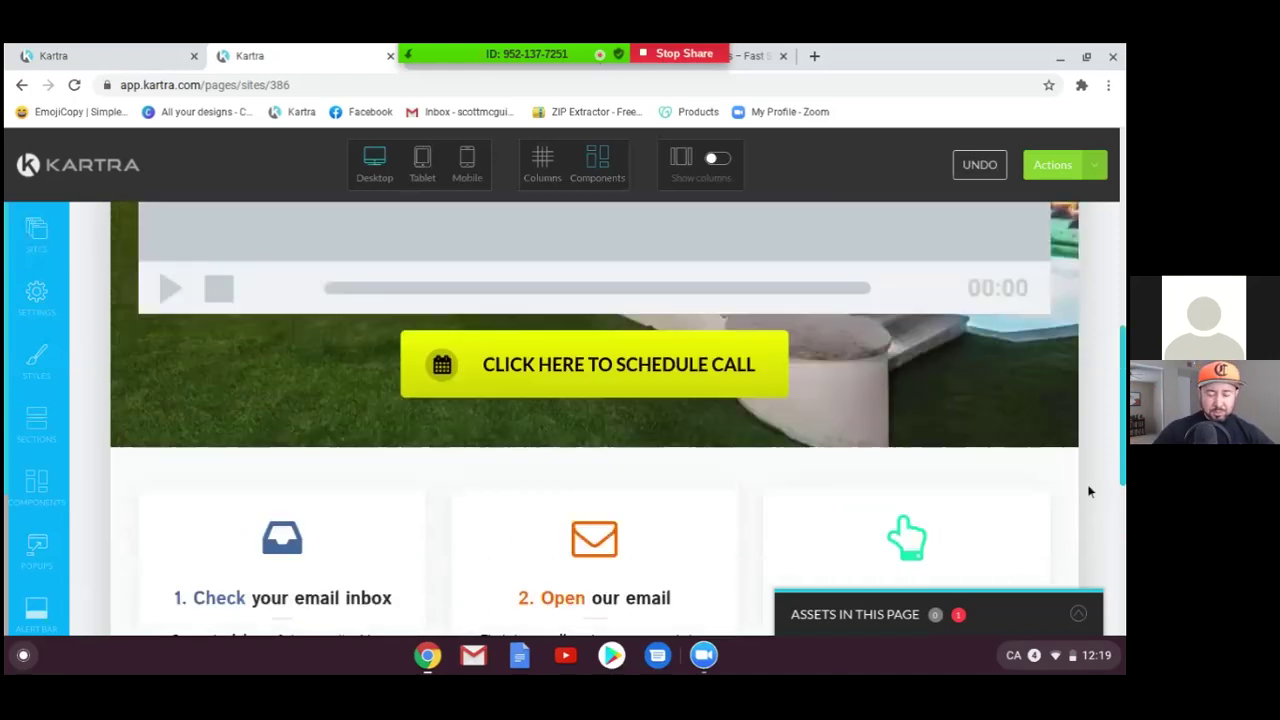
{"action": "scroll", "coordinate": [1090, 491], "scroll_direction": "up", "scroll_amount": 2}
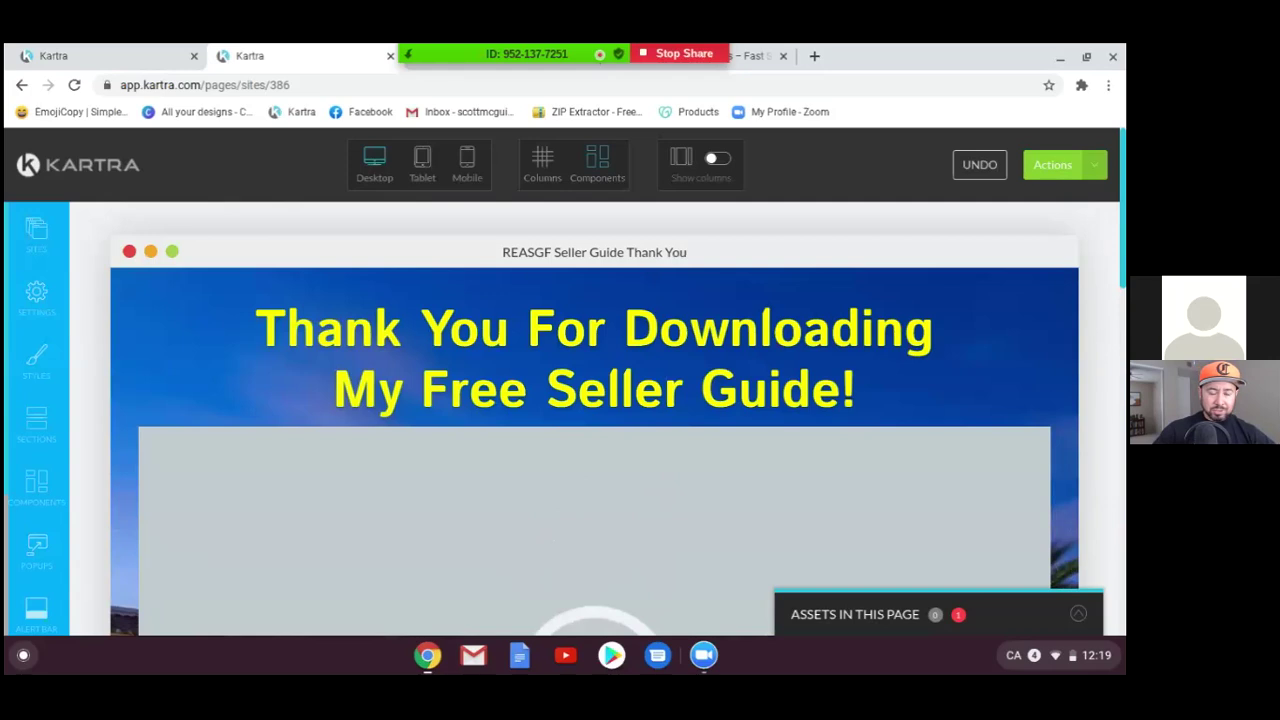
Step: Examine the thank-you page's headline and the video placeholder beneath it
{"action": "mouse_move", "coordinate": [754, 412]}
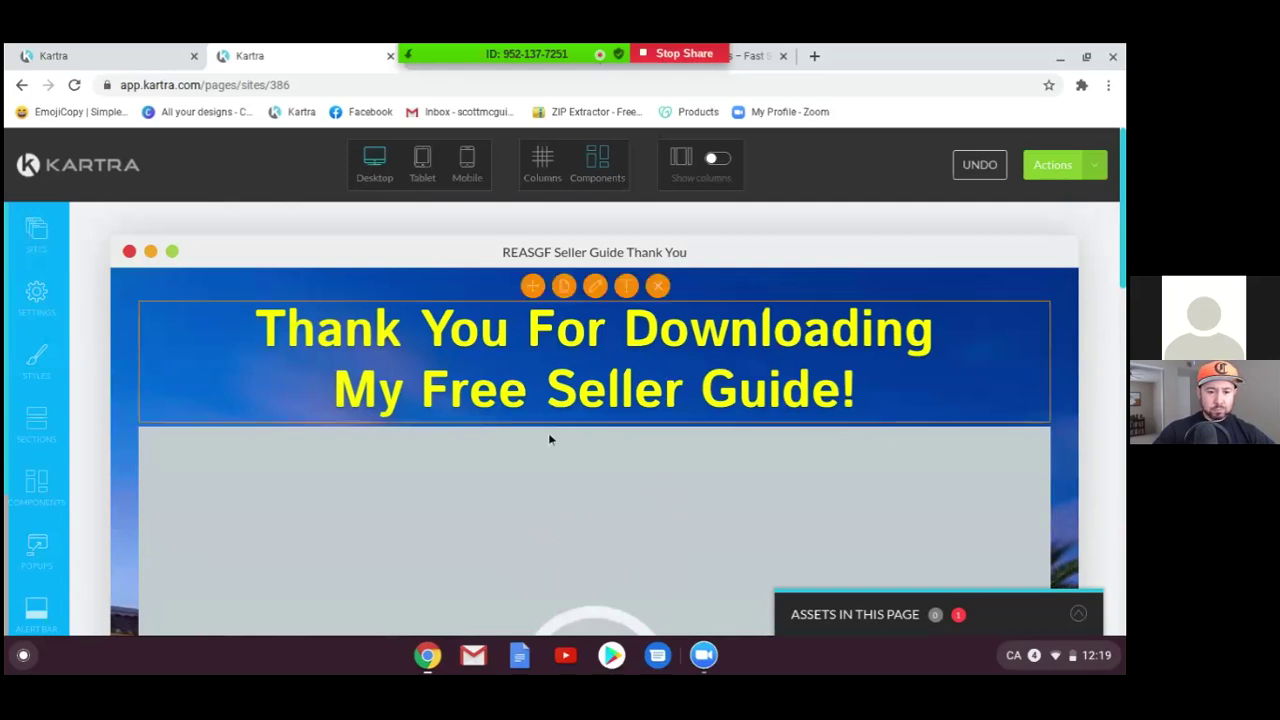
{"action": "scroll", "coordinate": [905, 507], "scroll_direction": "down", "scroll_amount": 1}
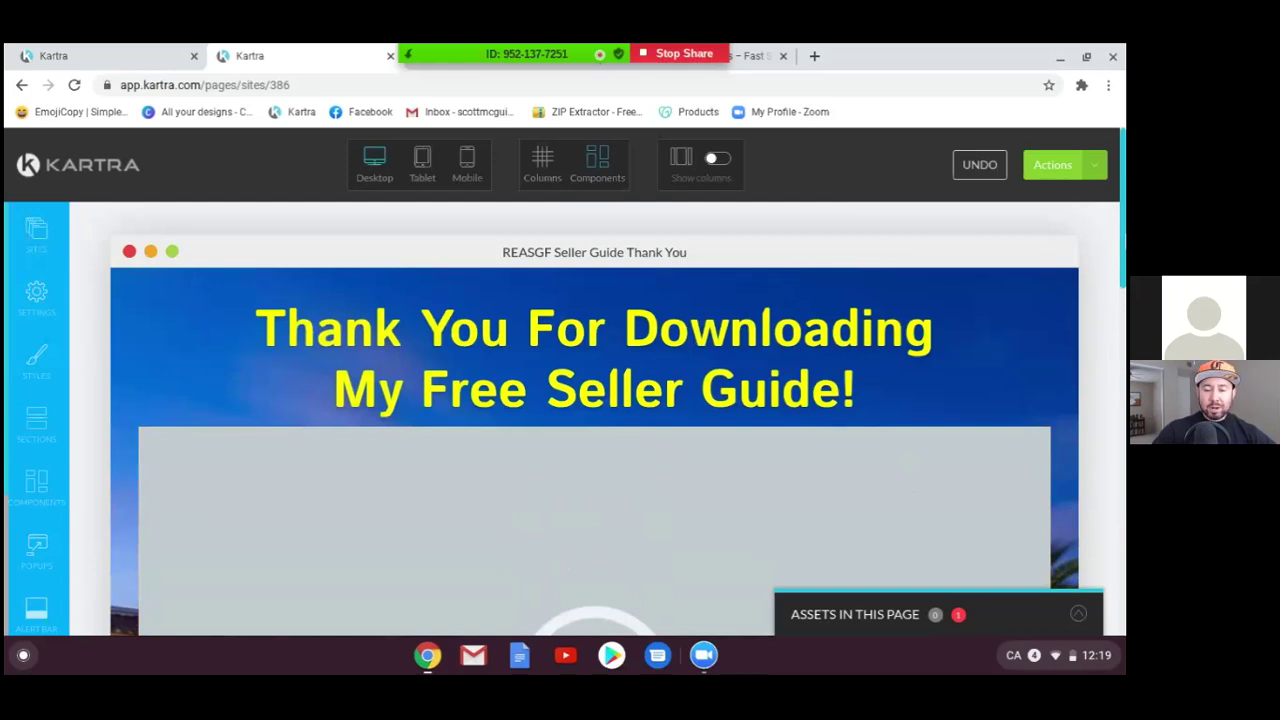
{"action": "scroll", "coordinate": [1063, 323], "scroll_direction": "down", "scroll_amount": 3}
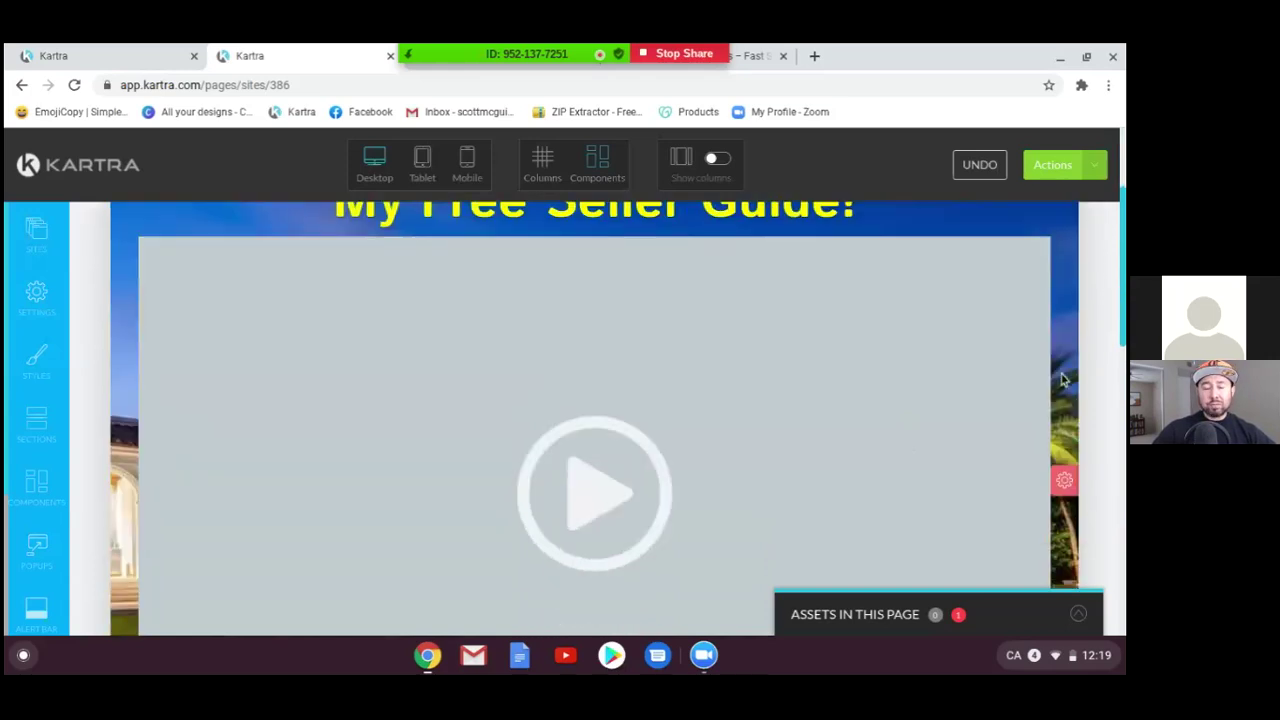
{"action": "scroll", "coordinate": [1063, 378], "scroll_direction": "down", "scroll_amount": 1}
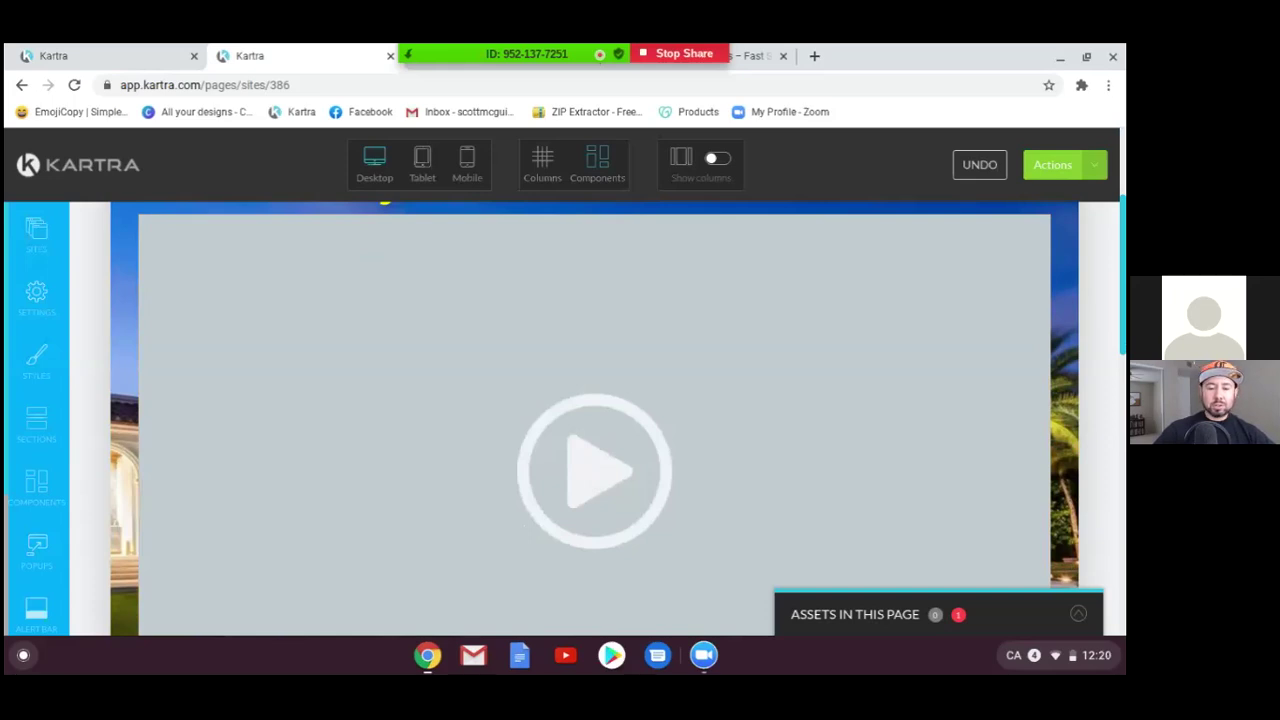
{"action": "scroll", "coordinate": [1099, 334], "scroll_direction": "up", "scroll_amount": 1}
{"action": "scroll", "coordinate": [1099, 334], "scroll_direction": "up", "scroll_amount": 2}
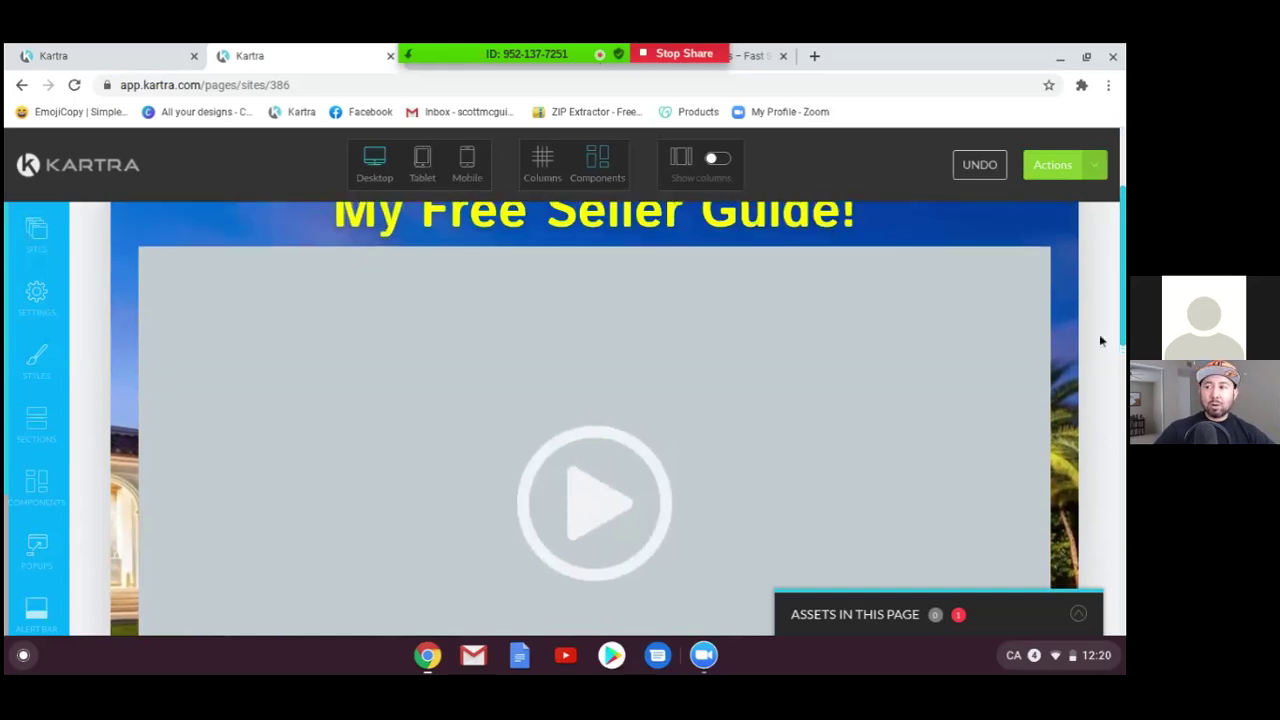
{"action": "scroll", "coordinate": [1099, 341], "scroll_direction": "up", "scroll_amount": 3}
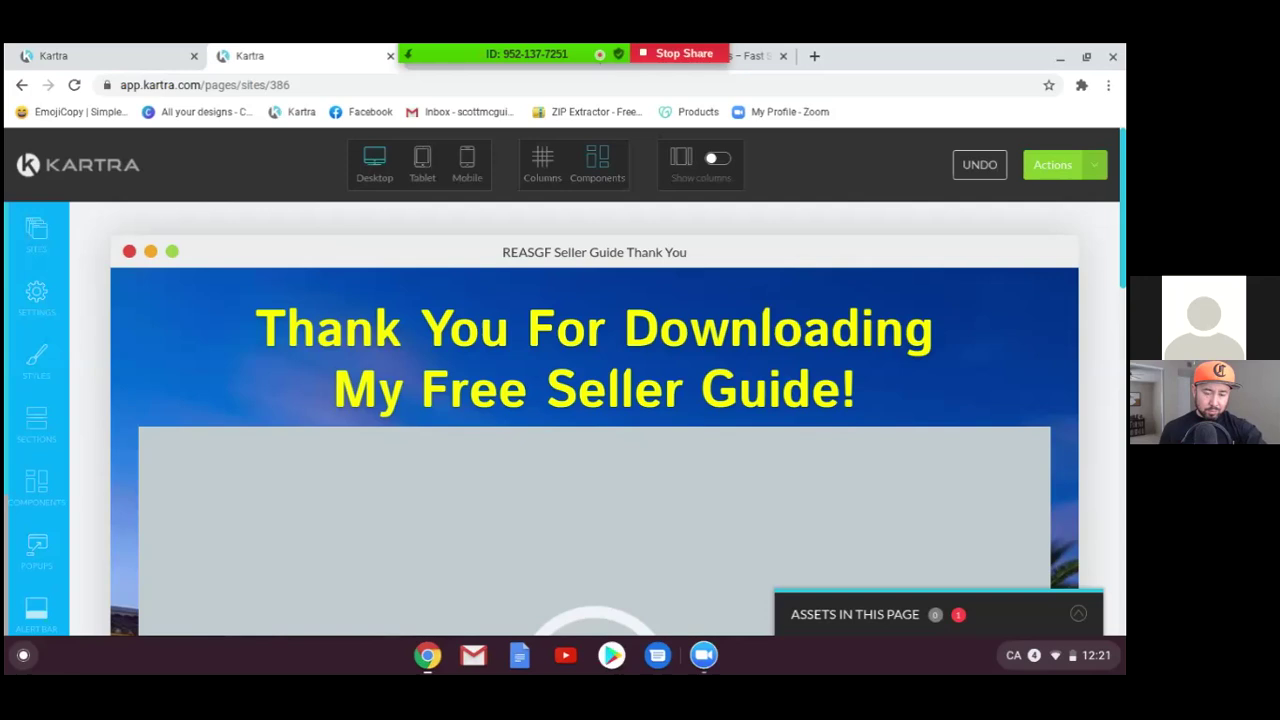
Step: Inspect the video placeholder's source configuration, including the Kartra Video category choices, and close it without applying a video
{"action": "scroll", "coordinate": [1099, 334], "scroll_direction": "down", "scroll_amount": 2}
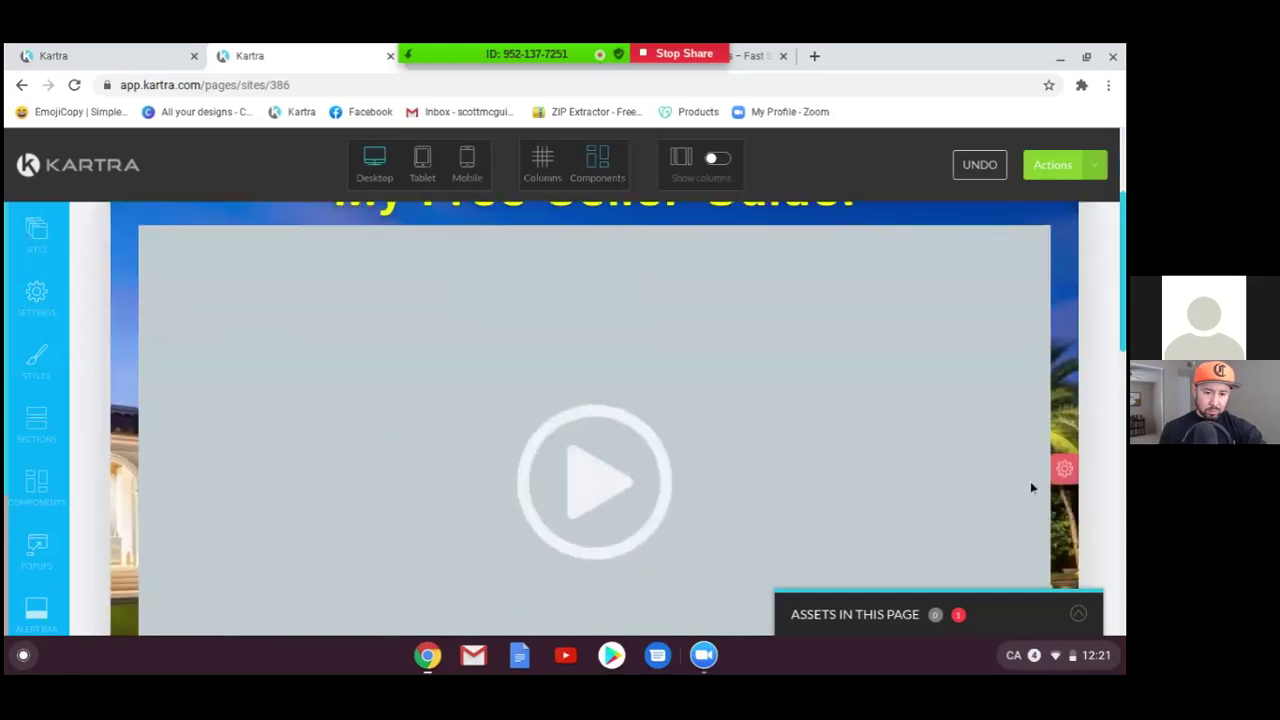
{"action": "left_click", "coordinate": [1065, 475]}
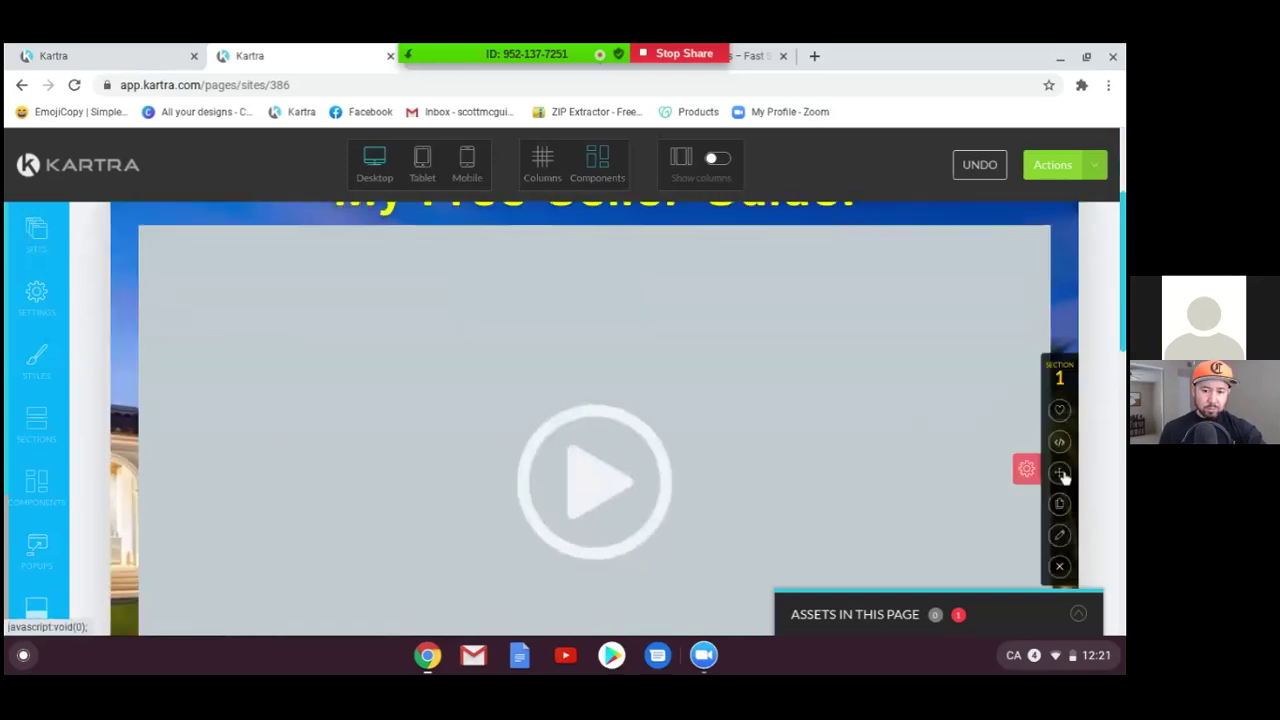
{"action": "scroll", "coordinate": [413, 428], "scroll_direction": "up", "scroll_amount": 1}
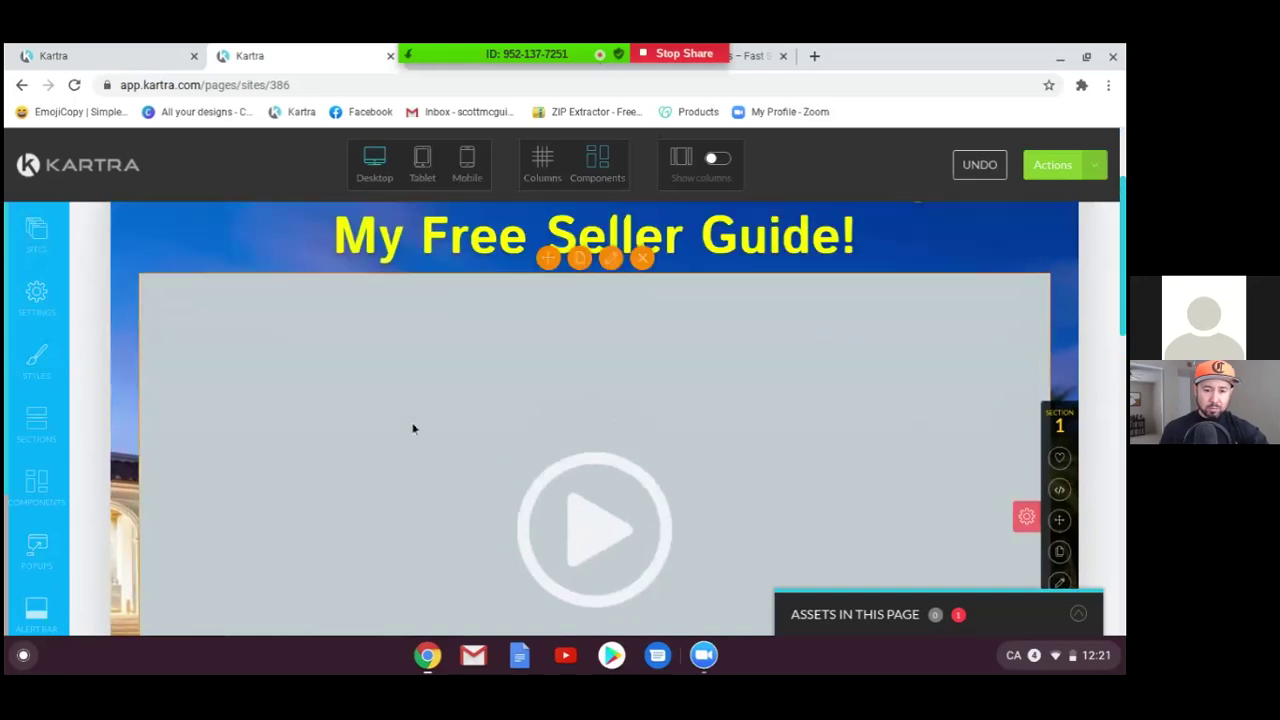
{"action": "scroll", "coordinate": [619, 229], "scroll_direction": "down", "scroll_amount": 1}
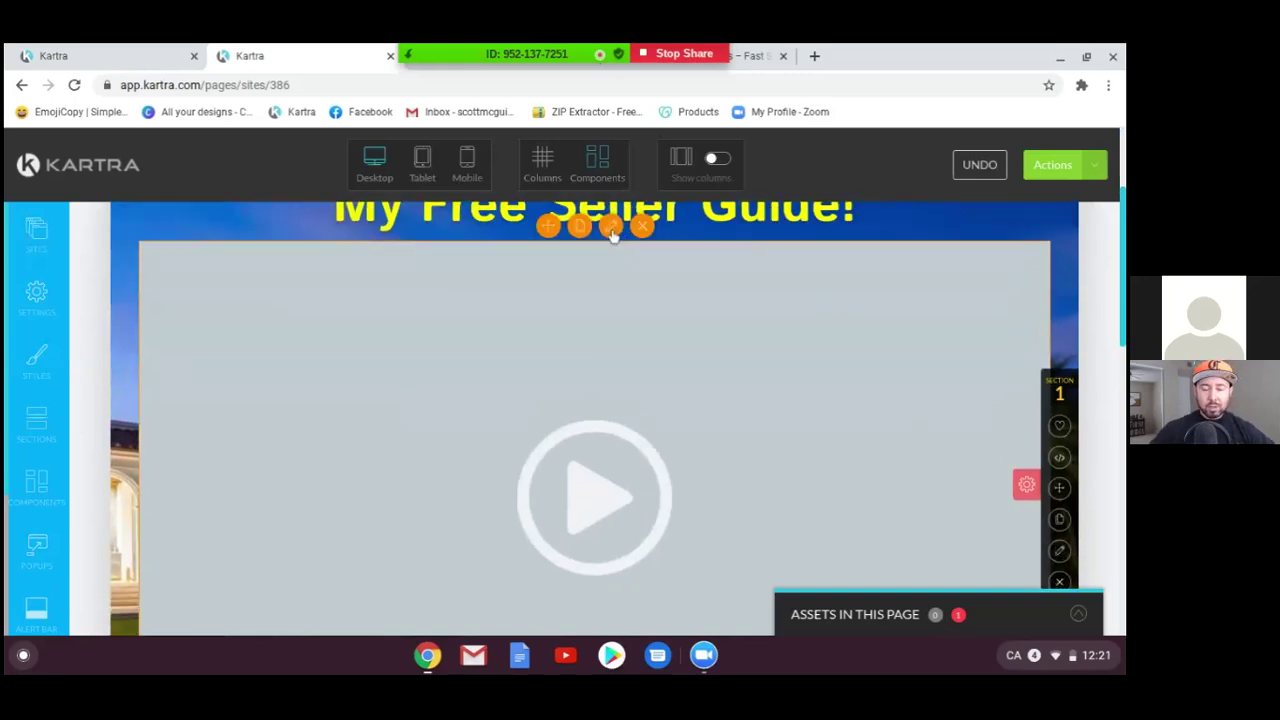
{"action": "left_click", "coordinate": [623, 311]}
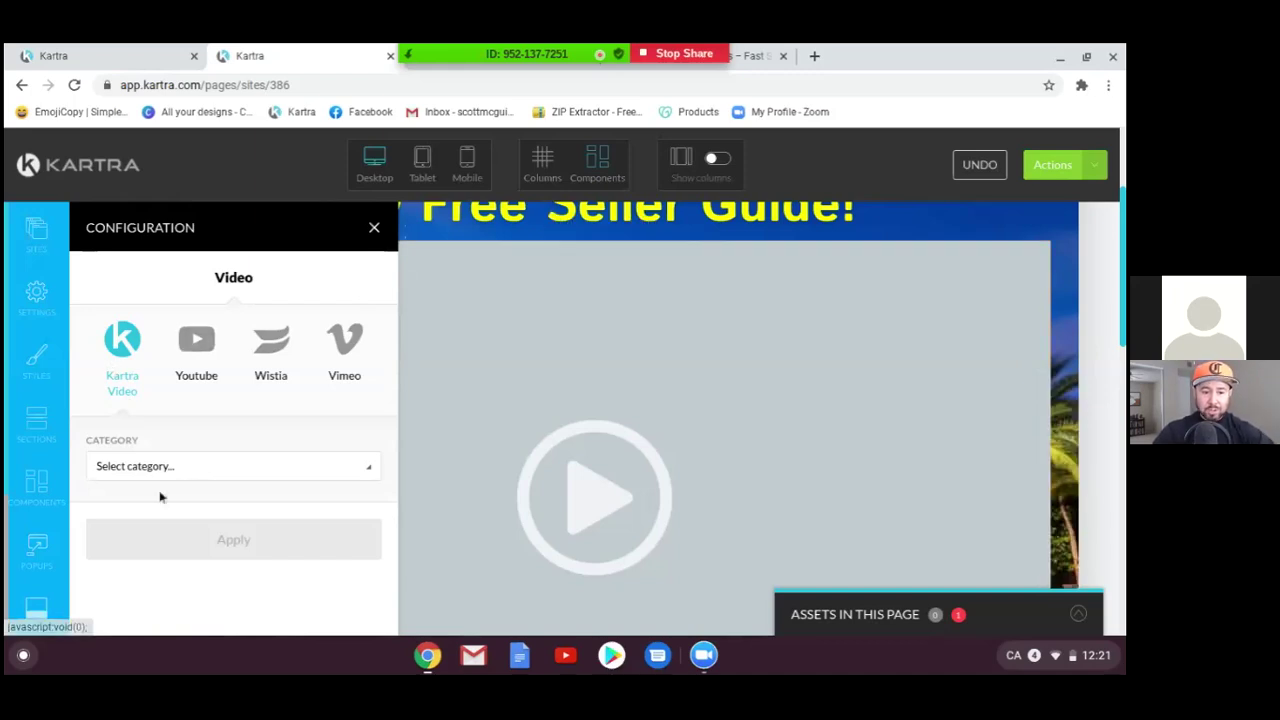
{"action": "left_click", "coordinate": [194, 472]}
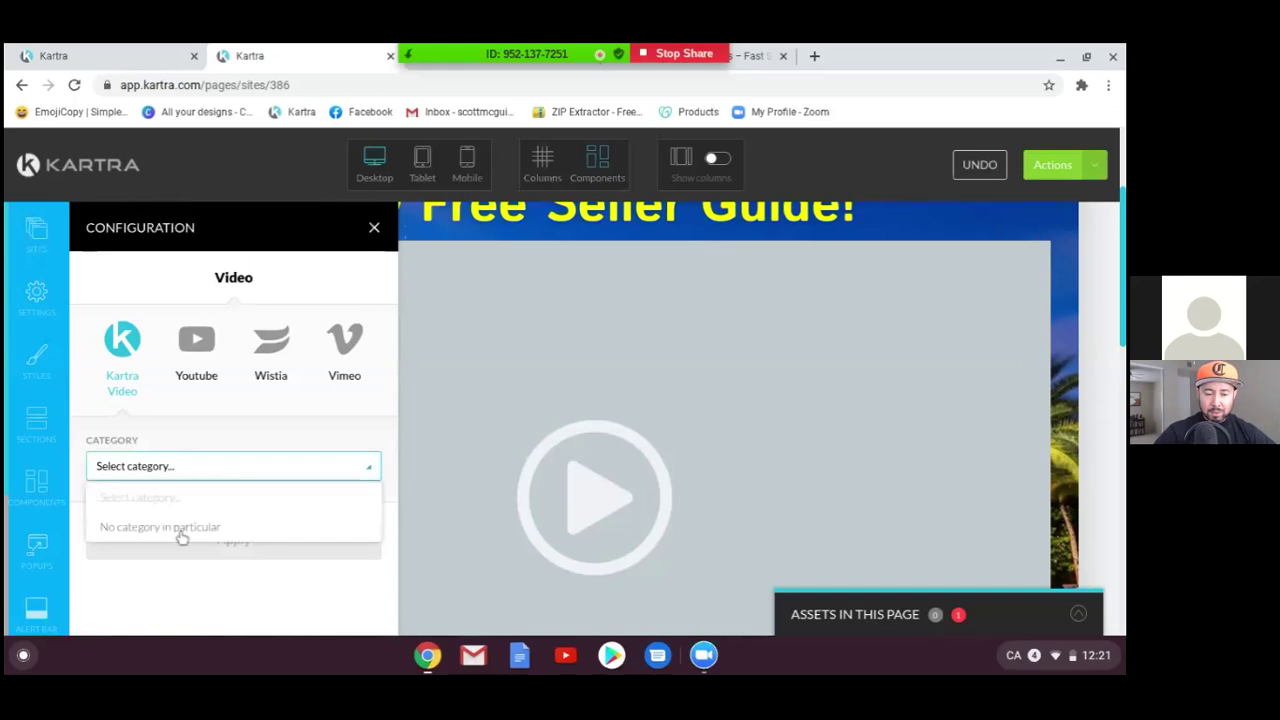
{"action": "left_click", "coordinate": [268, 426]}
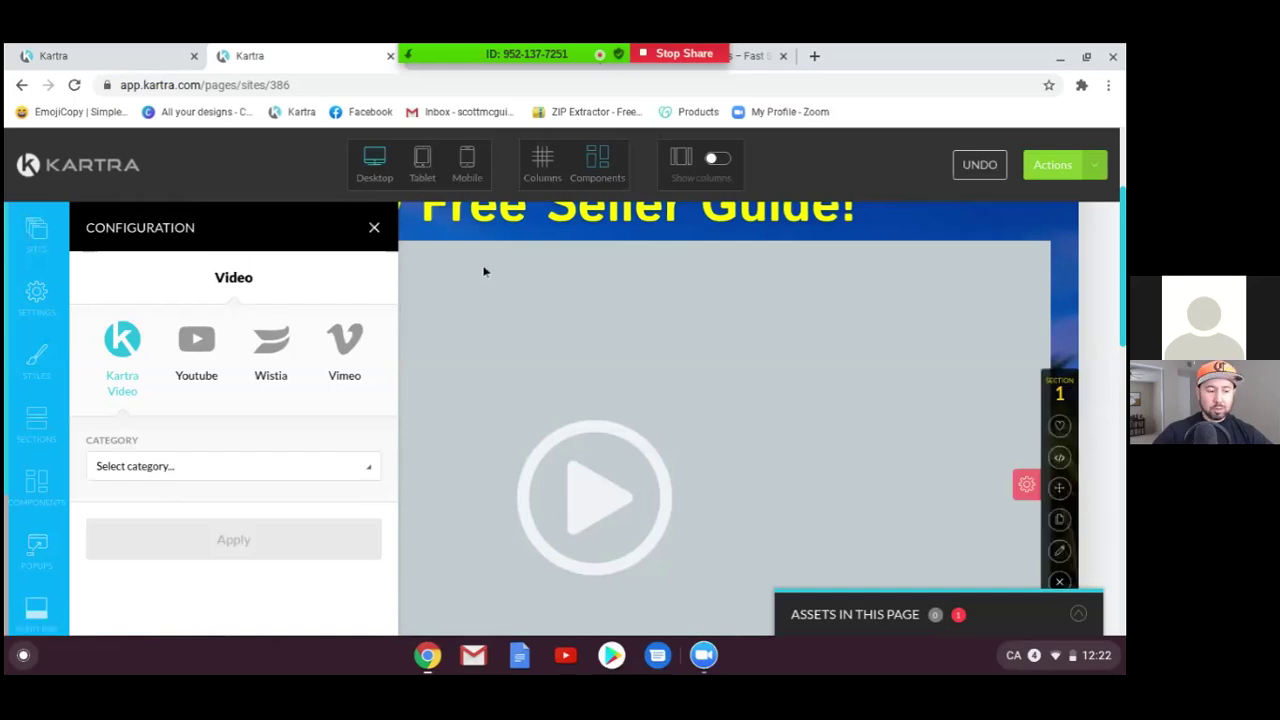
{"action": "left_click", "coordinate": [374, 231]}
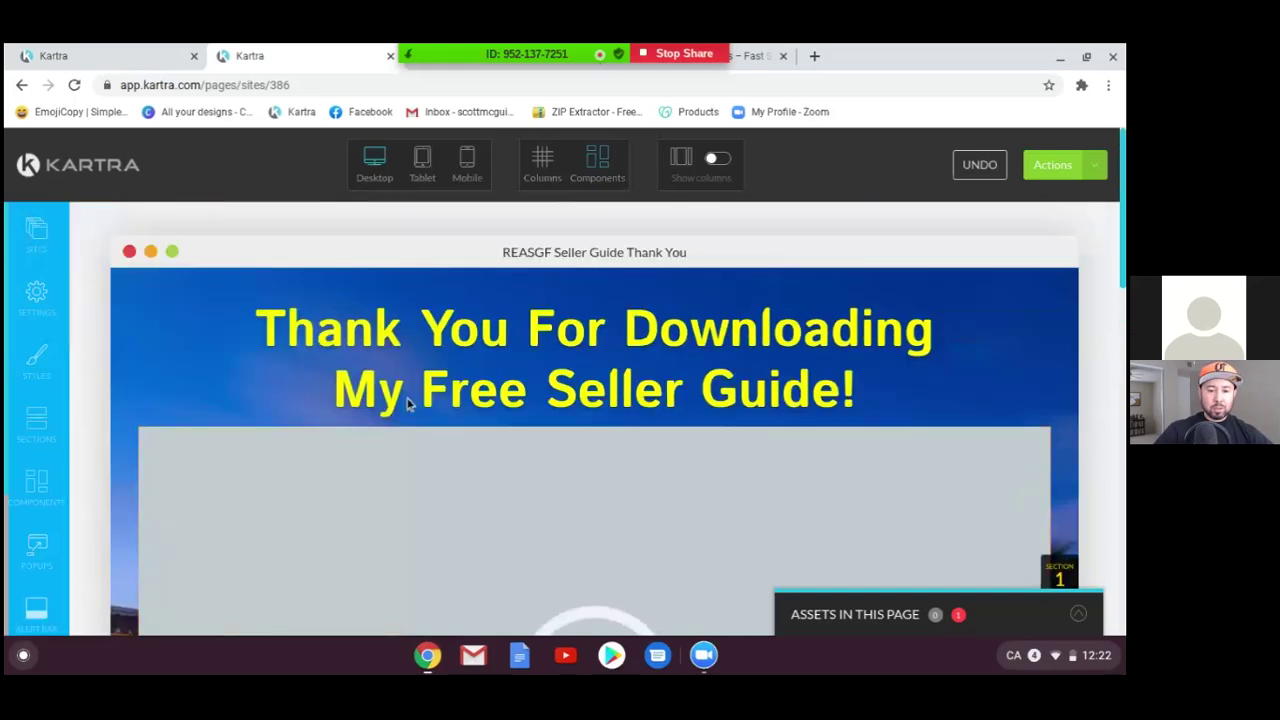
{"action": "scroll", "coordinate": [407, 403], "scroll_direction": "down", "scroll_amount": 4}
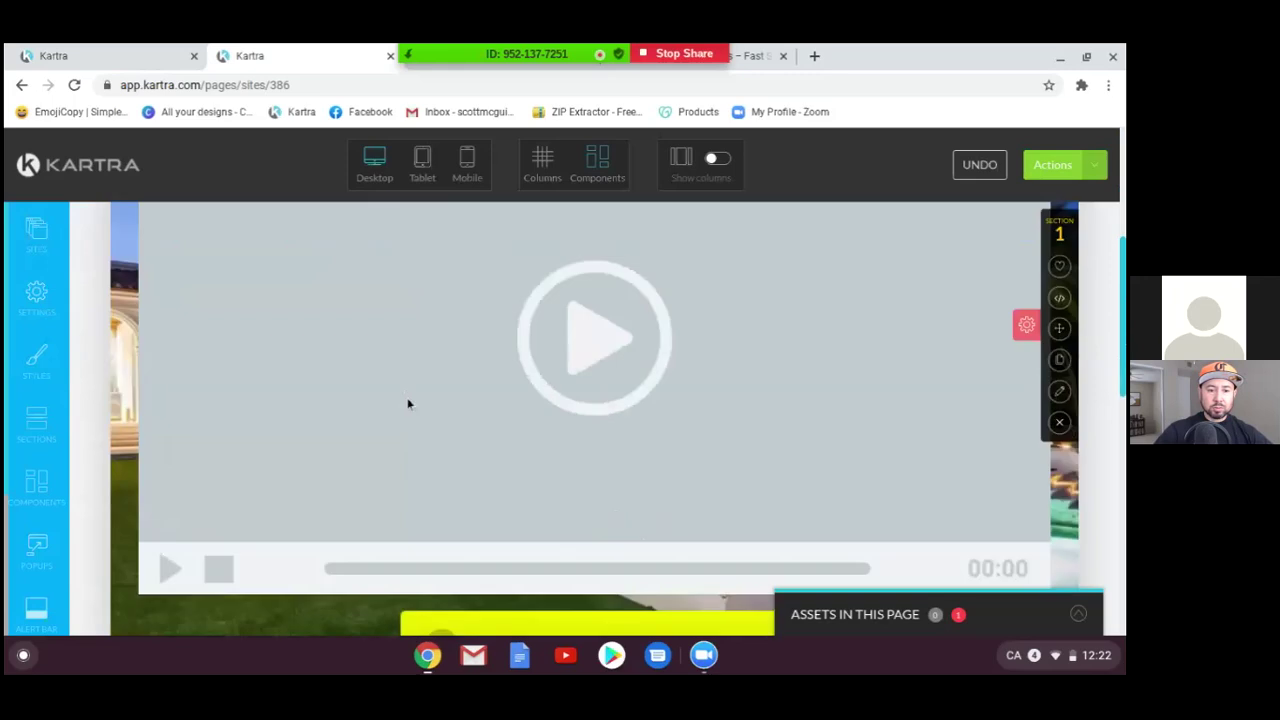
{"action": "scroll", "coordinate": [407, 403], "scroll_direction": "down", "scroll_amount": 1}
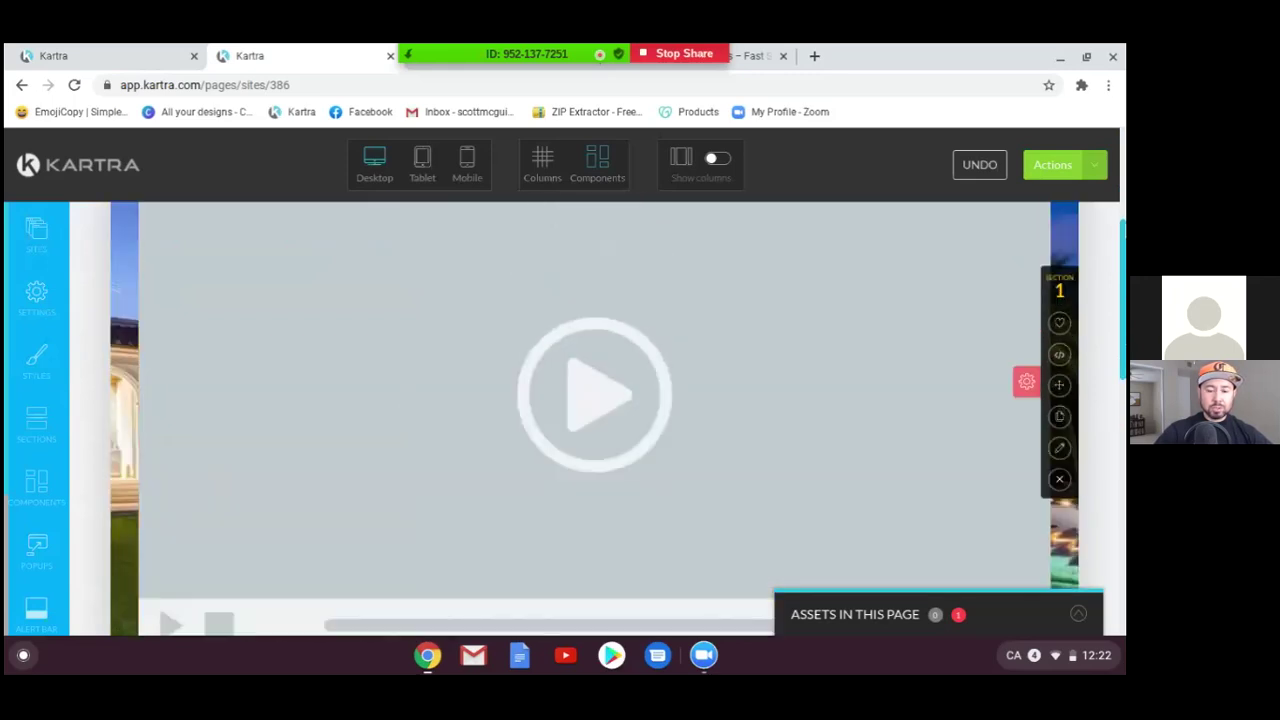
{"action": "left_click", "coordinate": [1096, 170]}
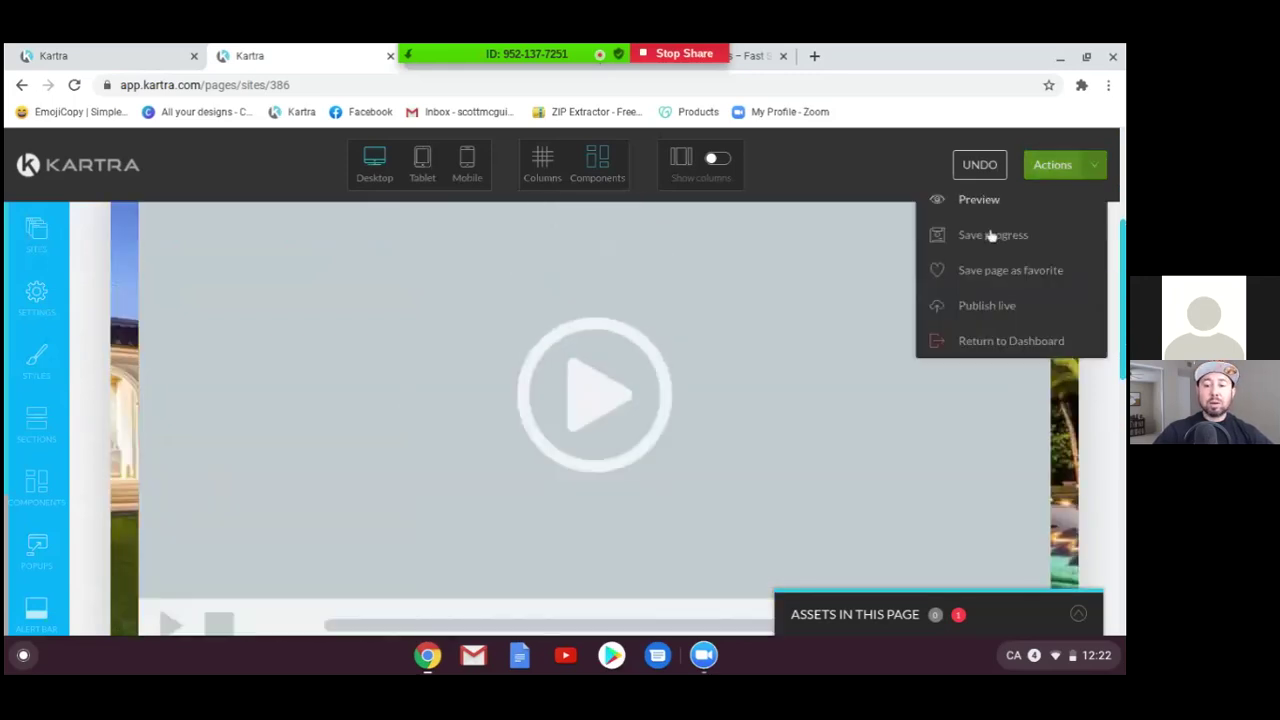
{"action": "left_click", "coordinate": [969, 342]}
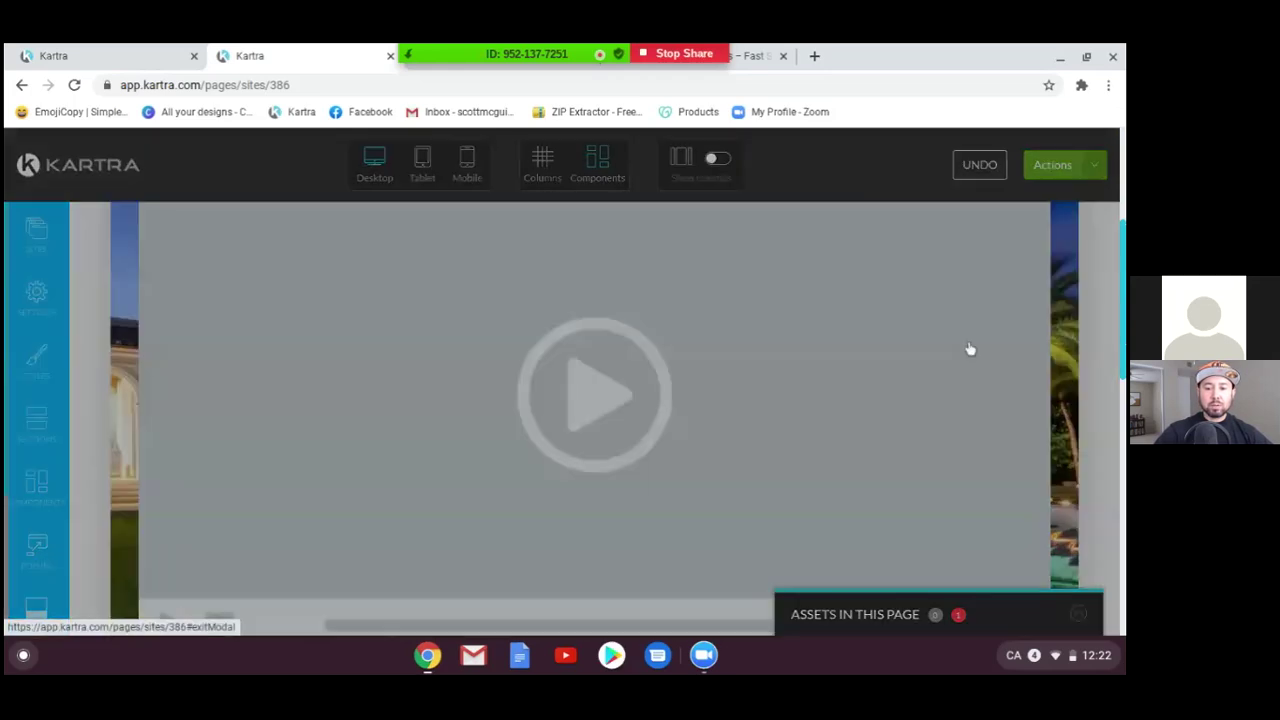
{"action": "left_click", "coordinate": [763, 194]}
Step: Publish the thank-you page live using the direct page link option
{"action": "left_click", "coordinate": [1094, 170]}
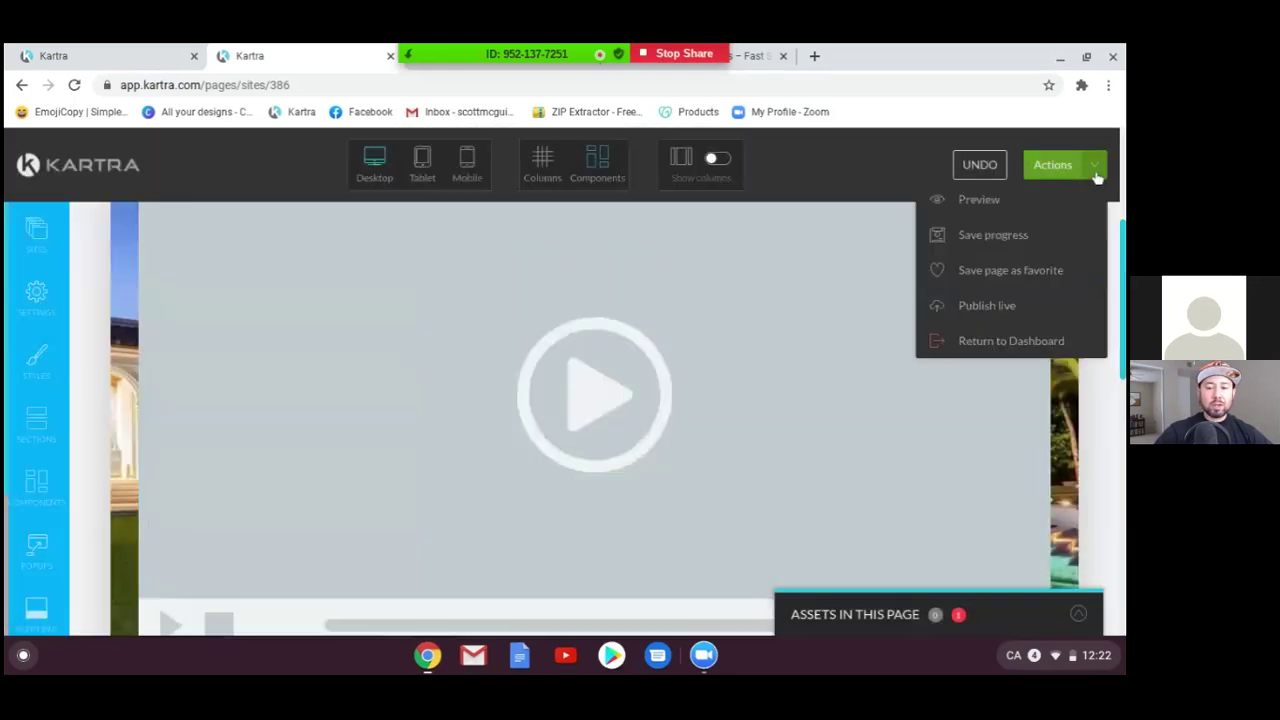
{"action": "left_click", "coordinate": [980, 309]}
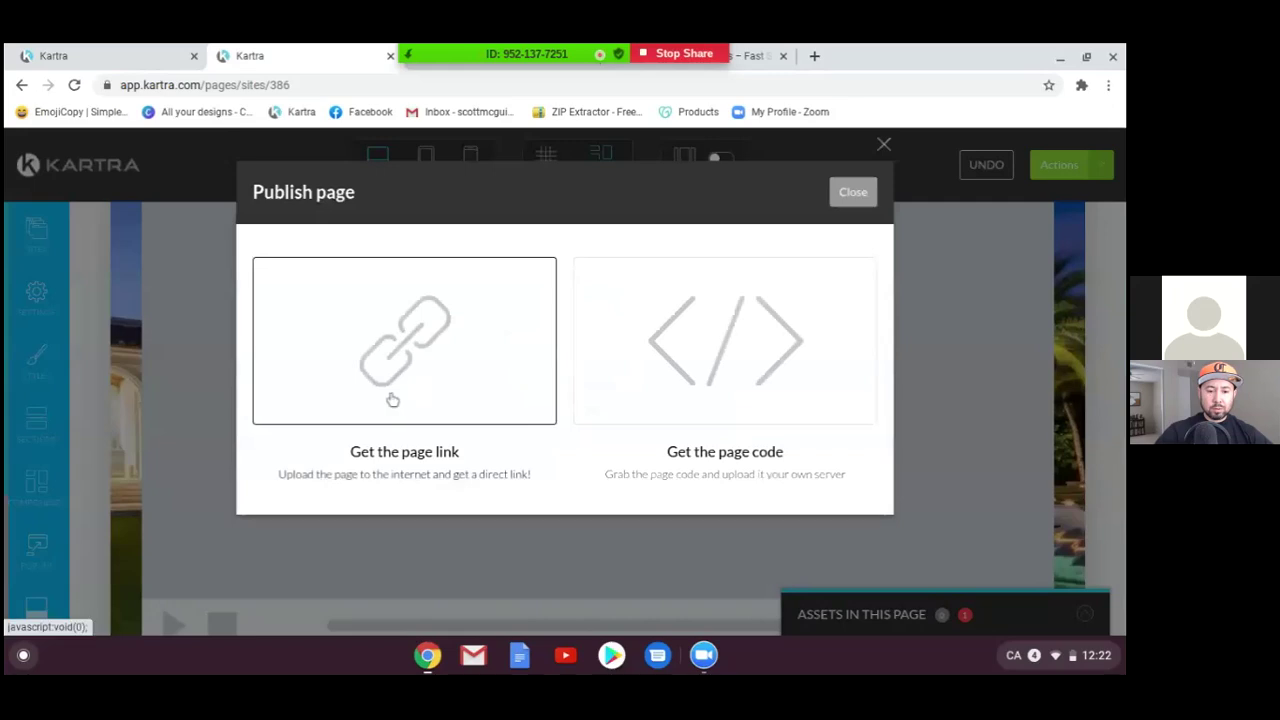
{"action": "left_click", "coordinate": [392, 400]}
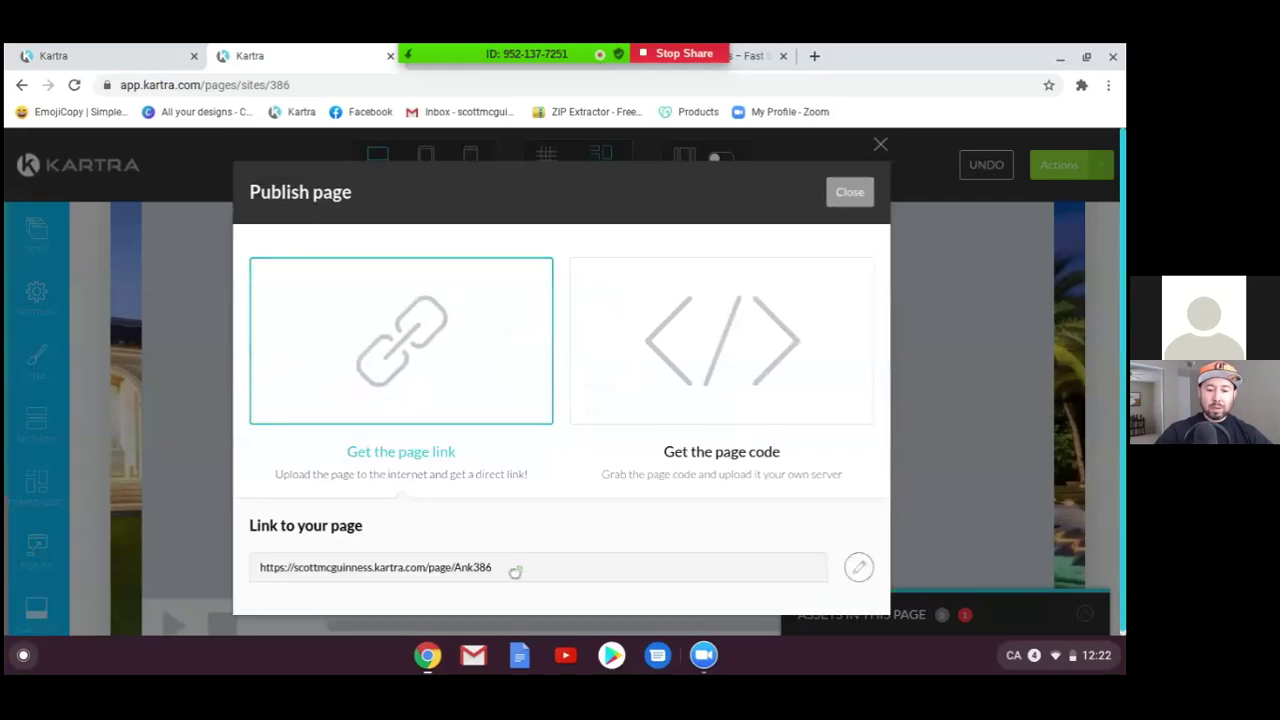
Step: Replace the custom ending of the thank-you page's link with SellerGuideThankYou, save it and close the publishing dialog
{"action": "left_click", "coordinate": [858, 567]}
{"action": "left_click", "coordinate": [615, 567]}
{"action": "key", "text": "BackSpace"}
{"action": "key", "text": "BackSpace"}
{"action": "key", "text": "BackSpace"}
{"action": "key", "text": "BackSpace"}
{"action": "key", "text": "BackSpace"}
{"action": "key", "text": "BackSpace"}
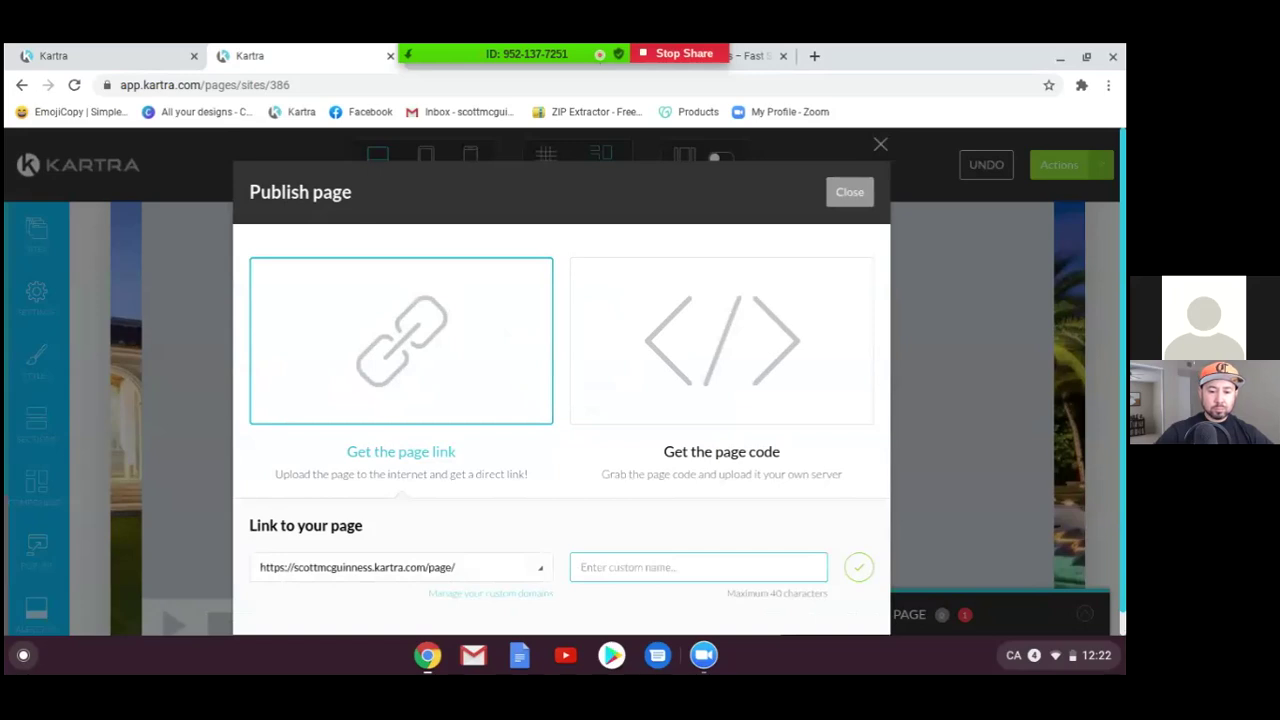
{"action": "type", "text": "Sell"}
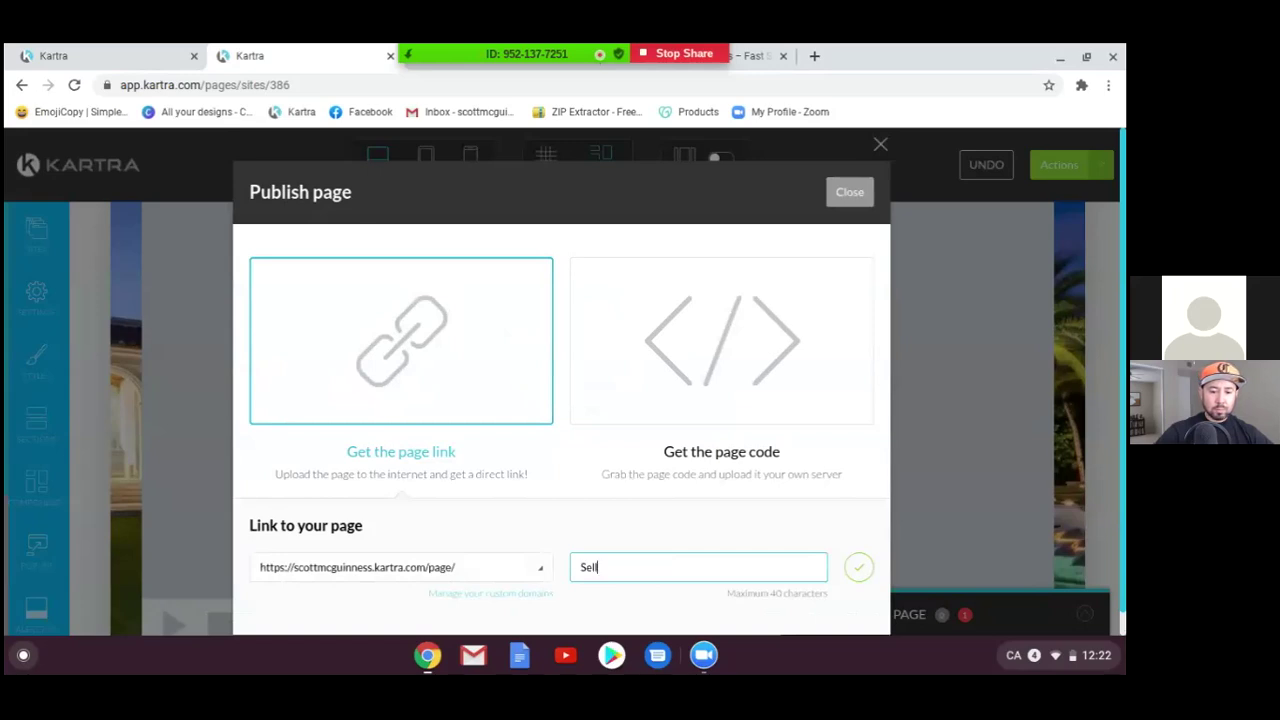
{"action": "type", "text": "erGuideThankYou"}
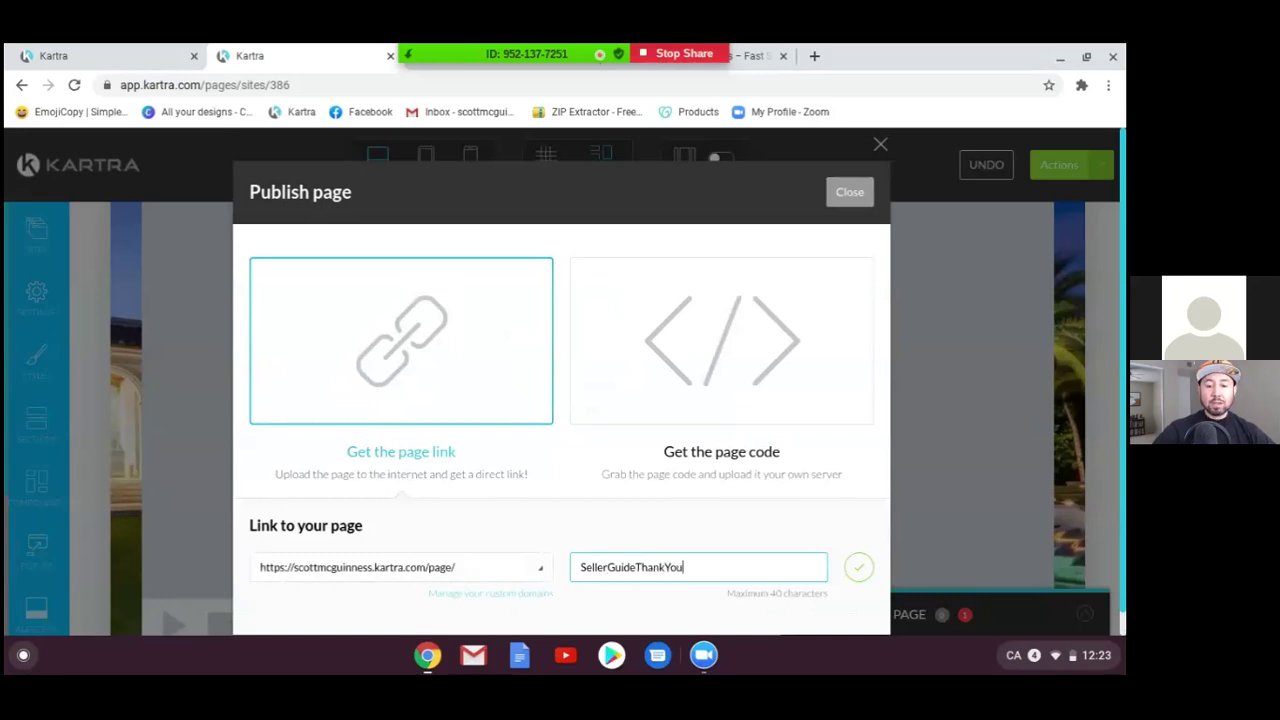
{"action": "left_click", "coordinate": [857, 566]}
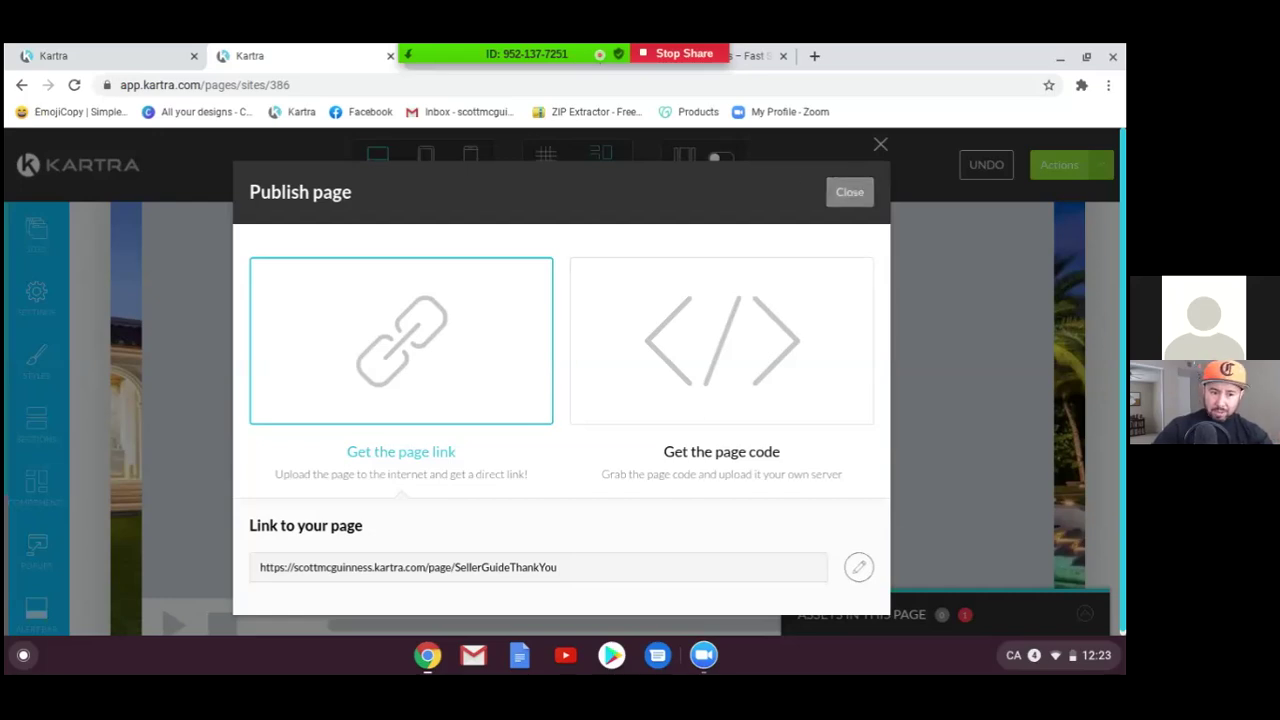
{"action": "left_click", "coordinate": [852, 193]}
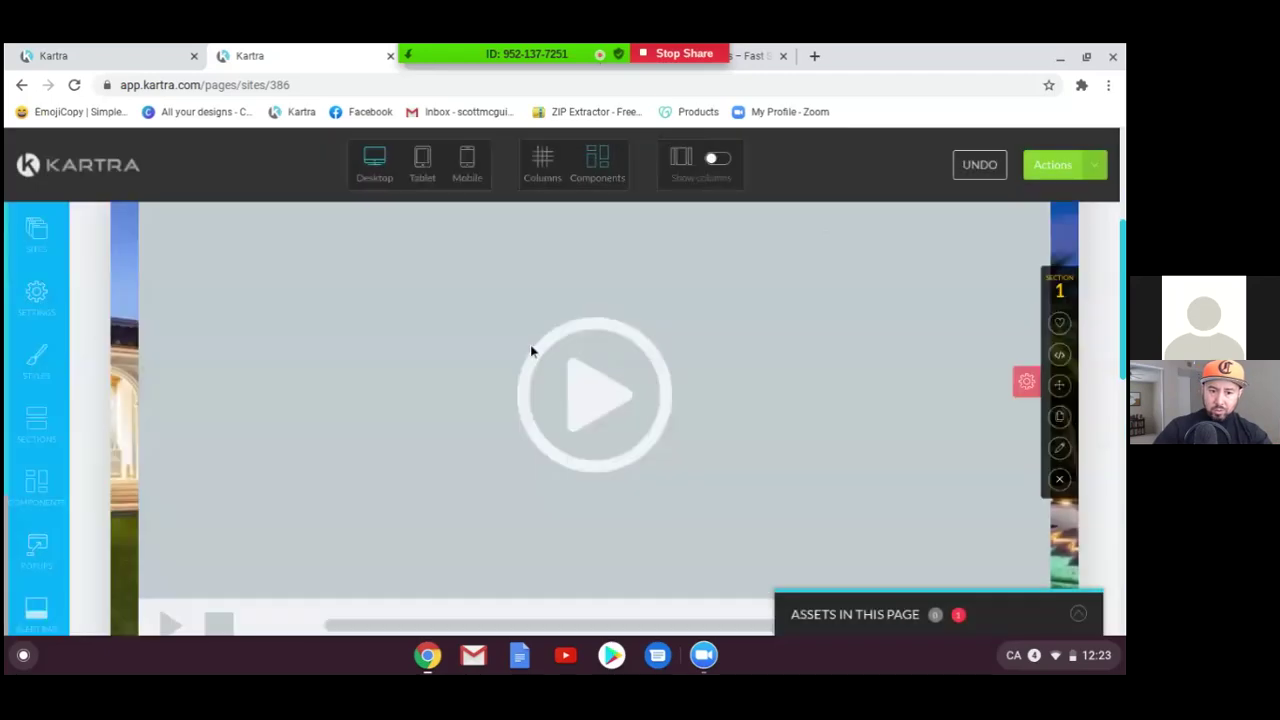
Step: Change the page title in the thank-you page's SEO parameters to "Schedule Your Call Now"
{"action": "left_click", "coordinate": [36, 292]}
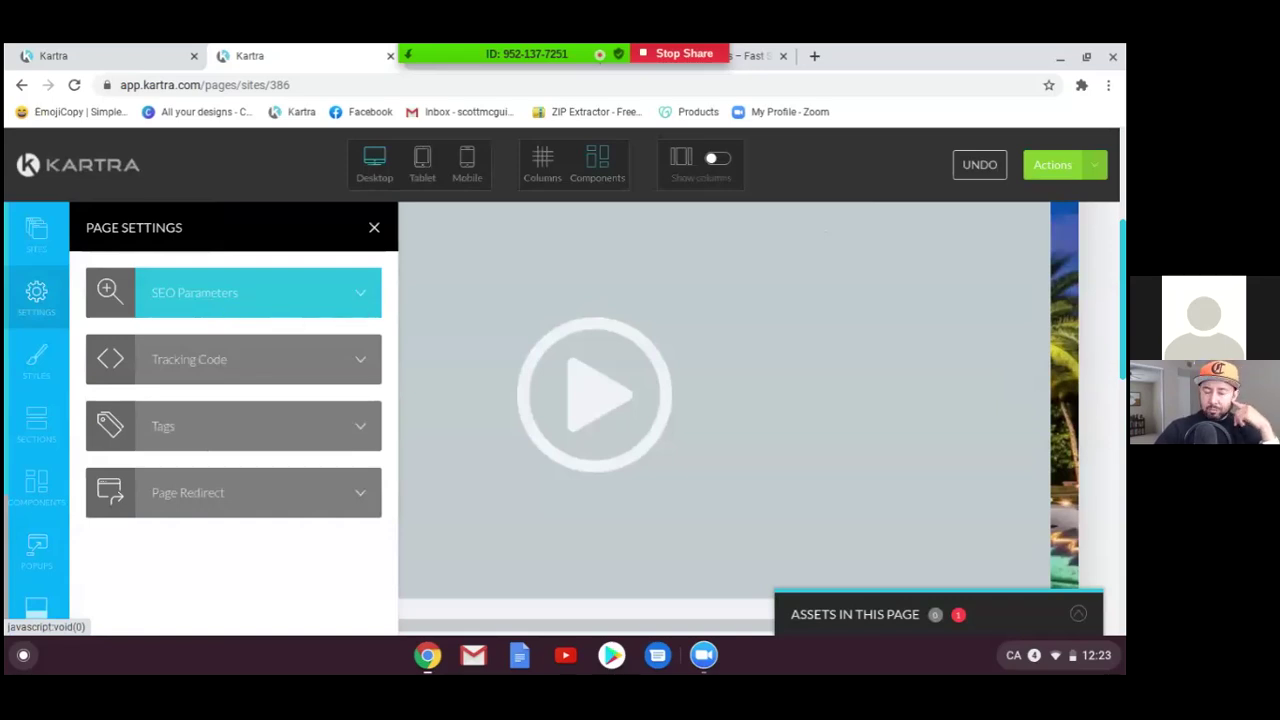
{"action": "left_click", "coordinate": [370, 314]}
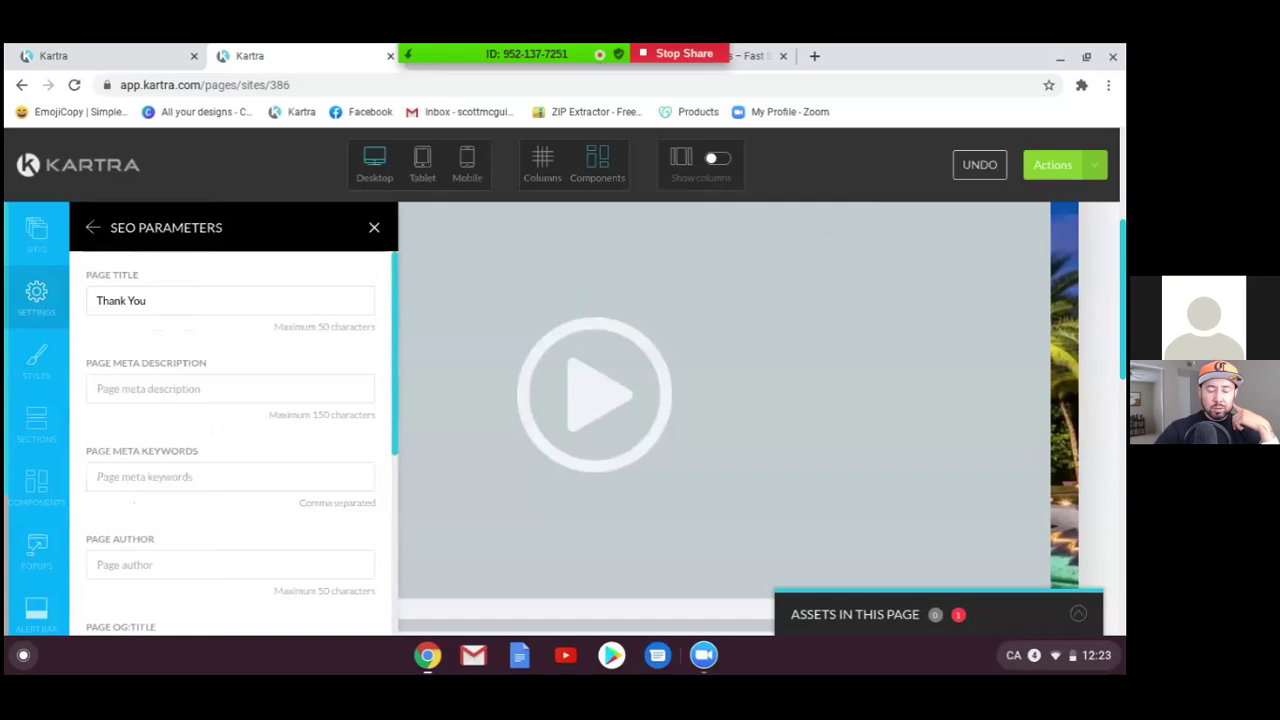
{"action": "left_click", "coordinate": [158, 307]}
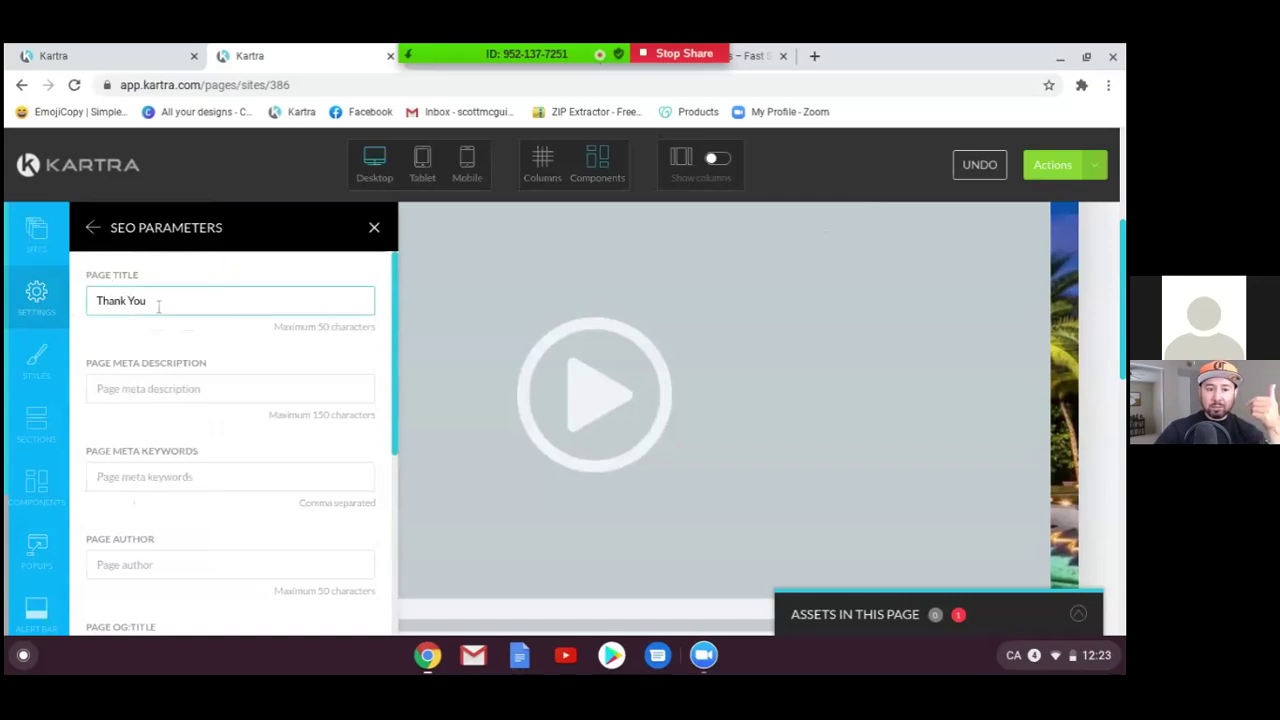
{"action": "key", "text": "ctrl+BackSpace"}
{"action": "key", "text": "ctrl+BackSpace"}
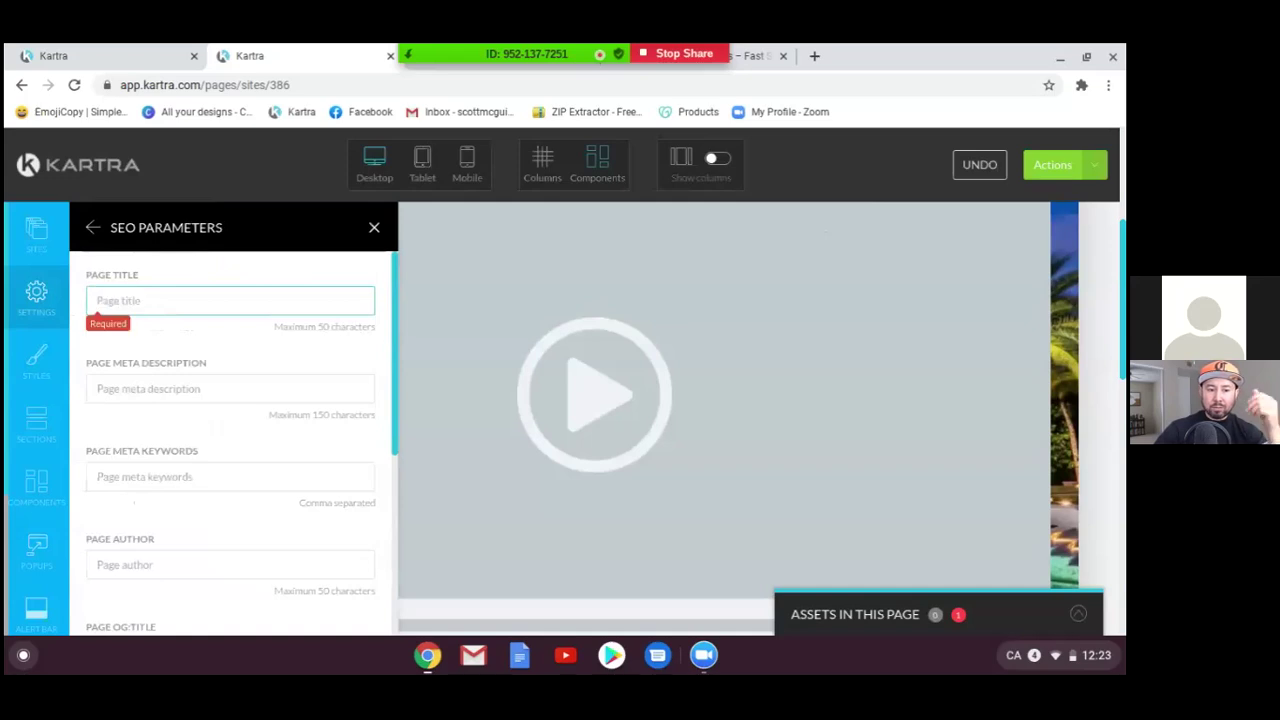
{"action": "type", "text": "Sc"}
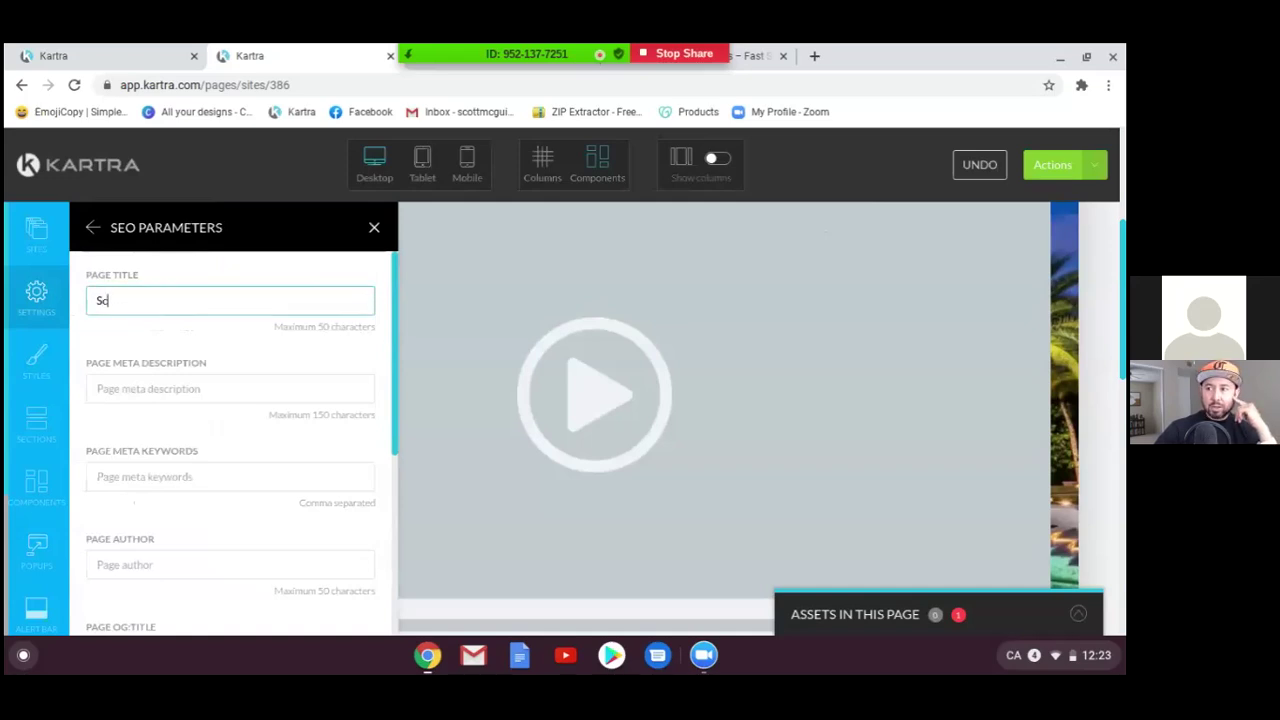
{"action": "type", "text": "hedule "}
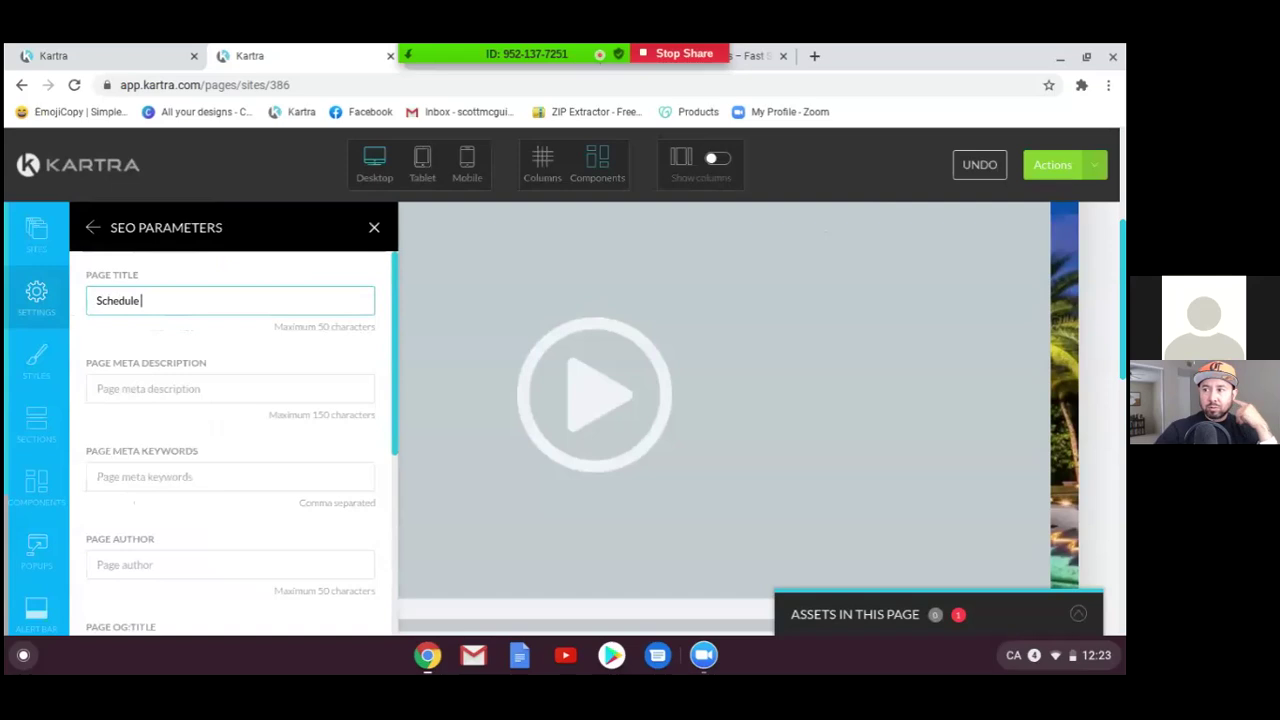
{"action": "type", "text": "Your CallNow"}
{"action": "key", "text": "BackSpace"}
{"action": "key", "text": "BackSpace"}
{"action": "key", "text": "BackSpace"}
{"action": "type", "text": "Now"}
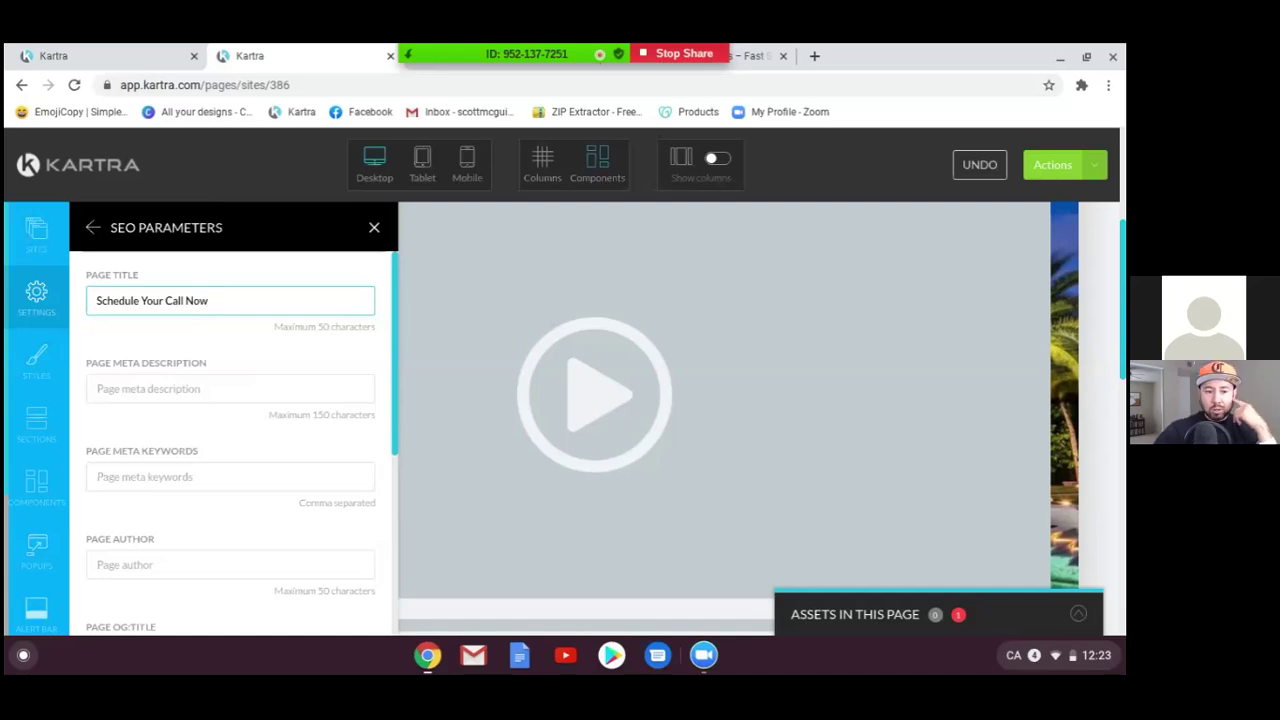
{"action": "scroll", "coordinate": [354, 455], "scroll_direction": "down", "scroll_amount": 1}
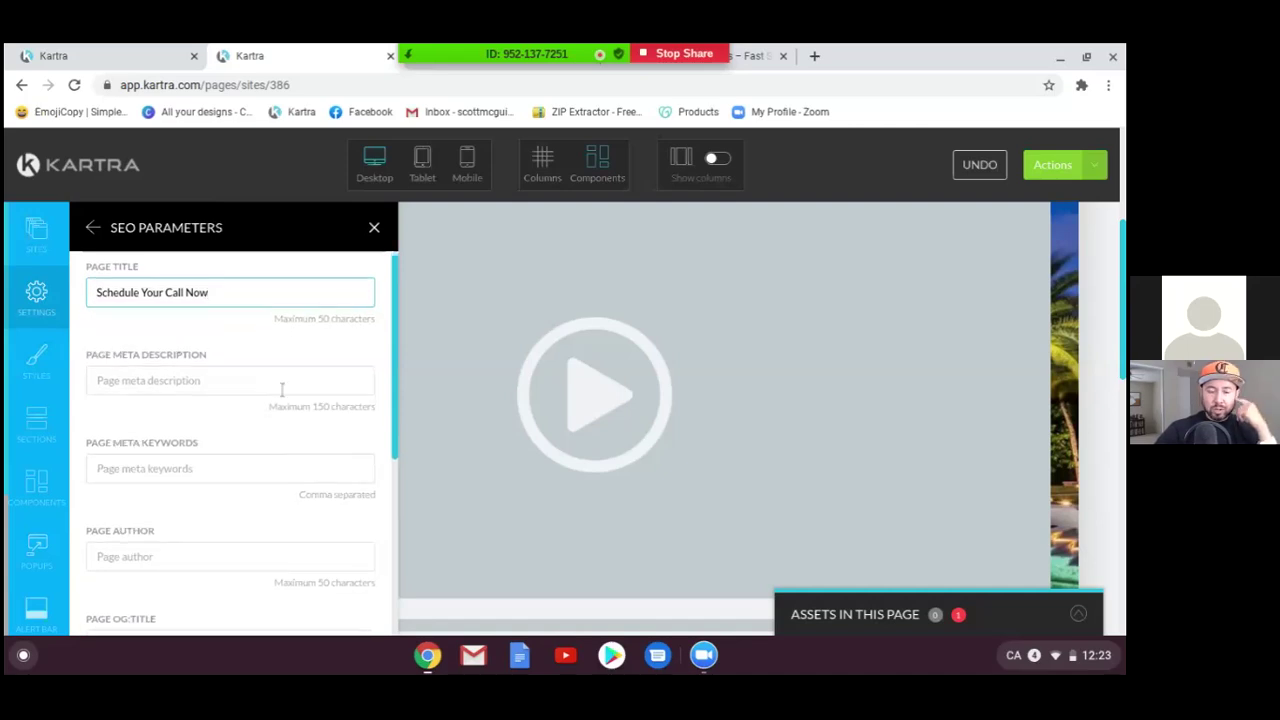
Step: Review the page's SEO parameters, apply them and close the settings
{"action": "scroll", "coordinate": [314, 381], "scroll_direction": "down", "scroll_amount": 5}
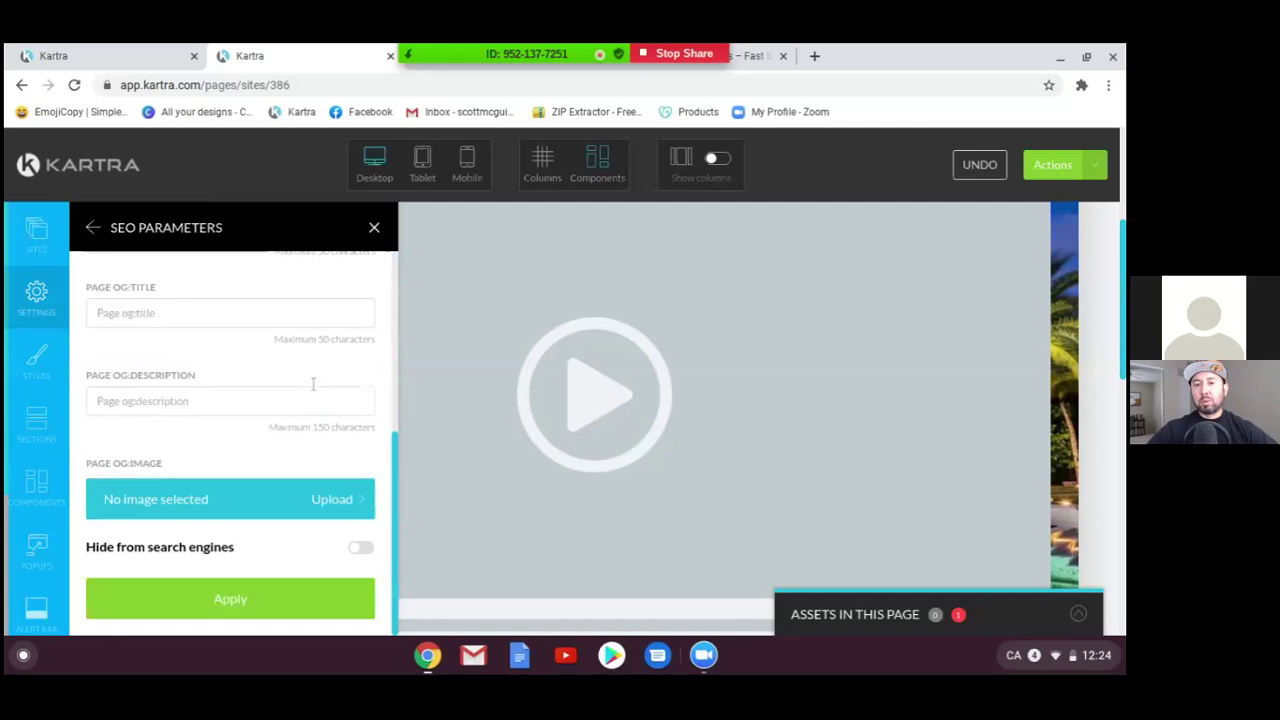
{"action": "left_click", "coordinate": [320, 597]}
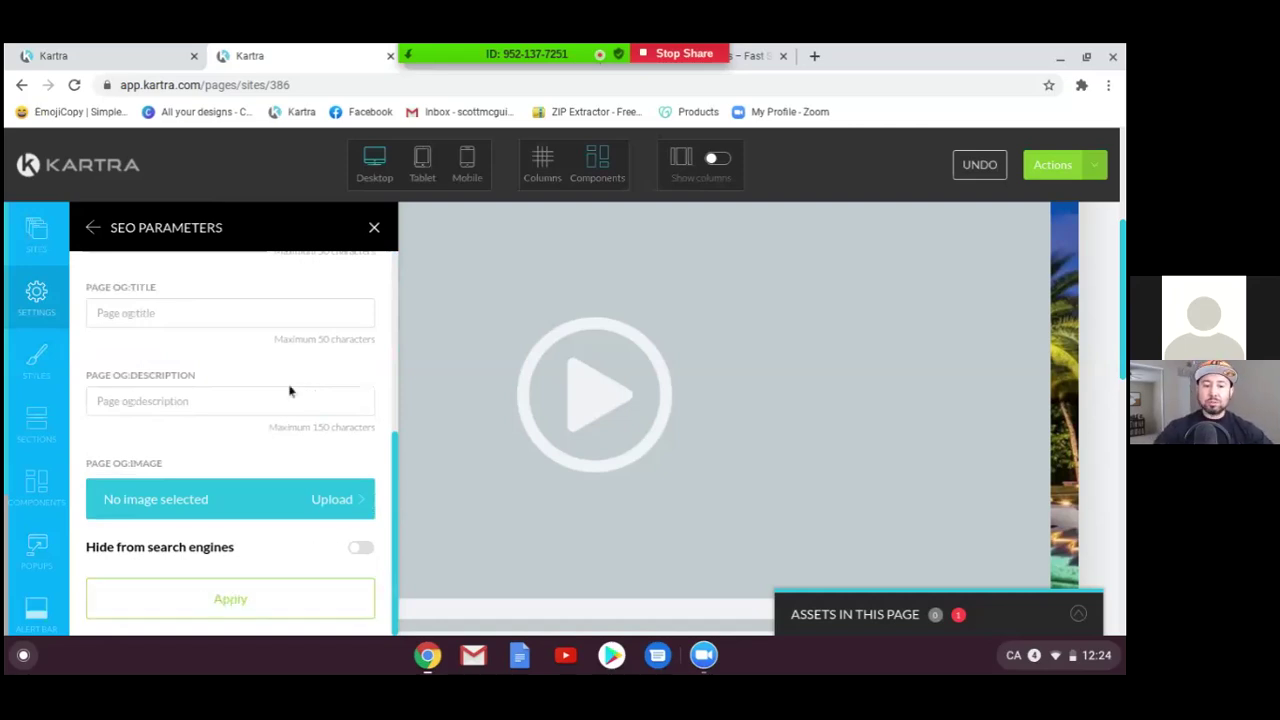
{"action": "scroll", "coordinate": [304, 380], "scroll_direction": "up", "scroll_amount": 4}
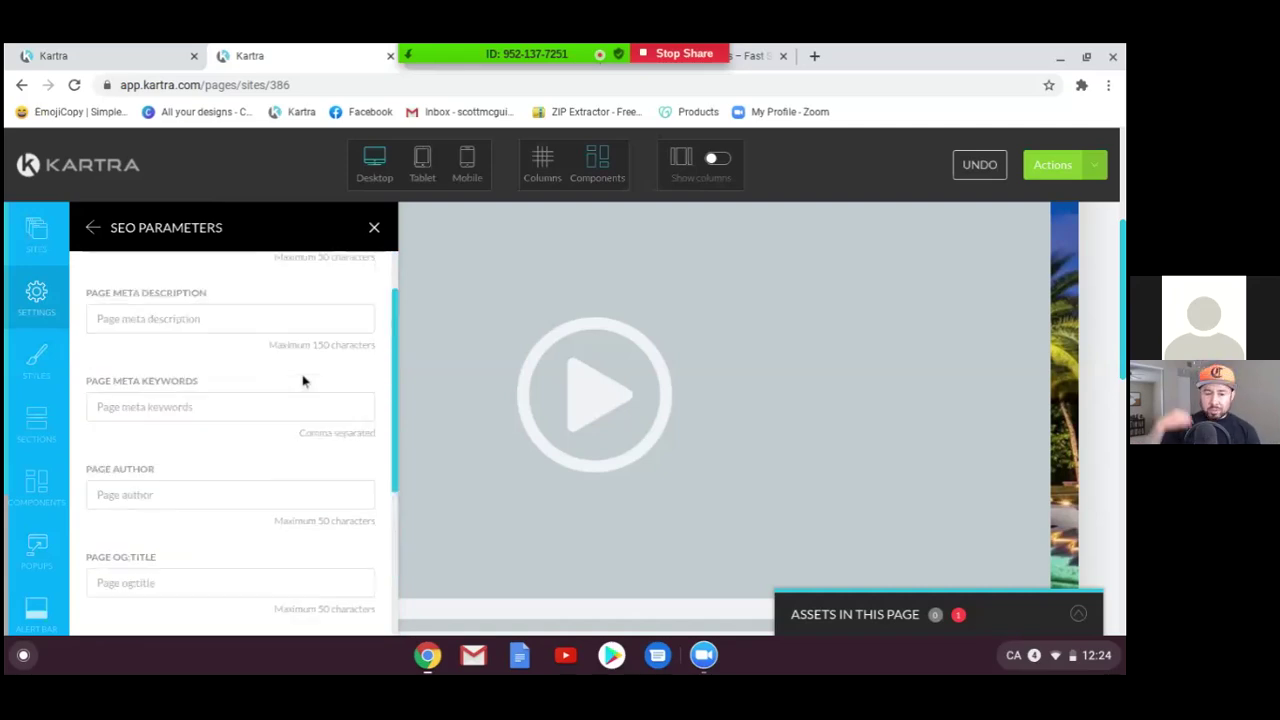
{"action": "scroll", "coordinate": [304, 380], "scroll_direction": "up", "scroll_amount": 1}
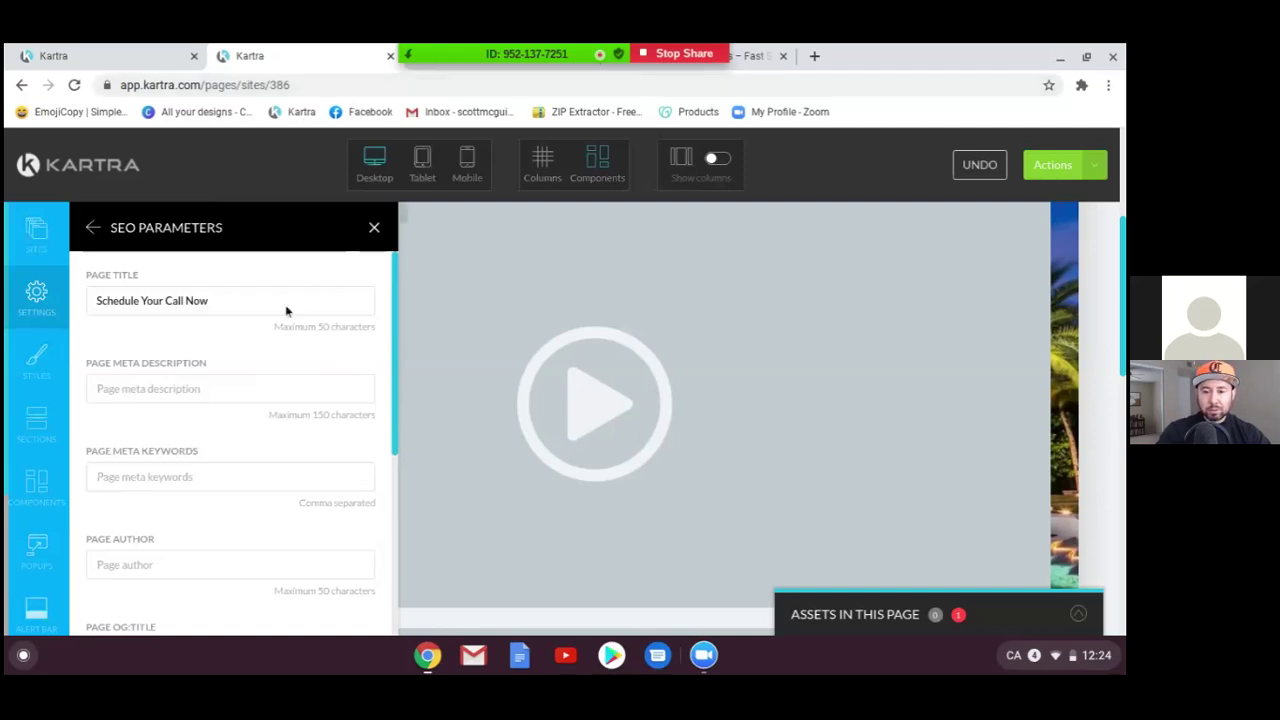
{"action": "scroll", "coordinate": [308, 364], "scroll_direction": "down", "scroll_amount": 1}
{"action": "scroll", "coordinate": [308, 364], "scroll_direction": "down", "scroll_amount": 5}
{"action": "left_click", "coordinate": [257, 597]}
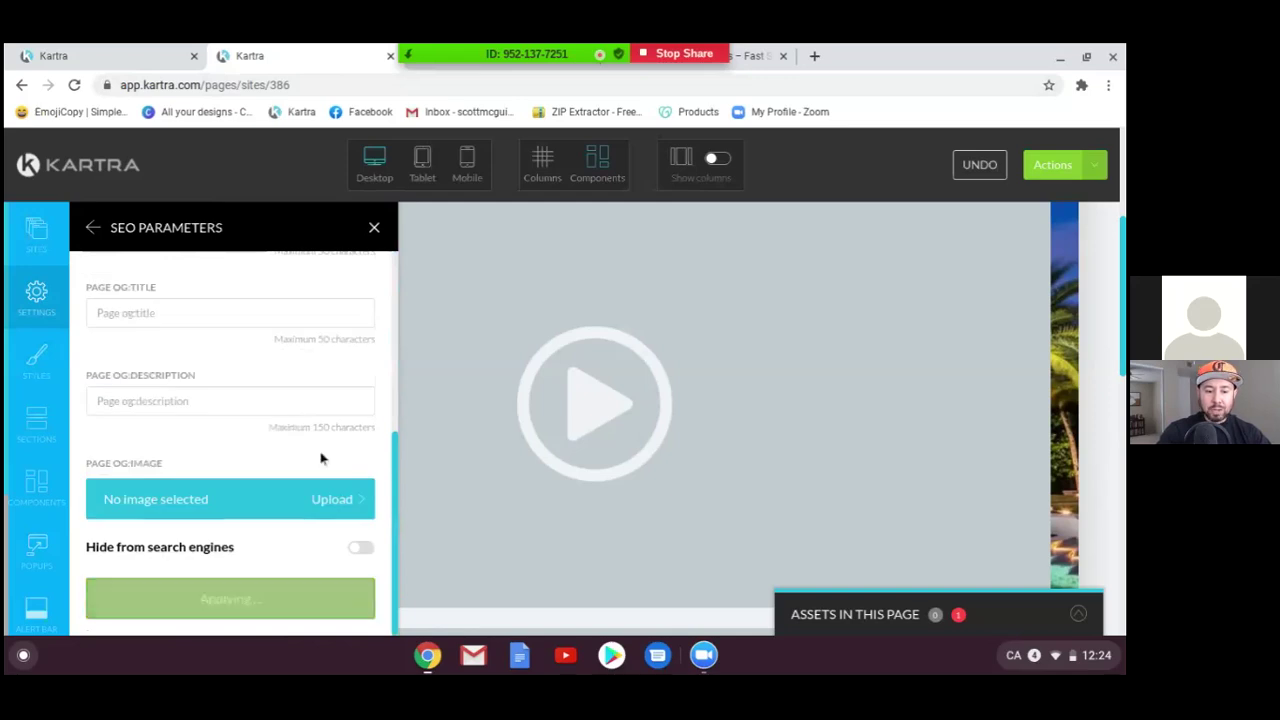
{"action": "left_click", "coordinate": [375, 229]}
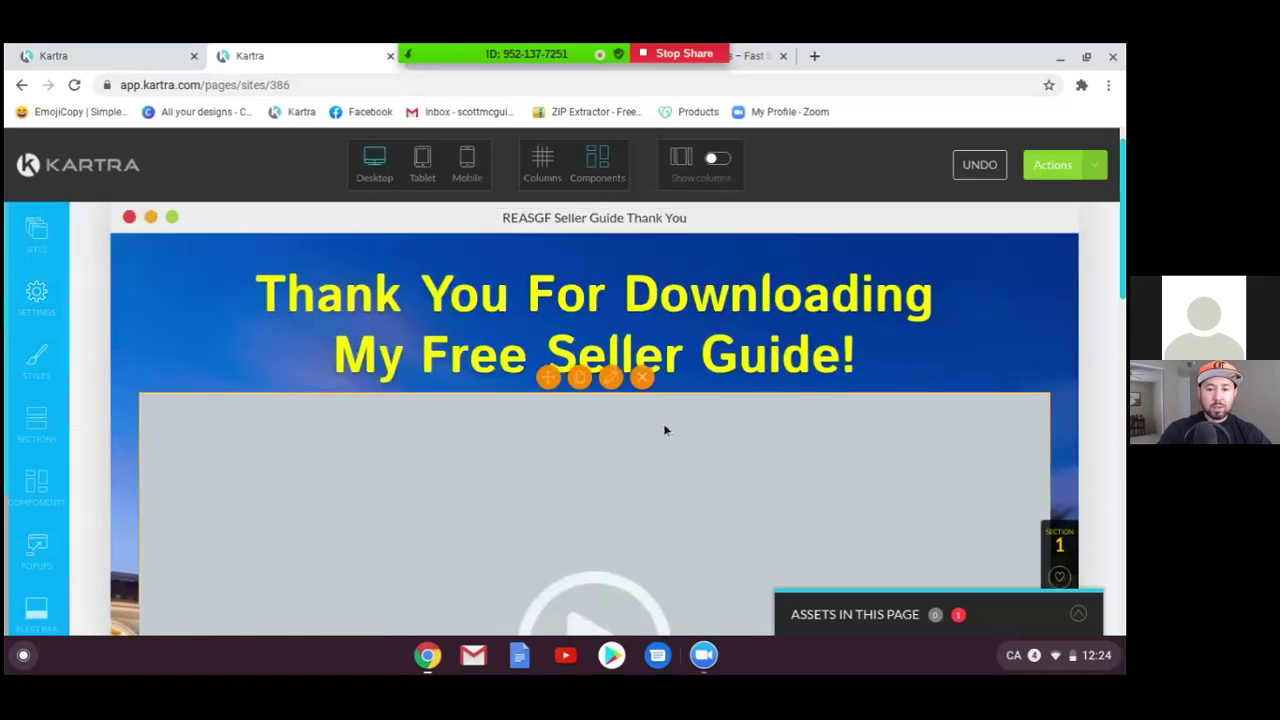
Step: Look at the video placeholder's source options, dismiss them, and publish the thank-you page live
{"action": "left_click", "coordinate": [613, 420]}
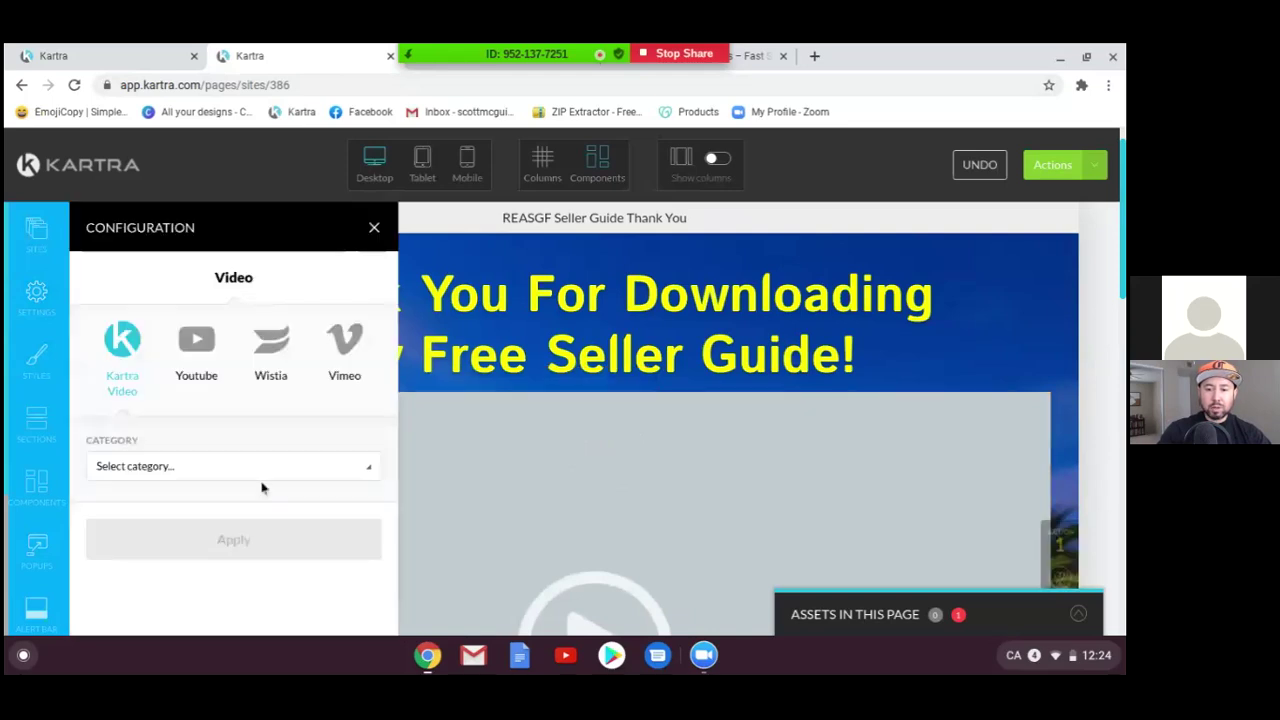
{"action": "left_click", "coordinate": [376, 229]}
{"action": "left_click", "coordinate": [1096, 166]}
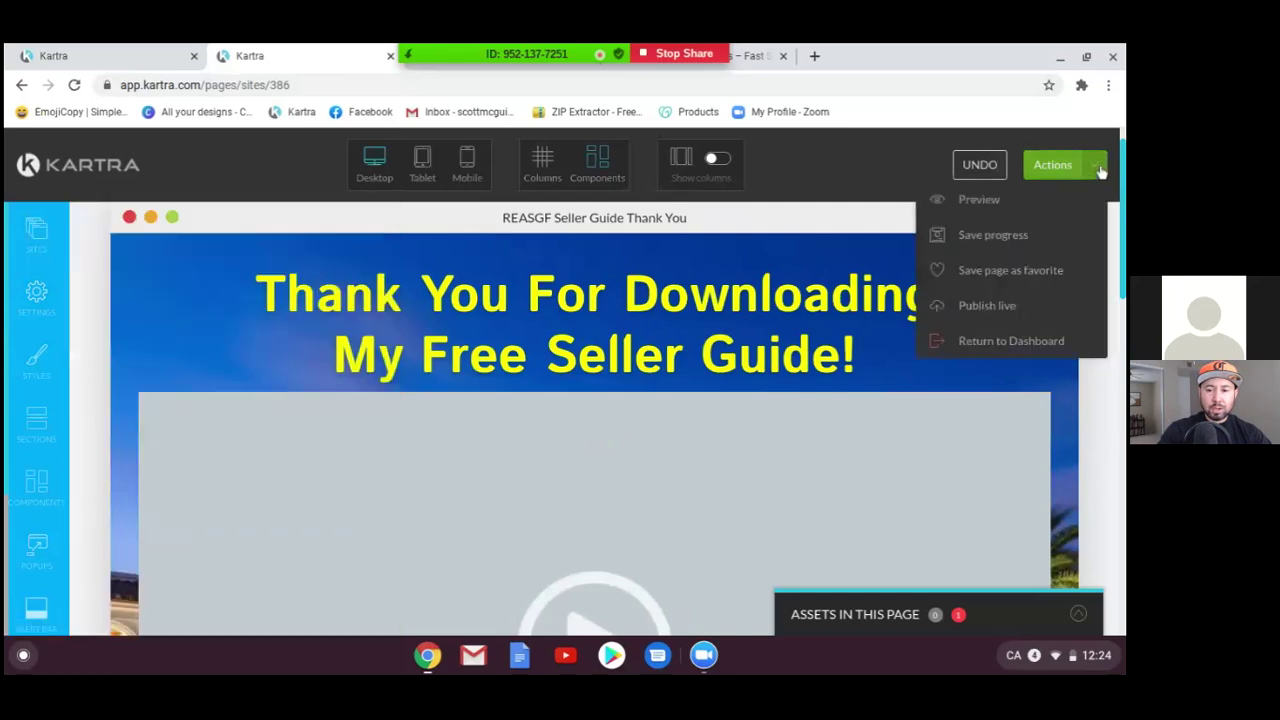
{"action": "left_click", "coordinate": [985, 306]}
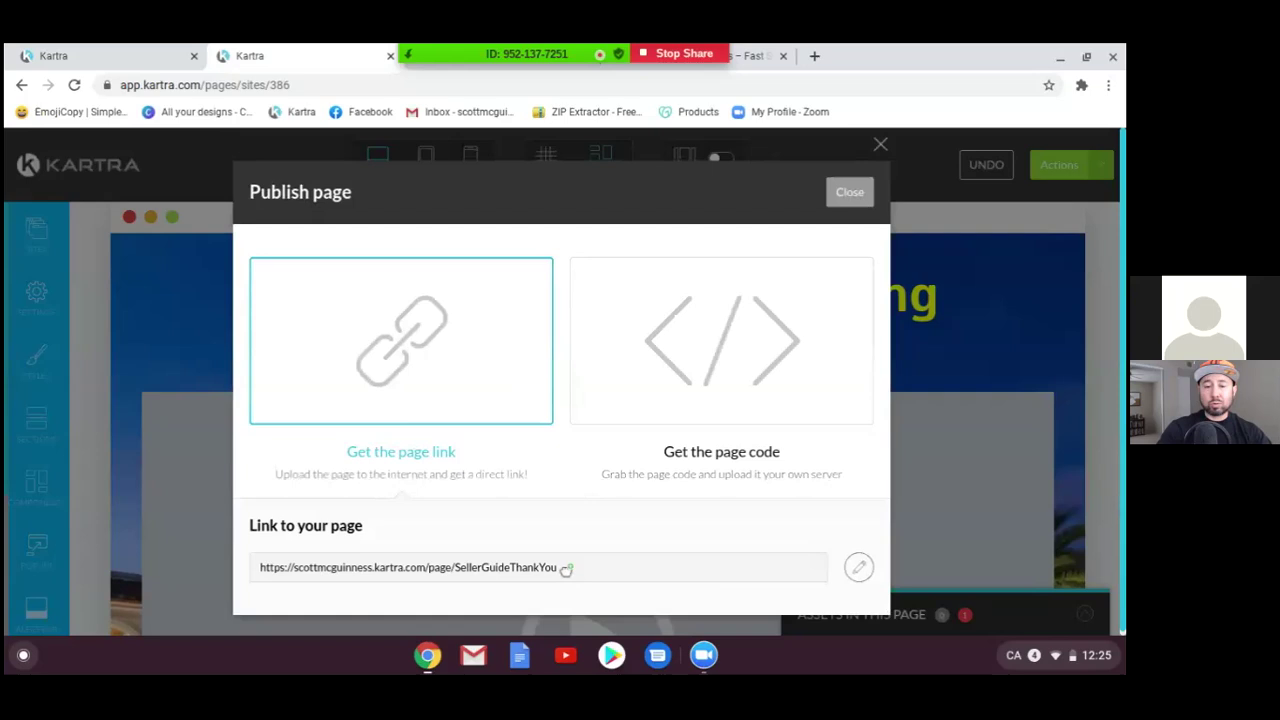
Step: Change the ending of the published page's link to ScheduleYourCallNow and save the new URL
{"action": "left_click", "coordinate": [859, 568]}
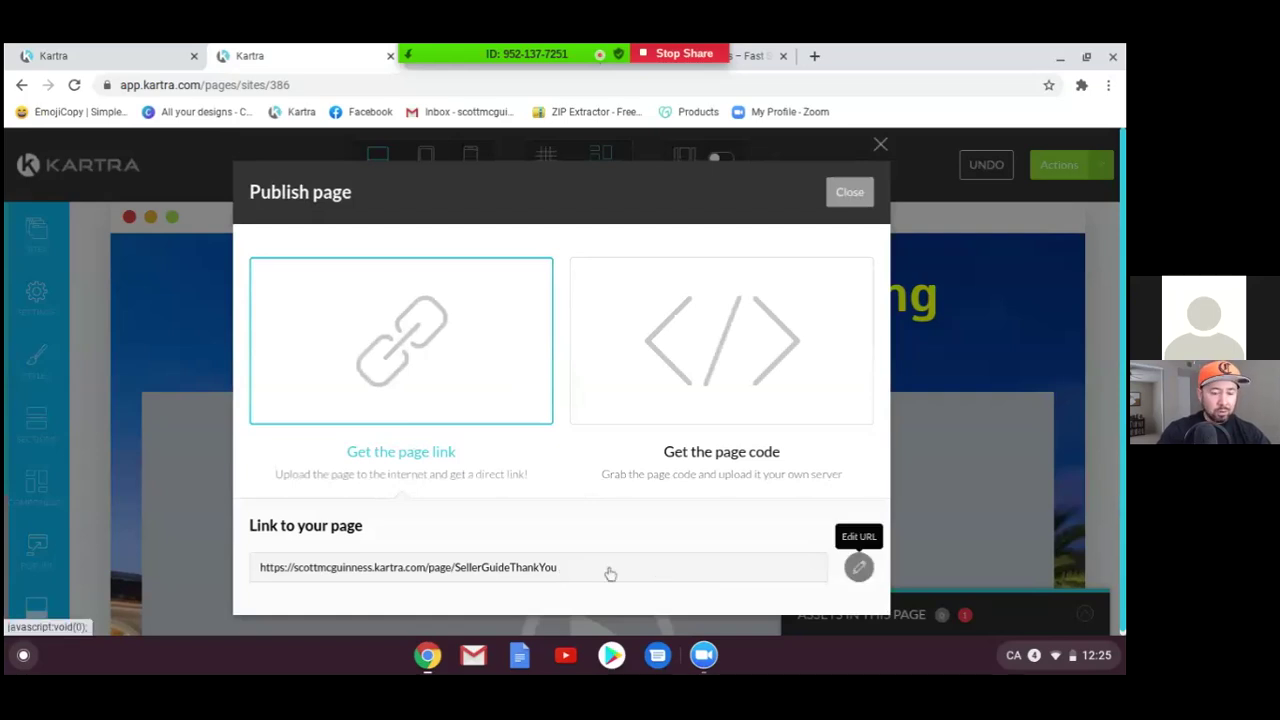
{"action": "left_click", "coordinate": [694, 567]}
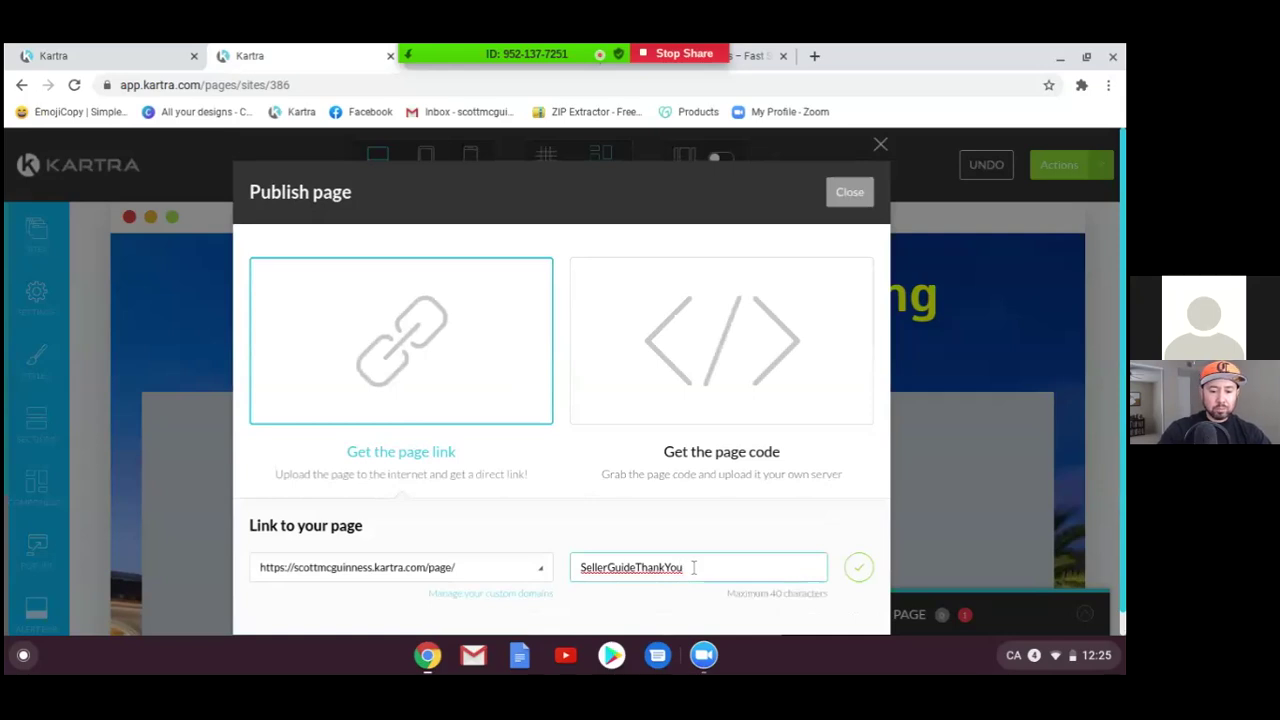
{"action": "key", "text": "BackSpace"}
{"action": "key", "text": "BackSpace"}
{"action": "key", "text": "BackSpace"}
{"action": "key", "text": "BackSpace"}
{"action": "key", "text": "BackSpace"}
{"action": "key", "text": "BackSpace"}
{"action": "key", "text": "BackSpace"}
{"action": "key", "text": "BackSpace"}
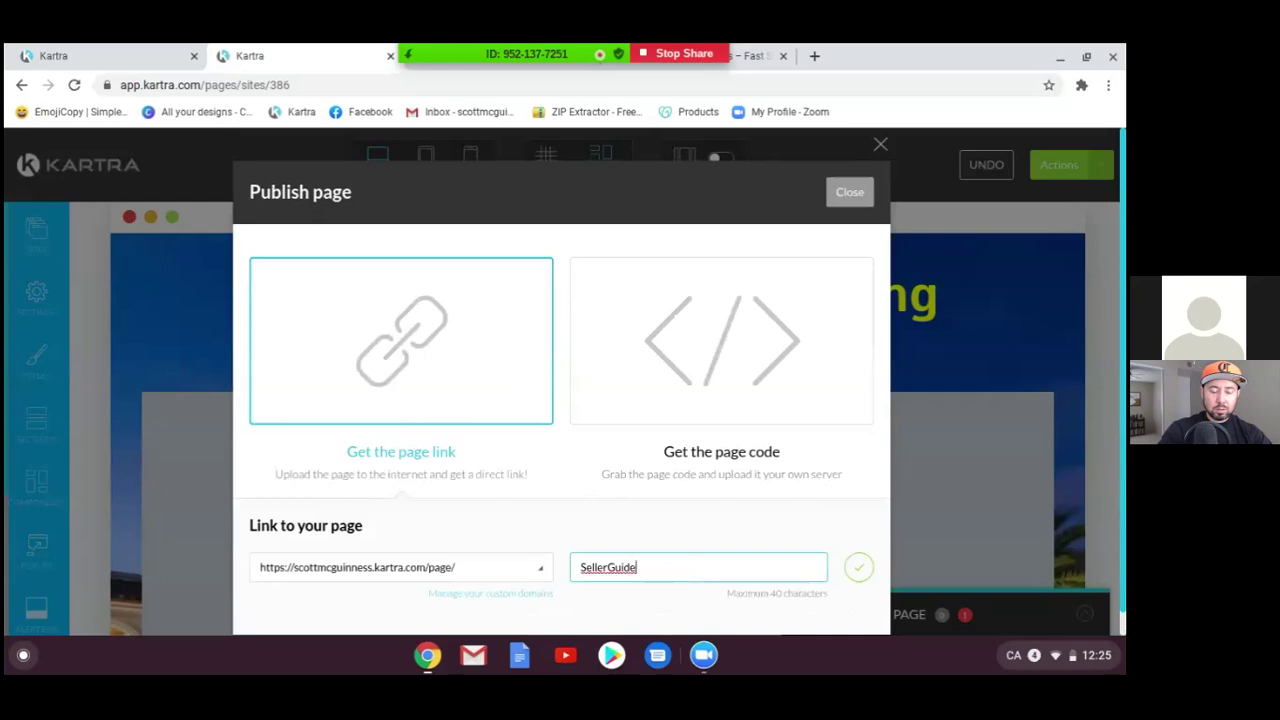
{"action": "key", "text": "BackSpace"}
{"action": "key", "text": "BackSpace"}
{"action": "key", "text": "BackSpace"}
{"action": "key", "text": "BackSpace"}
{"action": "key", "text": "BackSpace"}
{"action": "key", "text": "BackSpace"}
{"action": "key", "text": "BackSpace"}
{"action": "key", "text": "BackSpace"}
{"action": "key", "text": "BackSpace"}
{"action": "key", "text": "BackSpace"}
{"action": "type", "text": "chedul"}
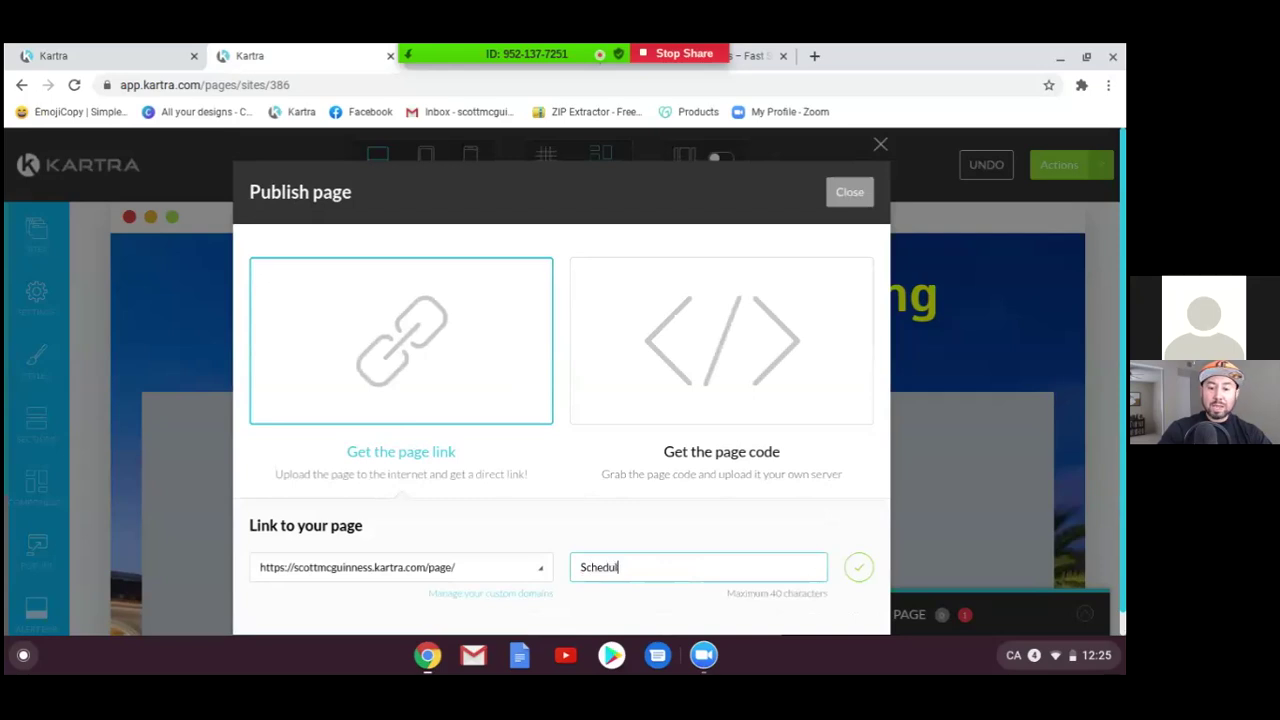
{"action": "type", "text": "eYourC"}
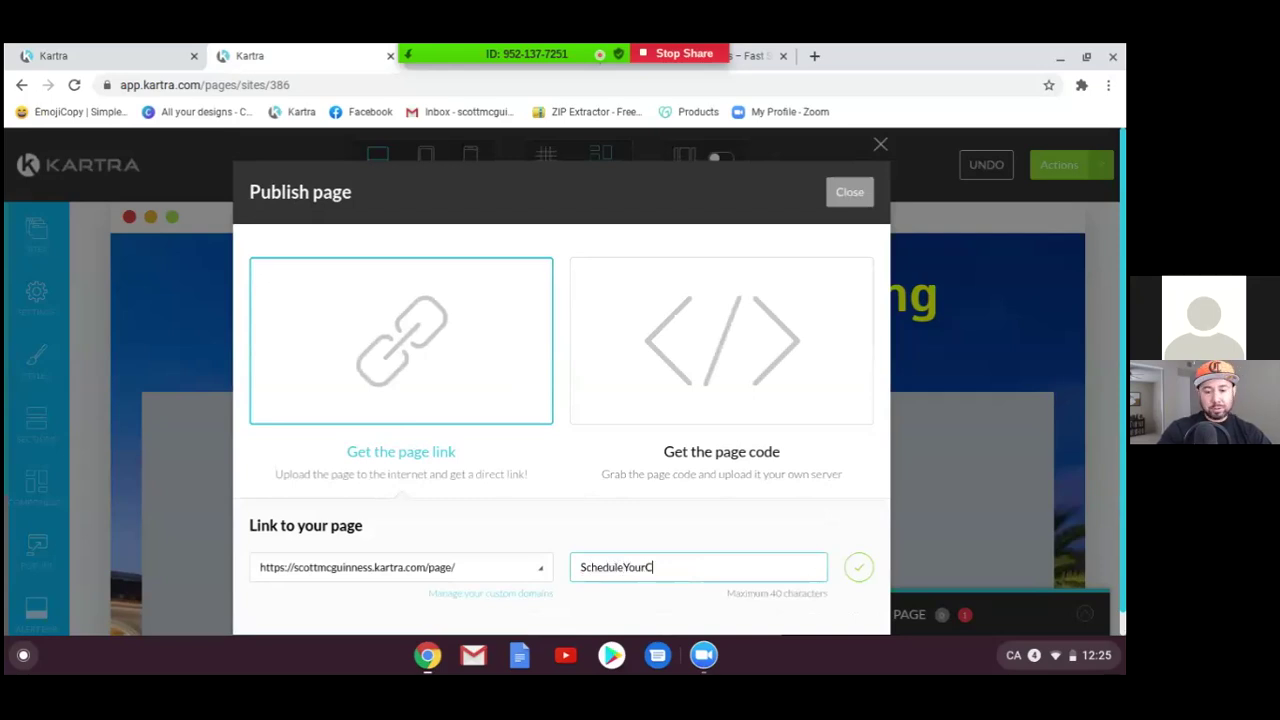
{"action": "type", "text": "allNow"}
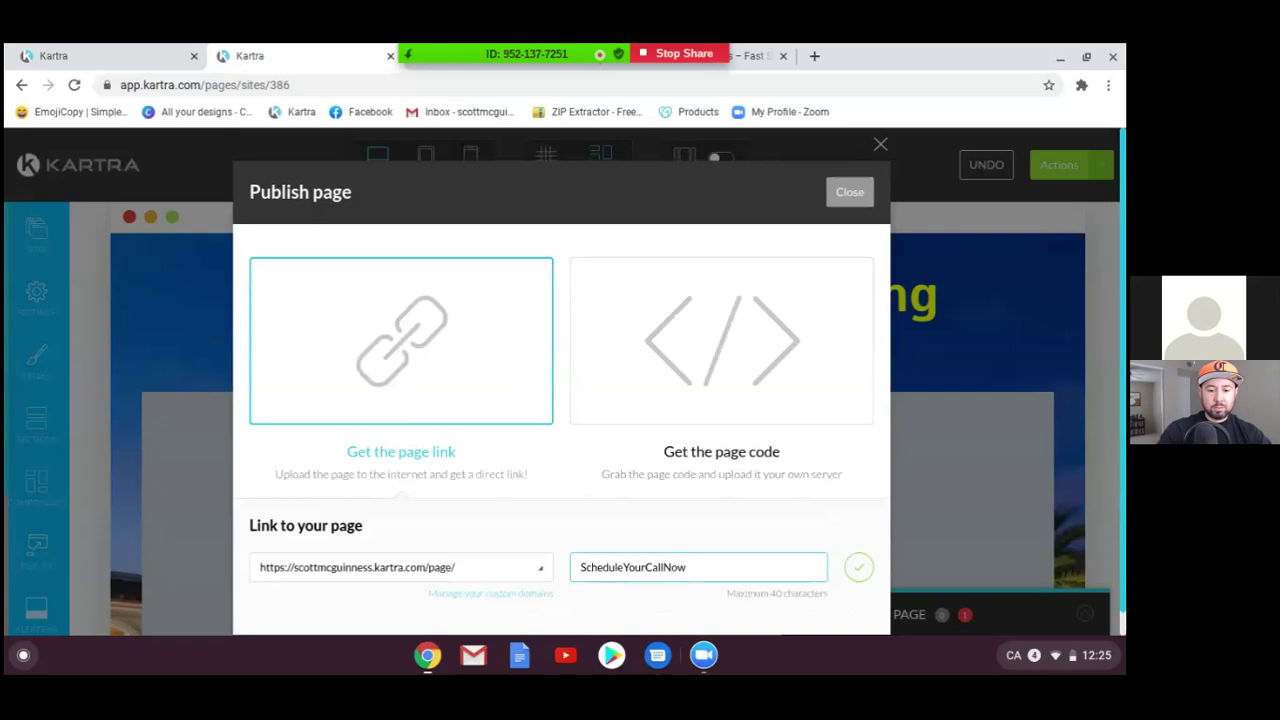
{"action": "left_click", "coordinate": [860, 569]}
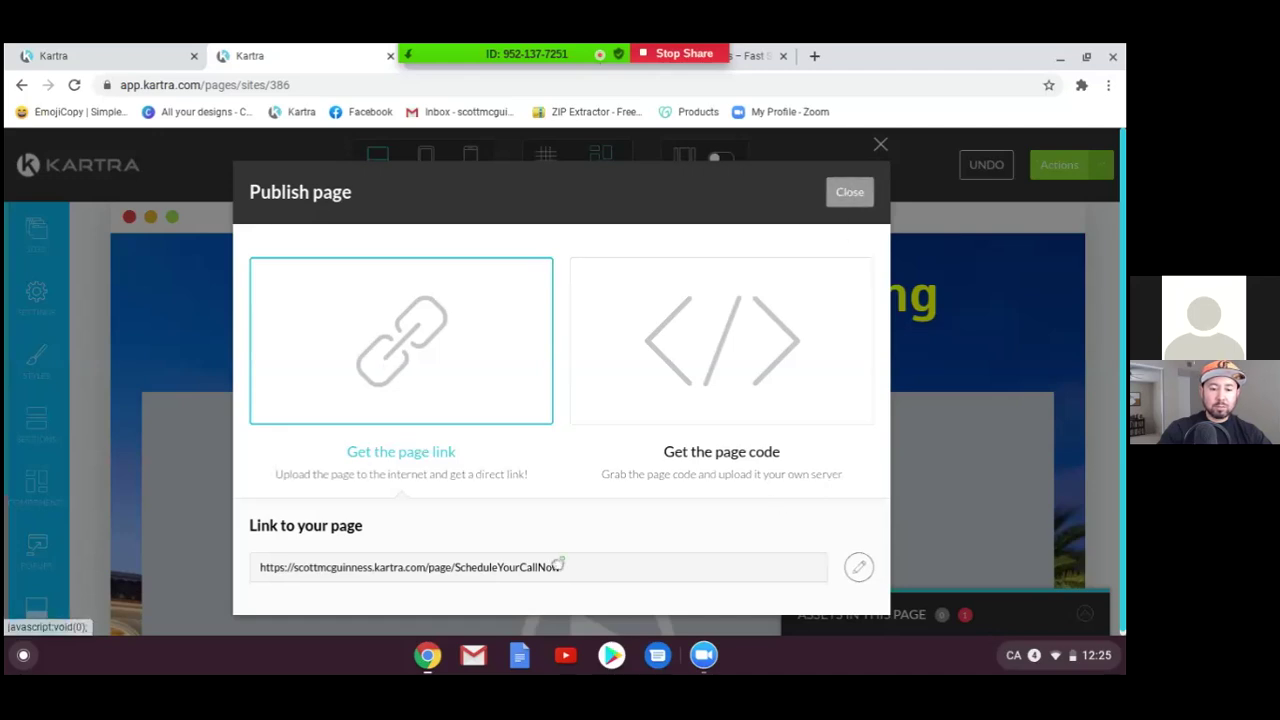
Step: Copy the full ScheduleYourCallNow page link and open it in a new browser tab
{"action": "left_click_drag", "start_coordinate": [572, 567], "coordinate": [251, 581]}
{"action": "key", "text": "ctrl+c"}
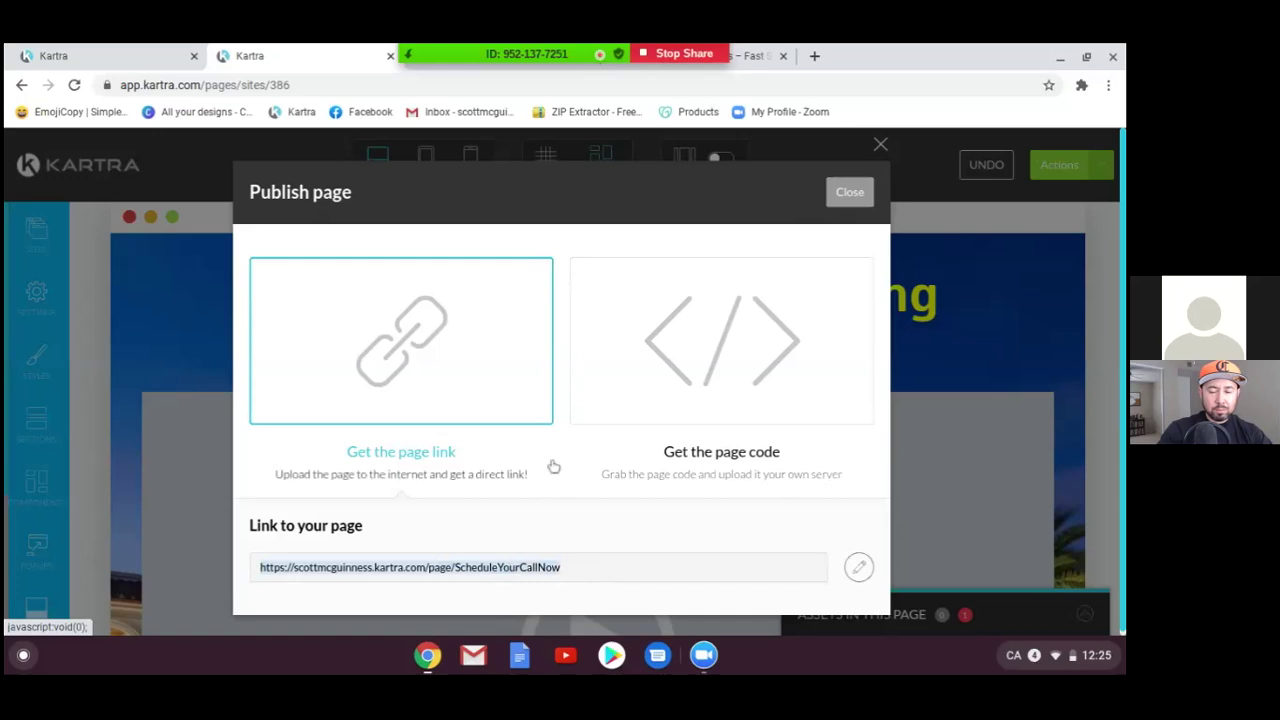
{"action": "left_click", "coordinate": [813, 57]}
{"action": "left_click", "coordinate": [709, 82]}
{"action": "key", "text": "ctrl+v"}
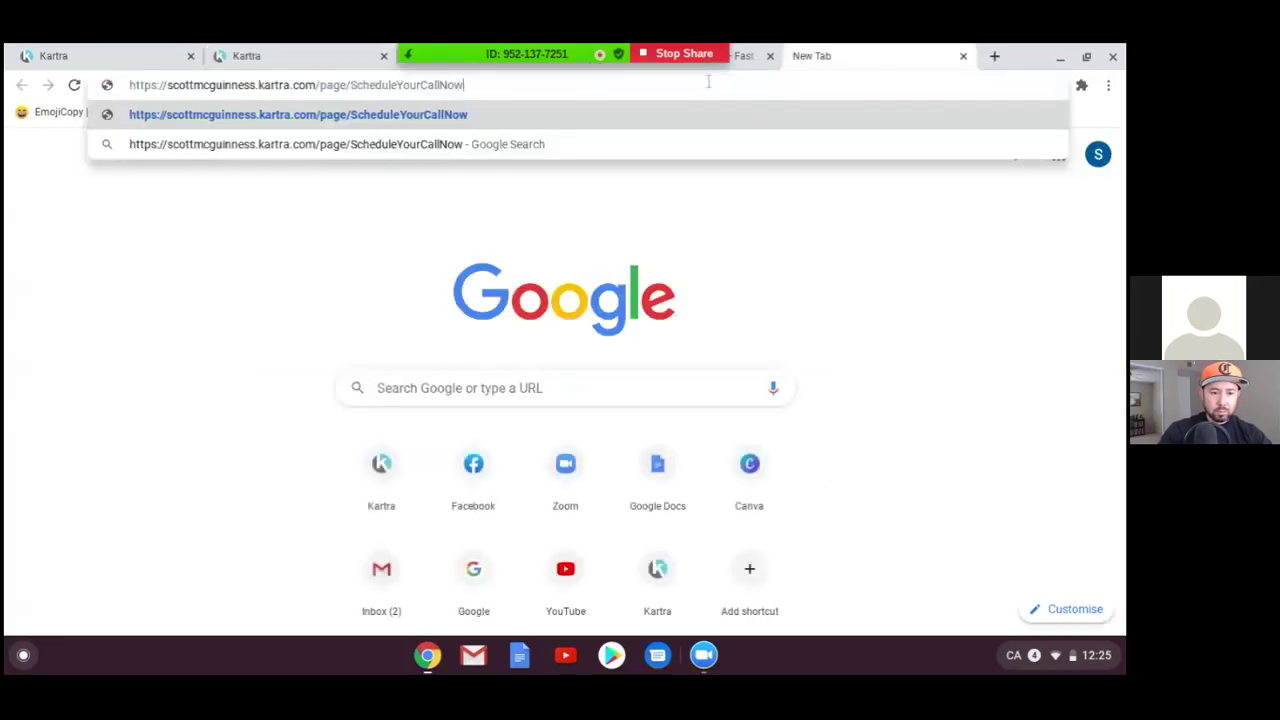
{"action": "key", "text": "Return"}
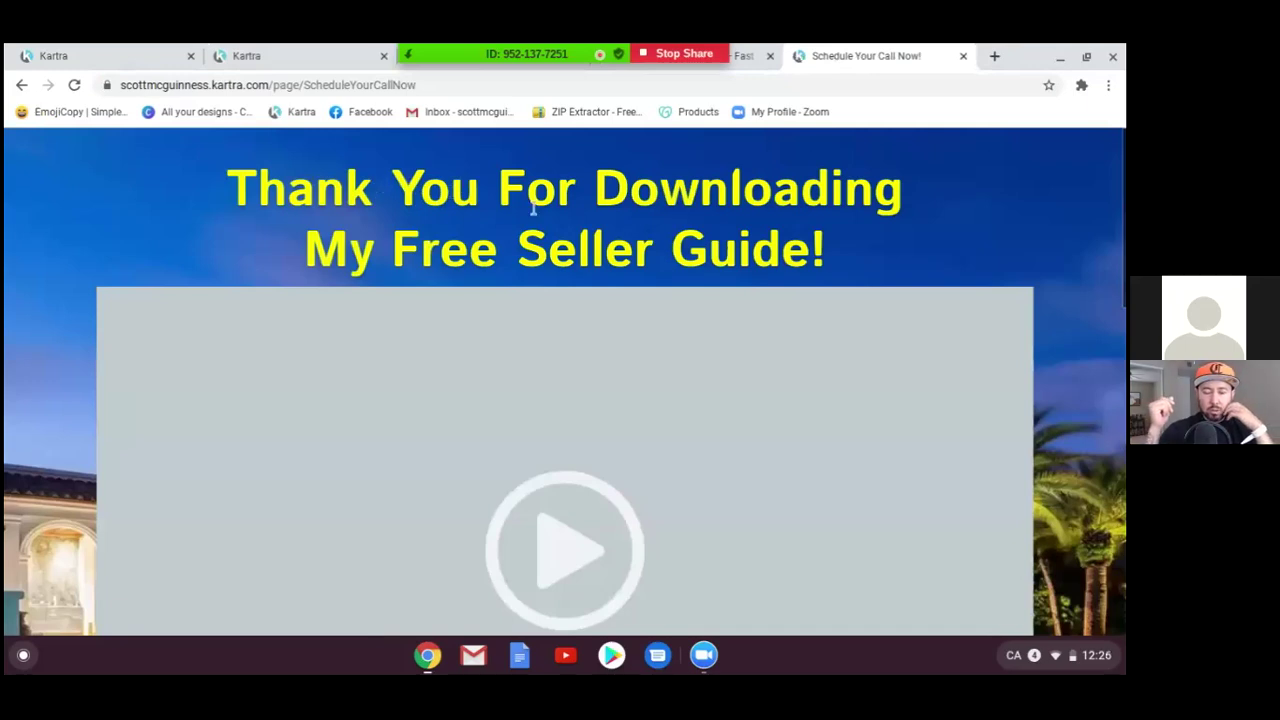
Step: Examine the published thank-you page's headline, video area, schedule-call button, download instructions and URL ending
{"action": "scroll", "coordinate": [760, 272], "scroll_direction": "down", "scroll_amount": 3}
{"action": "scroll", "coordinate": [760, 272], "scroll_direction": "down", "scroll_amount": 3}
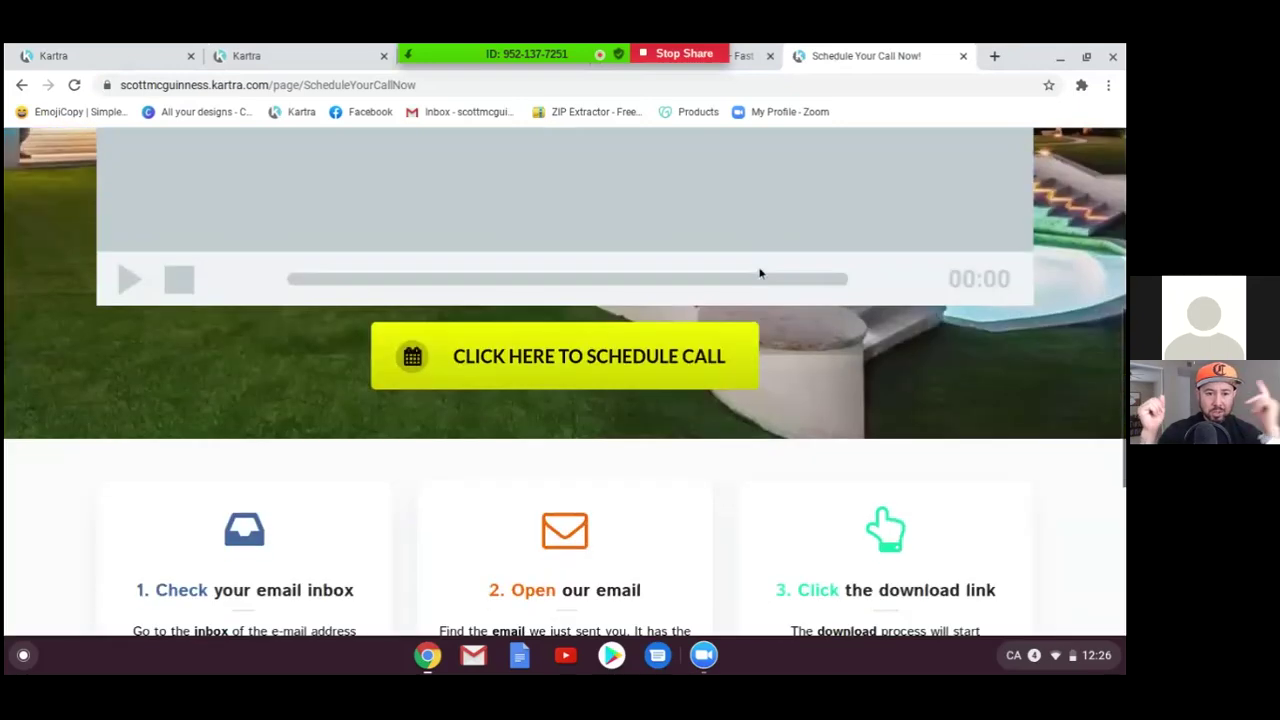
{"action": "scroll", "coordinate": [760, 272], "scroll_direction": "up", "scroll_amount": 1}
{"action": "scroll", "coordinate": [760, 272], "scroll_direction": "up", "scroll_amount": 3}
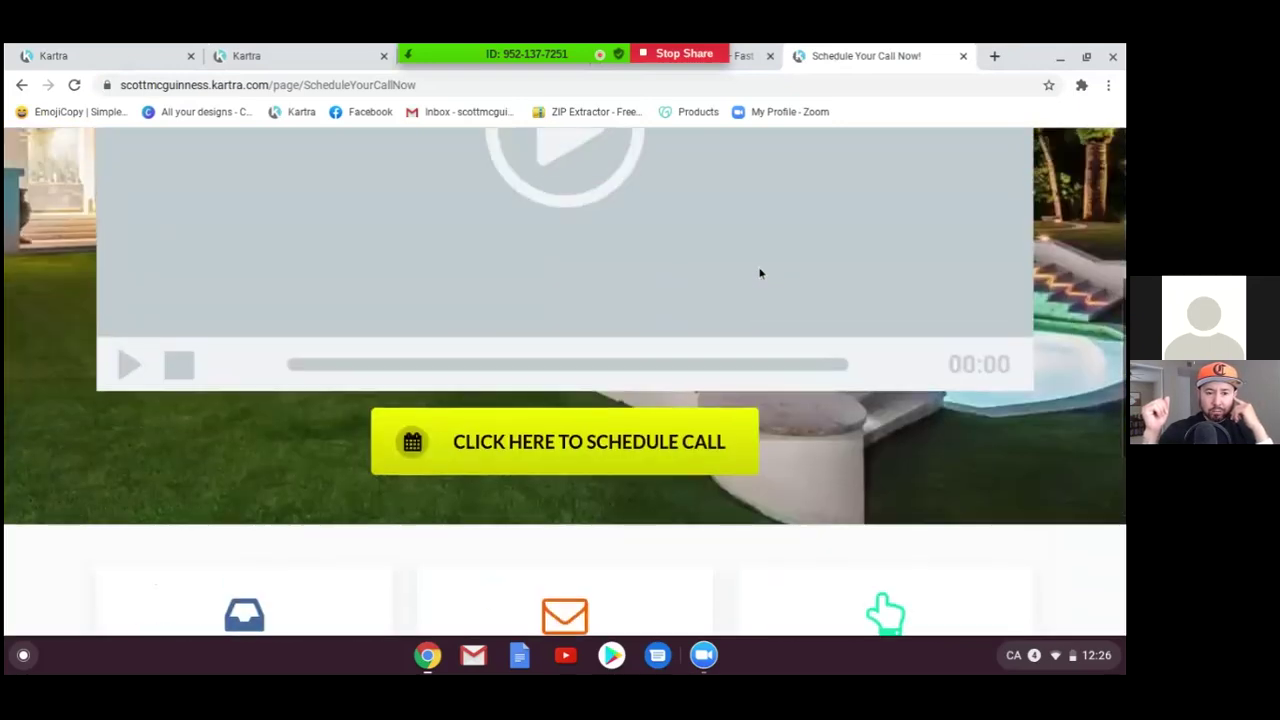
{"action": "scroll", "coordinate": [760, 272], "scroll_direction": "up", "scroll_amount": 1}
{"action": "scroll", "coordinate": [760, 272], "scroll_direction": "down", "scroll_amount": 3}
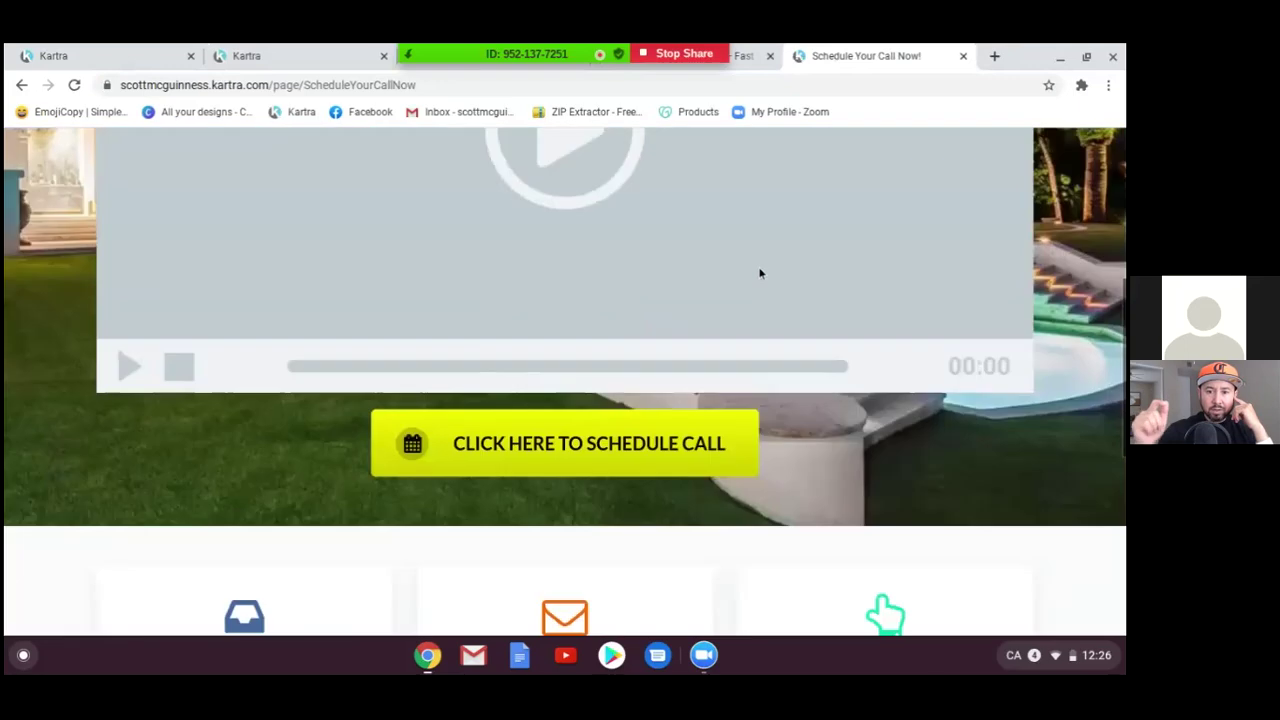
{"action": "scroll", "coordinate": [760, 272], "scroll_direction": "down", "scroll_amount": 3}
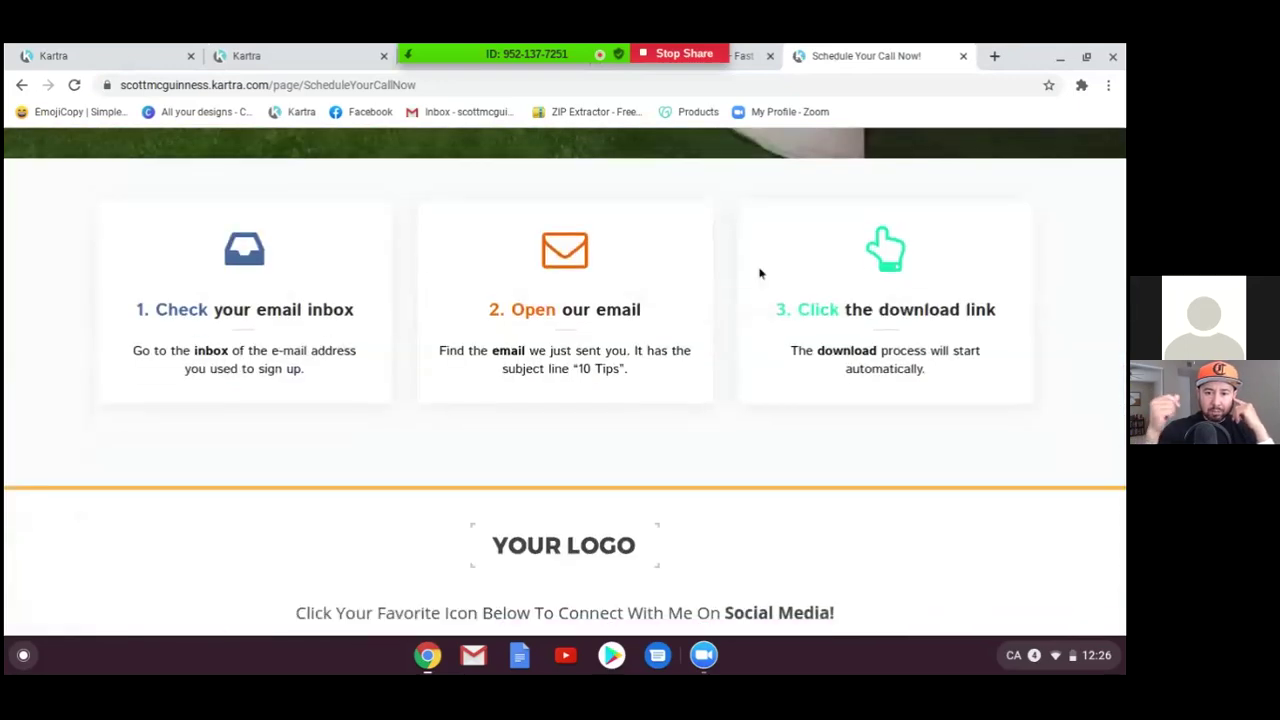
{"action": "scroll", "coordinate": [760, 272], "scroll_direction": "up", "scroll_amount": 1}
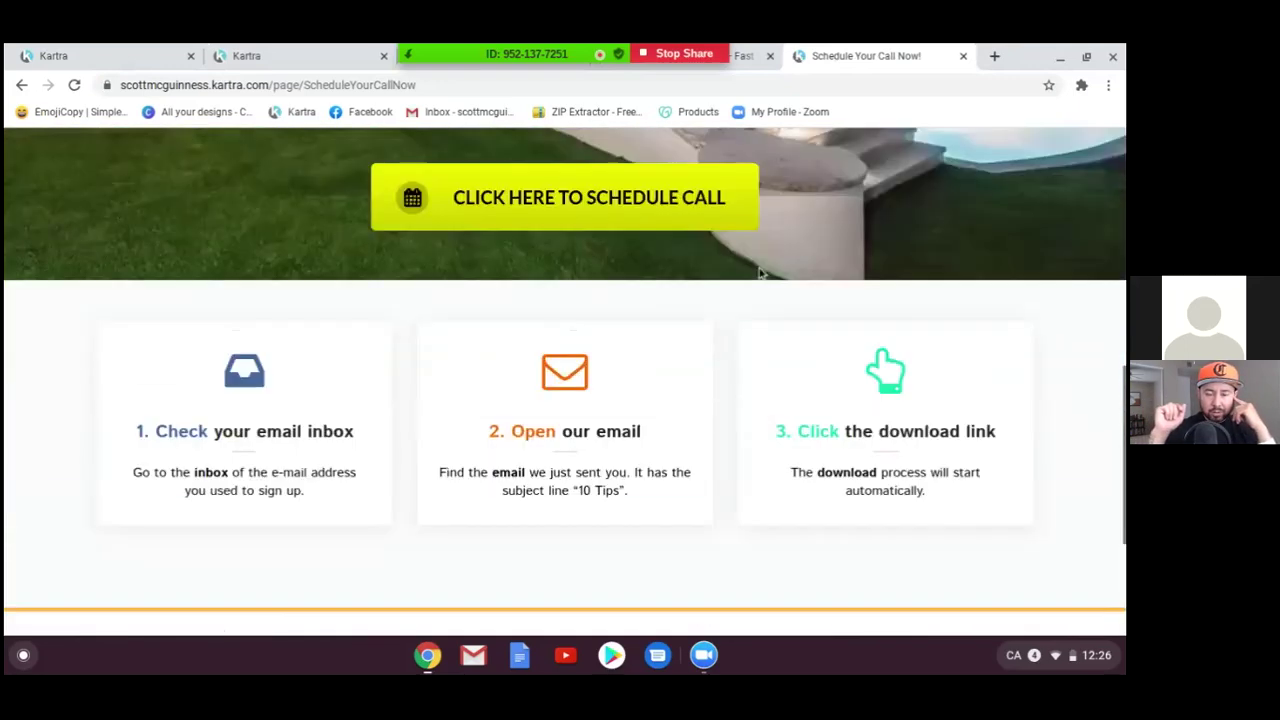
{"action": "scroll", "coordinate": [760, 272], "scroll_direction": "up", "scroll_amount": 2}
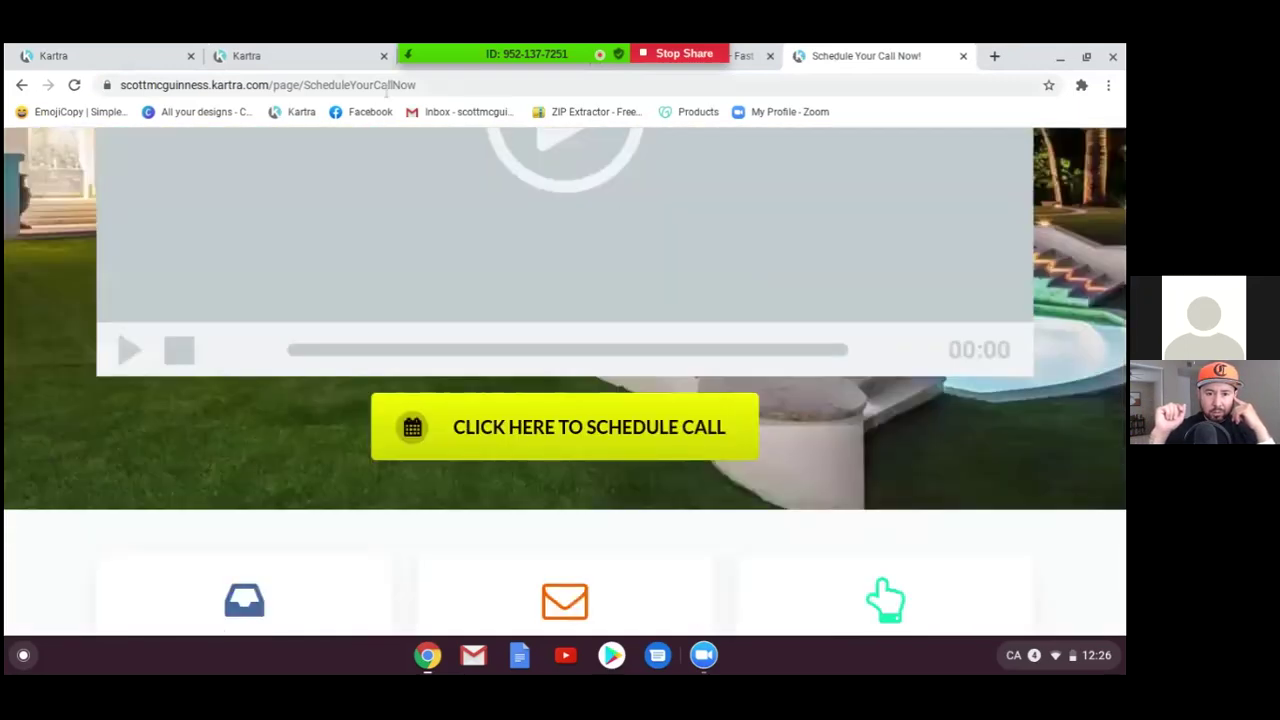
{"action": "left_click_drag", "start_coordinate": [419, 85], "coordinate": [302, 84]}
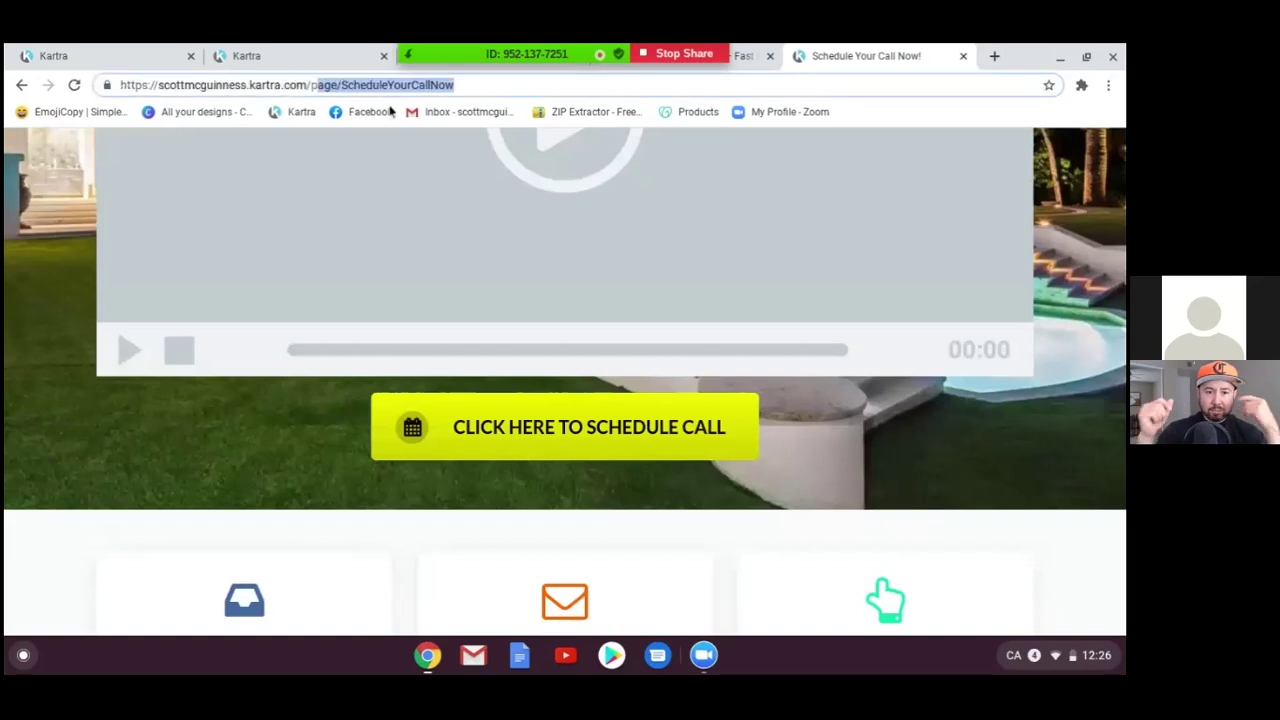
{"action": "left_click", "coordinate": [883, 285]}
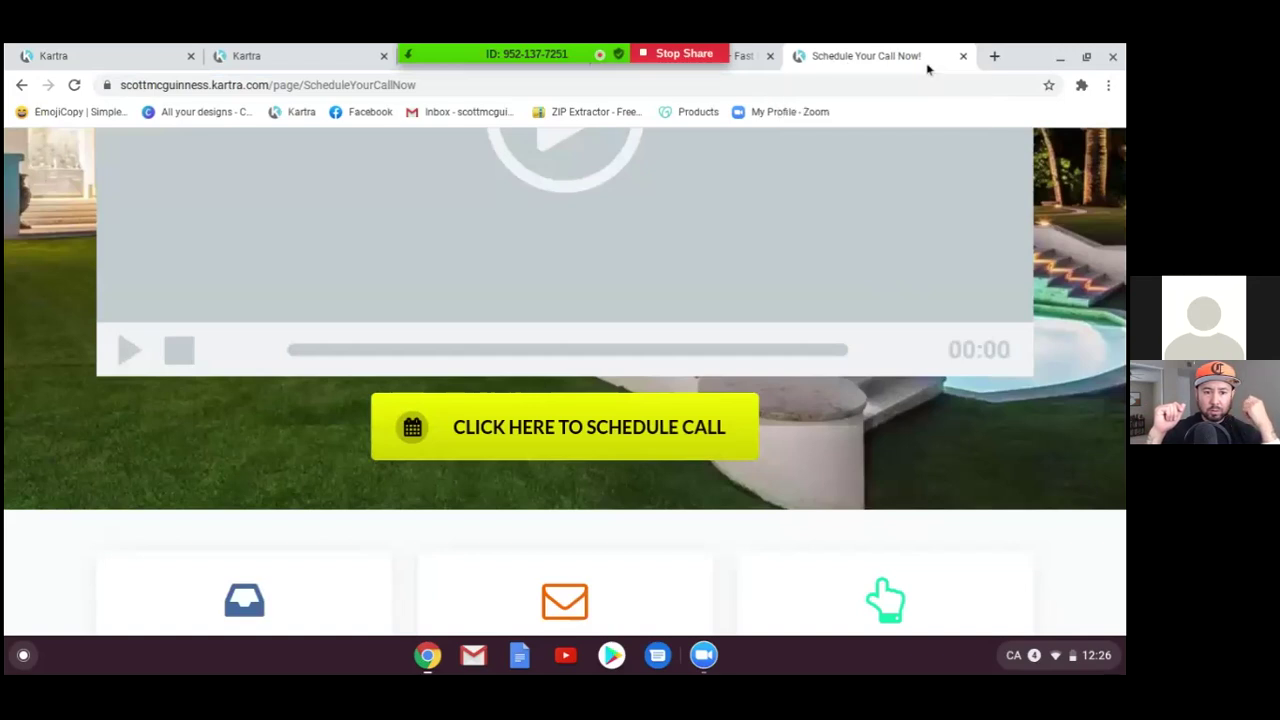
{"action": "scroll", "coordinate": [1019, 243], "scroll_direction": "up", "scroll_amount": 4}
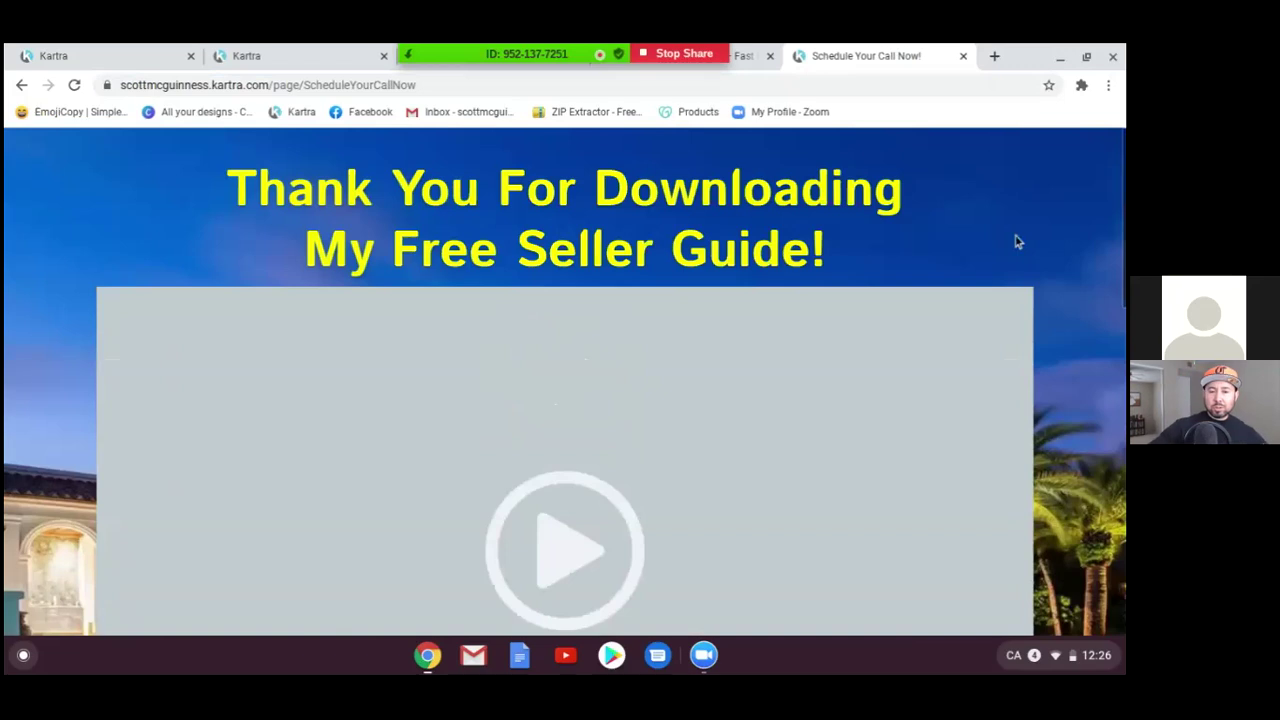
{"action": "scroll", "coordinate": [1015, 241], "scroll_direction": "down", "scroll_amount": 4}
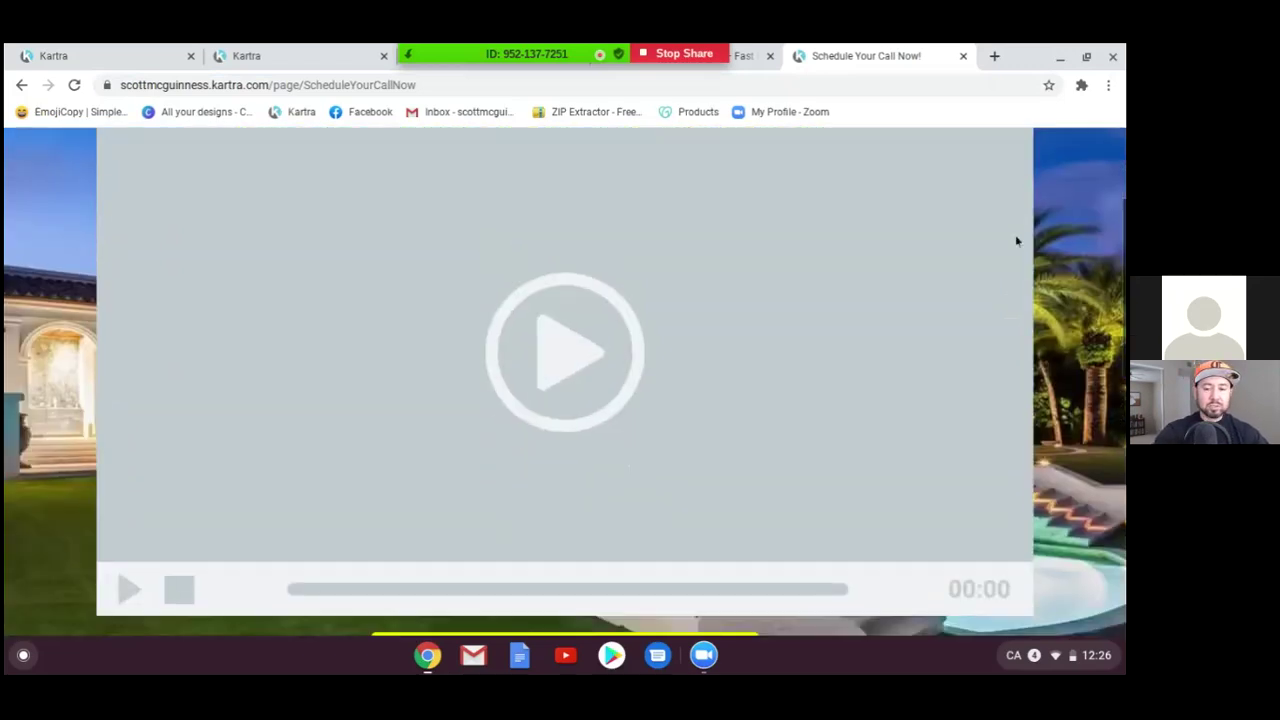
{"action": "scroll", "coordinate": [1015, 241], "scroll_direction": "up", "scroll_amount": 4}
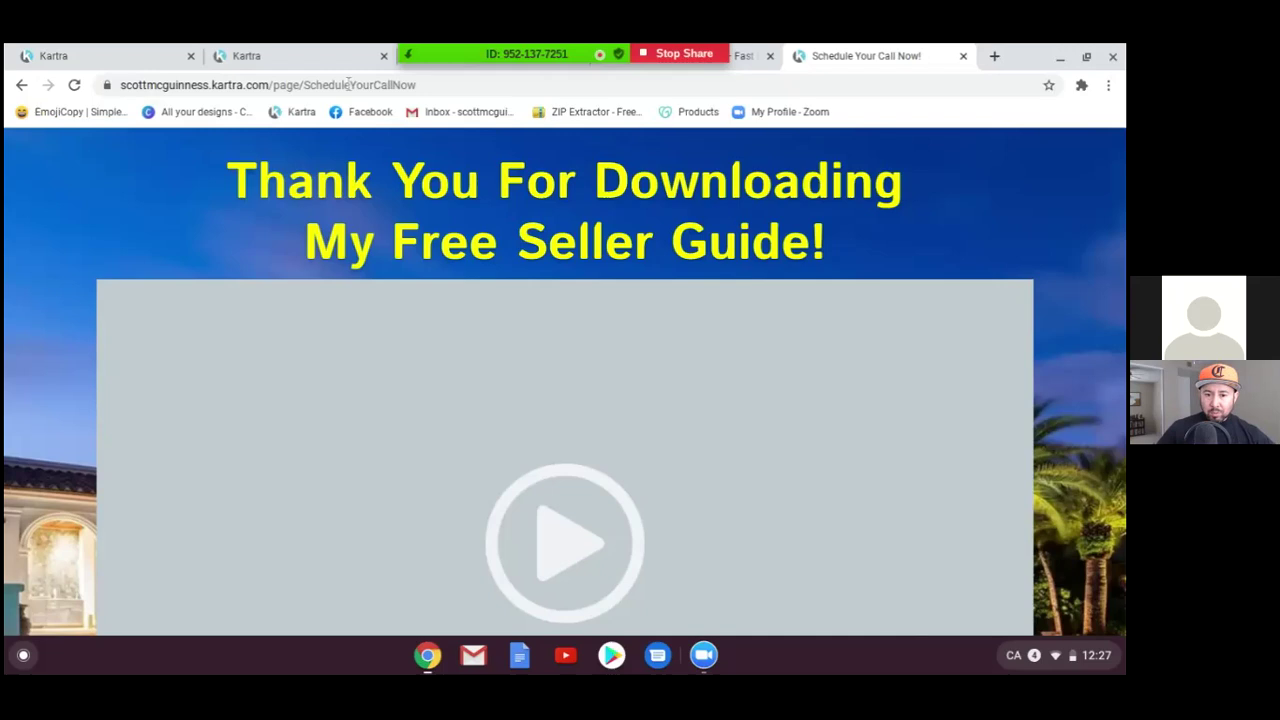
Step: Return to the Kartra page editor, close the publishing dialog and save the page's progress
{"action": "left_click", "coordinate": [302, 55]}
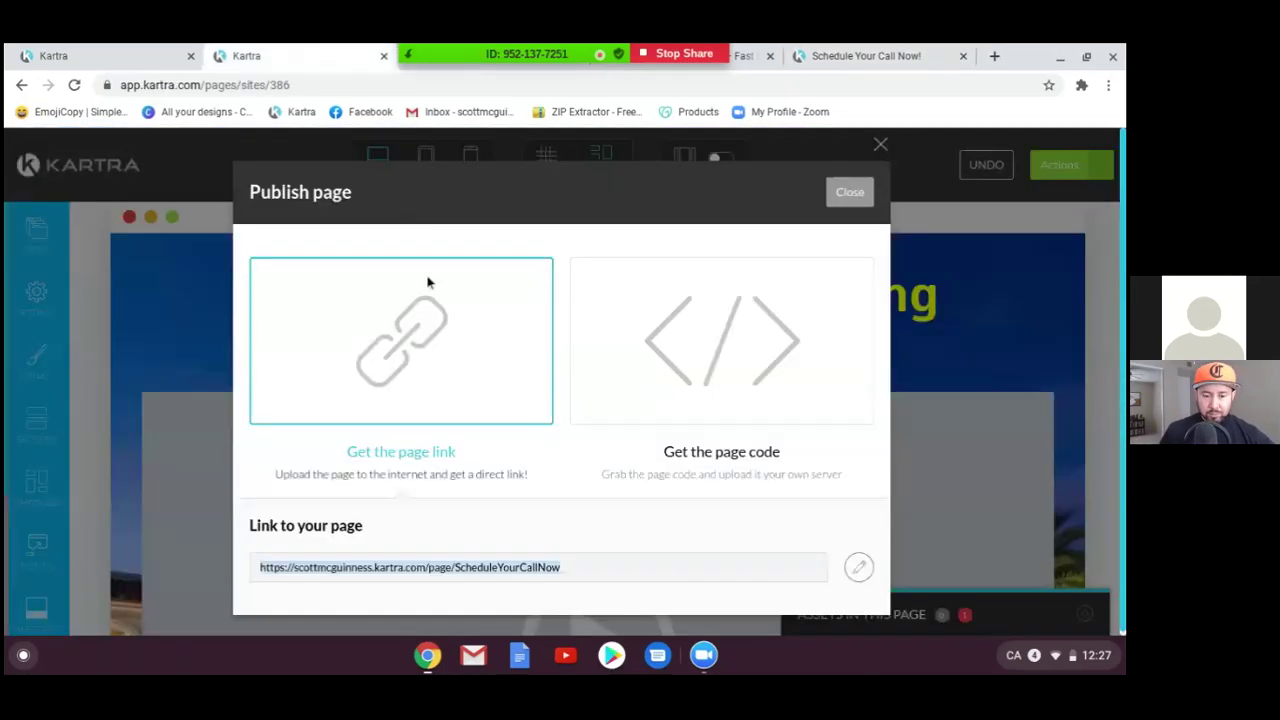
{"action": "left_click", "coordinate": [850, 195]}
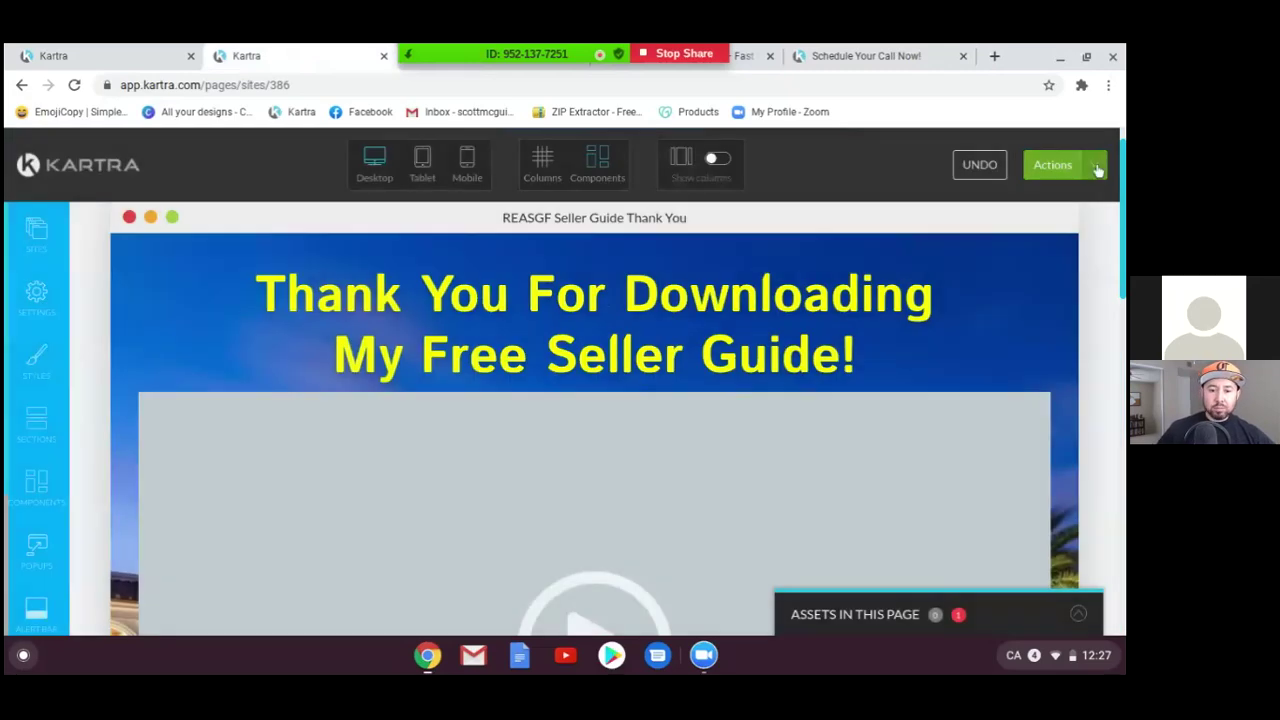
{"action": "left_click", "coordinate": [1097, 170]}
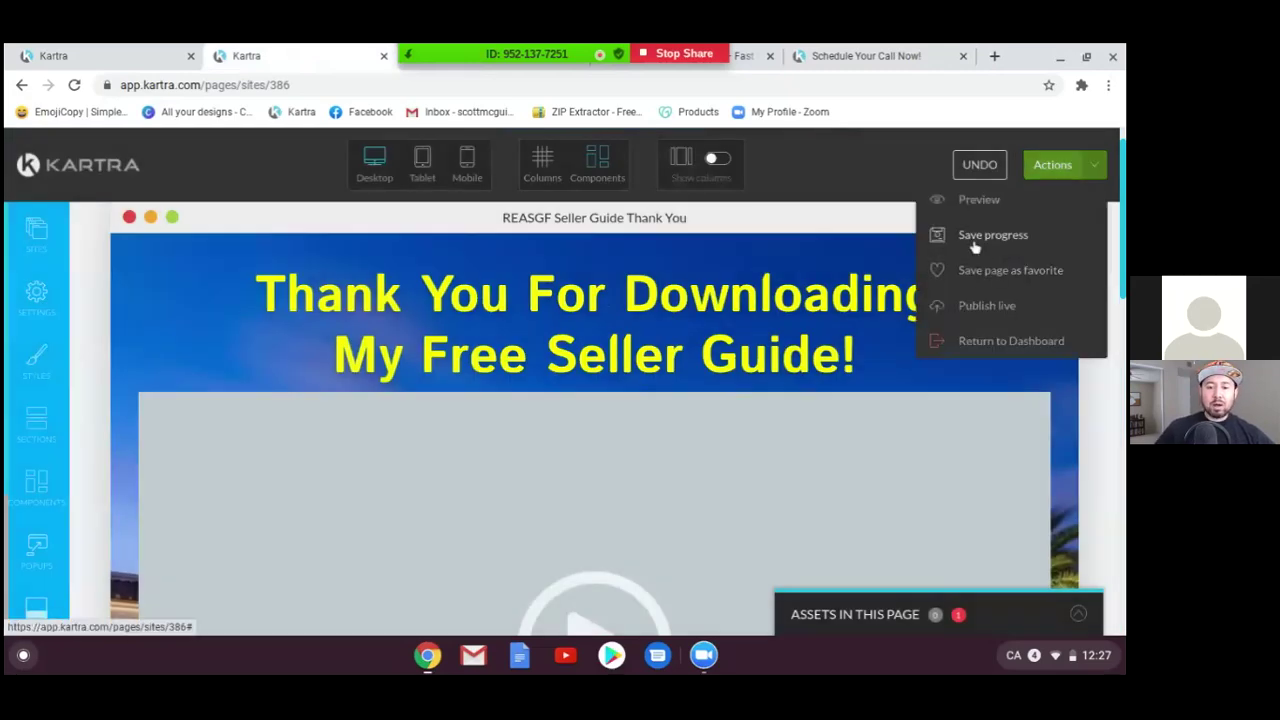
{"action": "left_click", "coordinate": [972, 238]}
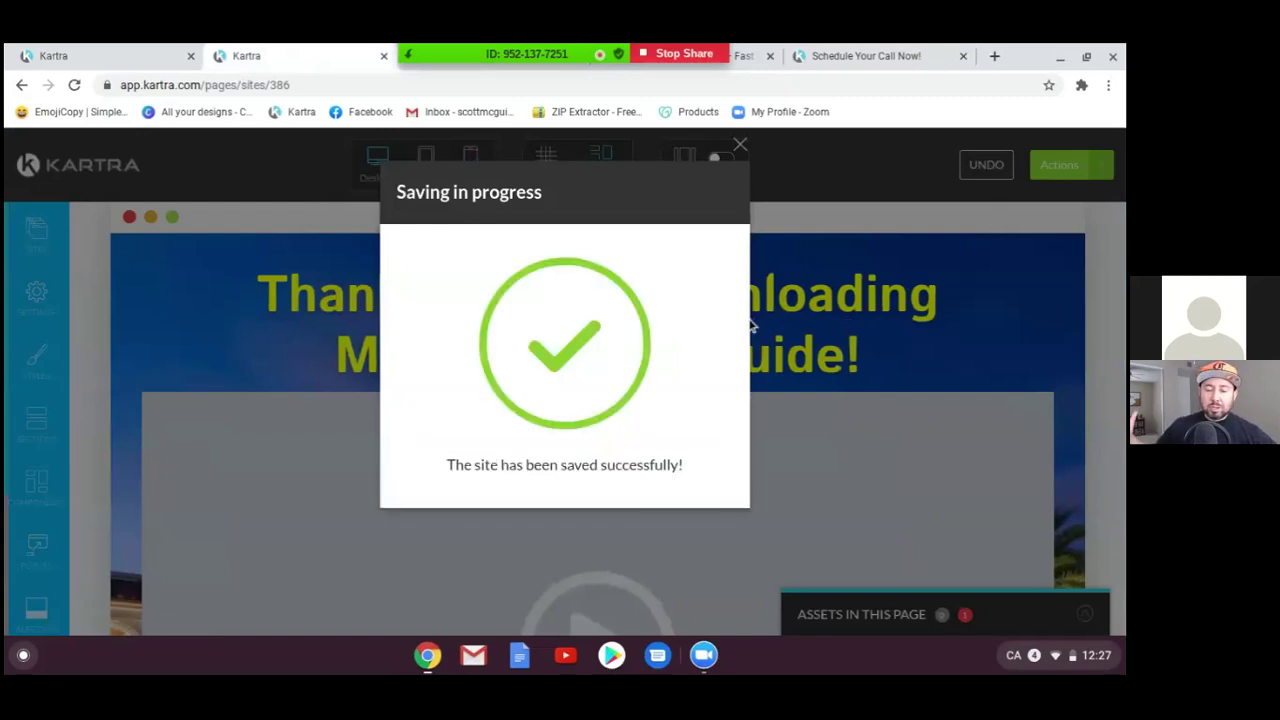
{"action": "left_click", "coordinate": [740, 146]}
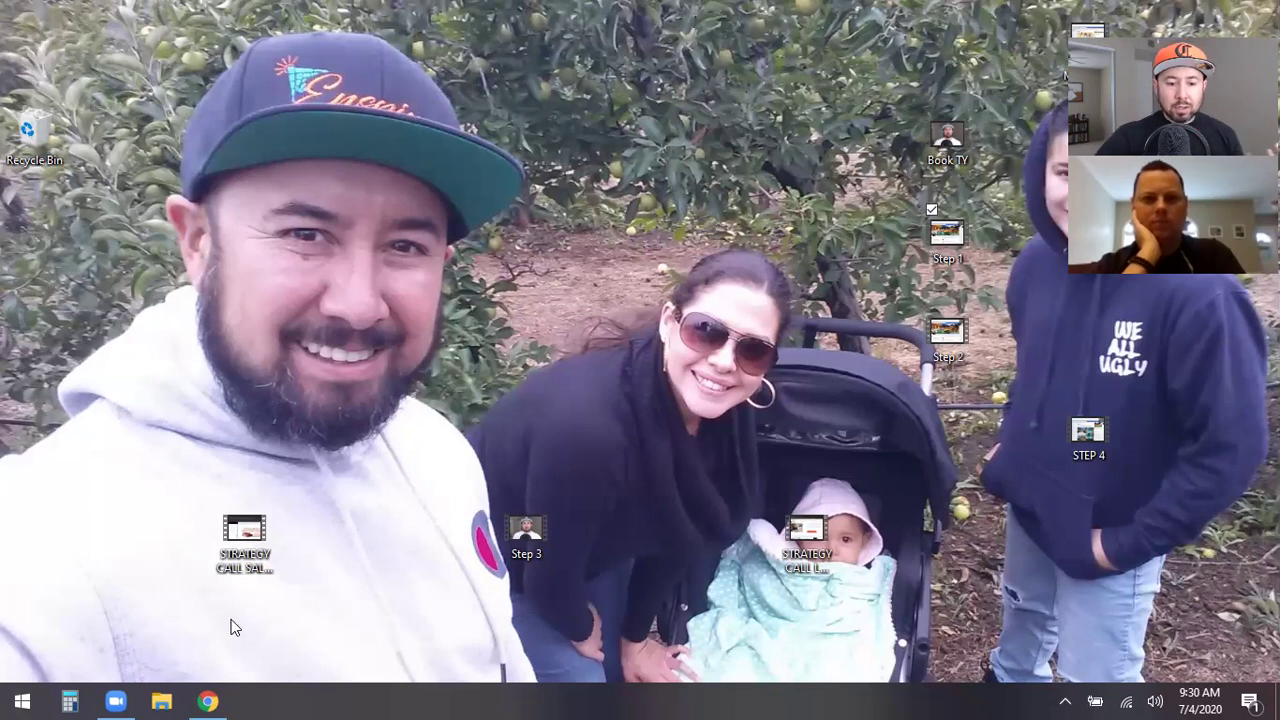
Step: Exit the page editor to the Kartra dashboard and open the list of calendars
{"action": "left_click", "coordinate": [208, 701]}
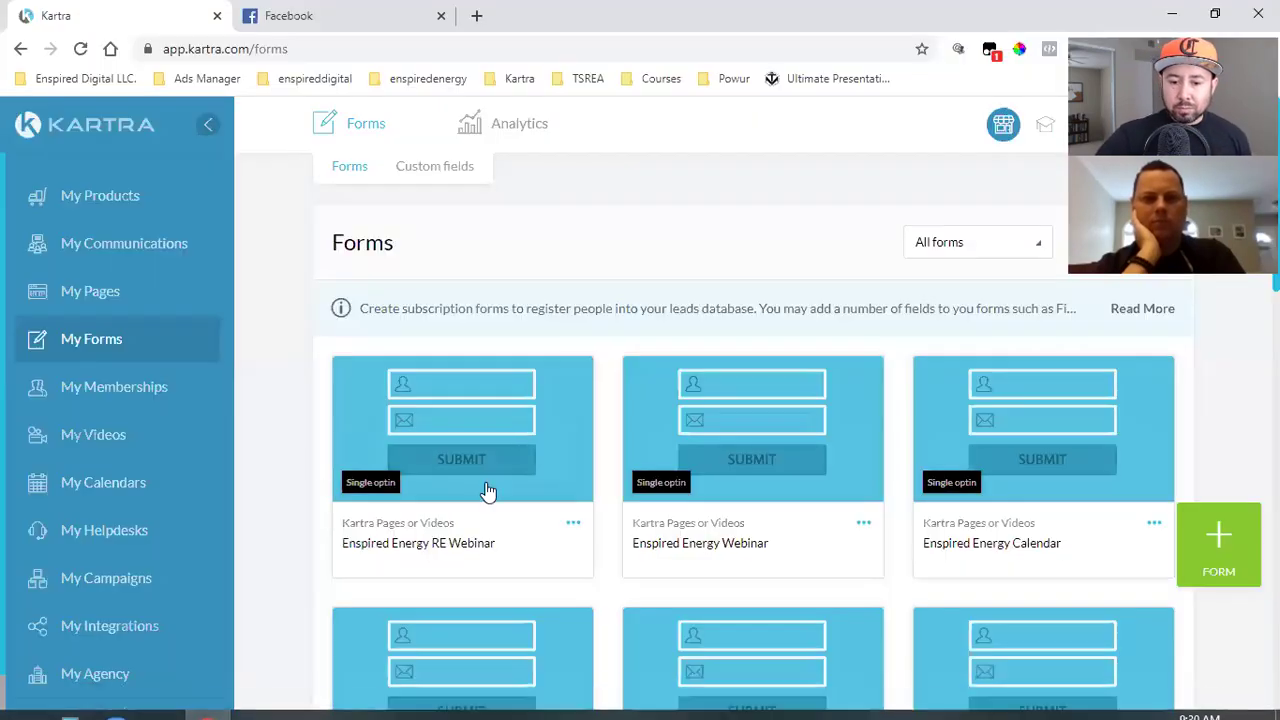
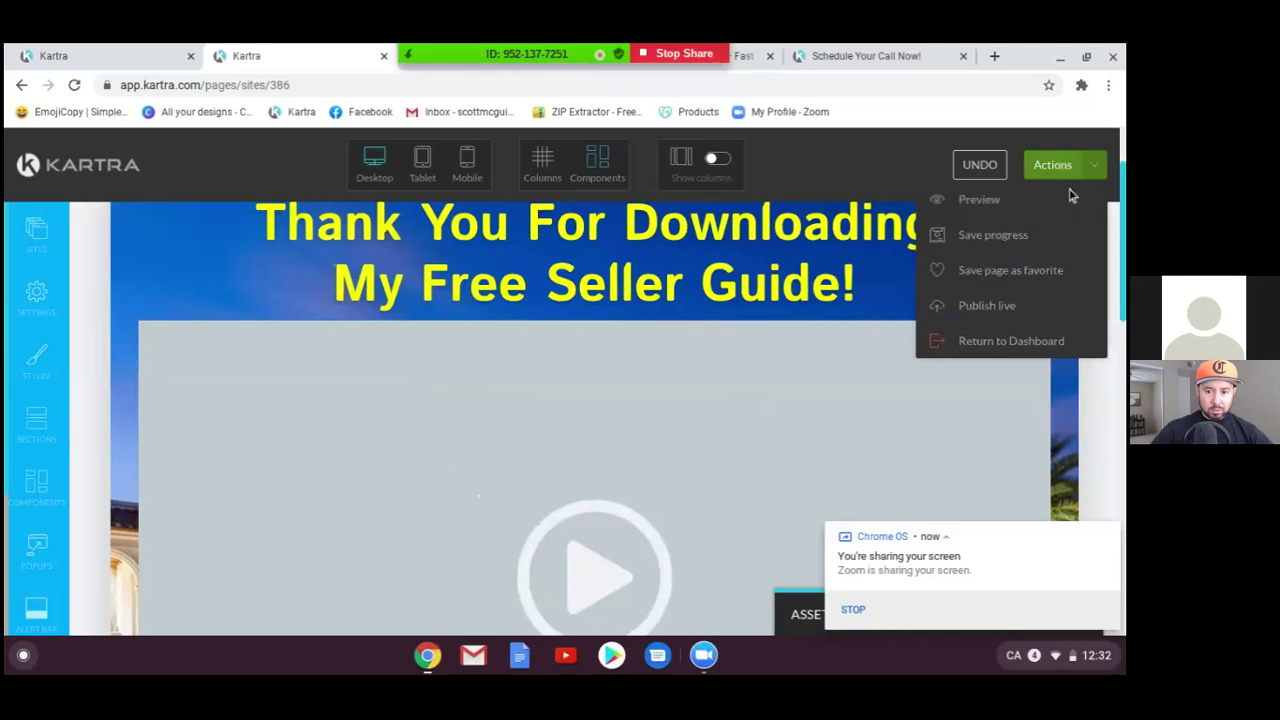
{"action": "left_click", "coordinate": [1005, 341]}
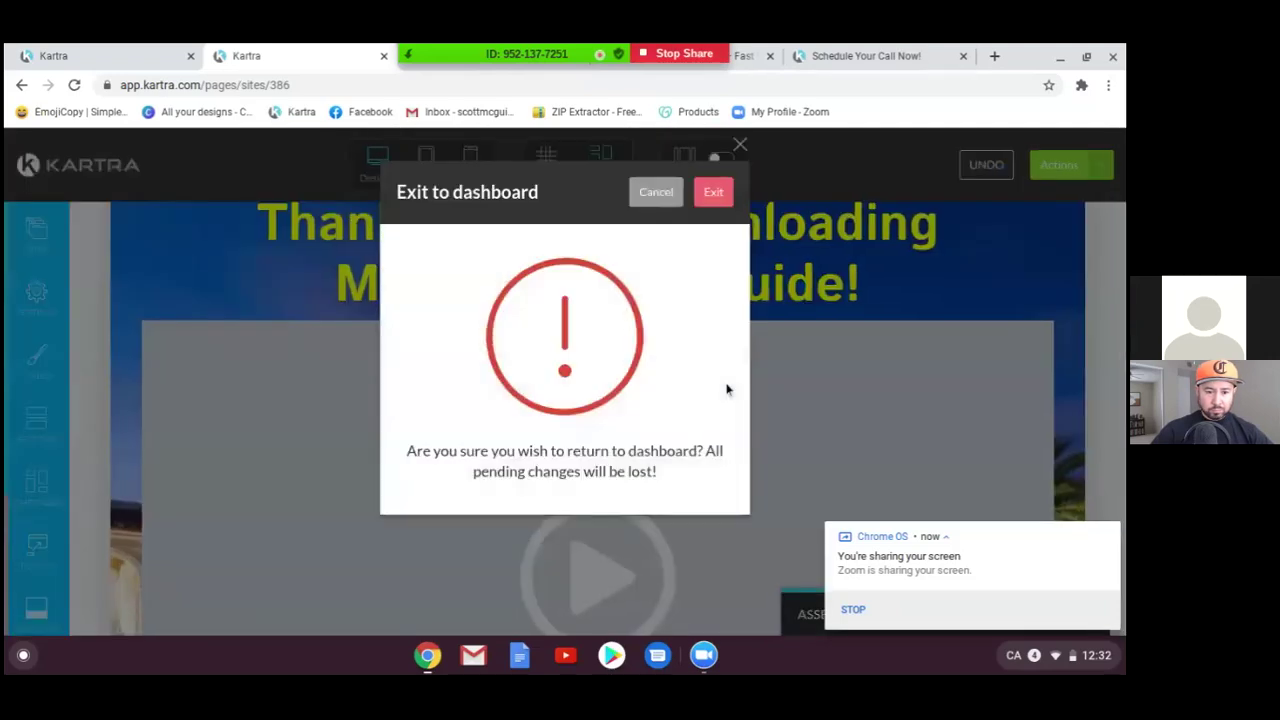
{"action": "left_click", "coordinate": [715, 195]}
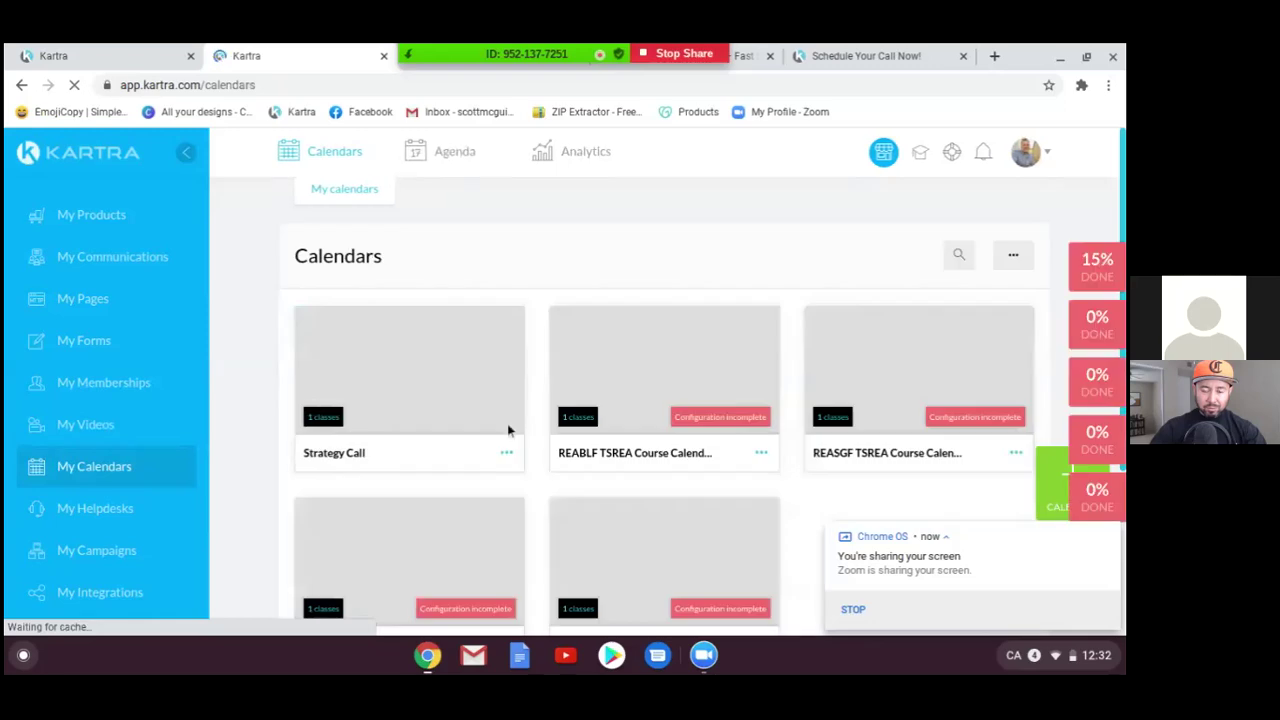
{"action": "left_click", "coordinate": [506, 456]}
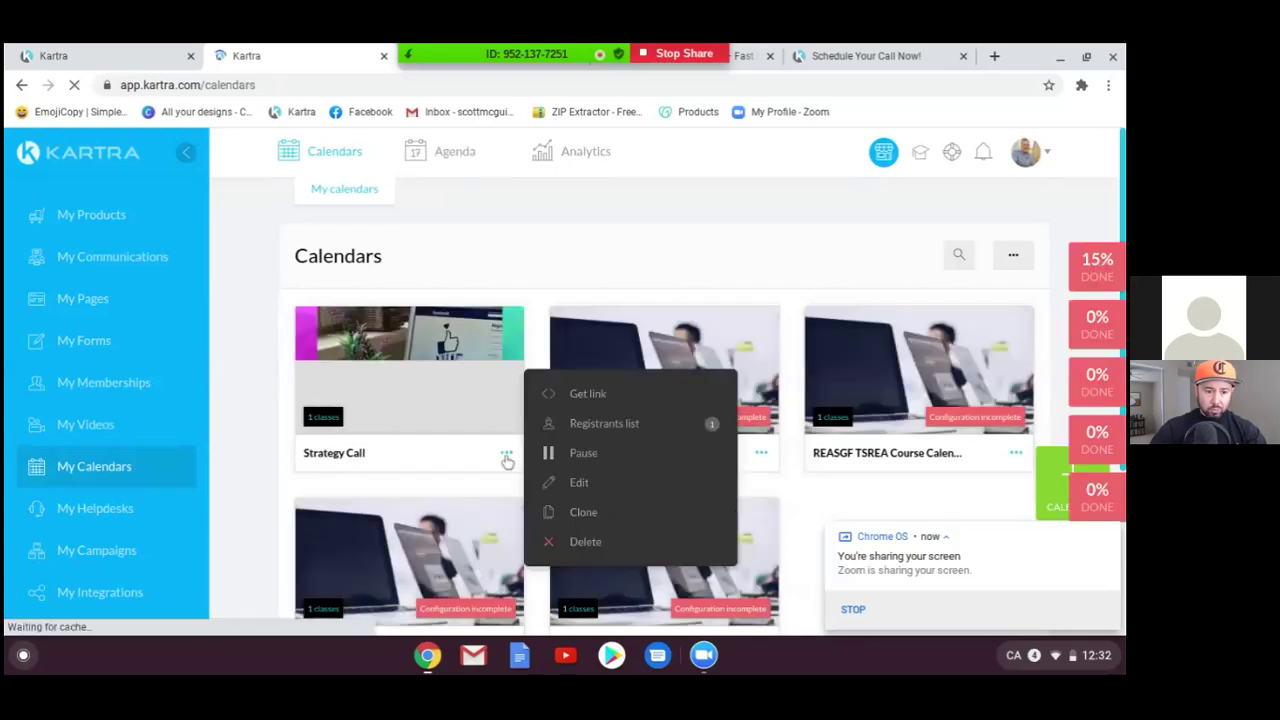
{"action": "left_click", "coordinate": [577, 485]}
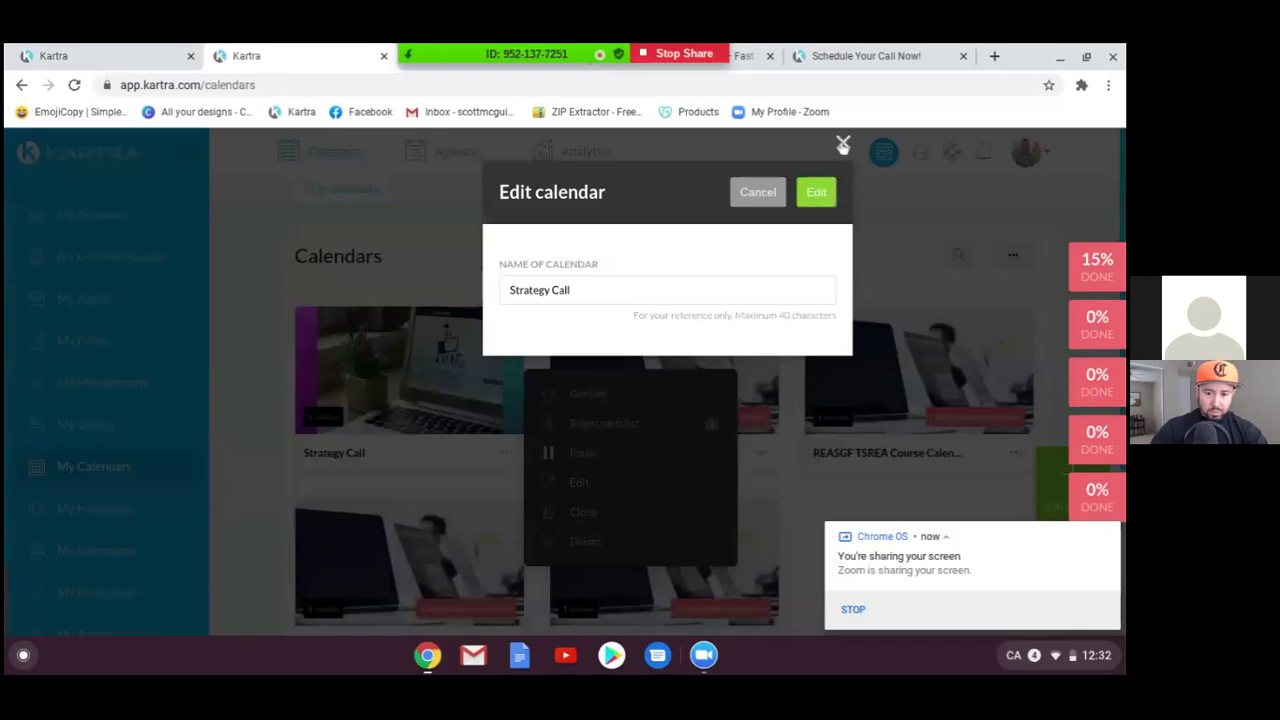
{"action": "left_click", "coordinate": [843, 142]}
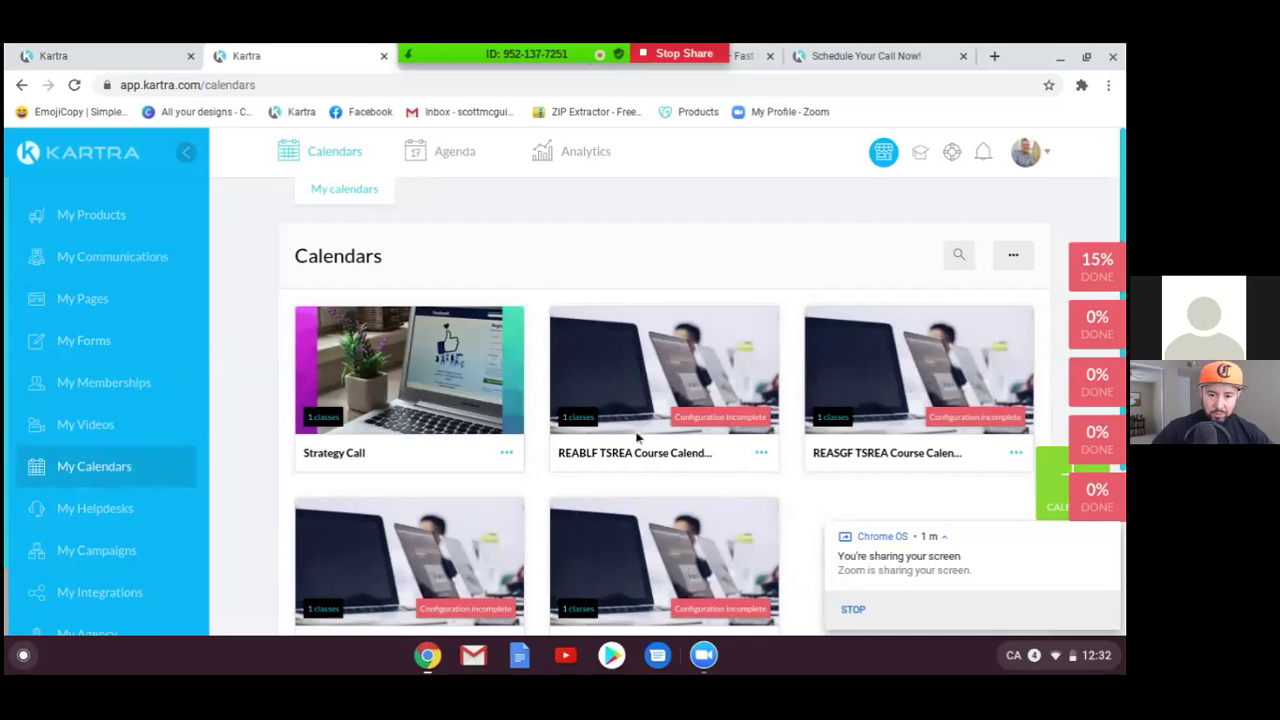
Step: Delete the REABLF TSREA Course Calendar from the calendars list and confirm the deletion
{"action": "scroll", "coordinate": [640, 471], "scroll_direction": "down", "scroll_amount": 2}
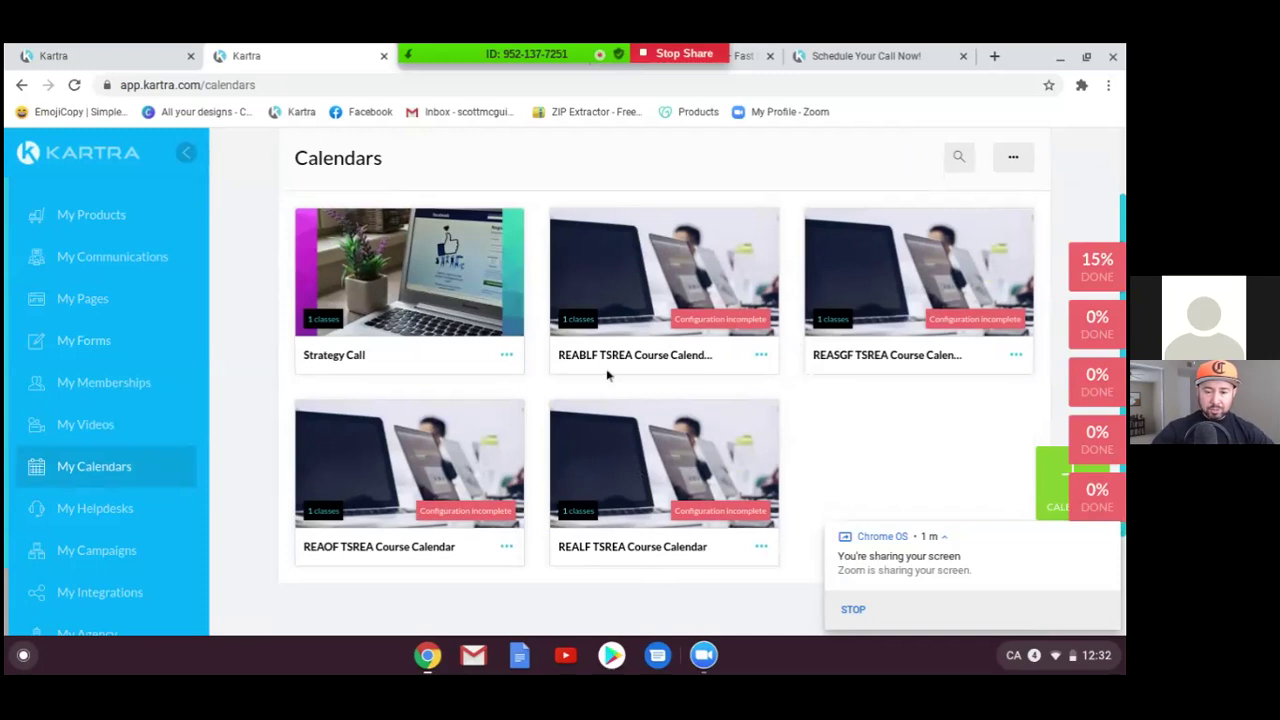
{"action": "left_click", "coordinate": [761, 356]}
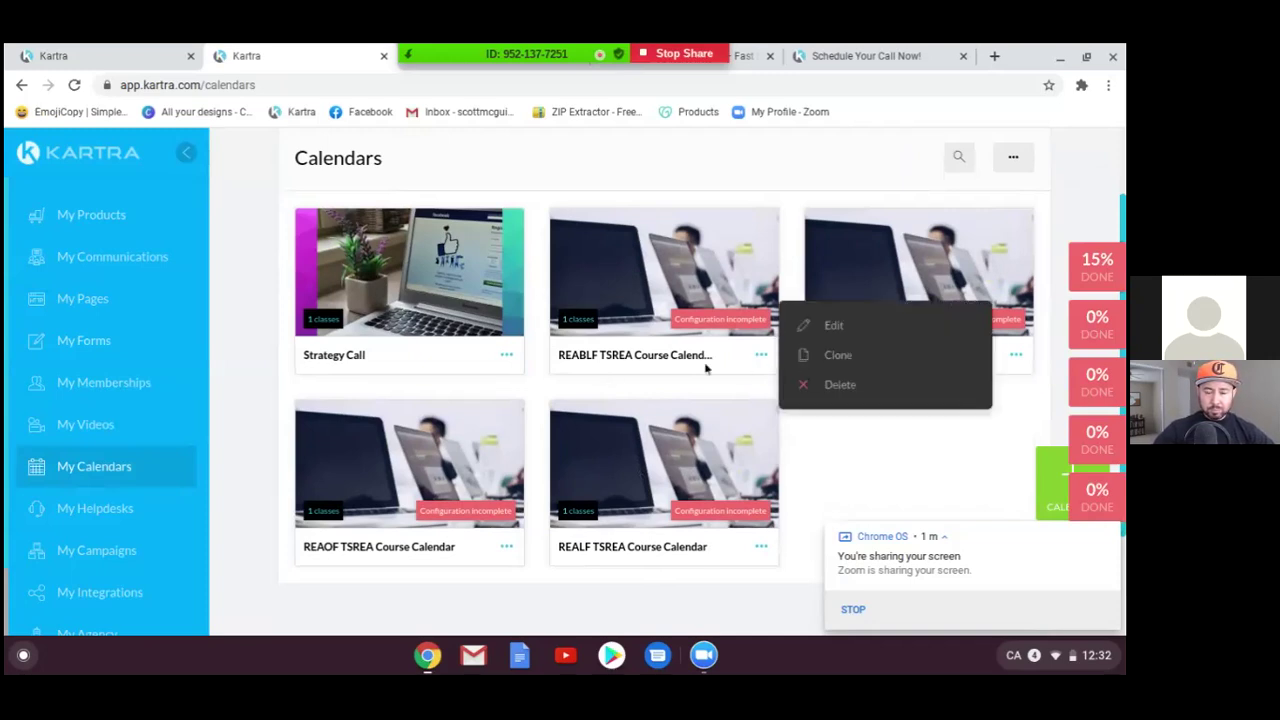
{"action": "left_click", "coordinate": [885, 410]}
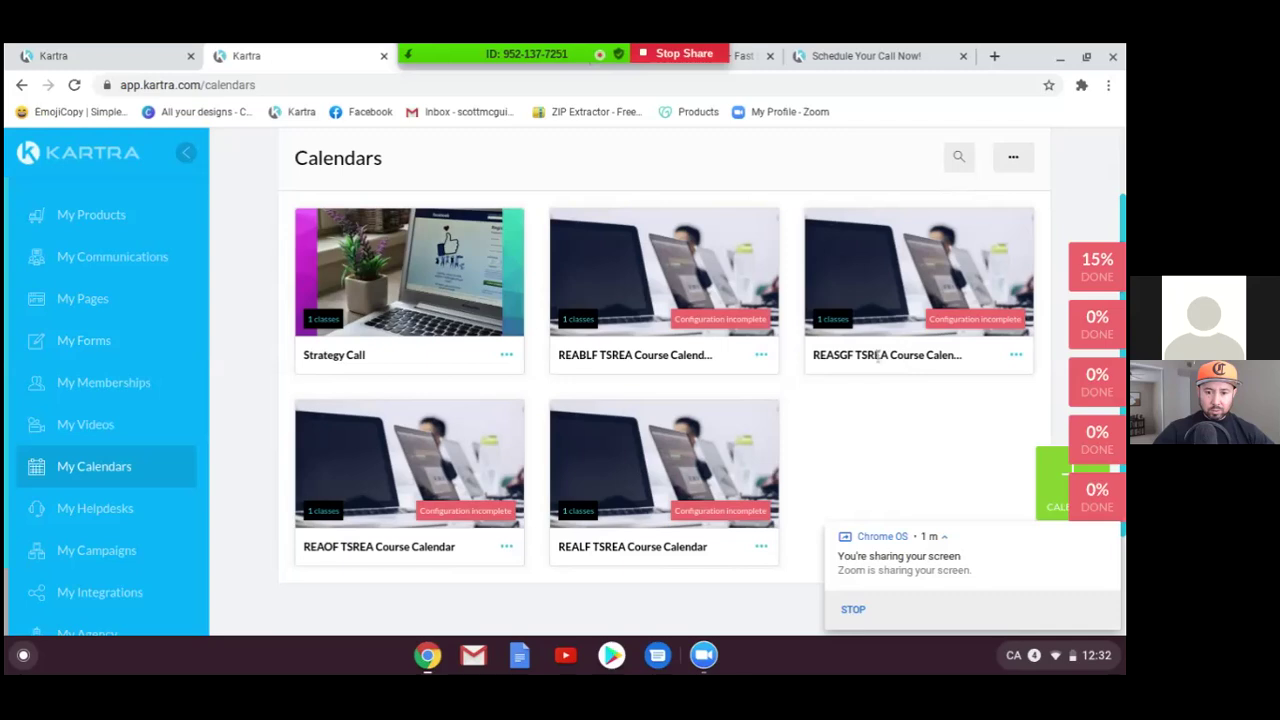
{"action": "left_click", "coordinate": [761, 356]}
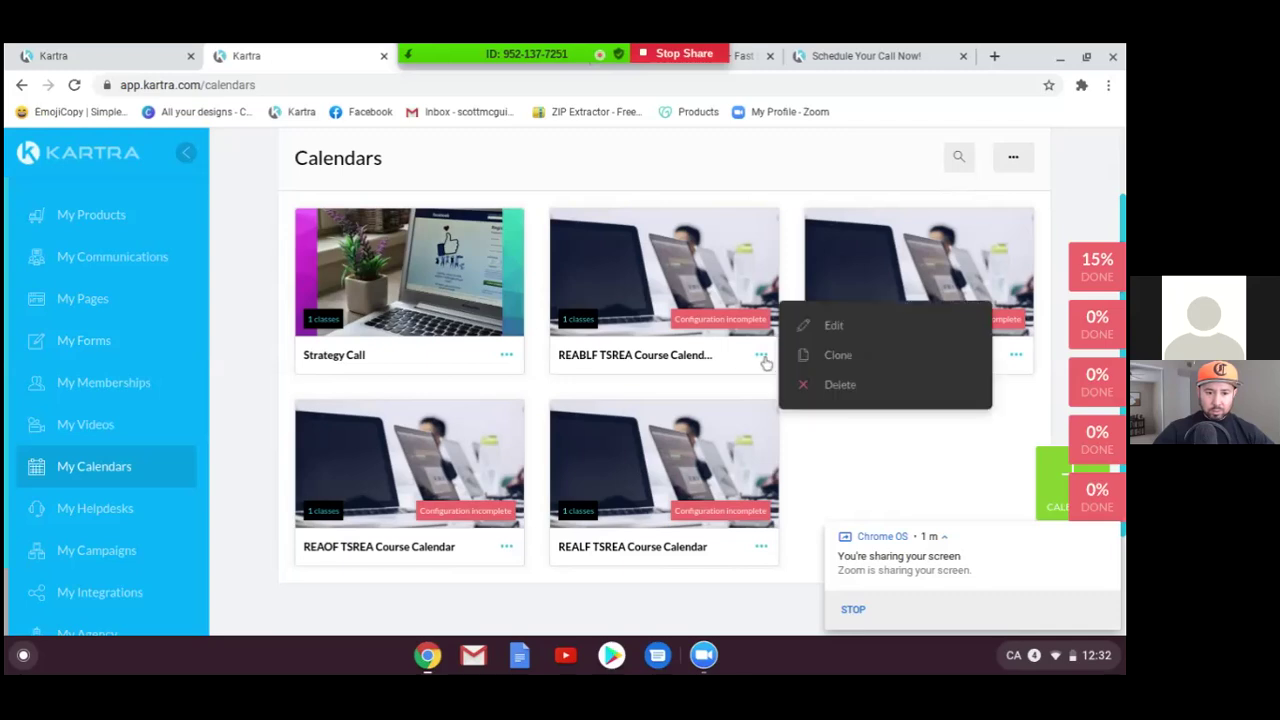
{"action": "left_click", "coordinate": [832, 388]}
{"action": "left_click", "coordinate": [806, 192]}
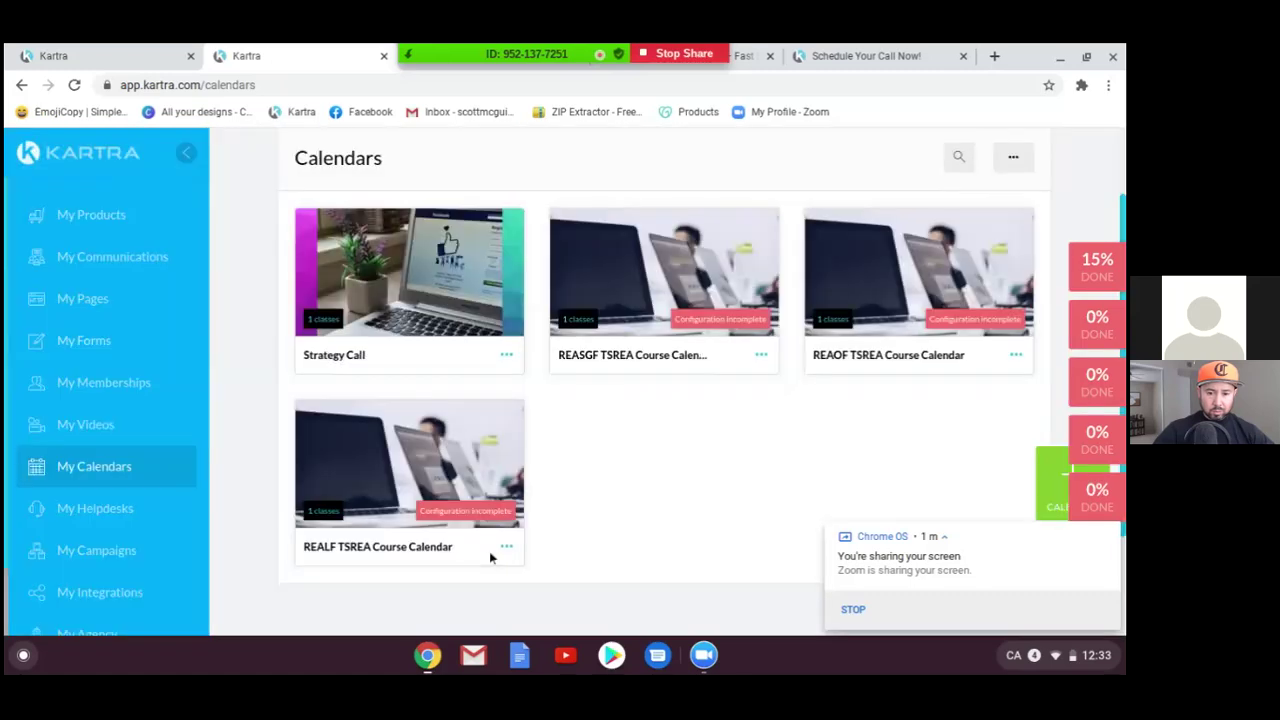
Step: Delete the REALF TSREA Course Calendar and confirm the deletion
{"action": "left_click", "coordinate": [507, 548]}
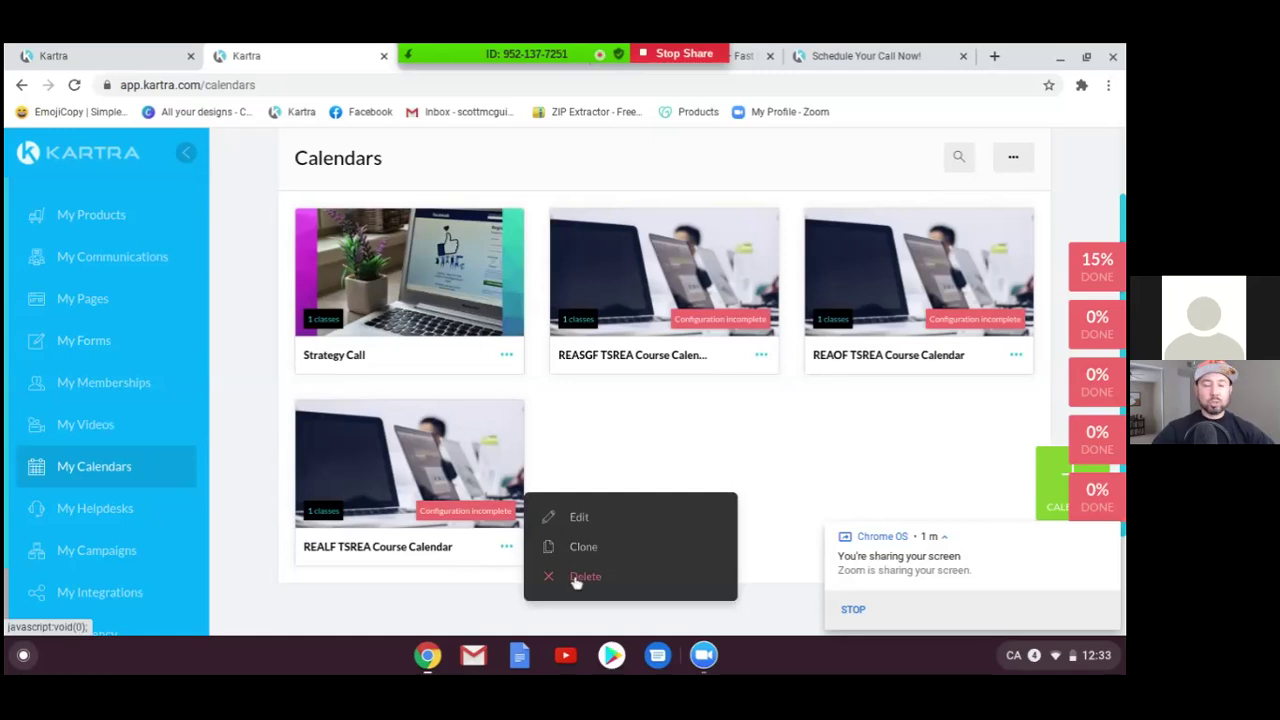
{"action": "left_click", "coordinate": [577, 580]}
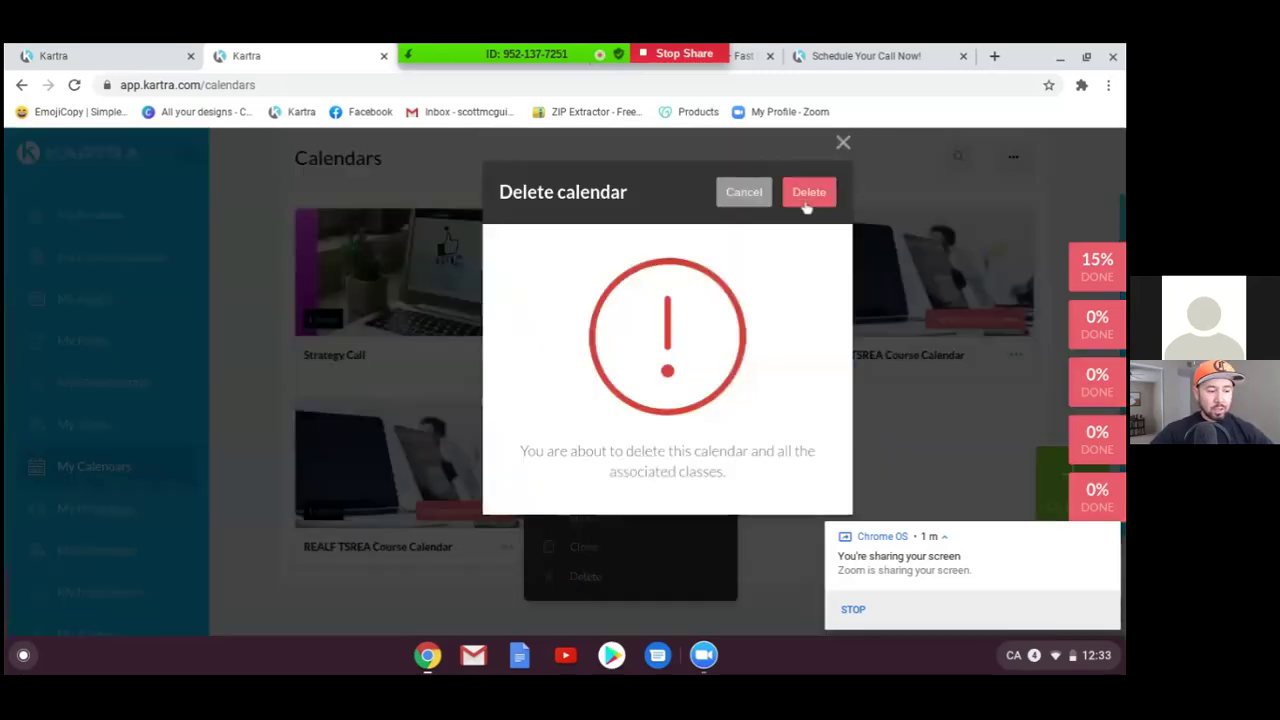
{"action": "left_click", "coordinate": [812, 196]}
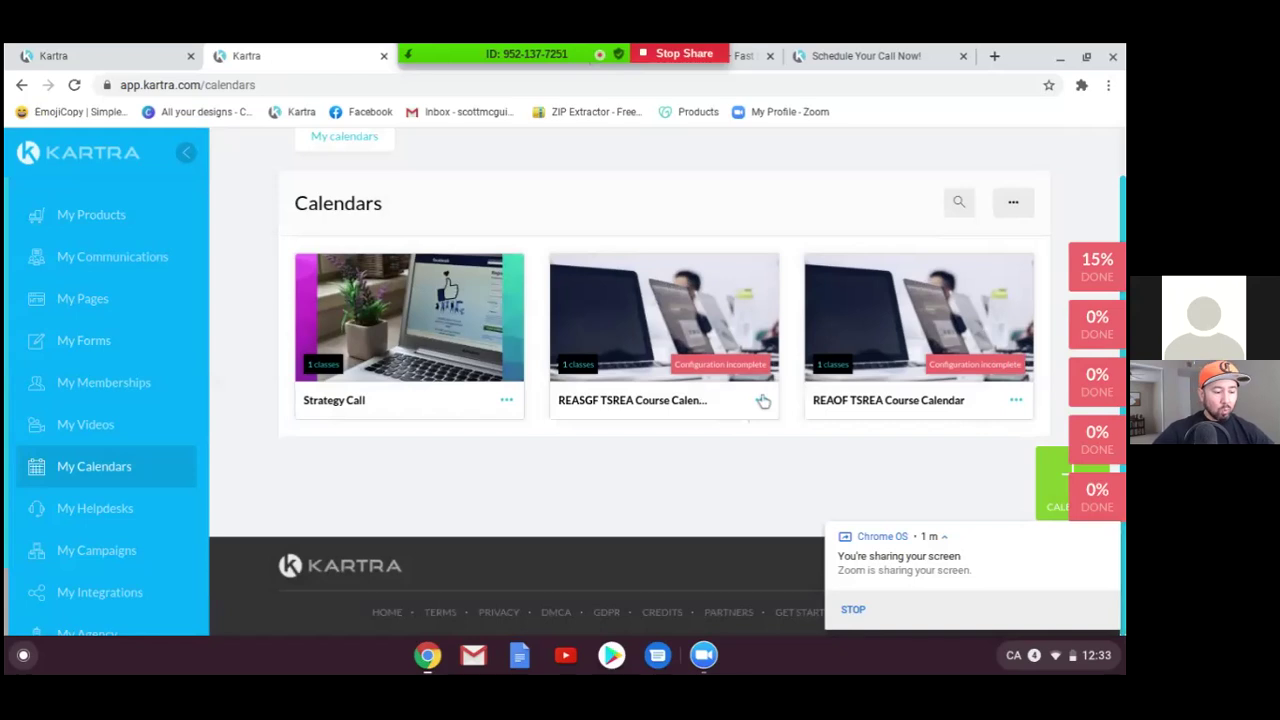
Step: Delete the REAOF TSREA Course Calendar, confirm the deletion, and dismiss the screen-sharing notification
{"action": "left_click", "coordinate": [1016, 403]}
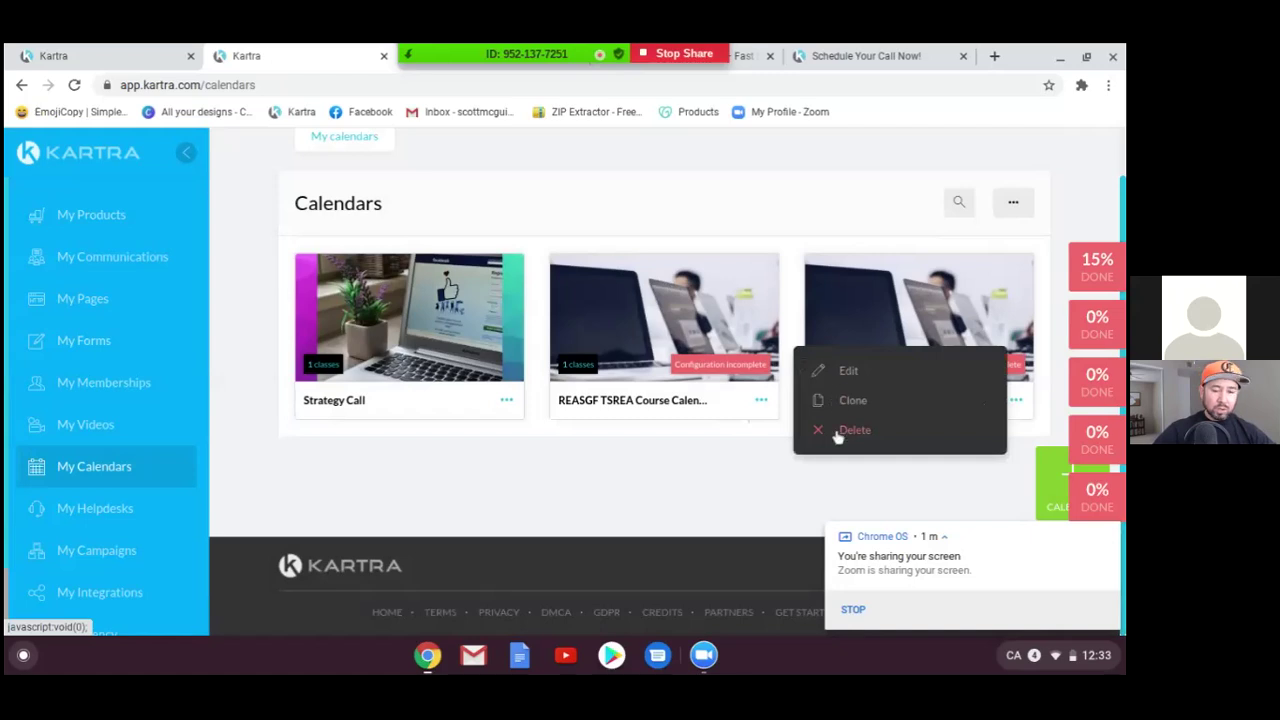
{"action": "left_click", "coordinate": [838, 432]}
{"action": "left_click", "coordinate": [809, 192]}
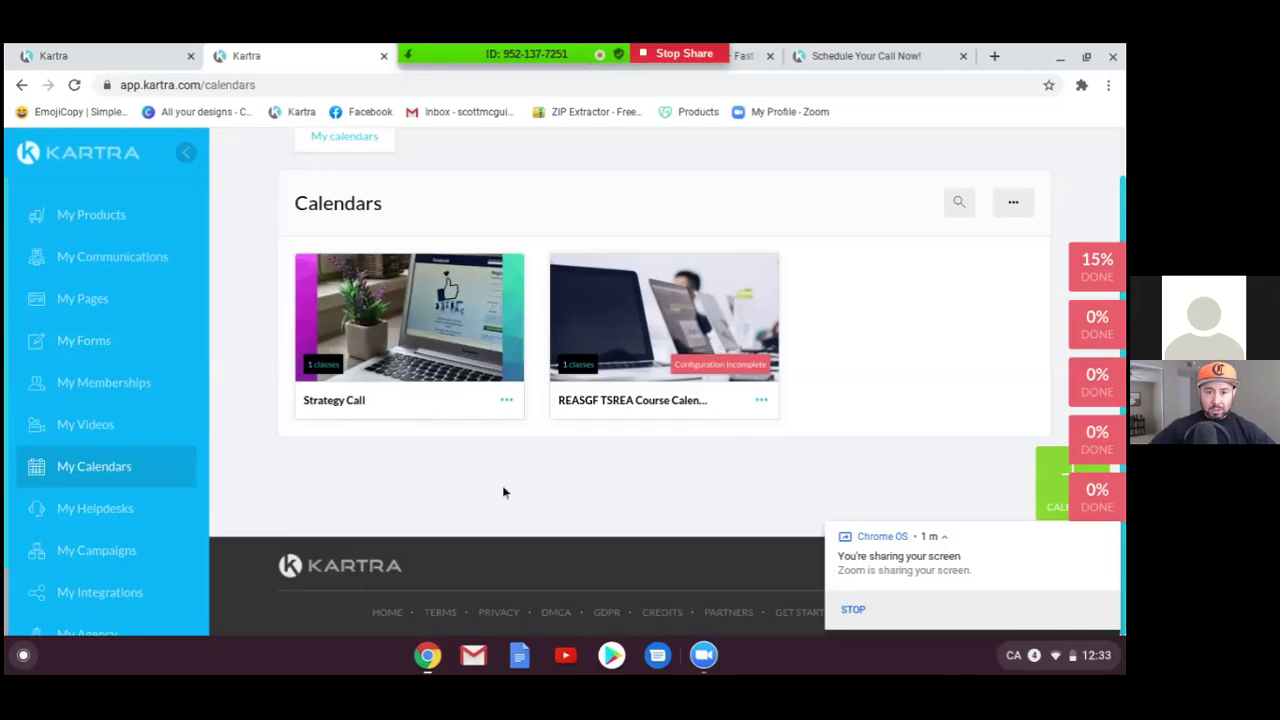
{"action": "left_click", "coordinate": [1110, 537]}
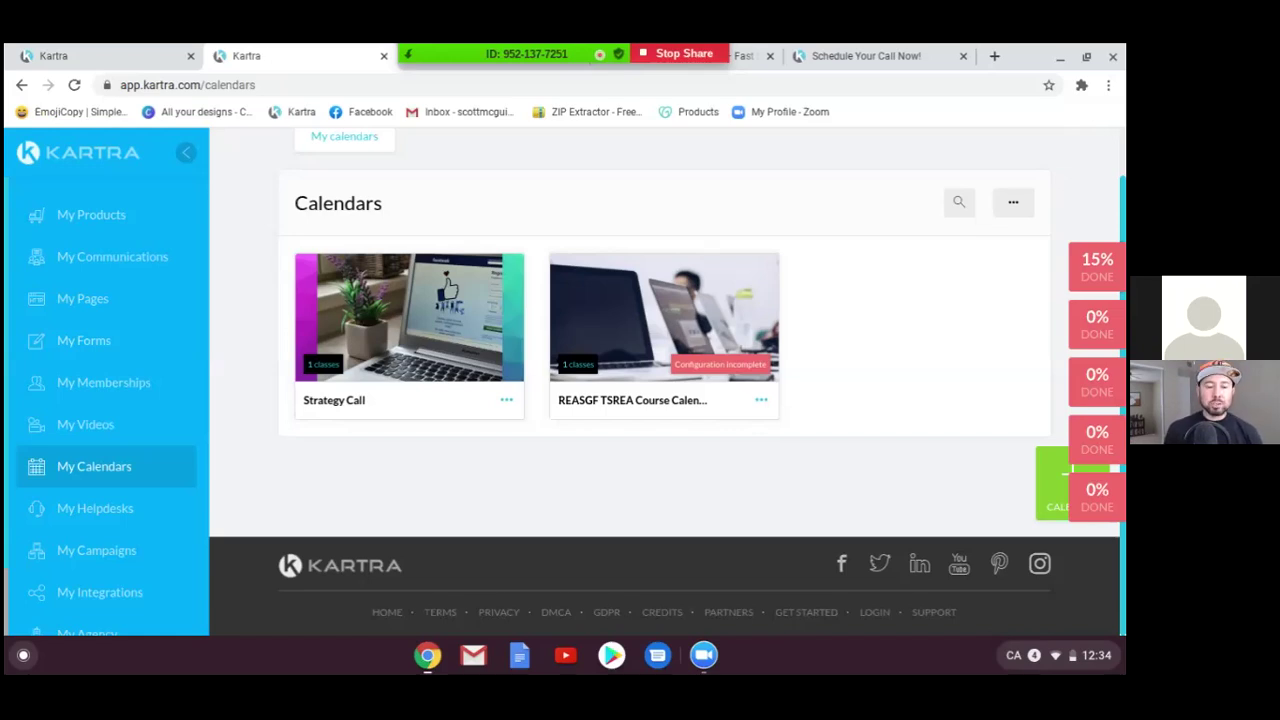
Step: Open the Strategy Call calendar's configuration, keeping its name
{"action": "left_click", "coordinate": [506, 402]}
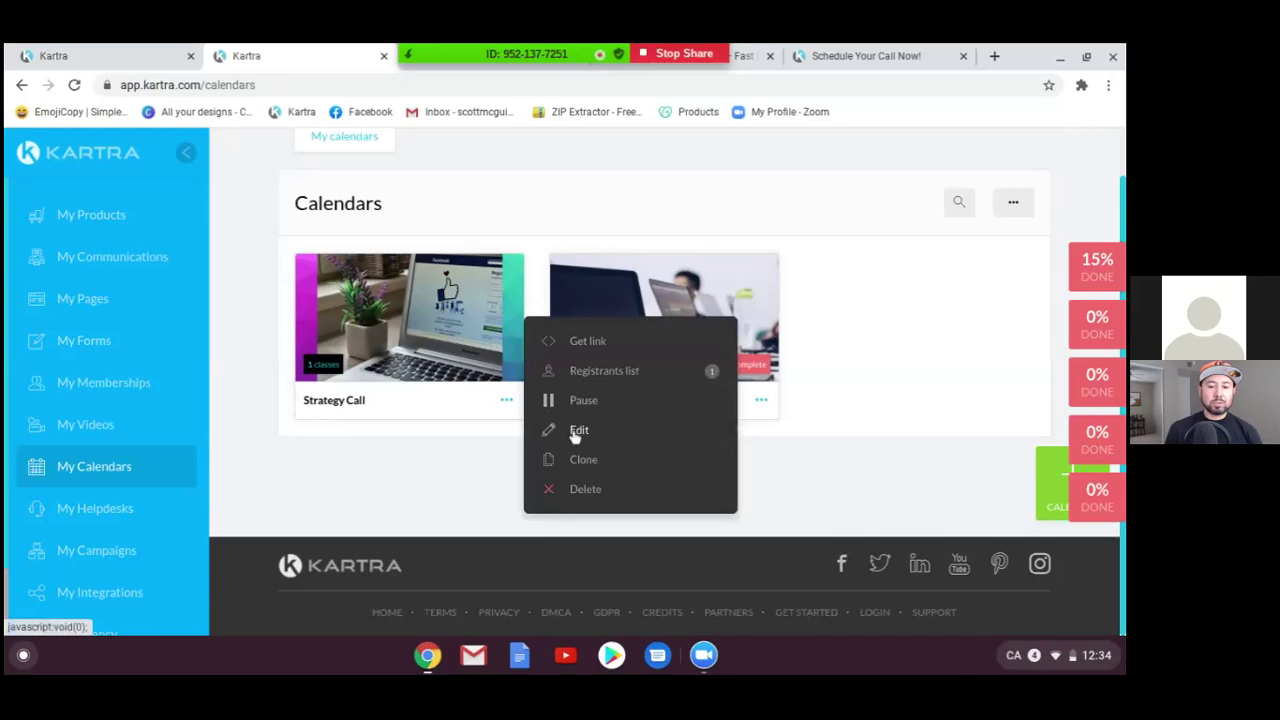
{"action": "left_click", "coordinate": [578, 431]}
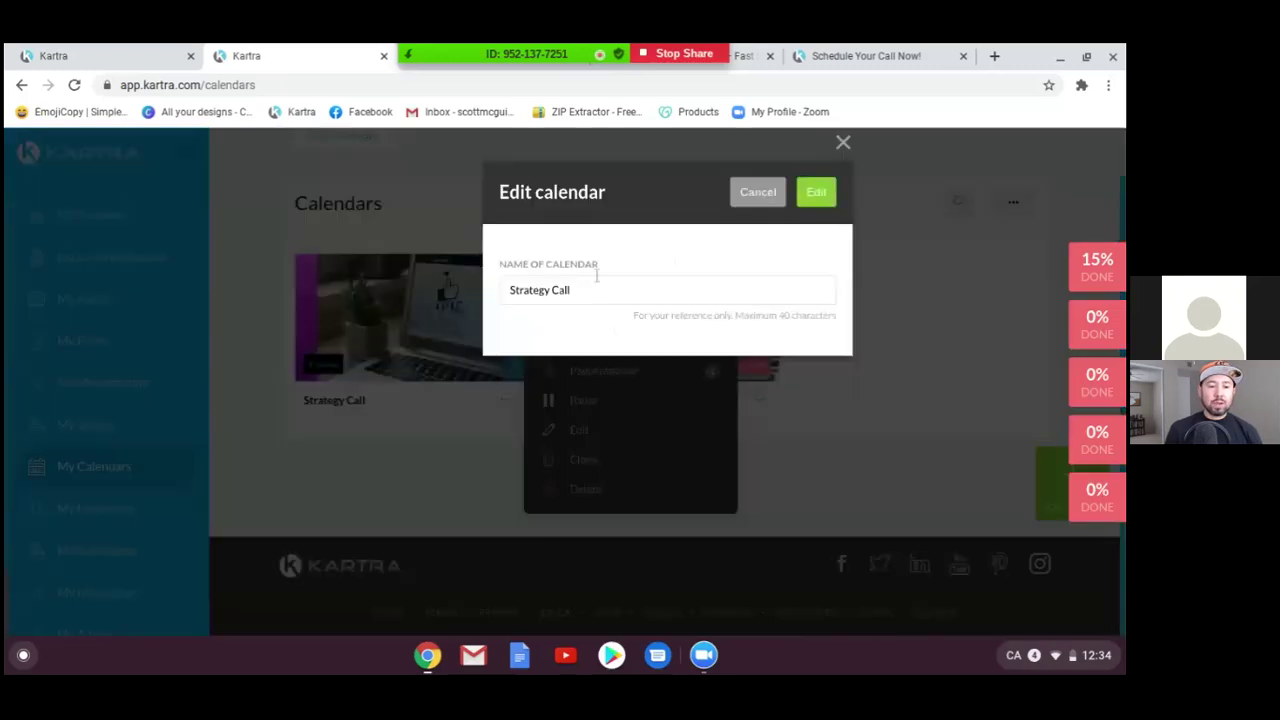
{"action": "left_click", "coordinate": [817, 194]}
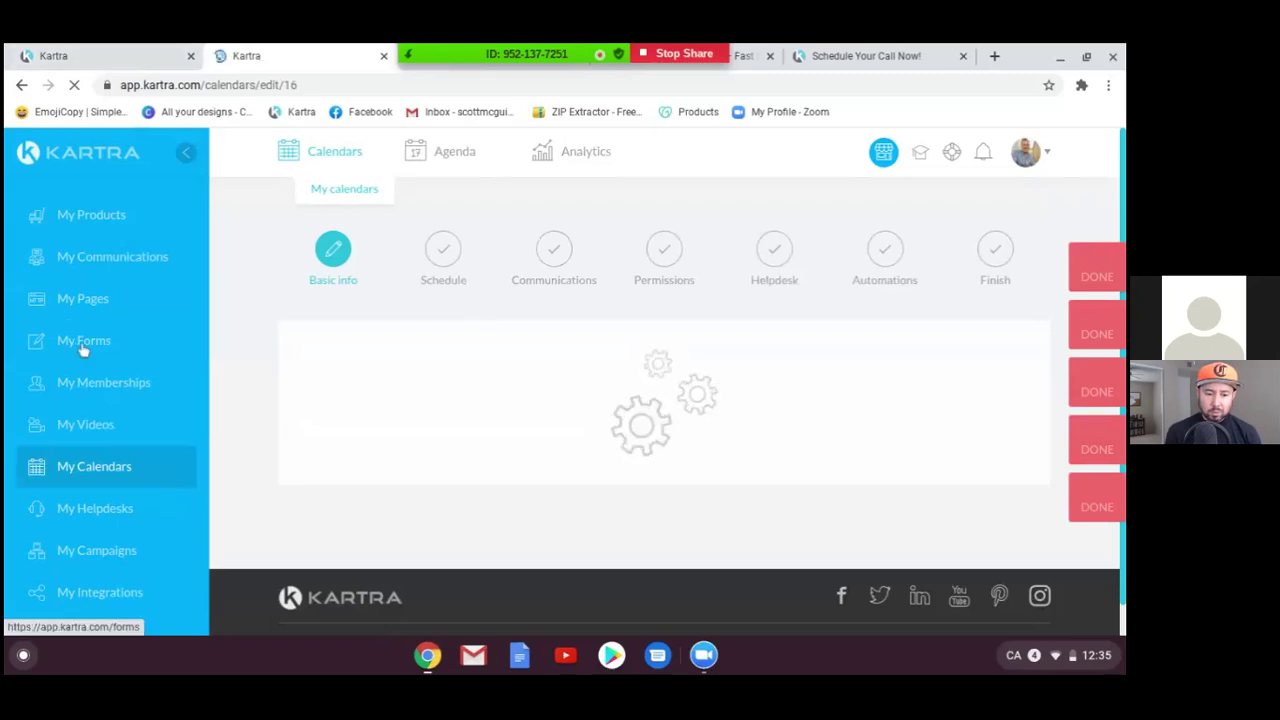
Step: Go to the Kartra forms list and close the duplicate Kartra browser tab
{"action": "left_click", "coordinate": [83, 345]}
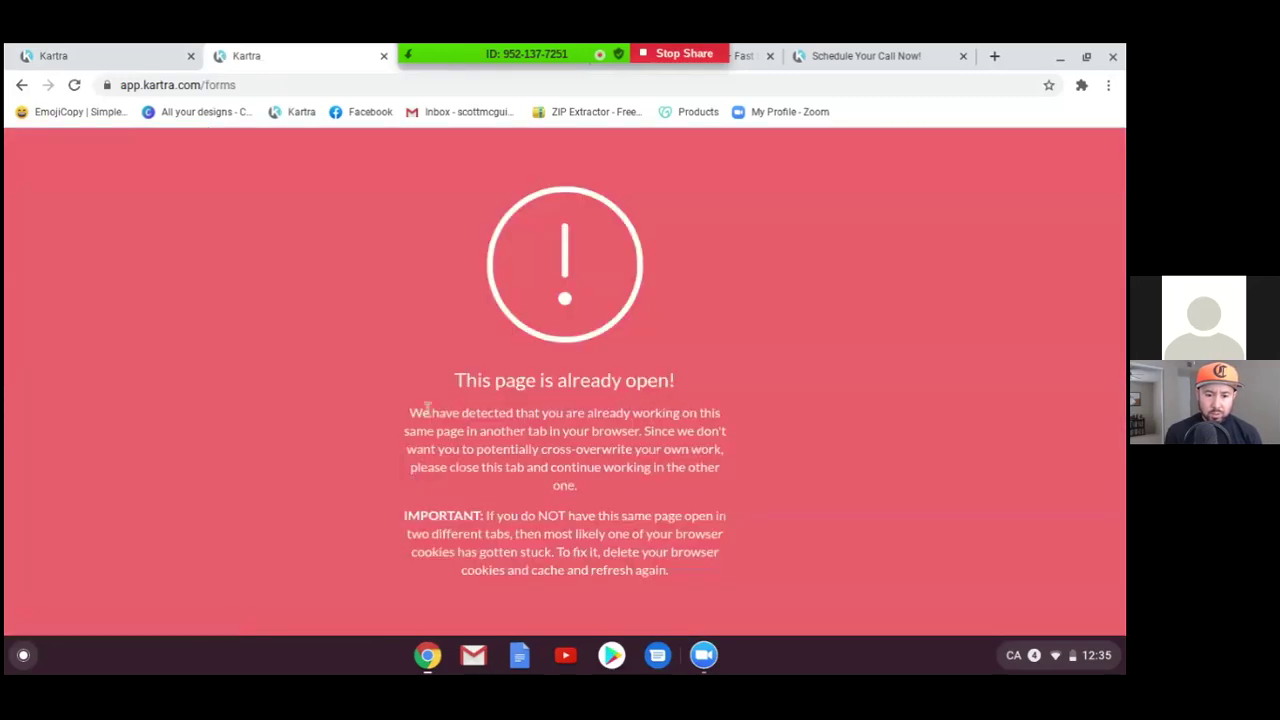
{"action": "left_click", "coordinate": [124, 52]}
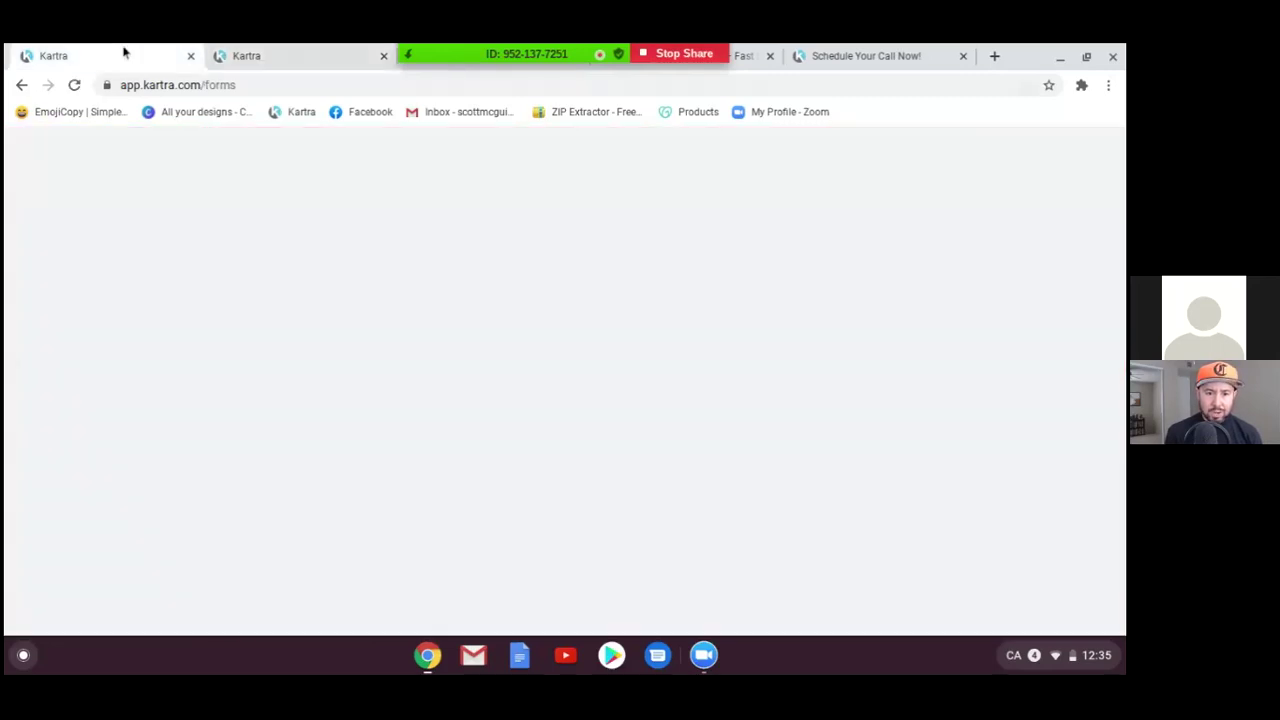
{"action": "scroll", "coordinate": [270, 398], "scroll_direction": "down", "scroll_amount": 2}
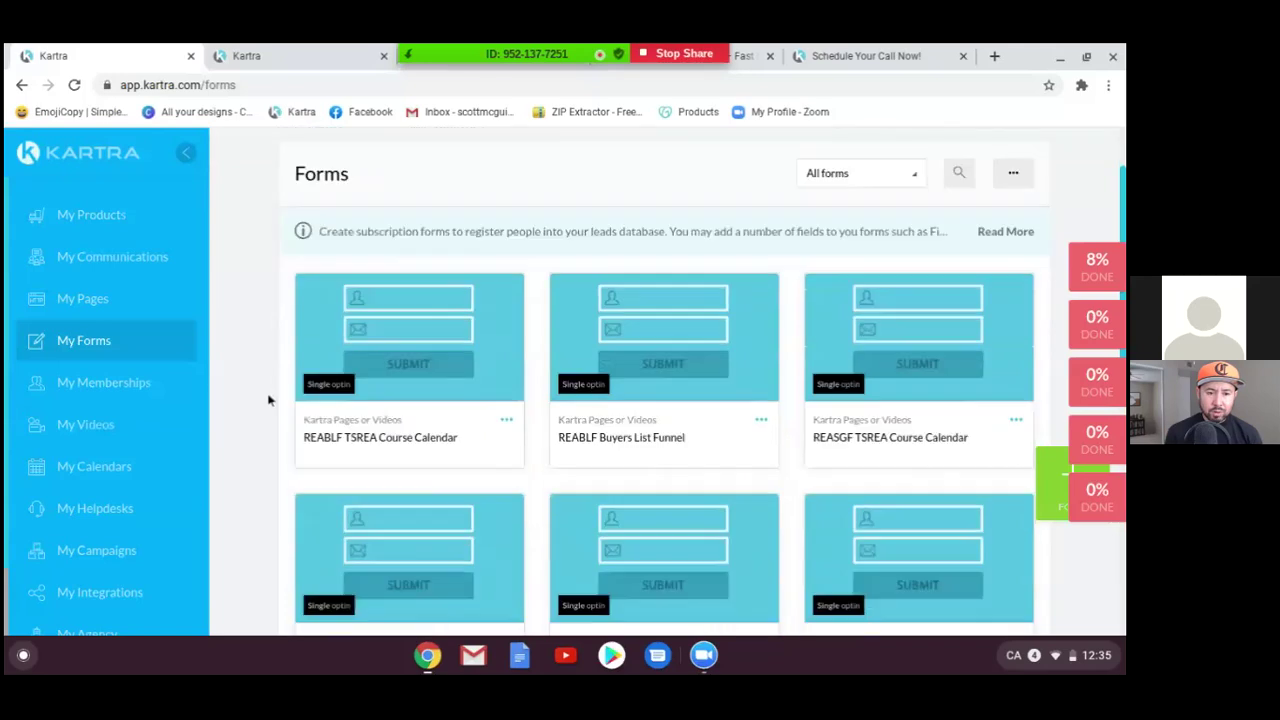
{"action": "scroll", "coordinate": [268, 400], "scroll_direction": "down", "scroll_amount": 1}
{"action": "scroll", "coordinate": [268, 400], "scroll_direction": "up", "scroll_amount": 3}
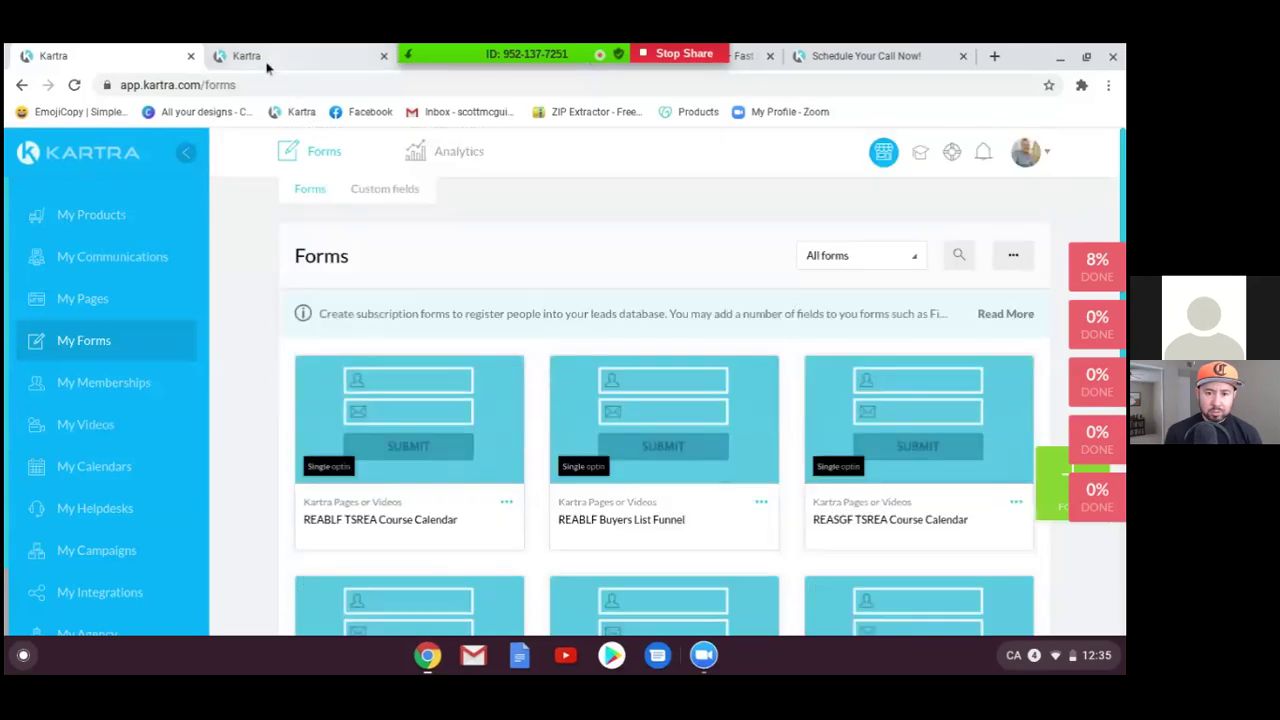
{"action": "left_click", "coordinate": [366, 64]}
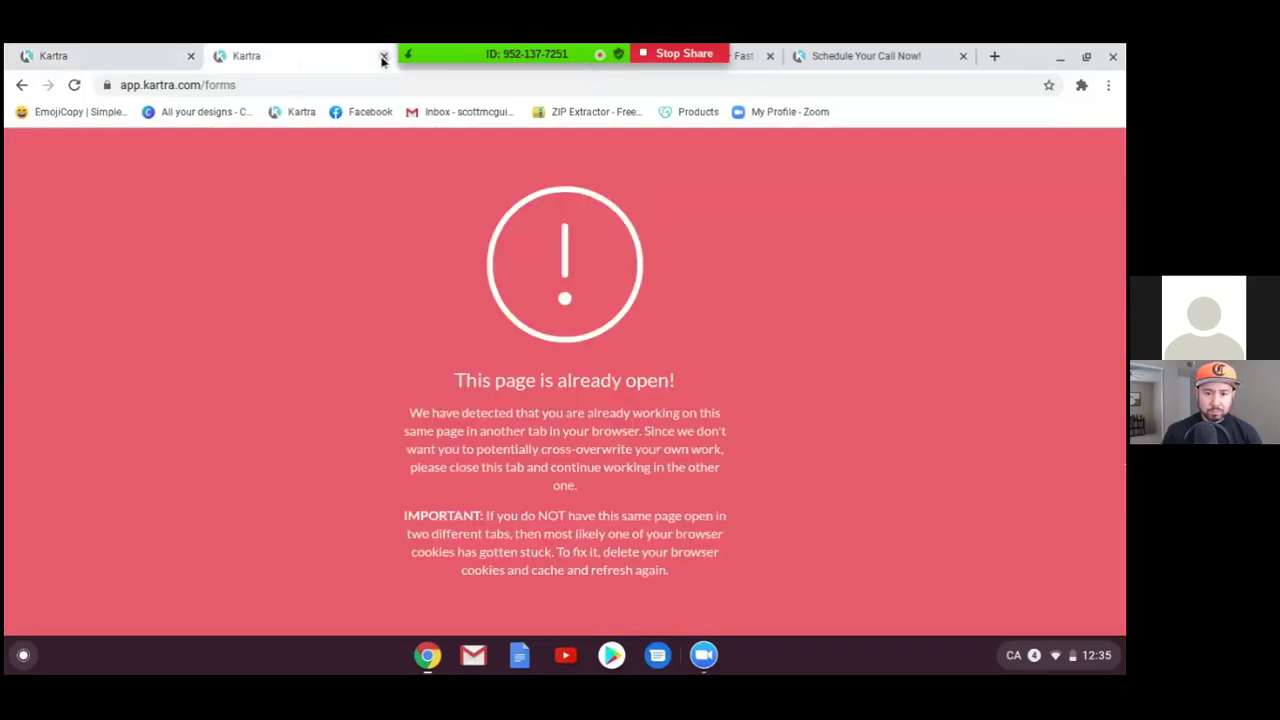
{"action": "left_click", "coordinate": [383, 57]}
Step: Close the unneeded ColorPick Eyedropper and Amazon browser tabs, staying on the forms list
{"action": "left_click", "coordinate": [117, 60]}
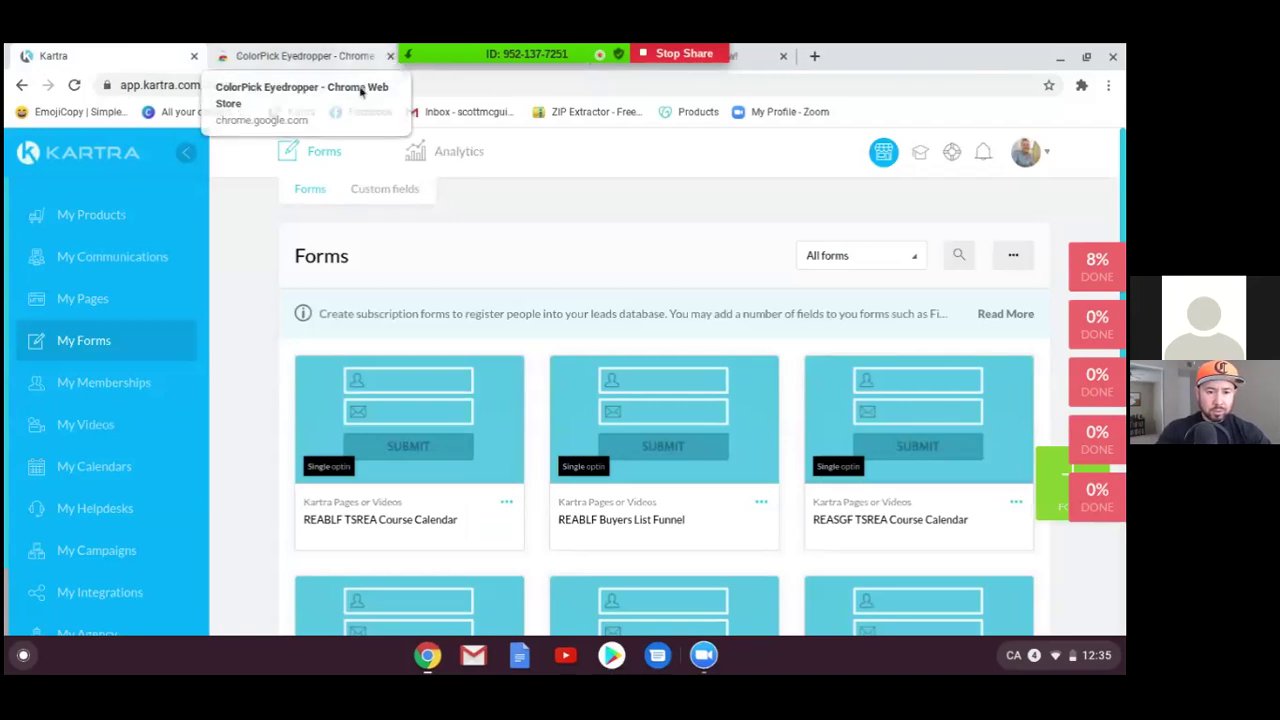
{"action": "left_click", "coordinate": [390, 56]}
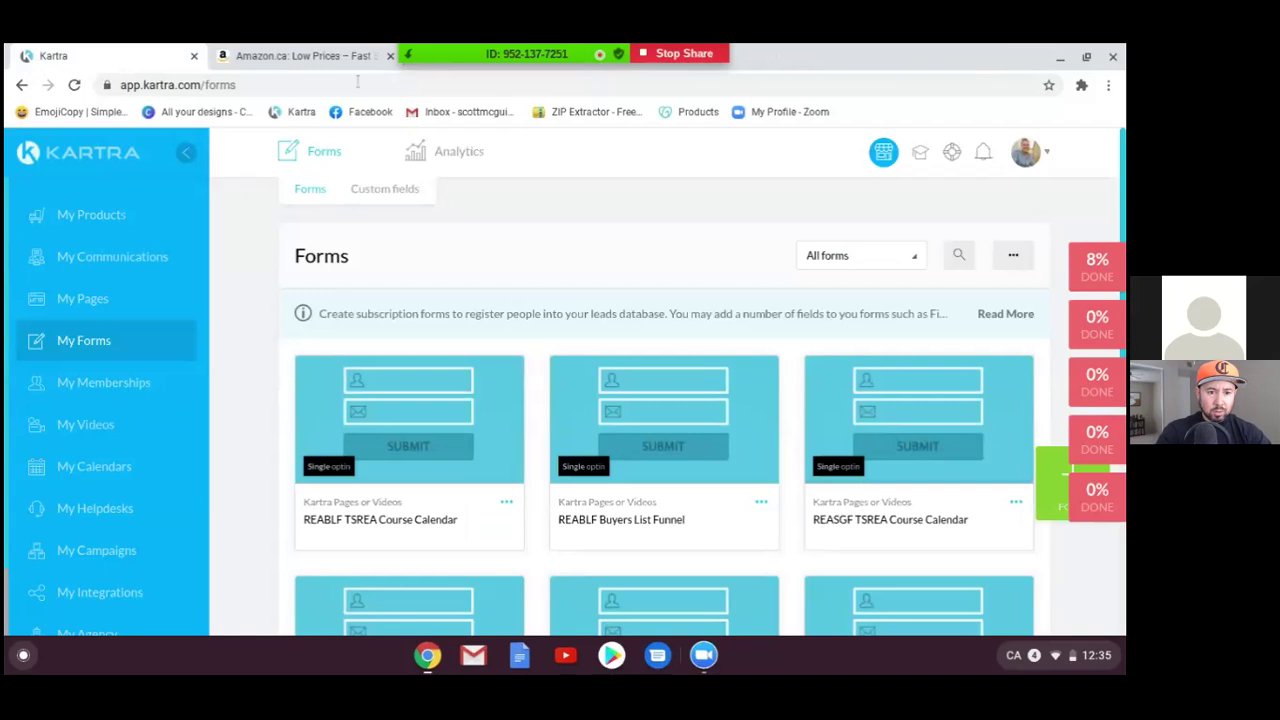
{"action": "left_click", "coordinate": [390, 56]}
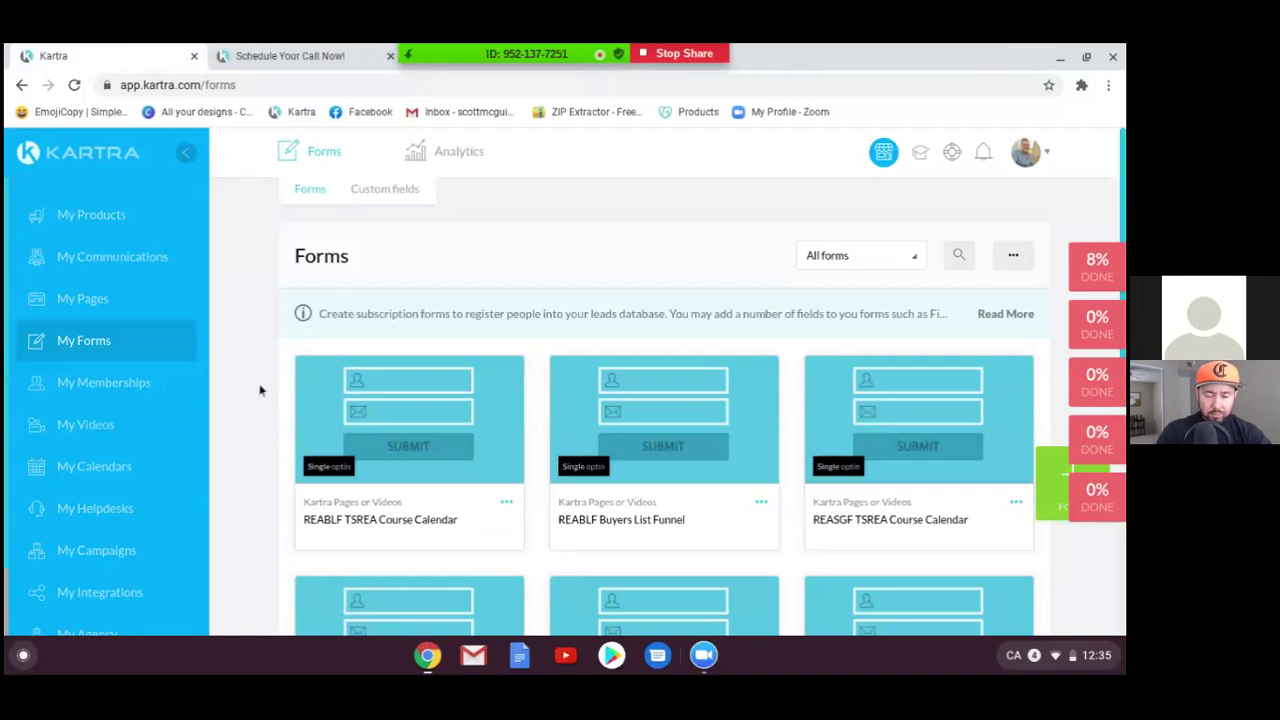
Step: Delete the REABLF TSREA Course Calendar form from the forms list and confirm the deletion
{"action": "scroll", "coordinate": [260, 390], "scroll_direction": "down", "scroll_amount": 3}
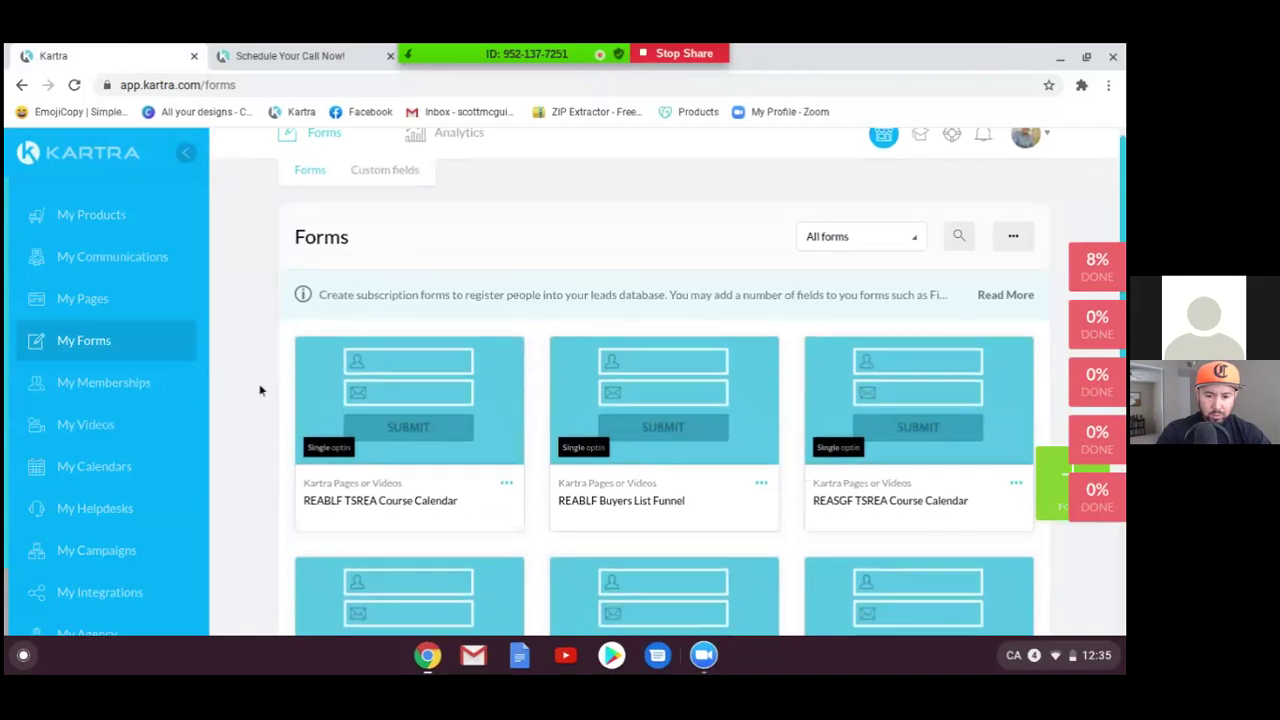
{"action": "scroll", "coordinate": [260, 390], "scroll_direction": "down", "scroll_amount": 1}
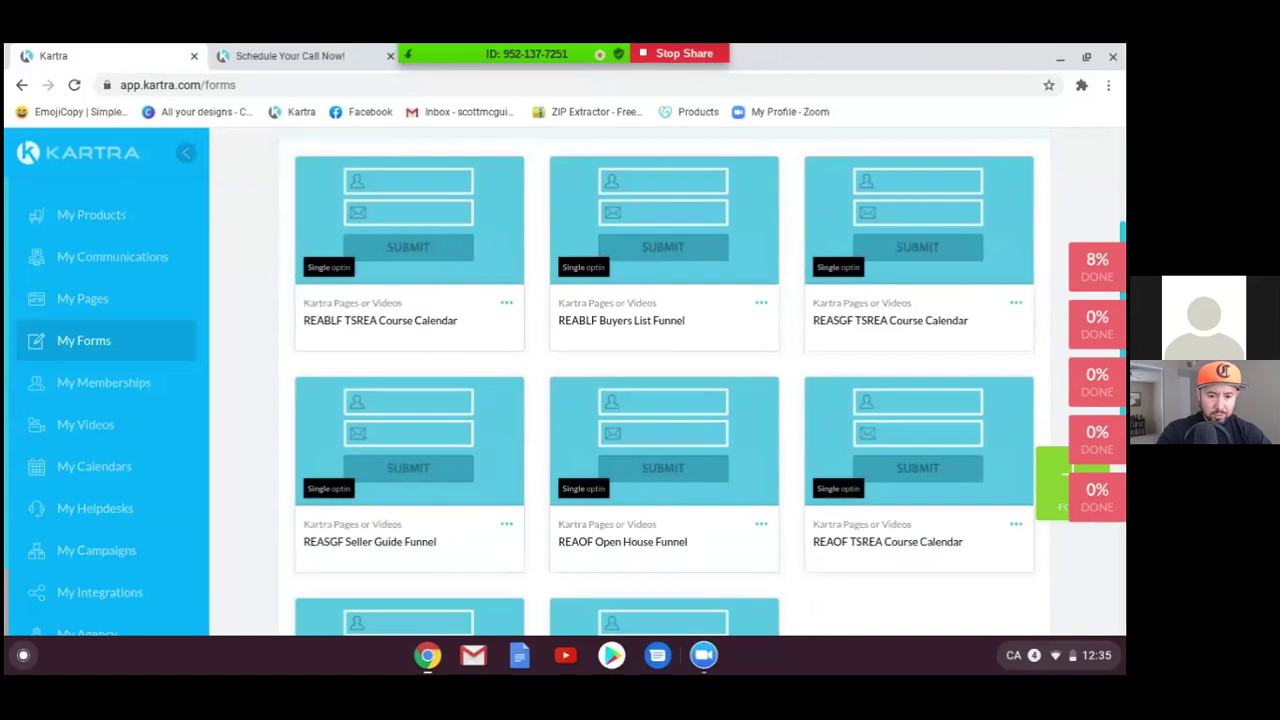
{"action": "scroll", "coordinate": [260, 390], "scroll_direction": "up", "scroll_amount": 3}
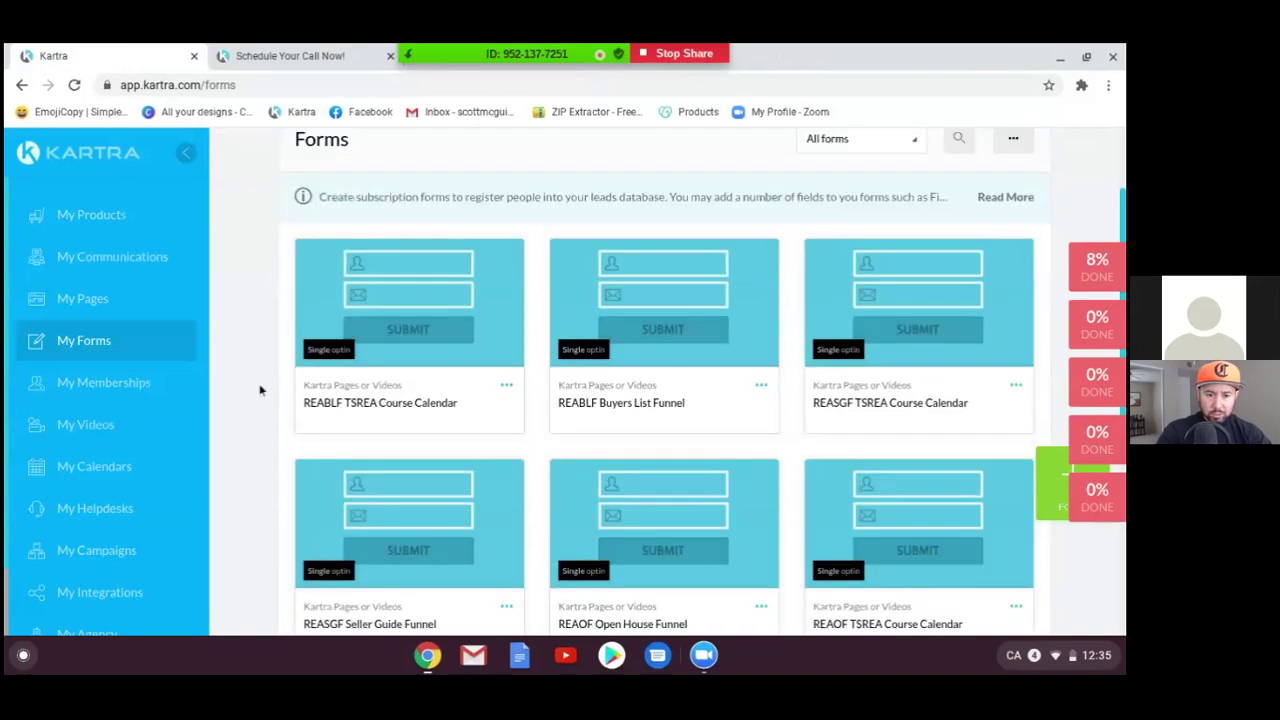
{"action": "scroll", "coordinate": [260, 390], "scroll_direction": "down", "scroll_amount": 1}
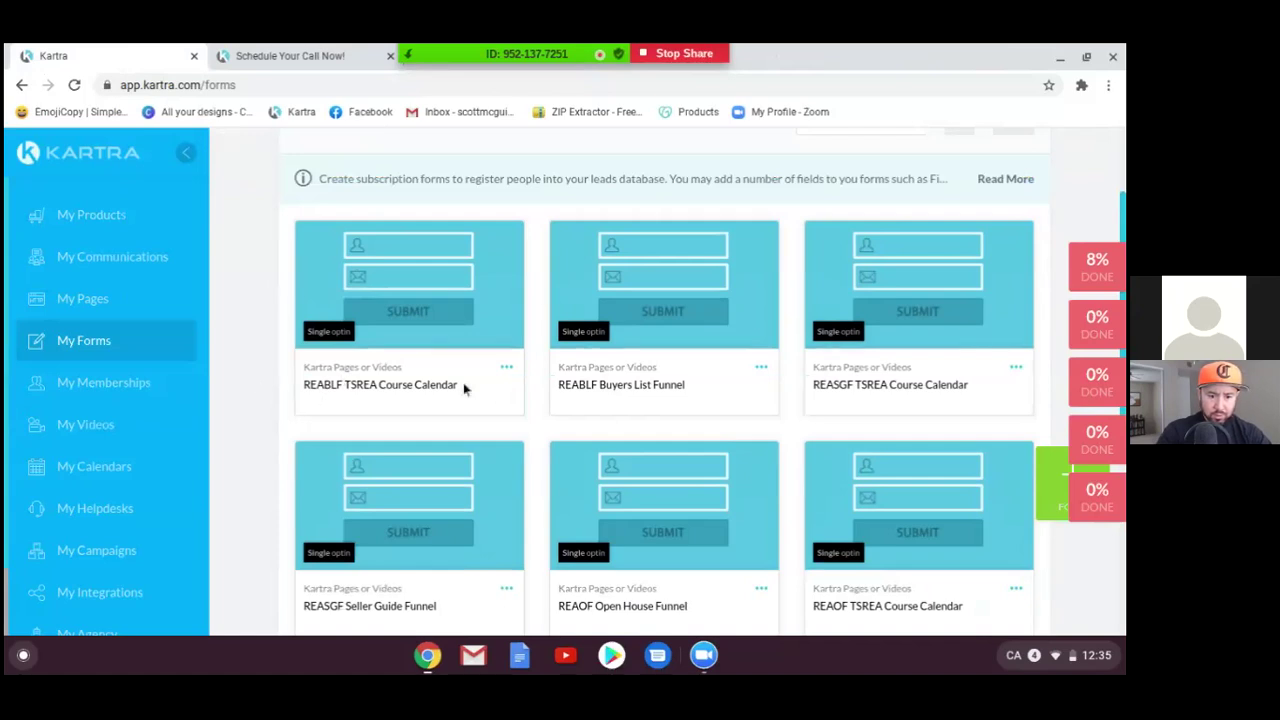
{"action": "left_click", "coordinate": [507, 368]}
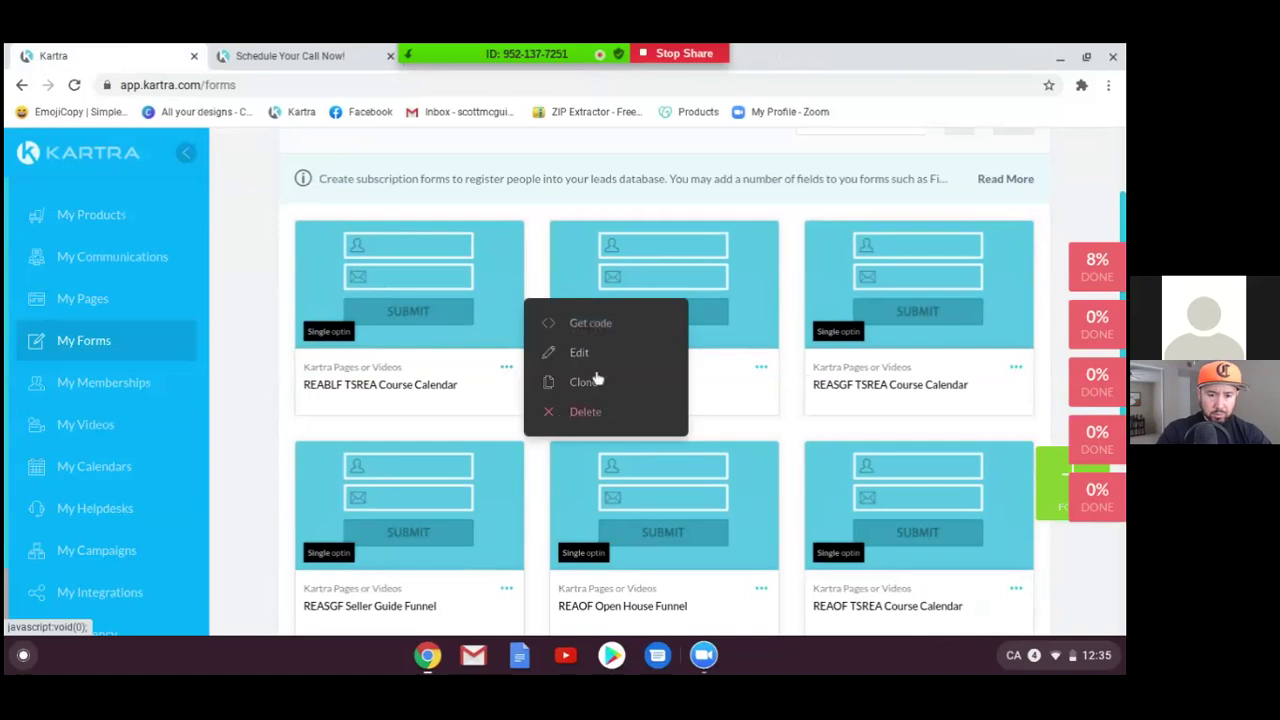
{"action": "left_click", "coordinate": [585, 411]}
{"action": "left_click", "coordinate": [810, 196]}
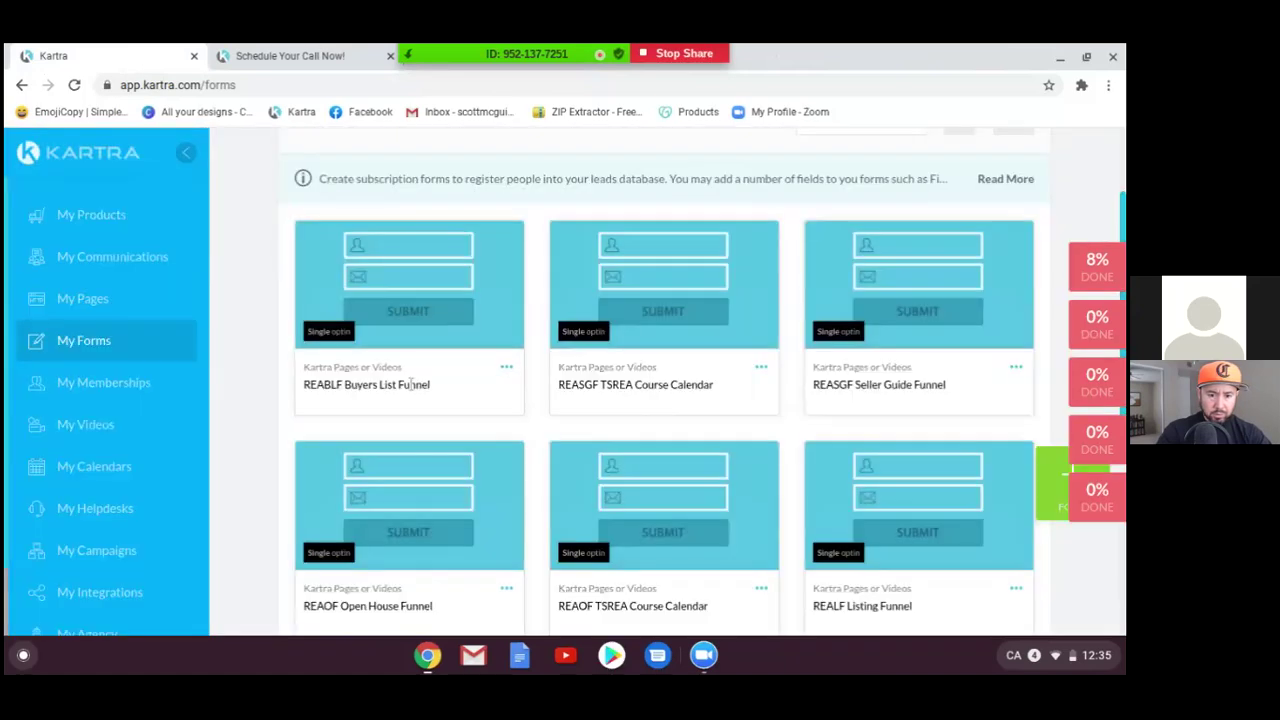
Step: Delete the REABLF Buyers List Funnel form from the forms list and confirm the deletion
{"action": "left_click", "coordinate": [507, 369]}
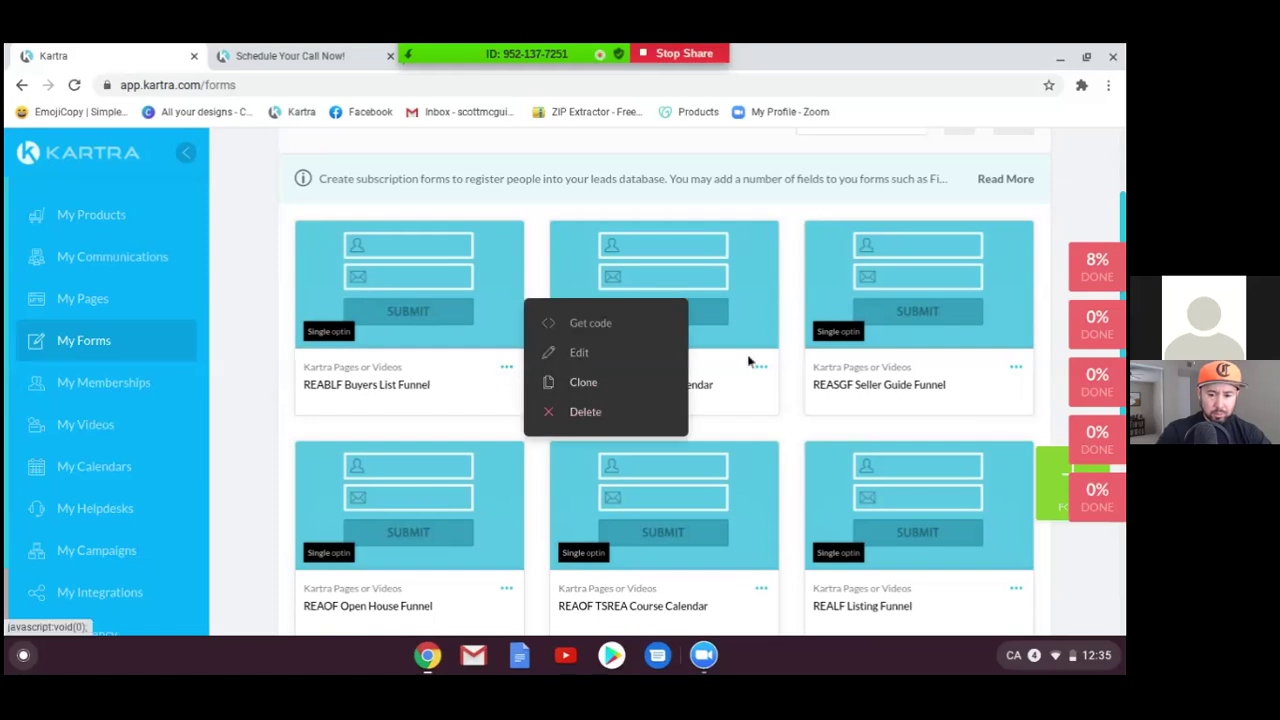
{"action": "left_click", "coordinate": [585, 411]}
{"action": "left_click", "coordinate": [805, 208]}
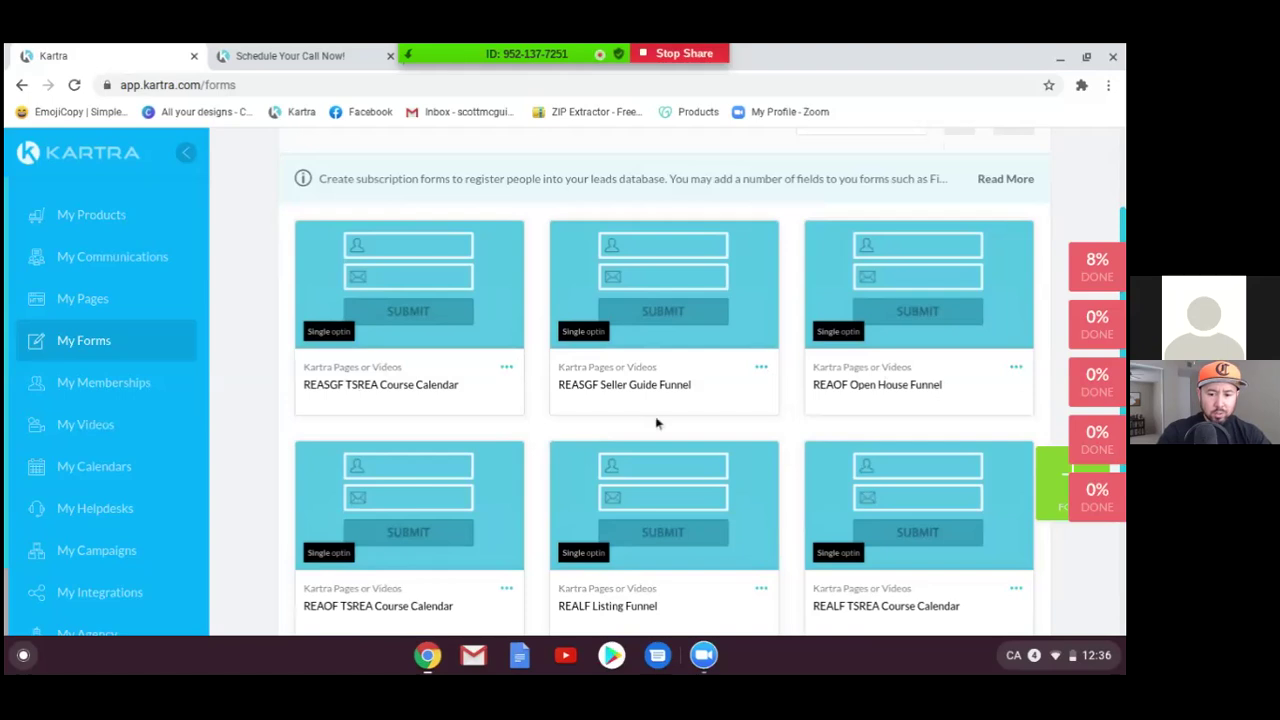
Step: Delete the REAOF and REALF TSREA Course Calendar forms from the forms list, confirming each deletion
{"action": "scroll", "coordinate": [403, 537], "scroll_direction": "down", "scroll_amount": 1}
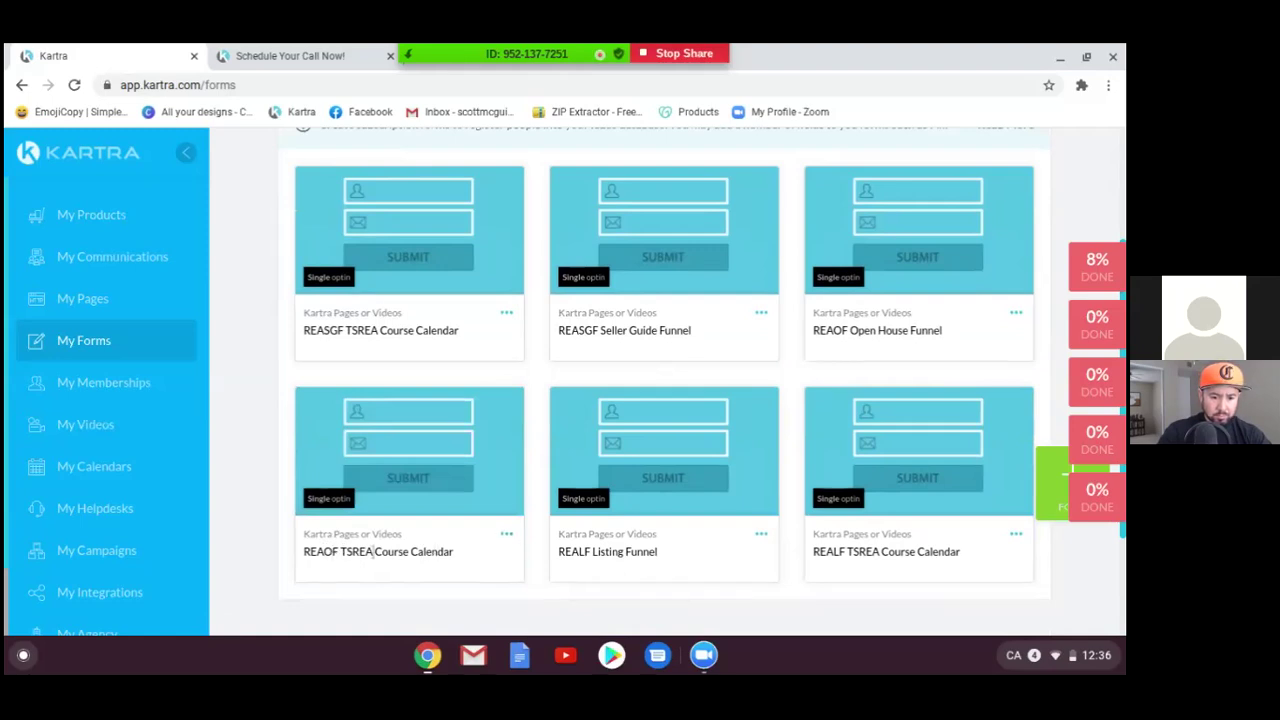
{"action": "left_click", "coordinate": [507, 534]}
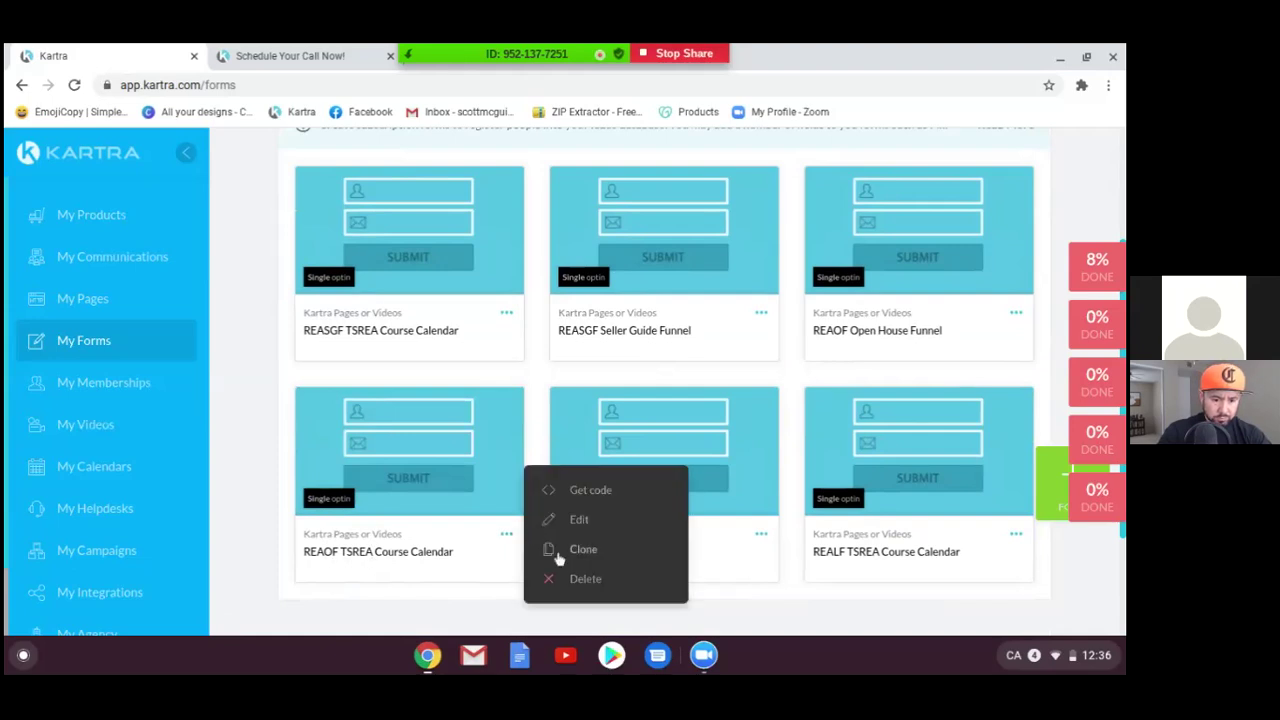
{"action": "left_click", "coordinate": [566, 565]}
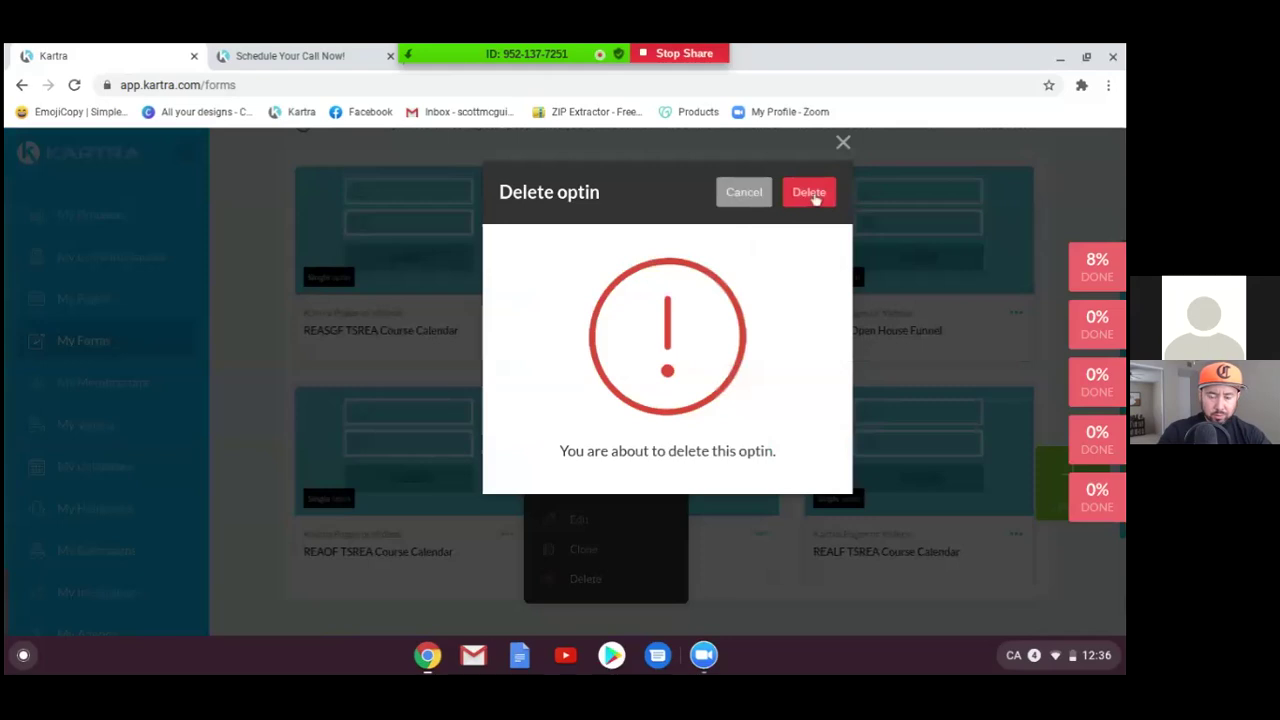
{"action": "left_click", "coordinate": [814, 199]}
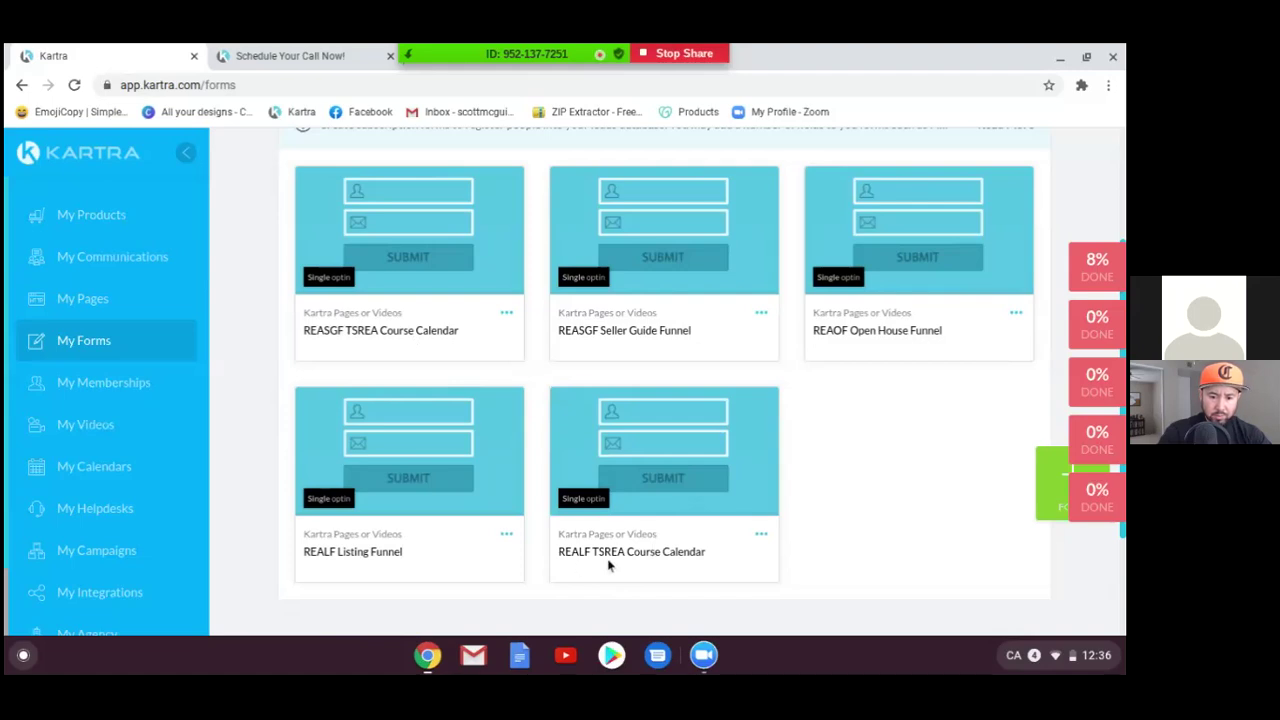
{"action": "left_click", "coordinate": [761, 536]}
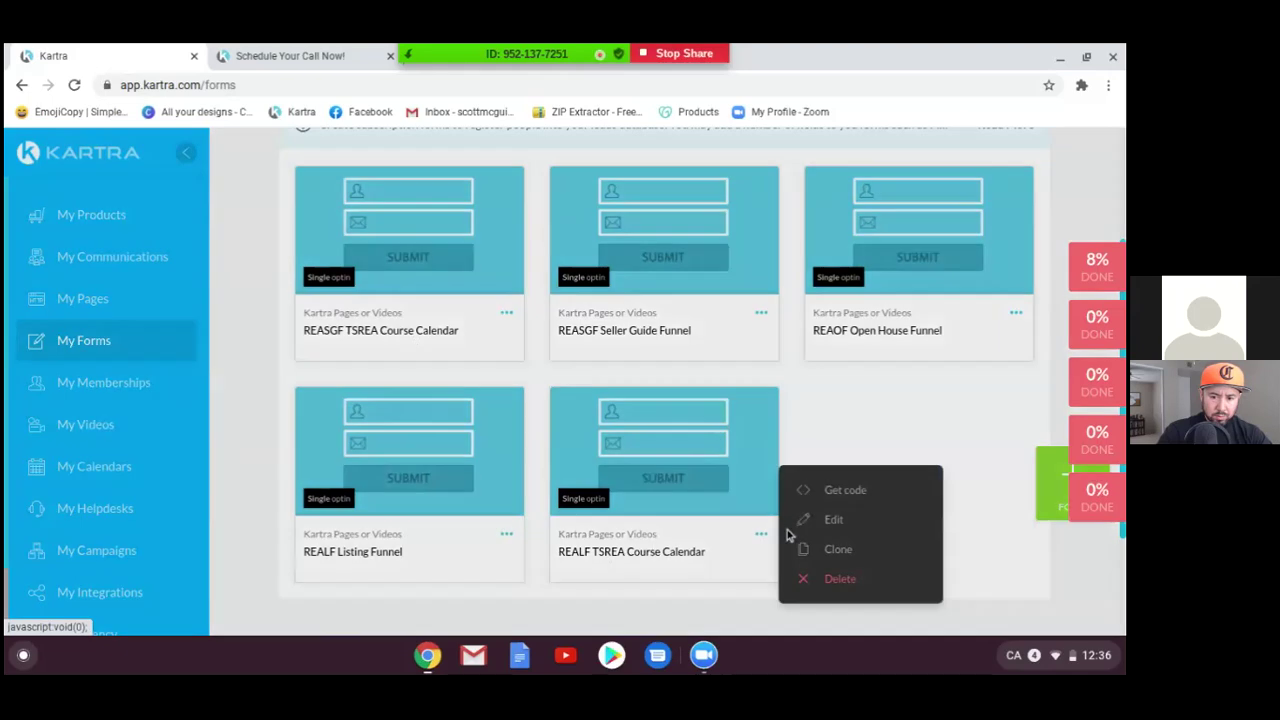
{"action": "left_click", "coordinate": [840, 578]}
{"action": "left_click", "coordinate": [809, 191]}
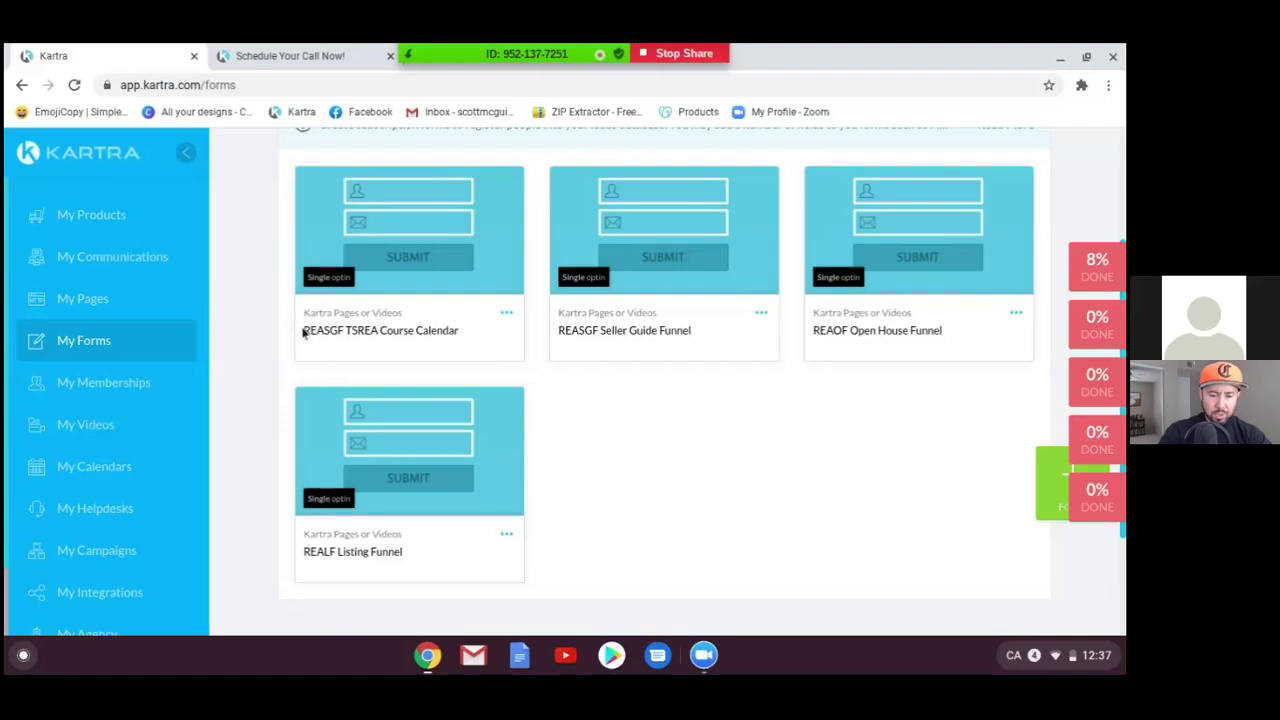
Step: Delete the REASGF TSREA Course Calendar form and confirm the deletion
{"action": "left_click_drag", "start_coordinate": [304, 331], "coordinate": [494, 321]}
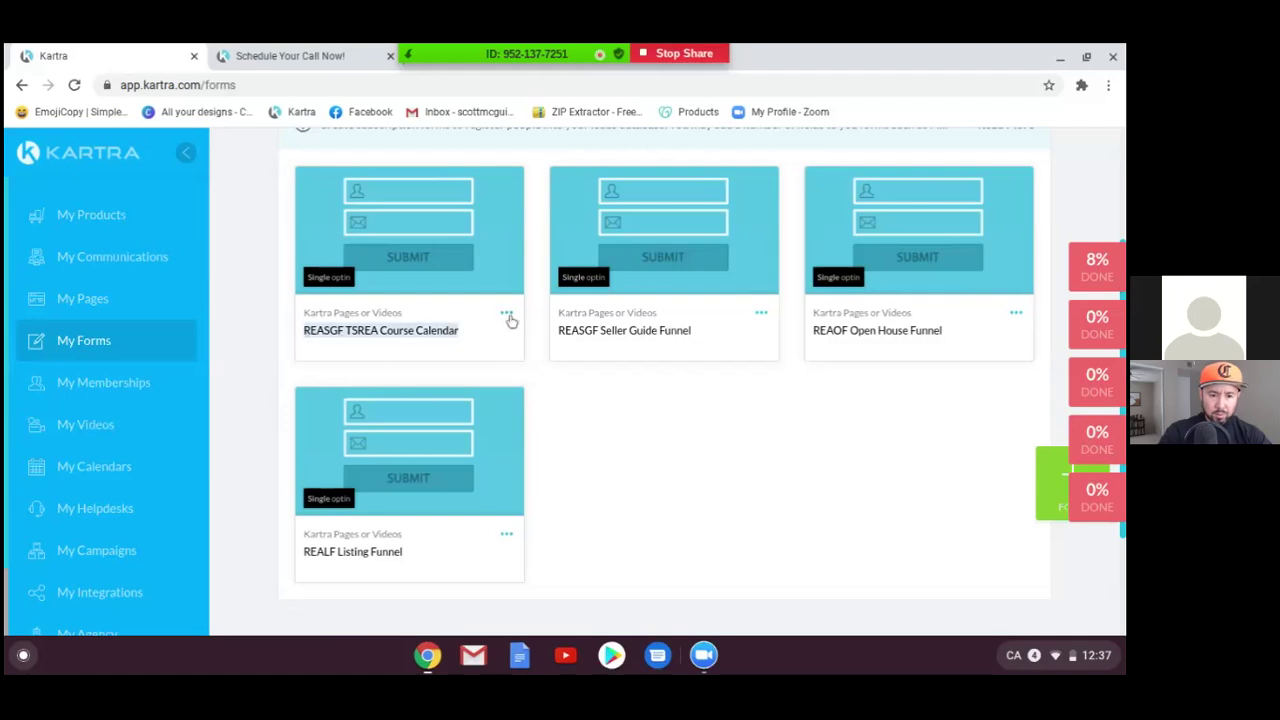
{"action": "left_click", "coordinate": [507, 315]}
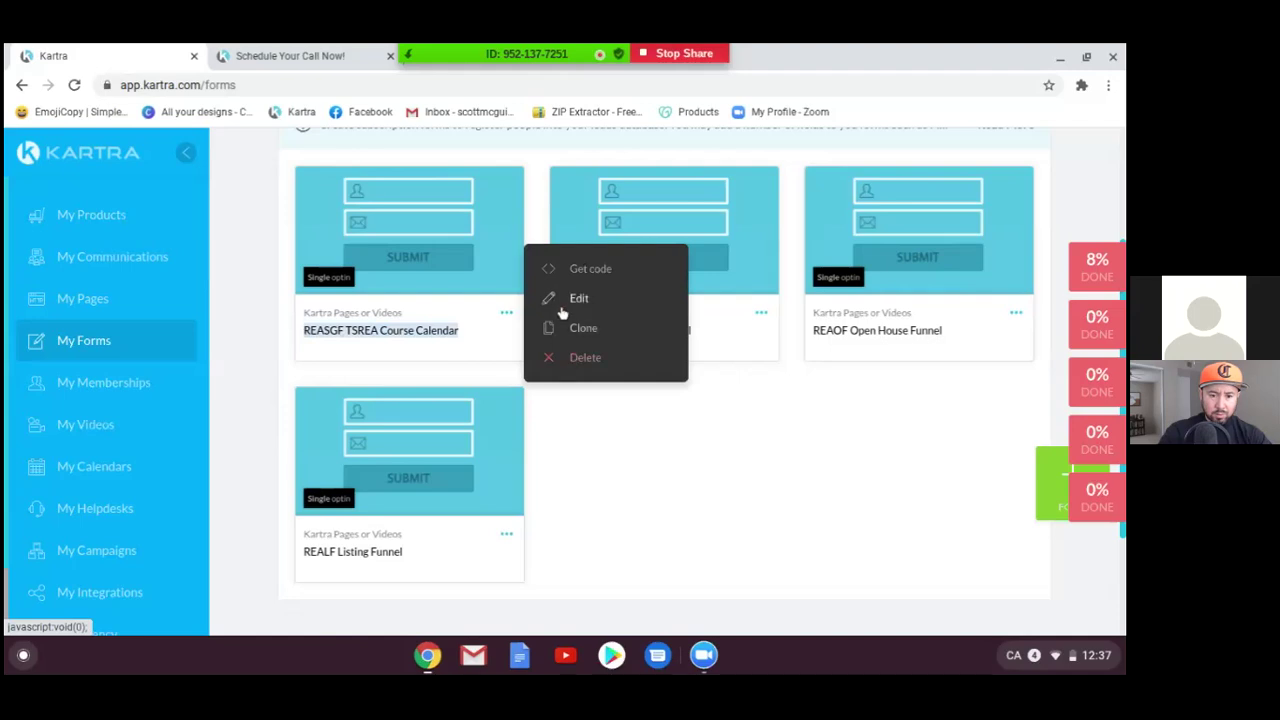
{"action": "left_click", "coordinate": [573, 368]}
{"action": "left_click", "coordinate": [815, 196]}
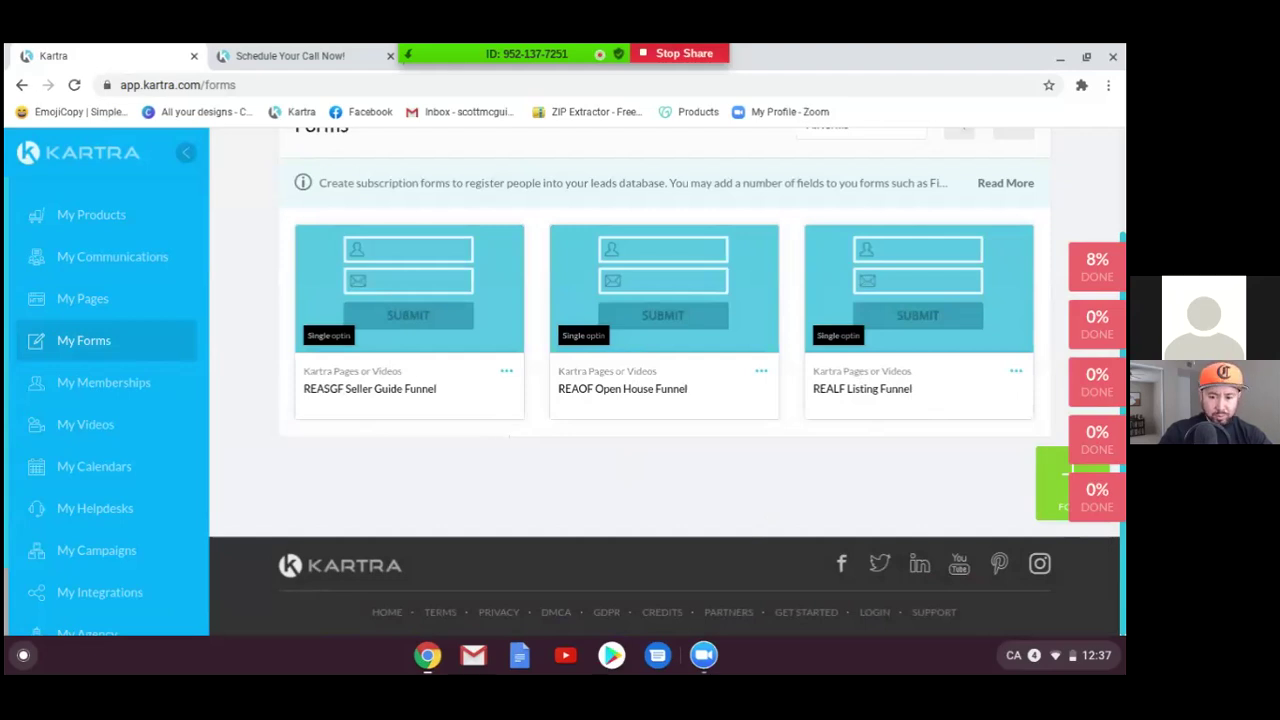
Step: Create a new opt-in form named "My Calendar"
{"action": "left_click", "coordinate": [1047, 486]}
{"action": "left_click", "coordinate": [610, 290]}
{"action": "type", "text": "My Calendar"}
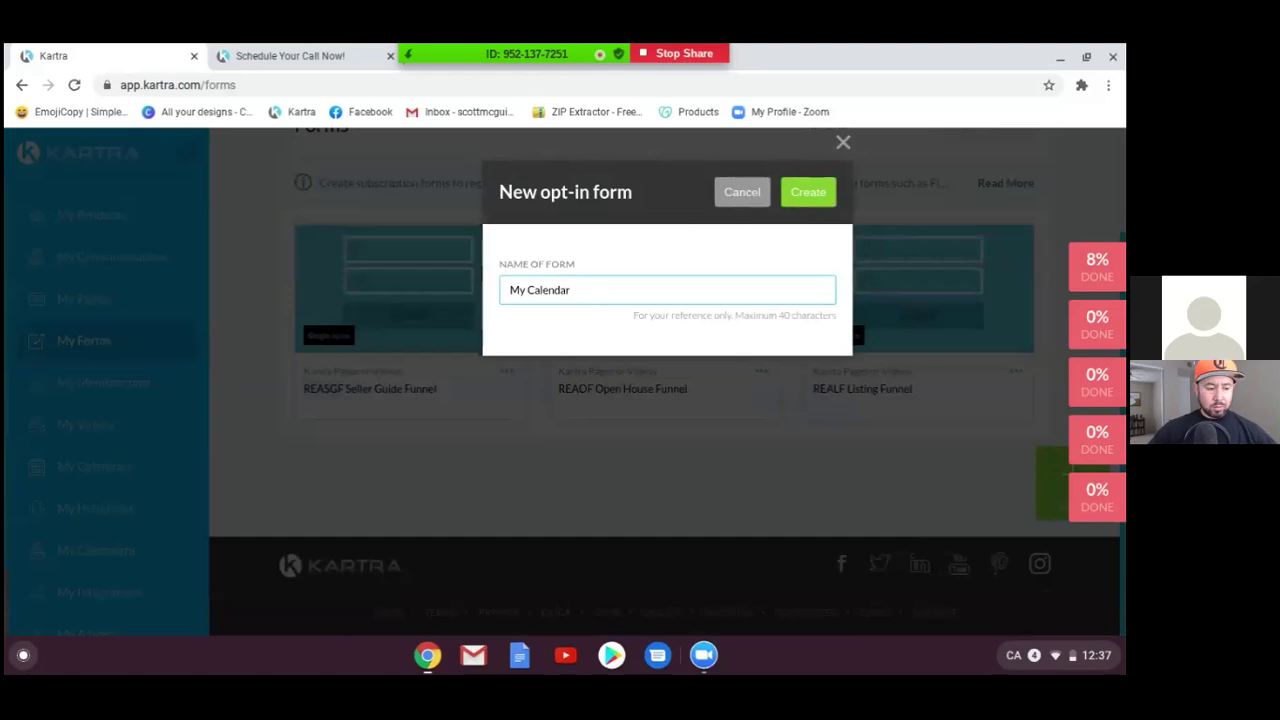
{"action": "left_click", "coordinate": [808, 192]}
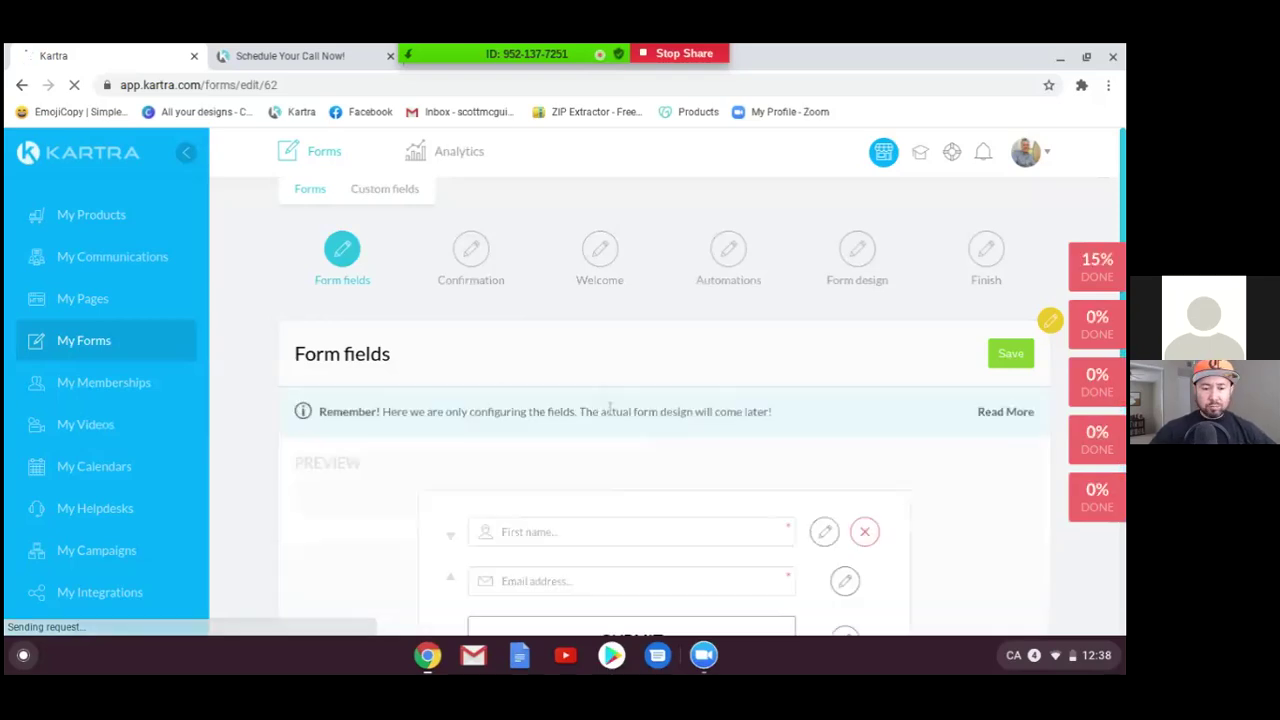
Step: Add the existing Last name field to the form as a mandatory text input and save it
{"action": "scroll", "coordinate": [459, 420], "scroll_direction": "down", "scroll_amount": 1}
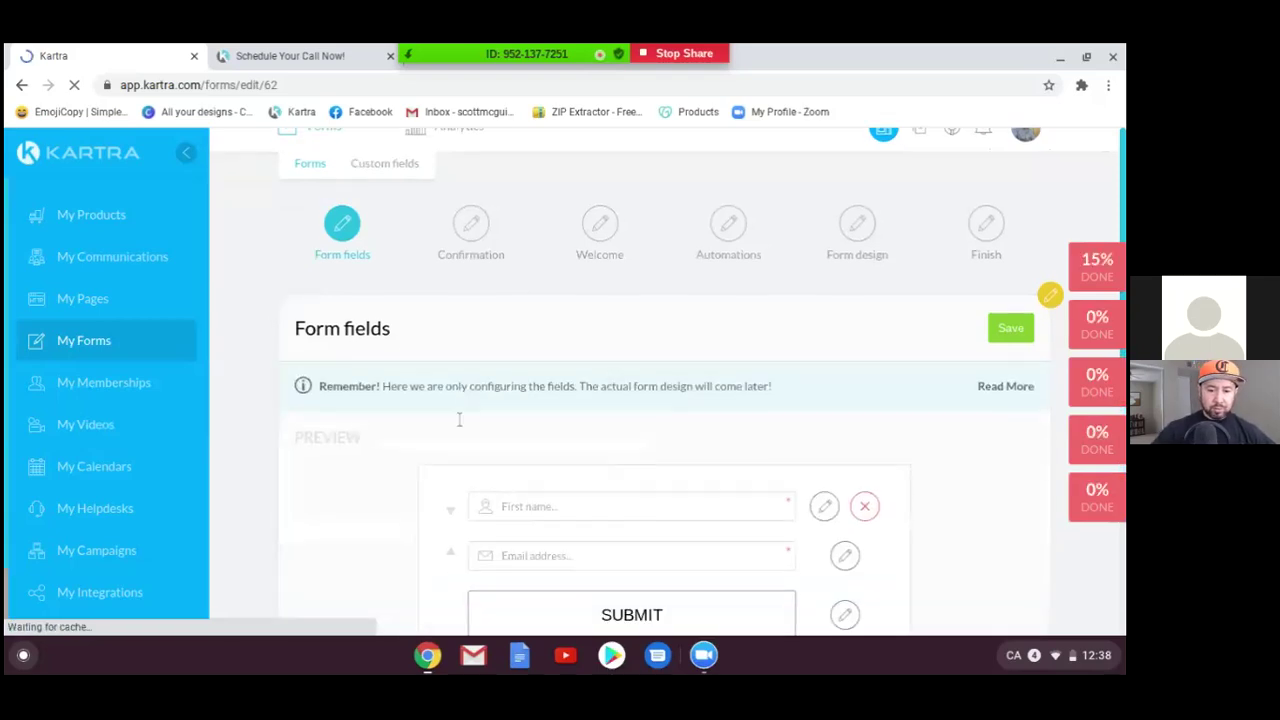
{"action": "scroll", "coordinate": [459, 420], "scroll_direction": "down", "scroll_amount": 3}
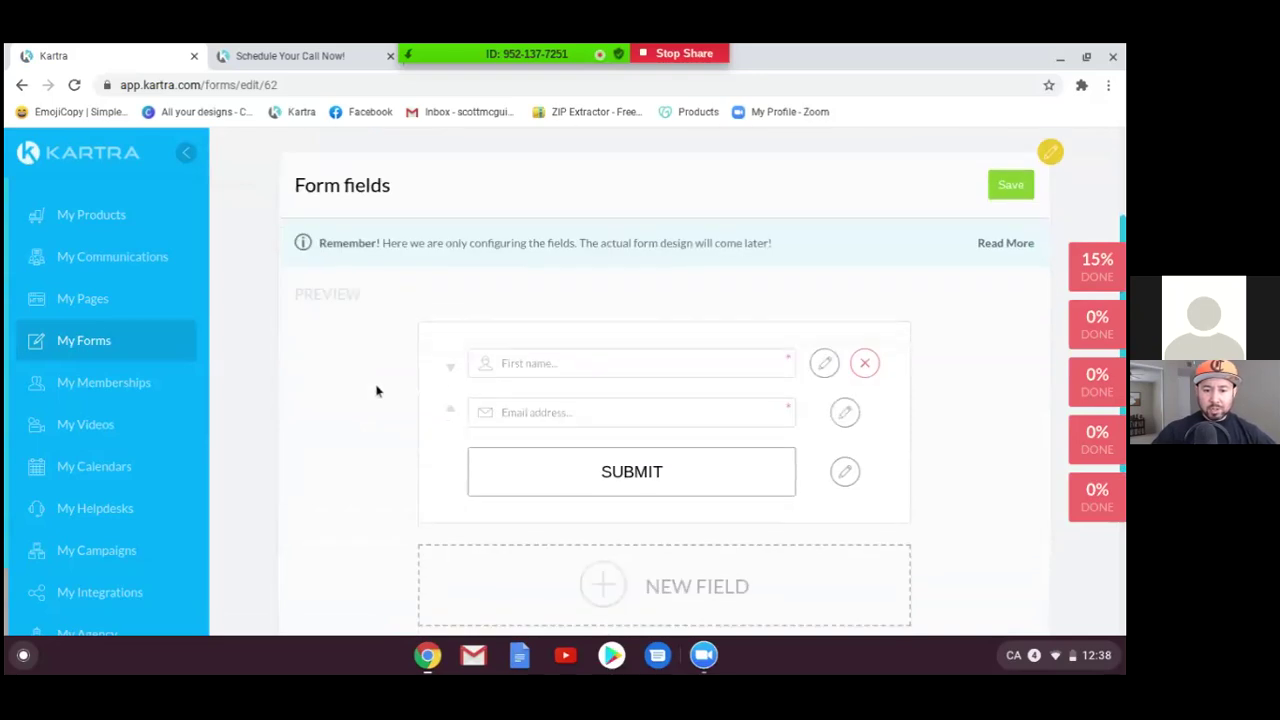
{"action": "scroll", "coordinate": [371, 387], "scroll_direction": "down", "scroll_amount": 3}
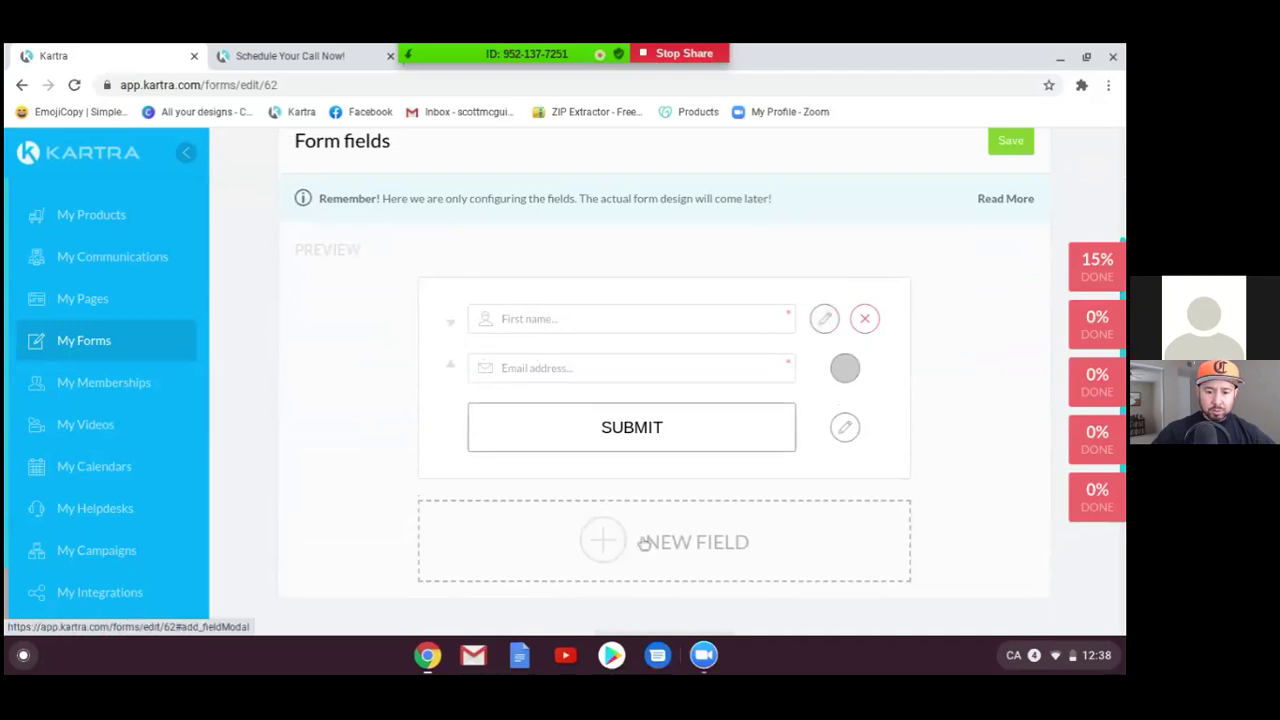
{"action": "left_click", "coordinate": [627, 471]}
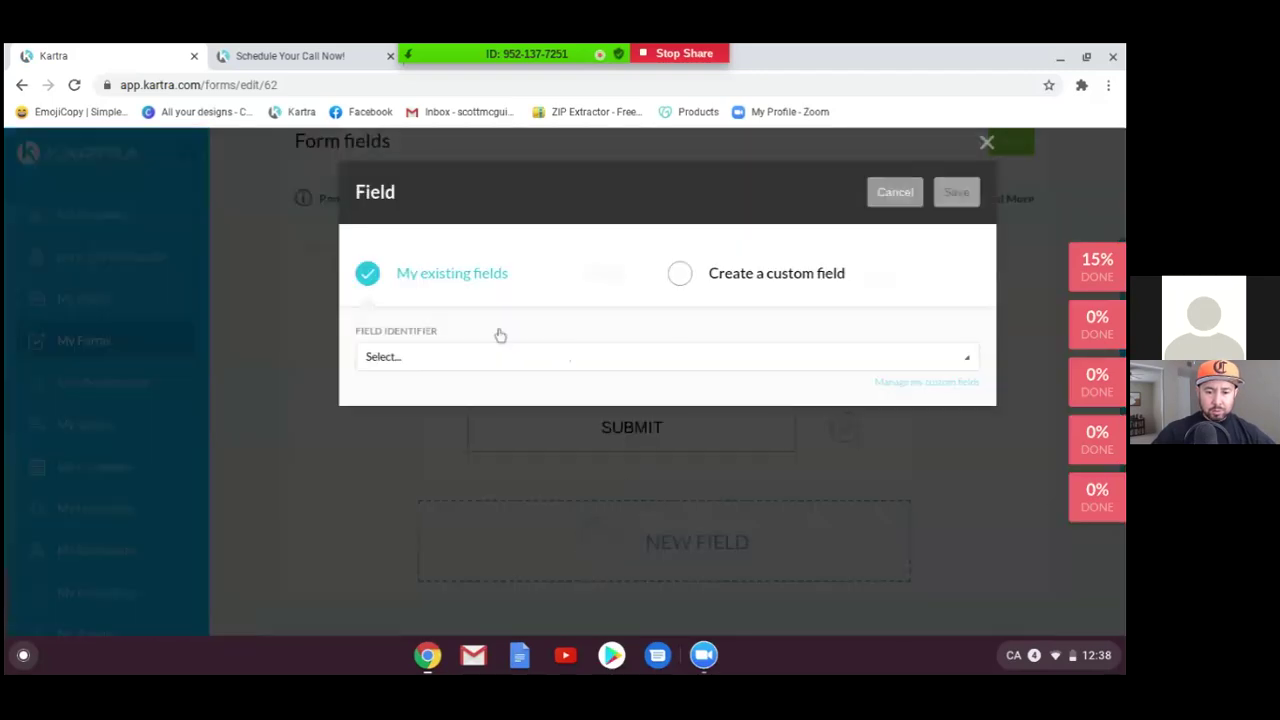
{"action": "left_click", "coordinate": [426, 366]}
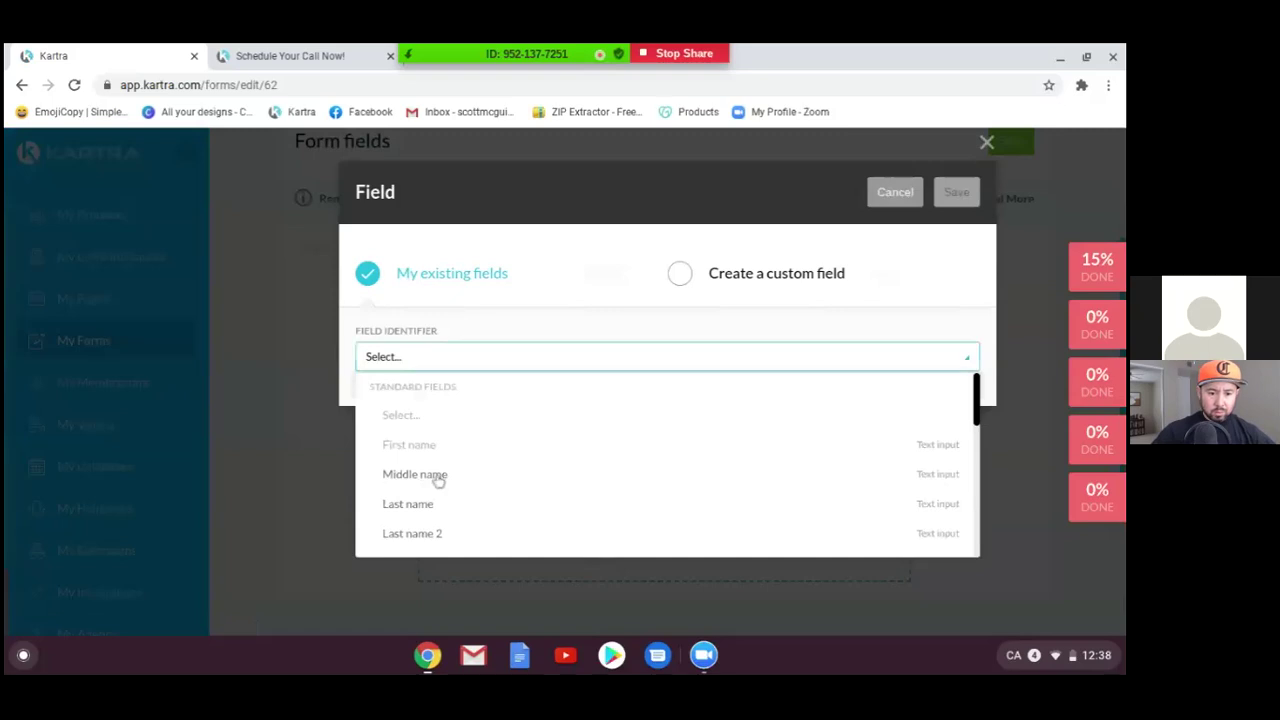
{"action": "left_click", "coordinate": [419, 509]}
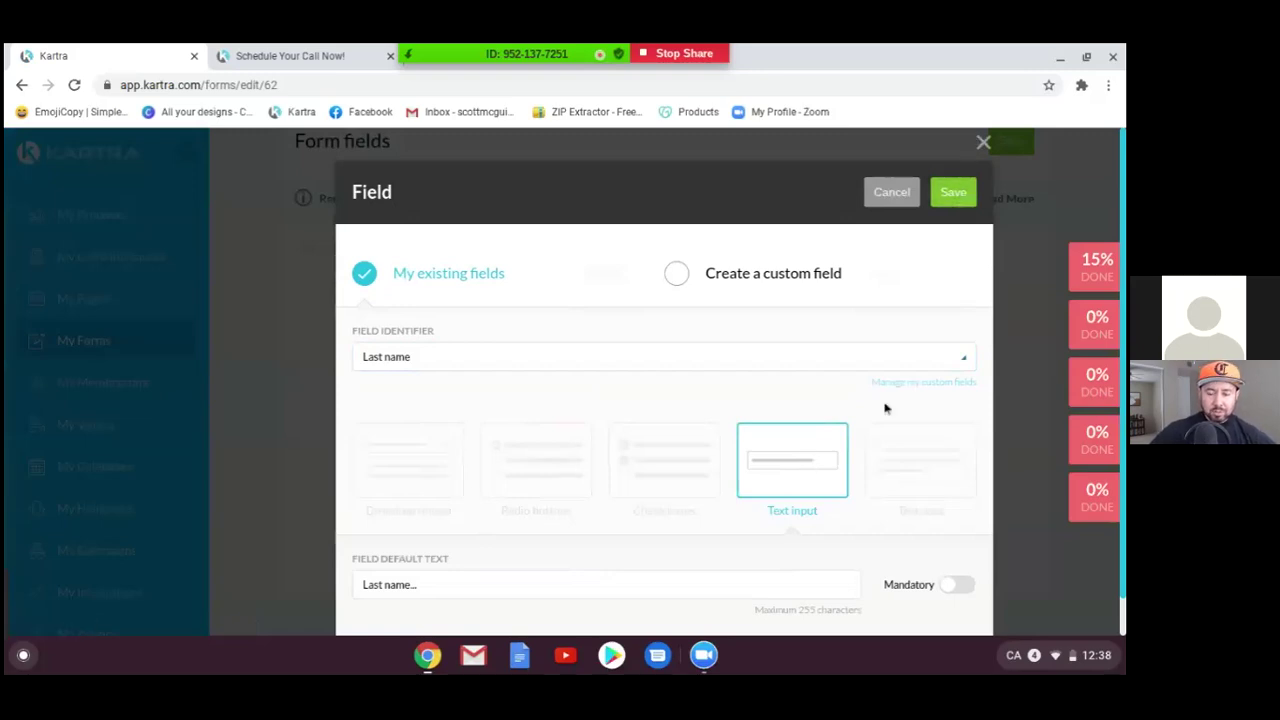
{"action": "left_click", "coordinate": [958, 586]}
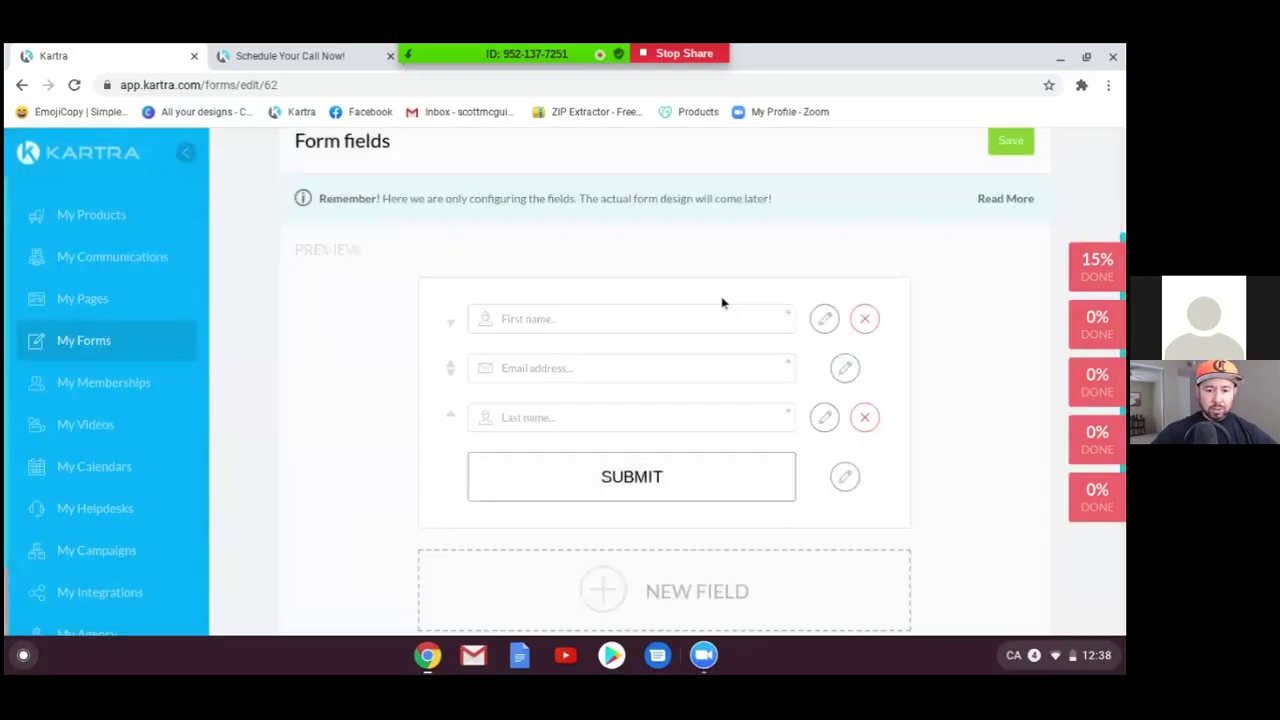
Step: Place the Last name field above Email address, save the form fields and continue to the Confirmation stage
{"action": "left_click", "coordinate": [450, 414]}
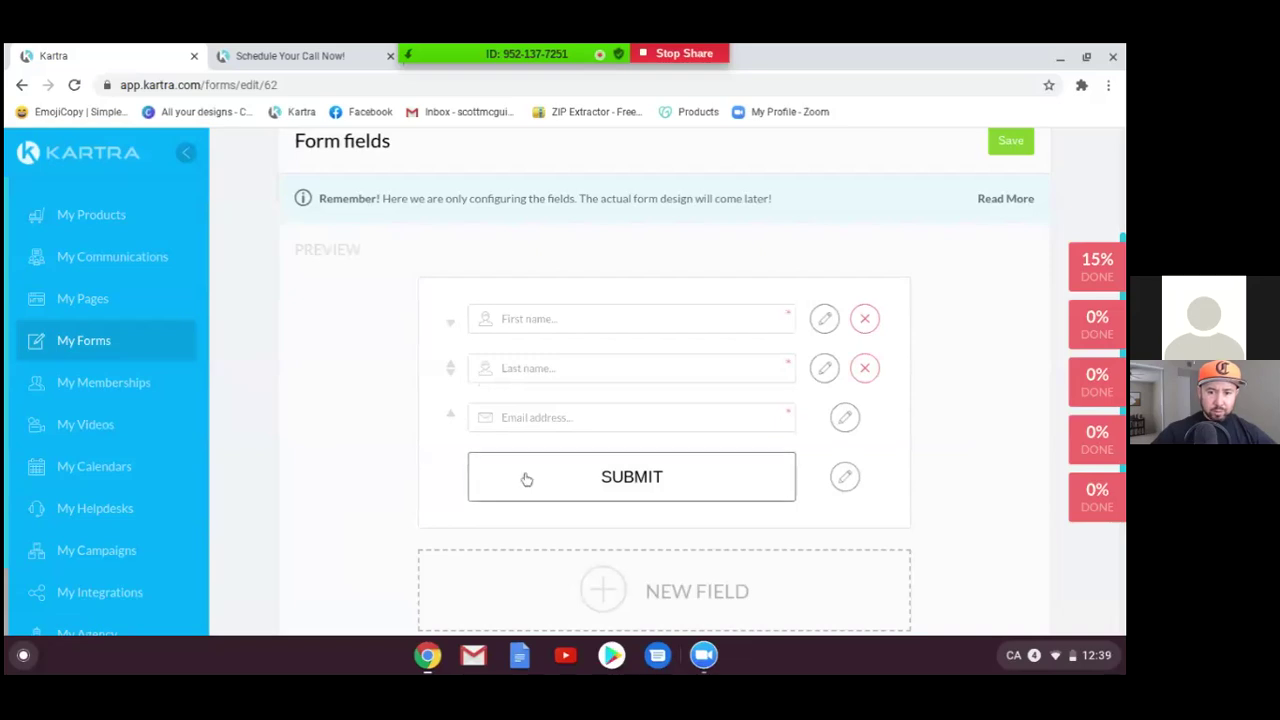
{"action": "left_click", "coordinate": [1011, 141]}
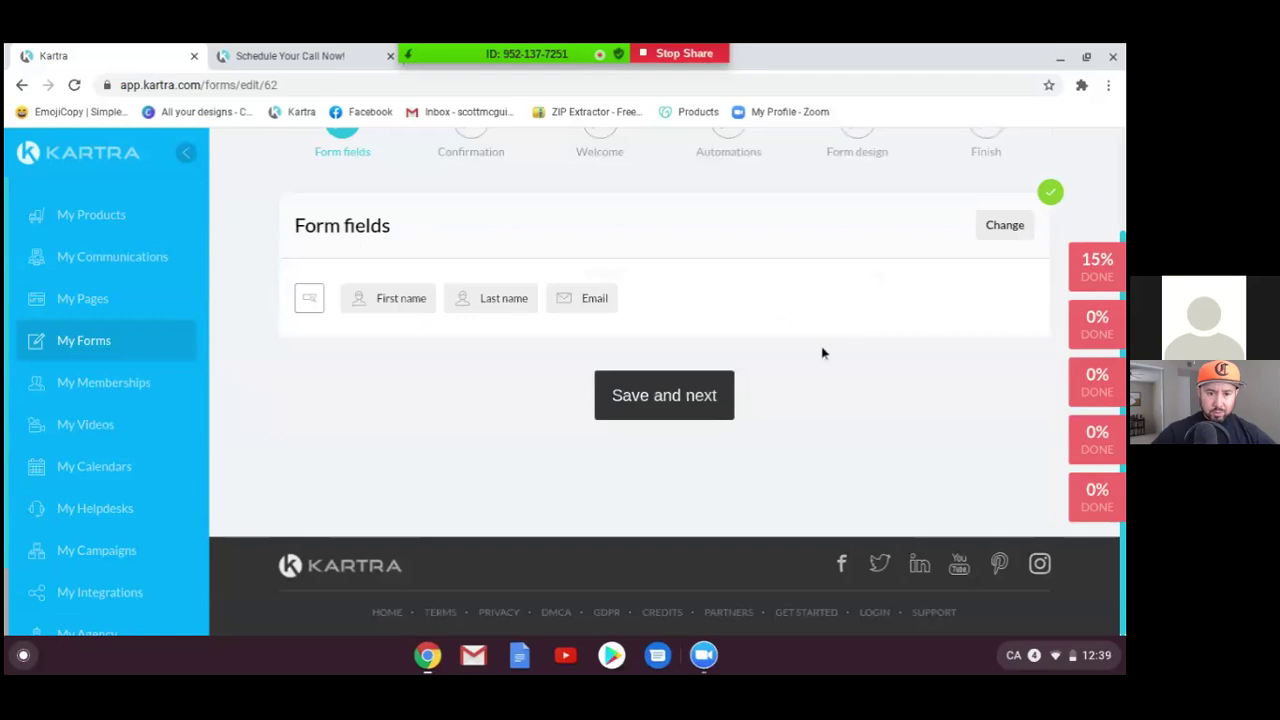
{"action": "left_click", "coordinate": [685, 403]}
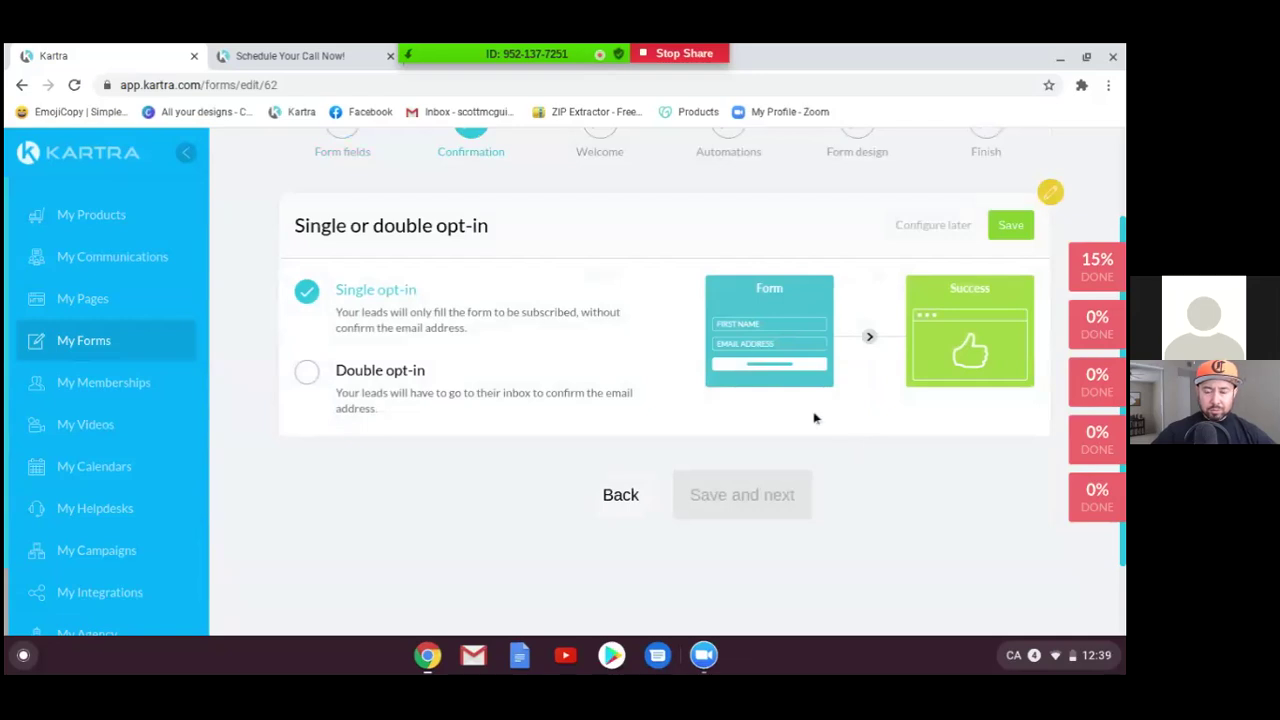
Step: Save the single opt-in choice and set the success page destination to Kartra pages with "No site in particular"
{"action": "left_click", "coordinate": [1010, 225]}
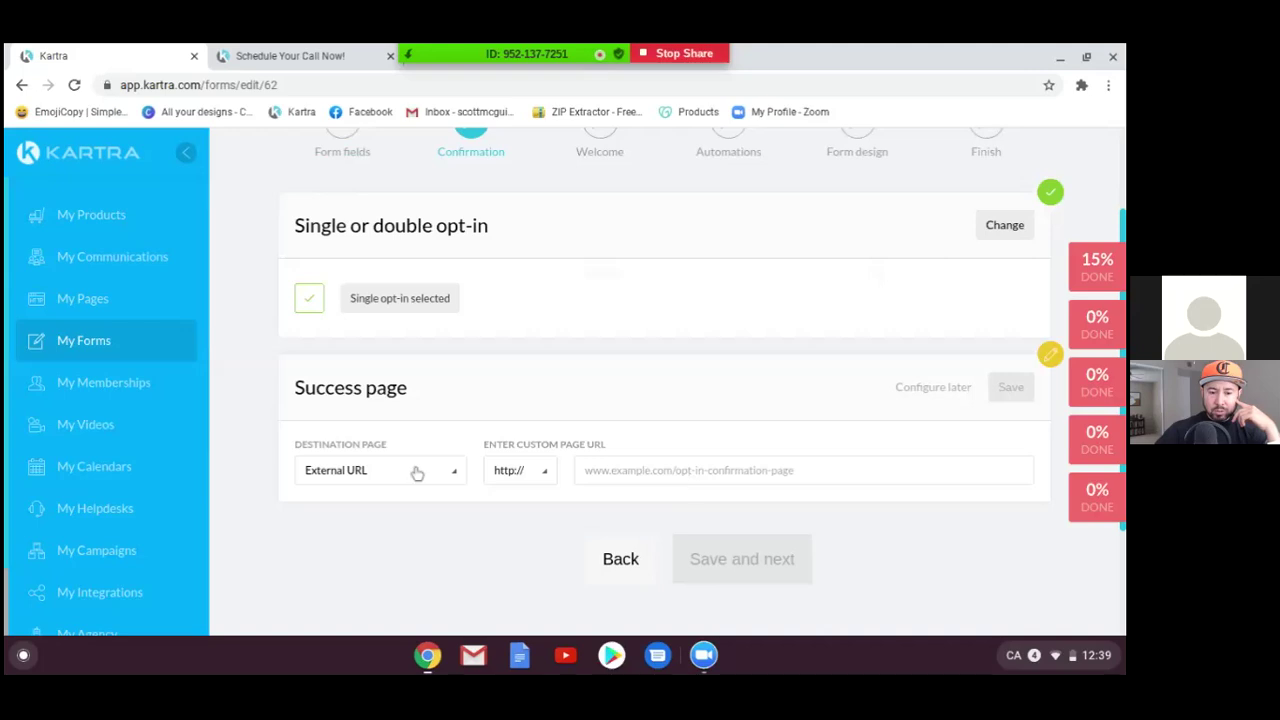
{"action": "left_click", "coordinate": [449, 474]}
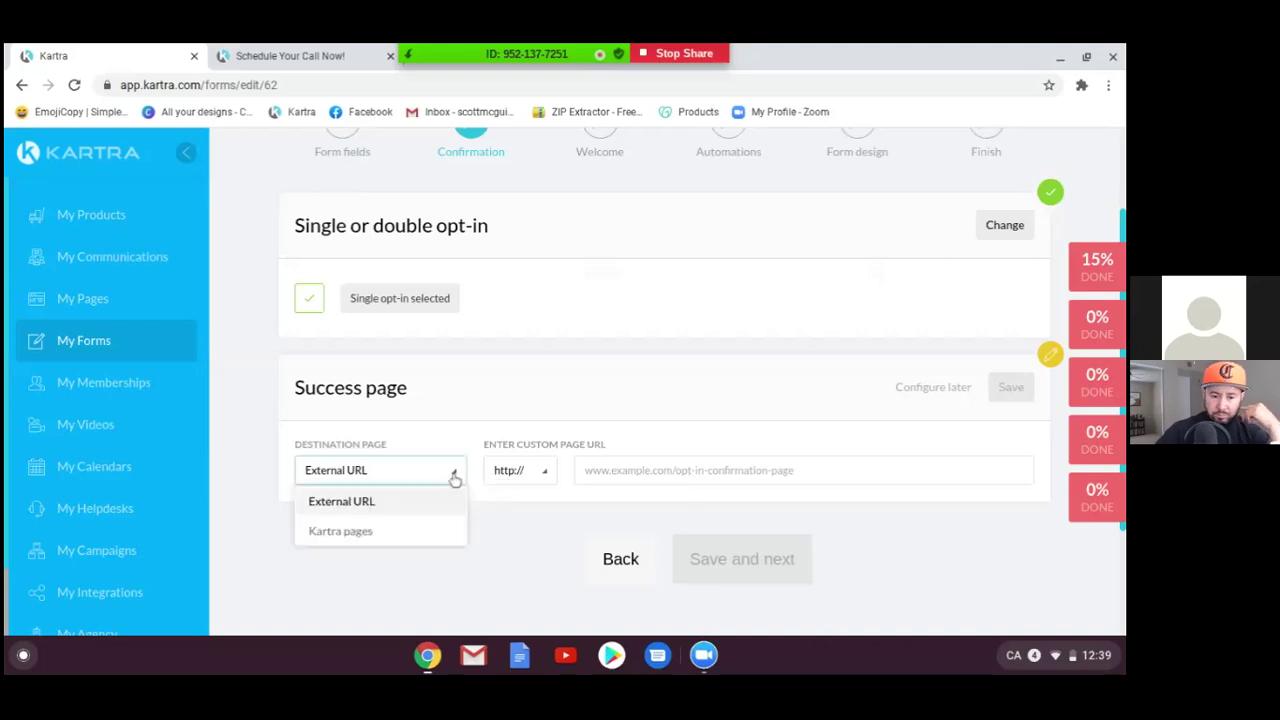
{"action": "left_click", "coordinate": [391, 536]}
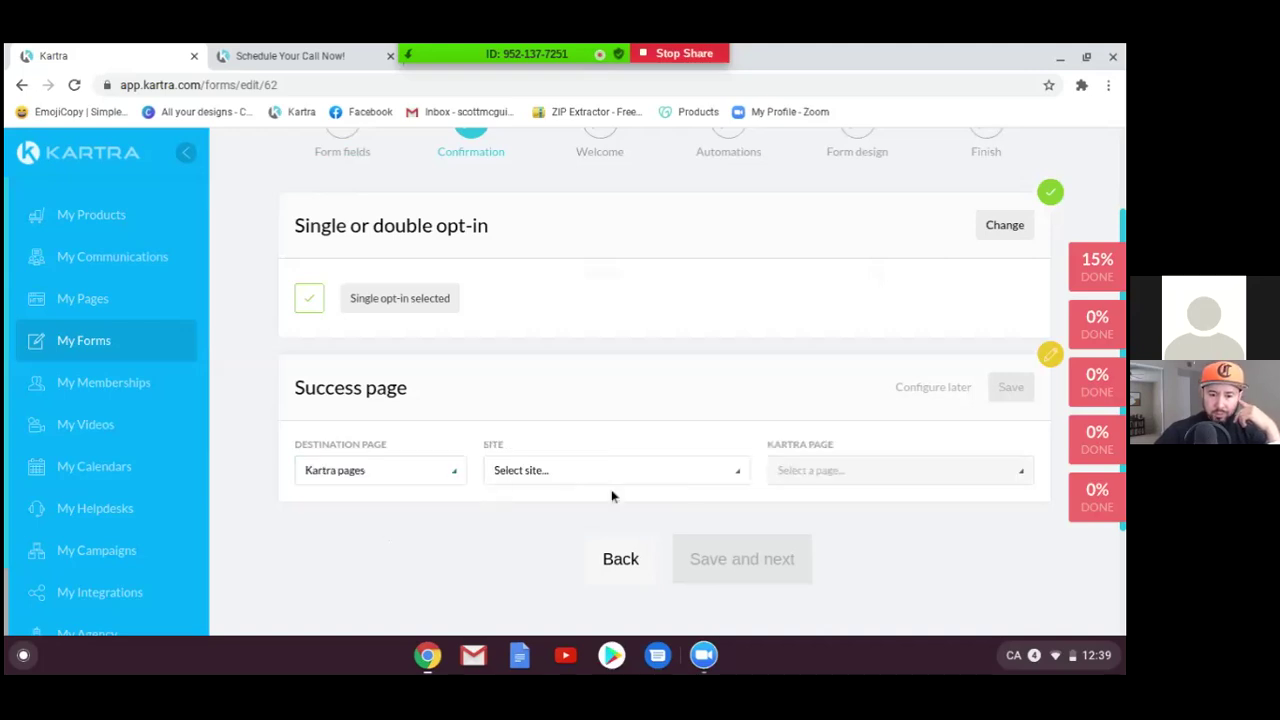
{"action": "left_click", "coordinate": [739, 478]}
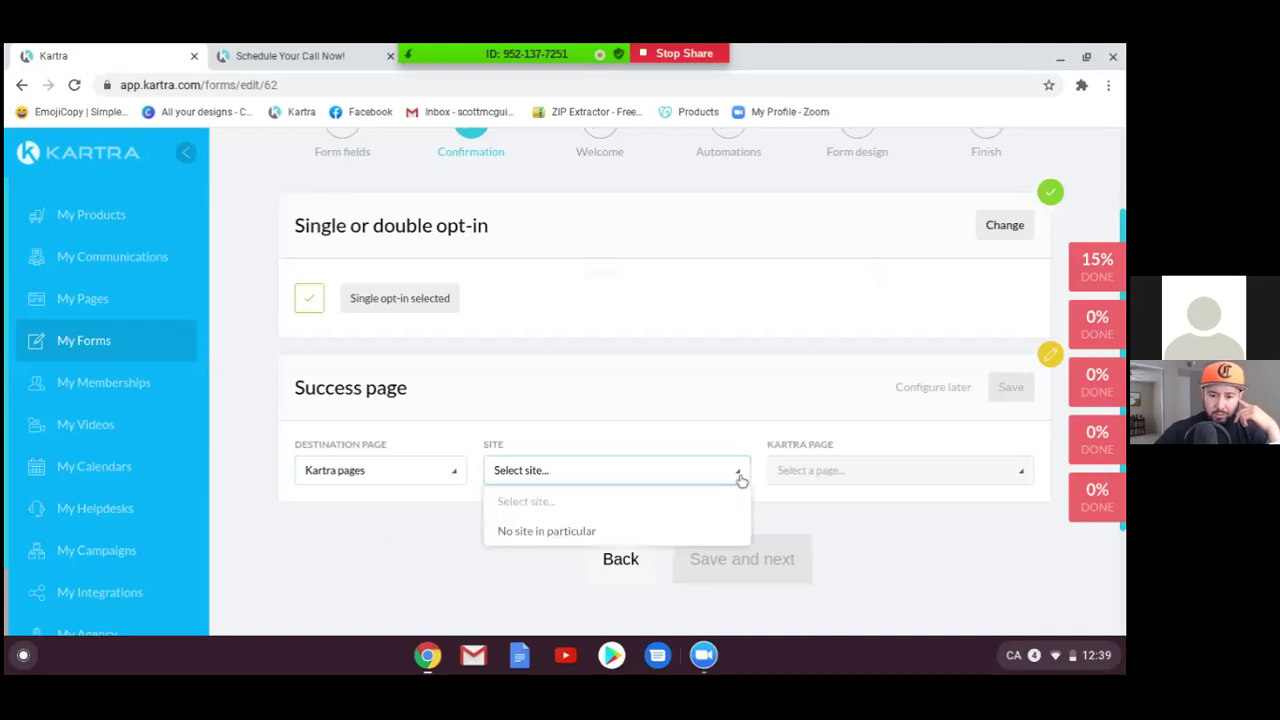
{"action": "left_click", "coordinate": [537, 533]}
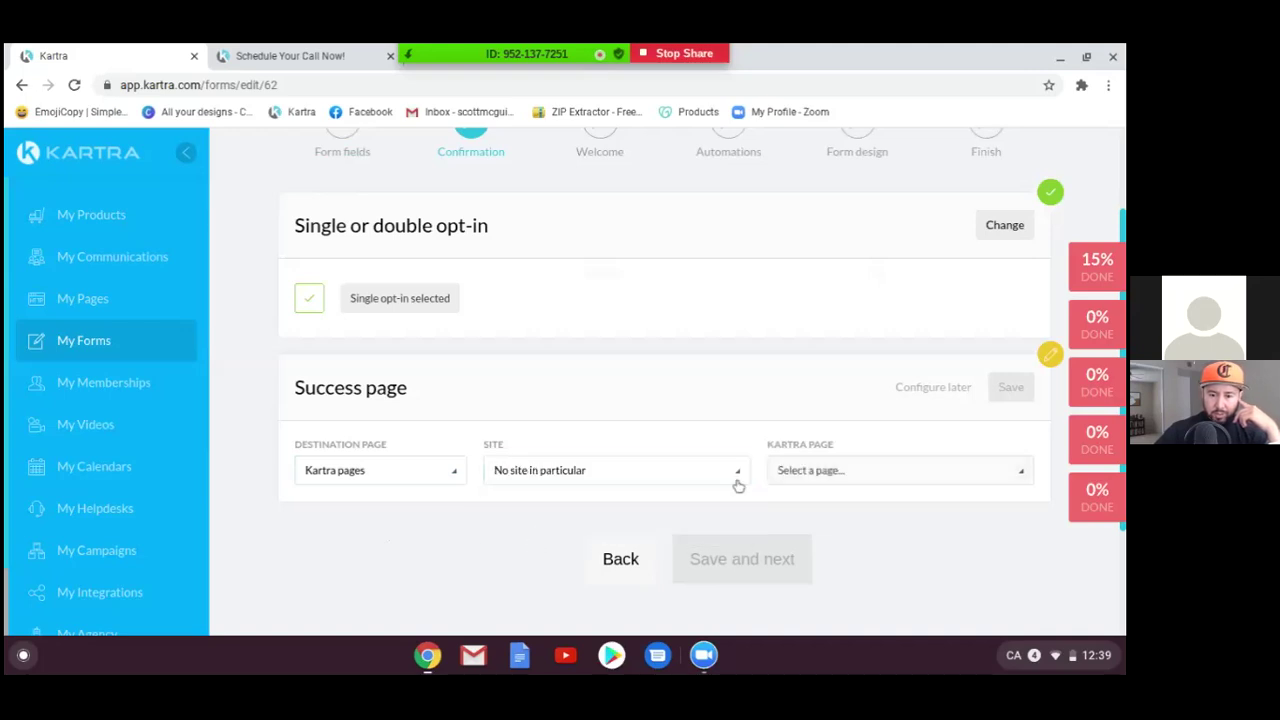
Step: Look through the available Kartra pages for a suitable success page, closing the list without choosing one
{"action": "left_click", "coordinate": [940, 480]}
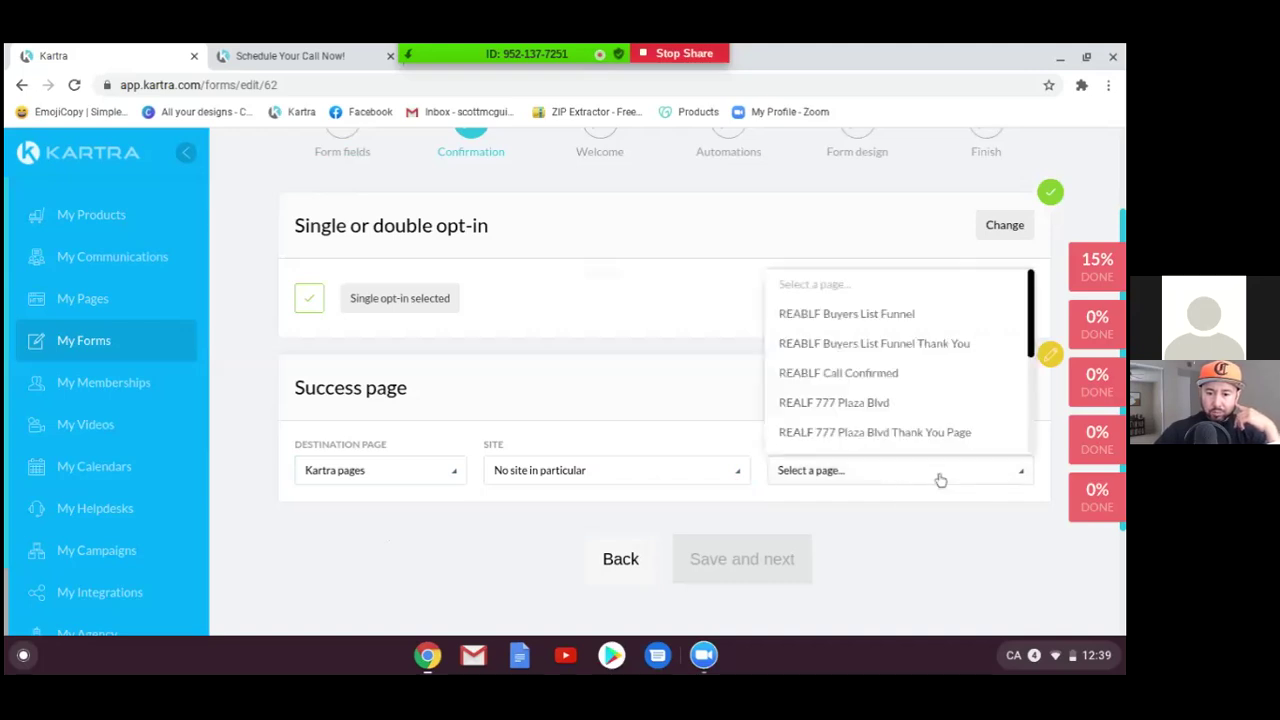
{"action": "left_click_drag", "start_coordinate": [1035, 335], "coordinate": [1025, 477]}
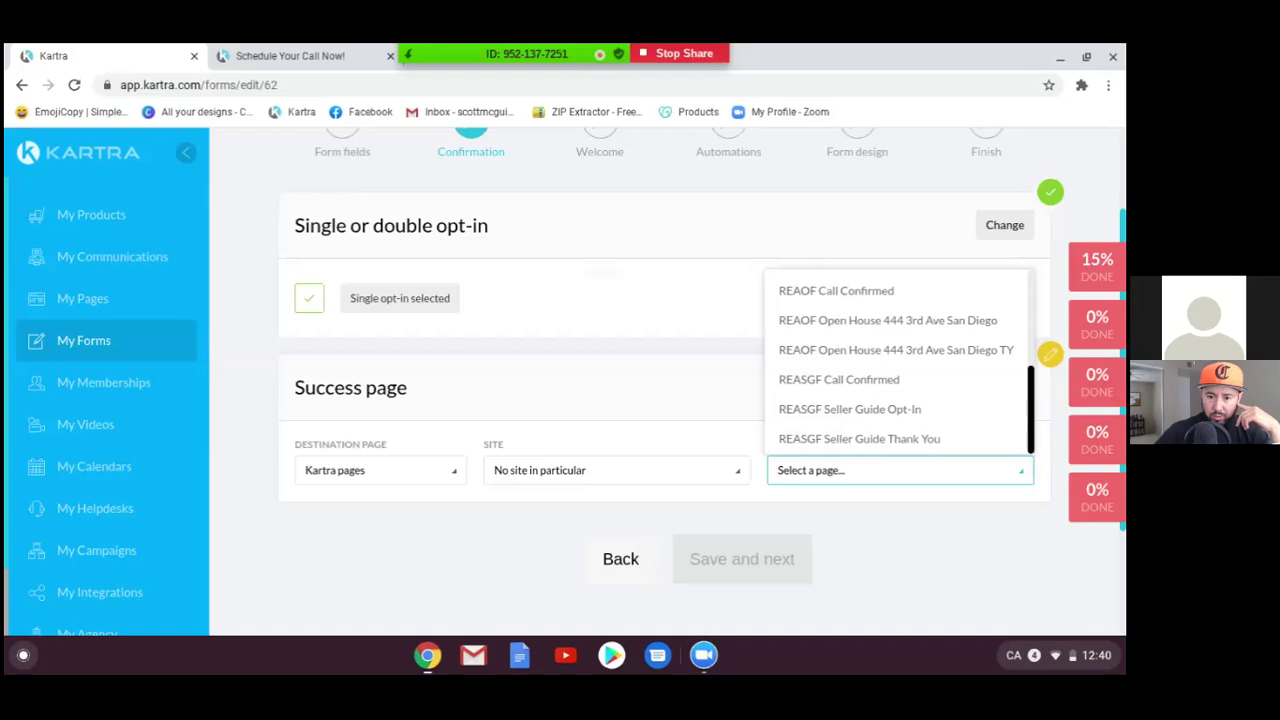
{"action": "left_click_drag", "start_coordinate": [1035, 445], "coordinate": [1006, 460]}
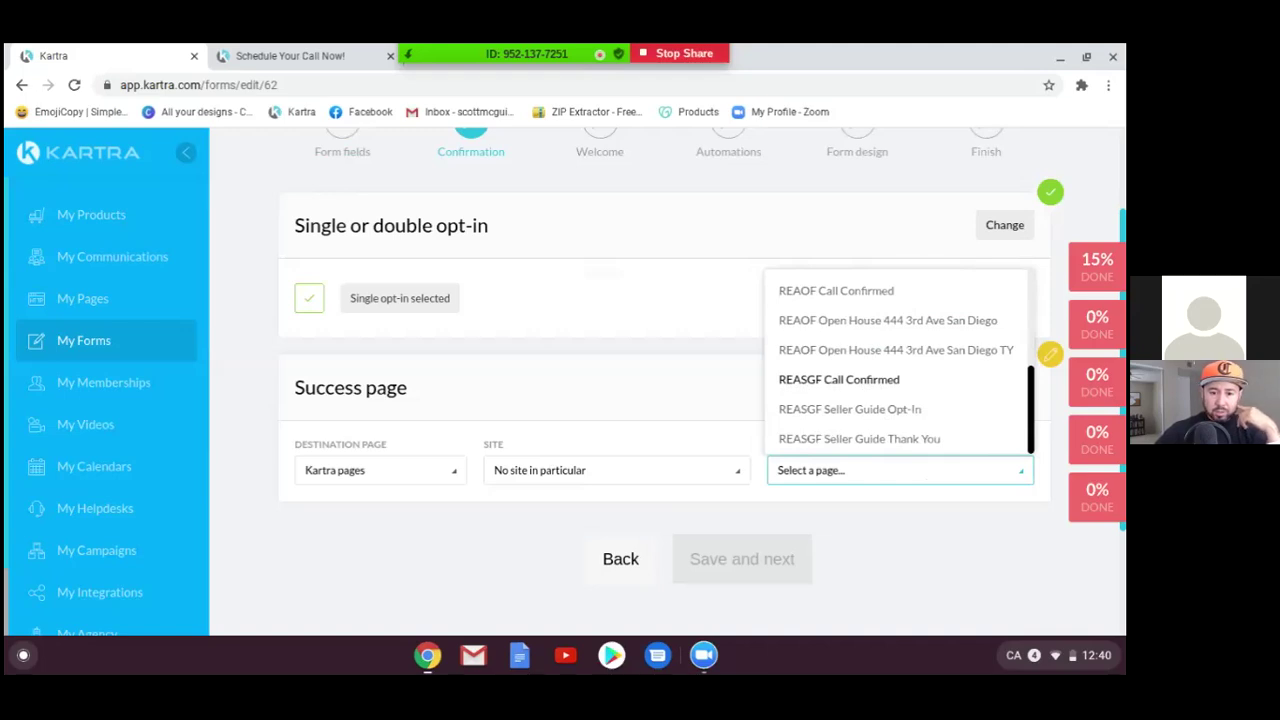
{"action": "left_click", "coordinate": [796, 521]}
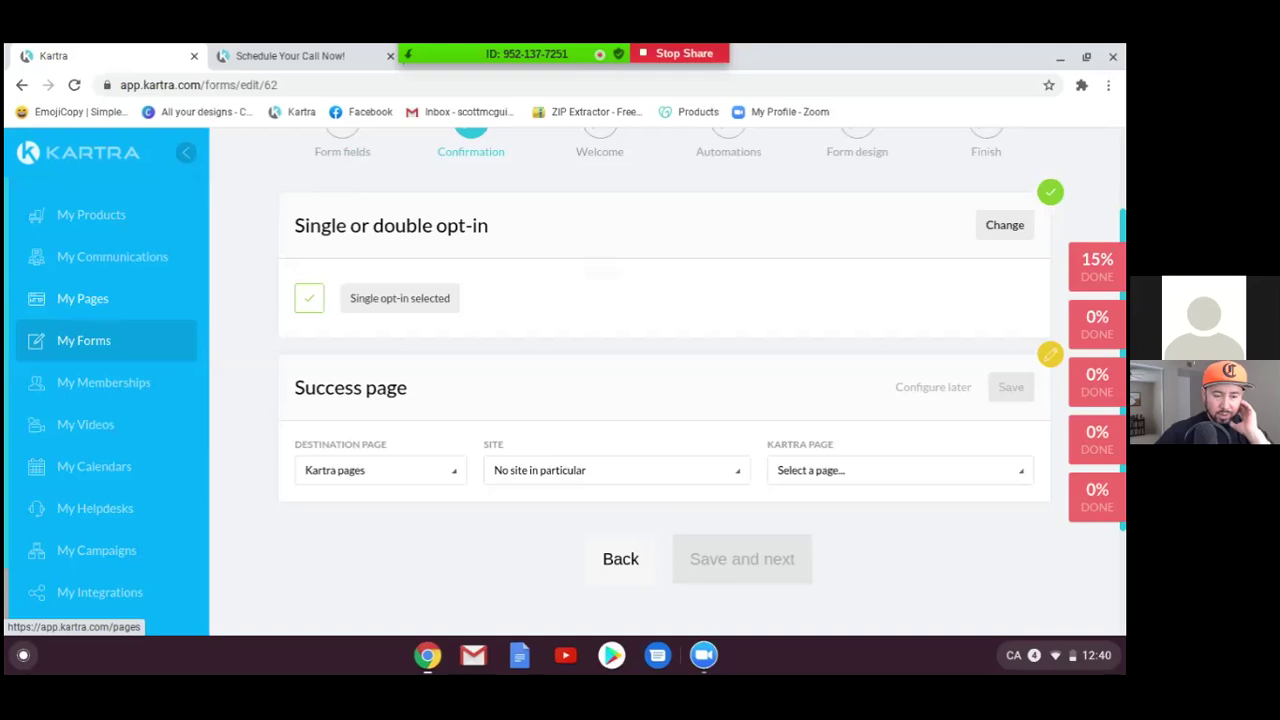
Step: Go to the account's pages and start cloning the "REABLF Call Confirmed" page
{"action": "left_click", "coordinate": [85, 302]}
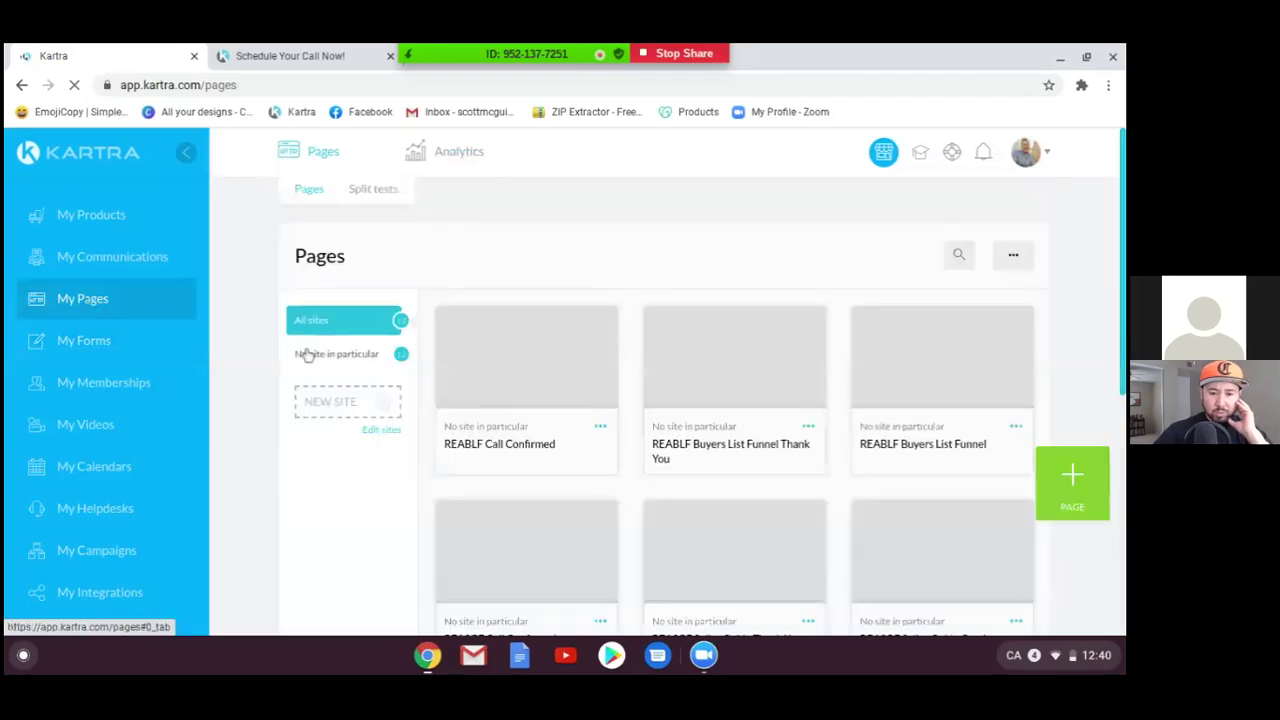
{"action": "scroll", "coordinate": [329, 366], "scroll_direction": "down", "scroll_amount": 3}
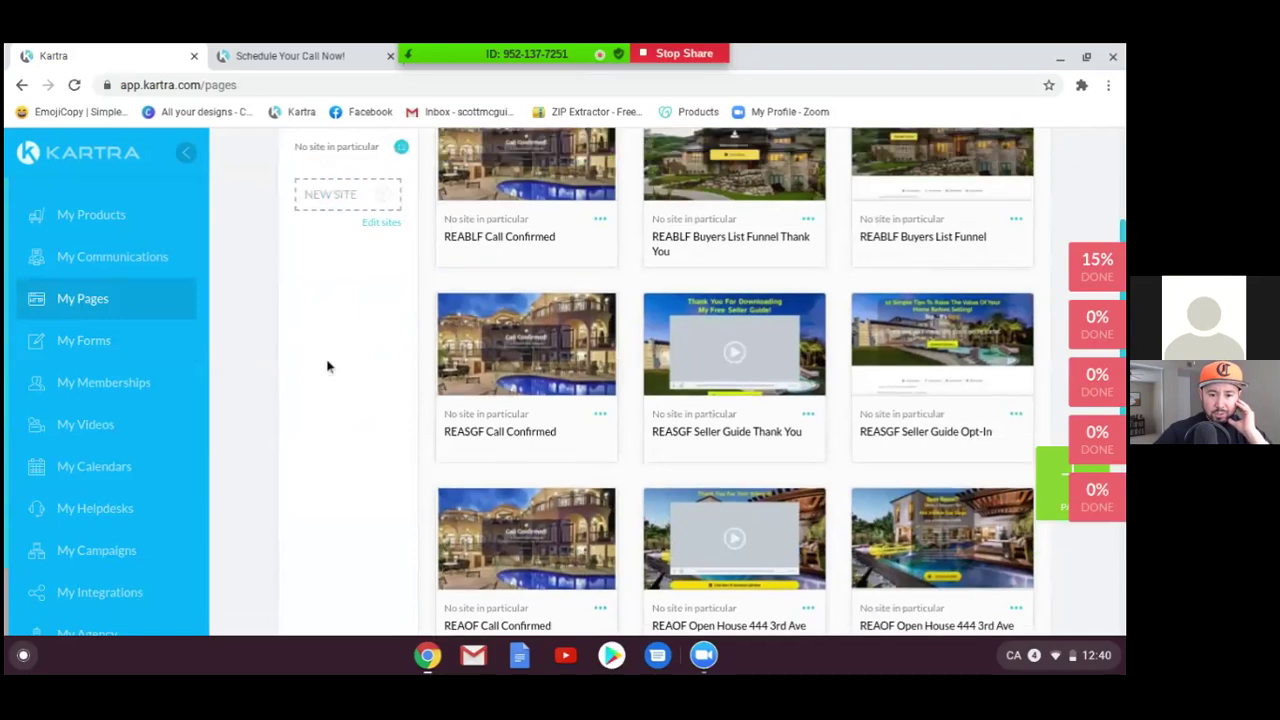
{"action": "left_click", "coordinate": [602, 221]}
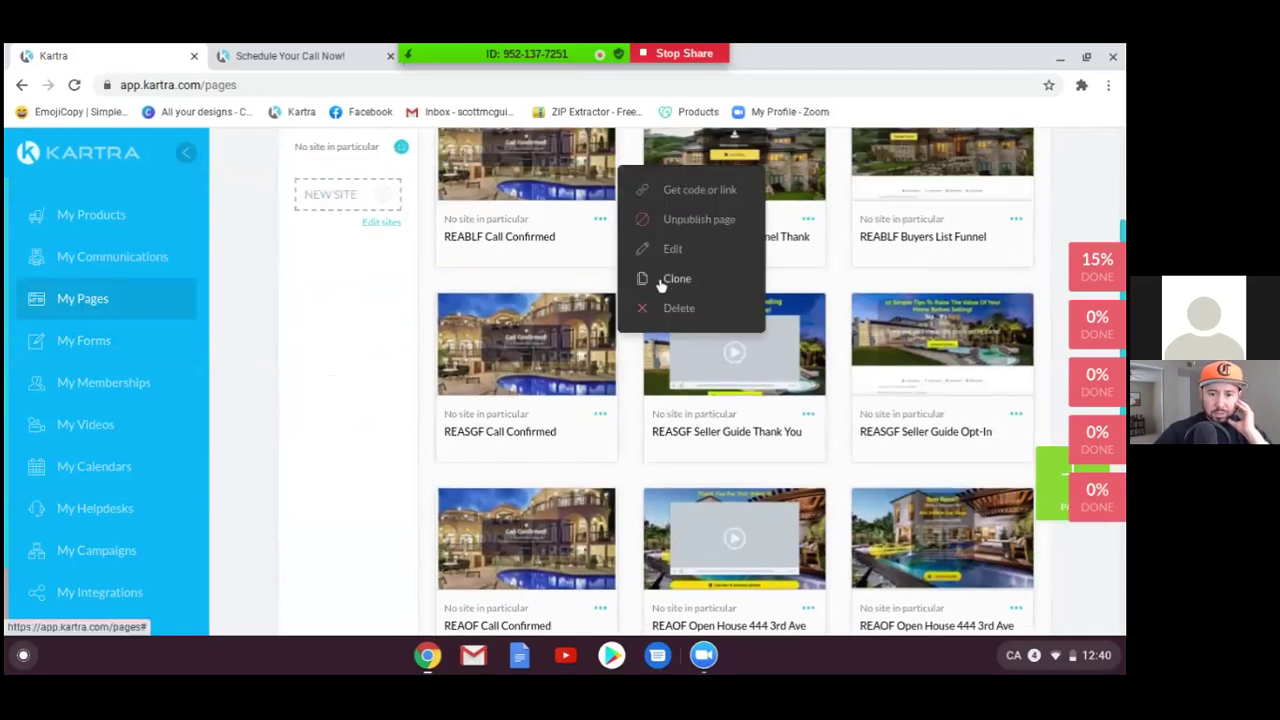
{"action": "left_click", "coordinate": [661, 283]}
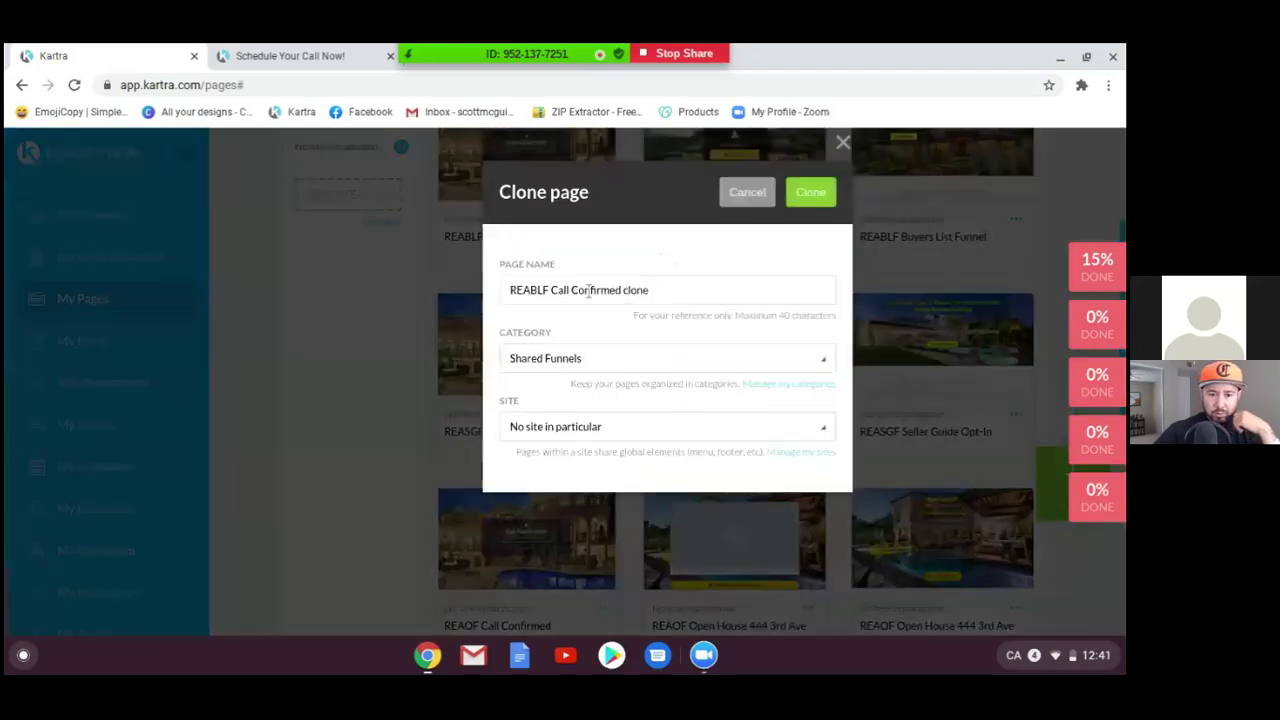
Step: Name the cloned page "My calendar call confirmed page"
{"action": "left_click", "coordinate": [600, 289]}
{"action": "left_click_drag", "start_coordinate": [600, 289], "coordinate": [476, 291]}
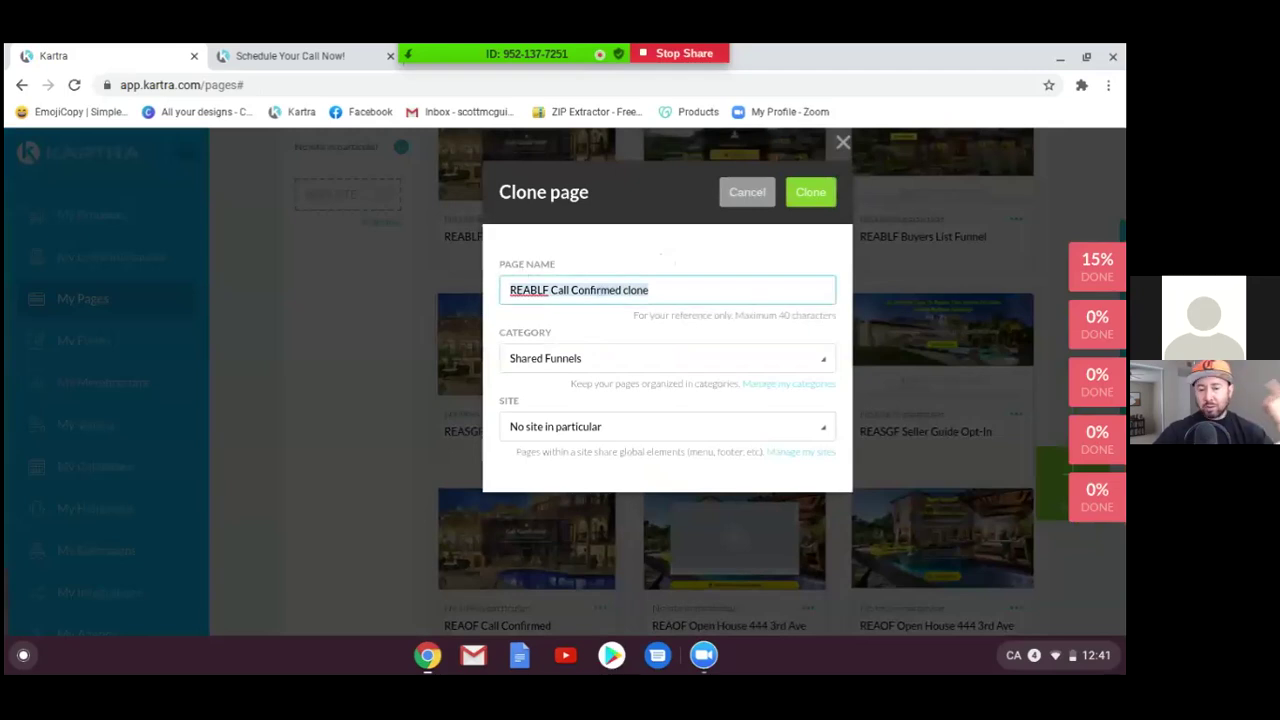
{"action": "type", "text": "y C"}
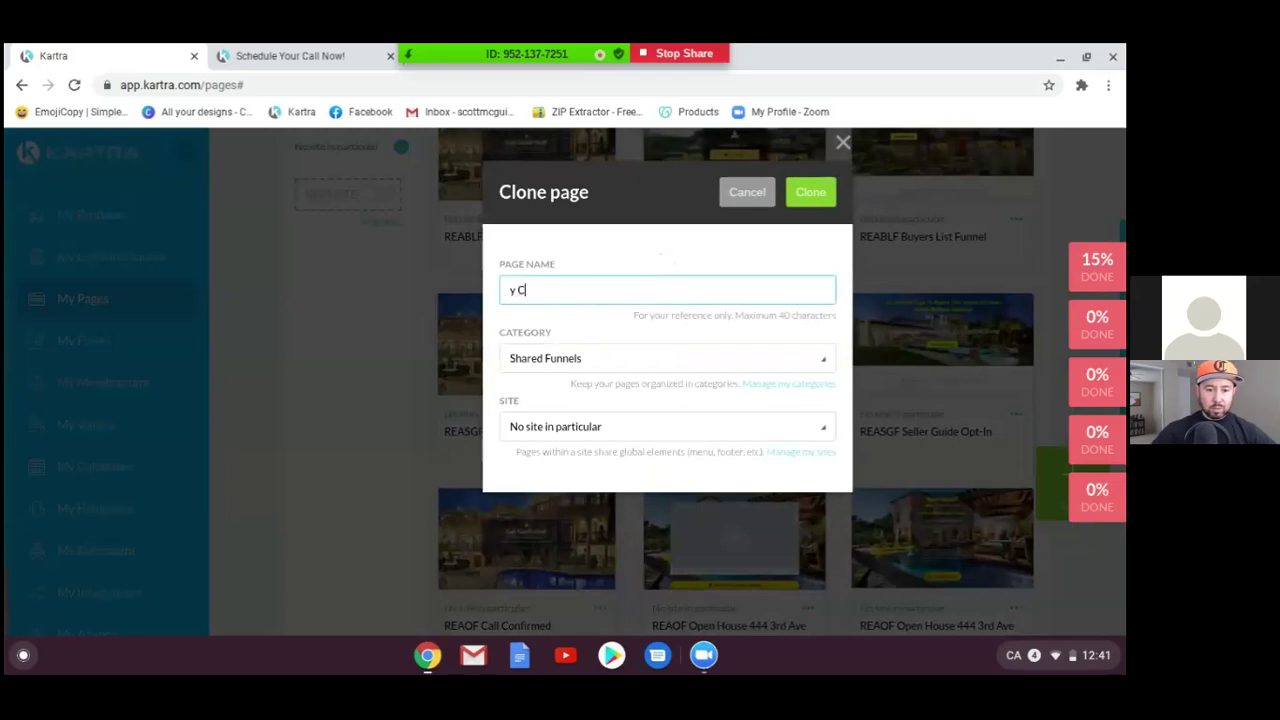
{"action": "key", "text": "BackSpace"}
{"action": "key", "text": "BackSpace"}
{"action": "key", "text": "BackSpace"}
{"action": "type", "text": "My c"}
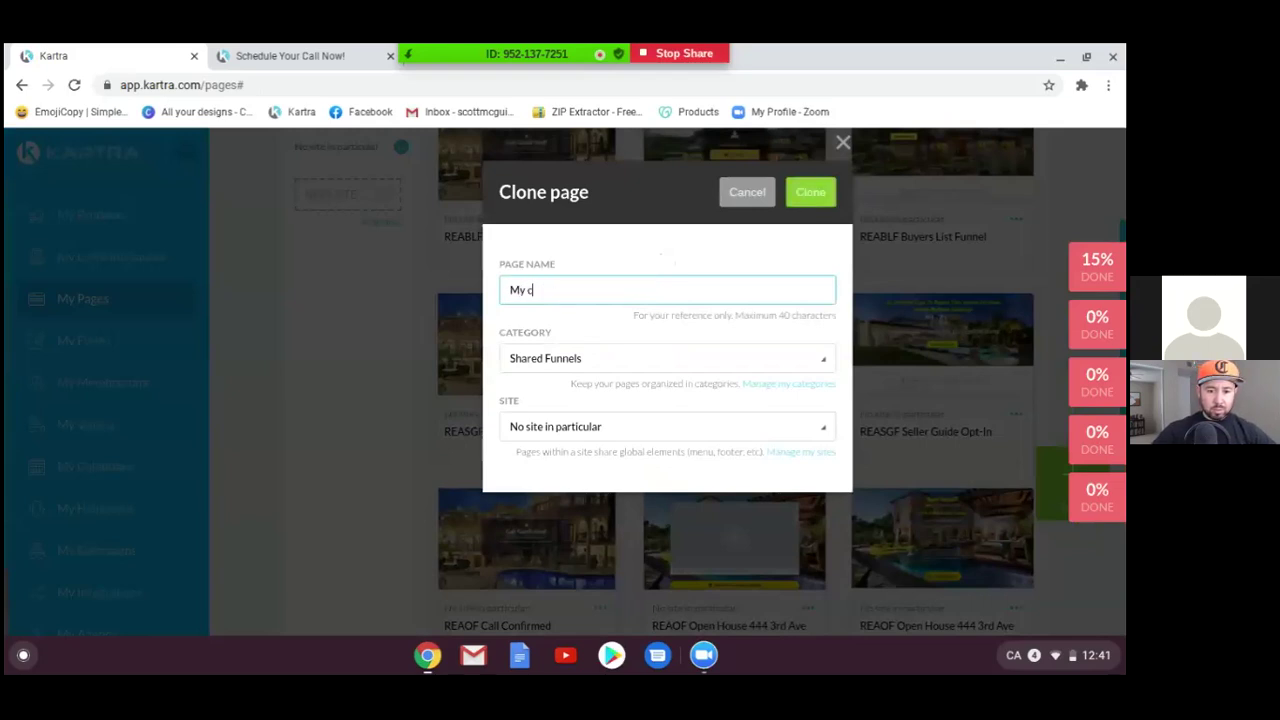
{"action": "type", "text": "alendar call confirmed page"}
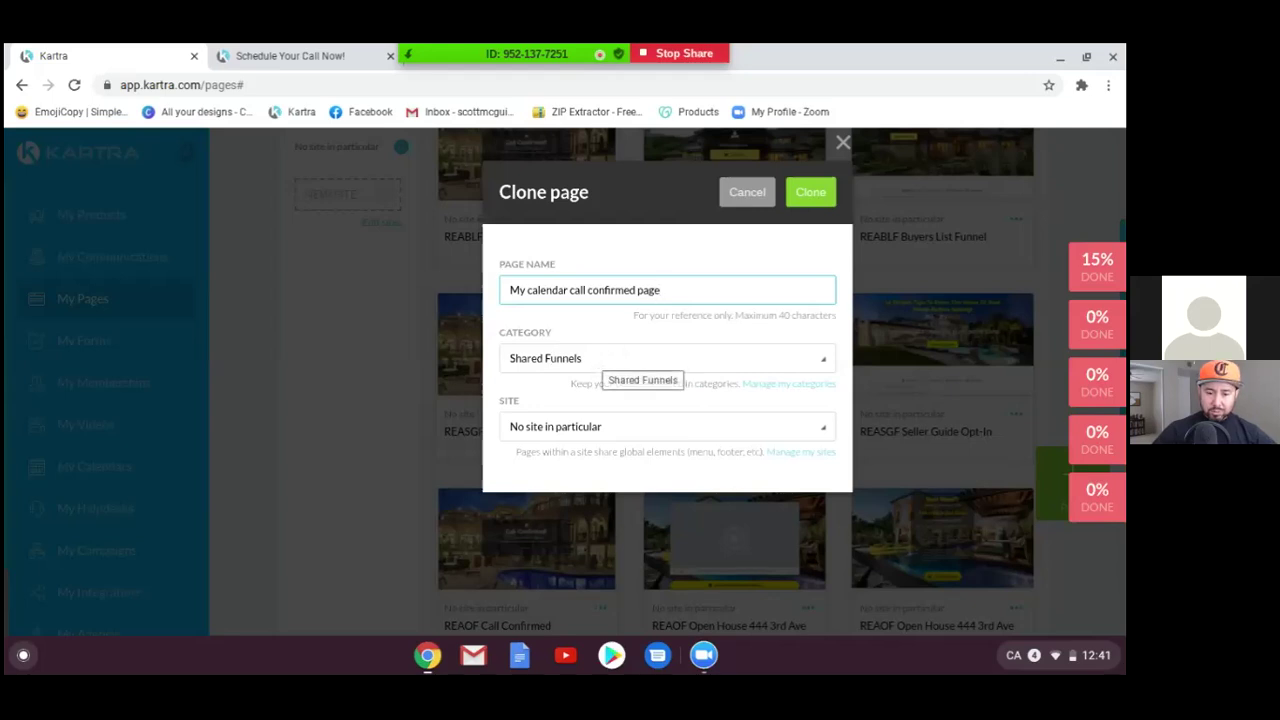
Step: Add a new page category named "My Pages" and return to the clone settings
{"action": "left_click", "coordinate": [792, 384]}
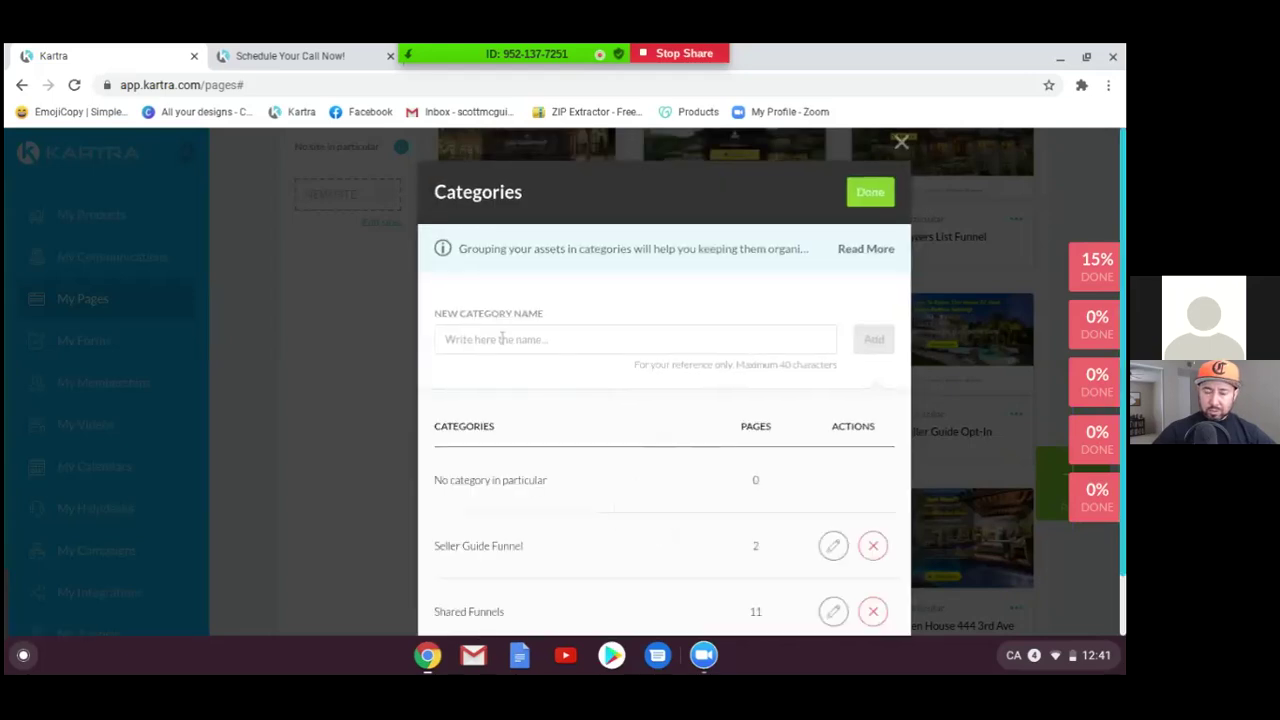
{"action": "left_click", "coordinate": [502, 338]}
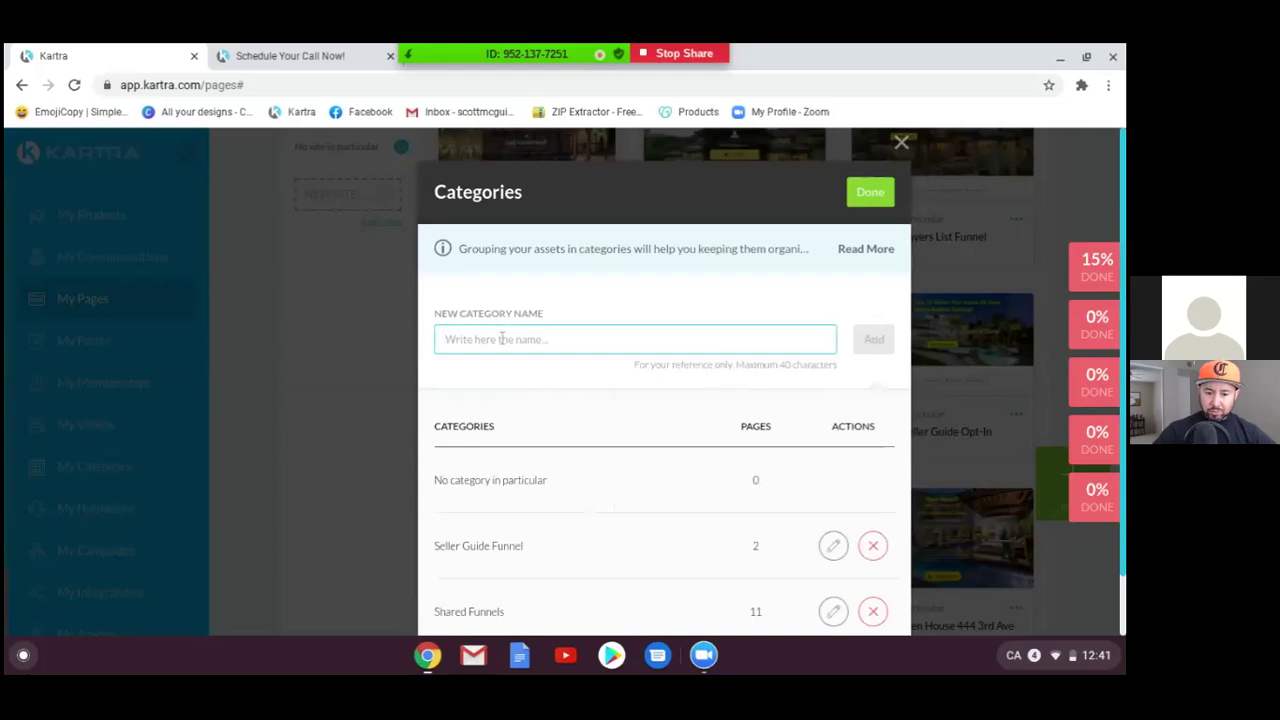
{"action": "type", "text": "My Pages"}
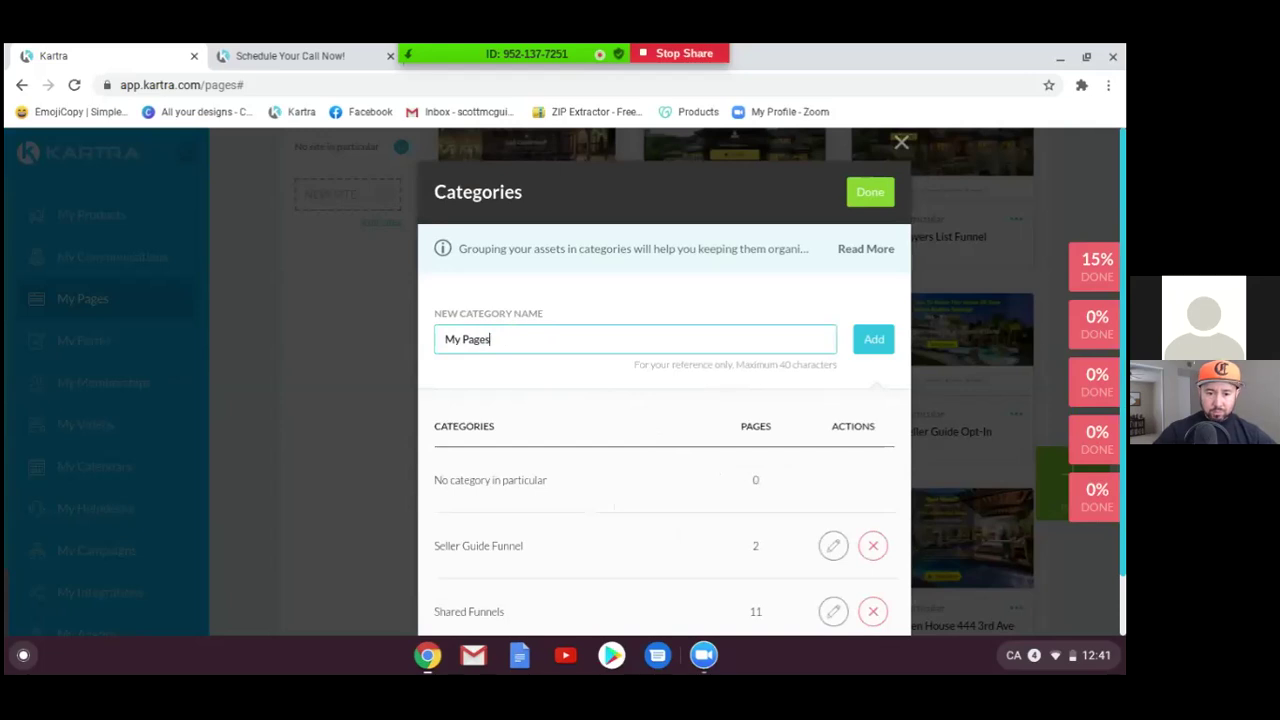
{"action": "left_click", "coordinate": [866, 342]}
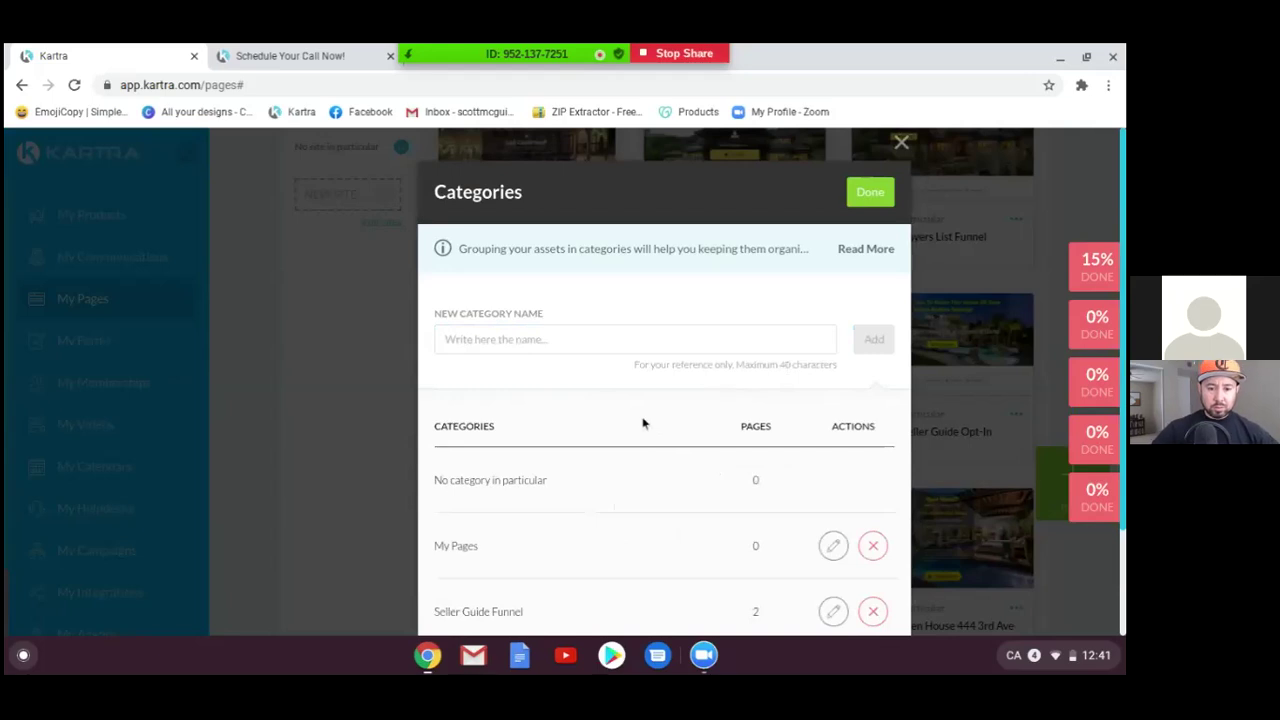
{"action": "left_click", "coordinate": [498, 345]}
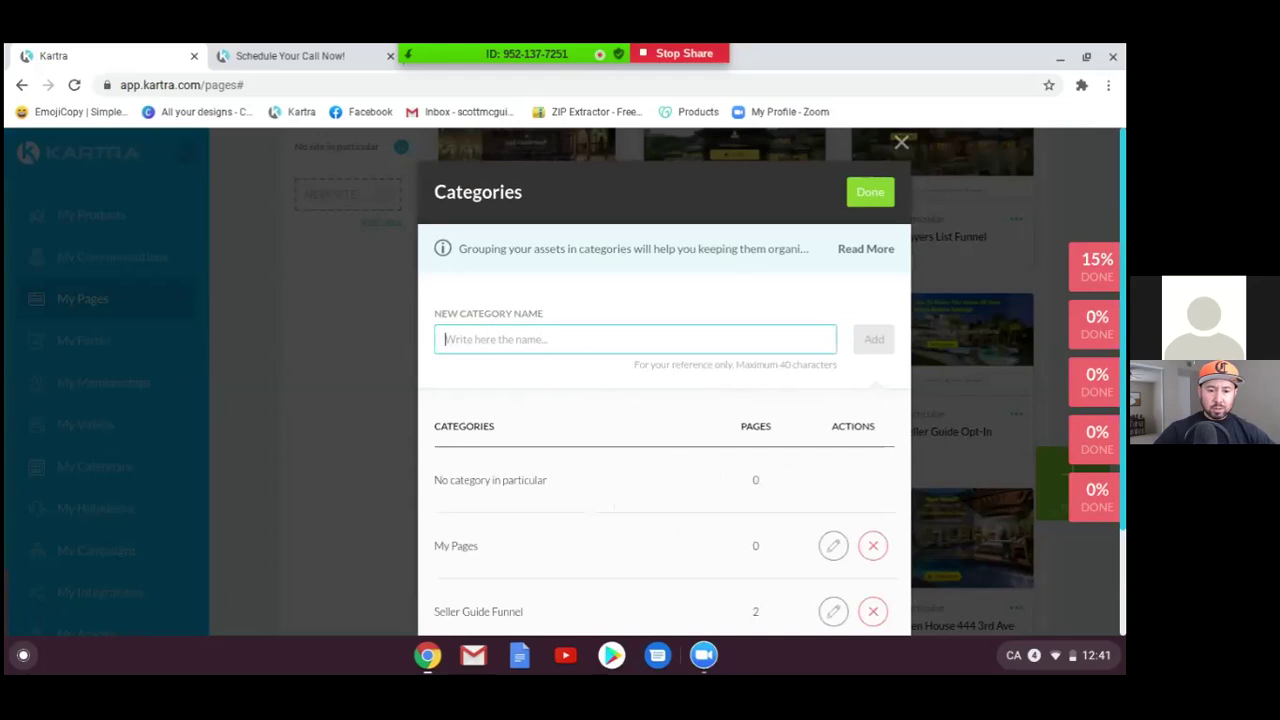
{"action": "left_click", "coordinate": [870, 194]}
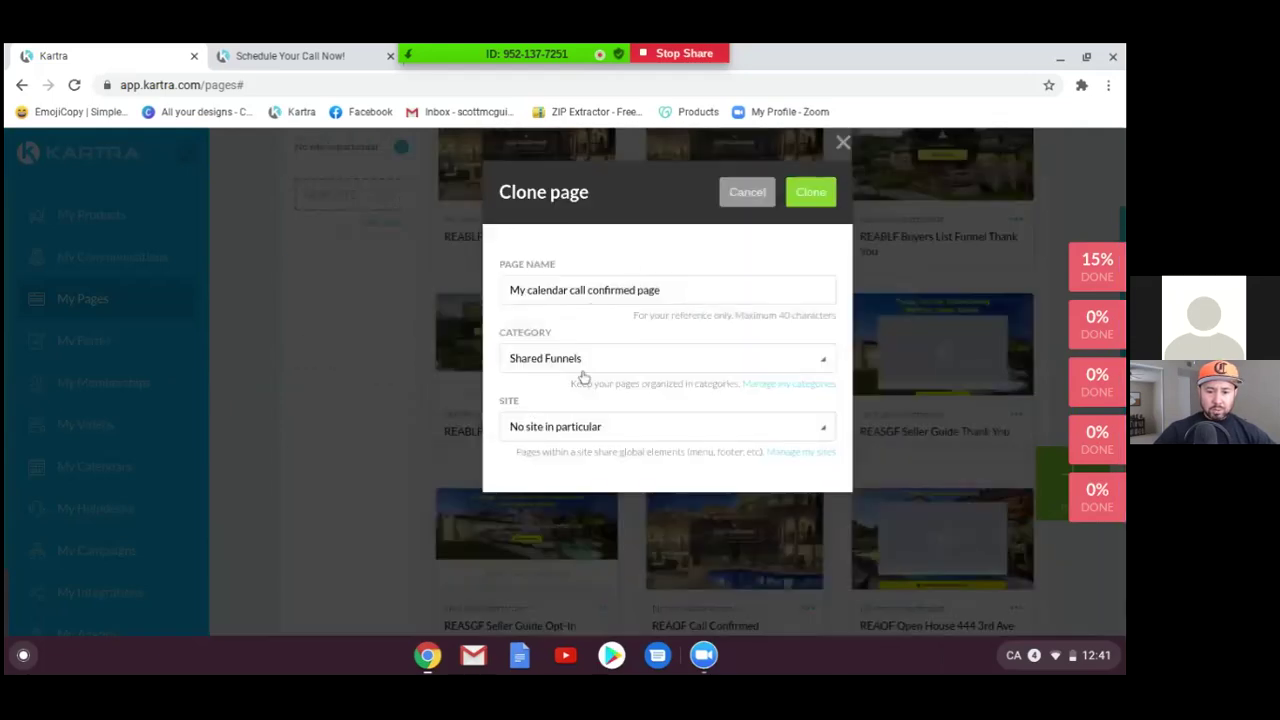
Step: Assign the cloned page to the "My Pages" category and create the clone
{"action": "left_click", "coordinate": [571, 362]}
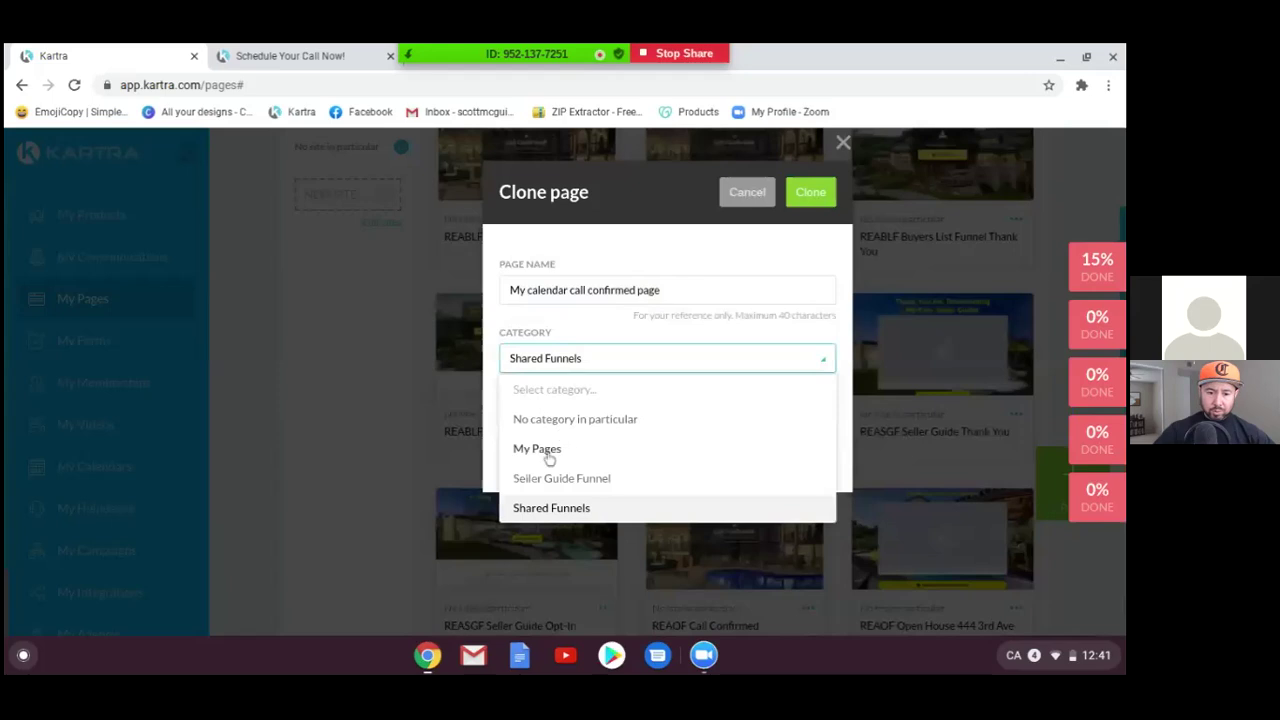
{"action": "left_click", "coordinate": [550, 452]}
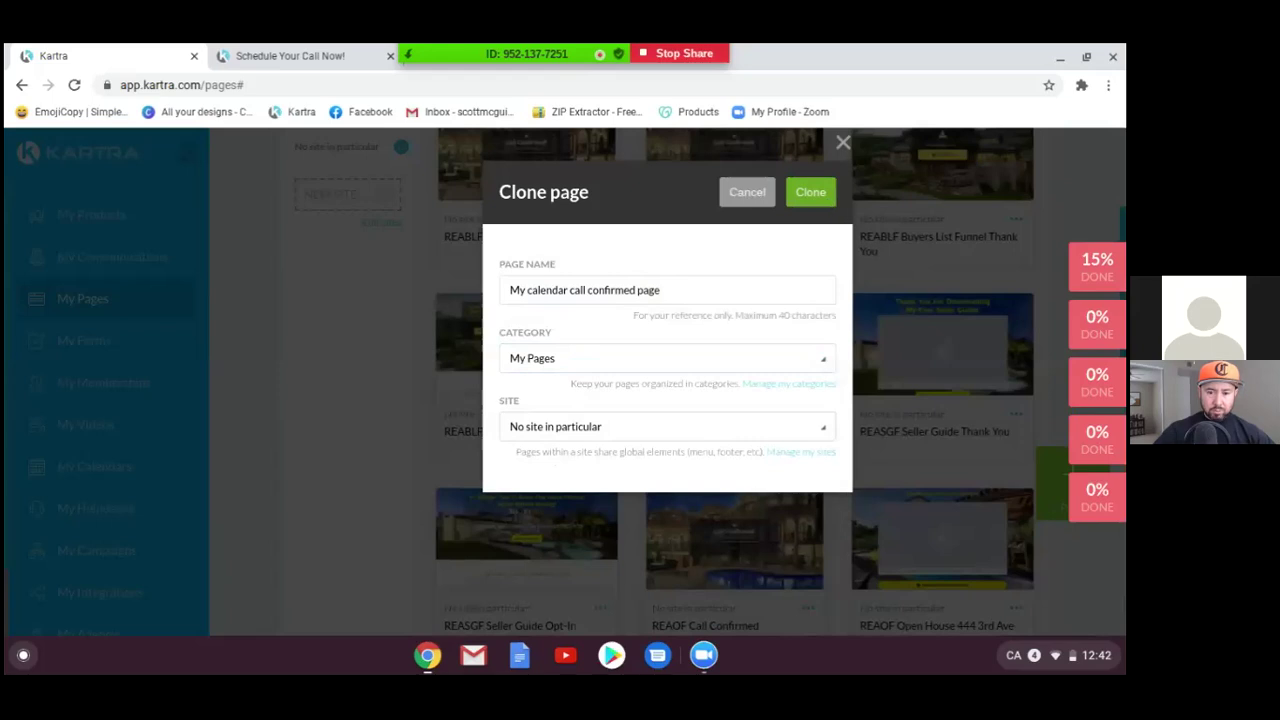
{"action": "left_click", "coordinate": [826, 204]}
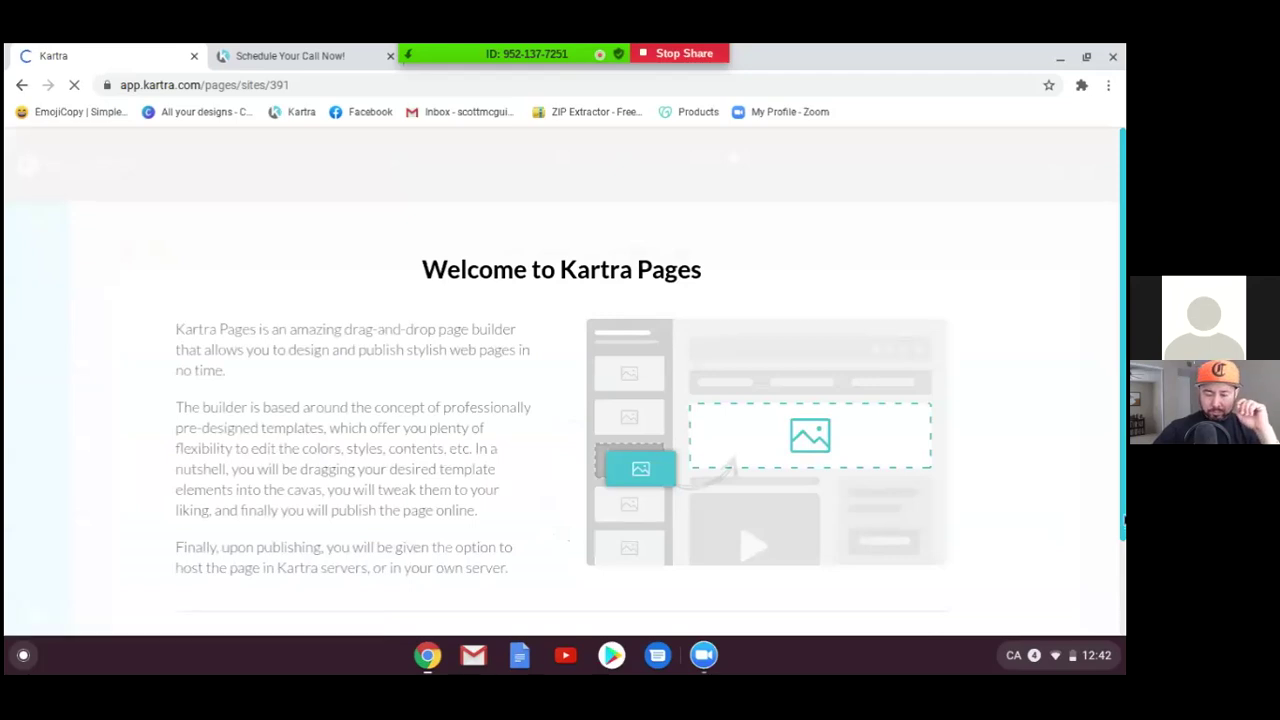
Step: Go through the whole Kartra Pages welcome tutorial until the cloned page is open in the page editor
{"action": "scroll", "coordinate": [1085, 557], "scroll_direction": "down", "scroll_amount": 1}
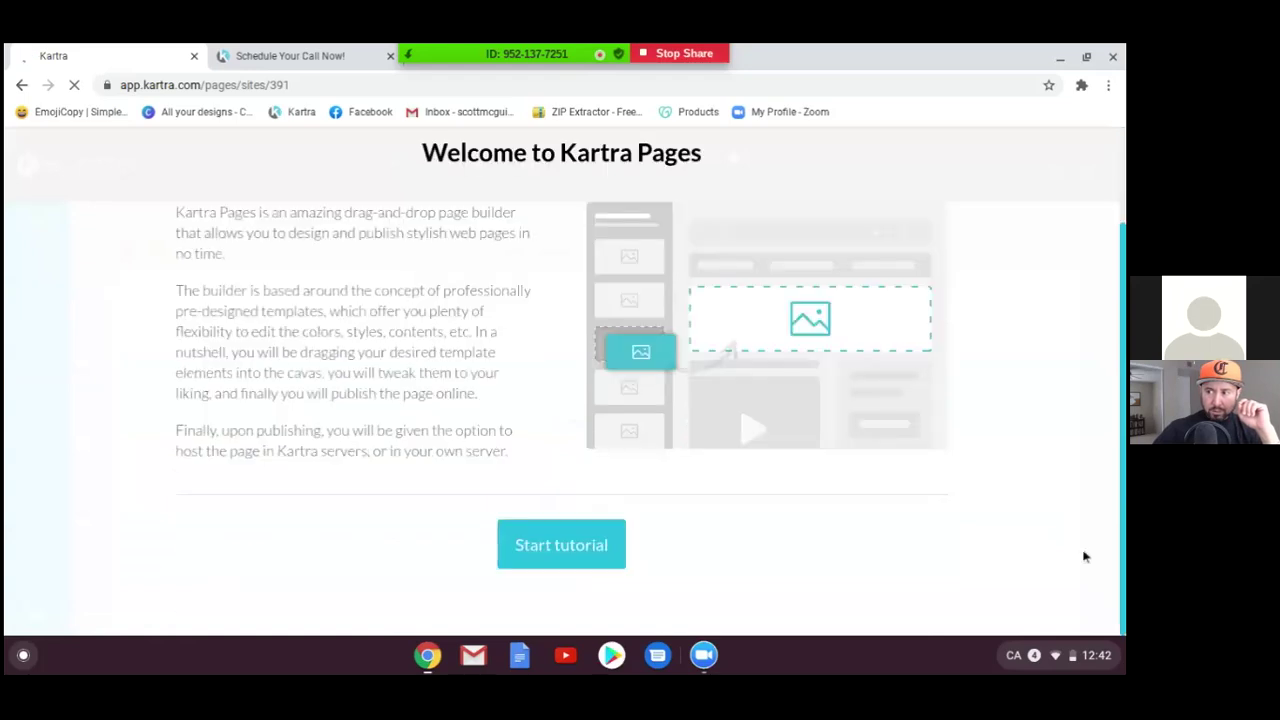
{"action": "left_click", "coordinate": [561, 546]}
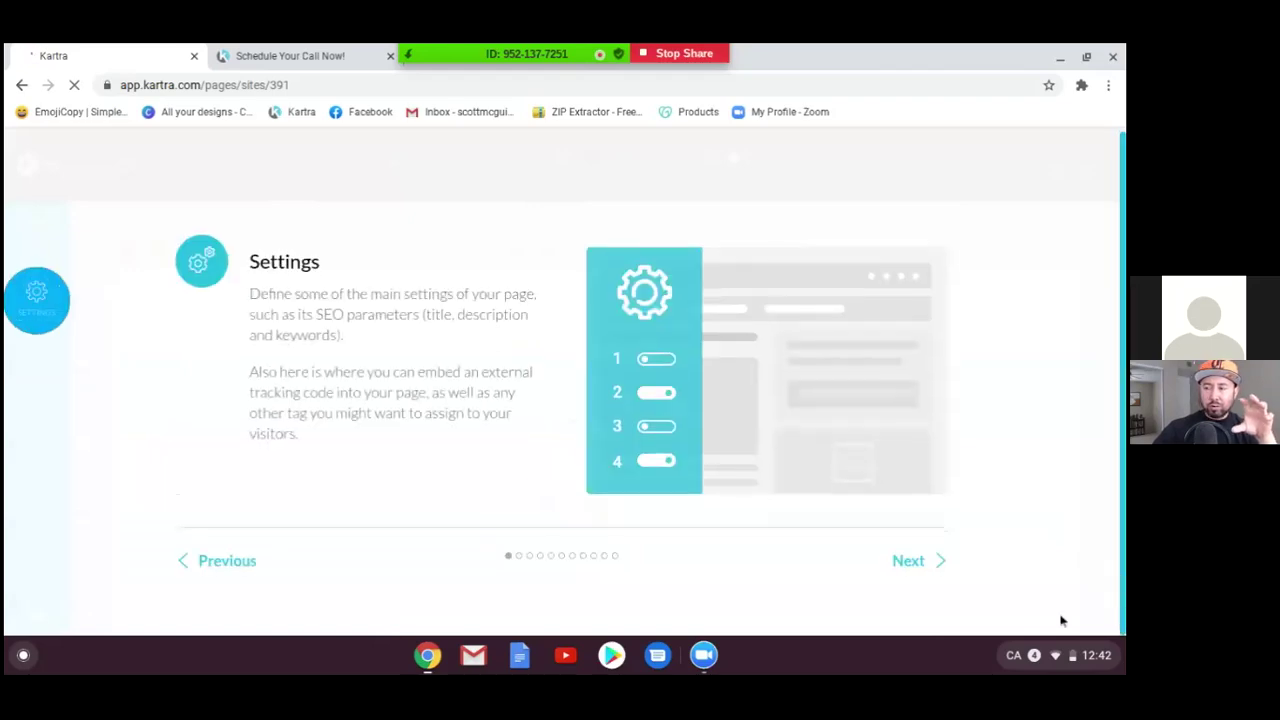
{"action": "left_click", "coordinate": [920, 565]}
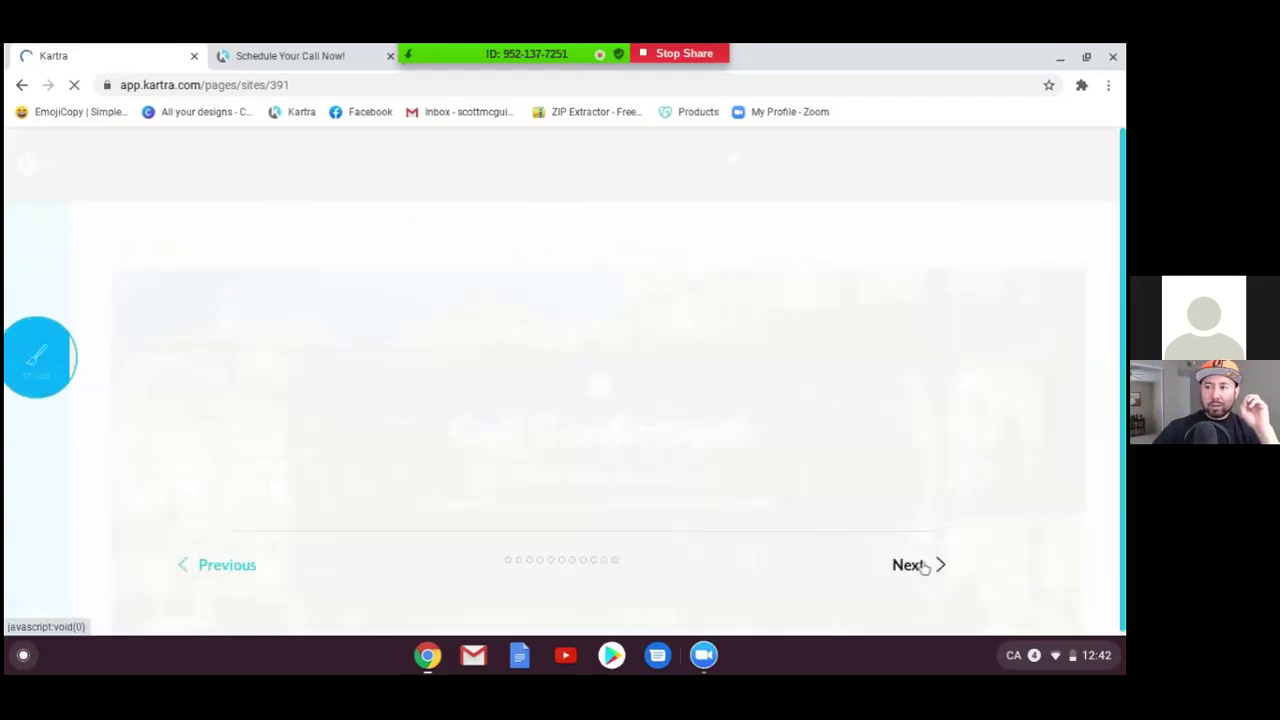
{"action": "left_click", "coordinate": [916, 566]}
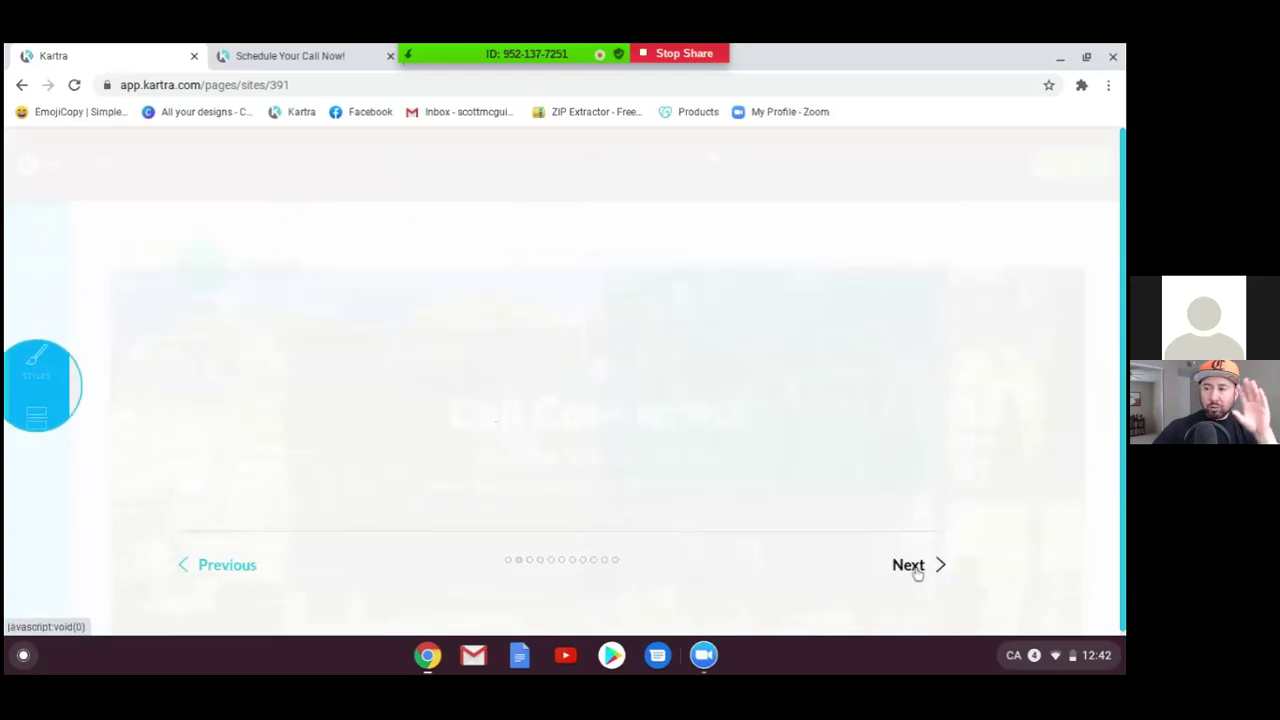
{"action": "scroll", "coordinate": [910, 578], "scroll_direction": "down", "scroll_amount": 2}
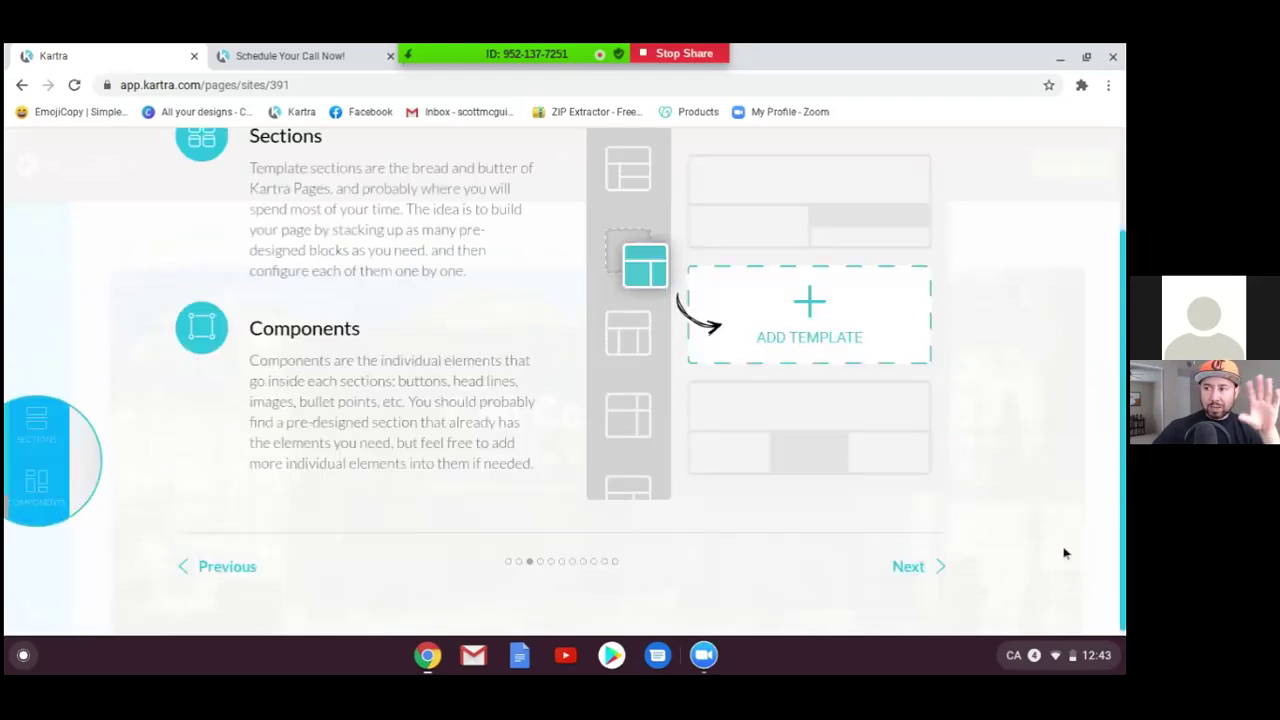
{"action": "left_click", "coordinate": [909, 567]}
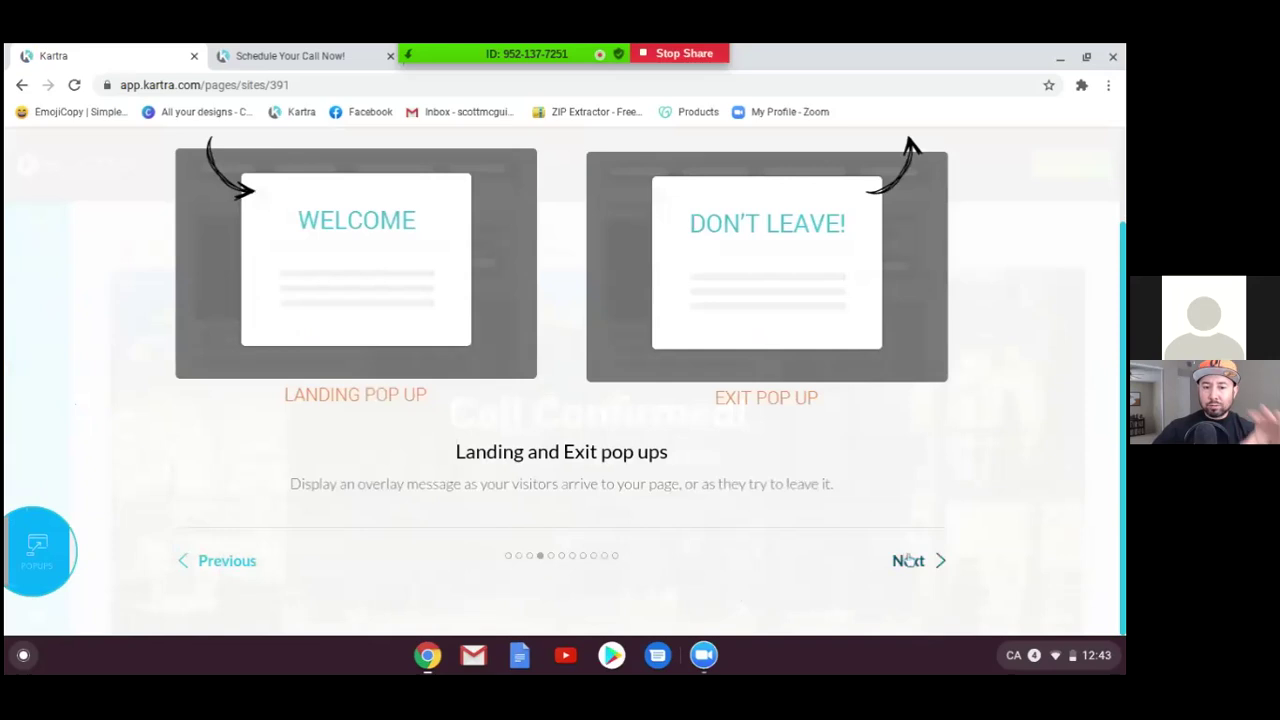
{"action": "left_click", "coordinate": [905, 563]}
{"action": "left_click", "coordinate": [908, 560]}
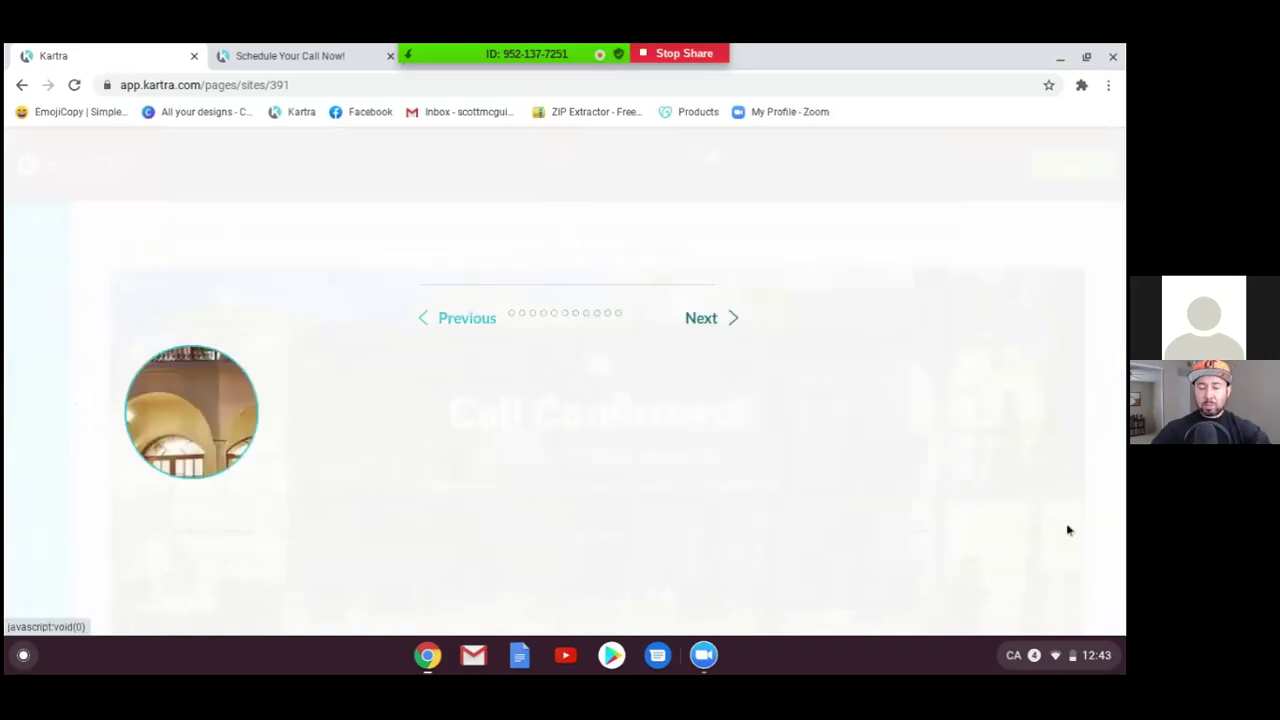
{"action": "scroll", "coordinate": [1000, 545], "scroll_direction": "down", "scroll_amount": 1}
{"action": "left_click", "coordinate": [912, 562]}
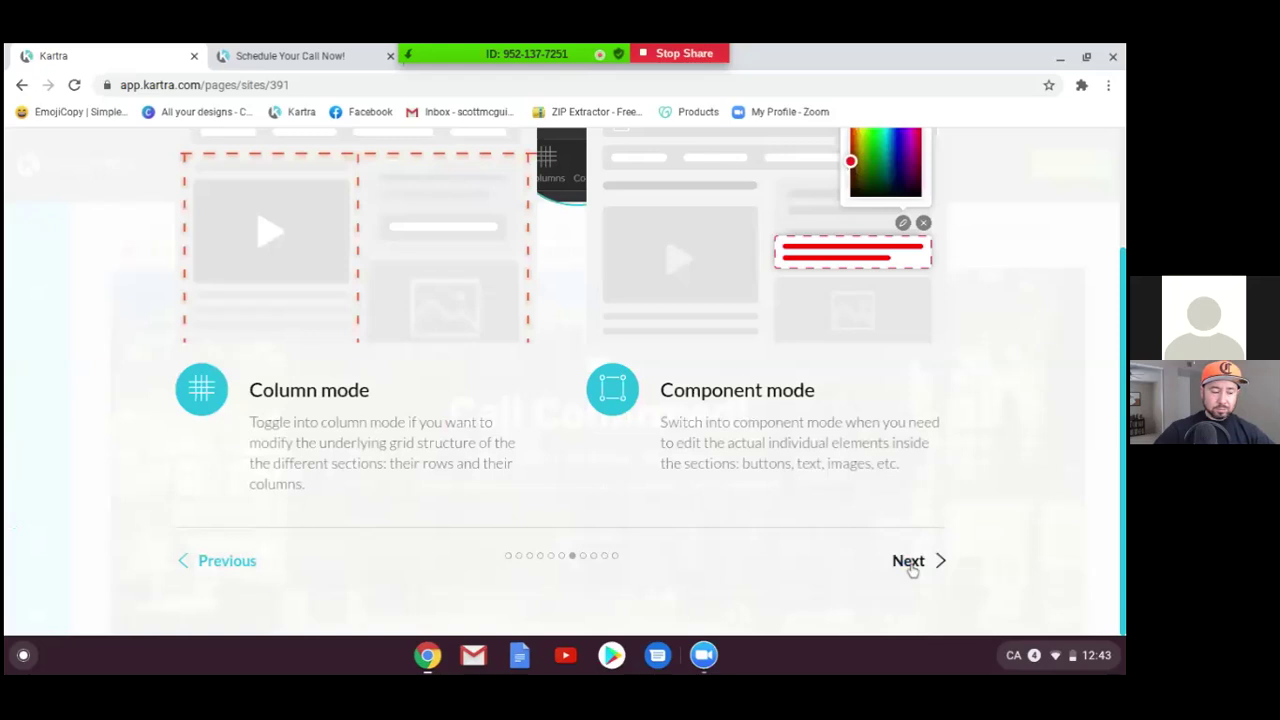
{"action": "left_click", "coordinate": [911, 566]}
{"action": "left_click", "coordinate": [944, 548]}
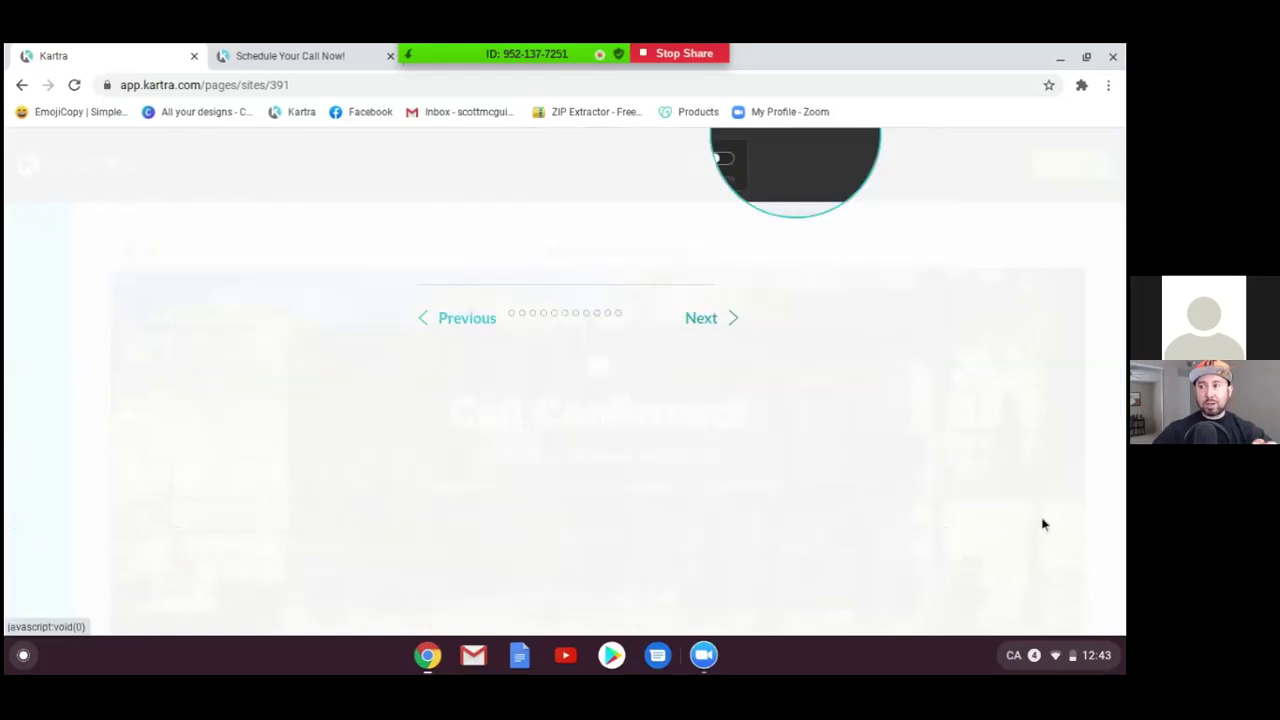
{"action": "scroll", "coordinate": [1043, 524], "scroll_direction": "down", "scroll_amount": 3}
{"action": "left_click", "coordinate": [909, 565]}
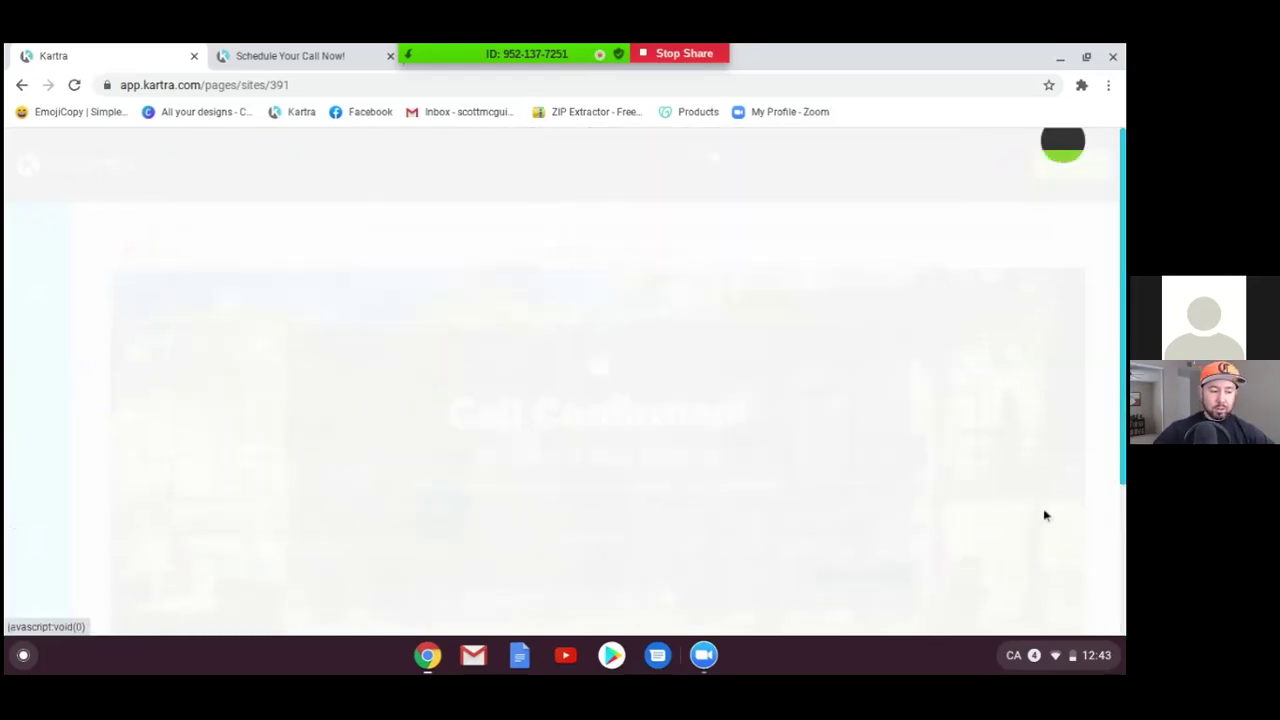
{"action": "scroll", "coordinate": [911, 577], "scroll_direction": "down", "scroll_amount": 2}
{"action": "left_click", "coordinate": [908, 563]}
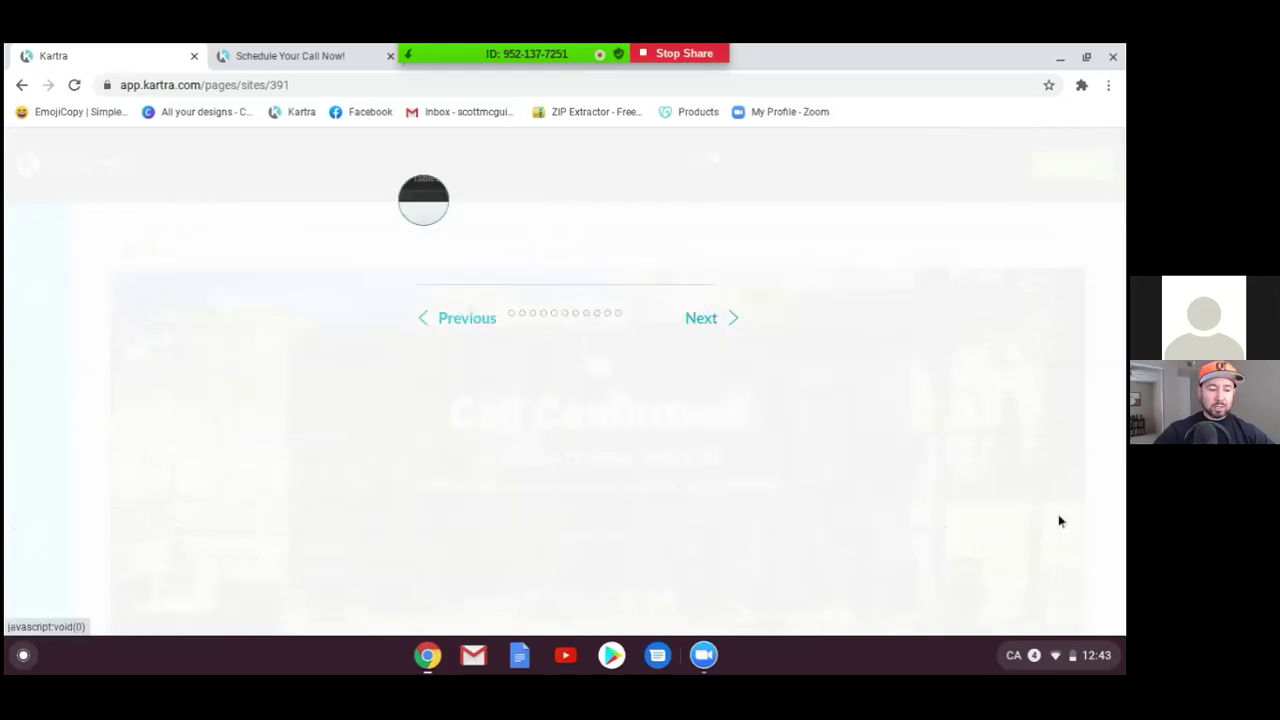
{"action": "scroll", "coordinate": [1040, 525], "scroll_direction": "down", "scroll_amount": 3}
{"action": "left_click", "coordinate": [908, 561]}
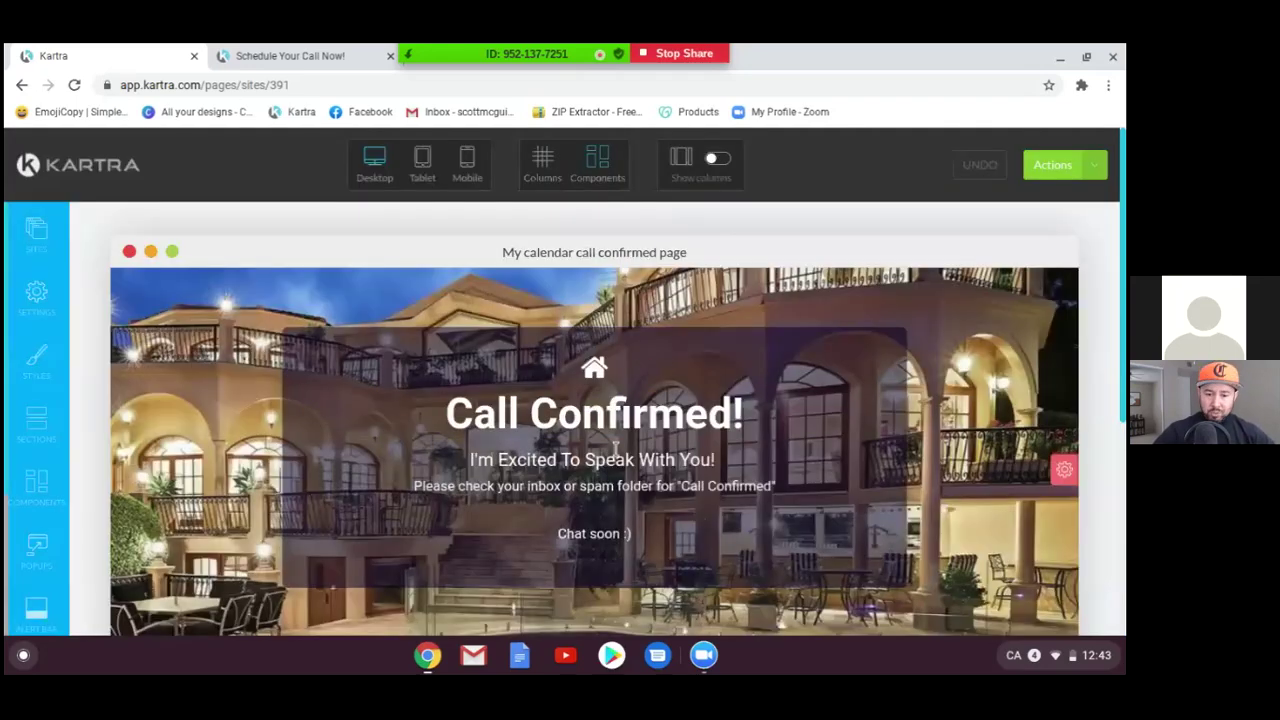
Step: Review the cloned page and its SEO parameters, keep "Call Confirmed" as the page title, and apply the parameters
{"action": "scroll", "coordinate": [445, 432], "scroll_direction": "down", "scroll_amount": 2}
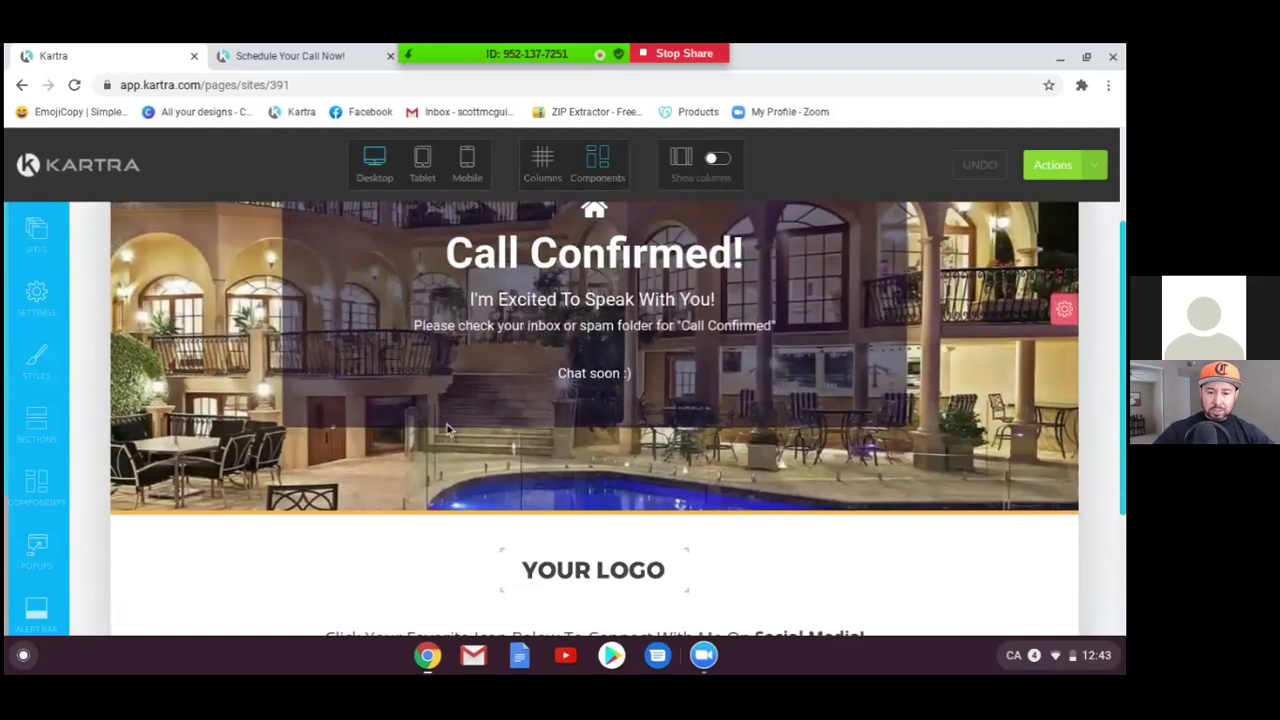
{"action": "scroll", "coordinate": [446, 430], "scroll_direction": "up", "scroll_amount": 1}
{"action": "scroll", "coordinate": [447, 430], "scroll_direction": "up", "scroll_amount": 1}
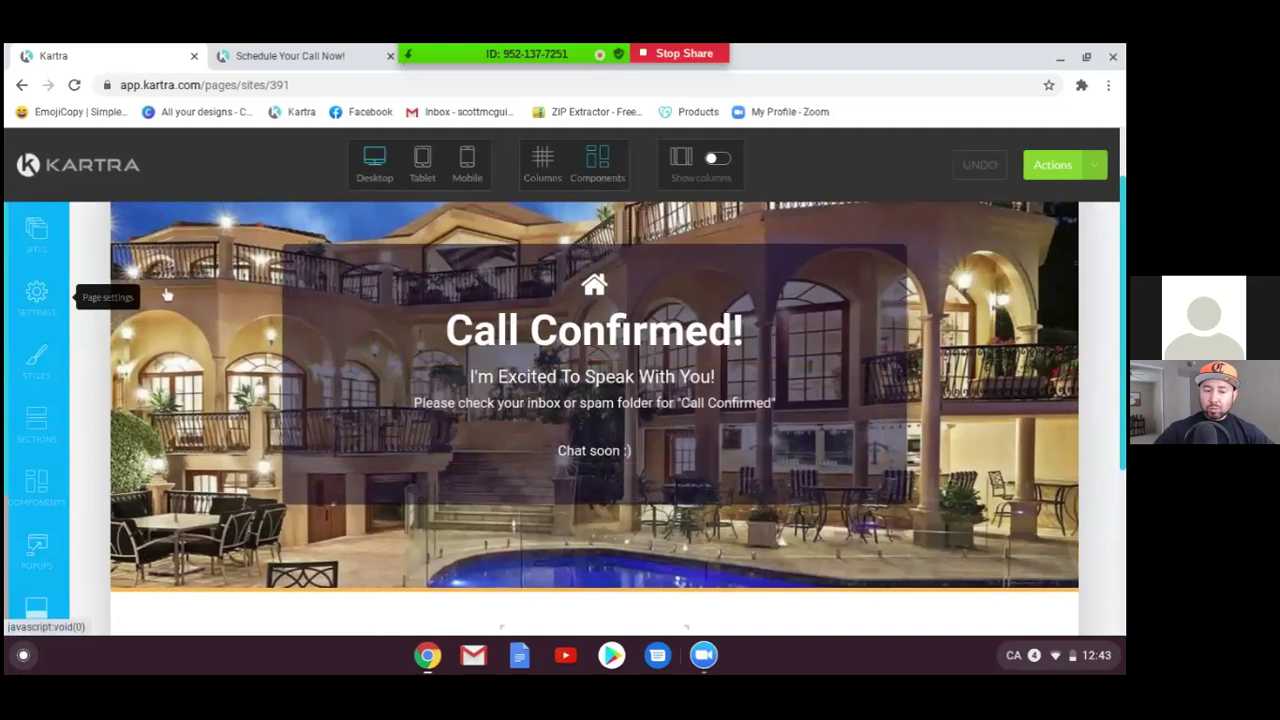
{"action": "left_click", "coordinate": [37, 294]}
{"action": "left_click", "coordinate": [346, 294]}
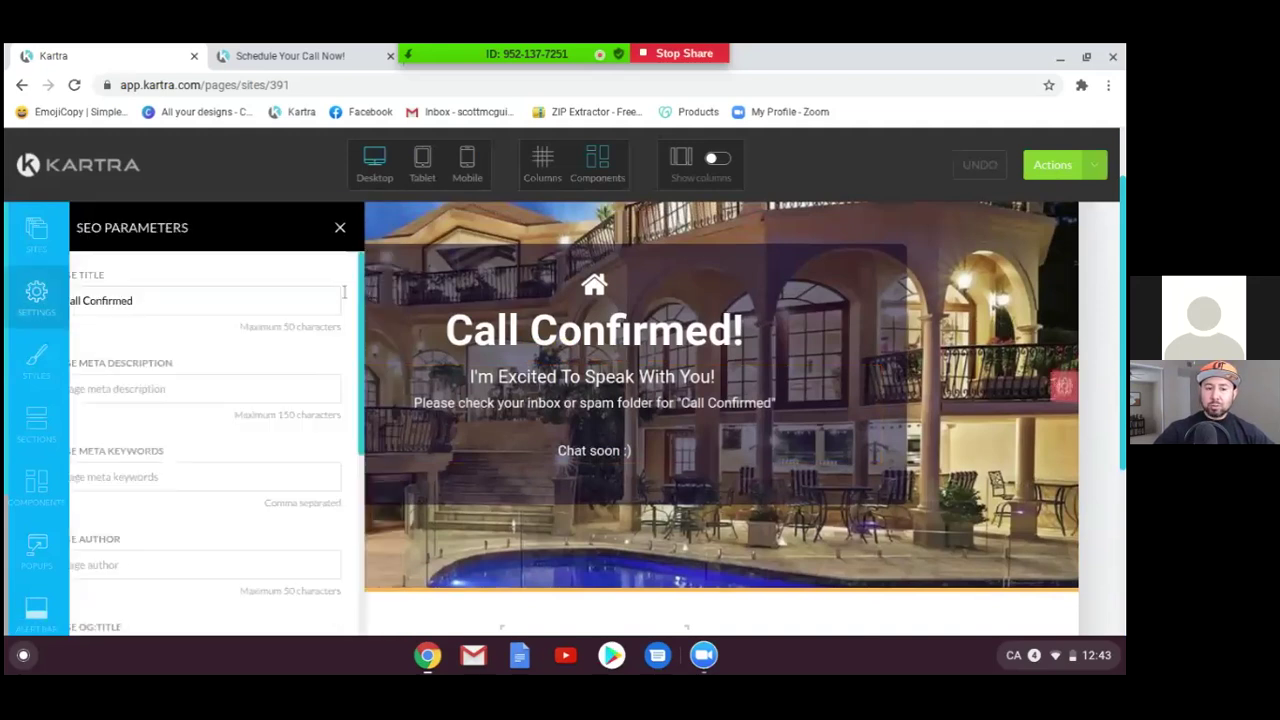
{"action": "left_click", "coordinate": [186, 303]}
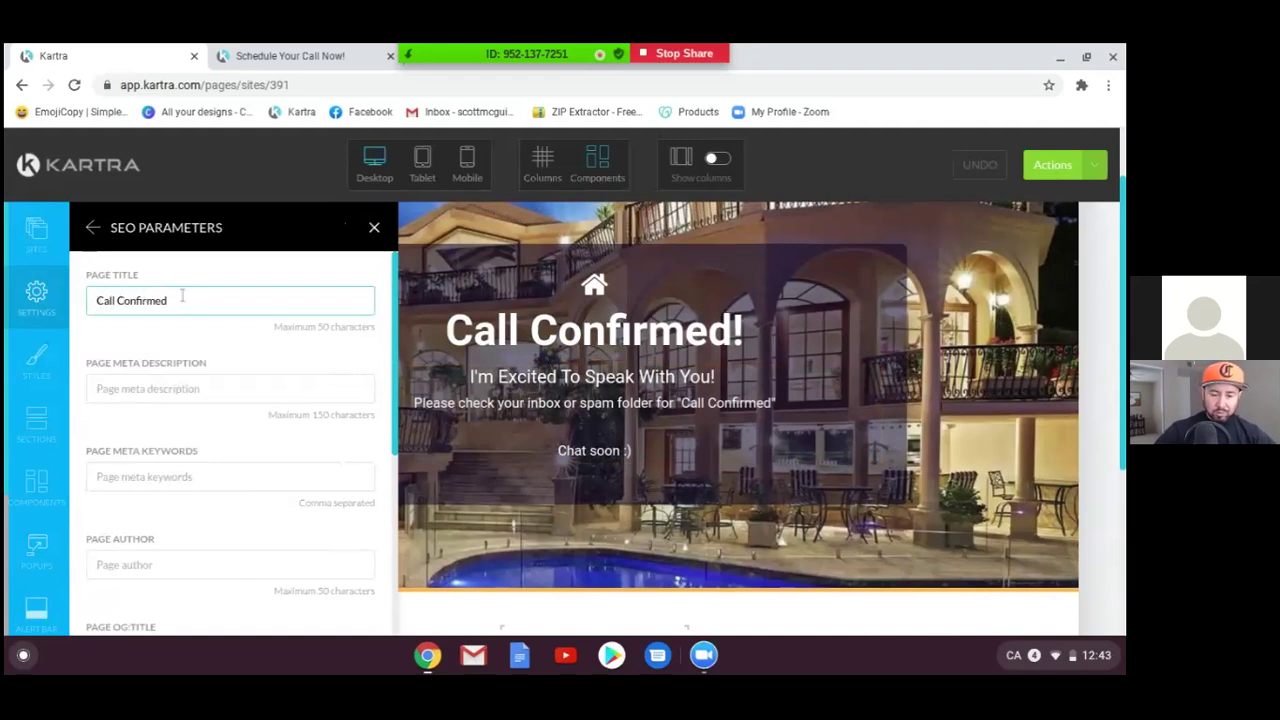
{"action": "scroll", "coordinate": [190, 430], "scroll_direction": "down", "scroll_amount": 3}
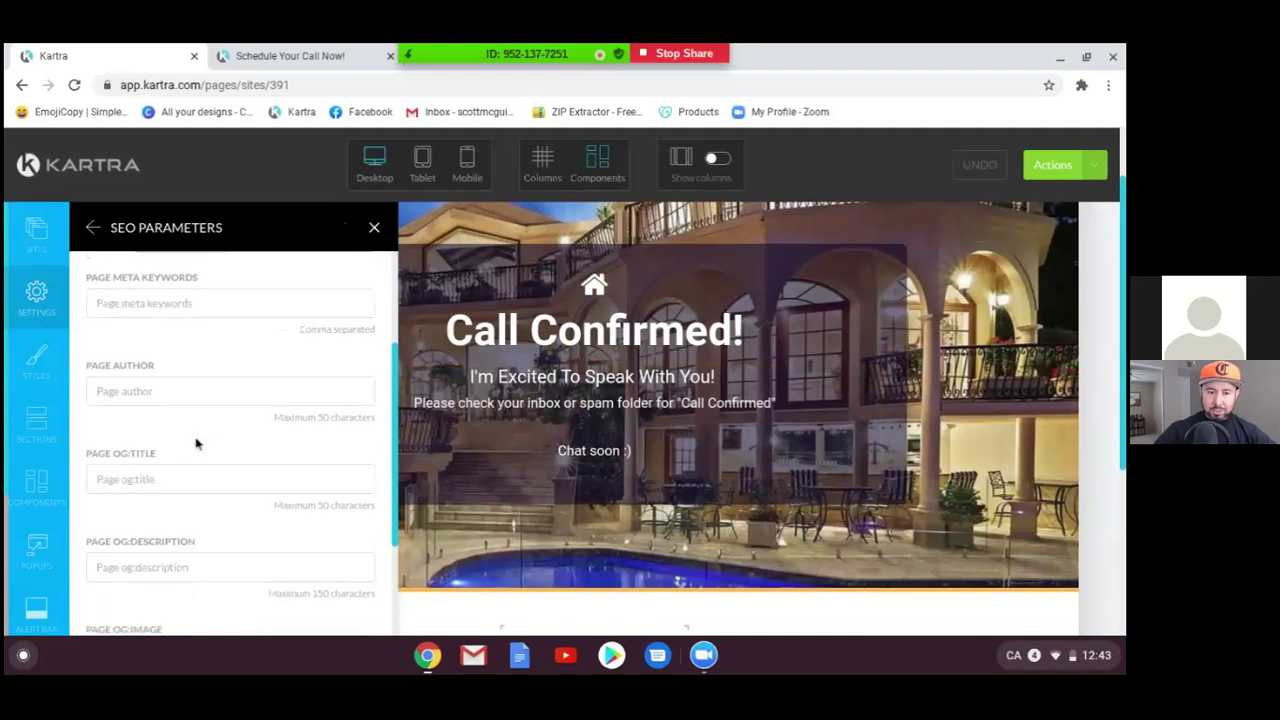
{"action": "scroll", "coordinate": [194, 441], "scroll_direction": "up", "scroll_amount": 2}
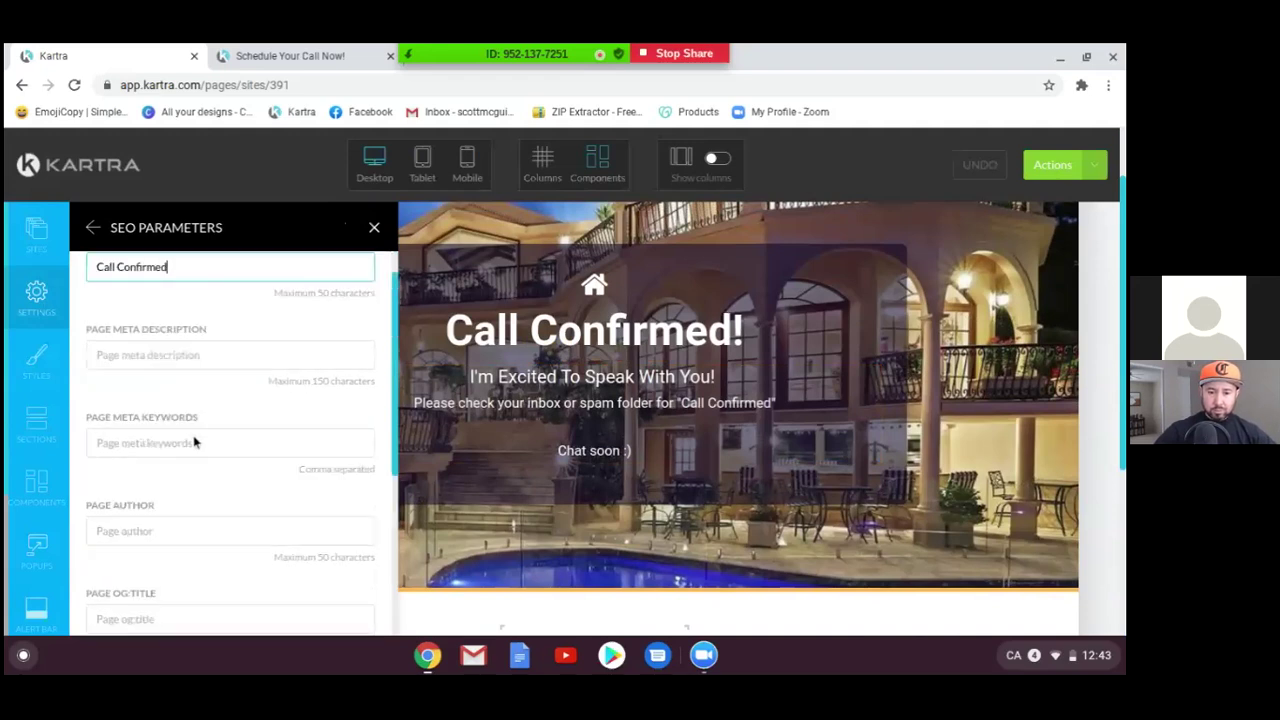
{"action": "scroll", "coordinate": [194, 441], "scroll_direction": "down", "scroll_amount": 4}
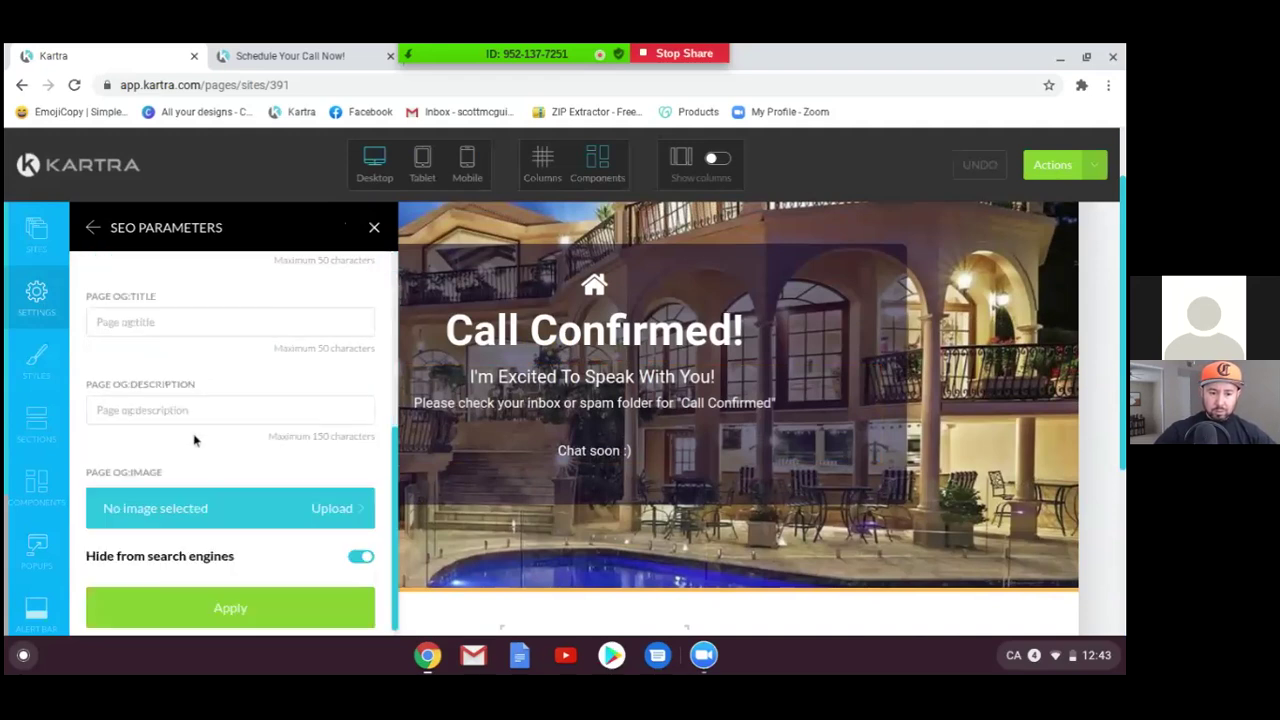
{"action": "left_click", "coordinate": [279, 608]}
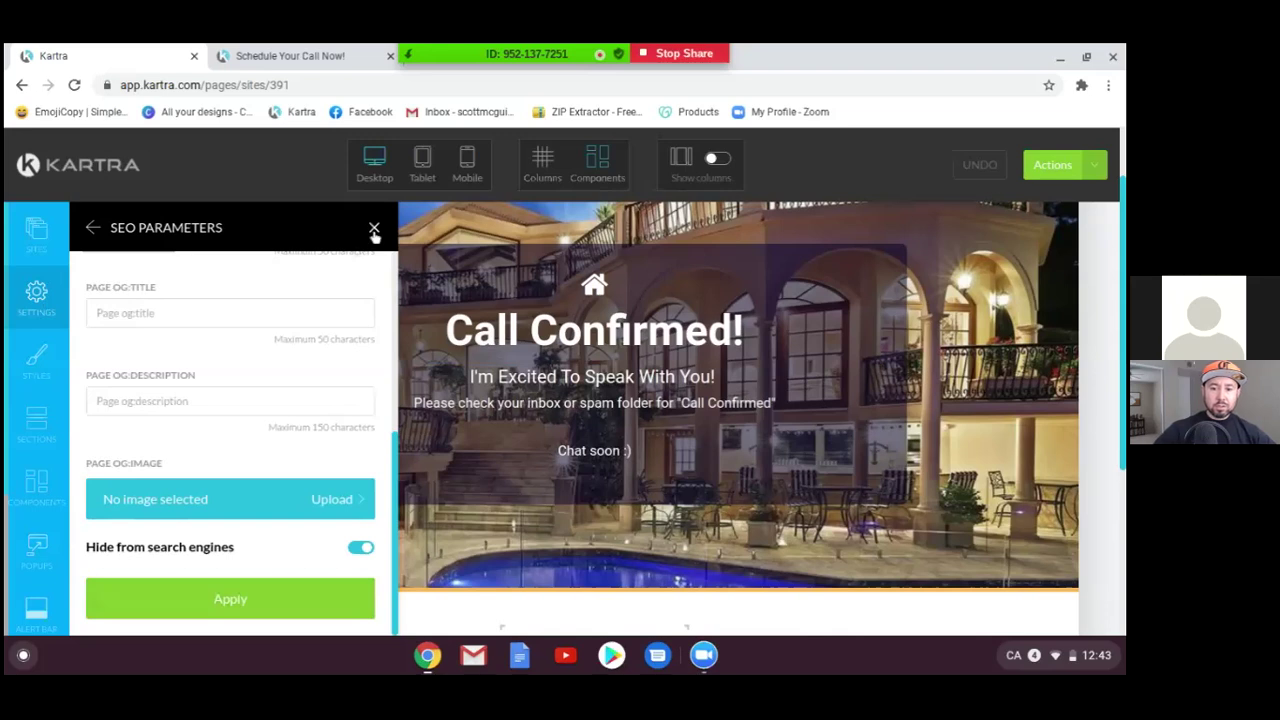
{"action": "left_click", "coordinate": [248, 617]}
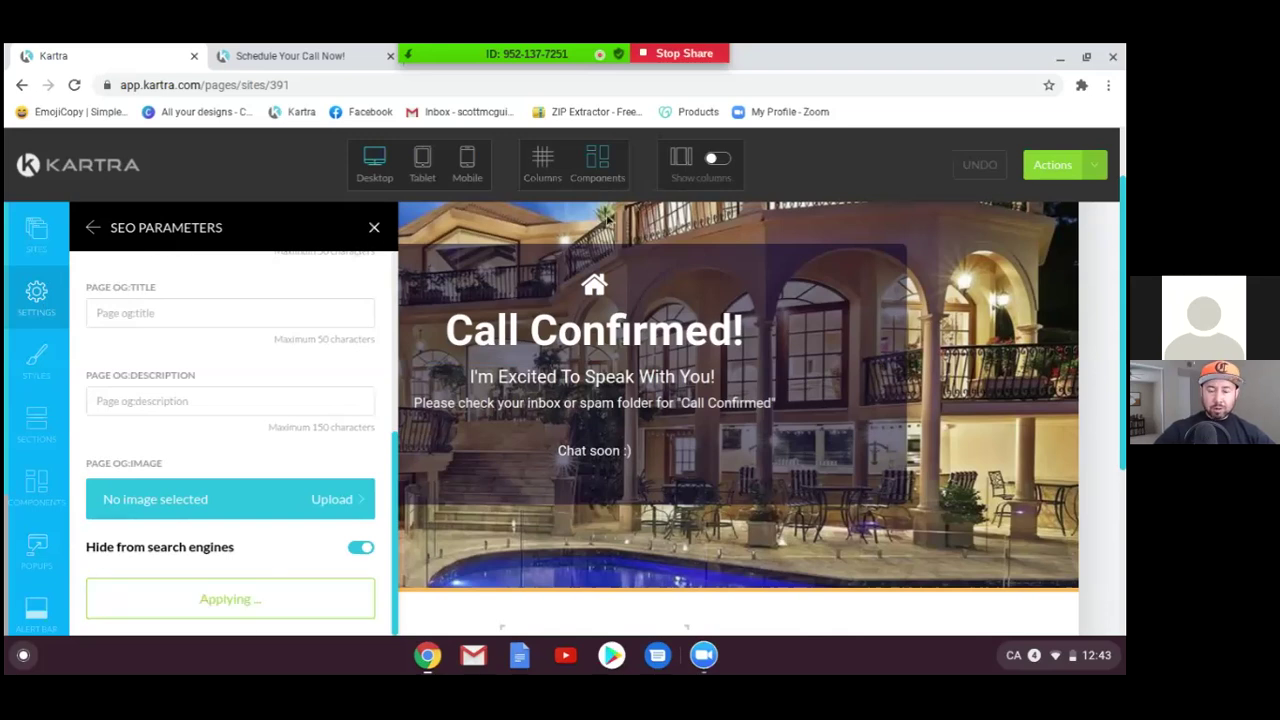
Step: Save the page's progress and dismiss the save dialog
{"action": "left_click", "coordinate": [1098, 168]}
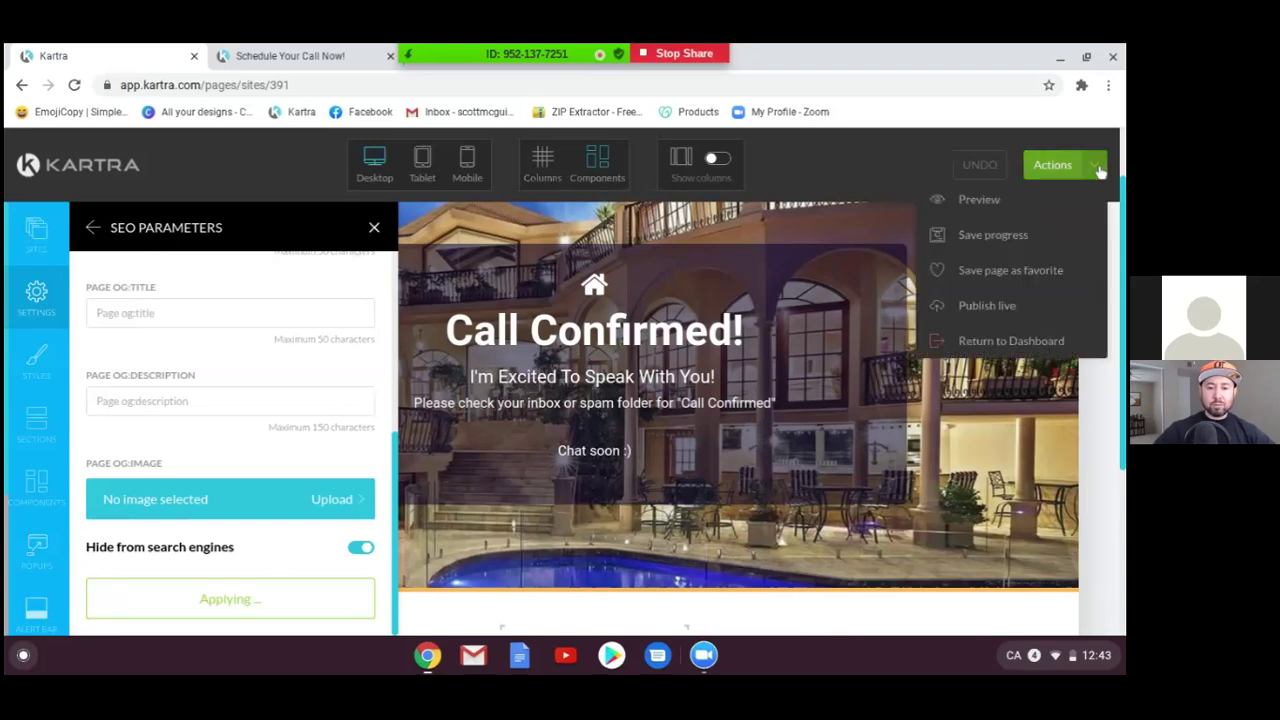
{"action": "left_click", "coordinate": [990, 237]}
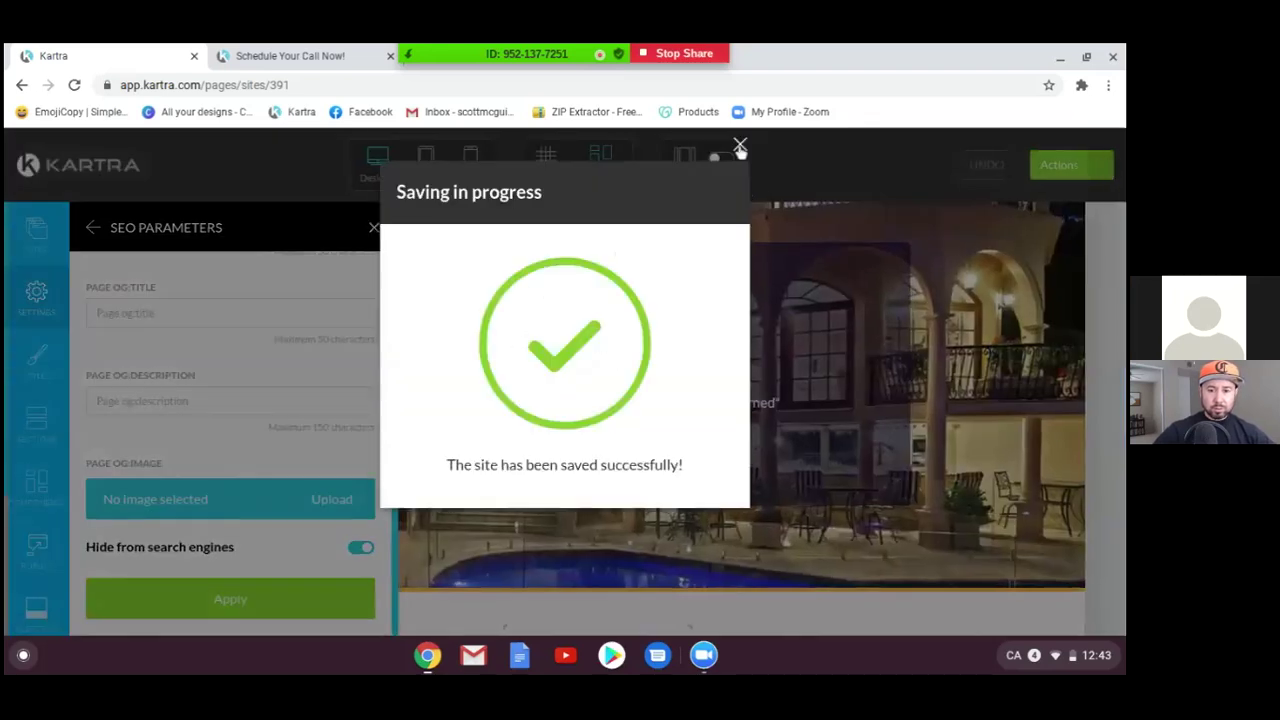
{"action": "left_click", "coordinate": [741, 144]}
Step: Publish the page live with a direct page link and clear the link's custom name for editing
{"action": "left_click", "coordinate": [1096, 168]}
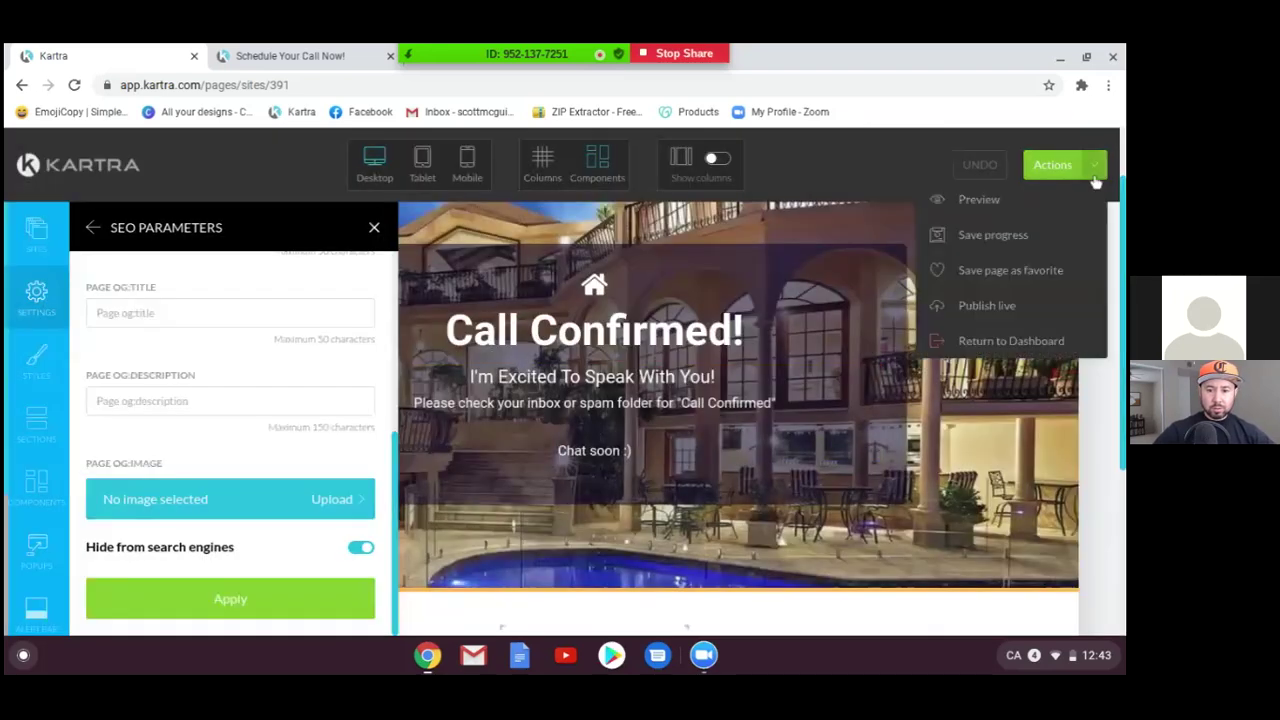
{"action": "left_click", "coordinate": [987, 306]}
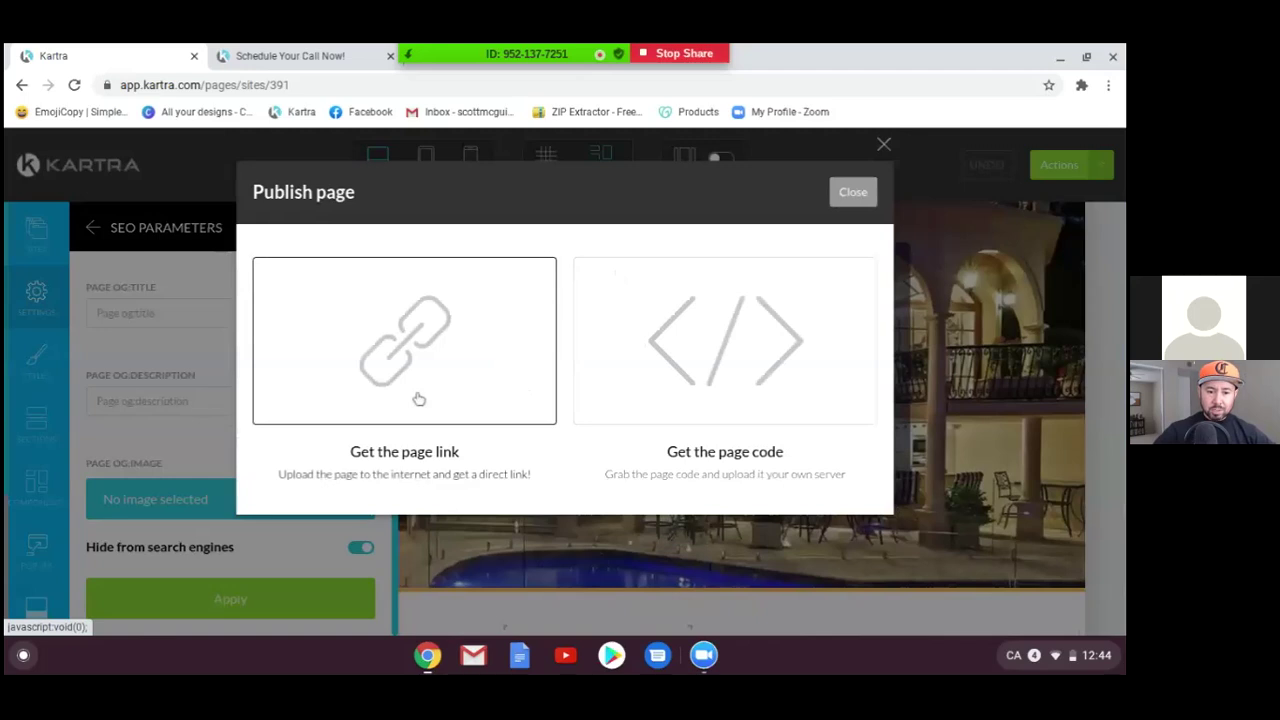
{"action": "left_click", "coordinate": [423, 393]}
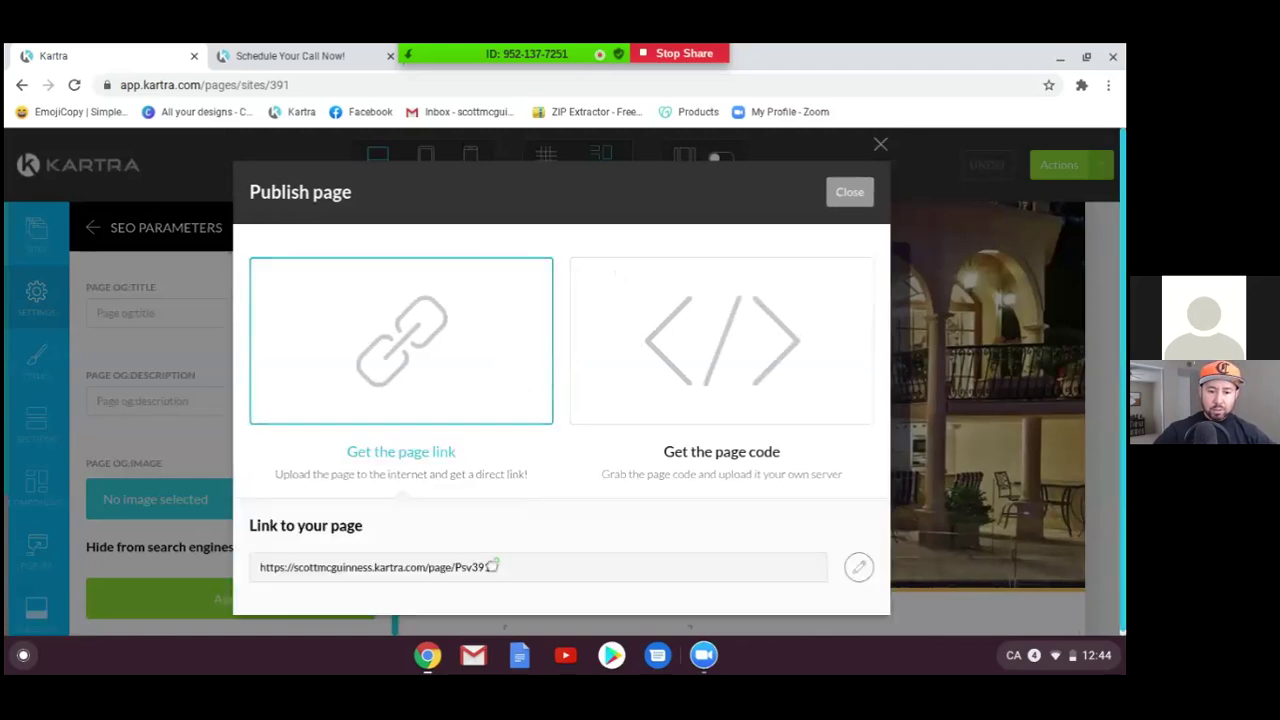
{"action": "left_click", "coordinate": [858, 567]}
{"action": "left_click", "coordinate": [654, 566]}
{"action": "key", "text": "BackSpace"}
{"action": "key", "text": "BackSpace"}
{"action": "key", "text": "BackSpace"}
{"action": "key", "text": "BackSpace"}
{"action": "key", "text": "BackSpace"}
{"action": "key", "text": "BackSpace"}
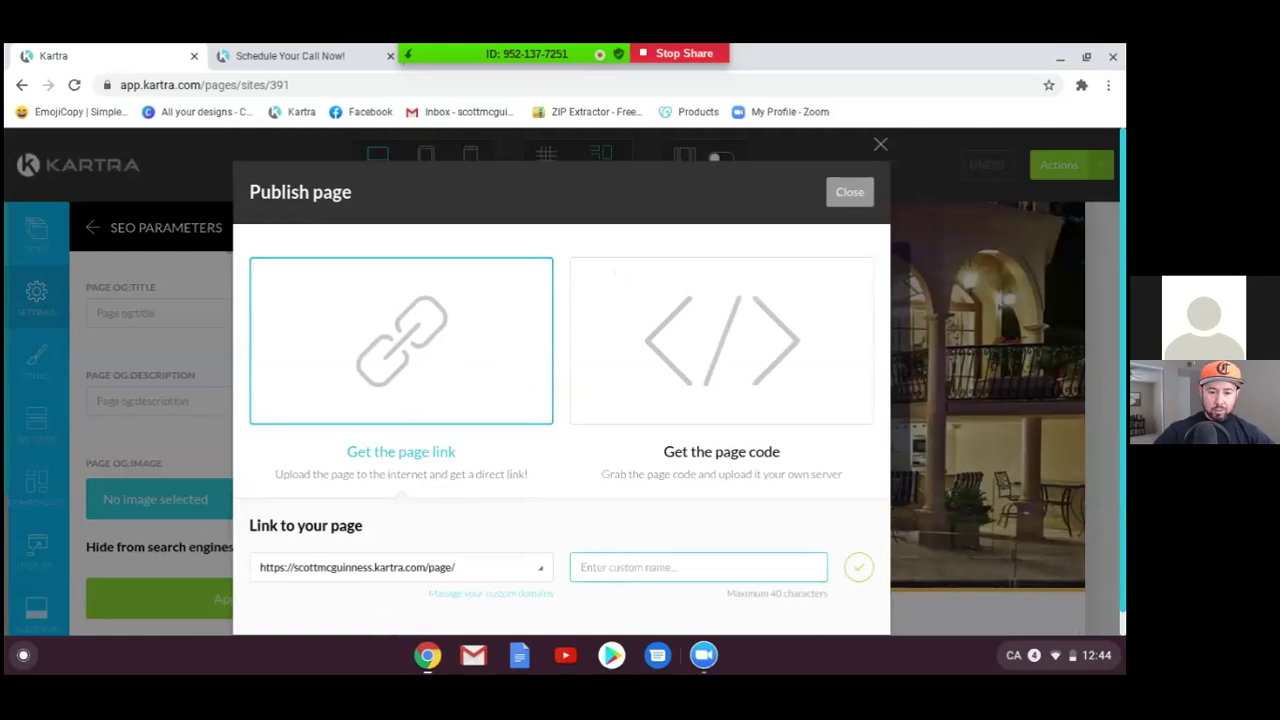
{"action": "key", "text": "ctrl+t"}
{"action": "type", "text": "ha"}
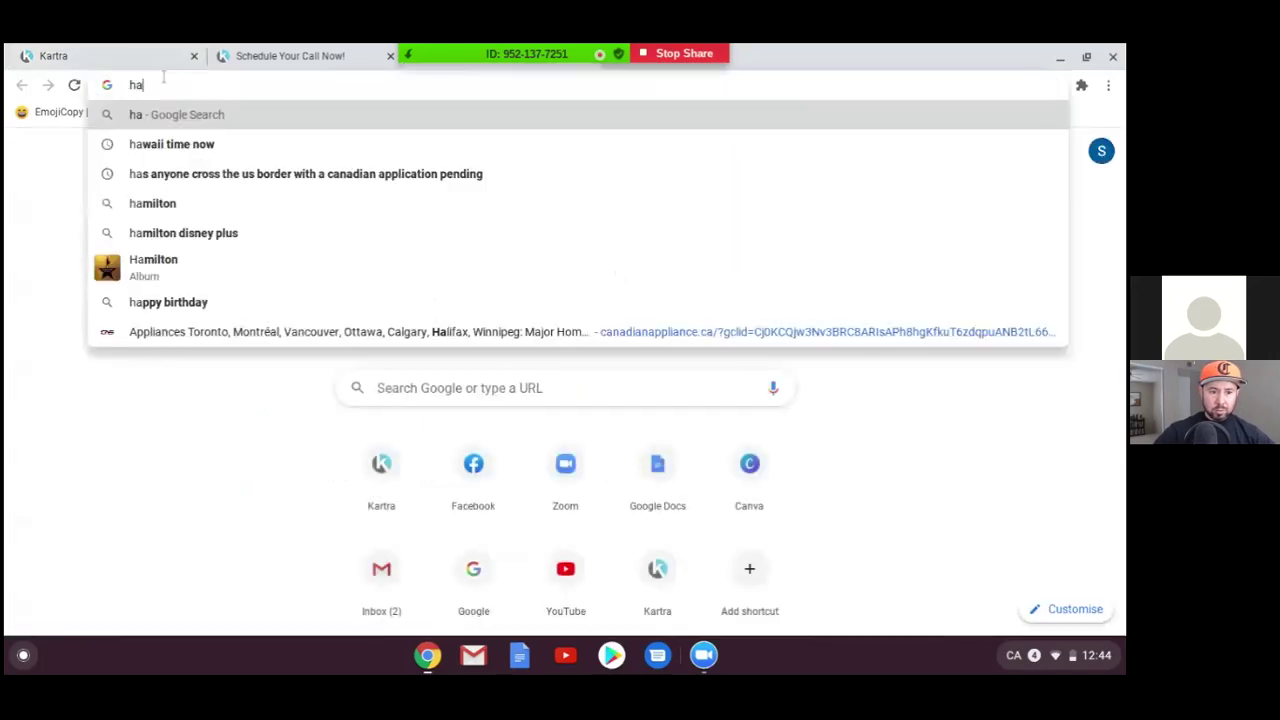
{"action": "left_click", "coordinate": [130, 62]}
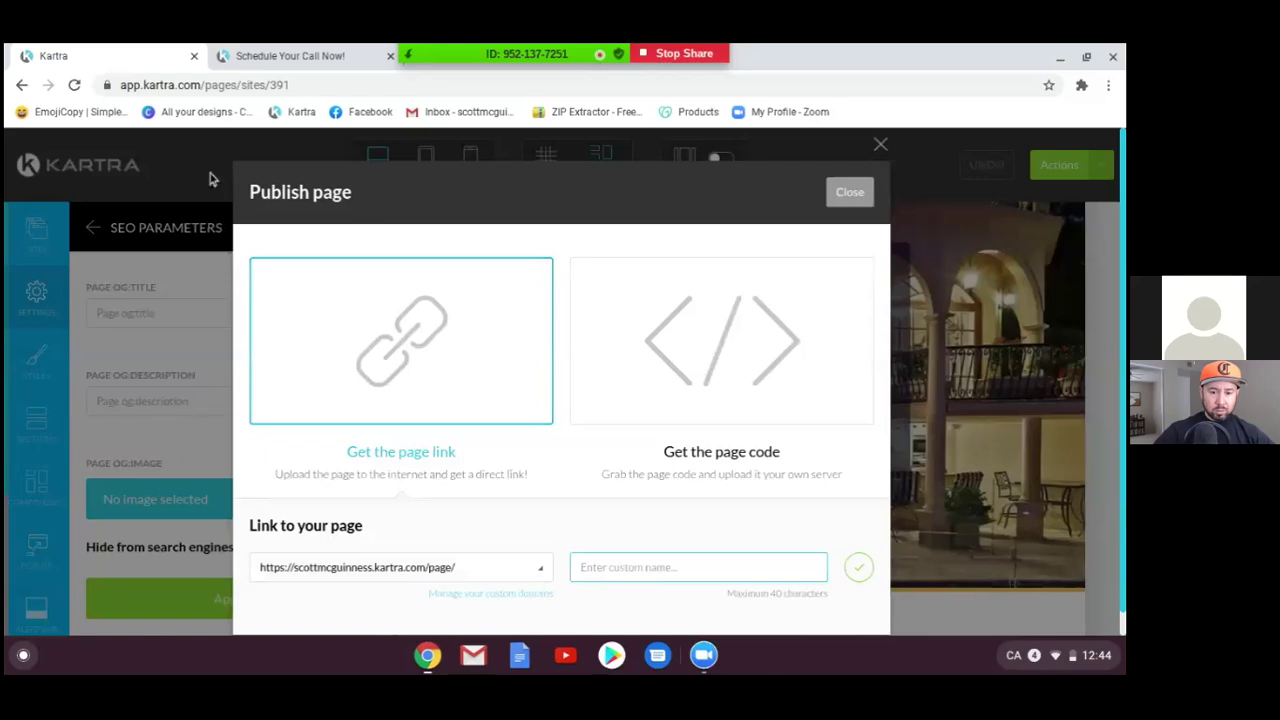
Step: Set the page link's custom name to "ThankYouForScheduling", save it, and close the publish dialog
{"action": "type", "text": "ThankYouForScheduling"}
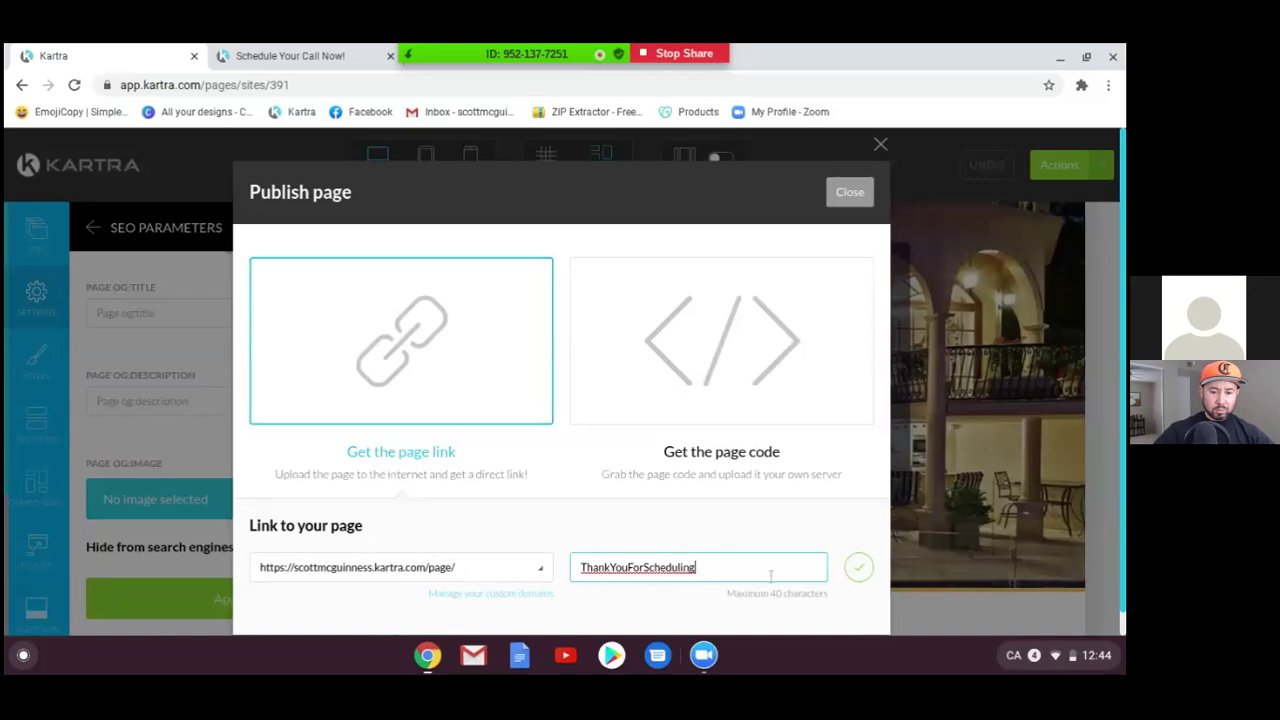
{"action": "left_click", "coordinate": [856, 568]}
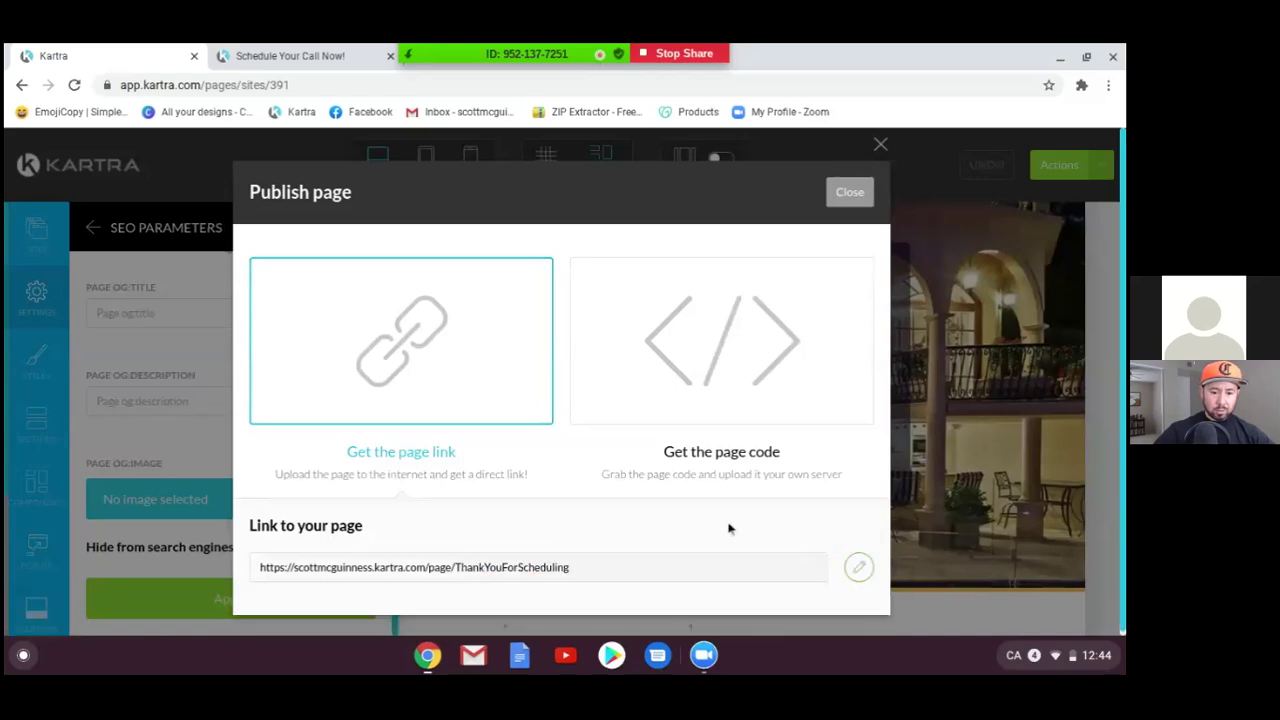
{"action": "left_click", "coordinate": [849, 193]}
Step: Exit the page editor and return to the dashboard
{"action": "left_click", "coordinate": [1055, 165]}
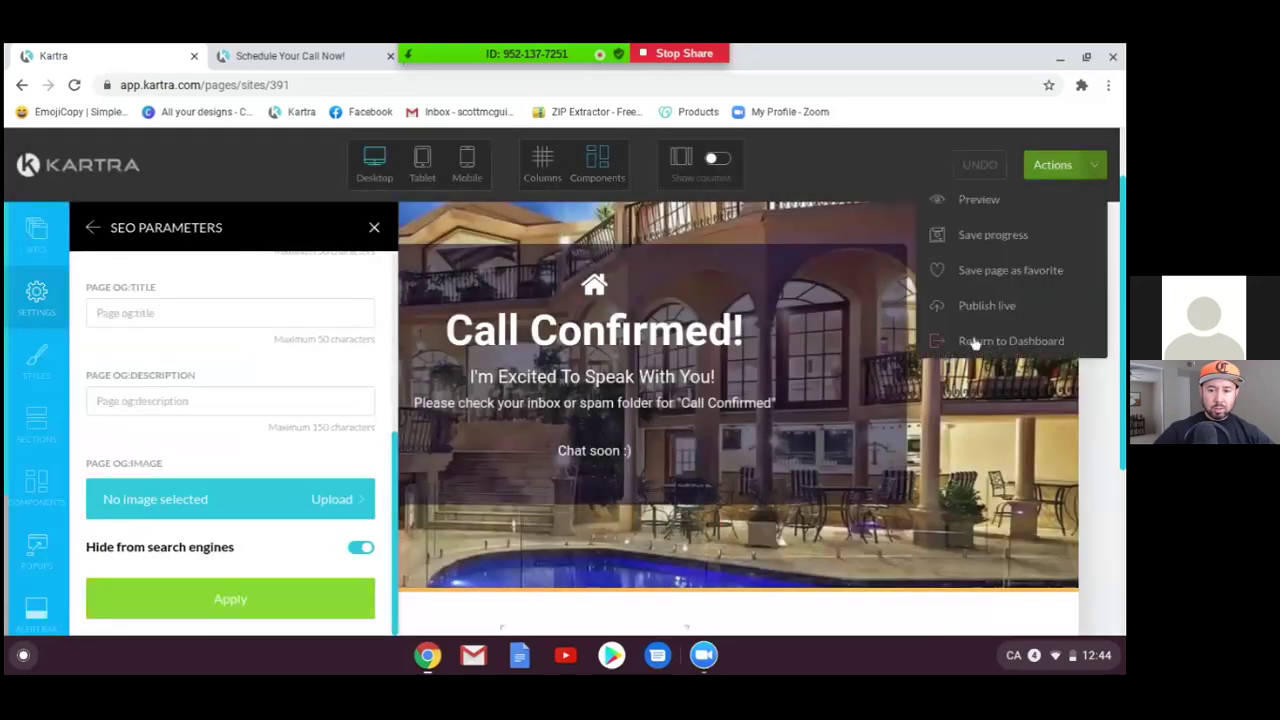
{"action": "left_click", "coordinate": [975, 342]}
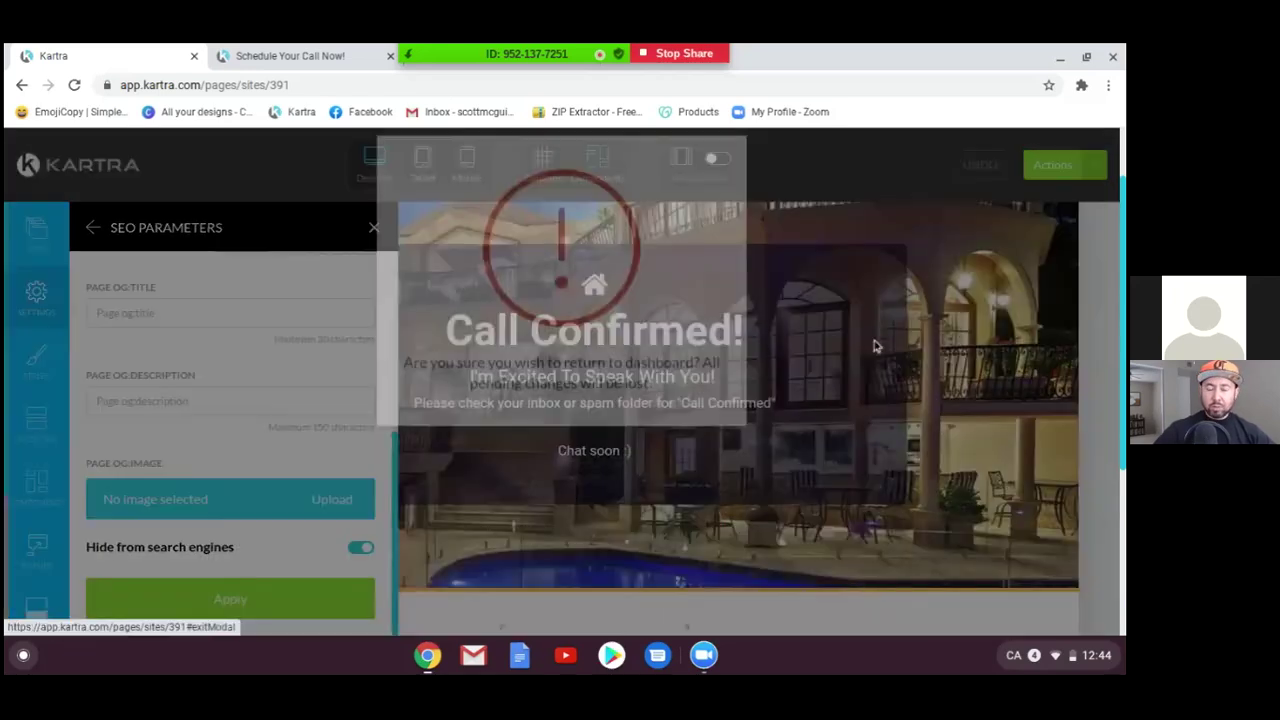
{"action": "left_click", "coordinate": [714, 194]}
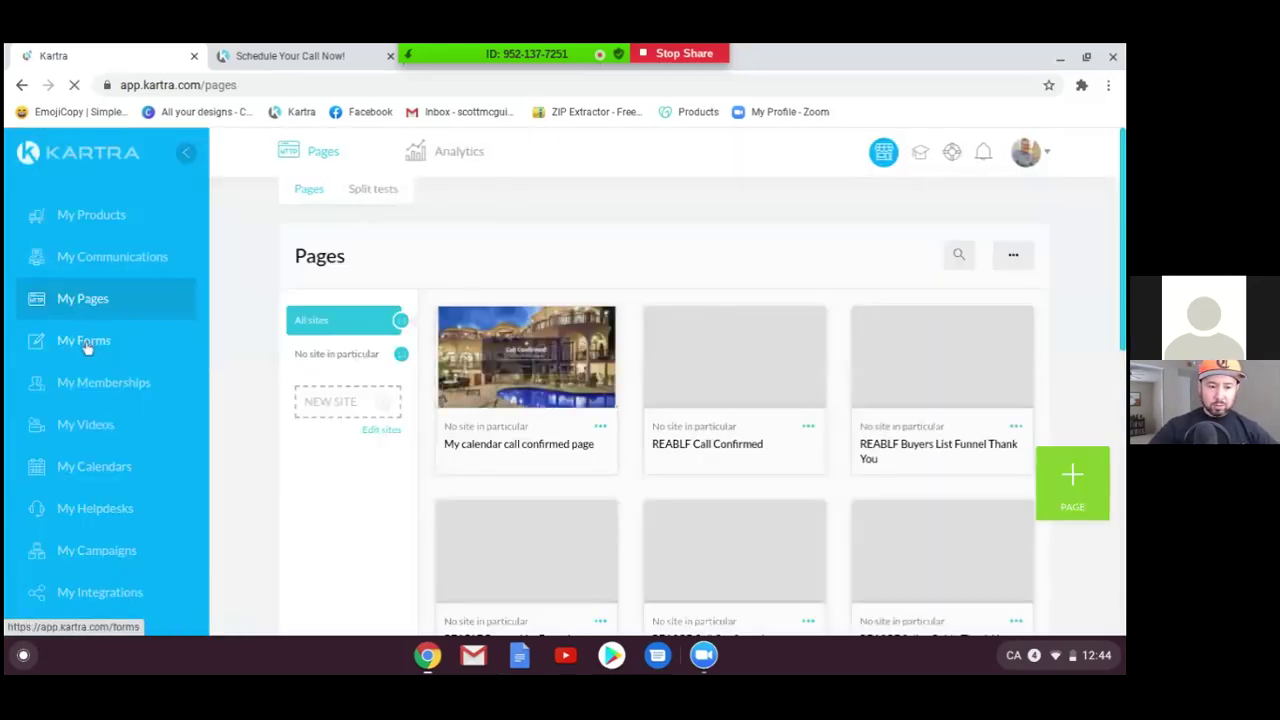
Step: Open the My Calendar form for editing and save its form fields to move on to the confirmation settings
{"action": "left_click", "coordinate": [86, 343]}
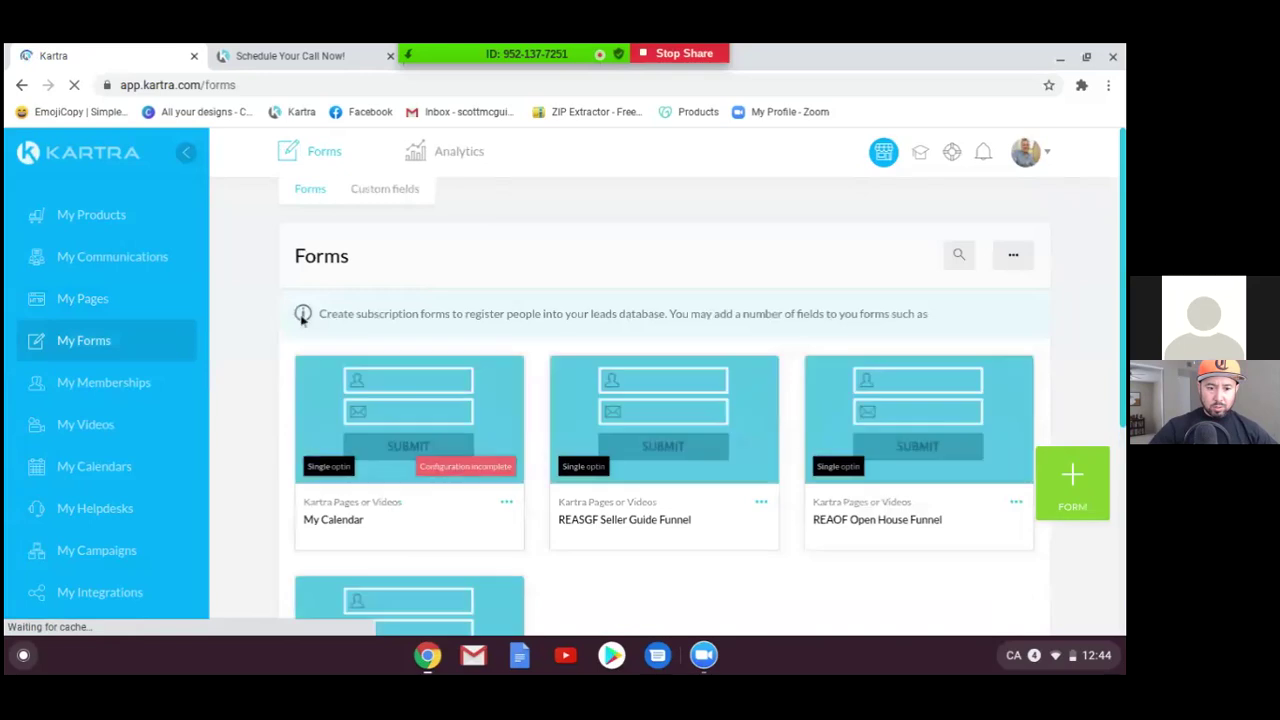
{"action": "scroll", "coordinate": [512, 449], "scroll_direction": "down", "scroll_amount": 1}
{"action": "left_click", "coordinate": [509, 447]}
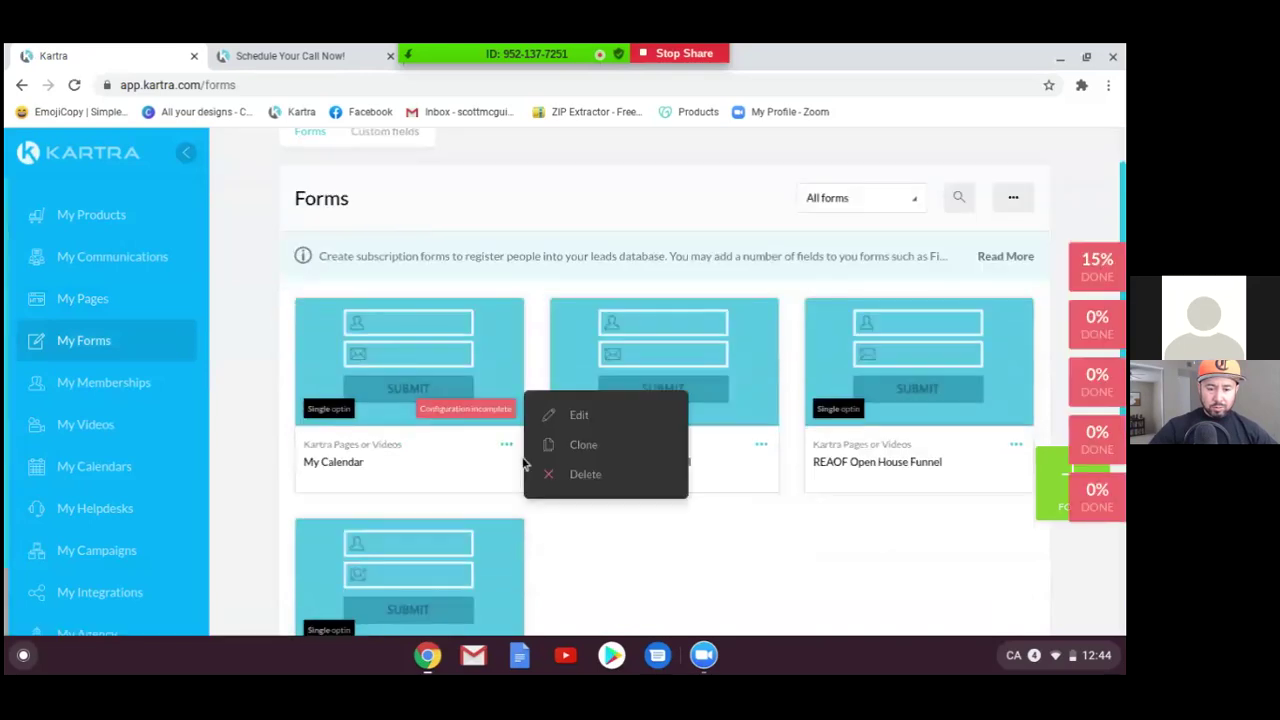
{"action": "left_click", "coordinate": [576, 418]}
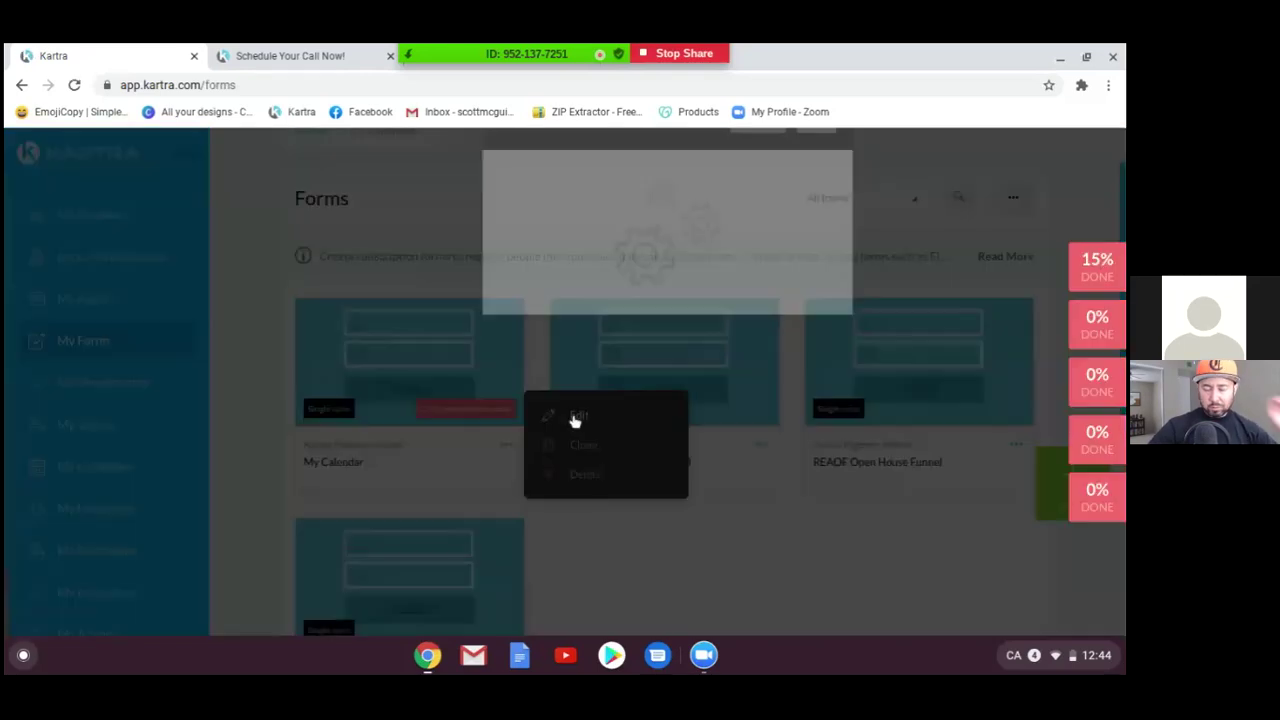
{"action": "left_click", "coordinate": [815, 196]}
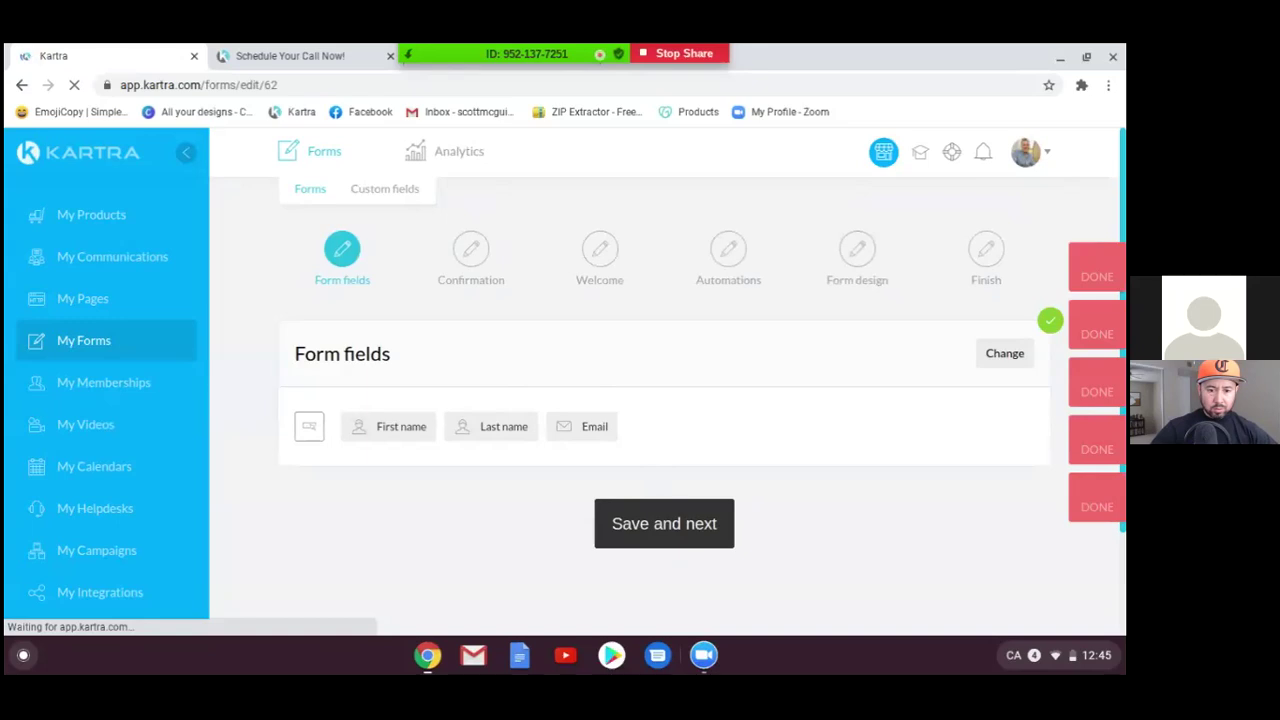
{"action": "left_click", "coordinate": [614, 527]}
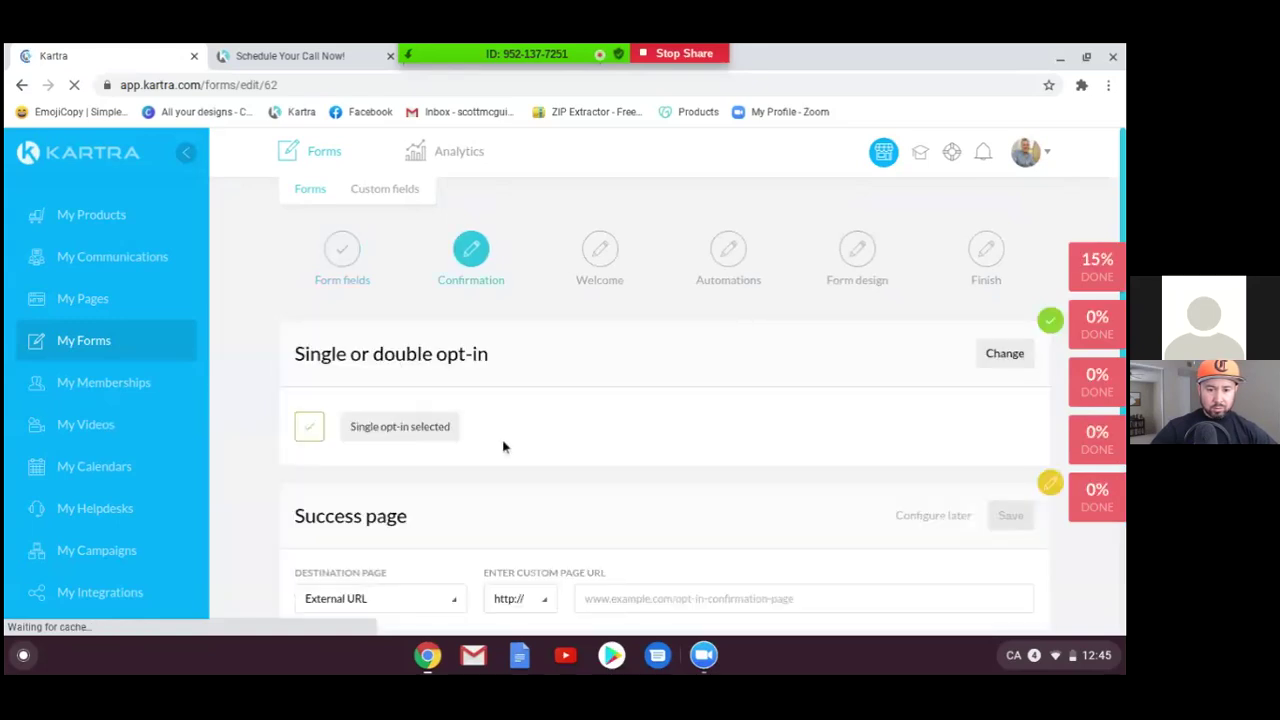
Step: Set the success page to Kartra page "My calendar call confirmed page" under "No site in particular", save it, and continue to the welcome settings
{"action": "scroll", "coordinate": [548, 463], "scroll_direction": "down", "scroll_amount": 2}
{"action": "scroll", "coordinate": [547, 463], "scroll_direction": "down", "scroll_amount": 2}
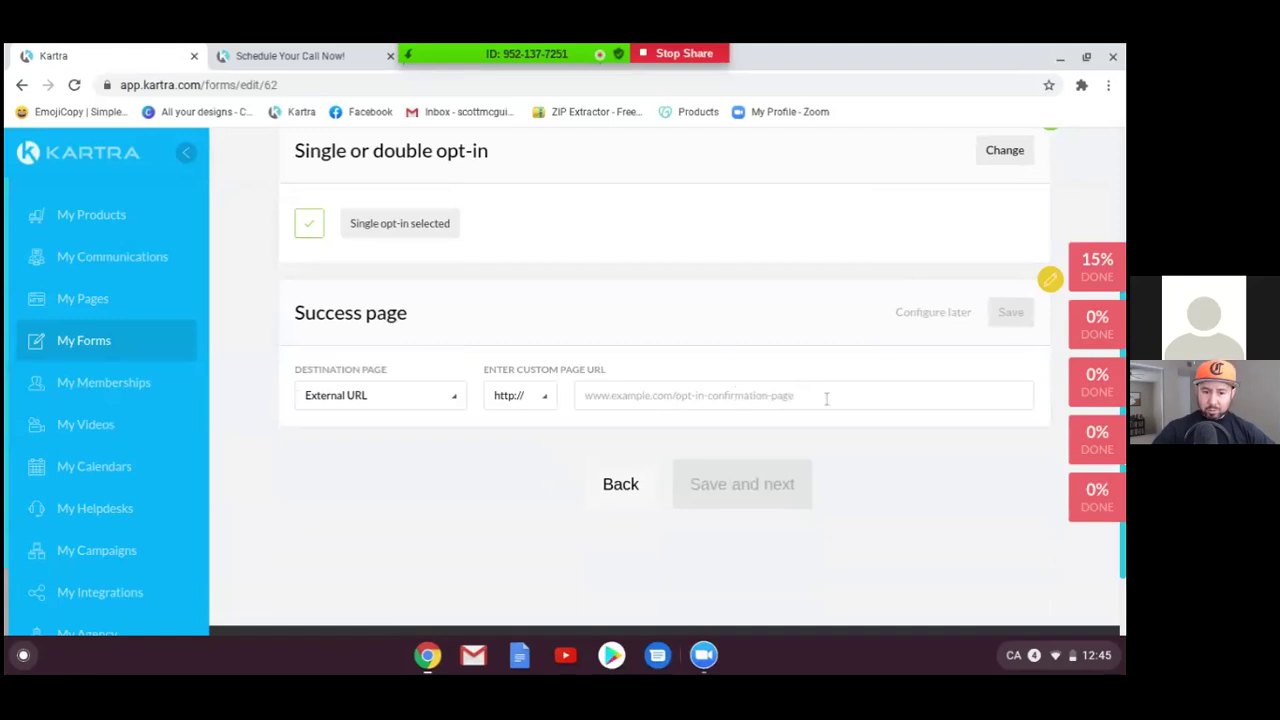
{"action": "left_click", "coordinate": [455, 400]}
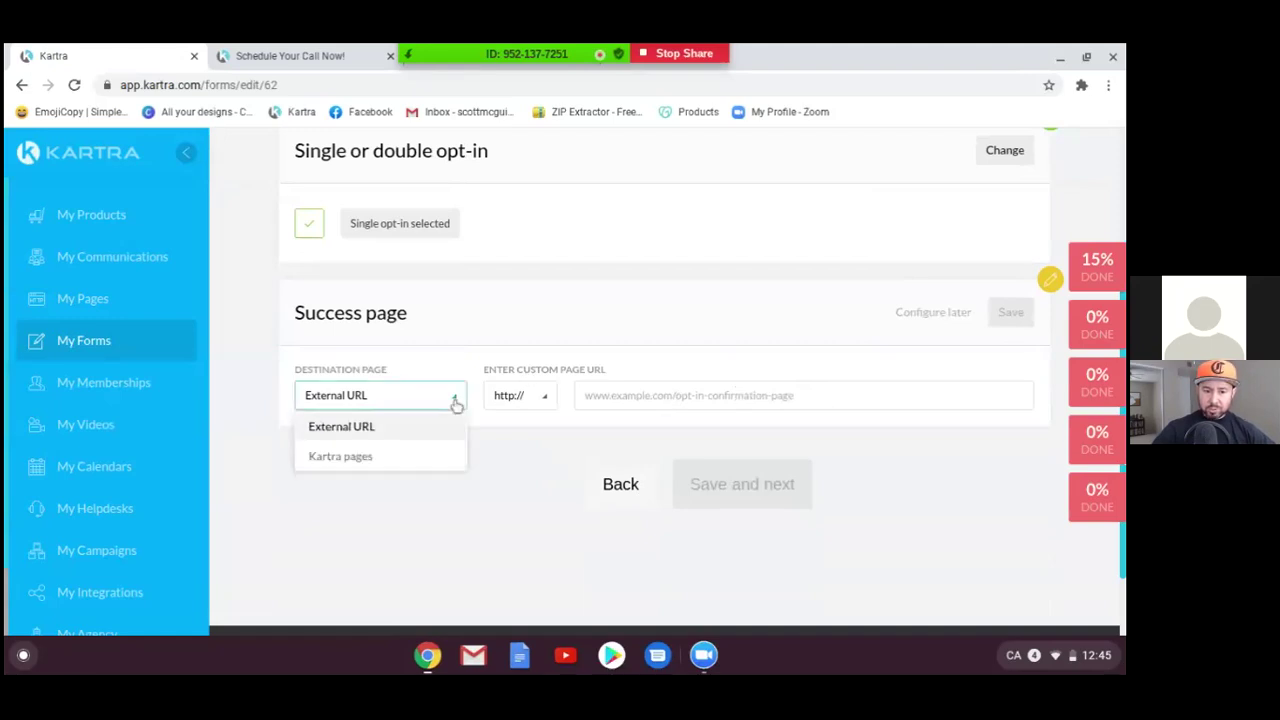
{"action": "left_click", "coordinate": [372, 468]}
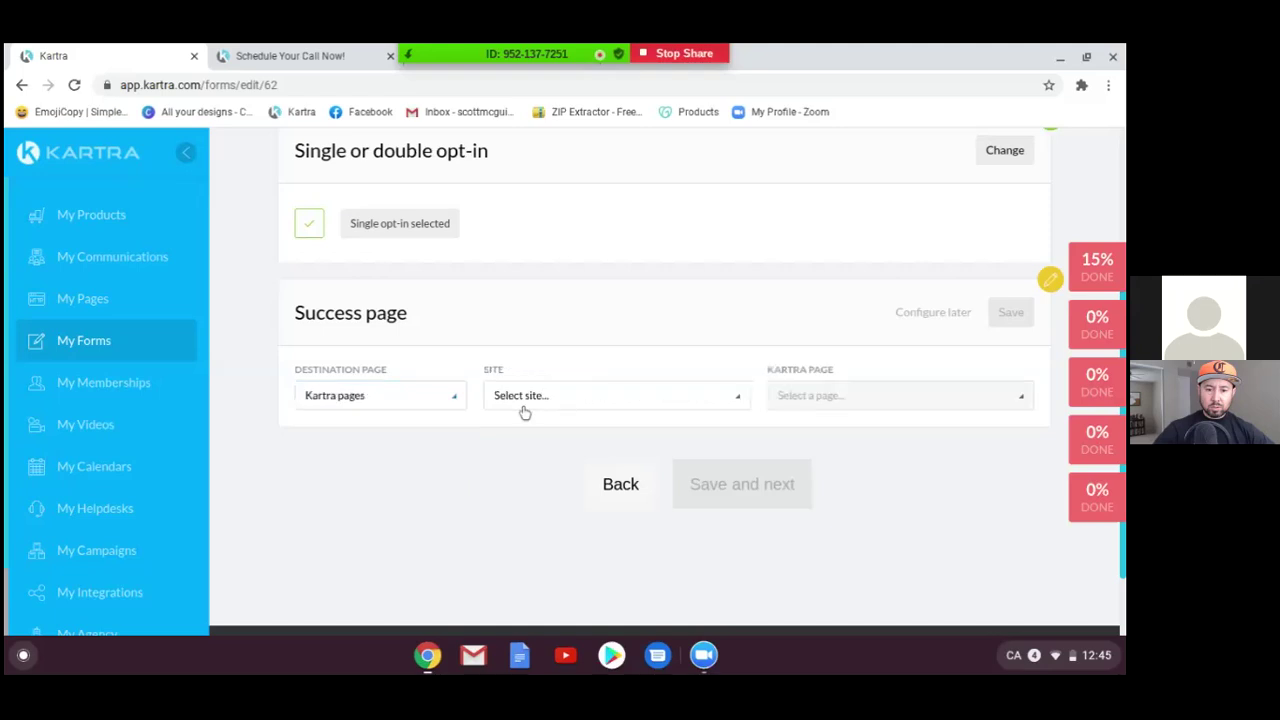
{"action": "left_click", "coordinate": [570, 400]}
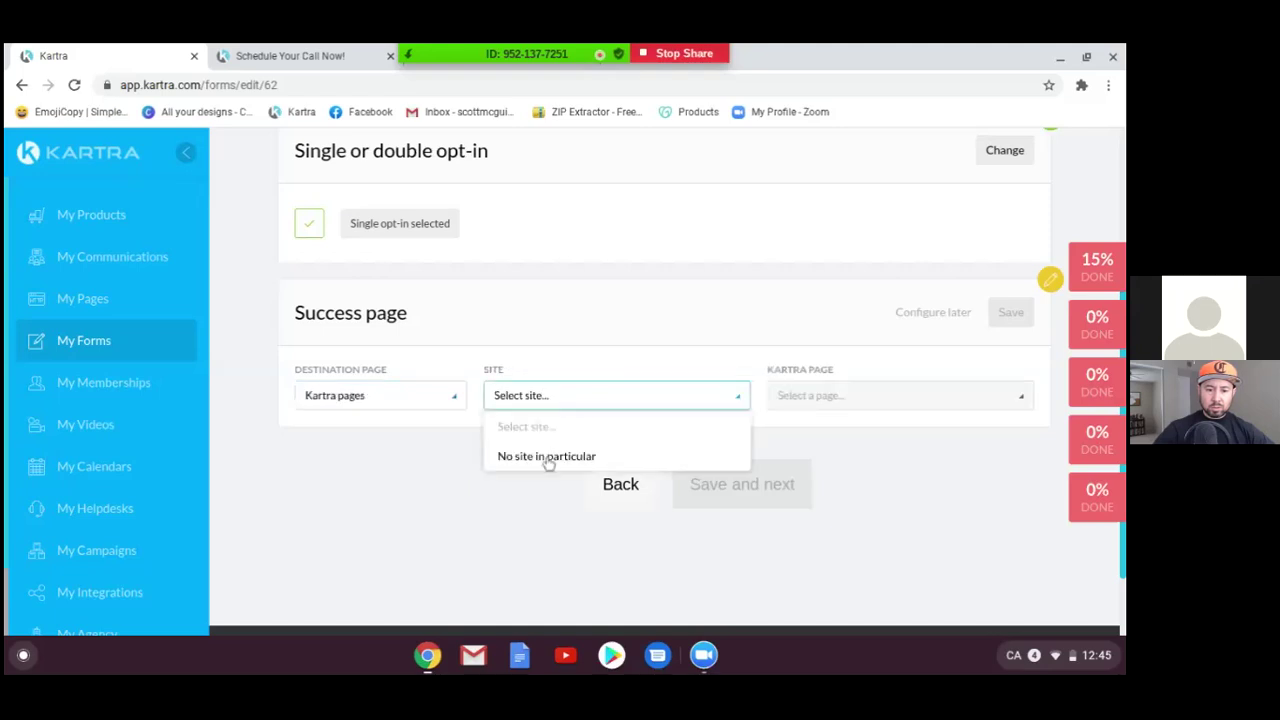
{"action": "left_click", "coordinate": [548, 456]}
{"action": "left_click", "coordinate": [824, 400]}
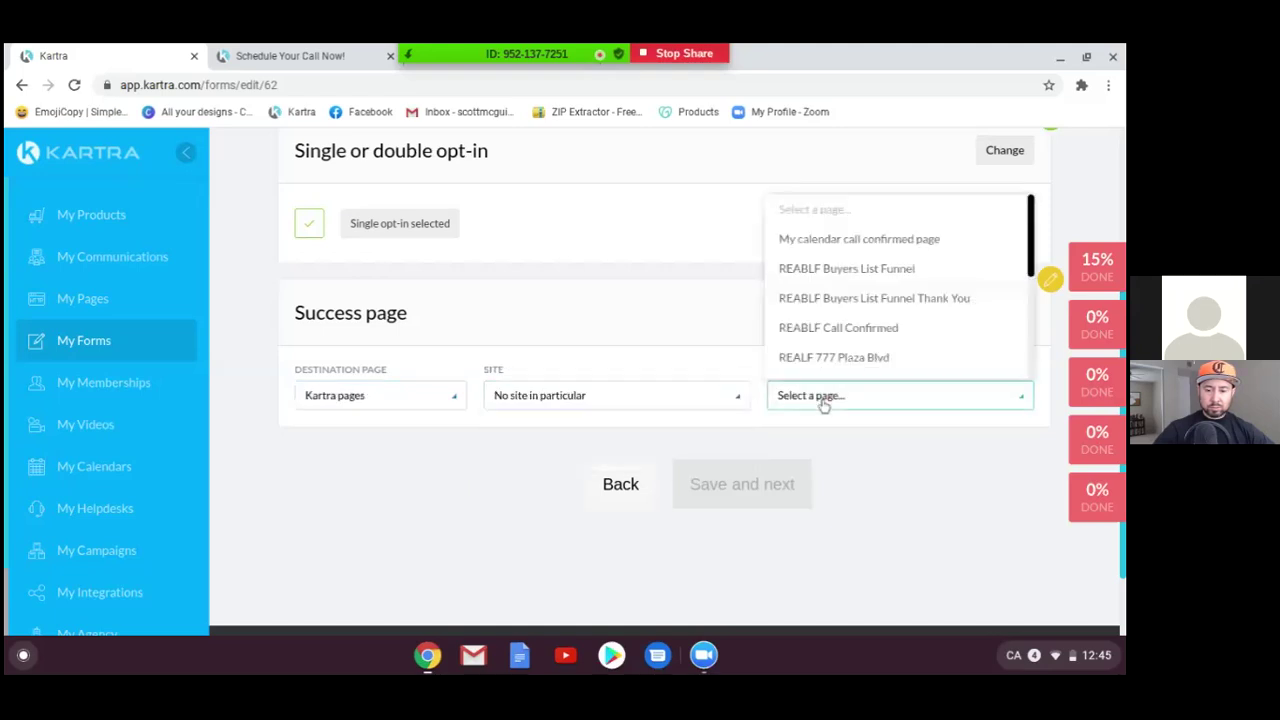
{"action": "left_click", "coordinate": [853, 242]}
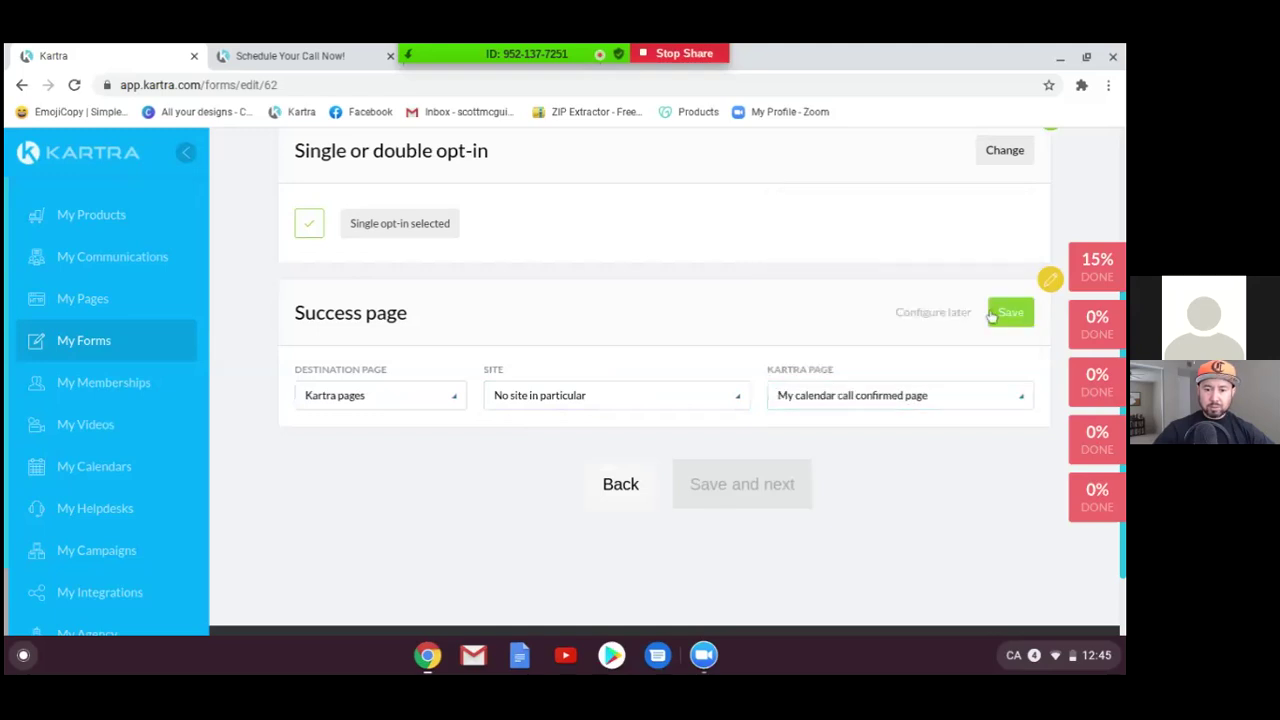
{"action": "left_click", "coordinate": [1012, 313]}
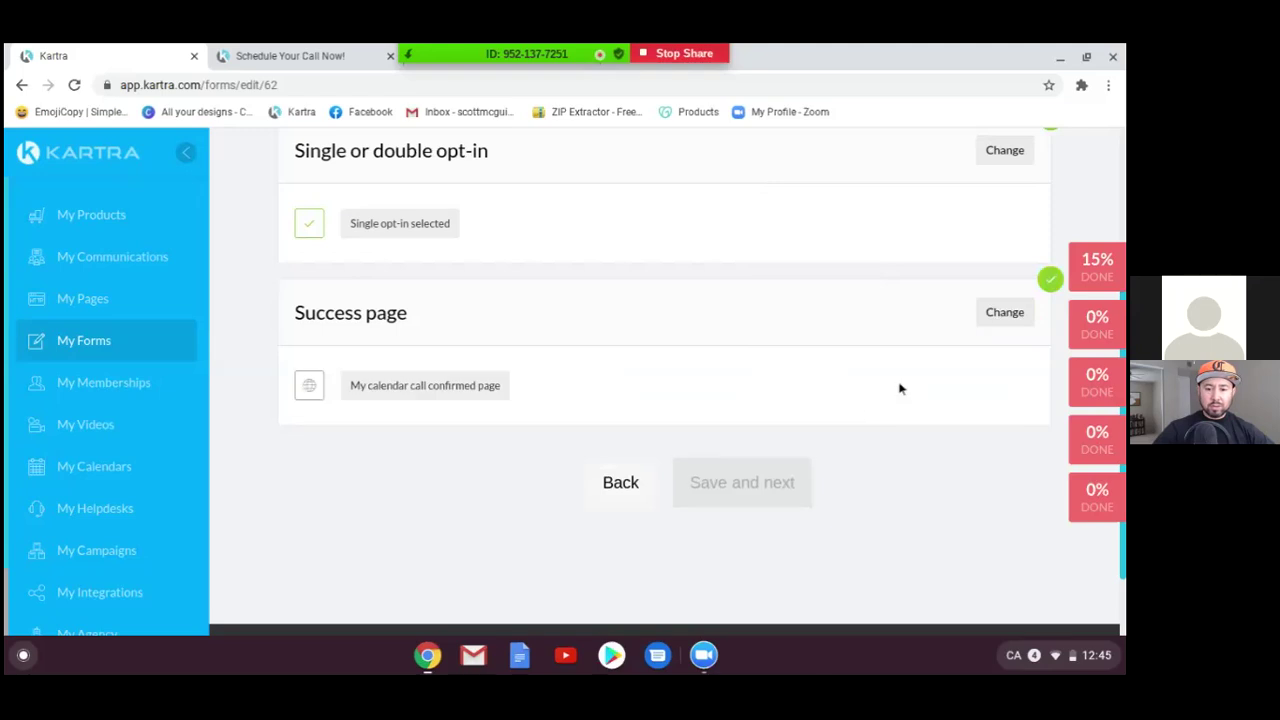
{"action": "left_click", "coordinate": [731, 495]}
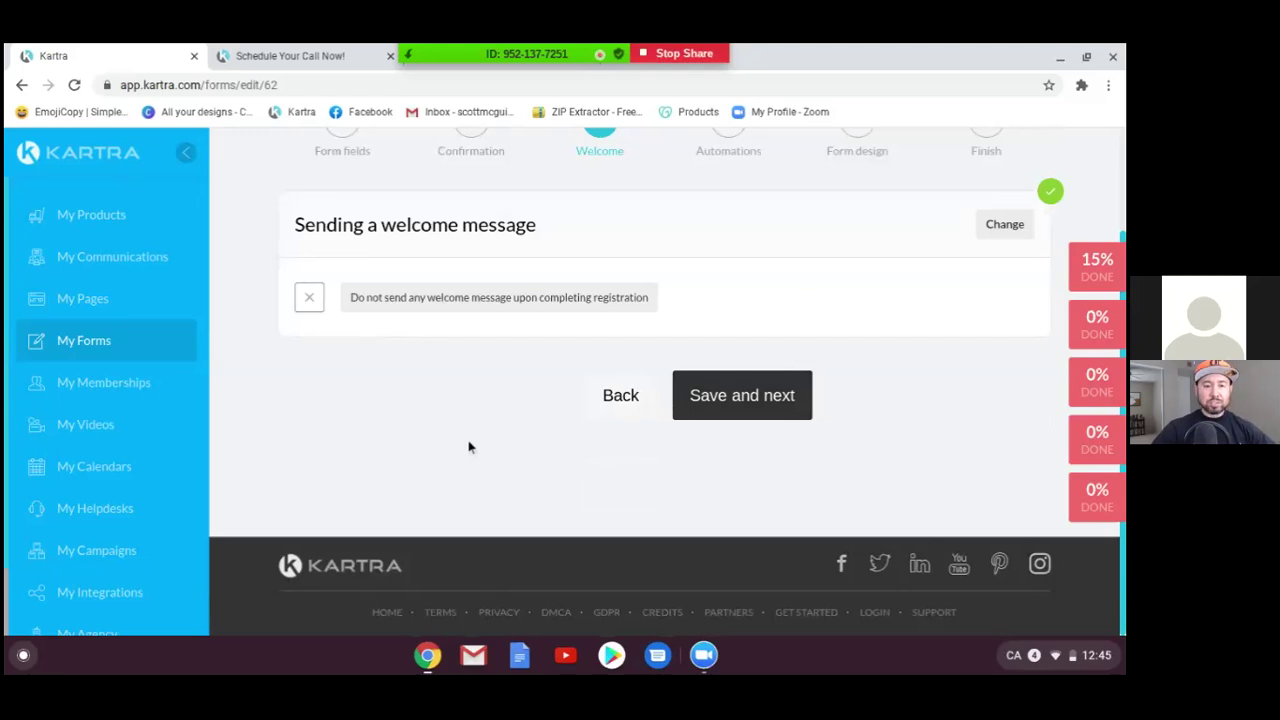
Step: Save the form's welcome message settings and continue to the automations
{"action": "scroll", "coordinate": [469, 447], "scroll_direction": "up", "scroll_amount": 1}
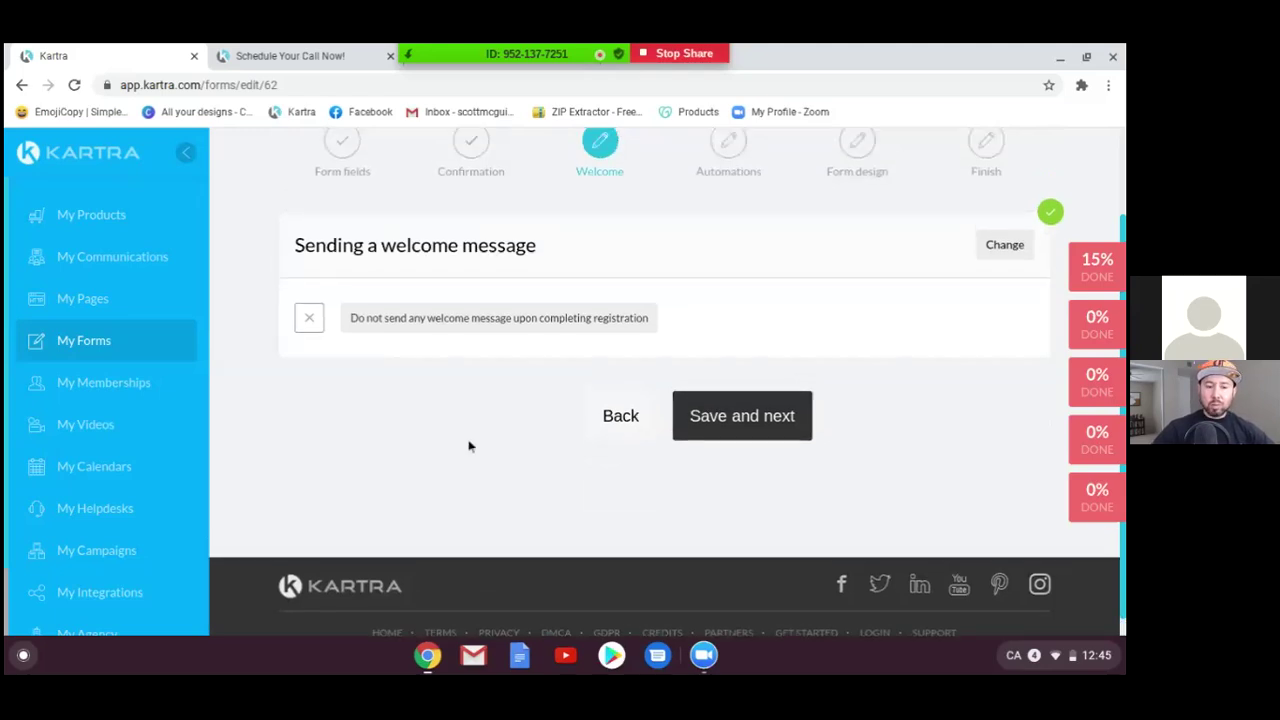
{"action": "scroll", "coordinate": [469, 447], "scroll_direction": "up", "scroll_amount": 1}
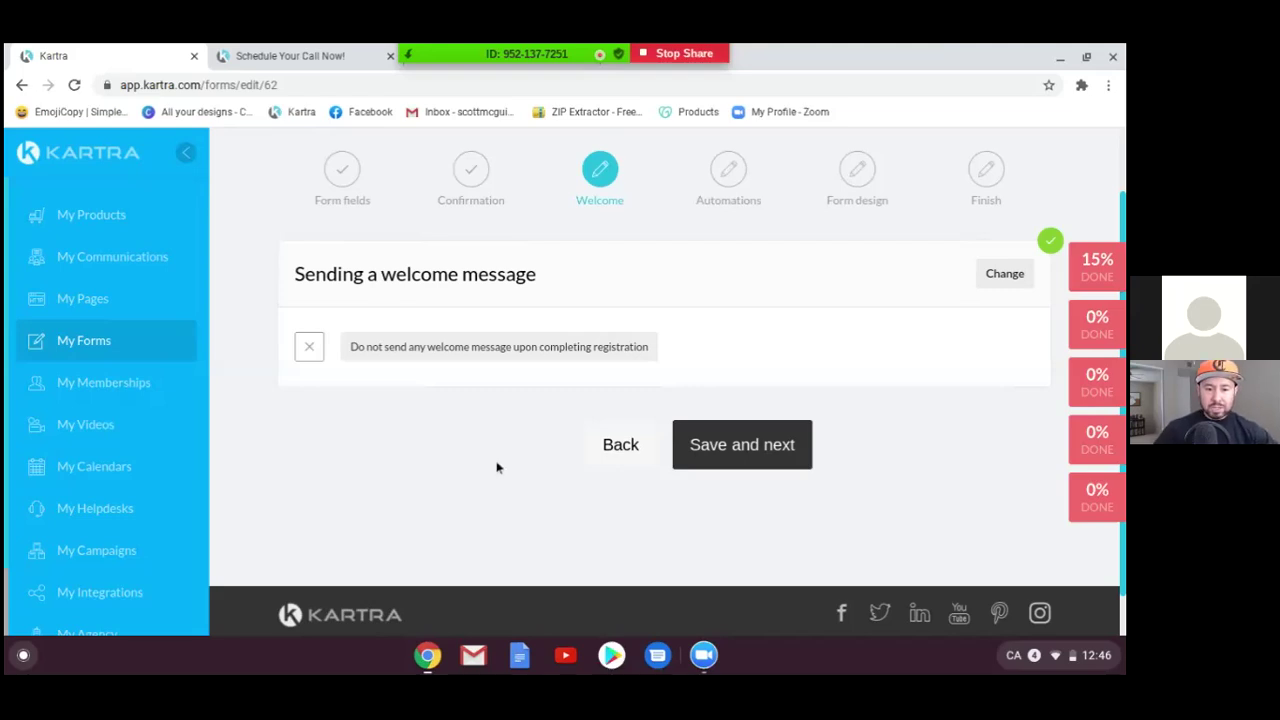
{"action": "left_click", "coordinate": [745, 452]}
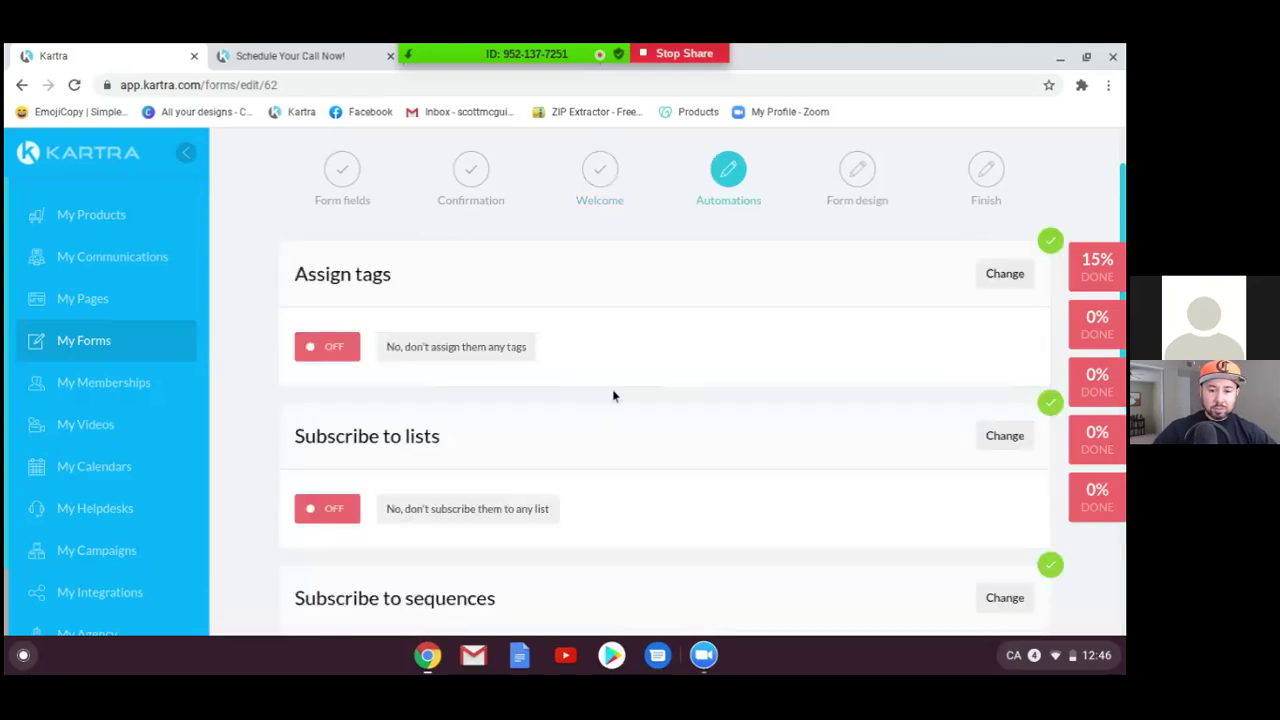
Step: Set the form to subscribe registrants to a list and look through the existing lists
{"action": "scroll", "coordinate": [614, 399], "scroll_direction": "down", "scroll_amount": 1}
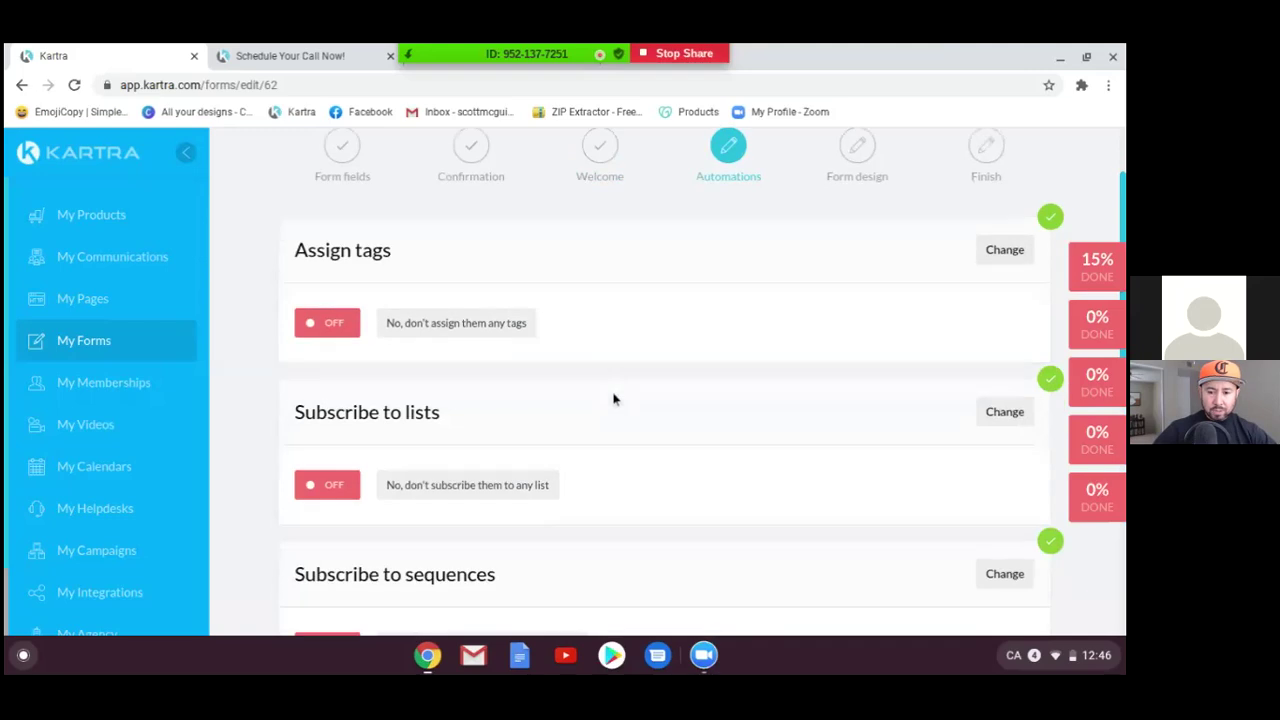
{"action": "scroll", "coordinate": [614, 399], "scroll_direction": "down", "scroll_amount": 2}
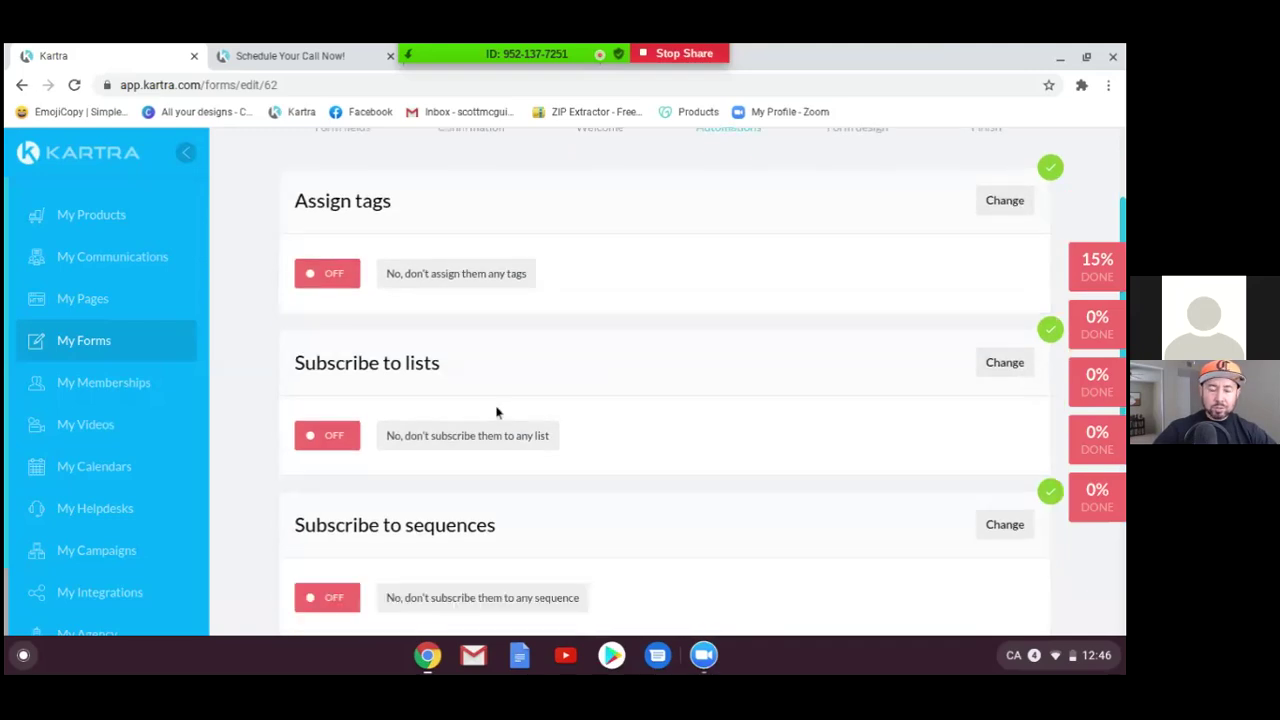
{"action": "left_click", "coordinate": [1005, 363]}
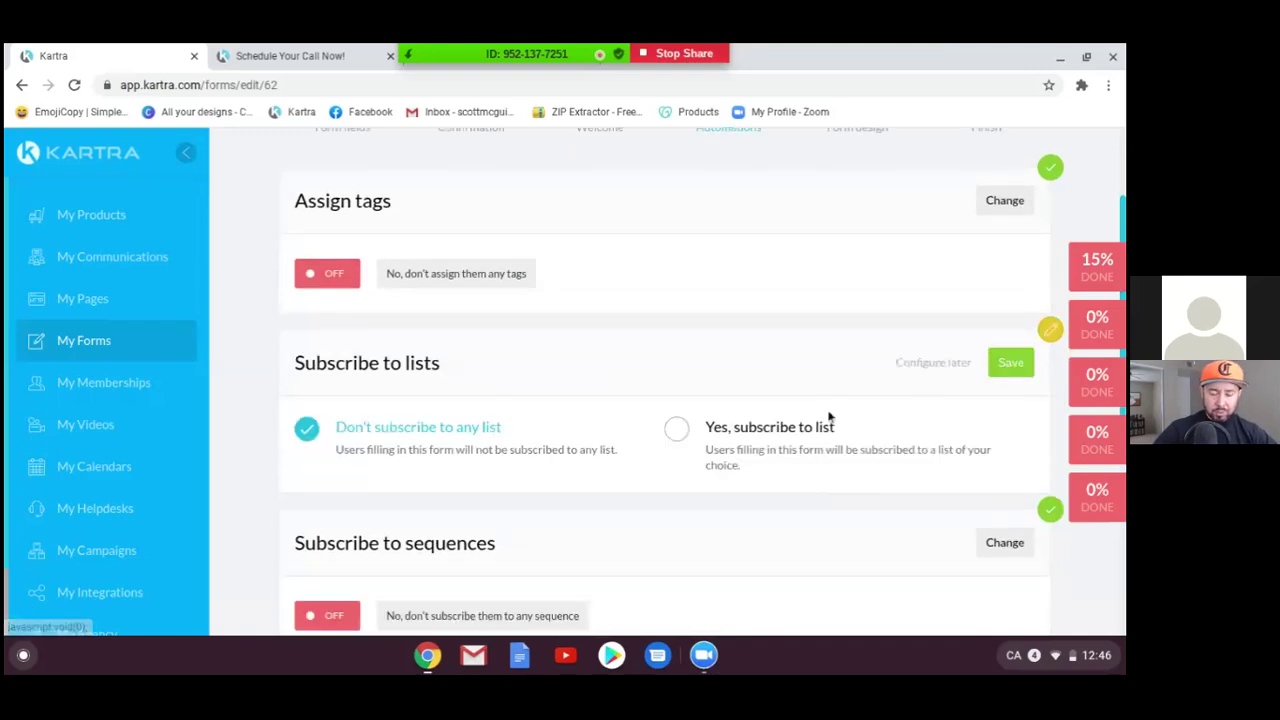
{"action": "left_click", "coordinate": [678, 430]}
{"action": "scroll", "coordinate": [614, 476], "scroll_direction": "down", "scroll_amount": 1}
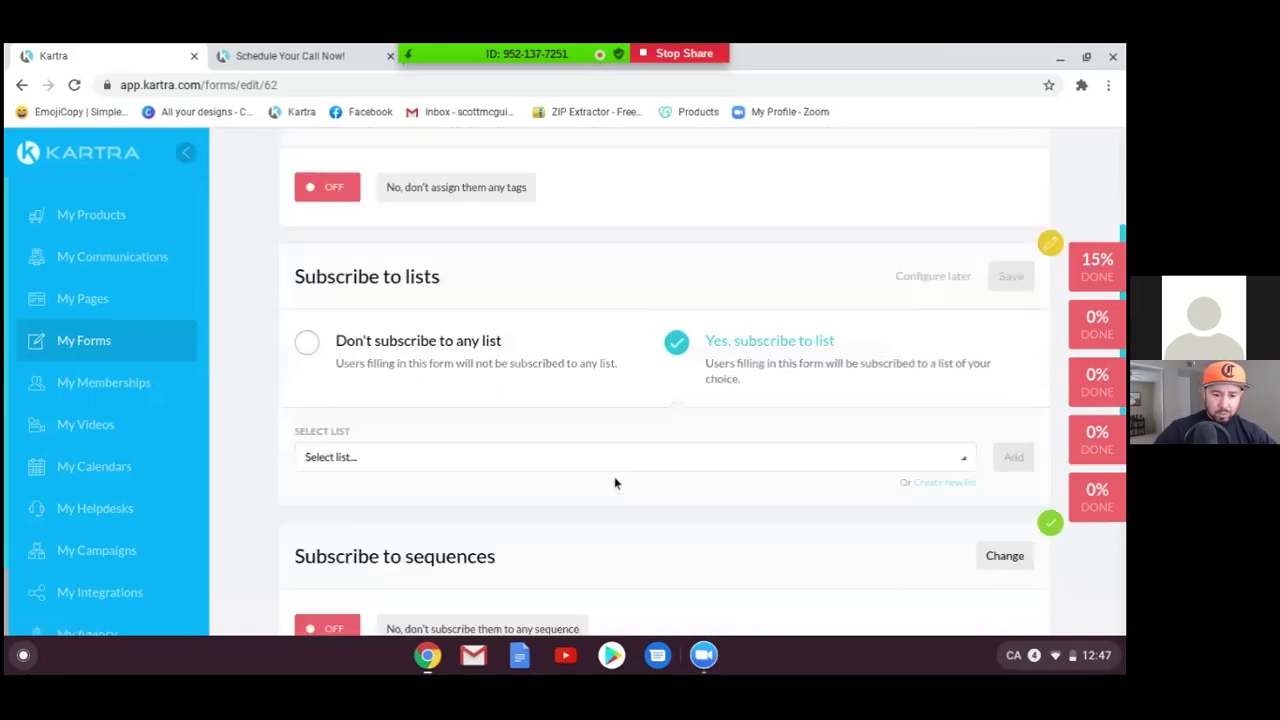
{"action": "left_click", "coordinate": [573, 460]}
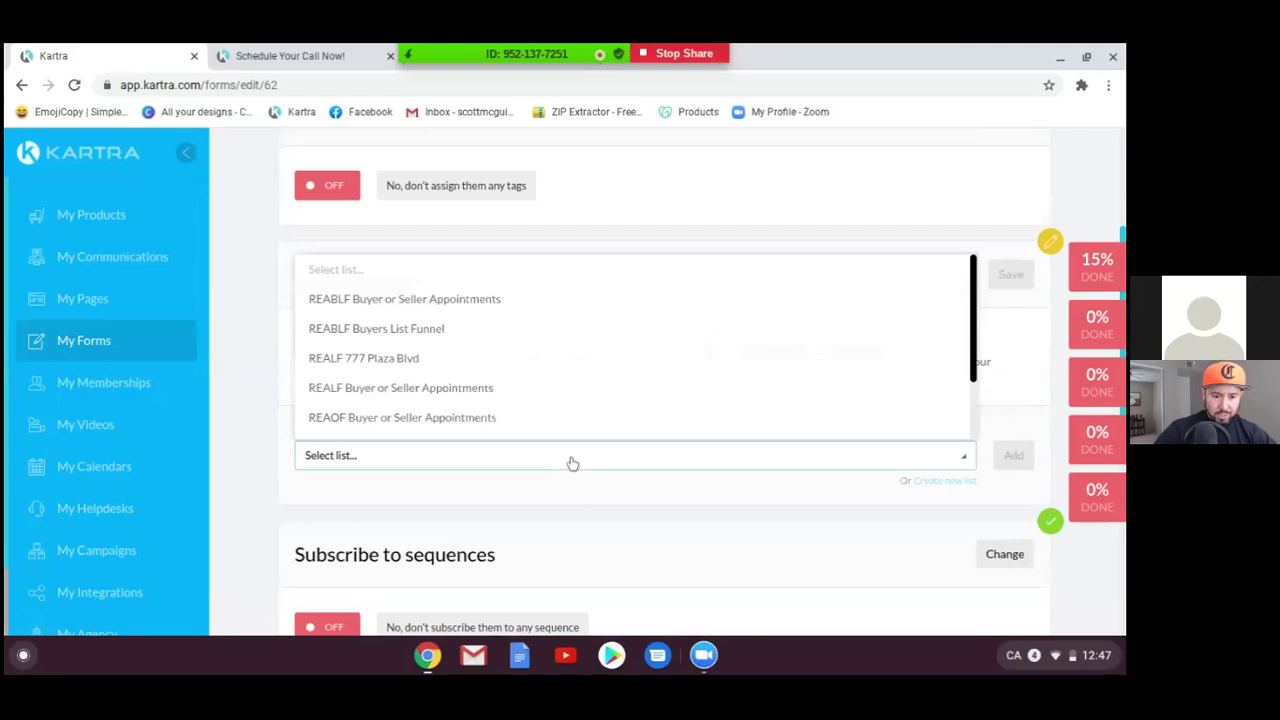
{"action": "left_click_drag", "start_coordinate": [974, 371], "coordinate": [982, 333]}
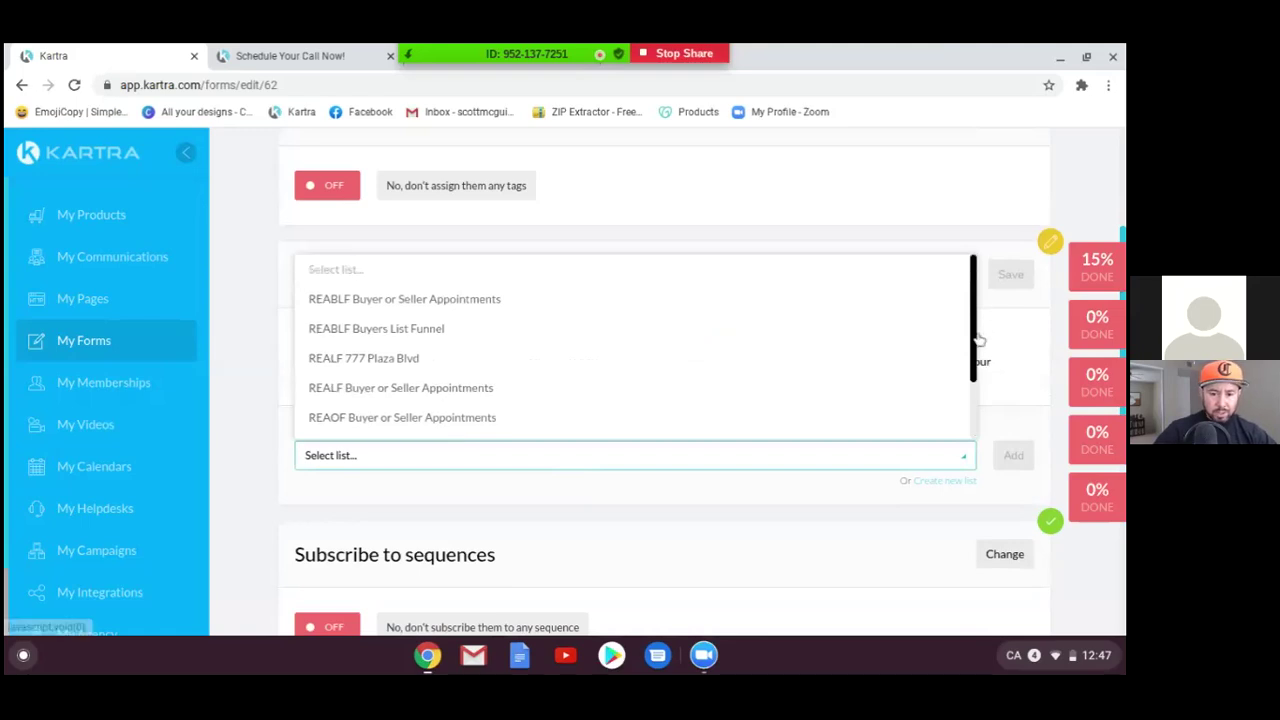
{"action": "left_click", "coordinate": [1053, 346]}
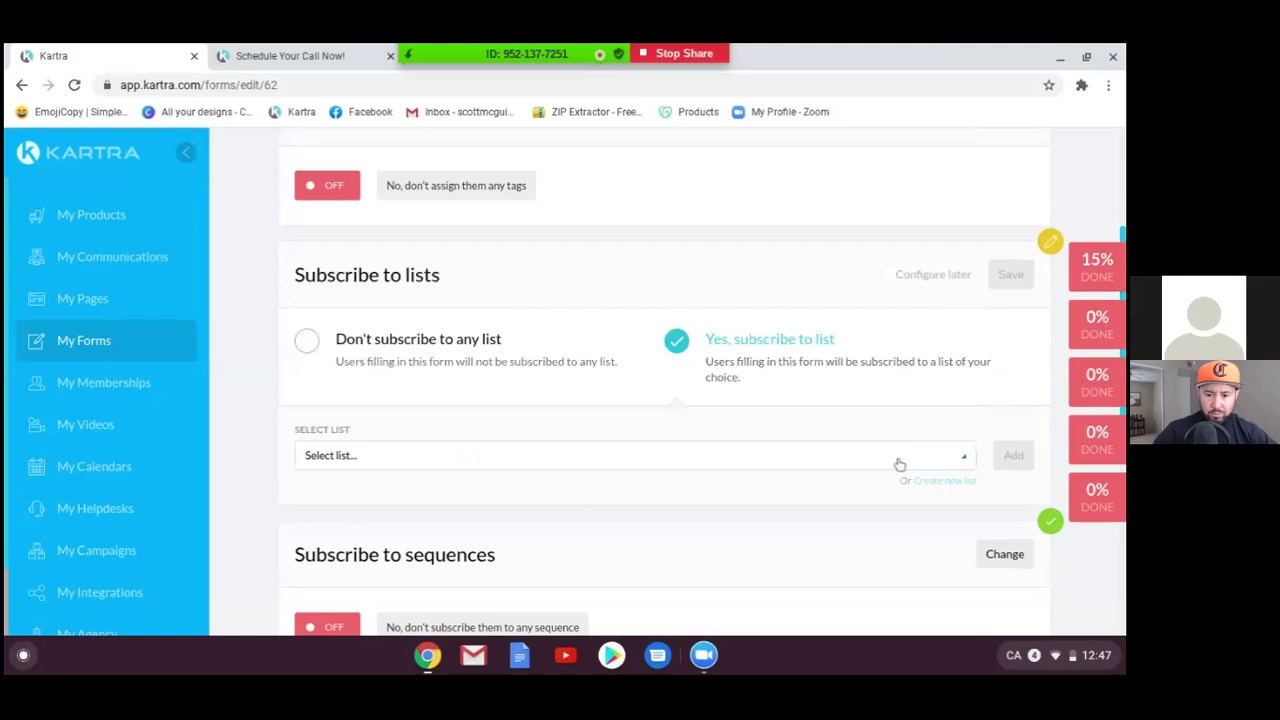
Step: Create a new list named "My Scheduled Appointments" with the public description "Thank you for a scheduling a call"
{"action": "left_click", "coordinate": [928, 481]}
{"action": "left_click", "coordinate": [658, 295]}
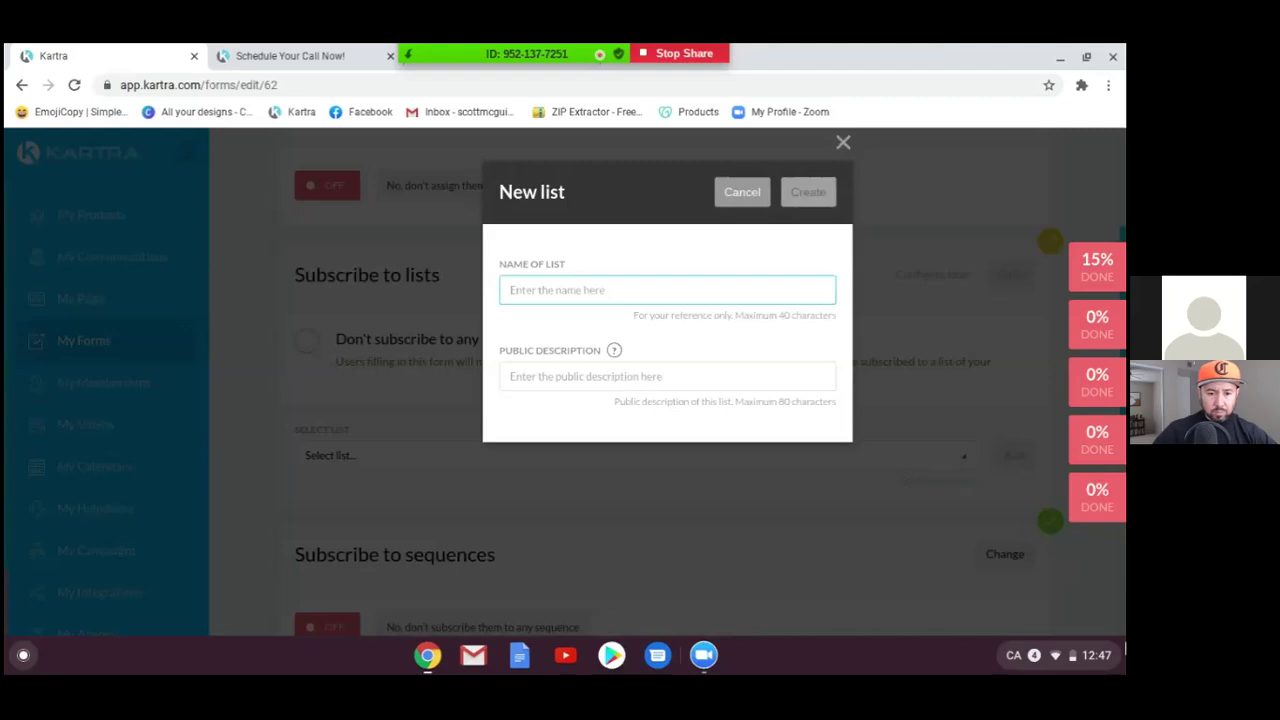
{"action": "type", "text": "My Scheduled Appoin"}
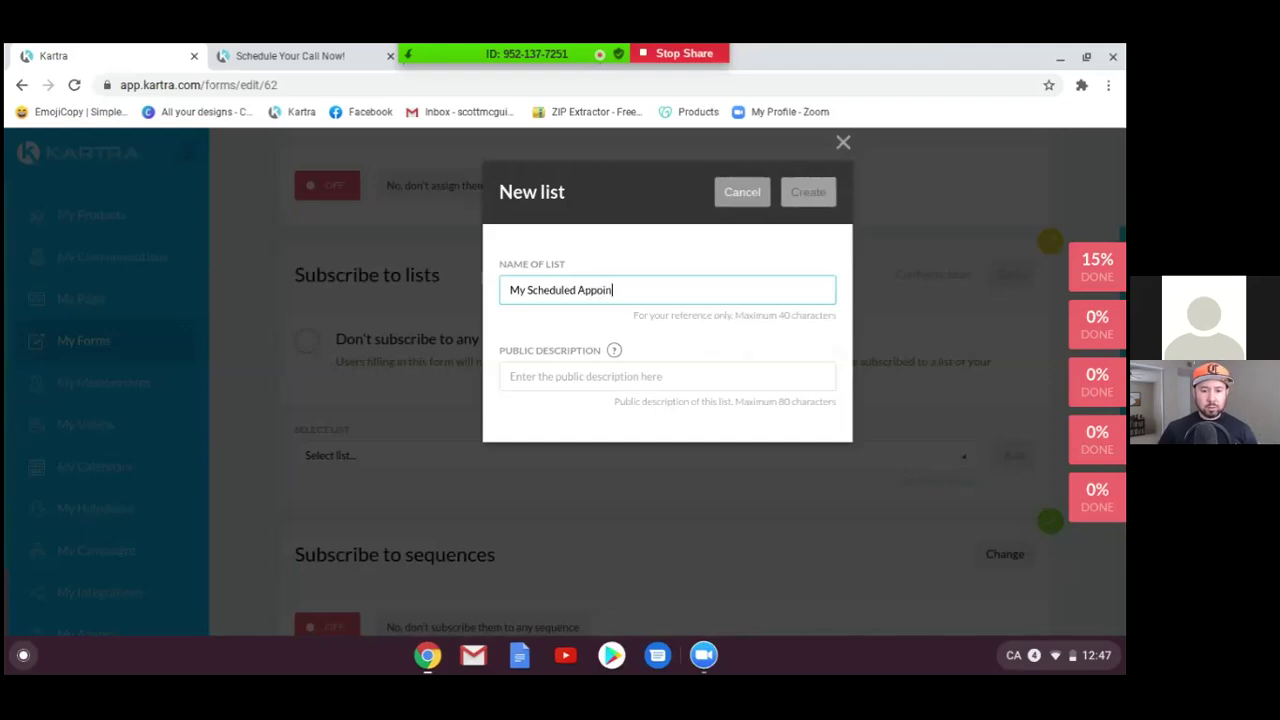
{"action": "type", "text": "tments"}
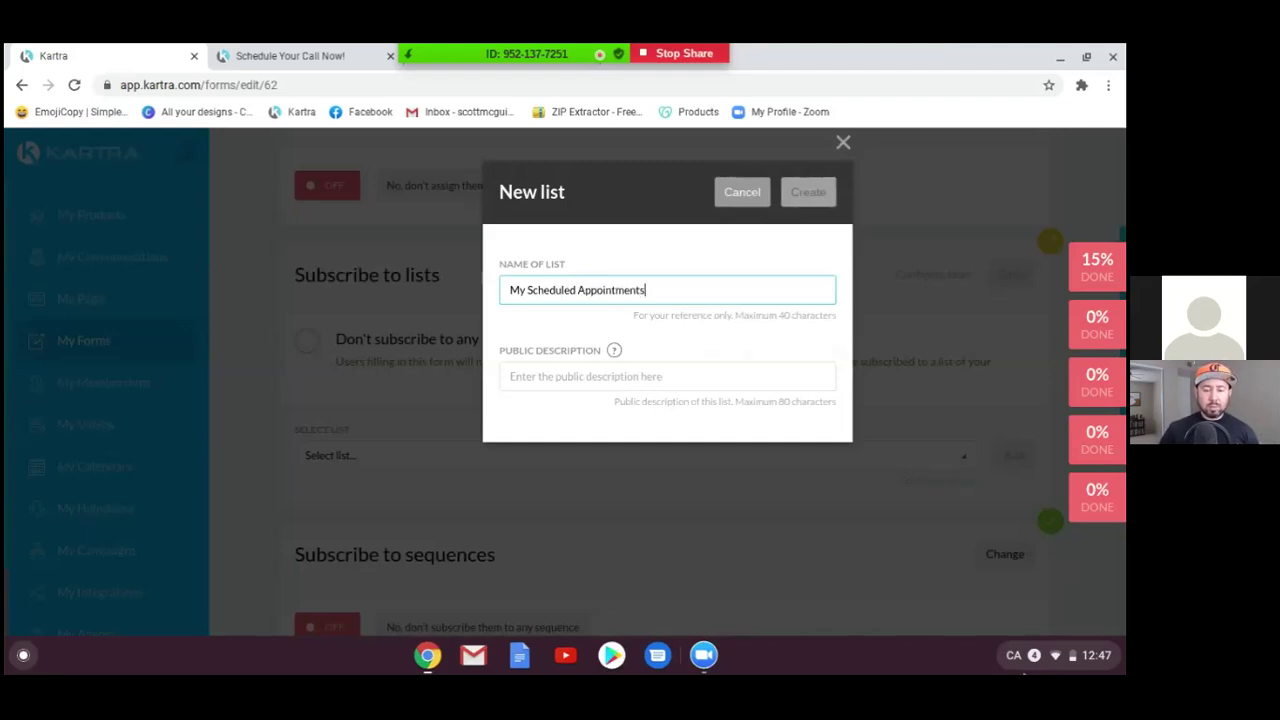
{"action": "left_click", "coordinate": [605, 382]}
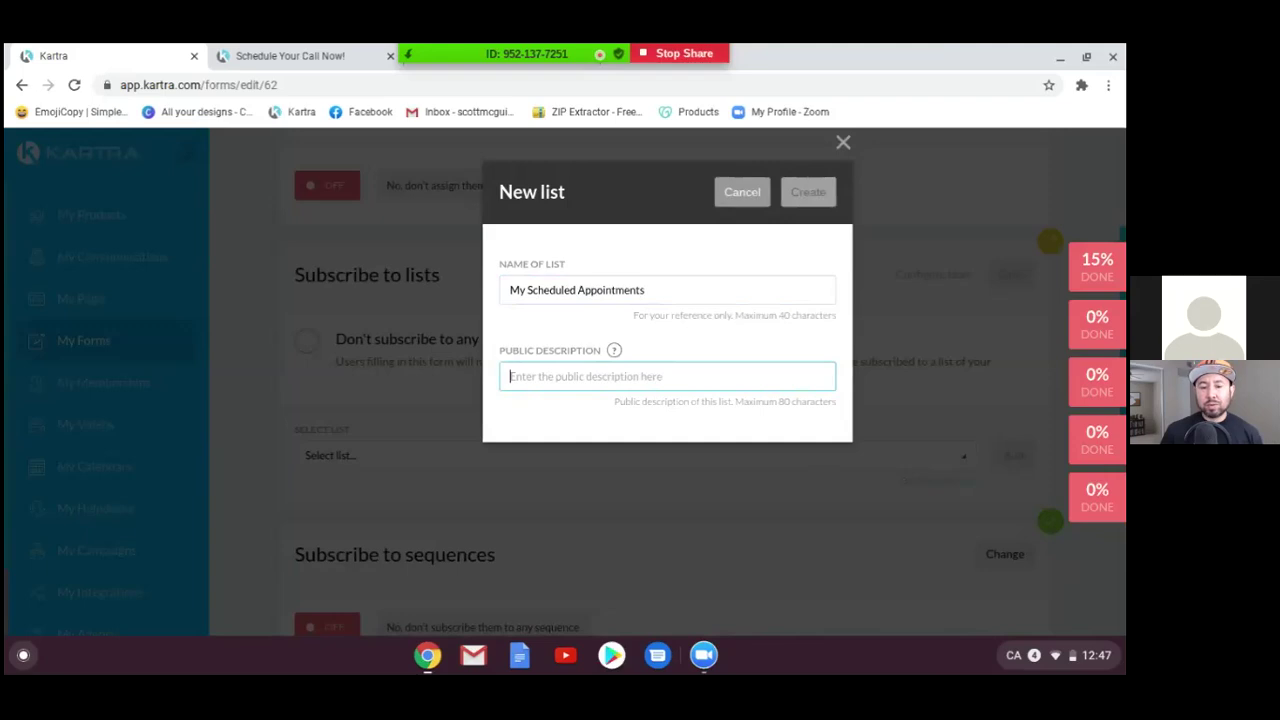
{"action": "type", "text": "Tha"}
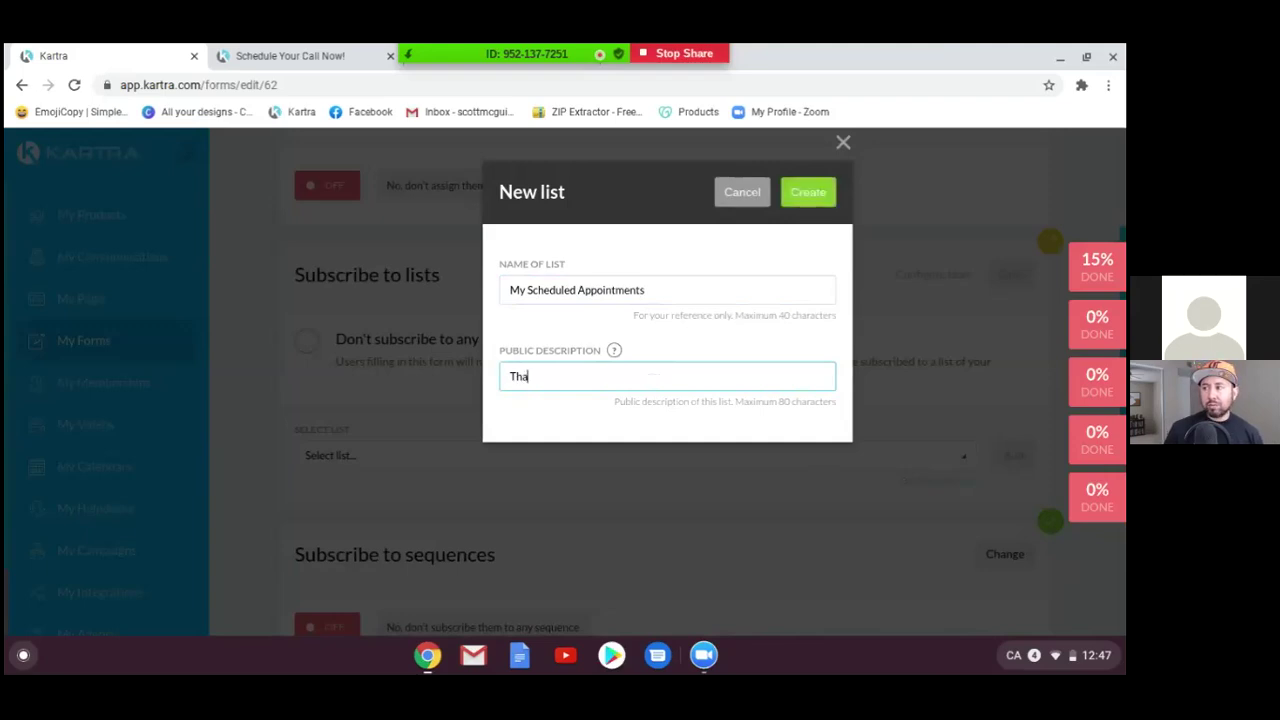
{"action": "type", "text": "nk you fo"}
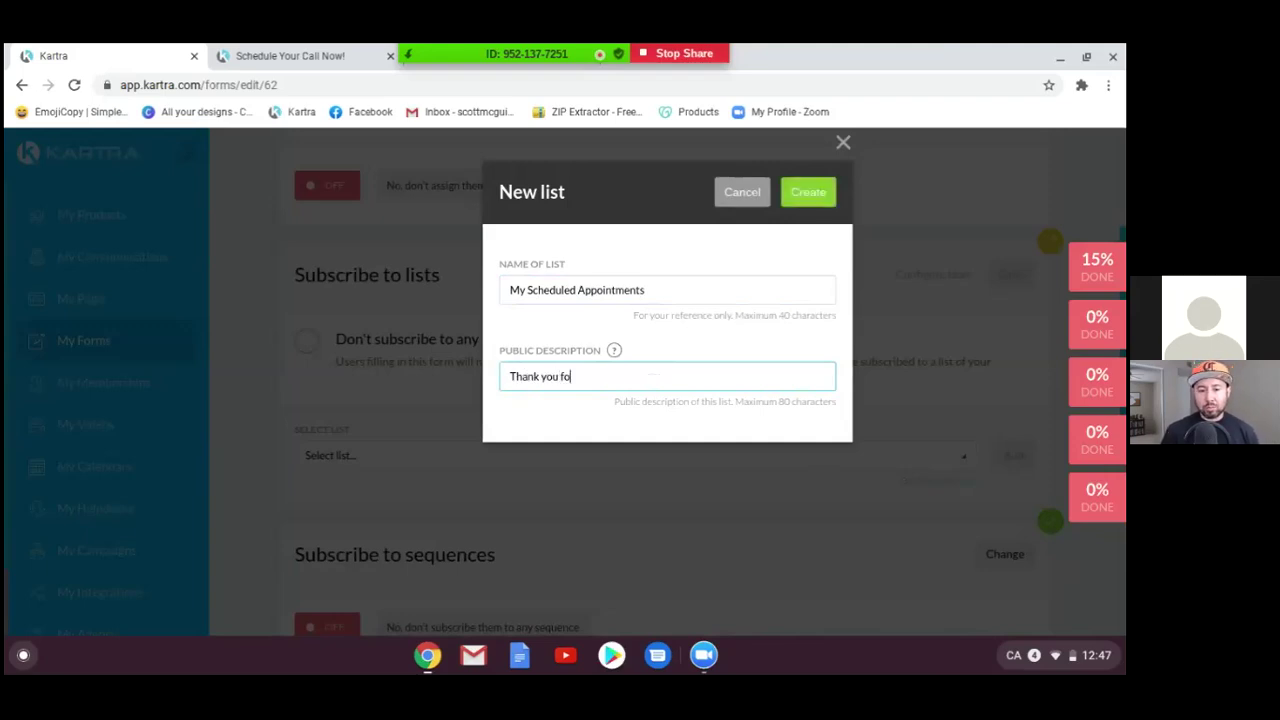
{"action": "type", "text": "r a schedul"}
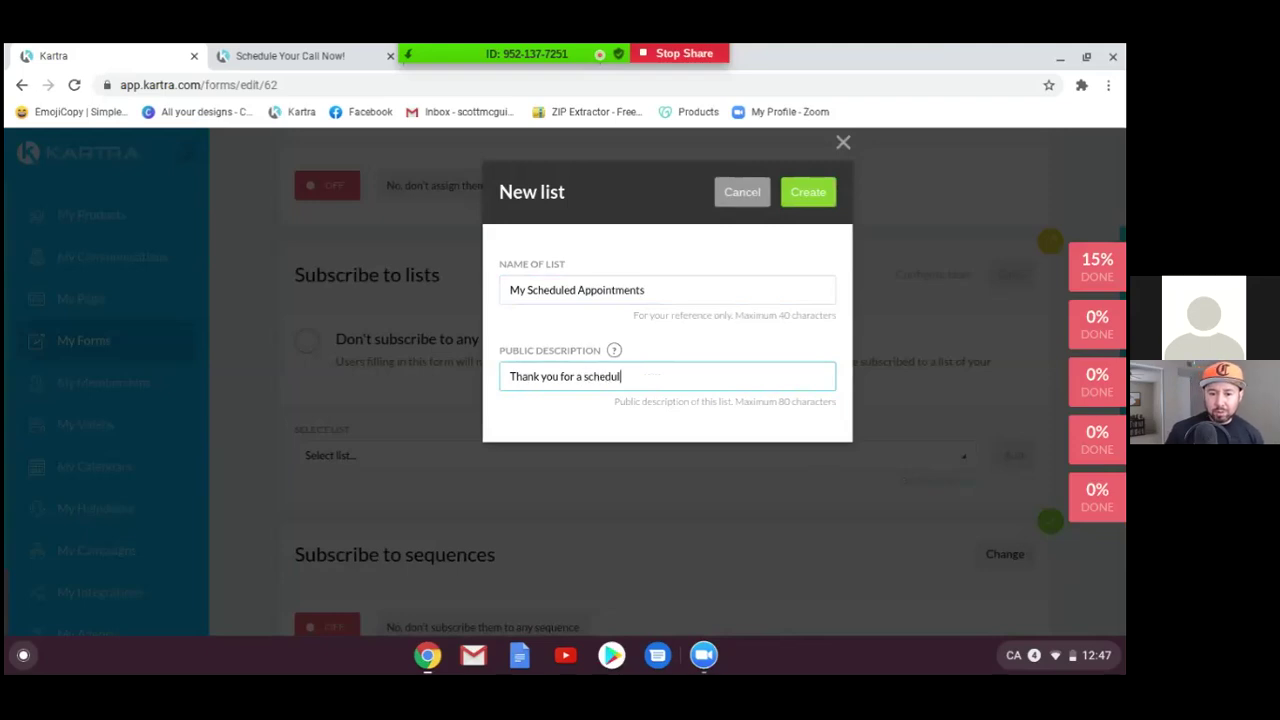
{"action": "type", "text": "ing a call"}
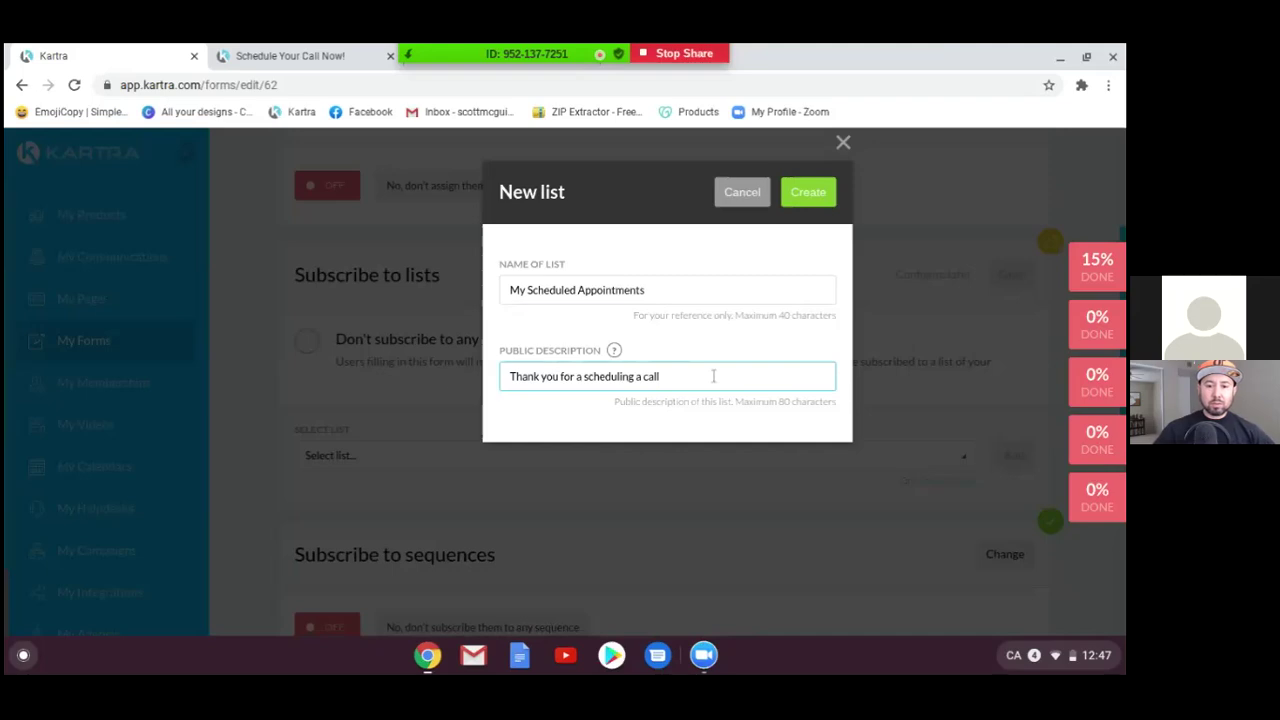
{"action": "left_click", "coordinate": [809, 195]}
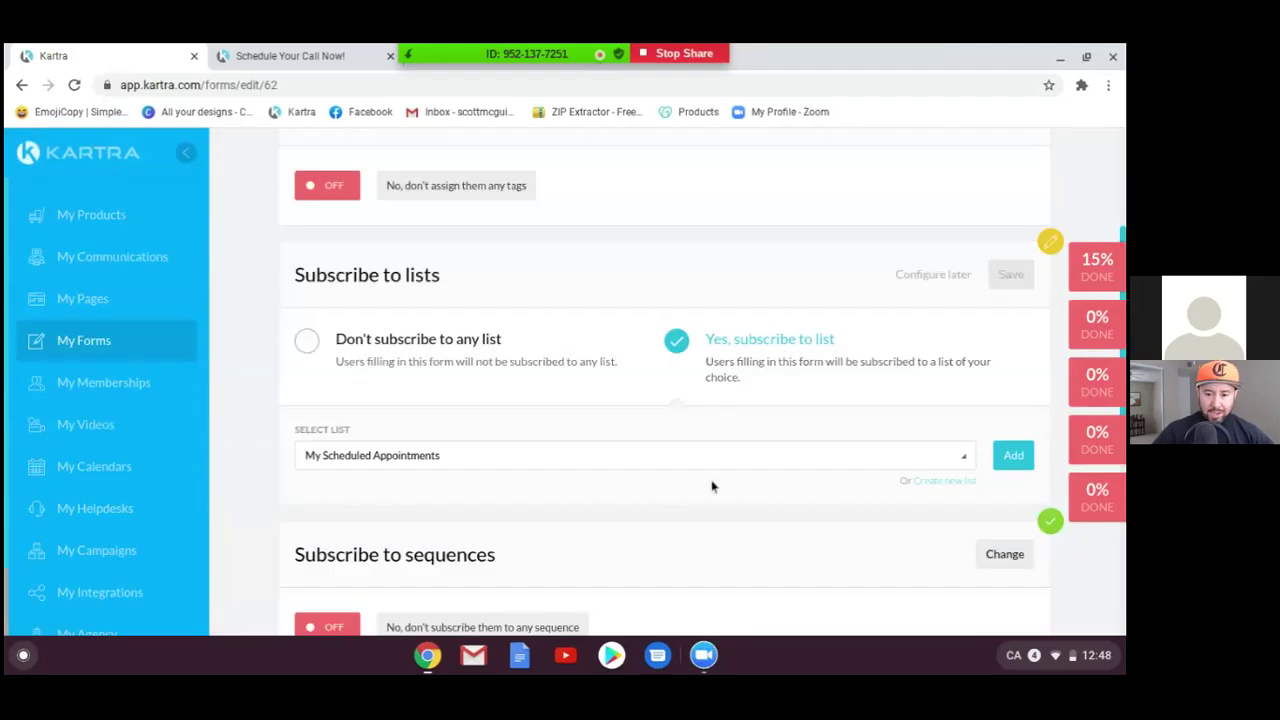
Step: Add the My Scheduled Appointments list to the form's subscriptions and save the automations and form design through to the finish stage
{"action": "left_click", "coordinate": [1013, 456]}
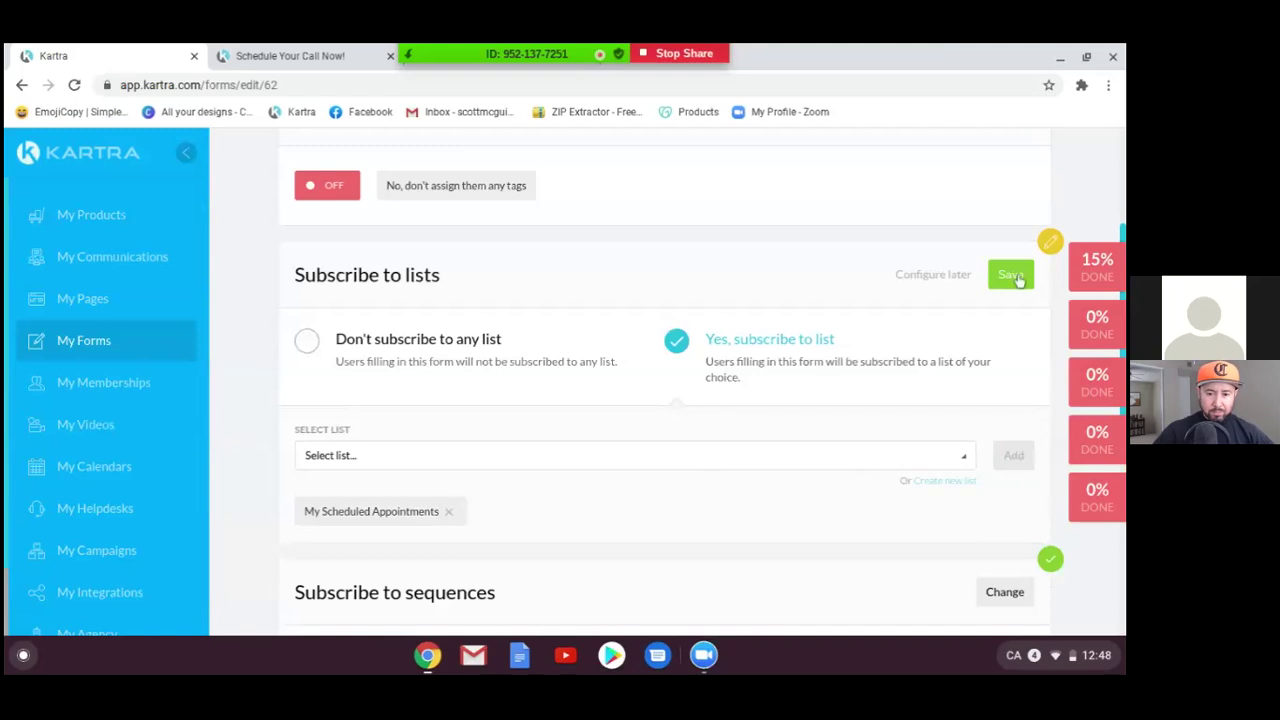
{"action": "left_click", "coordinate": [1012, 276]}
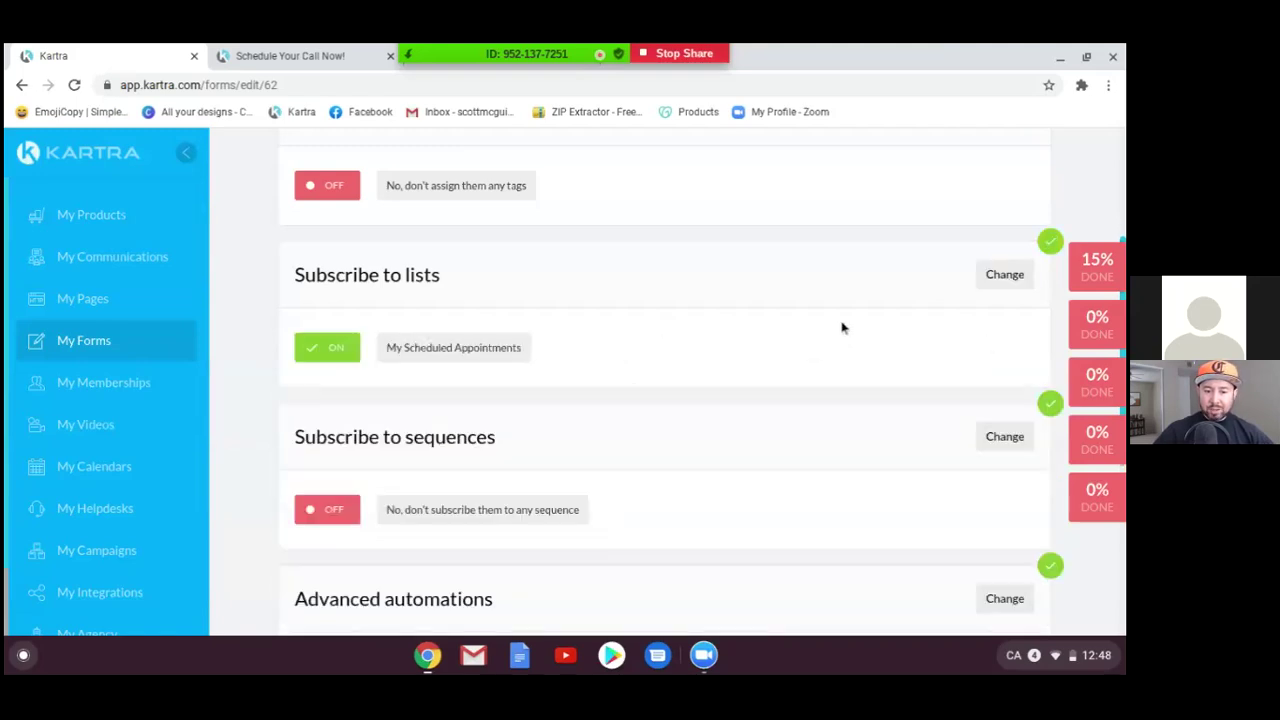
{"action": "scroll", "coordinate": [842, 328], "scroll_direction": "down", "scroll_amount": 2}
{"action": "scroll", "coordinate": [840, 328], "scroll_direction": "down", "scroll_amount": 5}
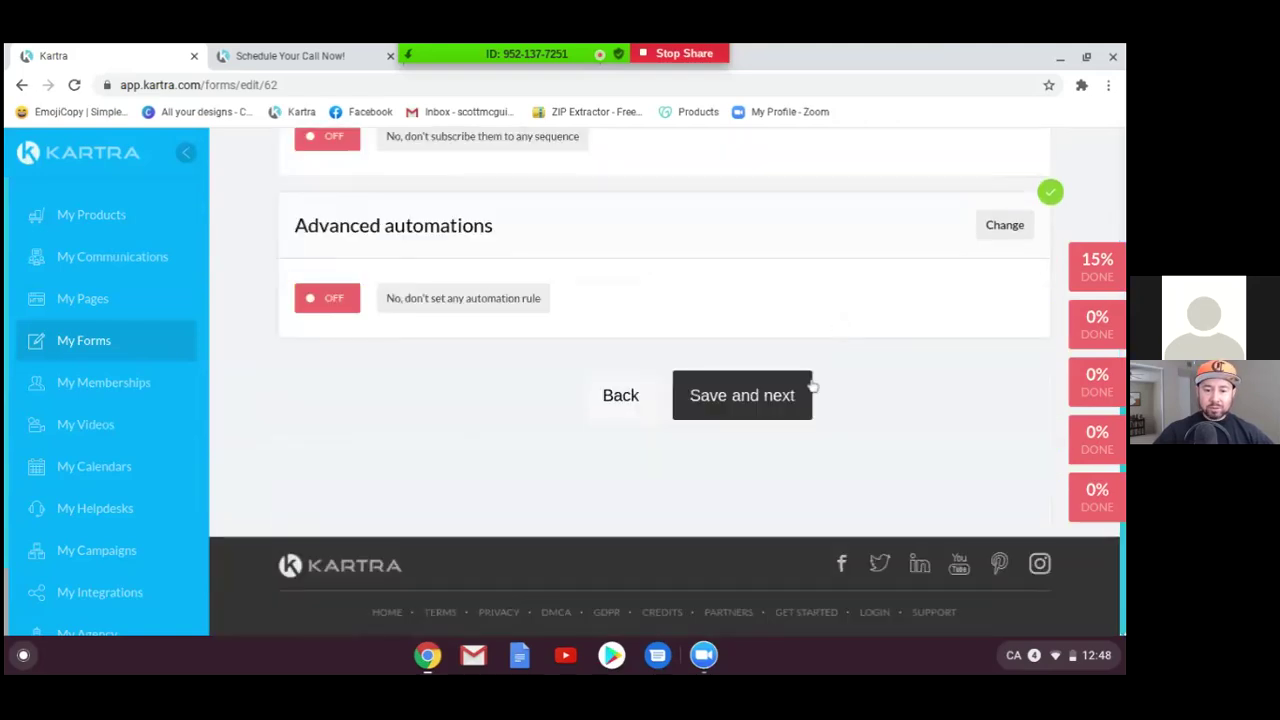
{"action": "left_click", "coordinate": [757, 397]}
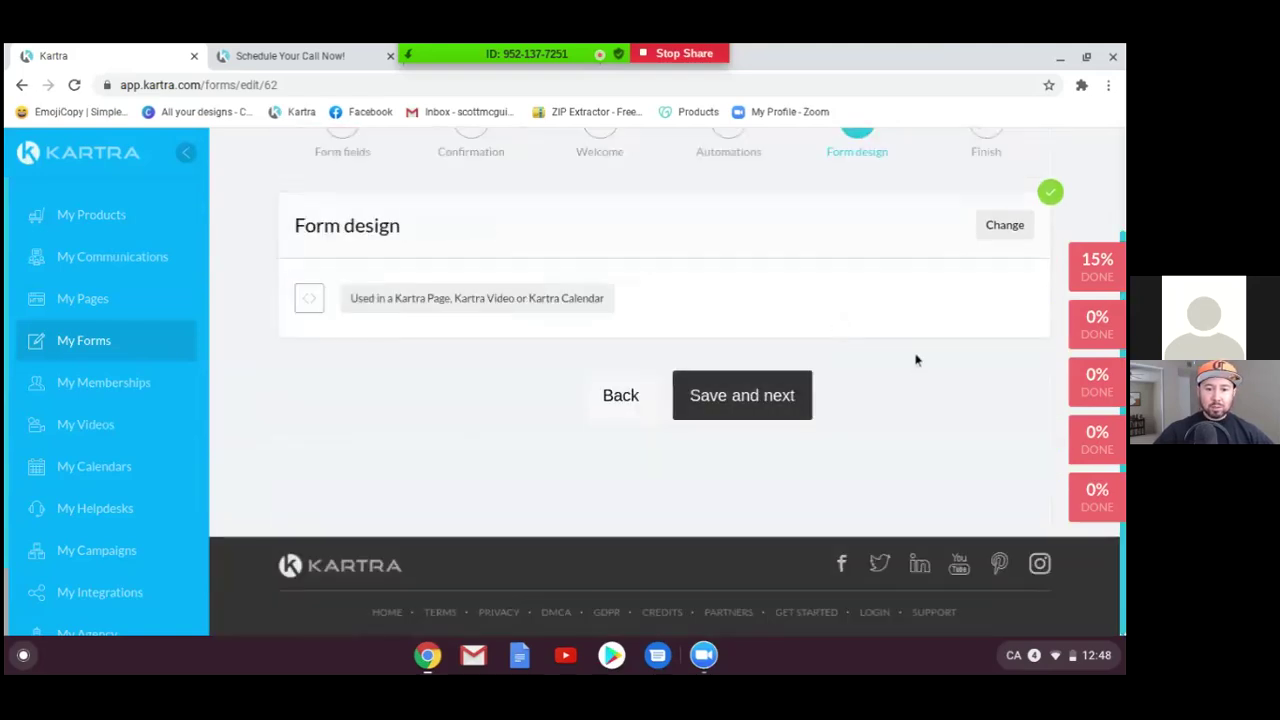
{"action": "left_click", "coordinate": [788, 410]}
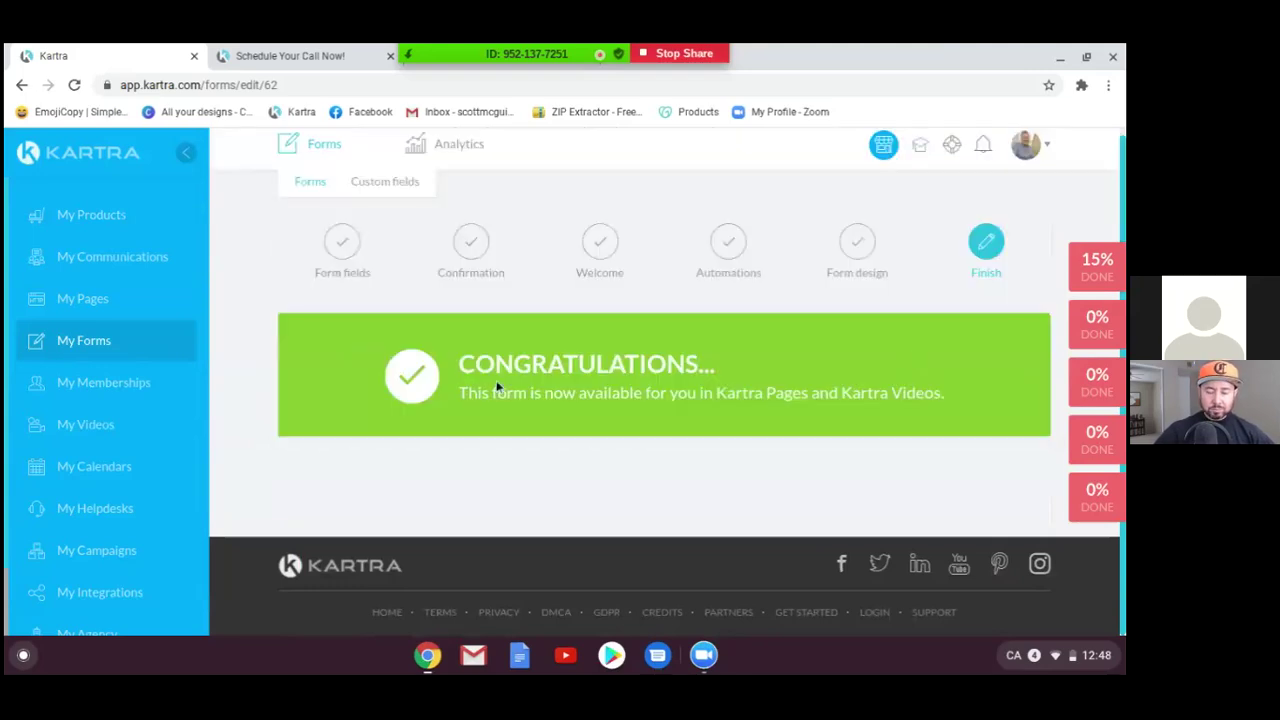
Step: Open the Strategy Call calendar for editing and confirm its opening dialog
{"action": "left_click", "coordinate": [75, 478]}
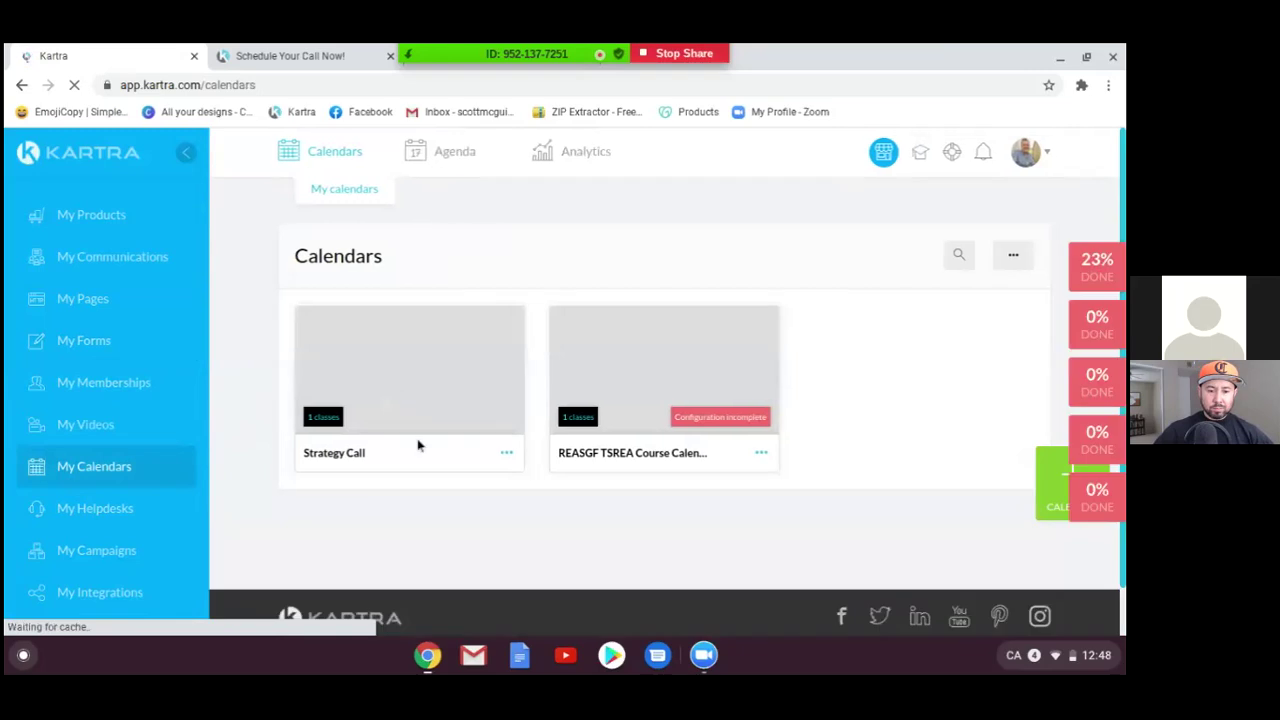
{"action": "left_click", "coordinate": [506, 452]}
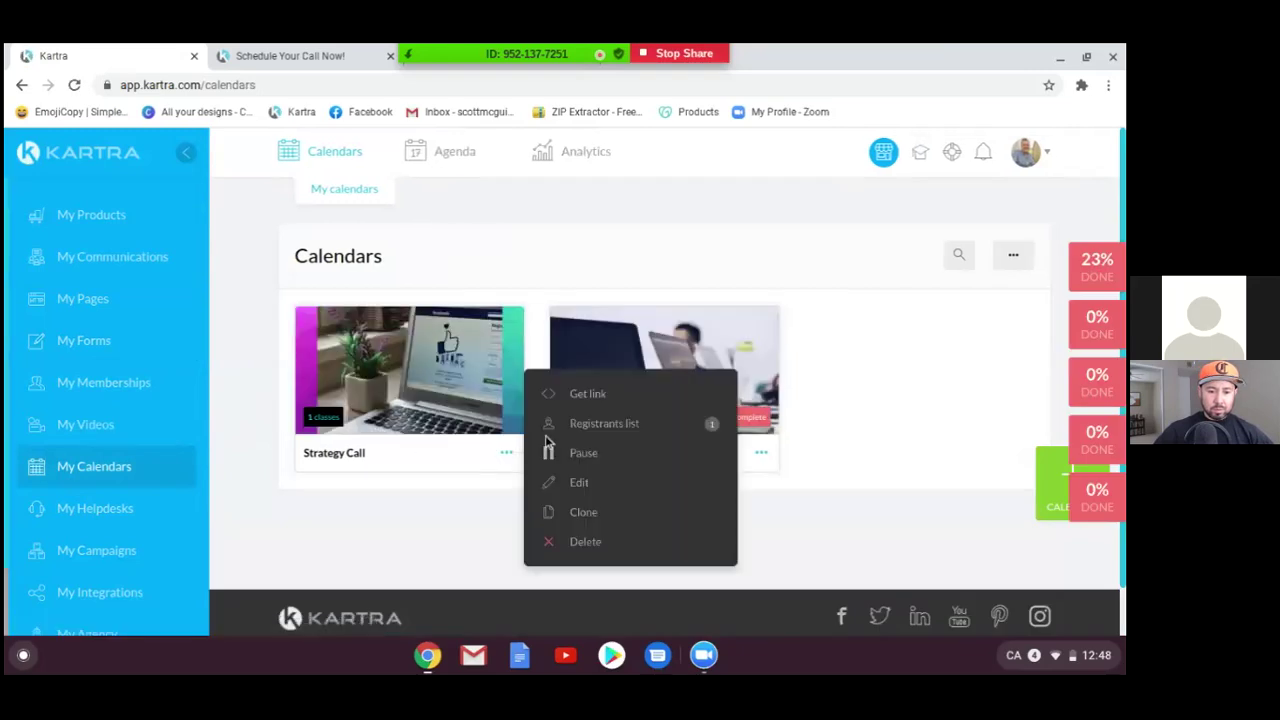
{"action": "left_click", "coordinate": [566, 482]}
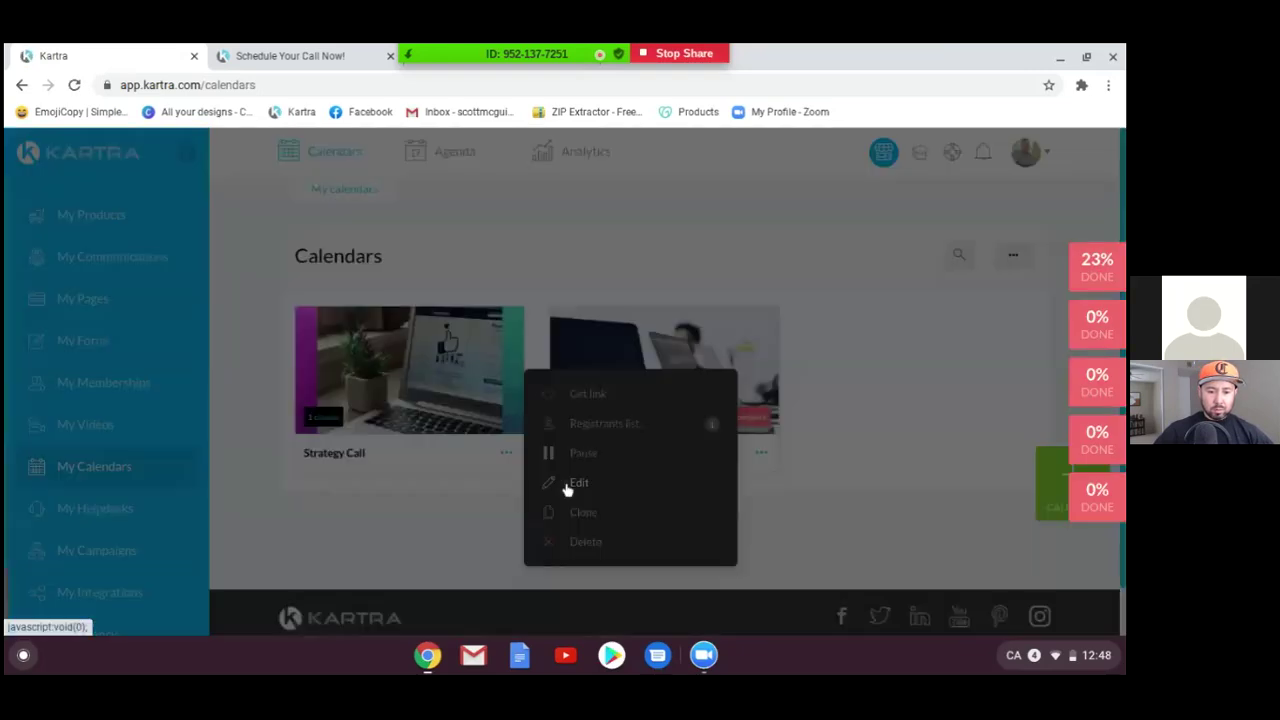
{"action": "left_click", "coordinate": [816, 193]}
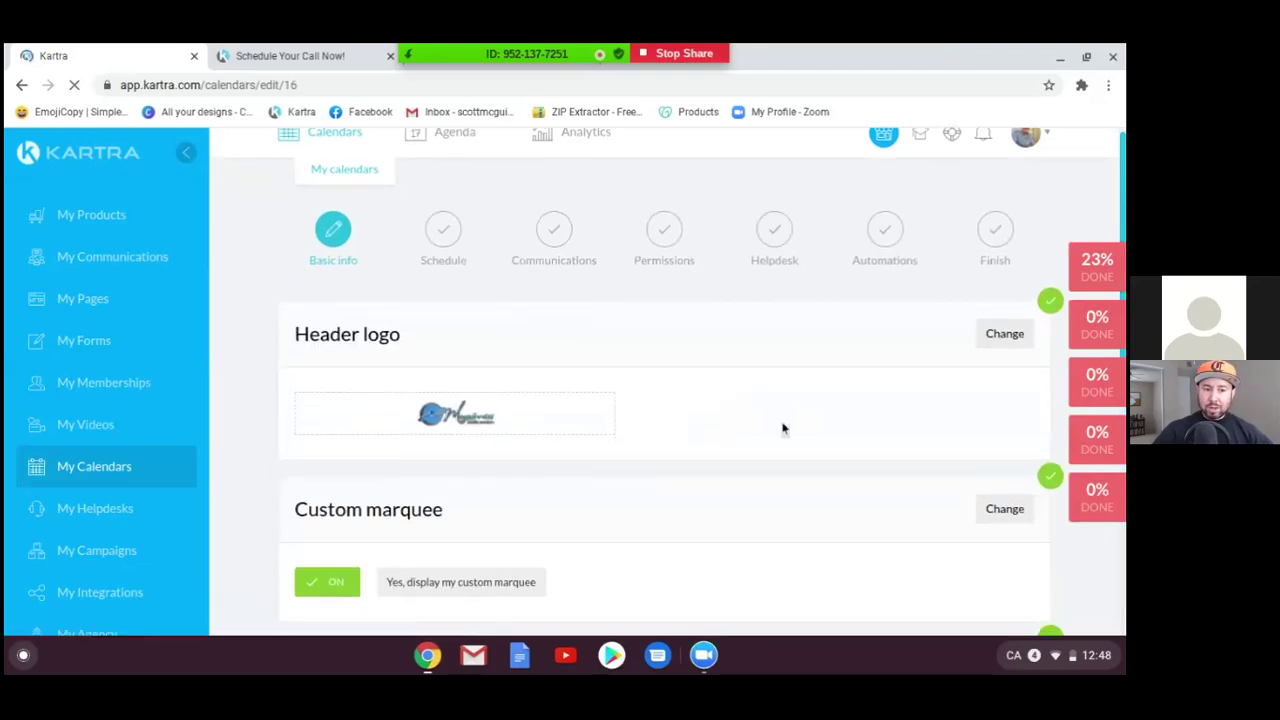
Step: Review and save the calendar's basic info, and open the Strategy Call schedule for editing
{"action": "scroll", "coordinate": [783, 428], "scroll_direction": "down", "scroll_amount": 2}
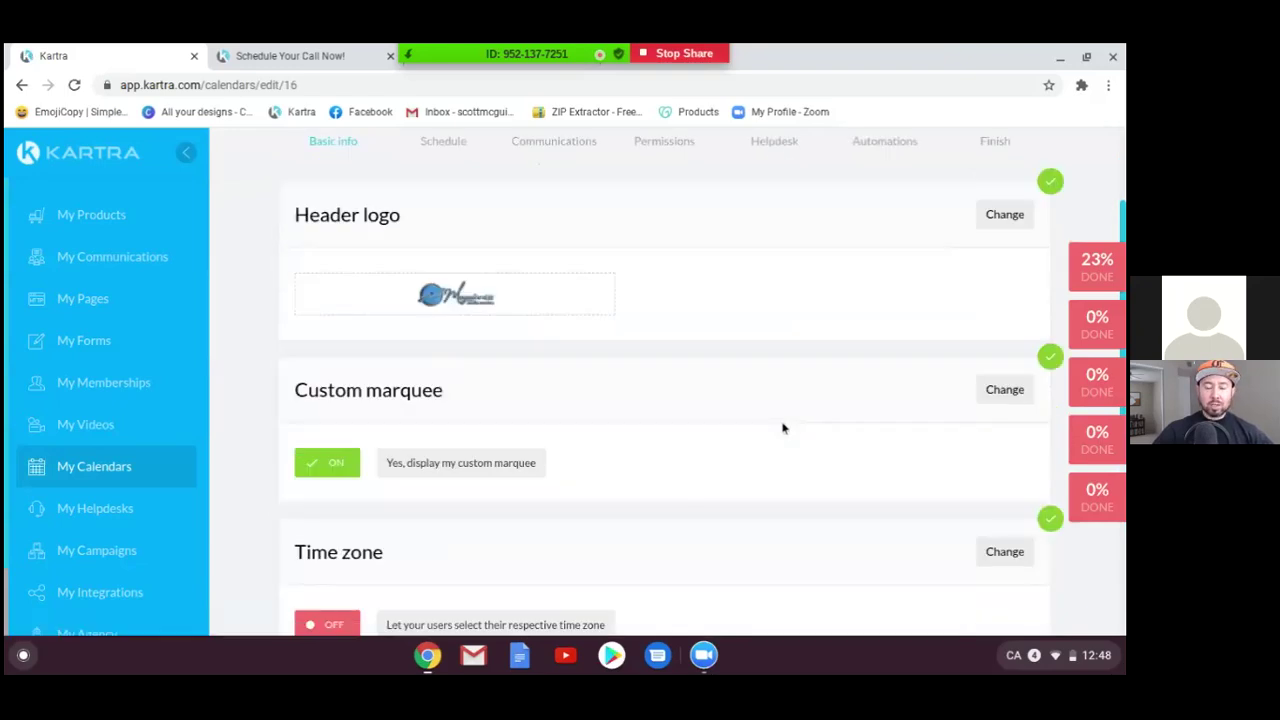
{"action": "scroll", "coordinate": [783, 428], "scroll_direction": "up", "scroll_amount": 1}
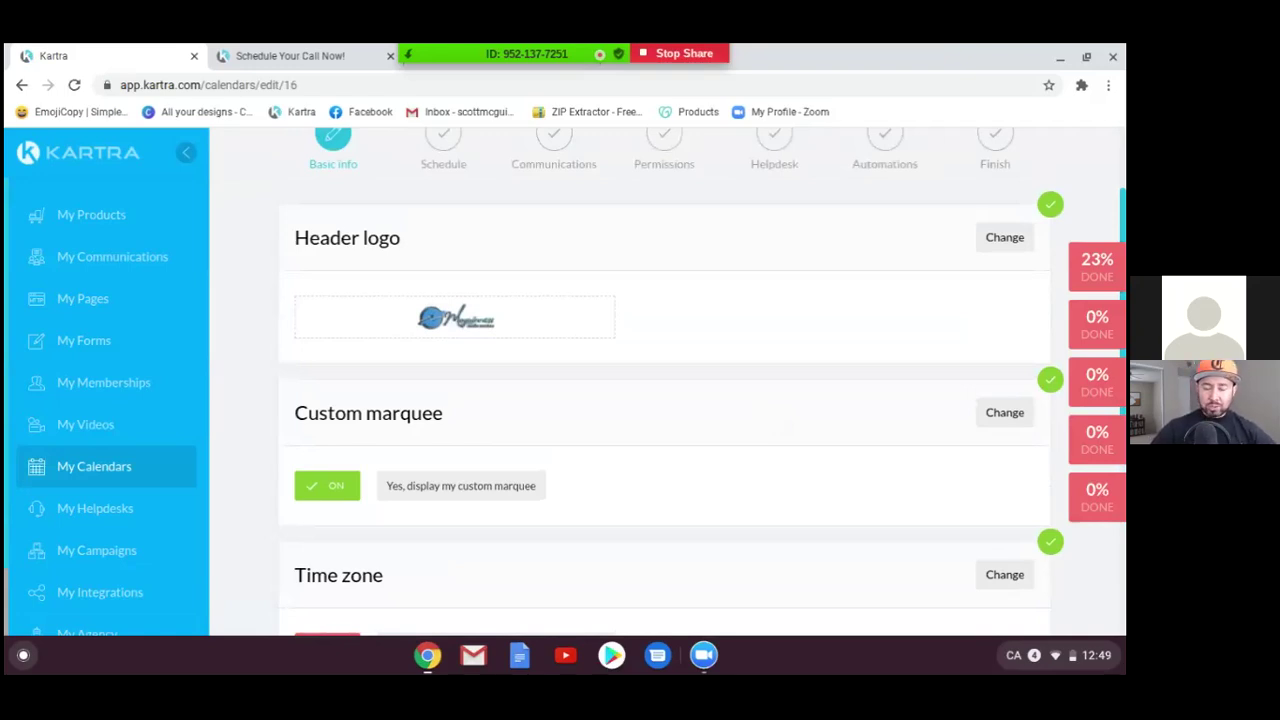
{"action": "scroll", "coordinate": [763, 418], "scroll_direction": "down", "scroll_amount": 2}
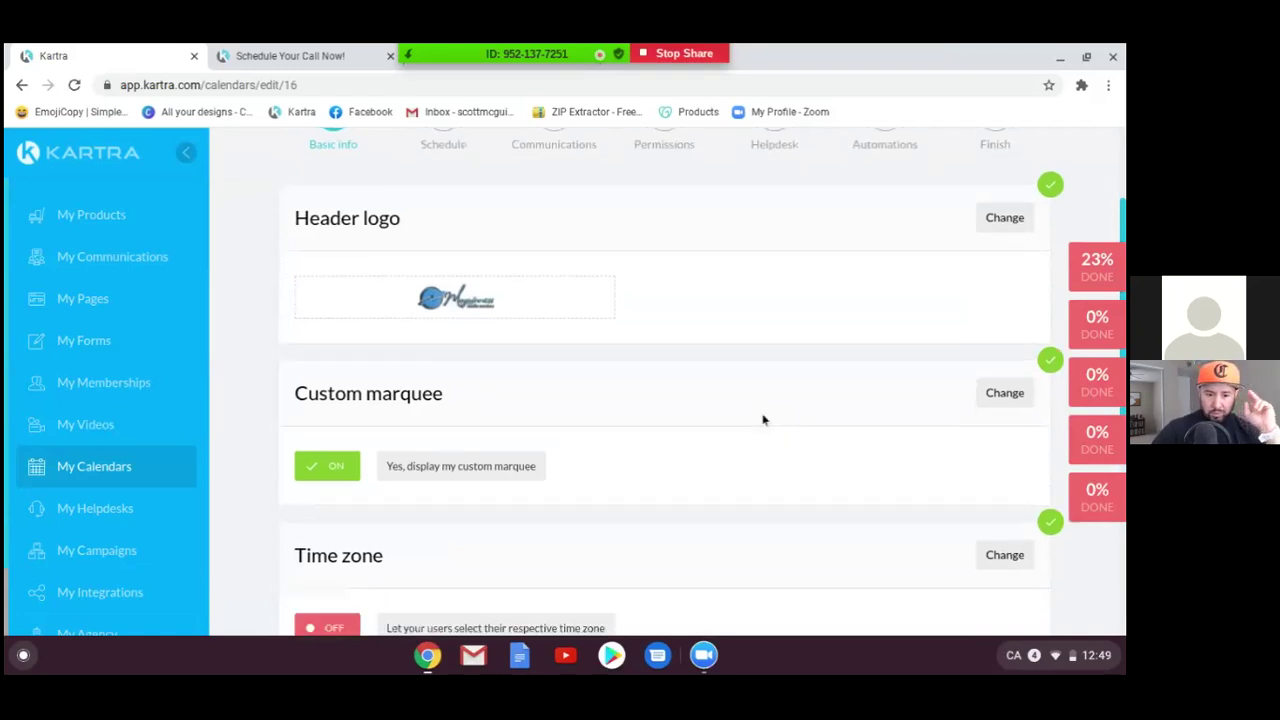
{"action": "scroll", "coordinate": [763, 420], "scroll_direction": "down", "scroll_amount": 5}
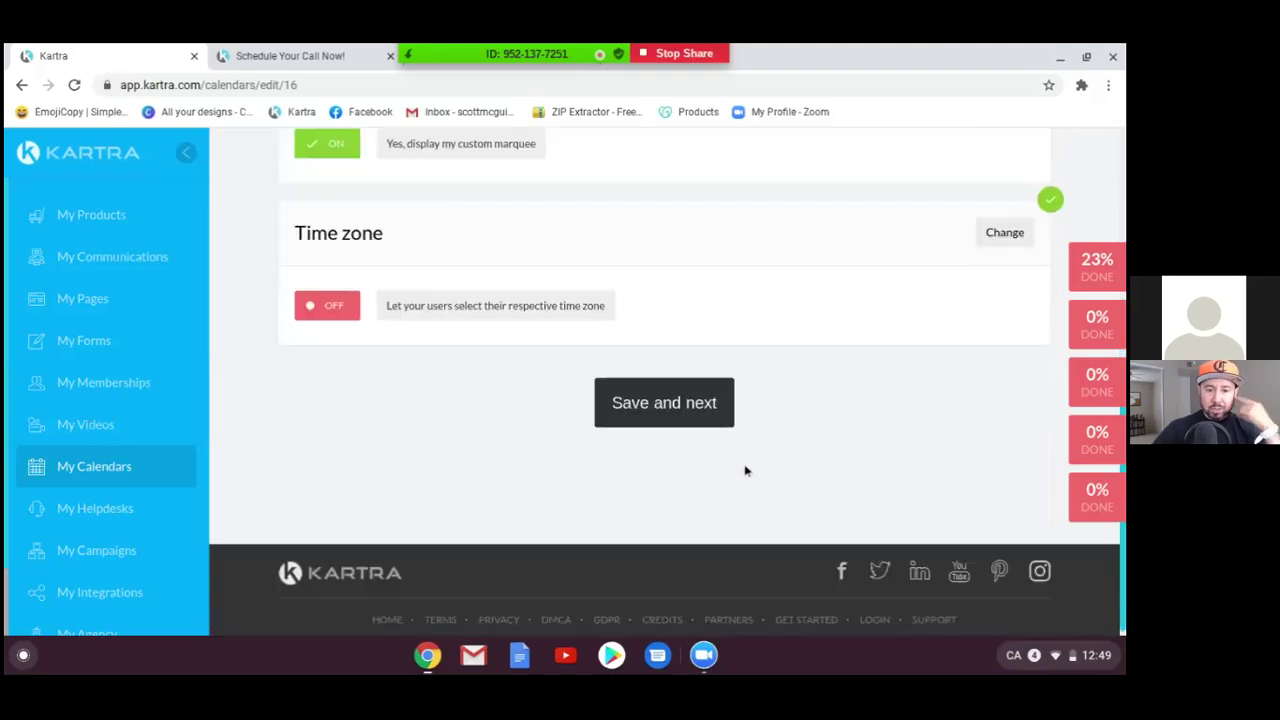
{"action": "scroll", "coordinate": [746, 470], "scroll_direction": "up", "scroll_amount": 1}
{"action": "left_click", "coordinate": [636, 446]}
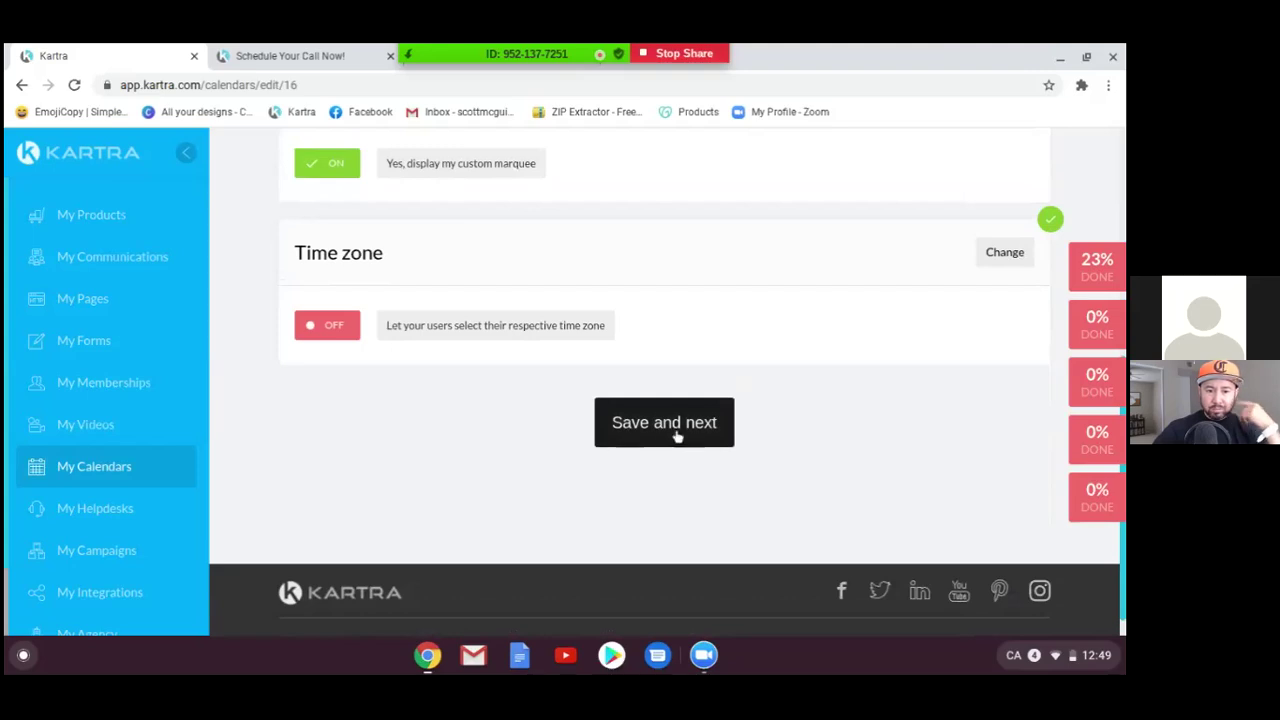
{"action": "left_click", "coordinate": [677, 437]}
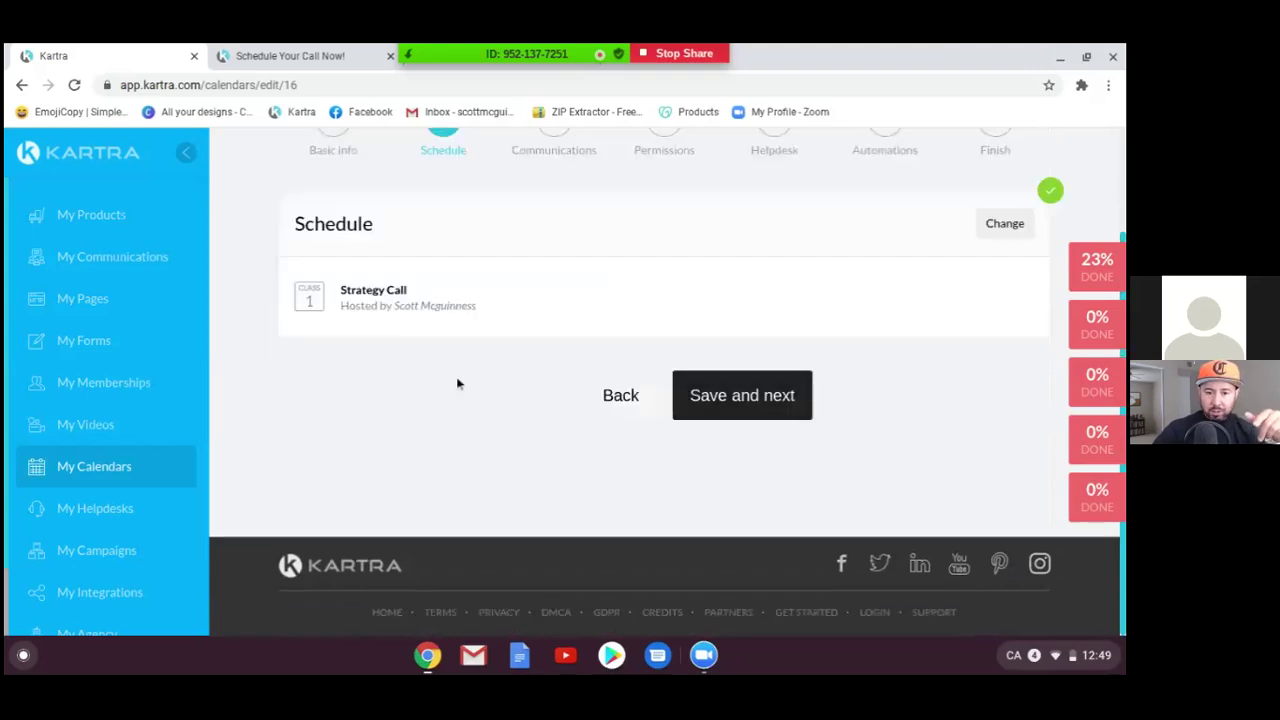
{"action": "left_click", "coordinate": [1004, 224]}
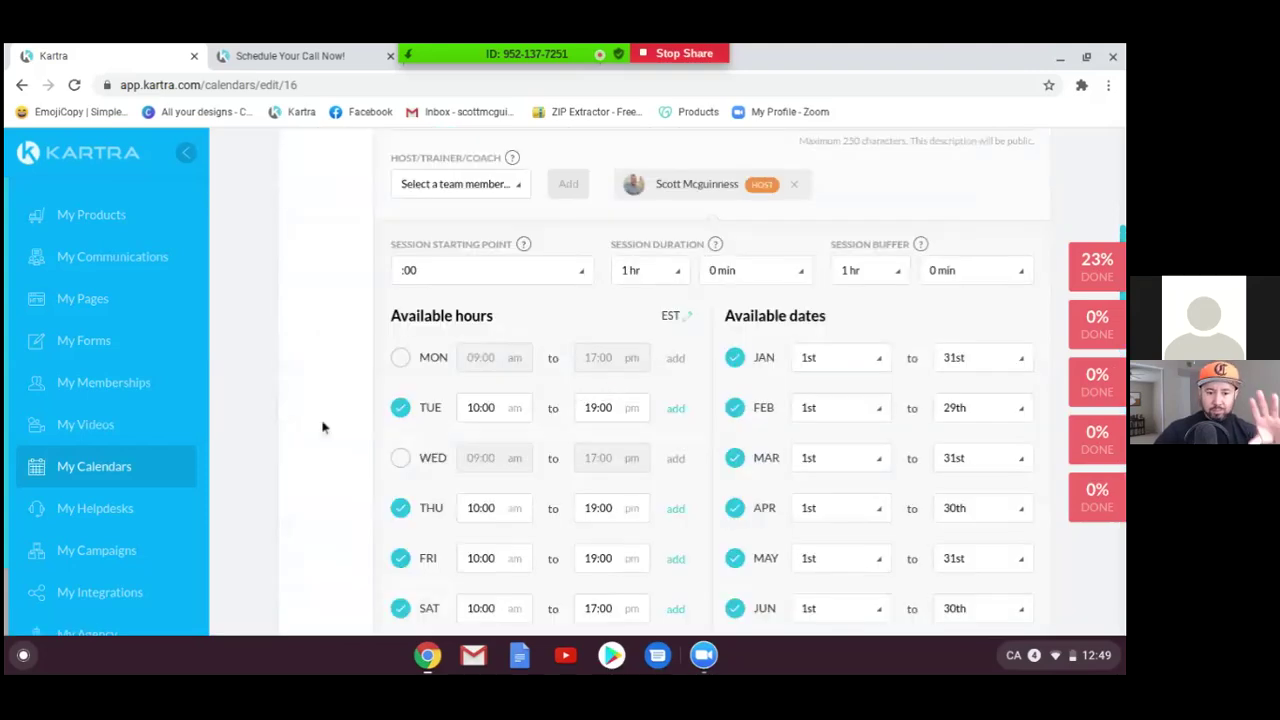
Step: Review the Strategy Call schedule's session timing, available hours and dates, booking notice and free or payment options
{"action": "scroll", "coordinate": [323, 294], "scroll_direction": "up", "scroll_amount": 1}
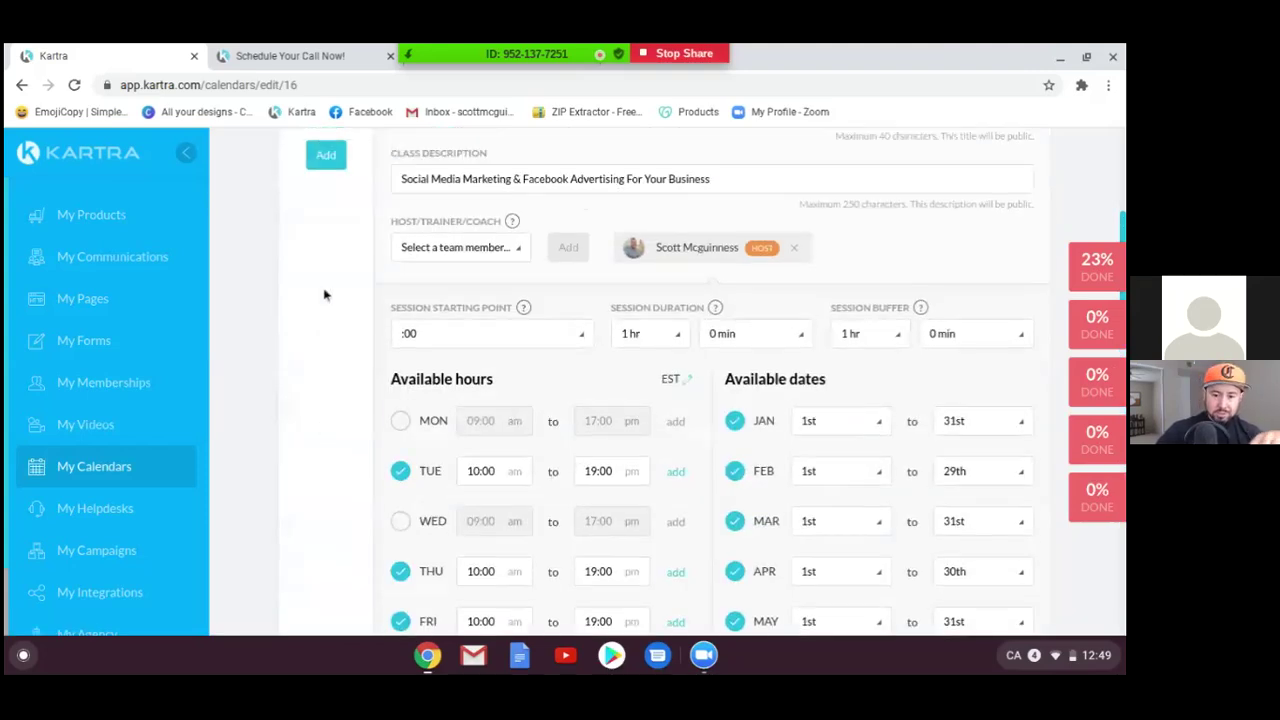
{"action": "scroll", "coordinate": [323, 294], "scroll_direction": "down", "scroll_amount": 3}
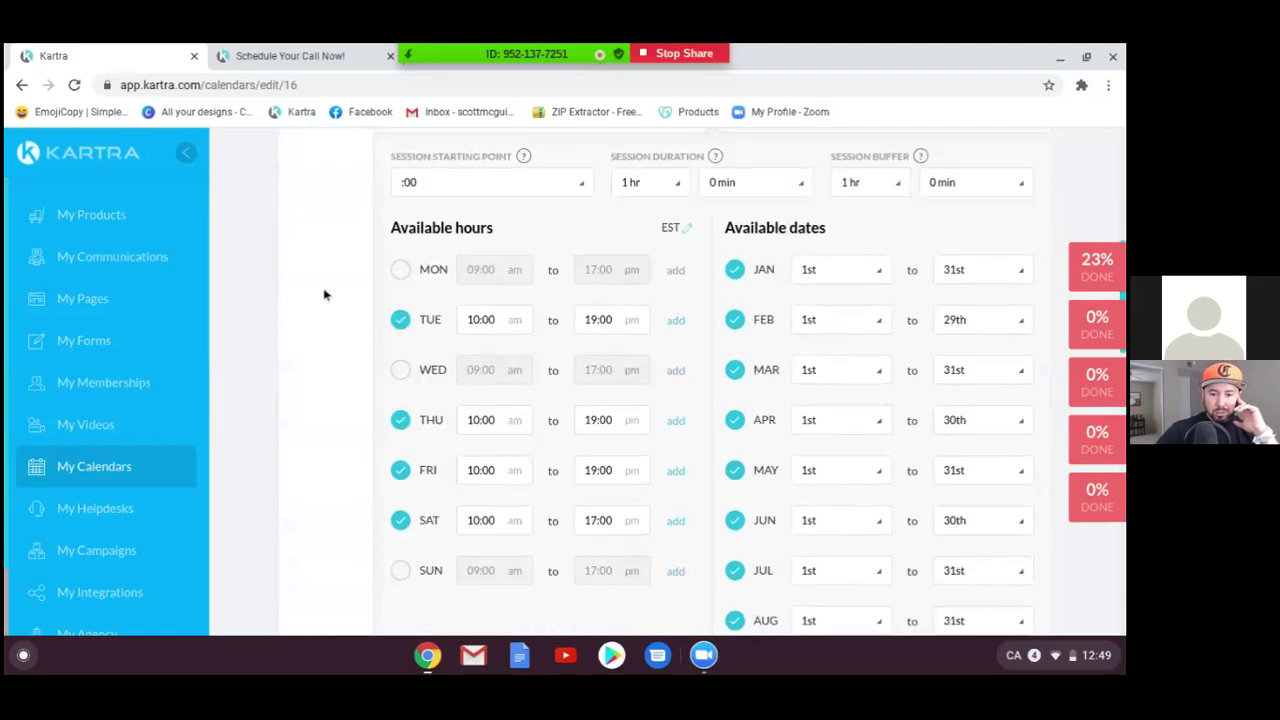
{"action": "scroll", "coordinate": [323, 294], "scroll_direction": "up", "scroll_amount": 3}
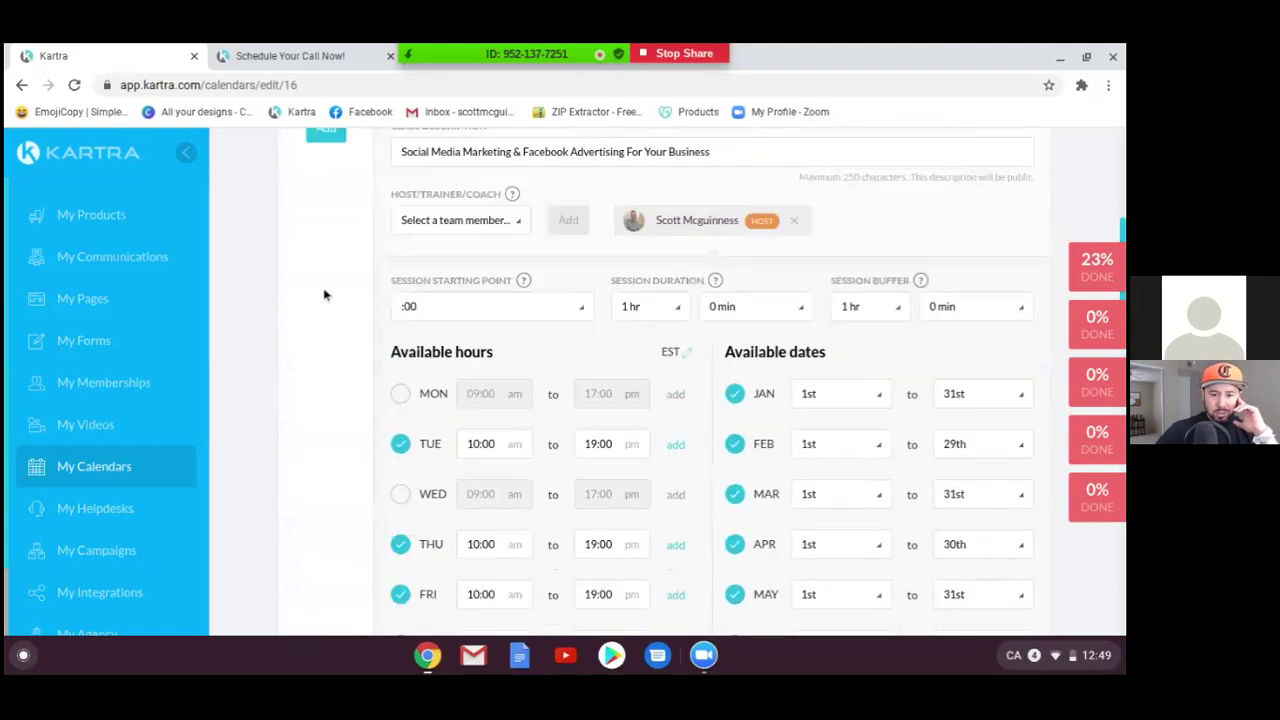
{"action": "scroll", "coordinate": [308, 394], "scroll_direction": "down", "scroll_amount": 1}
{"action": "scroll", "coordinate": [537, 417], "scroll_direction": "down", "scroll_amount": 1}
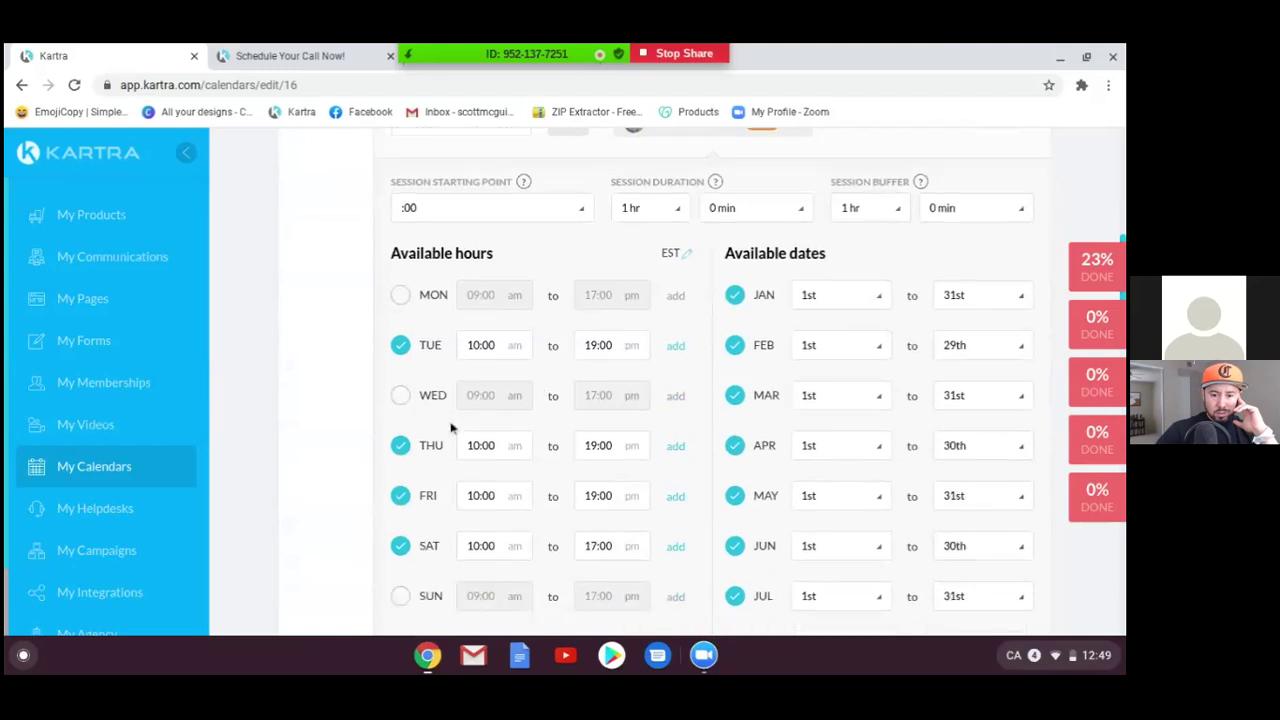
{"action": "scroll", "coordinate": [405, 530], "scroll_direction": "down", "scroll_amount": 3}
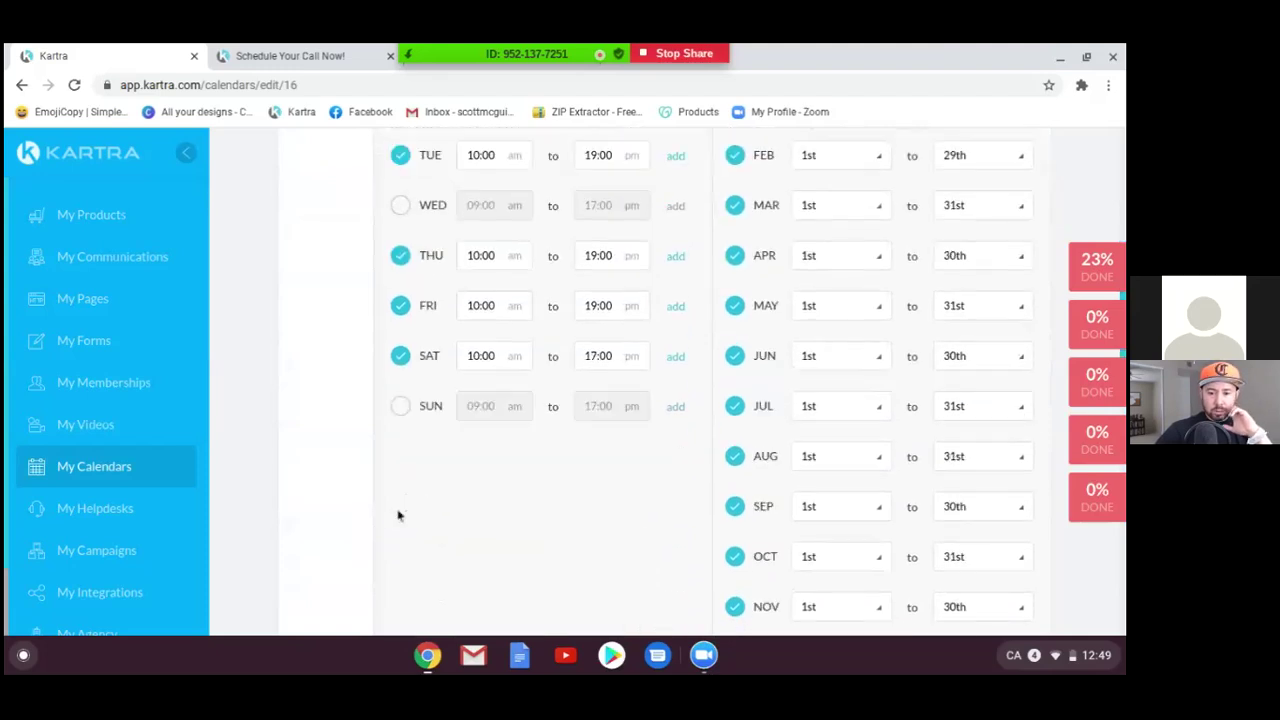
{"action": "scroll", "coordinate": [334, 506], "scroll_direction": "down", "scroll_amount": 1}
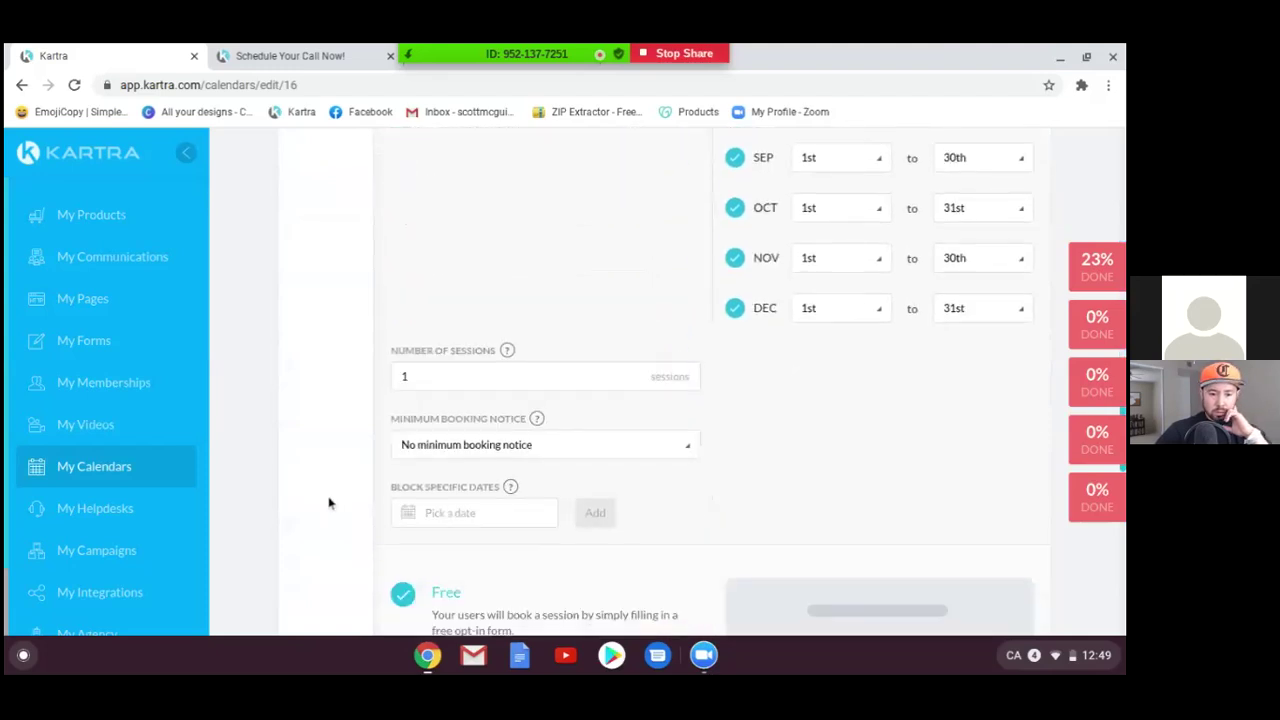
{"action": "scroll", "coordinate": [327, 500], "scroll_direction": "down", "scroll_amount": 2}
{"action": "scroll", "coordinate": [325, 497], "scroll_direction": "up", "scroll_amount": 1}
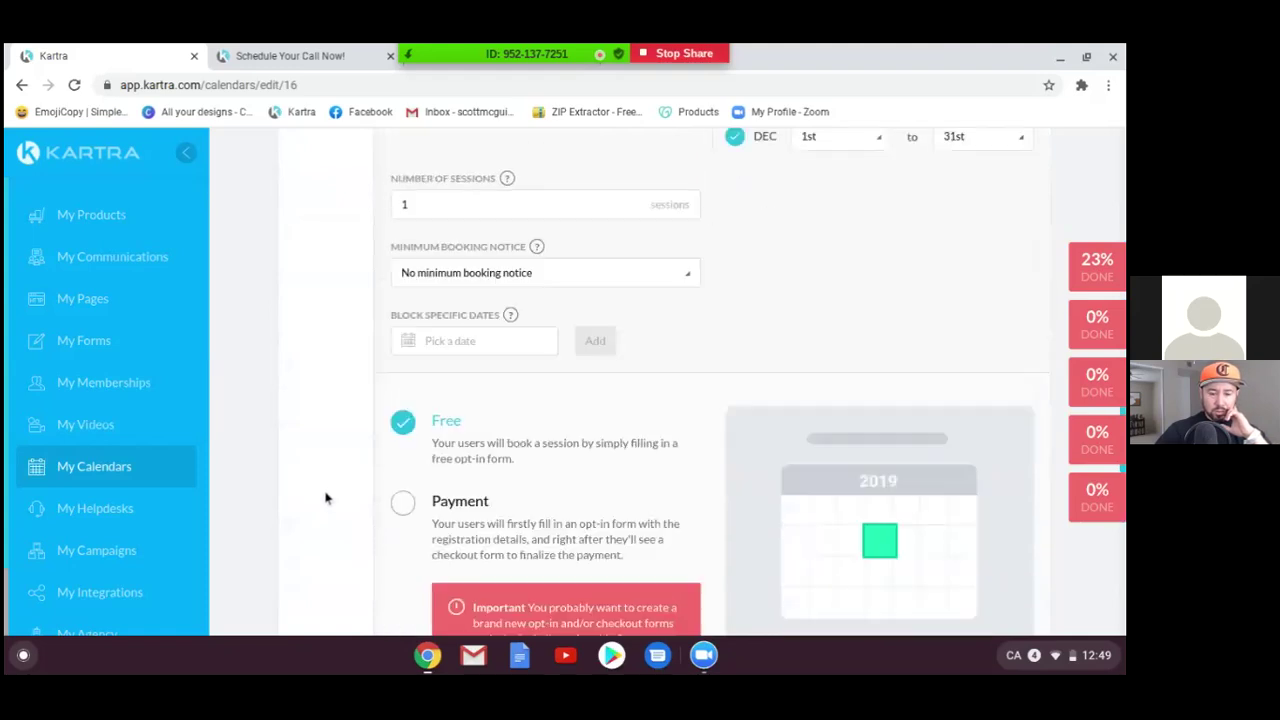
{"action": "scroll", "coordinate": [325, 497], "scroll_direction": "up", "scroll_amount": 1}
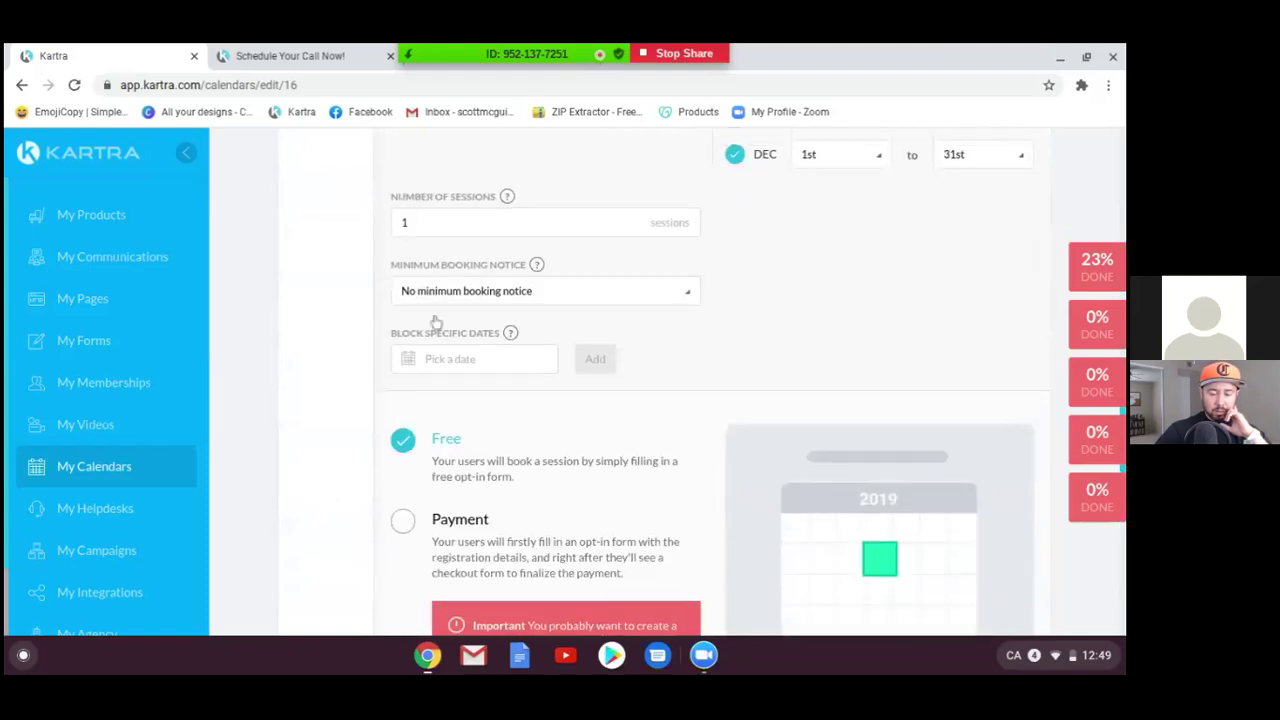
{"action": "scroll", "coordinate": [310, 458], "scroll_direction": "down", "scroll_amount": 2}
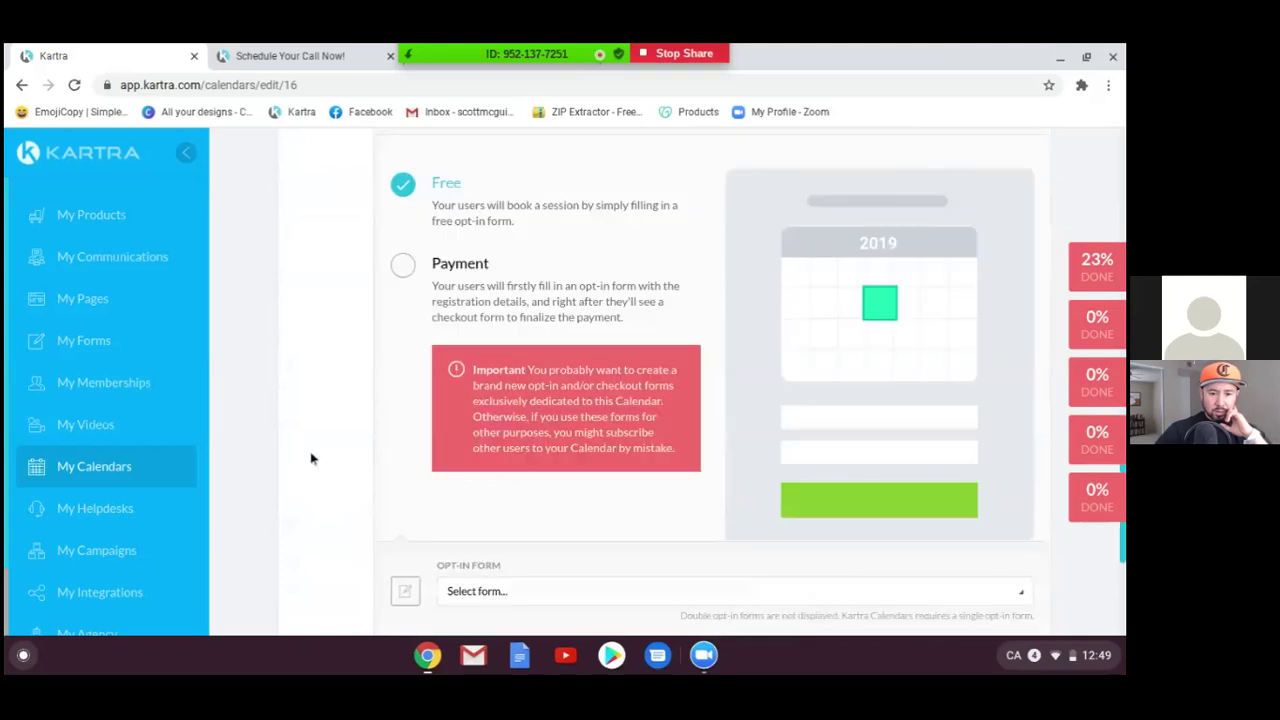
Step: Select My Calendar as the schedule's opt-in form and save the Strategy Call schedule
{"action": "scroll", "coordinate": [310, 458], "scroll_direction": "down", "scroll_amount": 3}
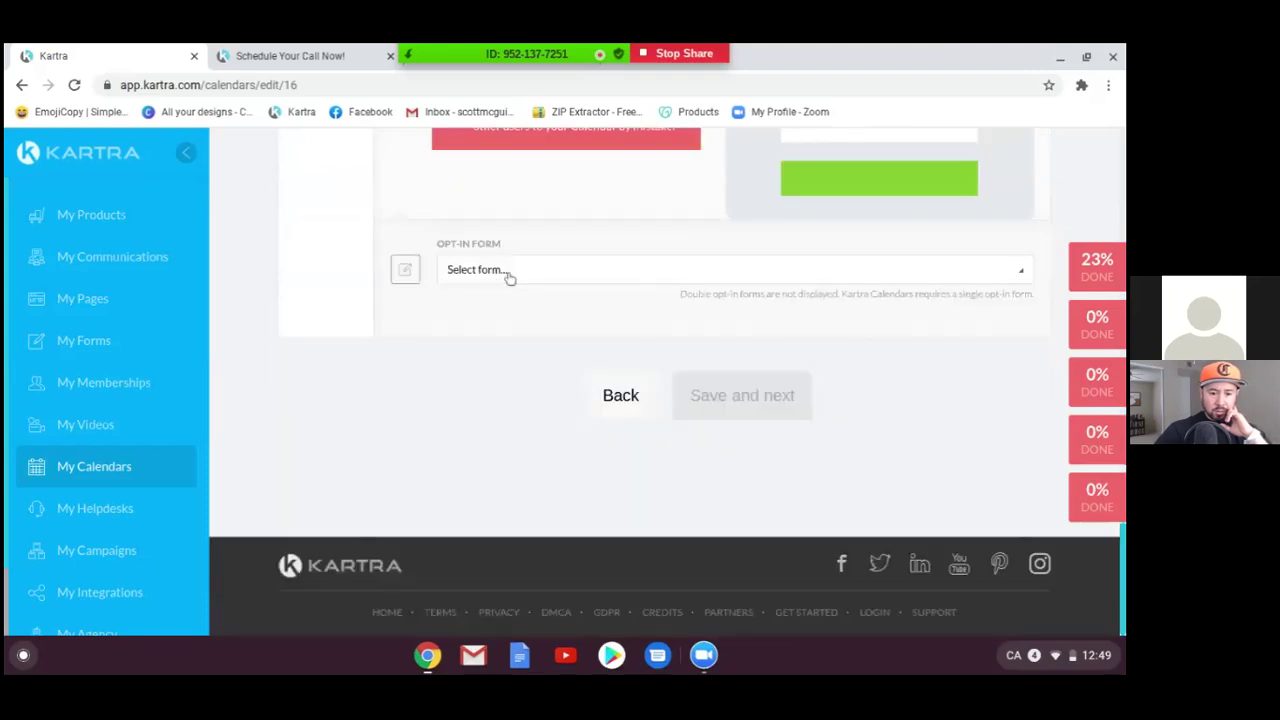
{"action": "left_click", "coordinate": [1012, 274]}
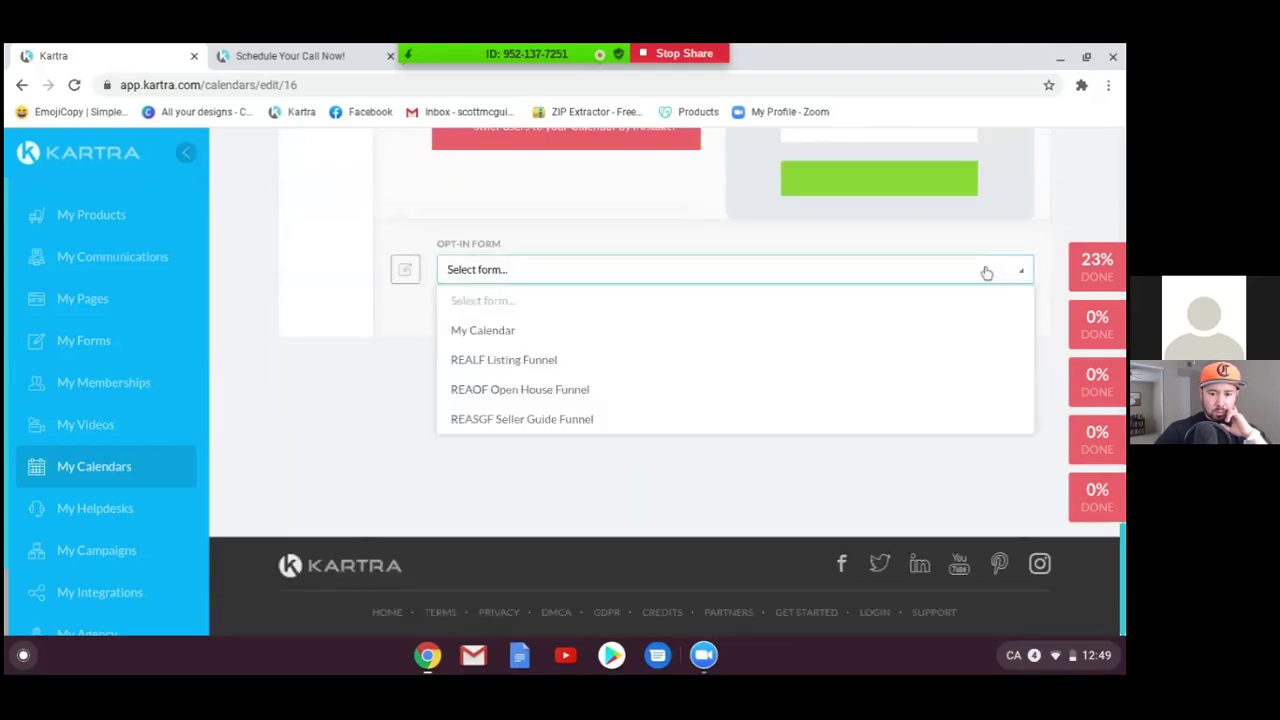
{"action": "left_click", "coordinate": [491, 339]}
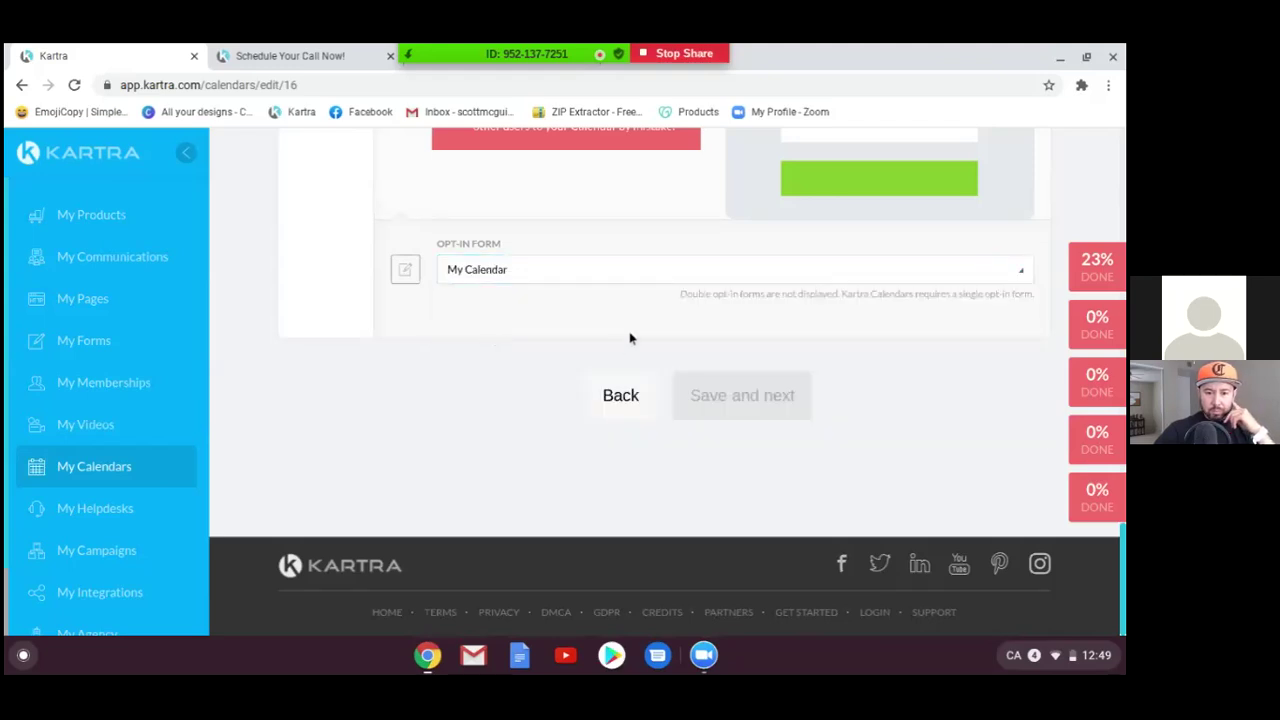
{"action": "scroll", "coordinate": [630, 338], "scroll_direction": "up", "scroll_amount": 20}
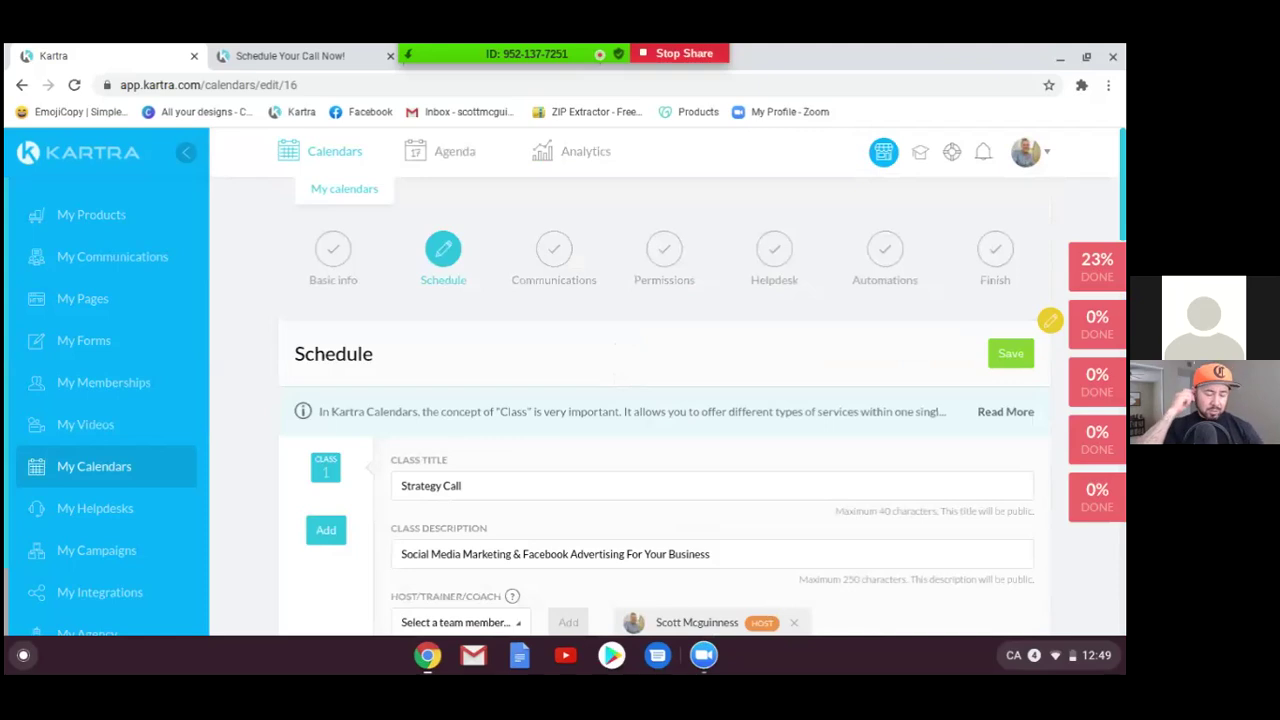
{"action": "left_click", "coordinate": [1010, 355]}
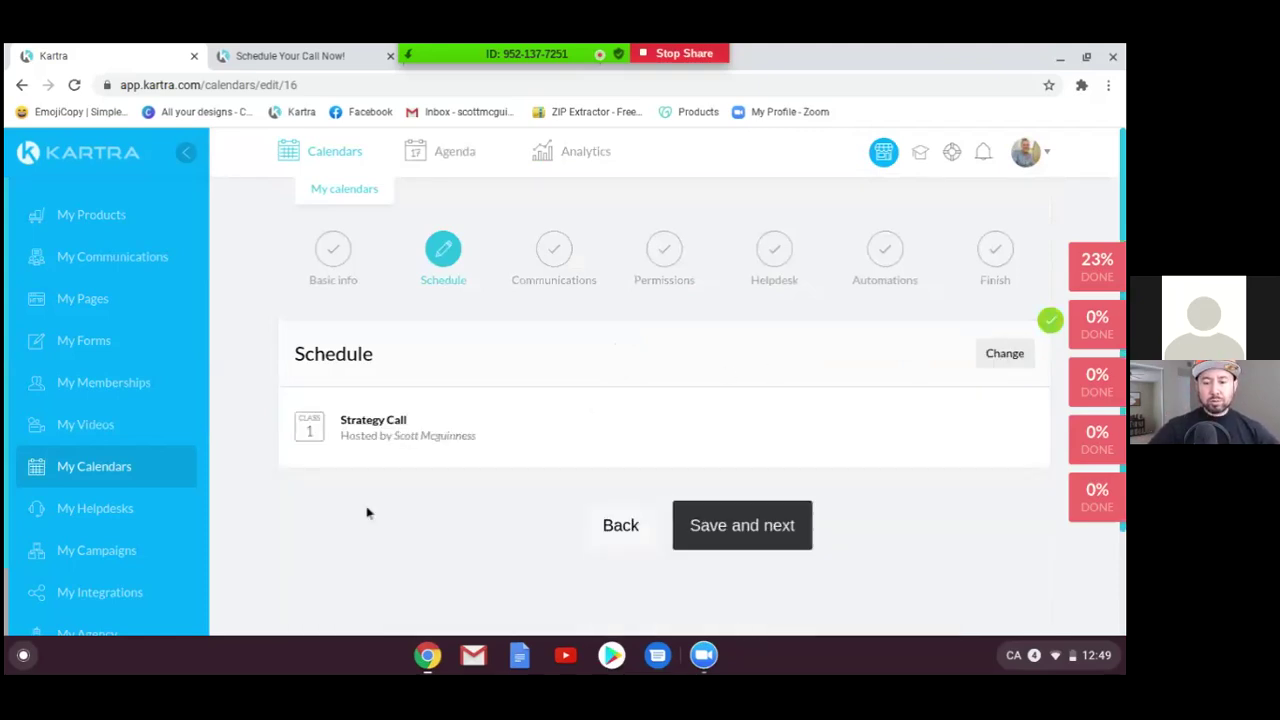
{"action": "left_click", "coordinate": [703, 534]}
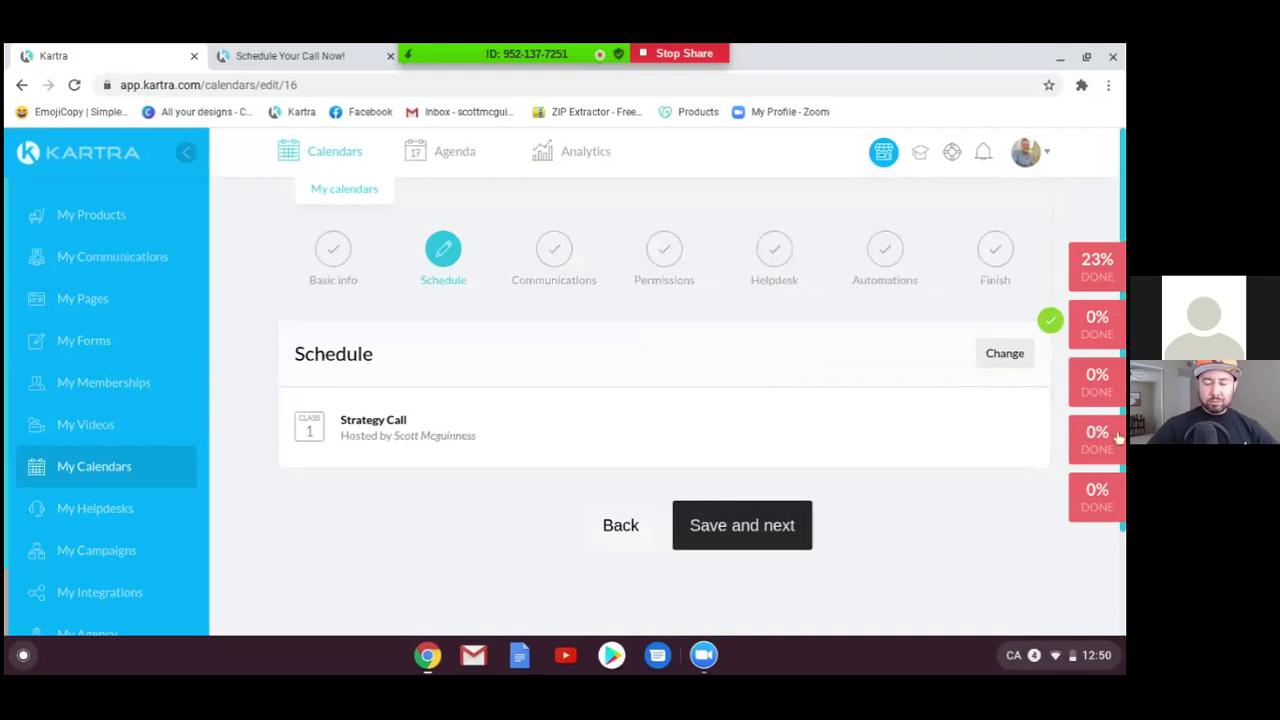
Step: Reopen the Strategy Call schedule for editing and disable the available dates for August through December
{"action": "left_click", "coordinate": [997, 354]}
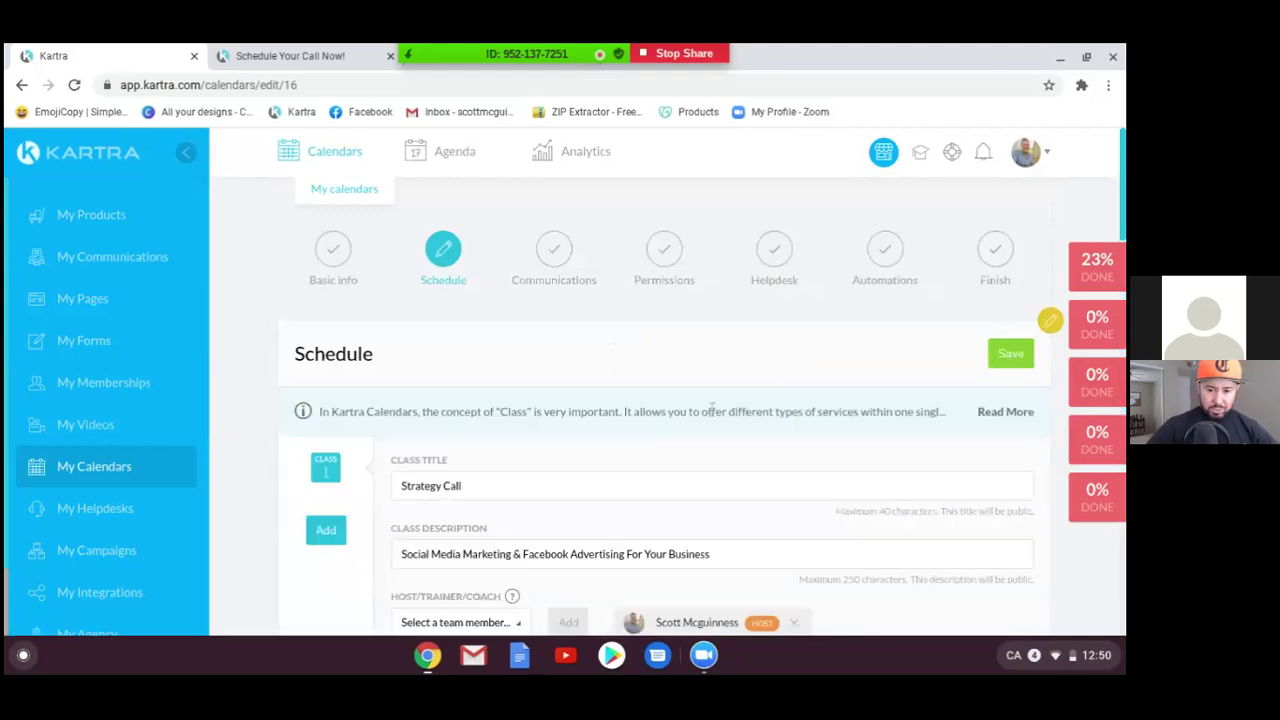
{"action": "scroll", "coordinate": [711, 417], "scroll_direction": "down", "scroll_amount": 8}
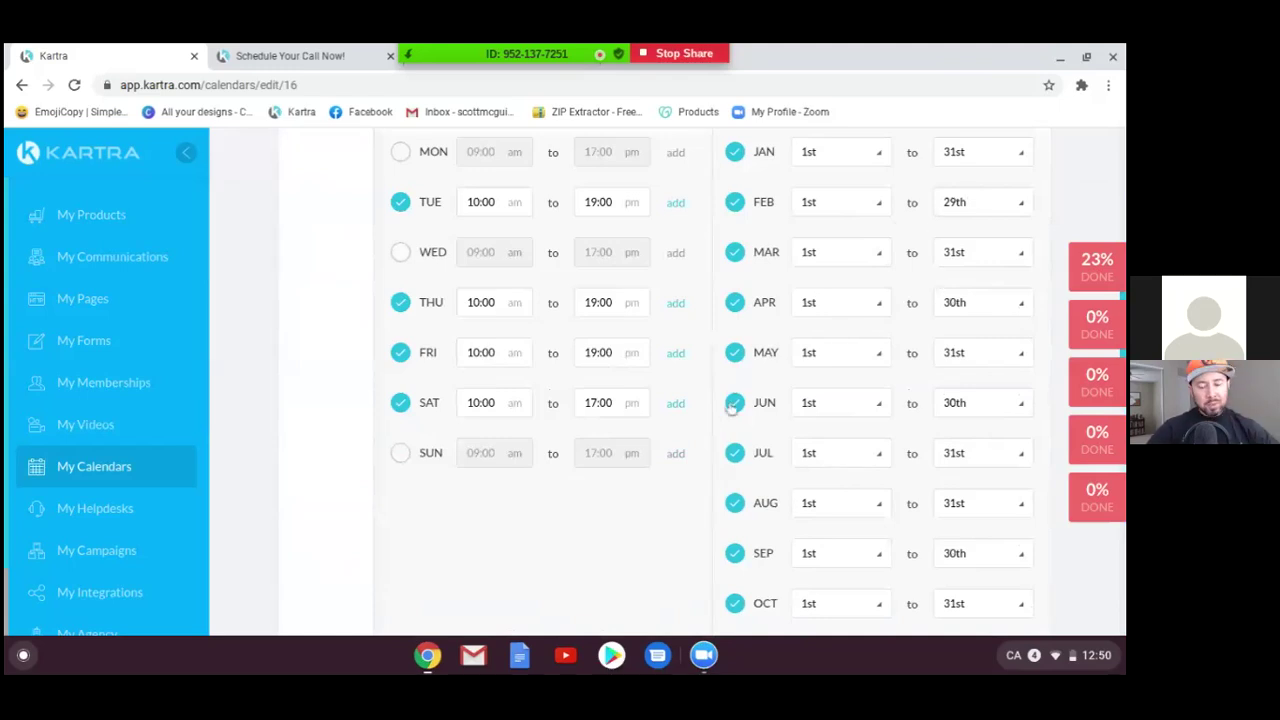
{"action": "scroll", "coordinate": [860, 420], "scroll_direction": "down", "scroll_amount": 1}
{"action": "scroll", "coordinate": [862, 418], "scroll_direction": "down", "scroll_amount": 3}
{"action": "scroll", "coordinate": [862, 418], "scroll_direction": "up", "scroll_amount": 4}
{"action": "scroll", "coordinate": [862, 418], "scroll_direction": "up", "scroll_amount": 1}
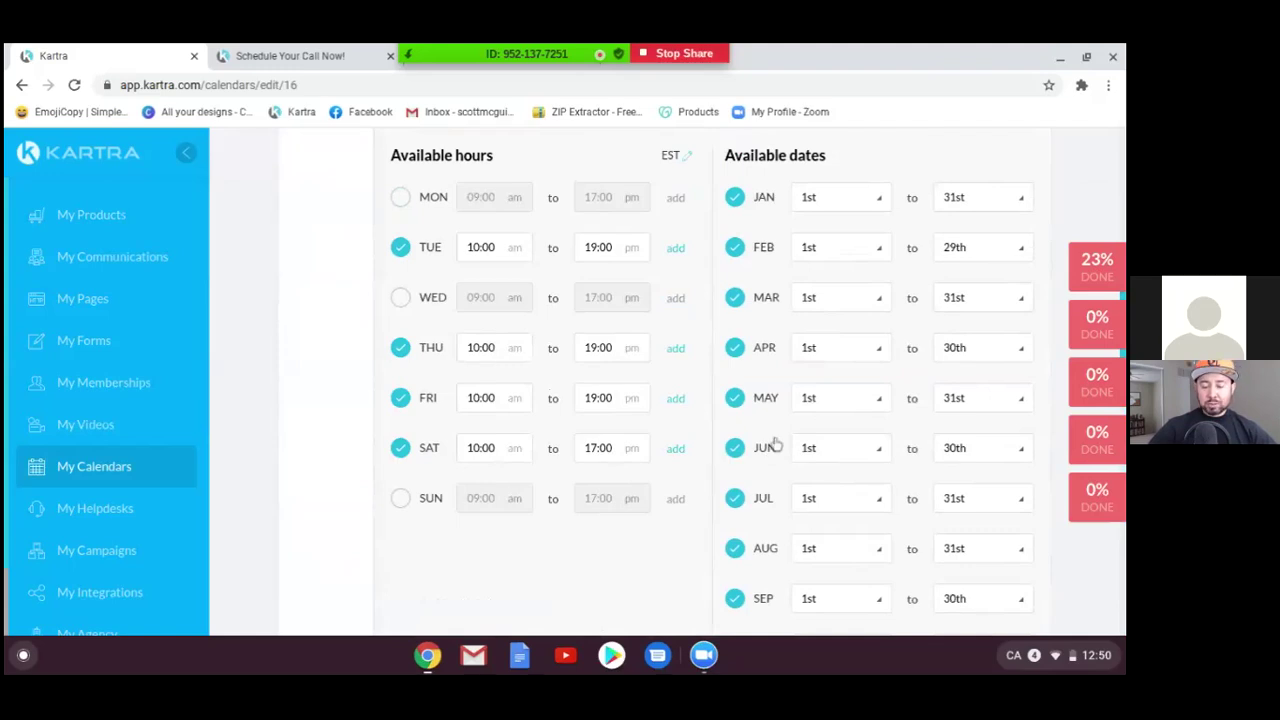
{"action": "scroll", "coordinate": [774, 443], "scroll_direction": "down", "scroll_amount": 3}
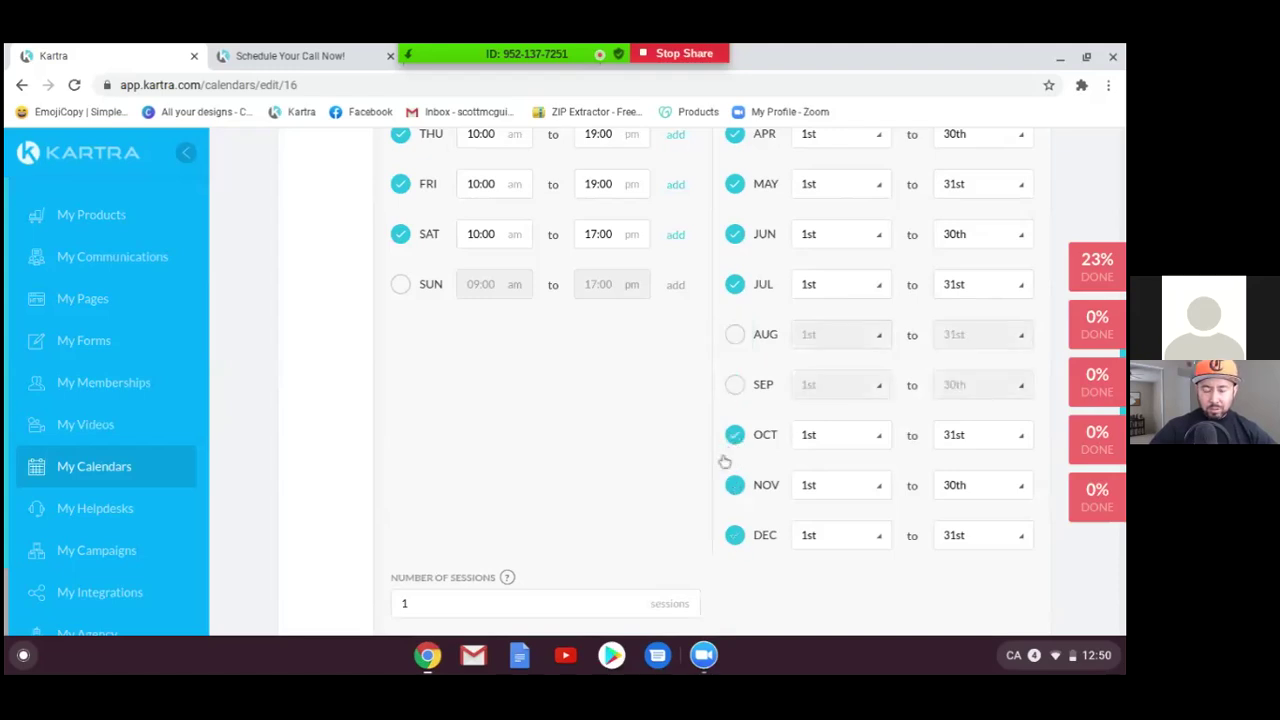
{"action": "left_click", "coordinate": [734, 436]}
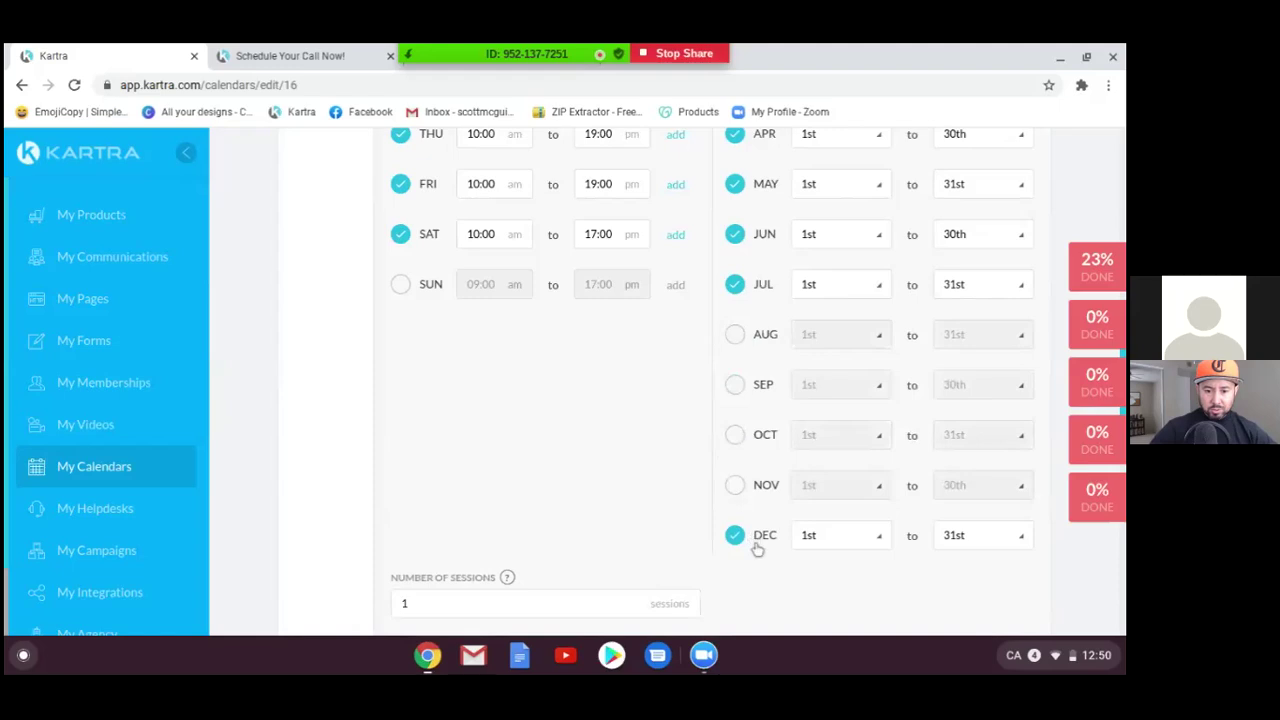
{"action": "left_click", "coordinate": [735, 538]}
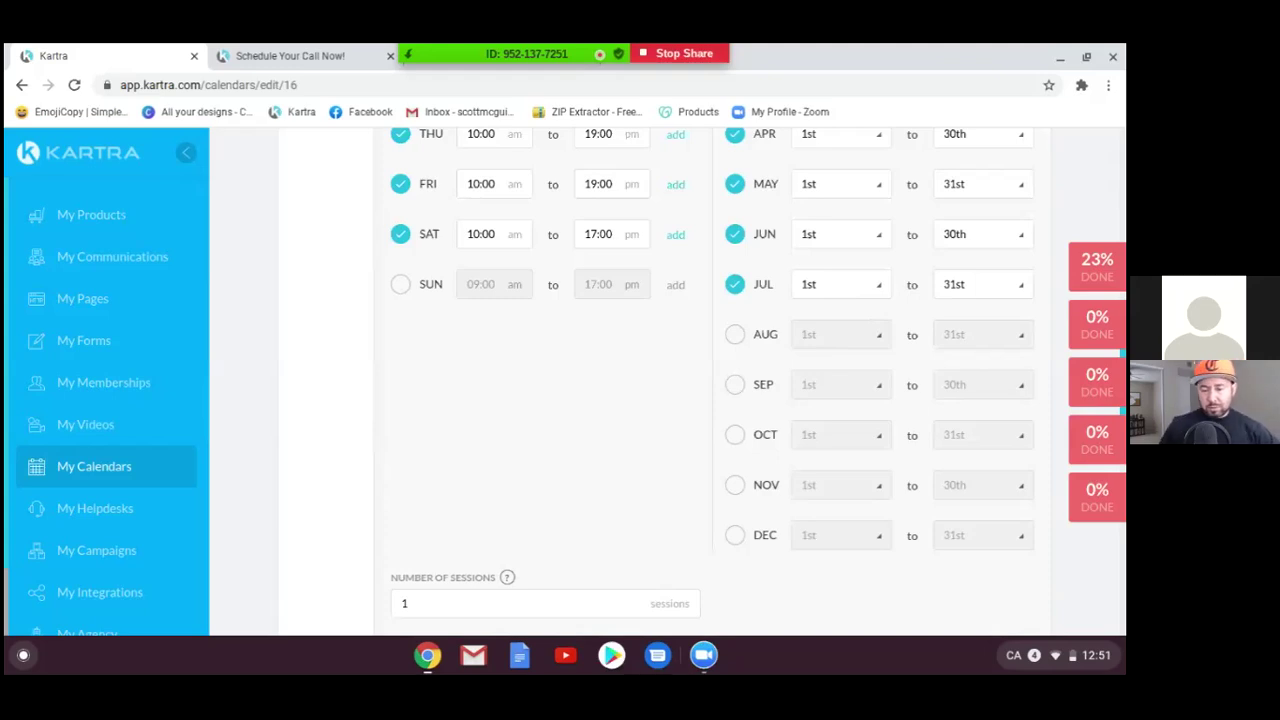
Step: Save the revised Strategy Call schedule and continue to the calendar's communications stage
{"action": "scroll", "coordinate": [857, 309], "scroll_direction": "up", "scroll_amount": 1}
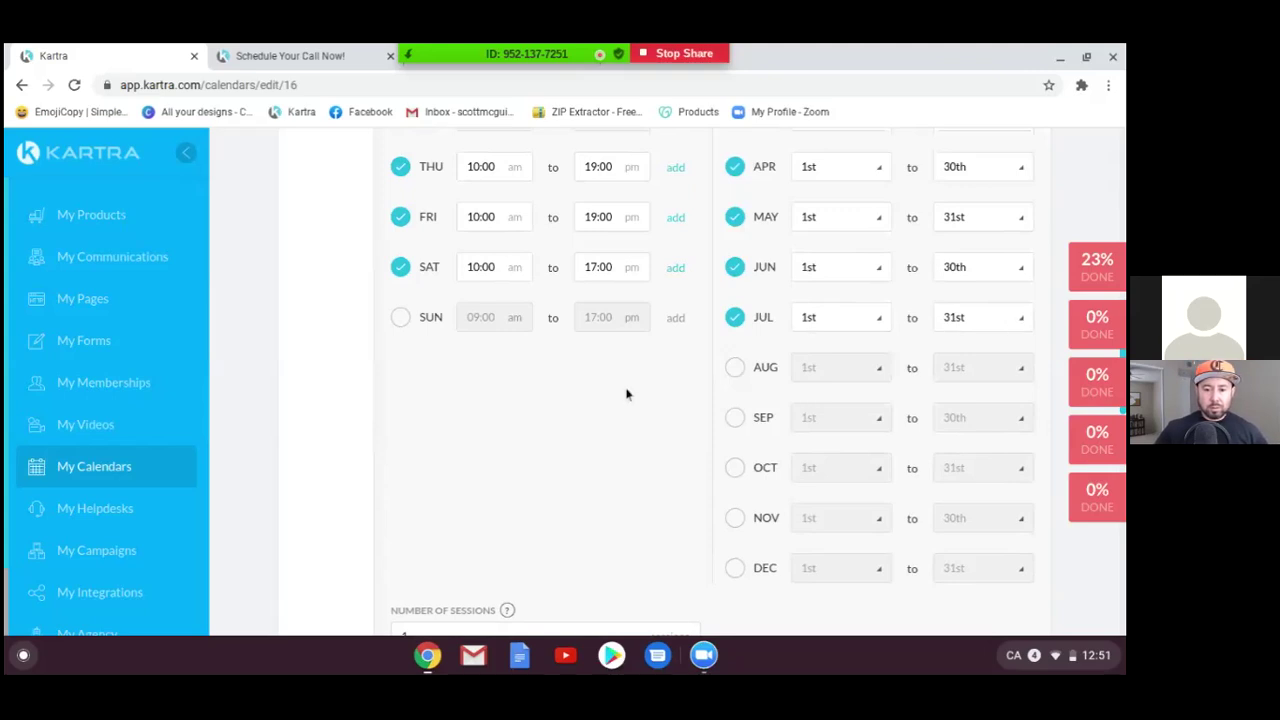
{"action": "scroll", "coordinate": [470, 410], "scroll_direction": "down", "scroll_amount": 1}
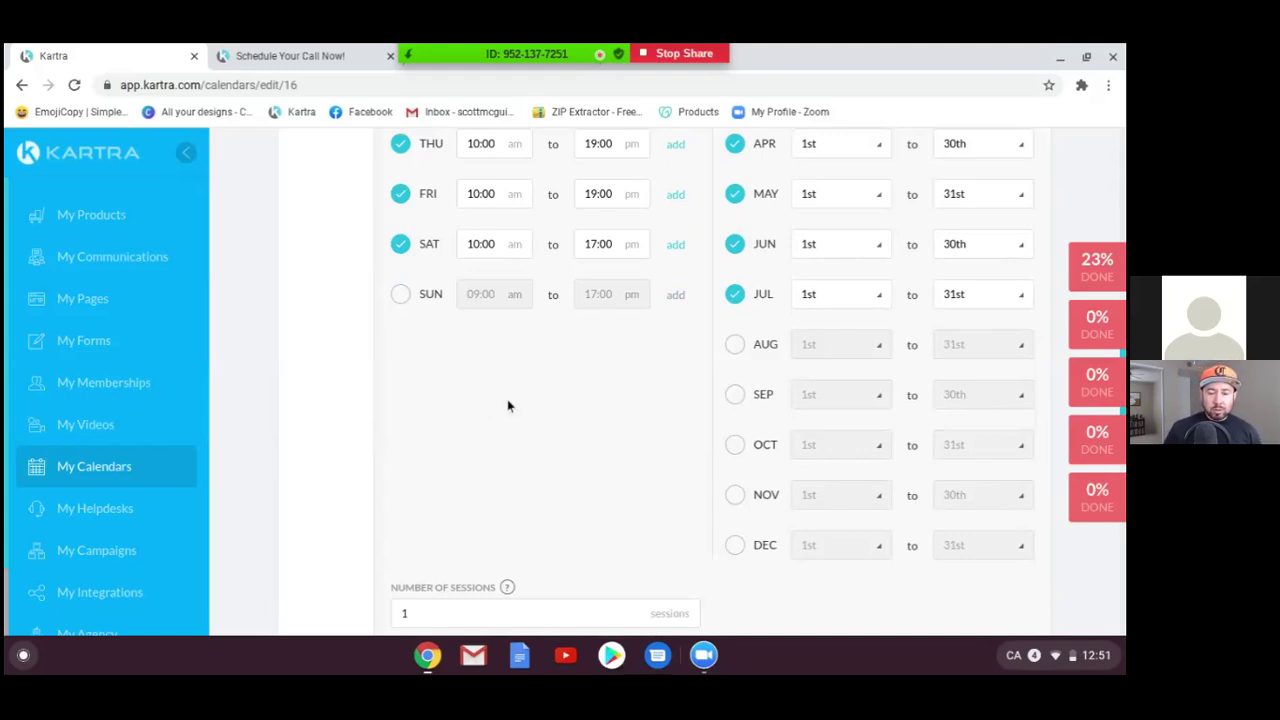
{"action": "scroll", "coordinate": [507, 399], "scroll_direction": "down", "scroll_amount": 2}
{"action": "scroll", "coordinate": [507, 399], "scroll_direction": "up", "scroll_amount": 10}
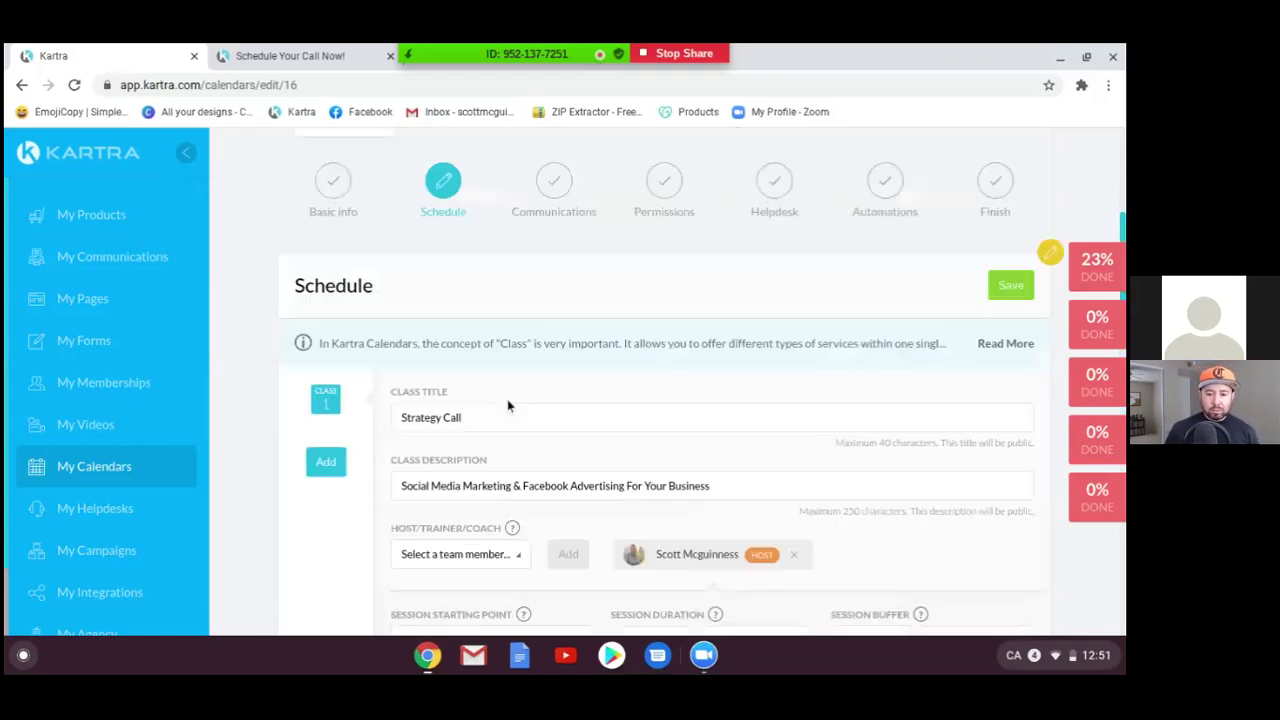
{"action": "left_click", "coordinate": [1013, 362]}
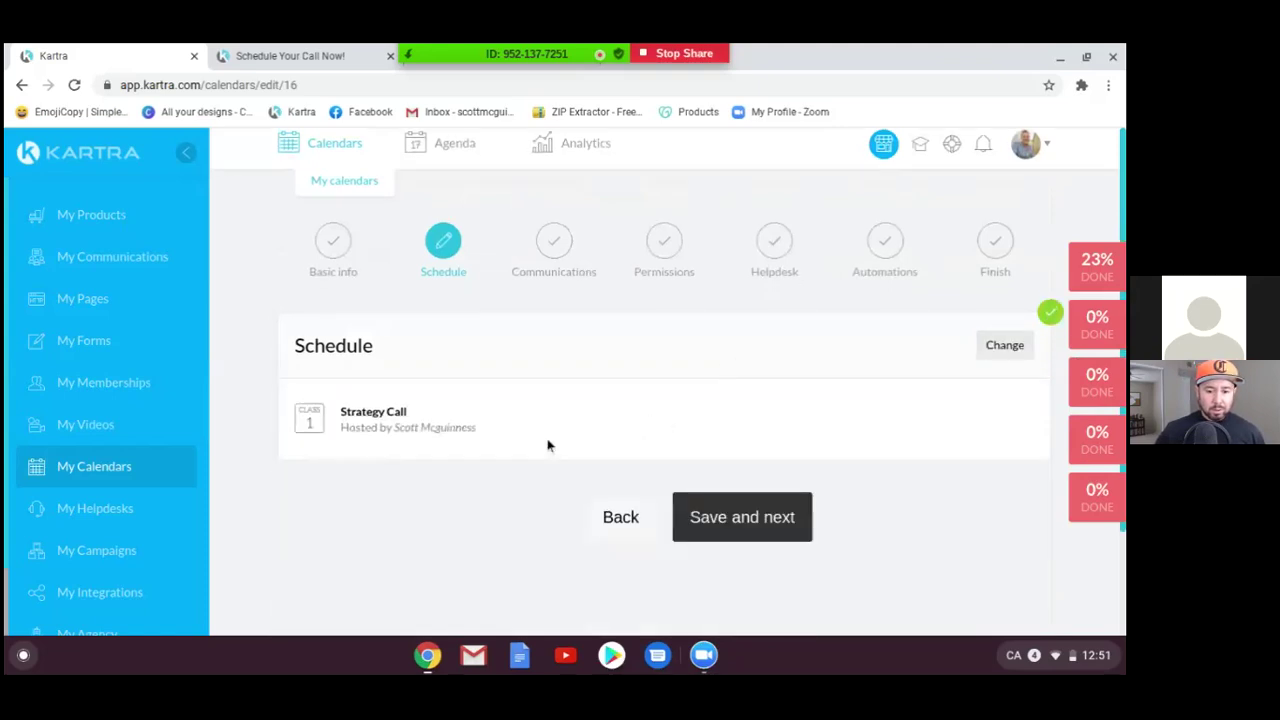
{"action": "scroll", "coordinate": [549, 443], "scroll_direction": "down", "scroll_amount": 3}
{"action": "left_click", "coordinate": [763, 420]}
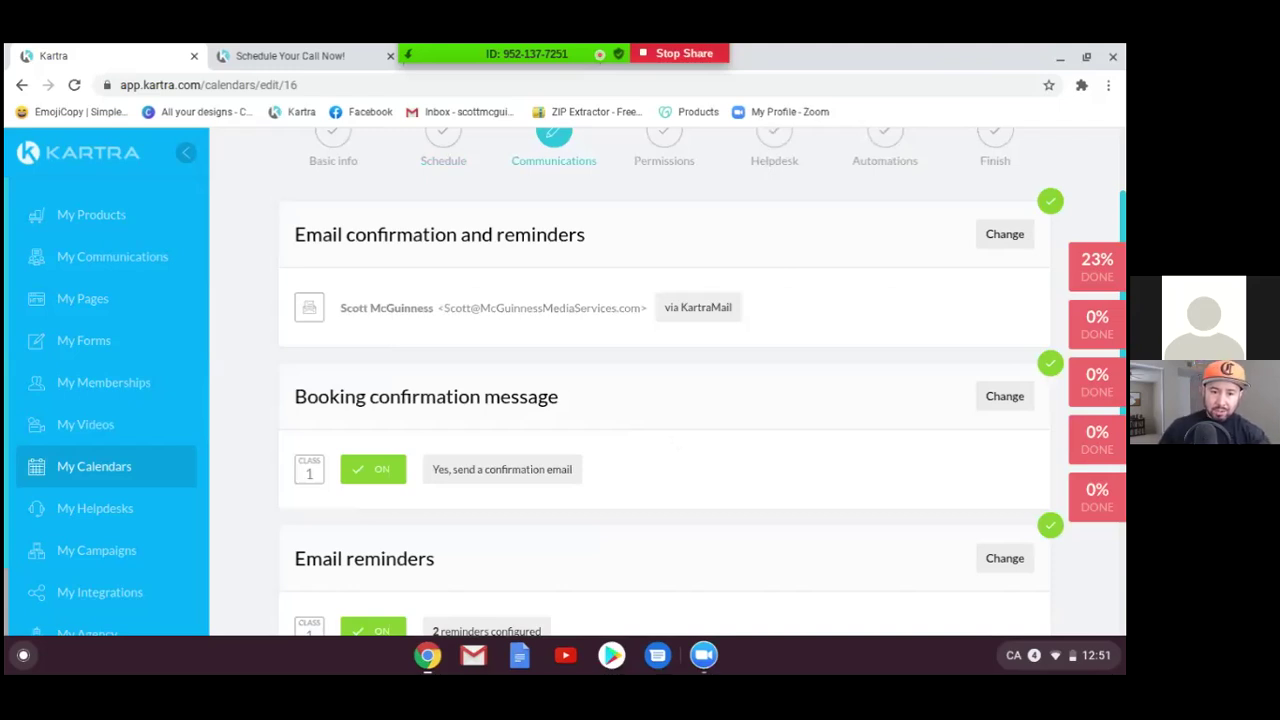
Step: Open the booking confirmation message settings and review the confirmation email sent immediately upon registration
{"action": "scroll", "coordinate": [674, 437], "scroll_direction": "down", "scroll_amount": 2}
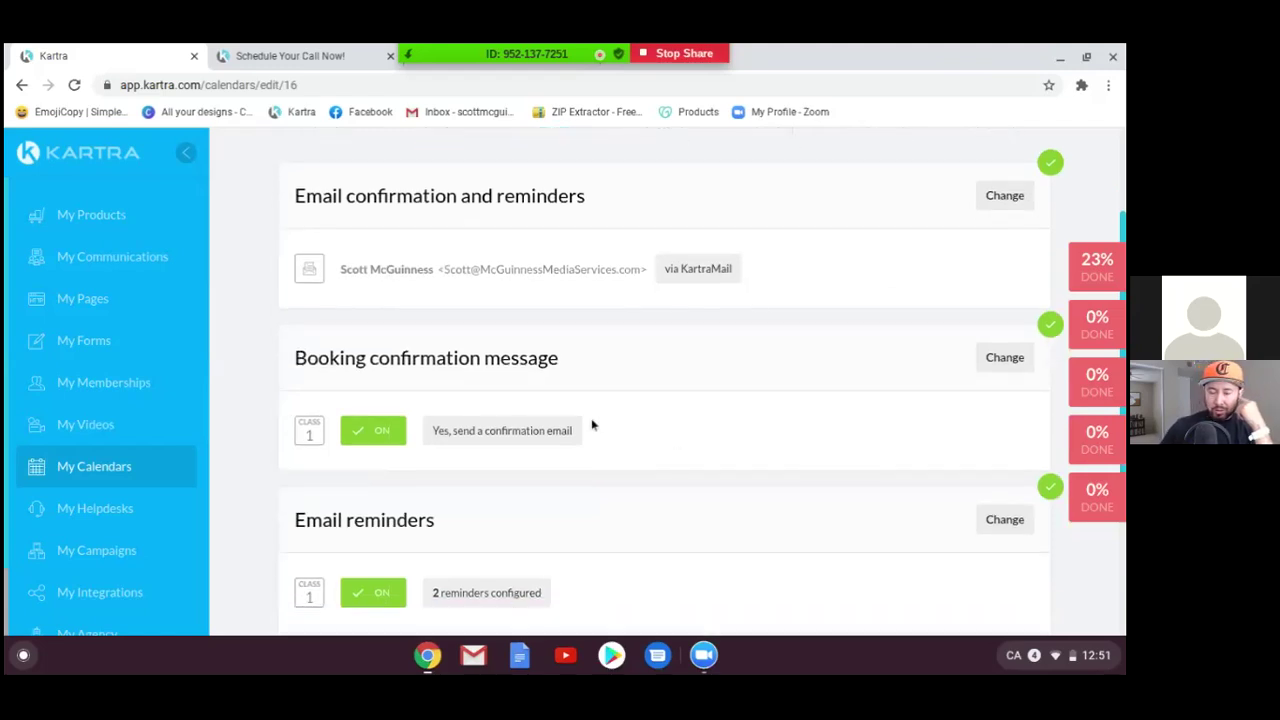
{"action": "scroll", "coordinate": [697, 418], "scroll_direction": "down", "scroll_amount": 2}
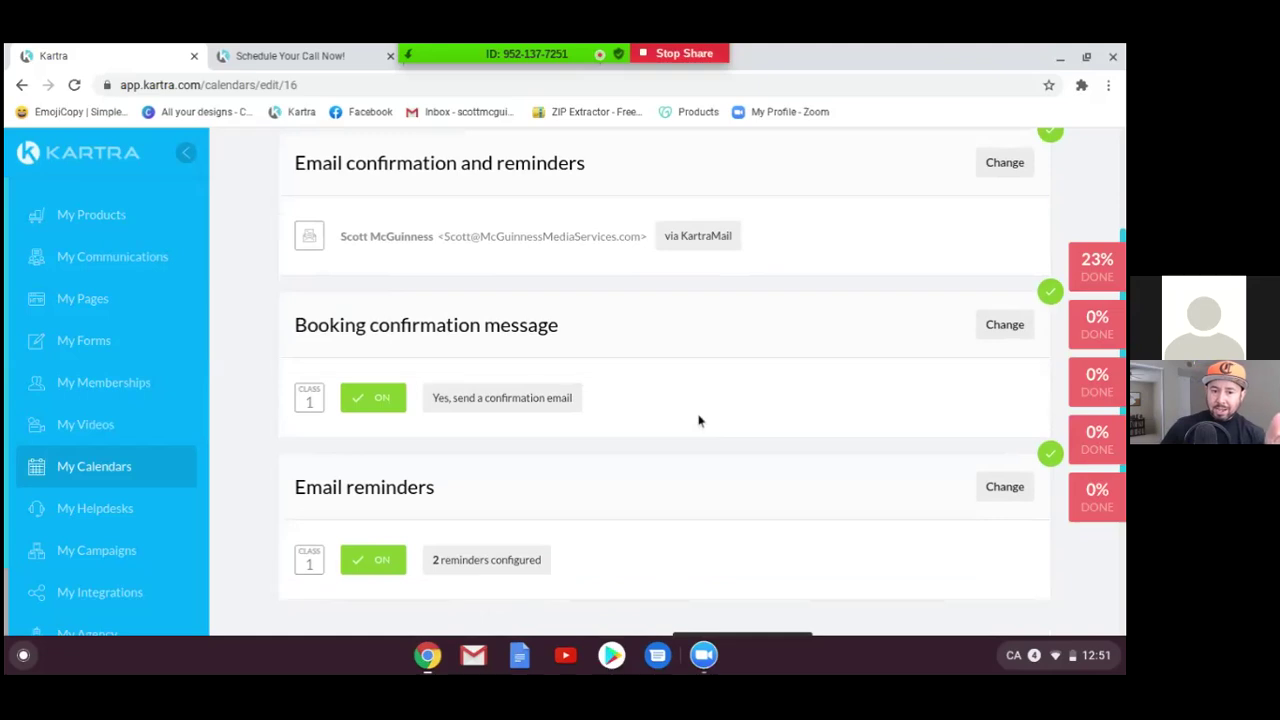
{"action": "scroll", "coordinate": [700, 421], "scroll_direction": "down", "scroll_amount": 1}
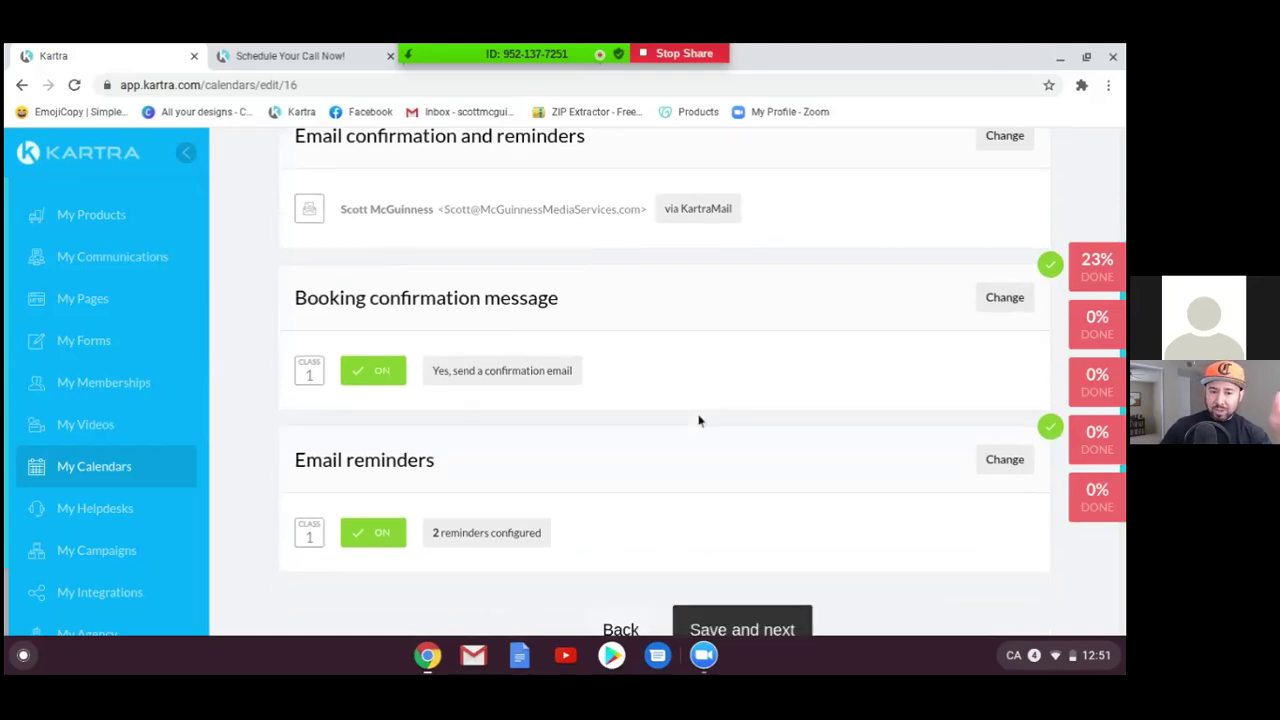
{"action": "scroll", "coordinate": [700, 421], "scroll_direction": "down", "scroll_amount": 1}
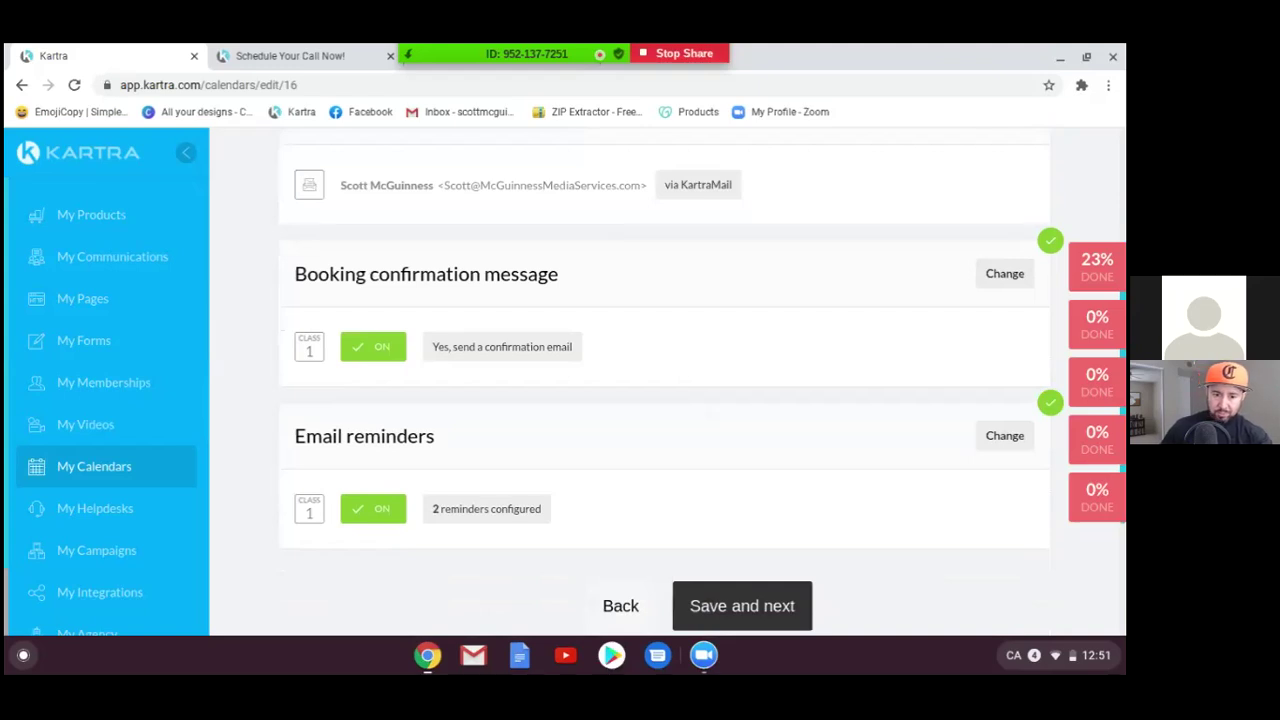
{"action": "left_click", "coordinate": [1005, 274]}
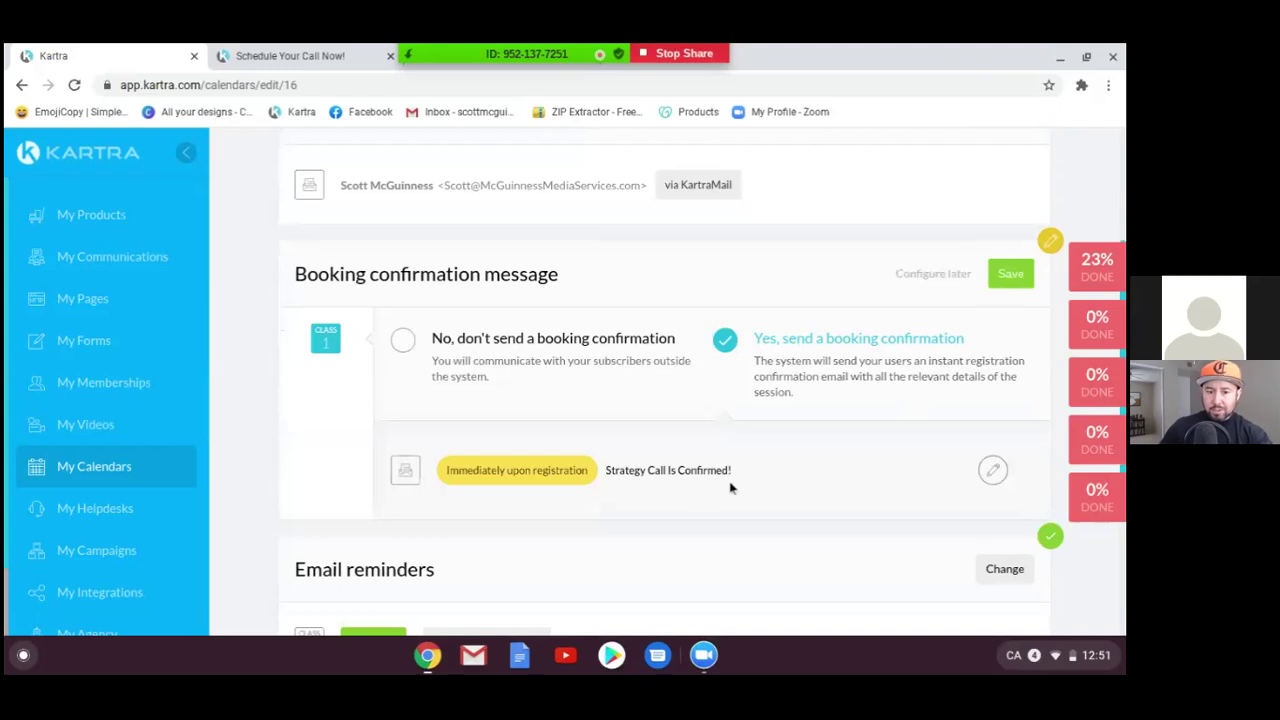
{"action": "left_click_drag", "start_coordinate": [607, 471], "coordinate": [752, 484]}
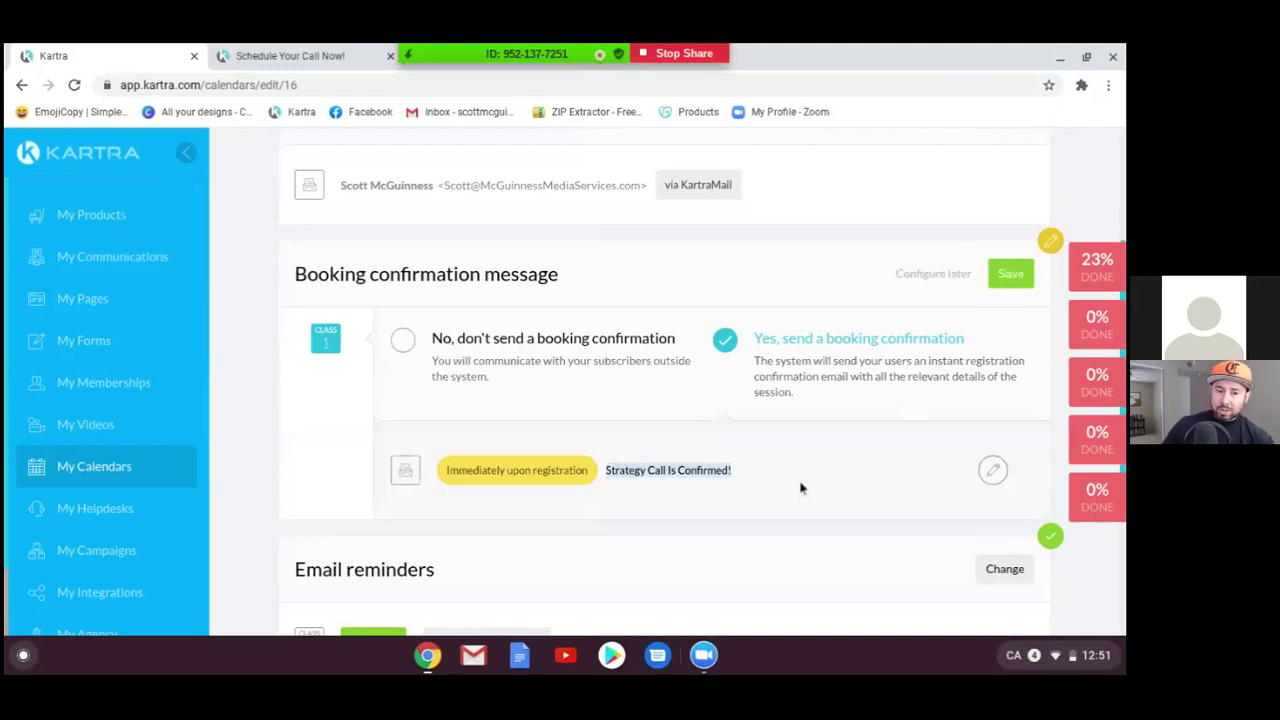
{"action": "left_click", "coordinate": [760, 483]}
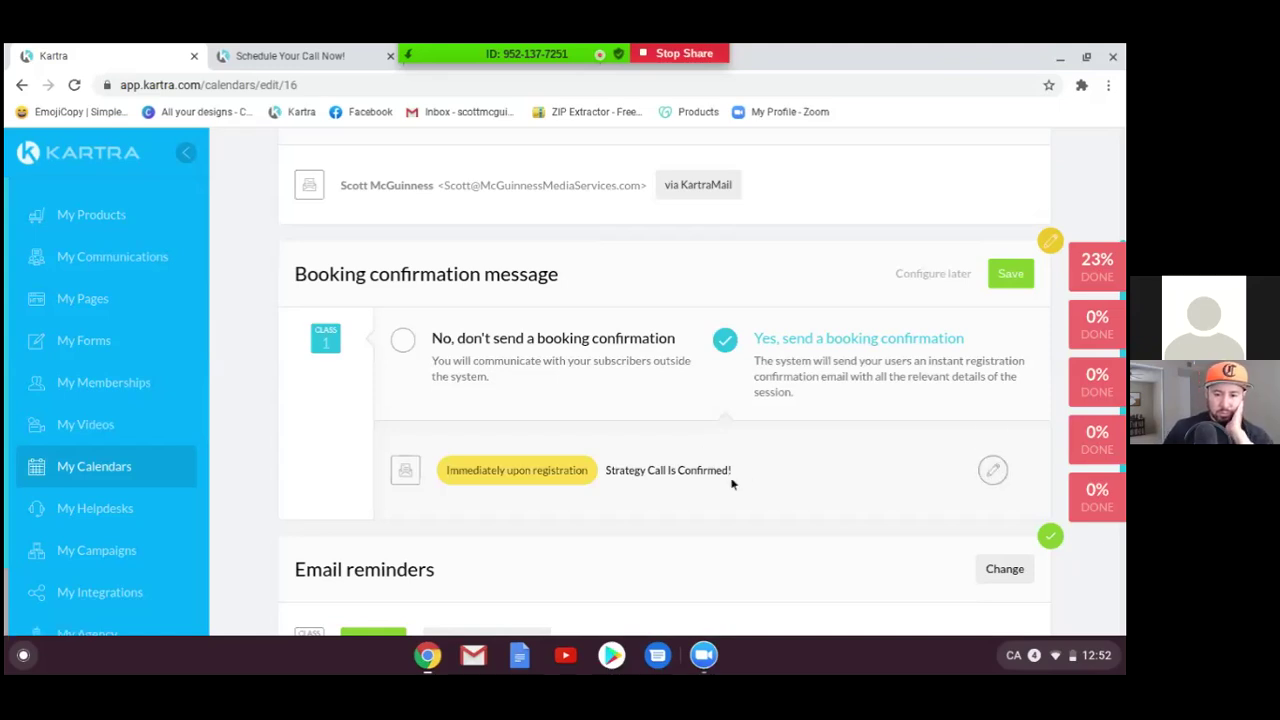
{"action": "left_click_drag", "start_coordinate": [748, 477], "coordinate": [637, 476]}
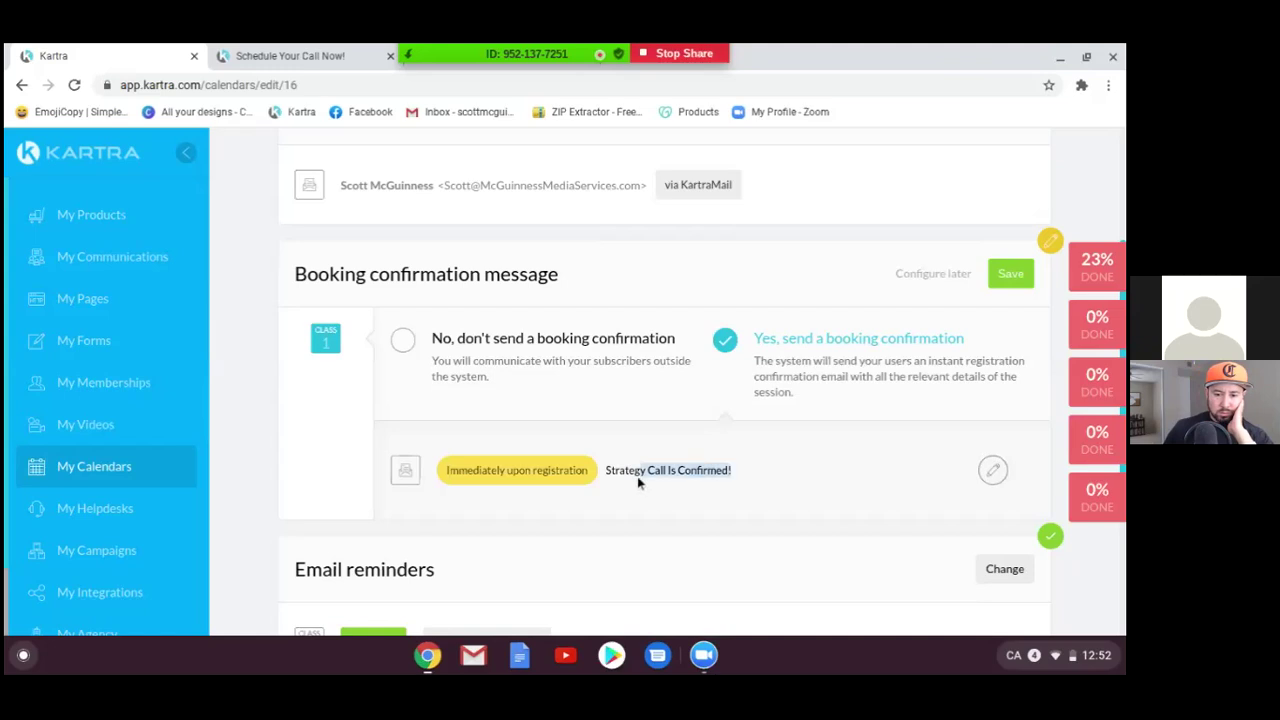
{"action": "scroll", "coordinate": [700, 500], "scroll_direction": "down", "scroll_amount": 3}
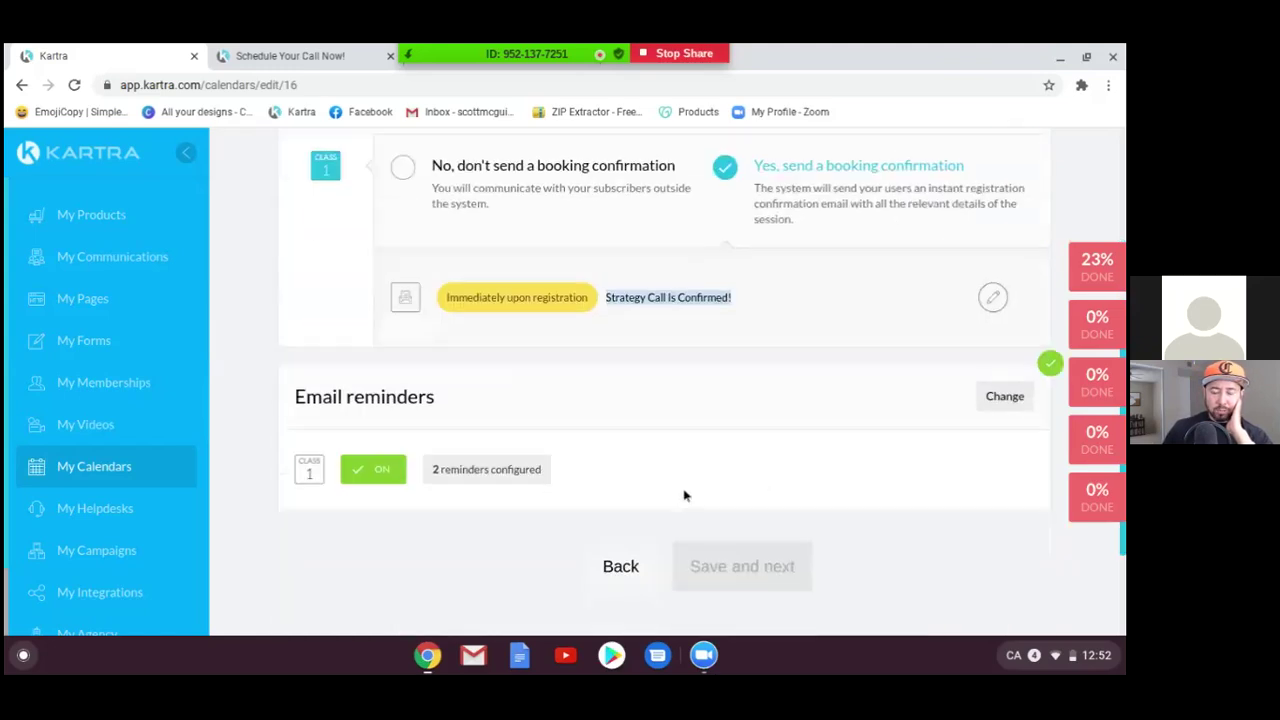
Step: Save the booking confirmation message settings and continue to the calendar's permissions stage
{"action": "left_click", "coordinate": [748, 313]}
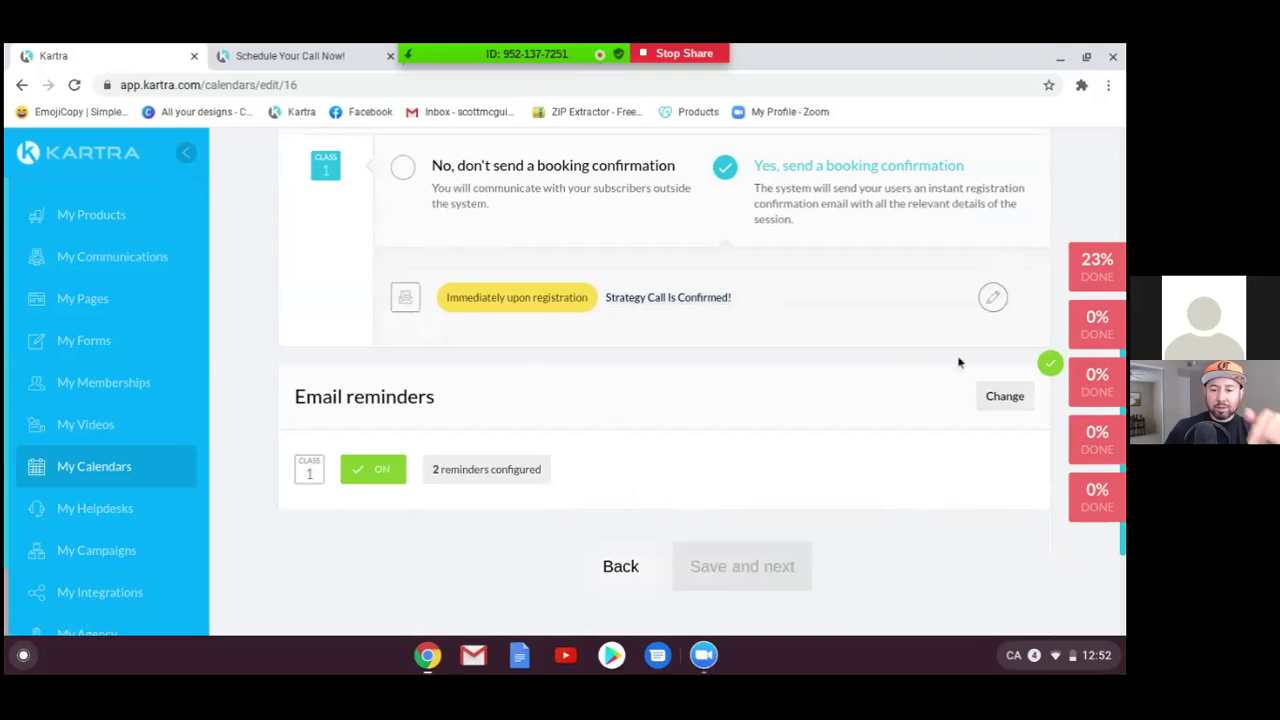
{"action": "scroll", "coordinate": [800, 315], "scroll_direction": "up", "scroll_amount": 2}
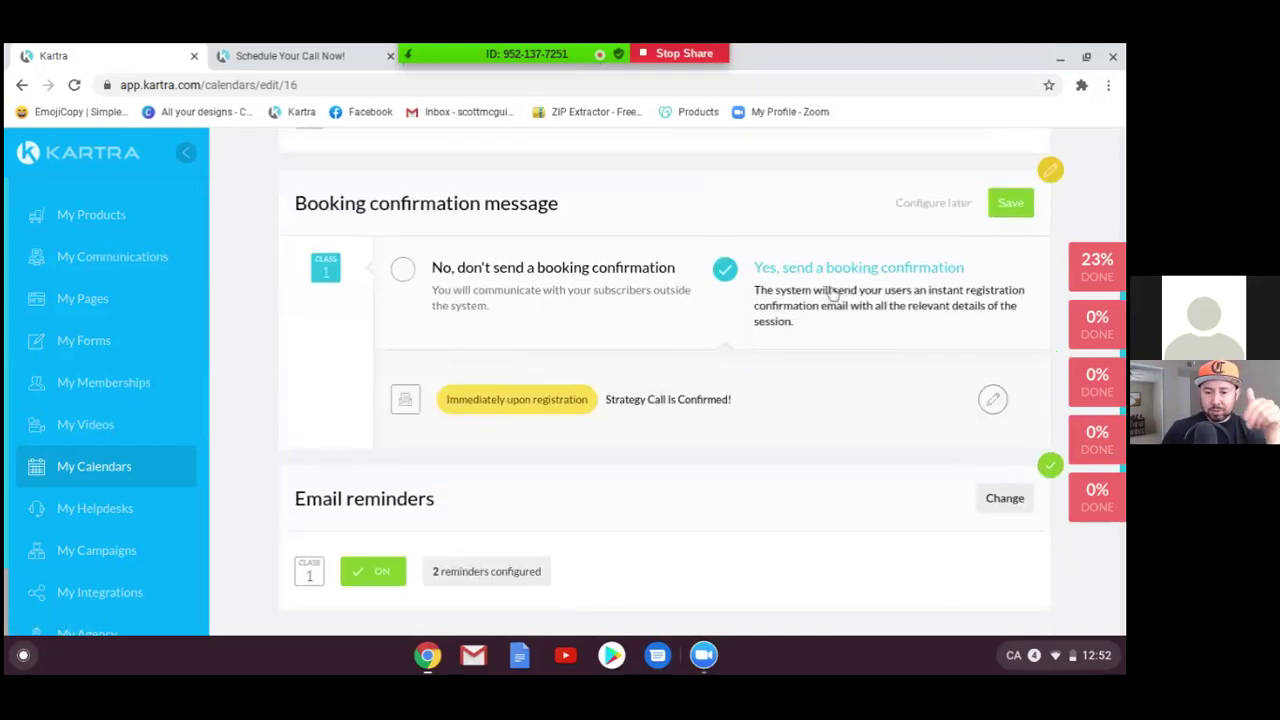
{"action": "left_click", "coordinate": [1012, 204]}
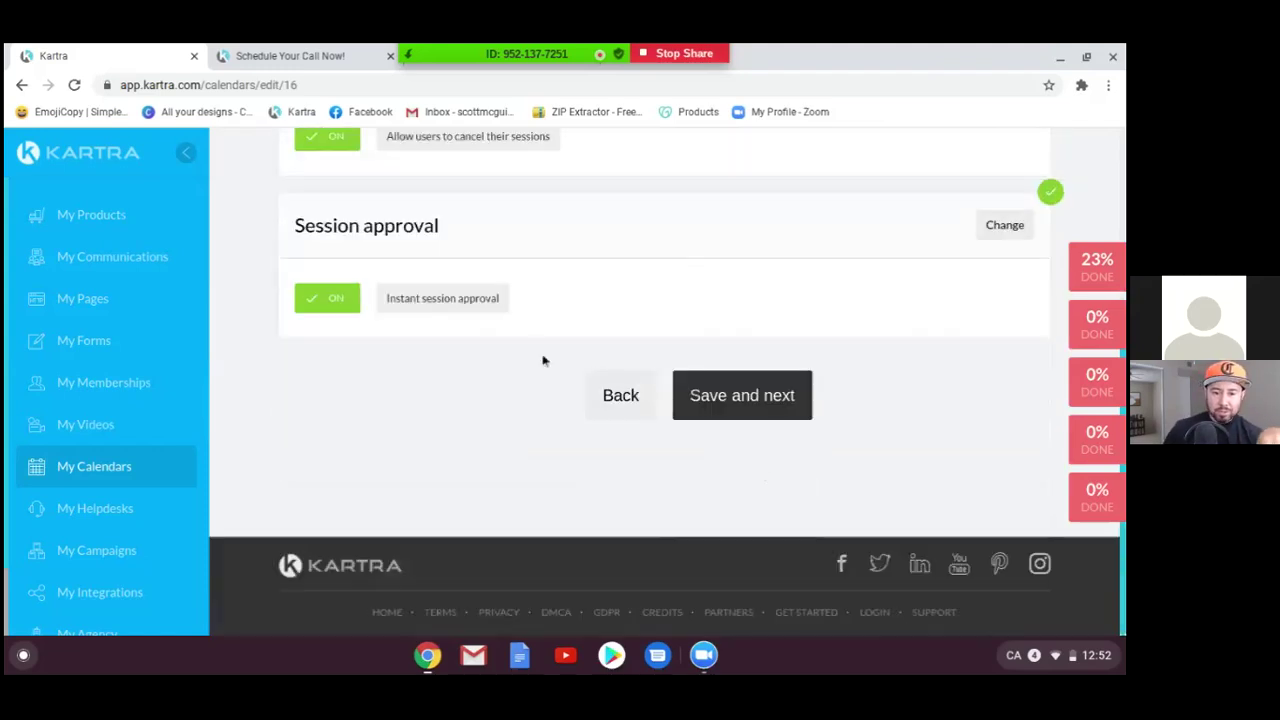
Step: Accept the existing session cancellation, session approval and customer support settings, continuing to the calendar's automations stage
{"action": "scroll", "coordinate": [533, 350], "scroll_direction": "up", "scroll_amount": 2}
{"action": "scroll", "coordinate": [532, 352], "scroll_direction": "up", "scroll_amount": 1}
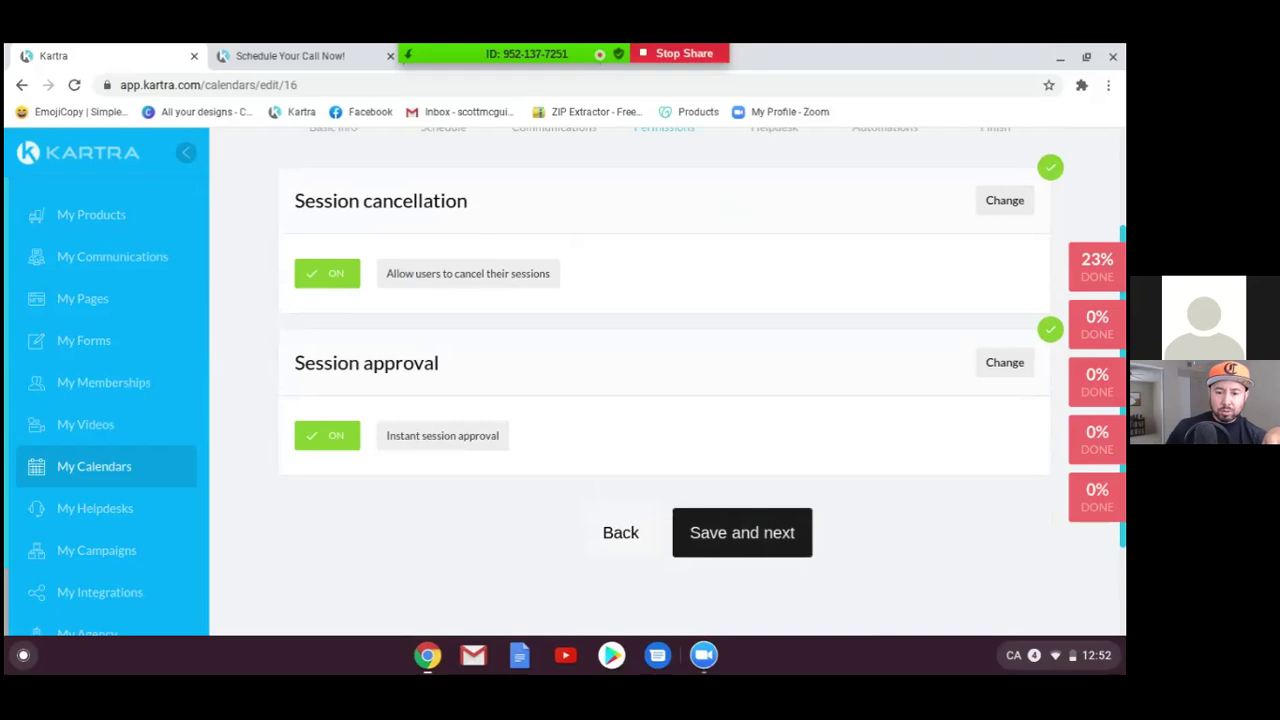
{"action": "left_click", "coordinate": [749, 537]}
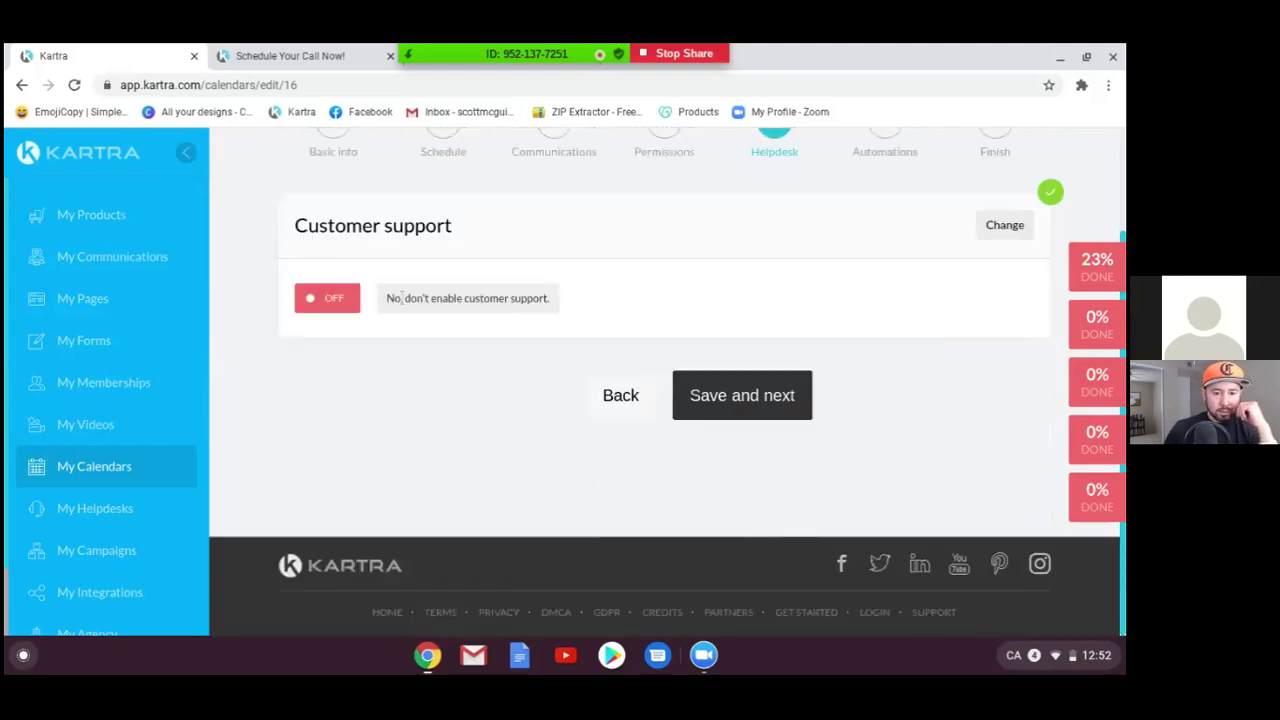
{"action": "left_click", "coordinate": [754, 397]}
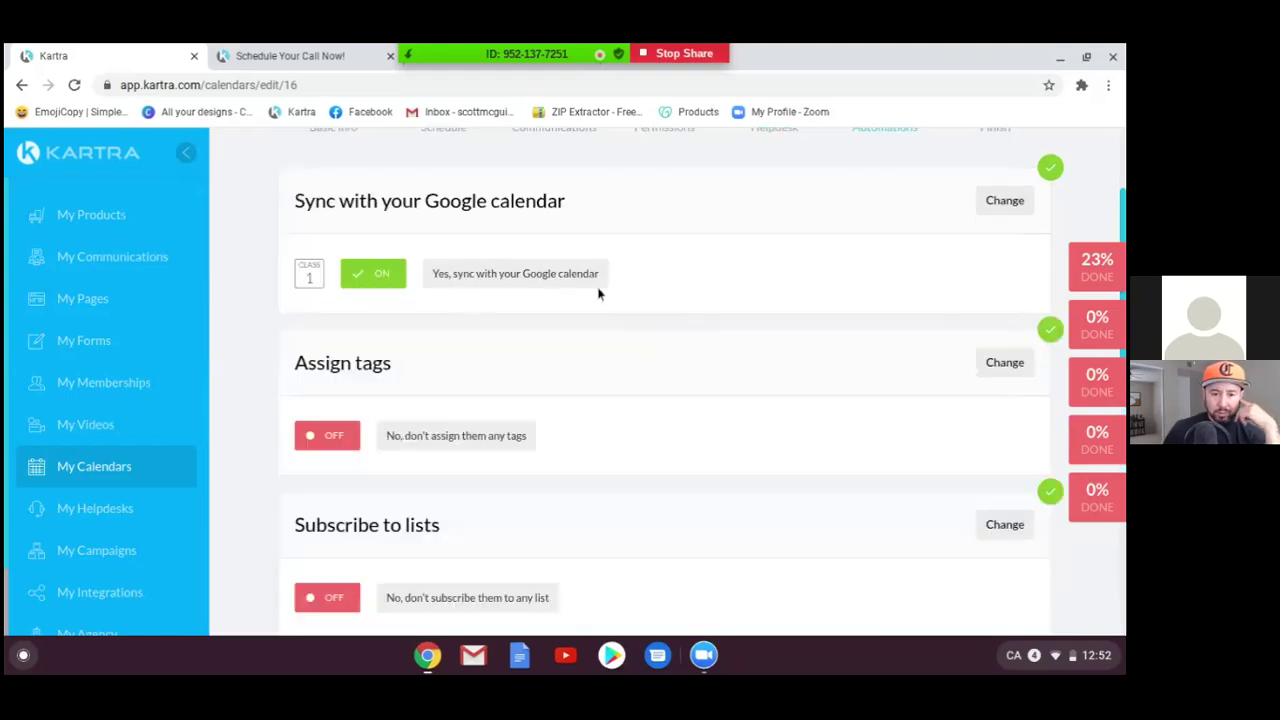
Step: Subscribe calendar registrants to the My Scheduled Appointments list and save the automations to finish the calendar setup
{"action": "scroll", "coordinate": [697, 307], "scroll_direction": "down", "scroll_amount": 3}
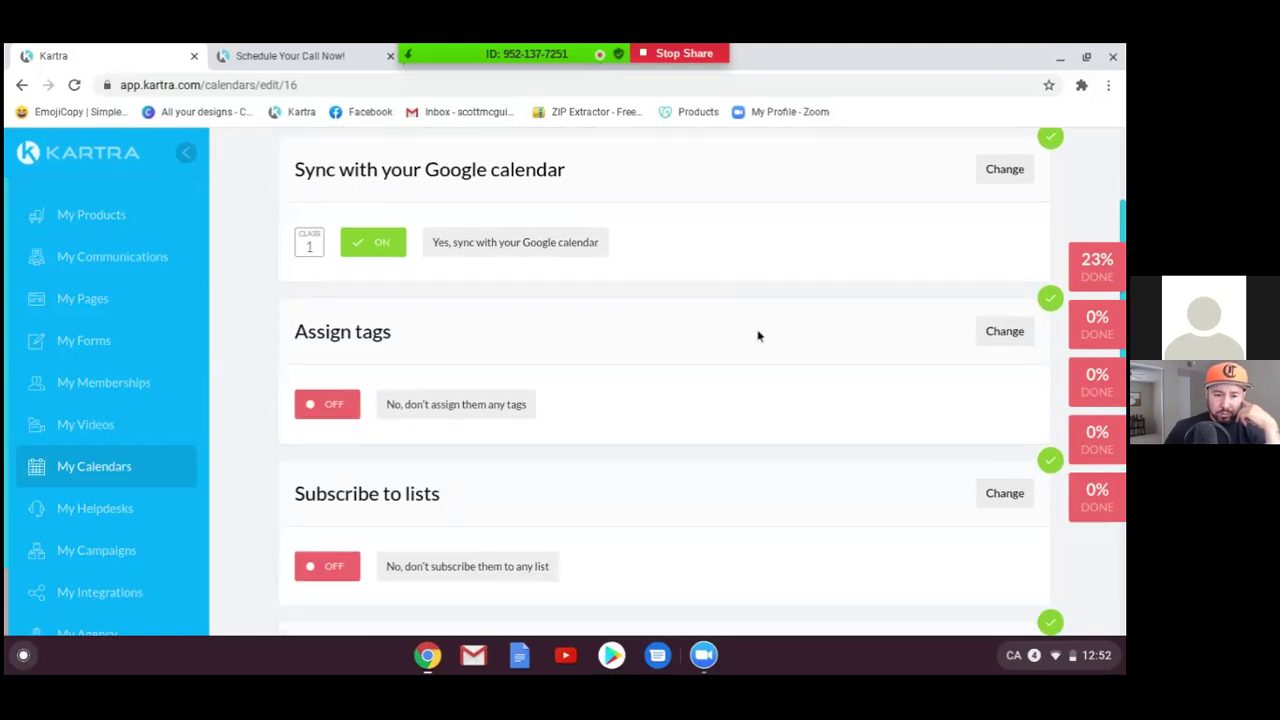
{"action": "scroll", "coordinate": [758, 336], "scroll_direction": "down", "scroll_amount": 1}
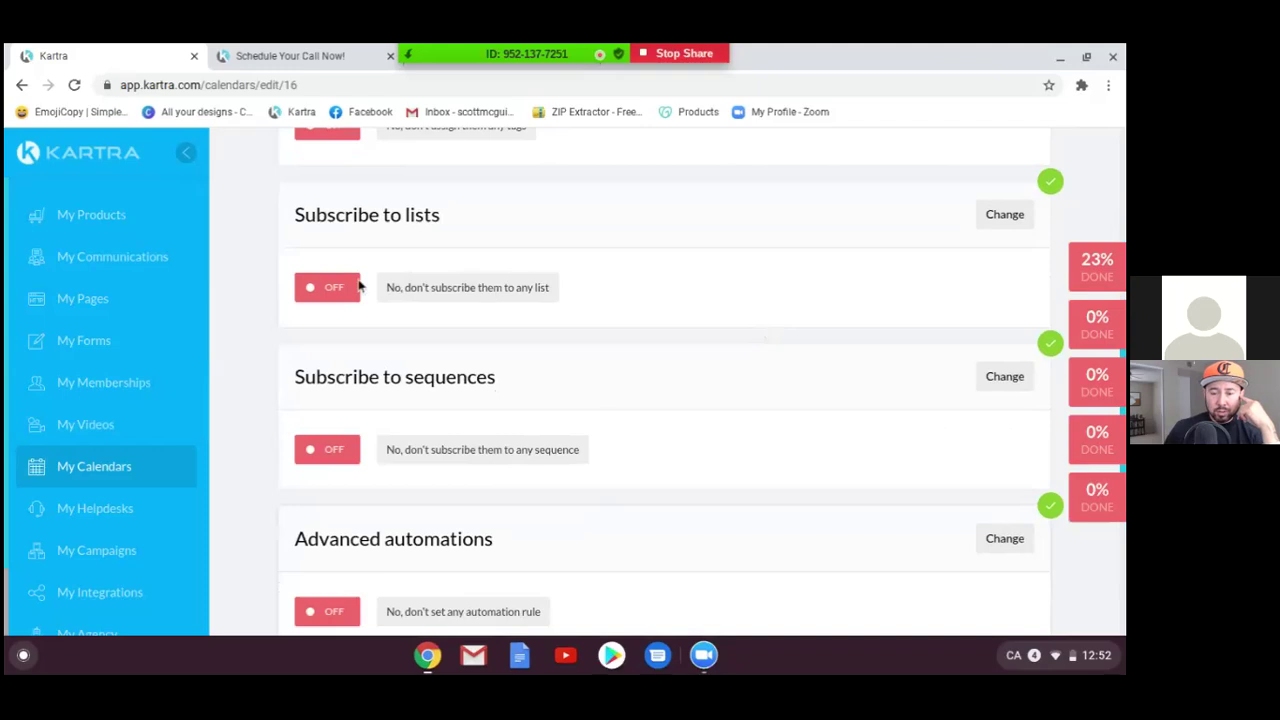
{"action": "left_click", "coordinate": [995, 215]}
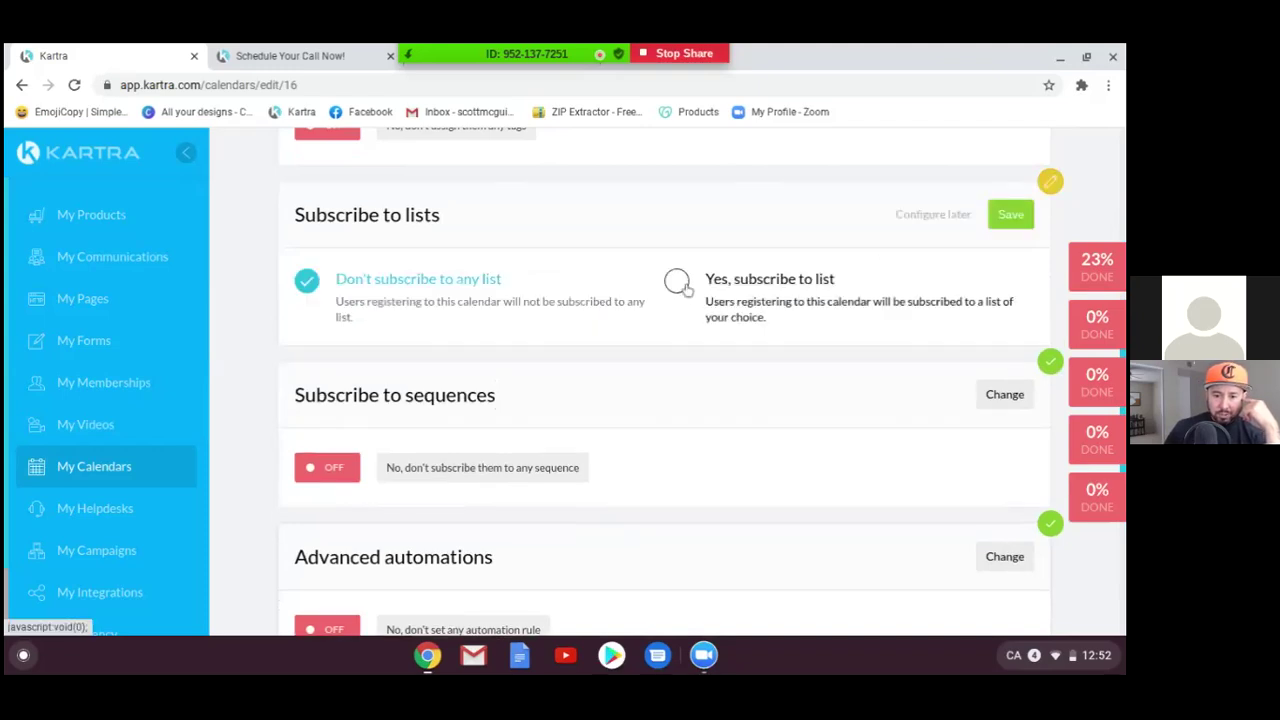
{"action": "left_click", "coordinate": [677, 284]}
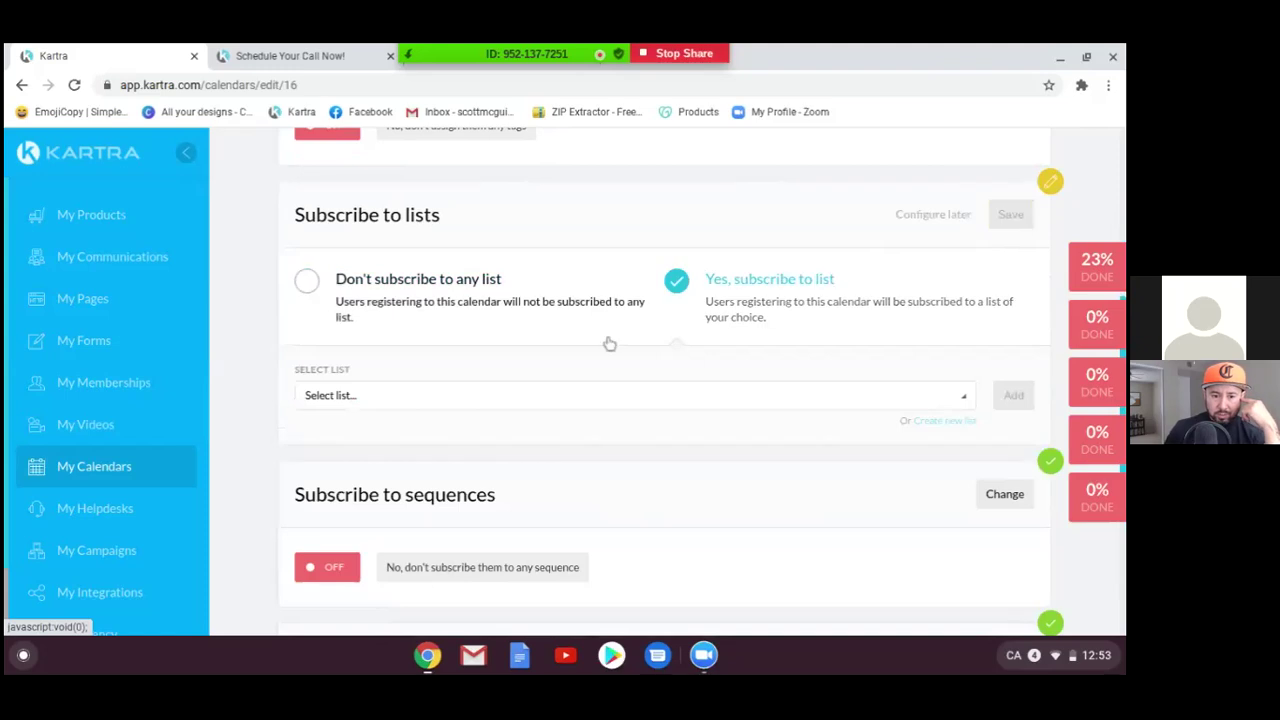
{"action": "left_click", "coordinate": [474, 400]}
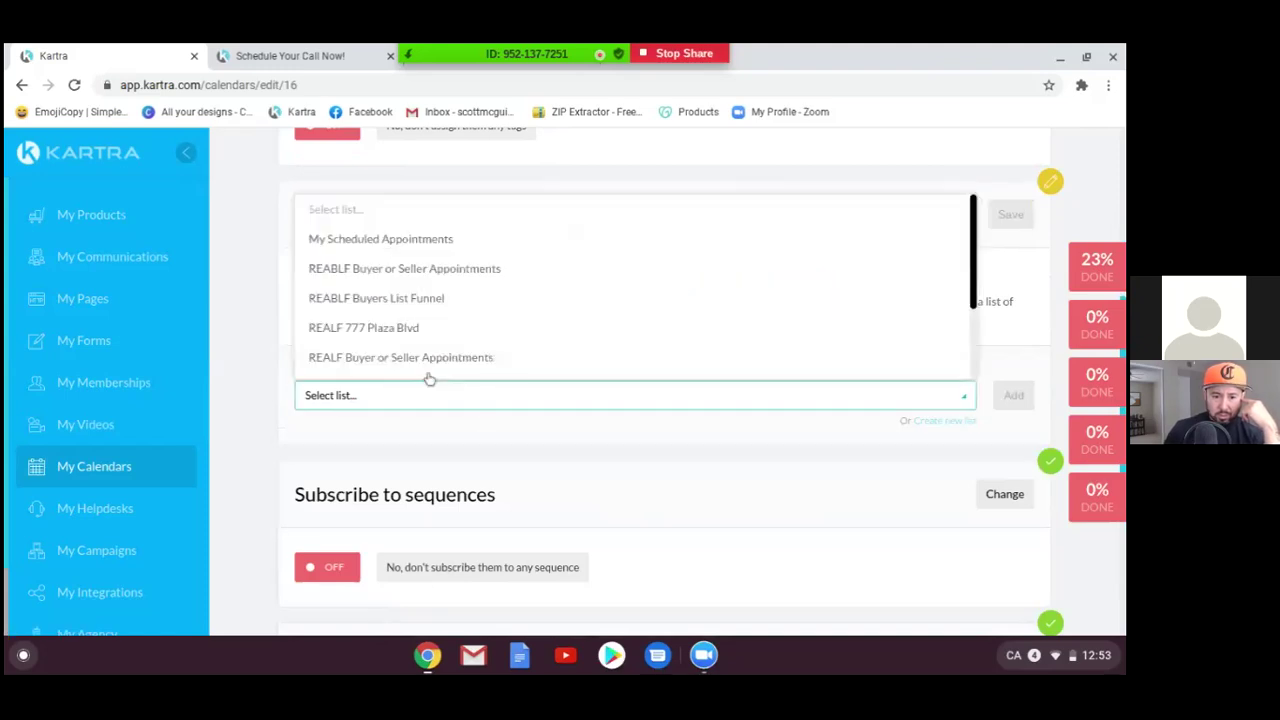
{"action": "left_click", "coordinate": [396, 242]}
{"action": "left_click", "coordinate": [1013, 397]}
{"action": "left_click", "coordinate": [1012, 216]}
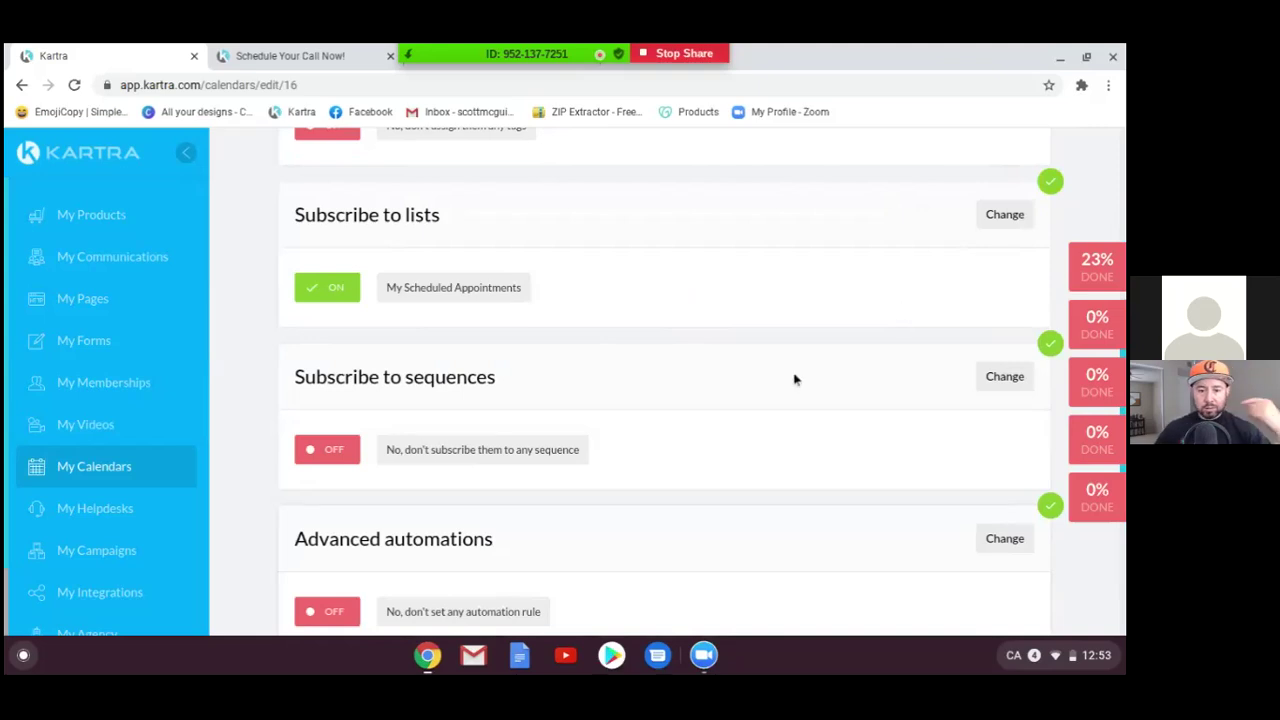
{"action": "scroll", "coordinate": [795, 379], "scroll_direction": "down", "scroll_amount": 3}
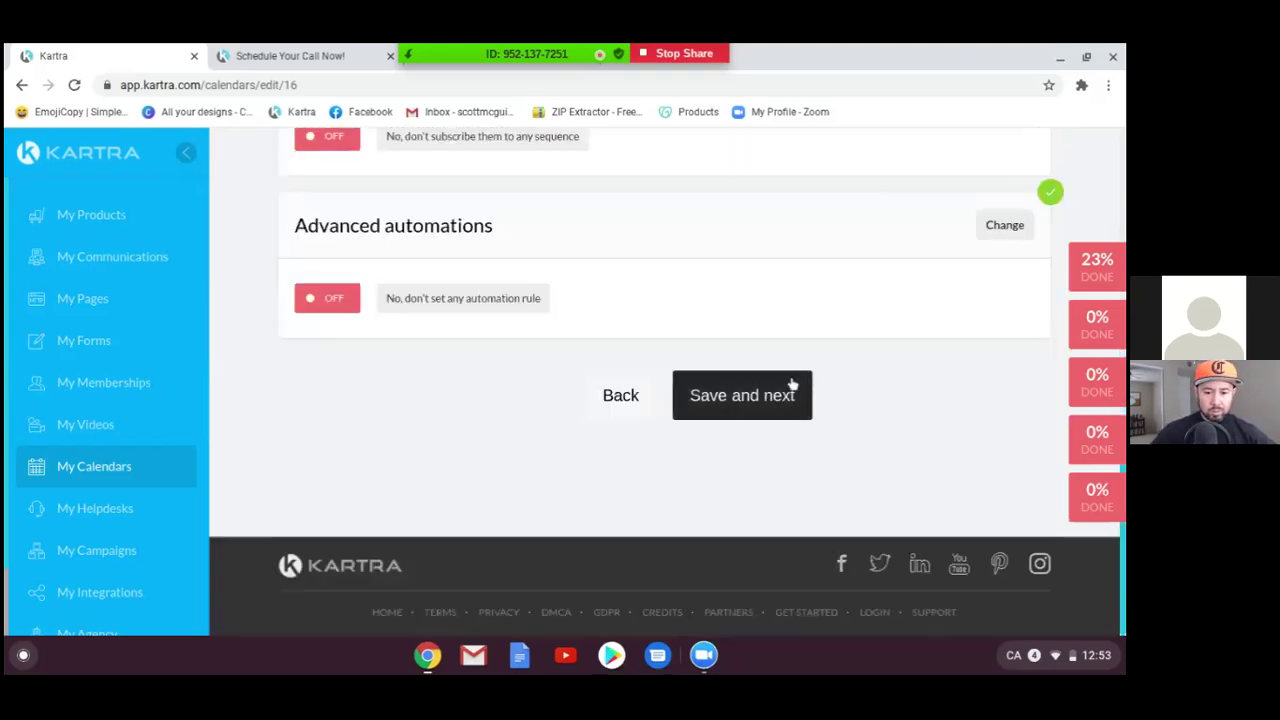
{"action": "left_click", "coordinate": [783, 397]}
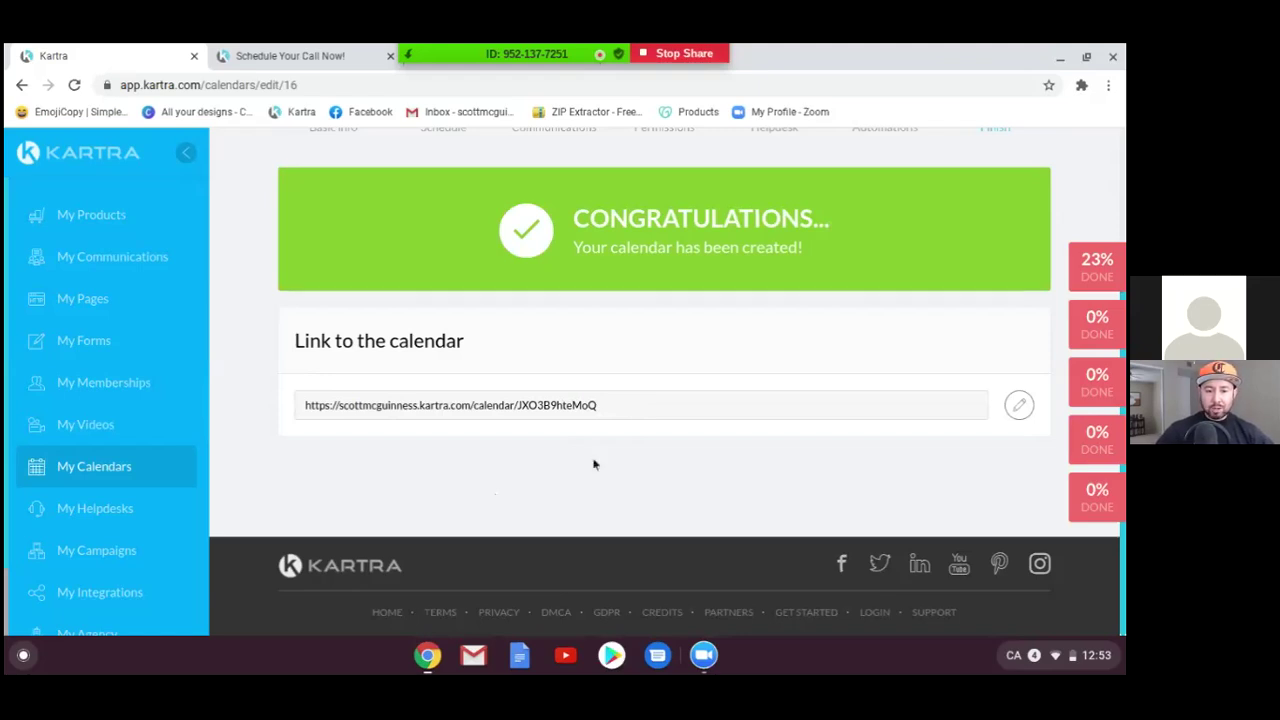
Step: Change the ending of the calendar's link to MyCalendar and save the URL
{"action": "left_click", "coordinate": [1019, 405]}
{"action": "mouse_move", "coordinate": [761, 390]}
{"action": "left_mouse_down"}
{"action": "mouse_move", "coordinate": [693, 387]}
{"action": "mouse_move", "coordinate": [781, 377]}
{"action": "left_mouse_up"}
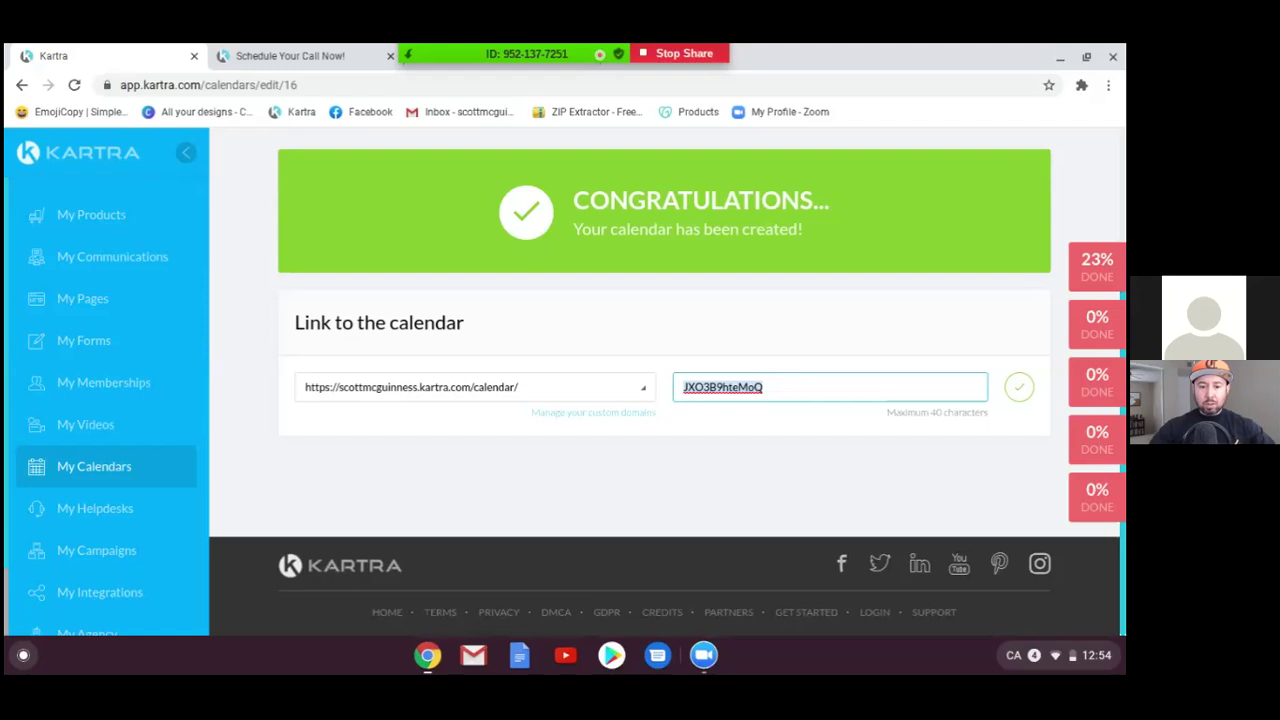
{"action": "type", "text": "MyC"}
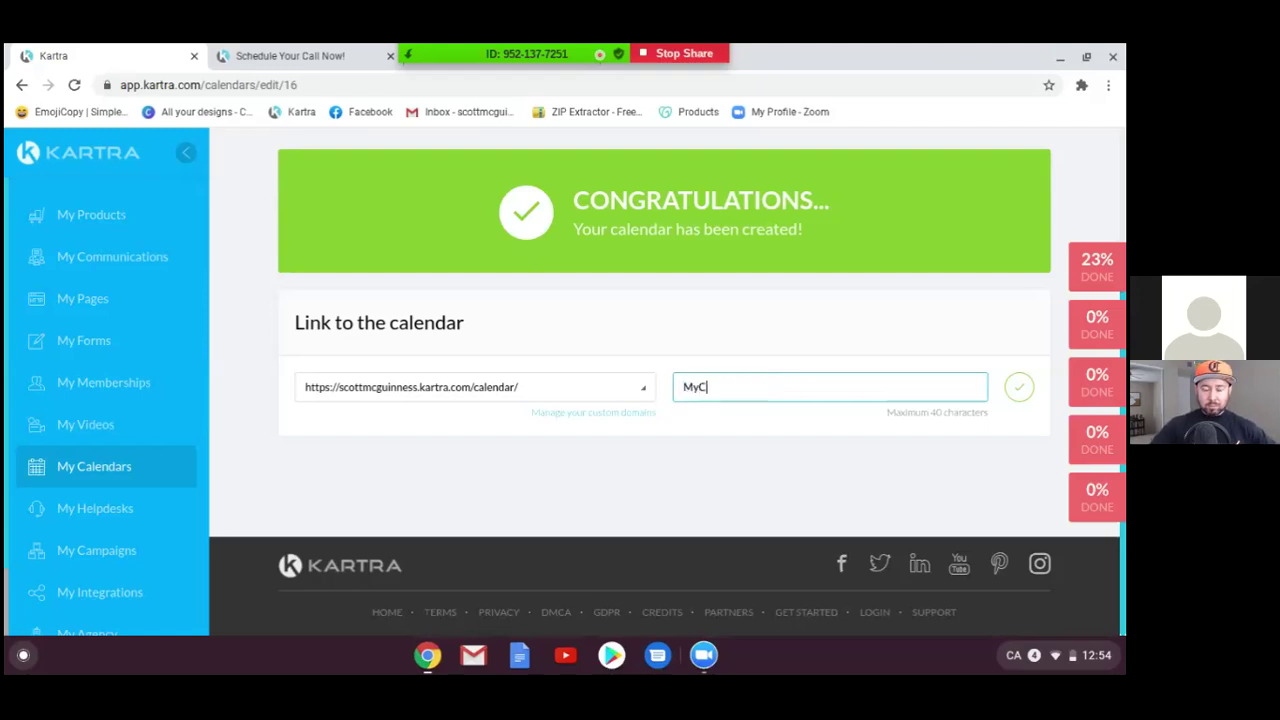
{"action": "type", "text": "alendar"}
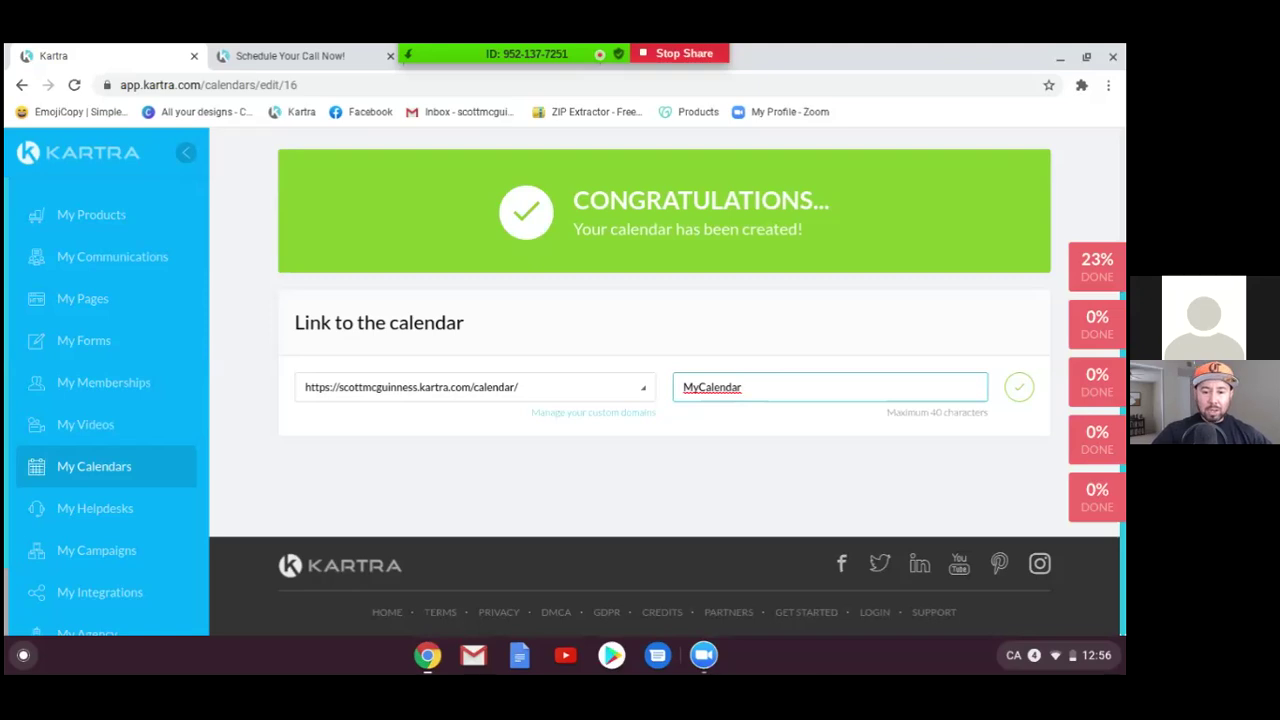
{"action": "scroll", "coordinate": [1002, 376], "scroll_direction": "up", "scroll_amount": 1}
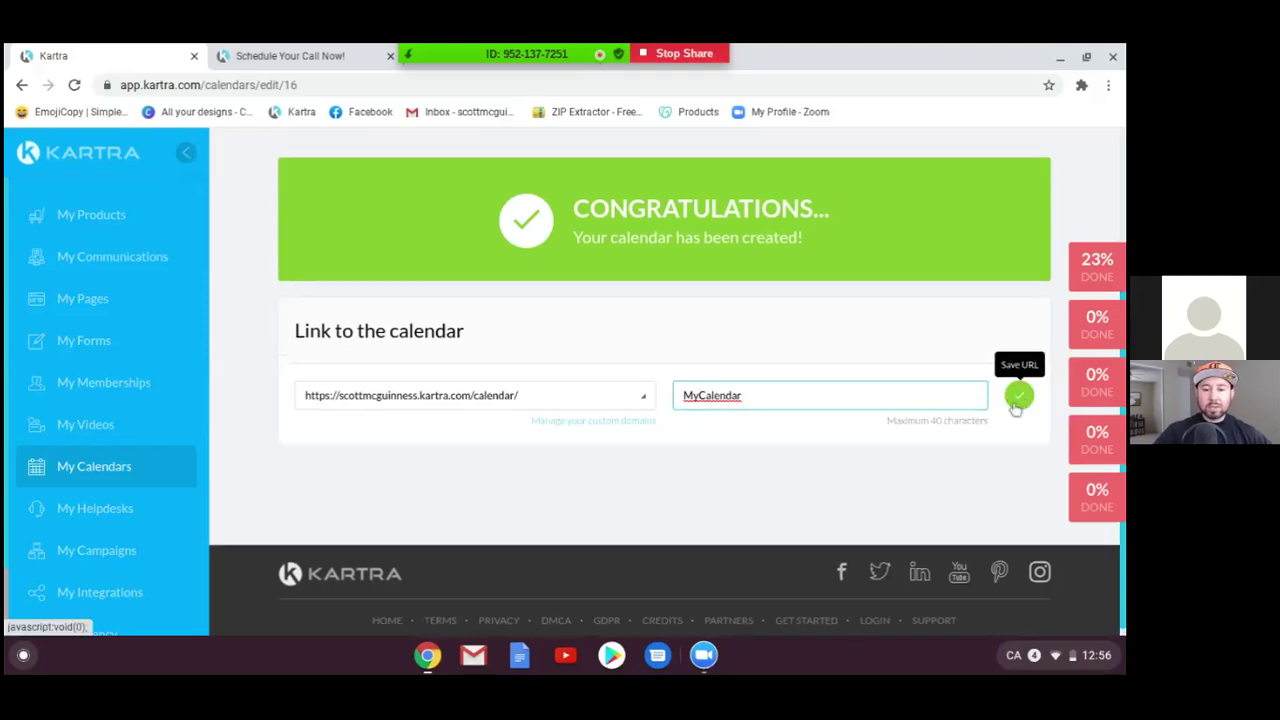
{"action": "left_click", "coordinate": [1016, 404]}
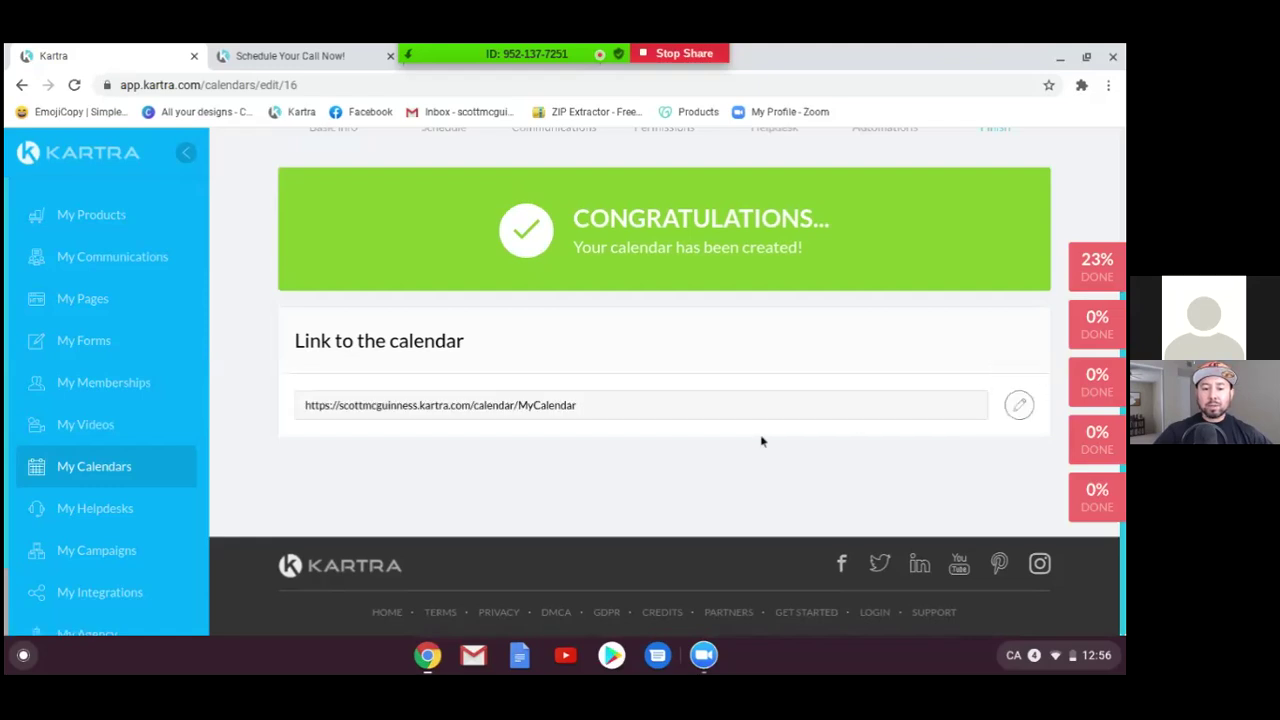
{"action": "scroll", "coordinate": [740, 441], "scroll_direction": "up", "scroll_amount": 3}
{"action": "scroll", "coordinate": [766, 482], "scroll_direction": "down", "scroll_amount": 3}
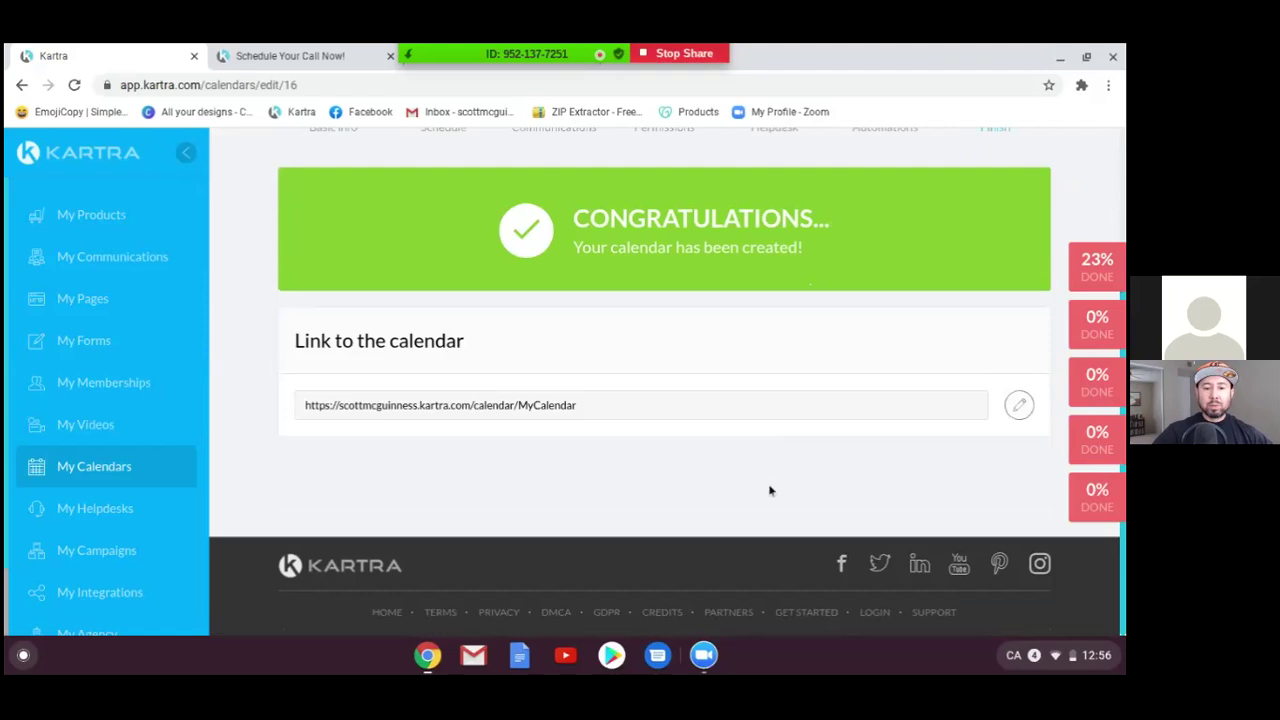
{"action": "scroll", "coordinate": [770, 490], "scroll_direction": "up", "scroll_amount": 3}
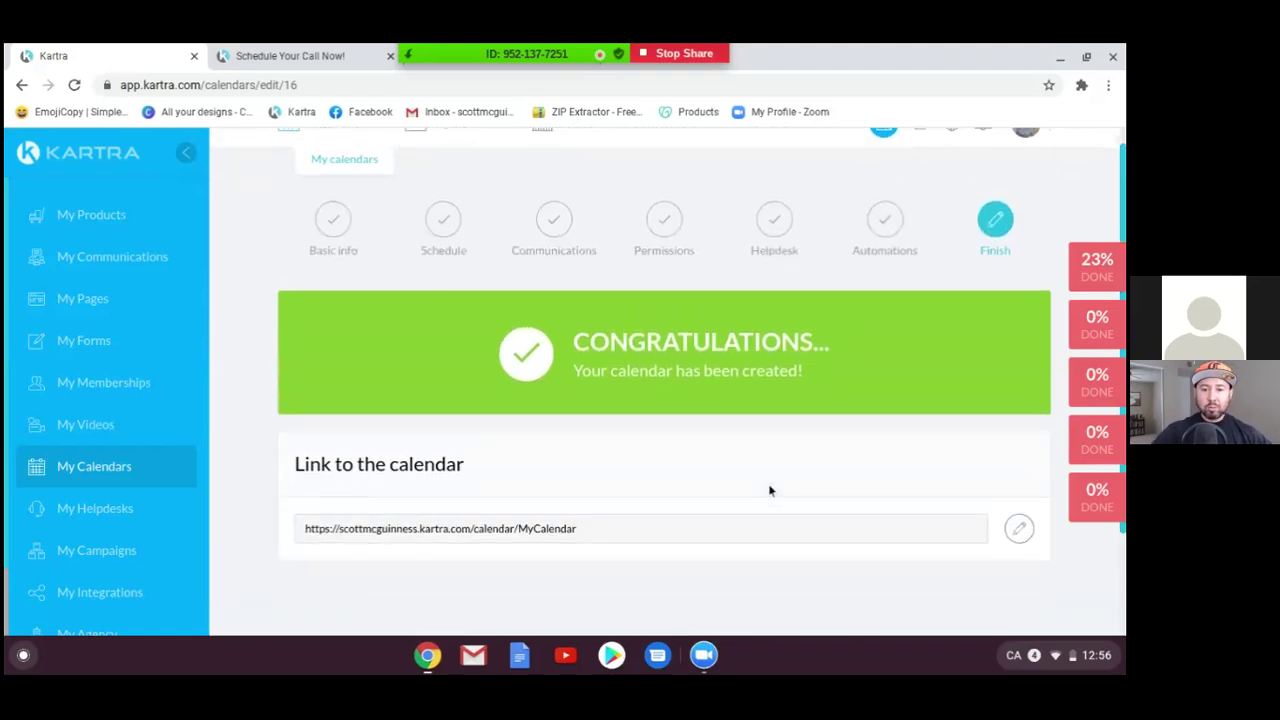
{"action": "scroll", "coordinate": [770, 490], "scroll_direction": "down", "scroll_amount": 3}
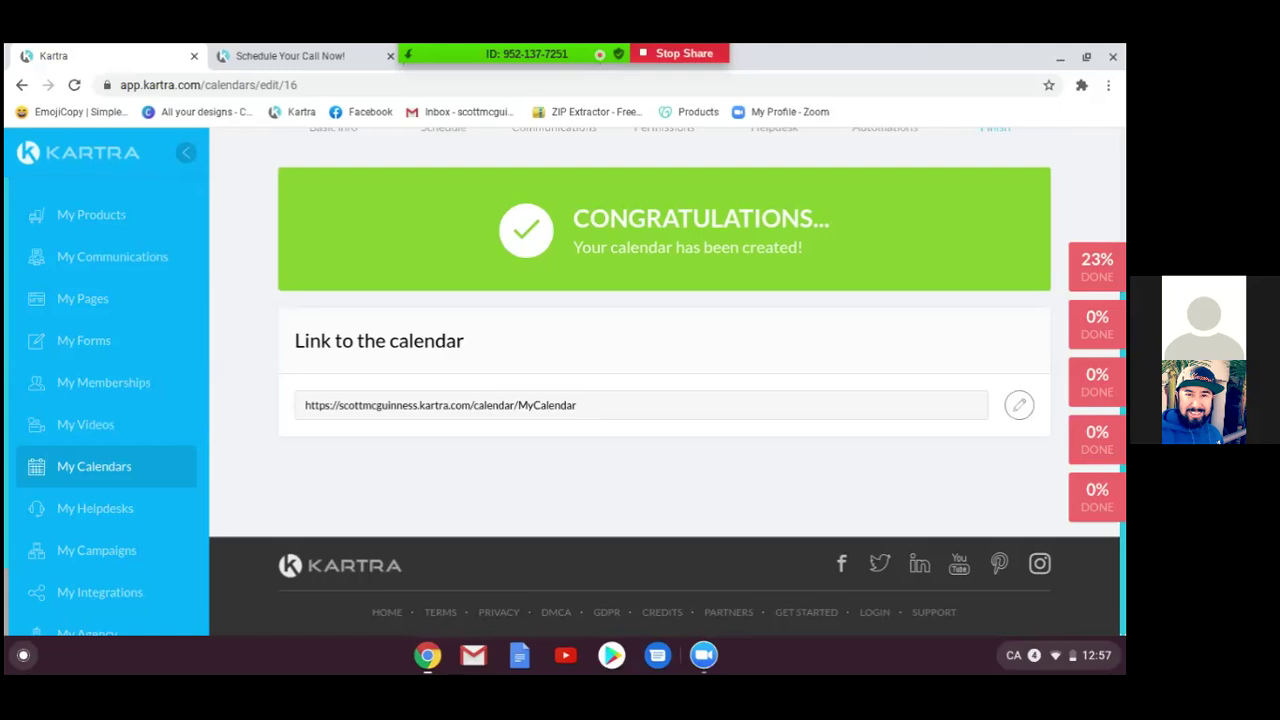
Step: Copy the full calendar link and switch to a new blank browser tab
{"action": "left_click_drag", "start_coordinate": [600, 411], "coordinate": [366, 391]}
{"action": "key", "text": "ctrl+c"}
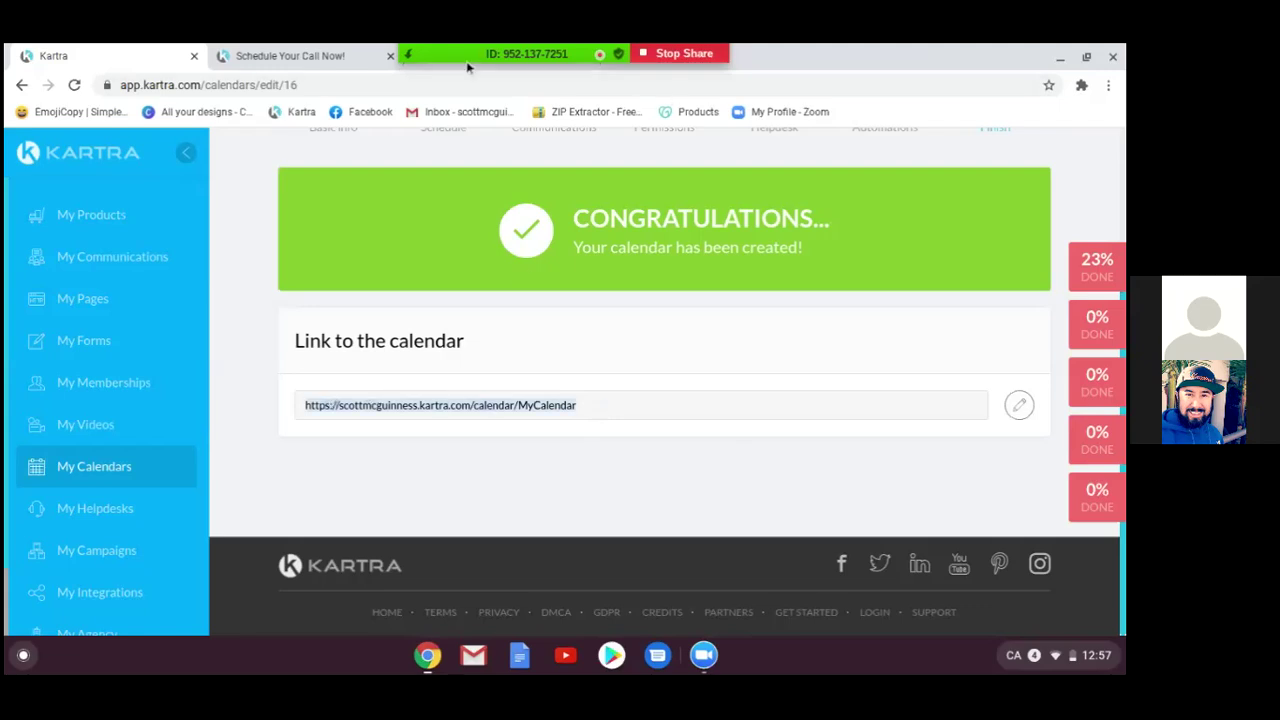
{"action": "left_click", "coordinate": [409, 52]}
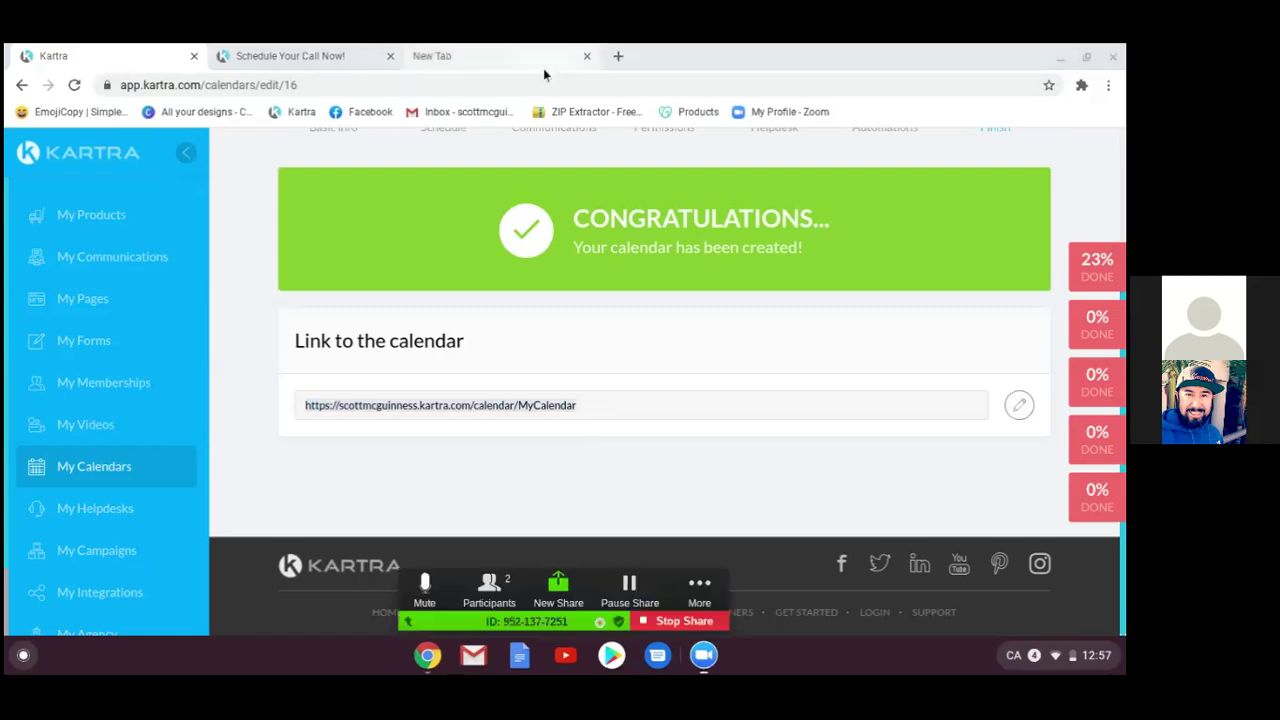
{"action": "left_click", "coordinate": [545, 60]}
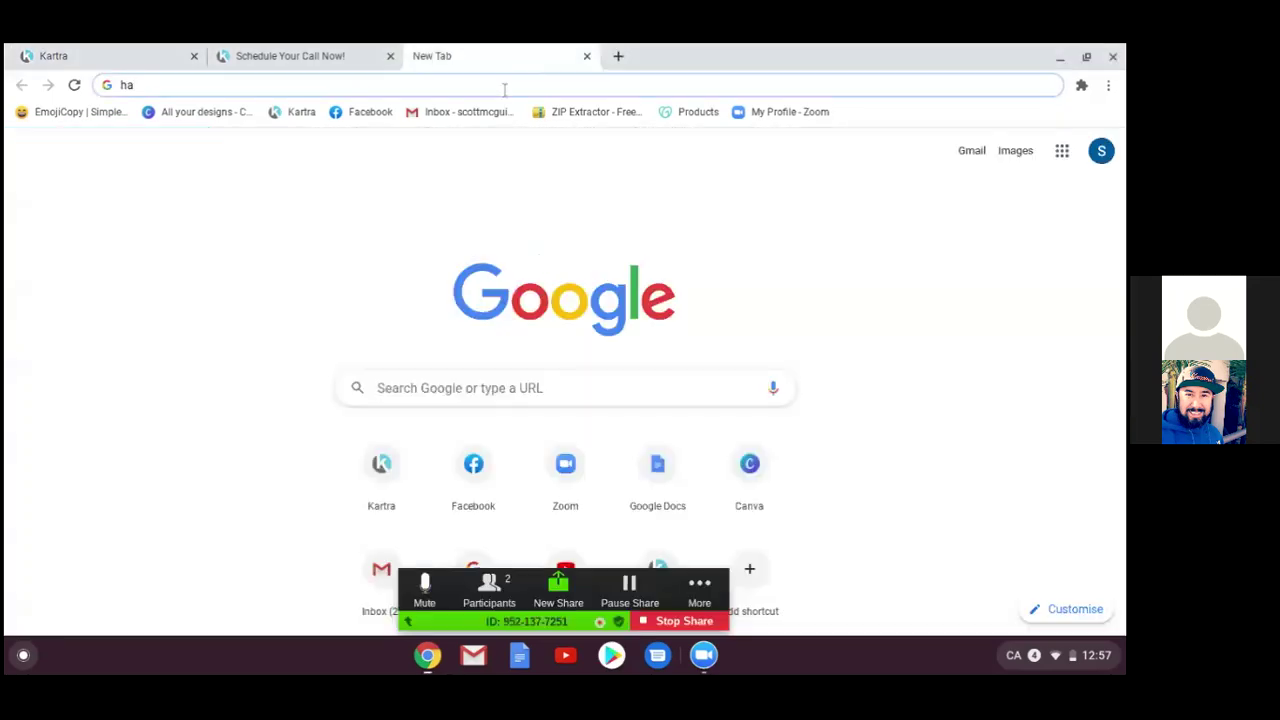
Step: Load the copied calendar link and bookmark the page as Strategy Call in the Bookmarks bar folder
{"action": "key", "text": "ctrl+v"}
{"action": "key", "text": "Return"}
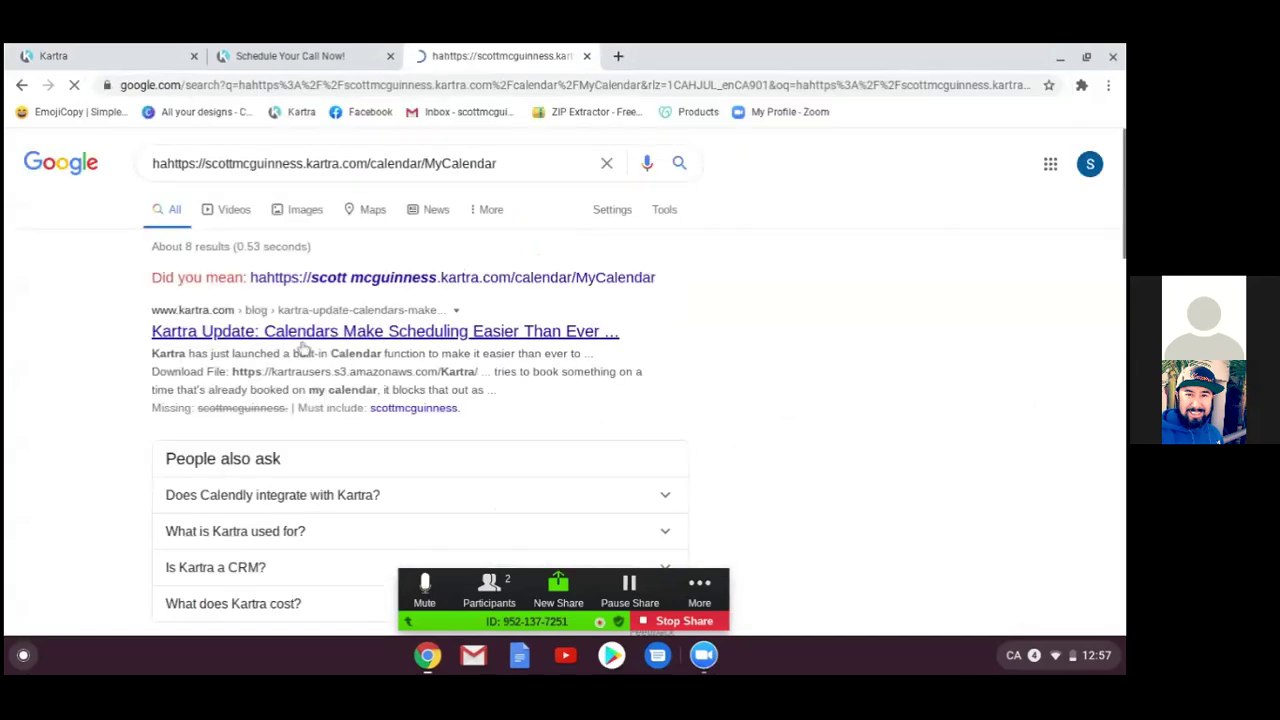
{"action": "left_click", "coordinate": [490, 85]}
{"action": "key", "text": "ctrl+v"}
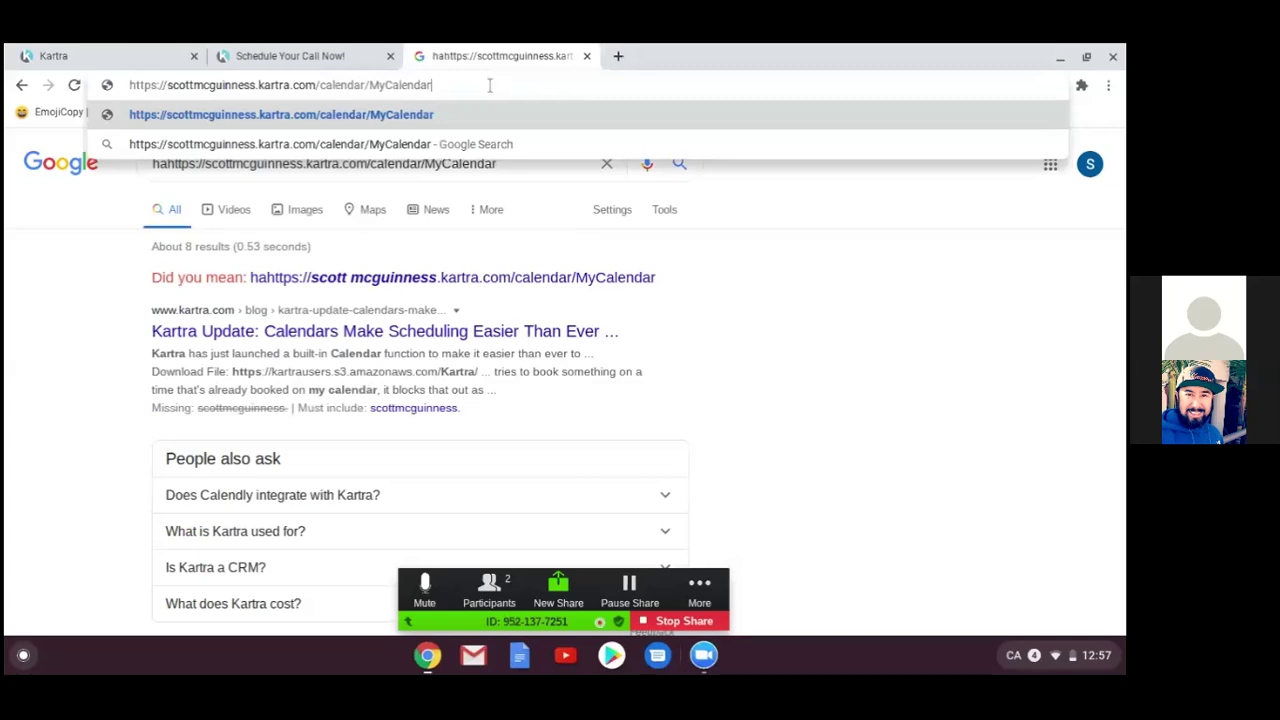
{"action": "key", "text": "Return"}
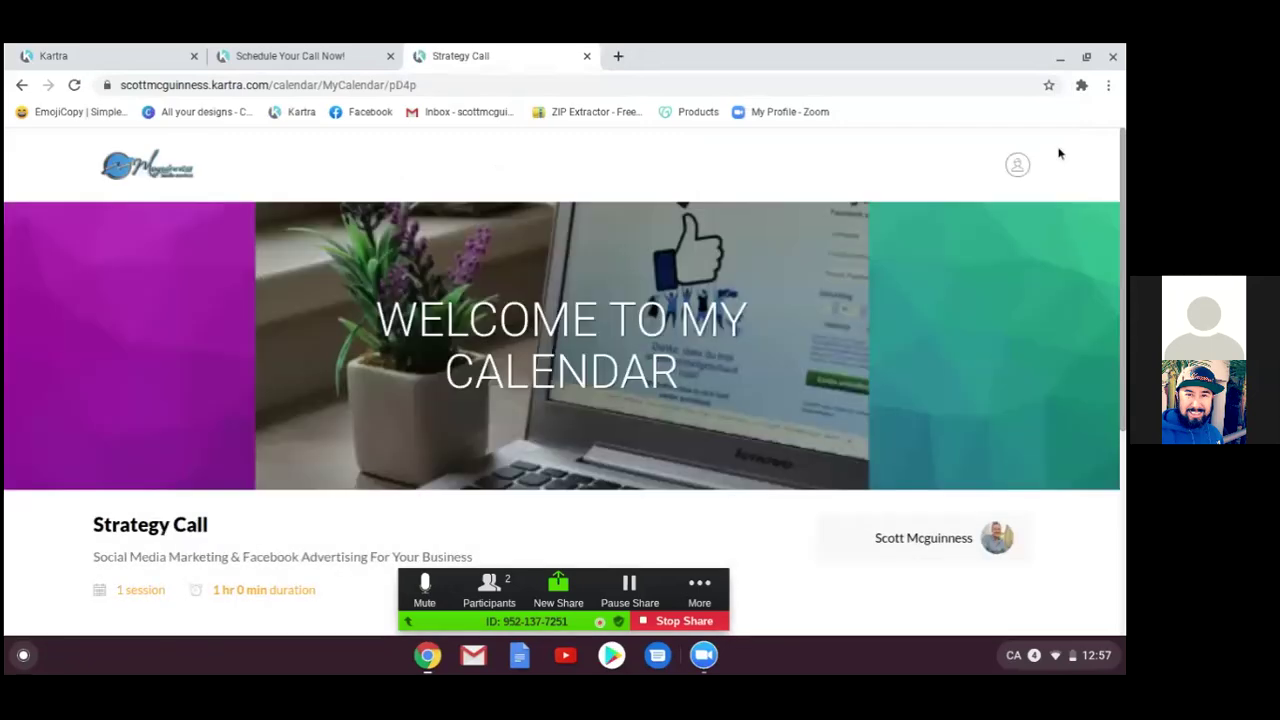
{"action": "left_click", "coordinate": [1049, 86]}
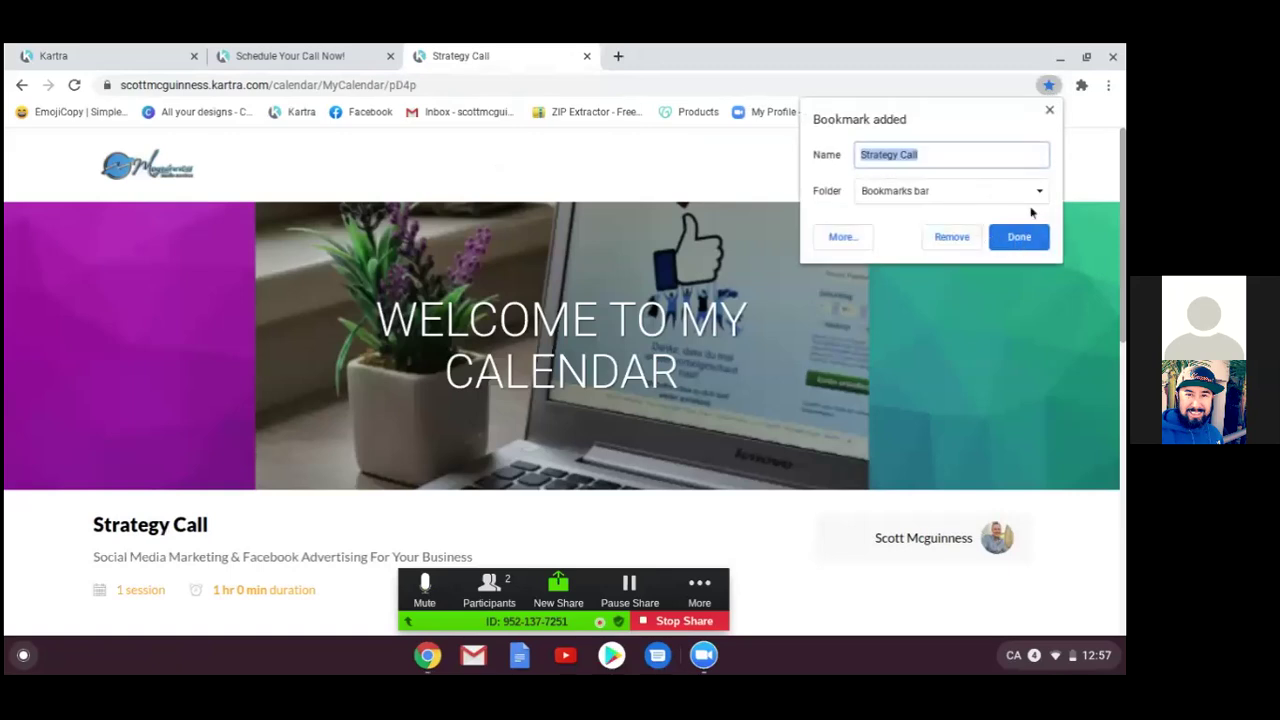
{"action": "left_click", "coordinate": [1018, 240]}
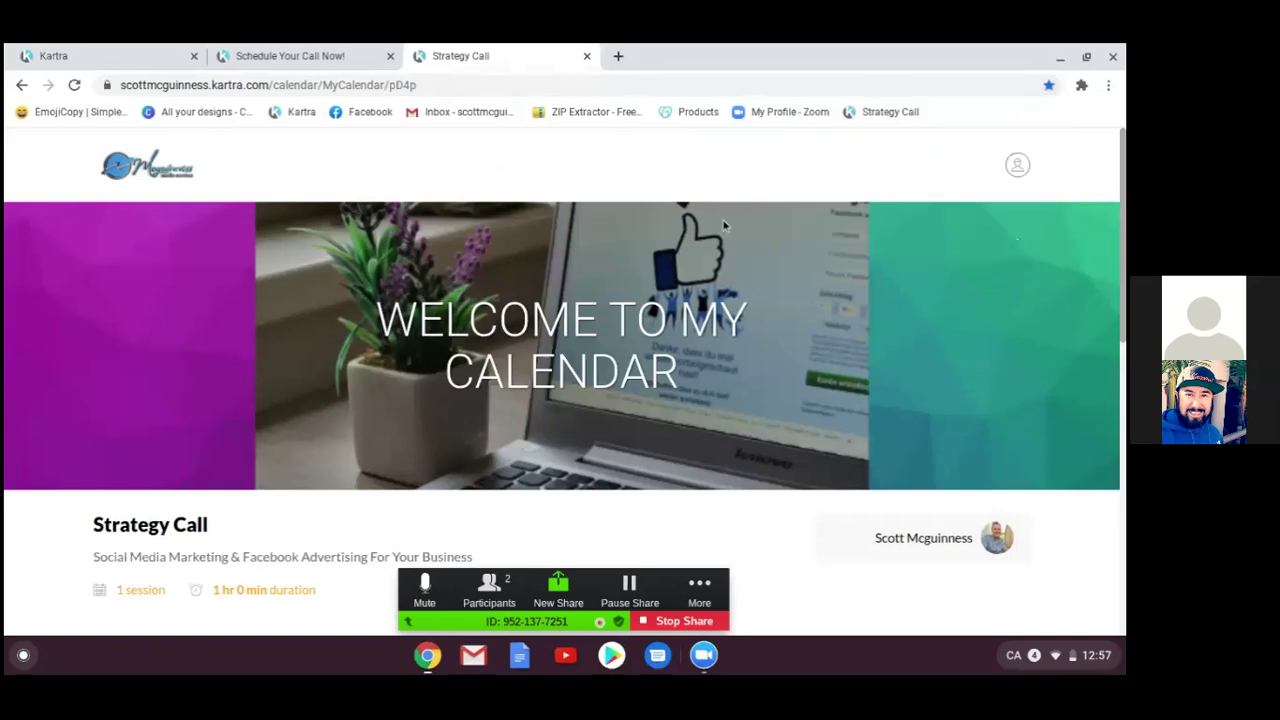
Step: Examine the public Strategy Call booking page, including its header, session details and July 2020 availability grid
{"action": "scroll", "coordinate": [855, 366], "scroll_direction": "down", "scroll_amount": 1}
{"action": "scroll", "coordinate": [855, 366], "scroll_direction": "down", "scroll_amount": 6}
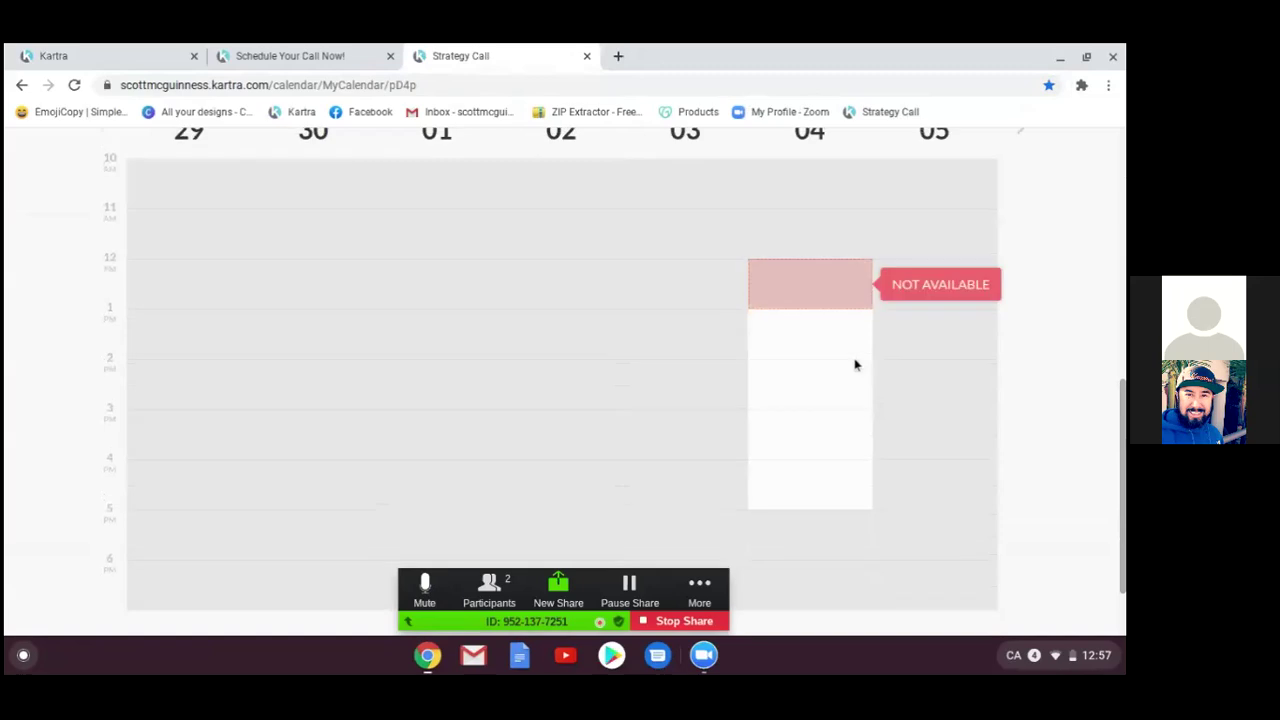
{"action": "scroll", "coordinate": [855, 365], "scroll_direction": "up", "scroll_amount": 5}
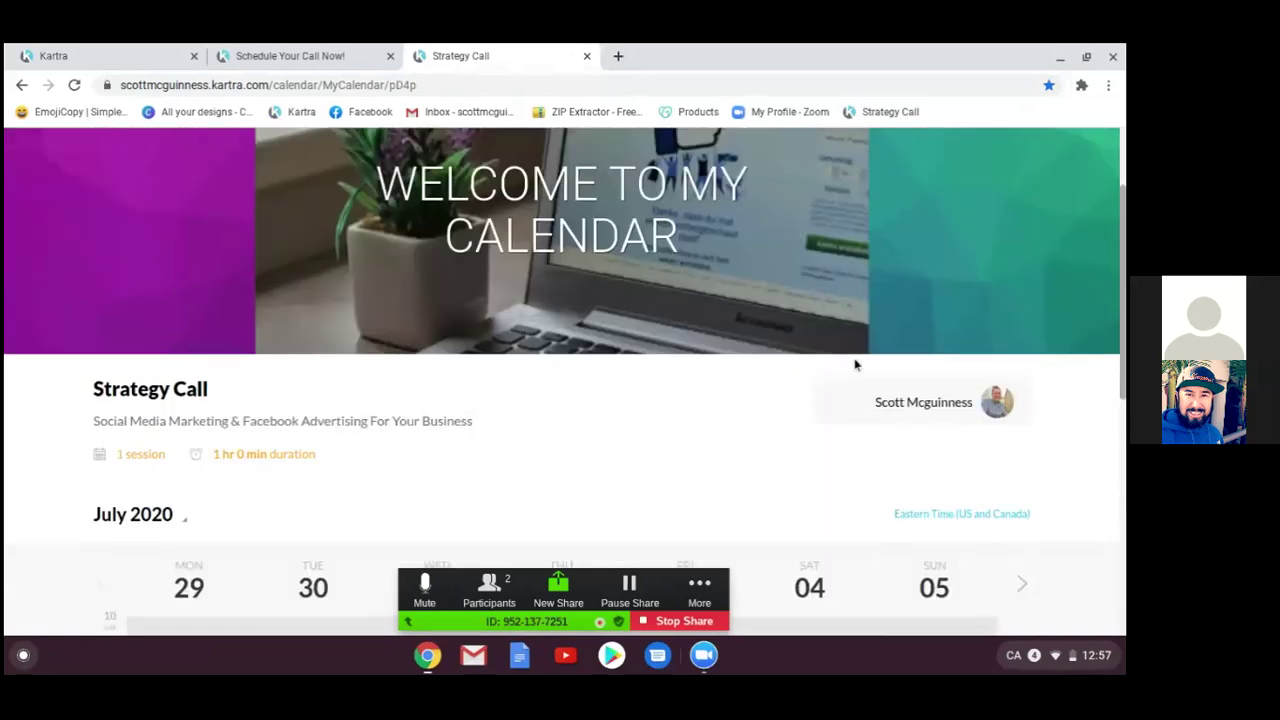
{"action": "scroll", "coordinate": [855, 365], "scroll_direction": "up", "scroll_amount": 1}
{"action": "scroll", "coordinate": [854, 358], "scroll_direction": "up", "scroll_amount": 1}
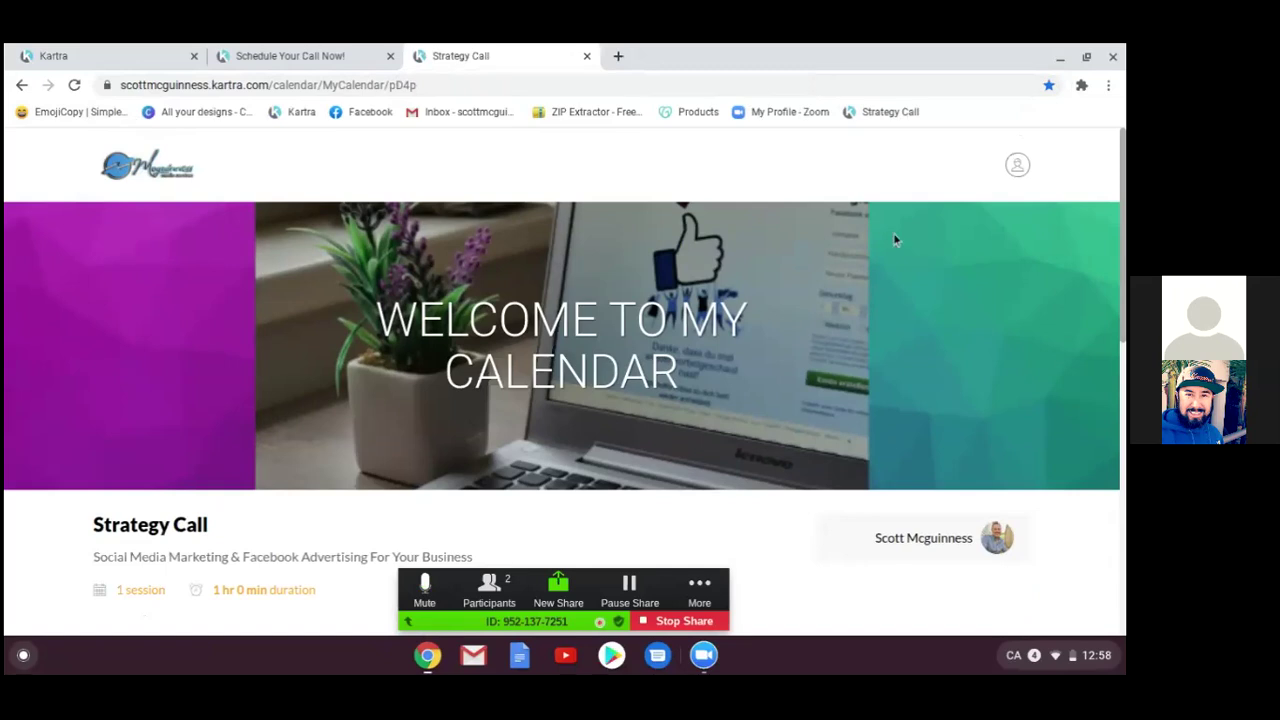
{"action": "scroll", "coordinate": [1095, 523], "scroll_direction": "down", "scroll_amount": 1}
{"action": "scroll", "coordinate": [1120, 546], "scroll_direction": "down", "scroll_amount": 1}
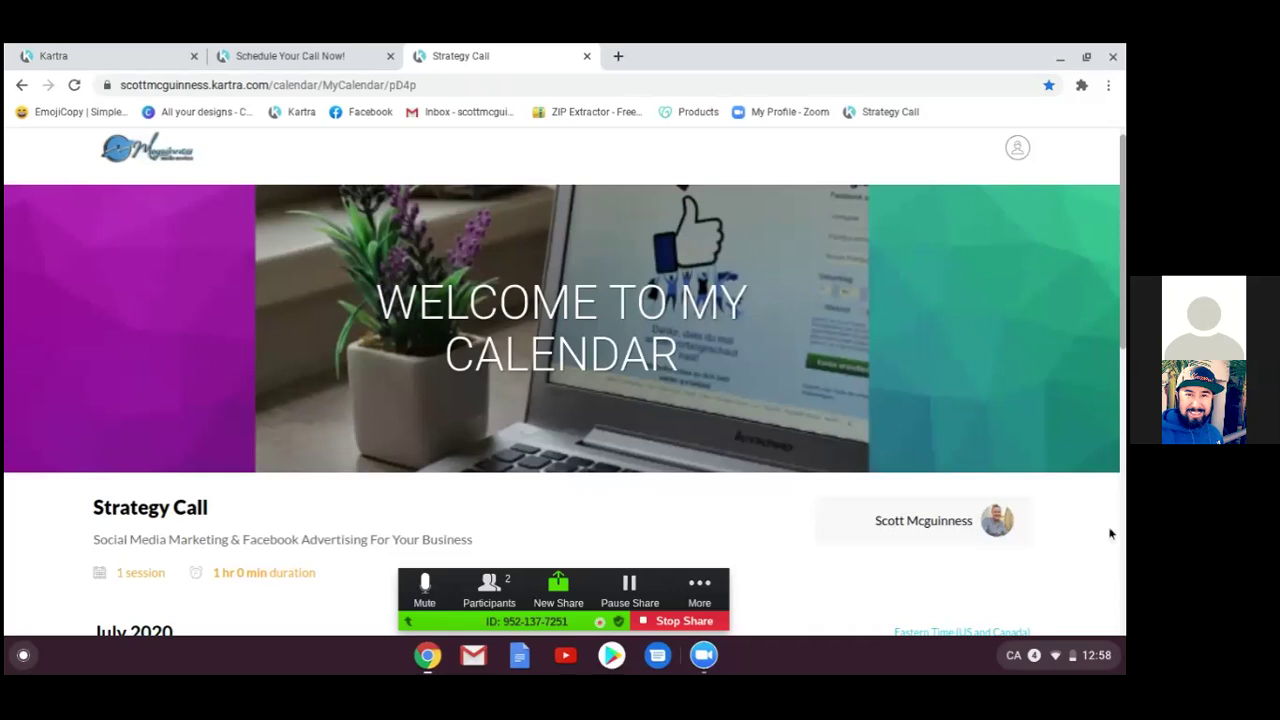
{"action": "scroll", "coordinate": [1108, 531], "scroll_direction": "up", "scroll_amount": 1}
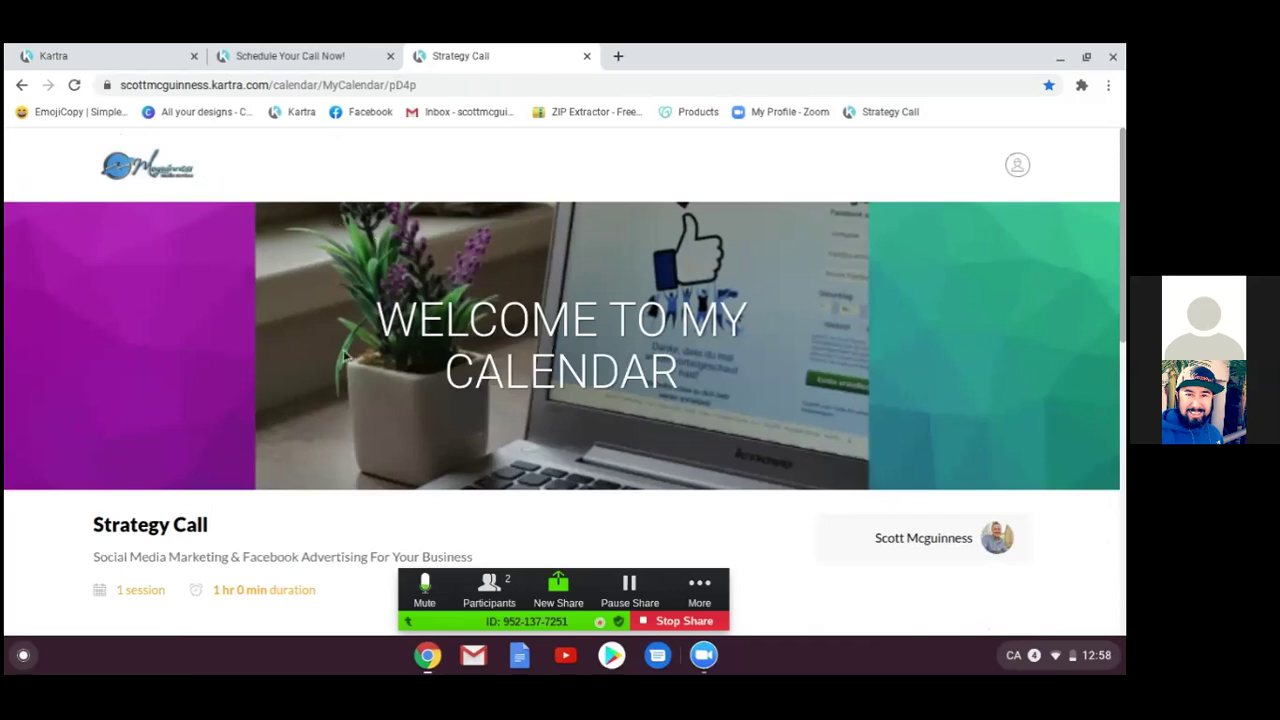
Step: Review the public calendar page once more, from the welcome banner and session duration down to the open Saturday time slots
{"action": "scroll", "coordinate": [344, 357], "scroll_direction": "down", "scroll_amount": 6}
{"action": "scroll", "coordinate": [344, 357], "scroll_direction": "up", "scroll_amount": 5}
{"action": "scroll", "coordinate": [344, 357], "scroll_direction": "up", "scroll_amount": 2}
{"action": "scroll", "coordinate": [344, 357], "scroll_direction": "down", "scroll_amount": 2}
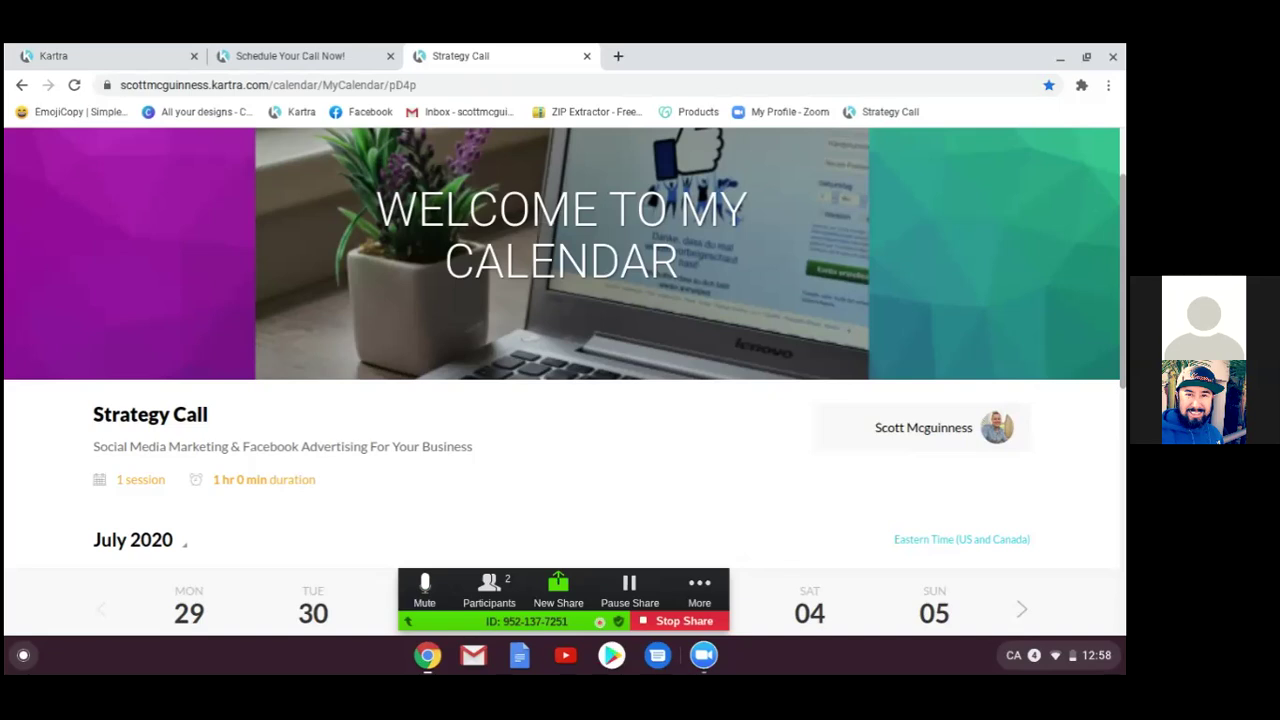
{"action": "scroll", "coordinate": [565, 290], "scroll_direction": "up", "scroll_amount": 1}
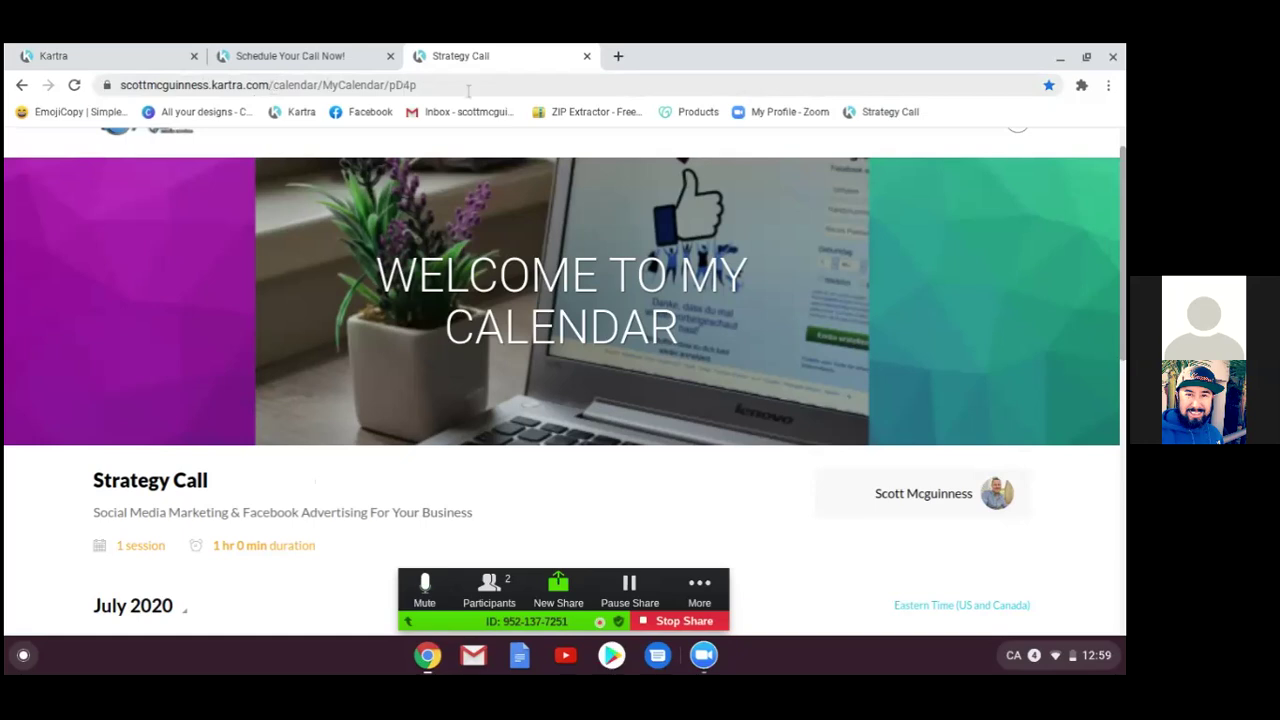
{"action": "scroll", "coordinate": [458, 395], "scroll_direction": "up", "scroll_amount": 1}
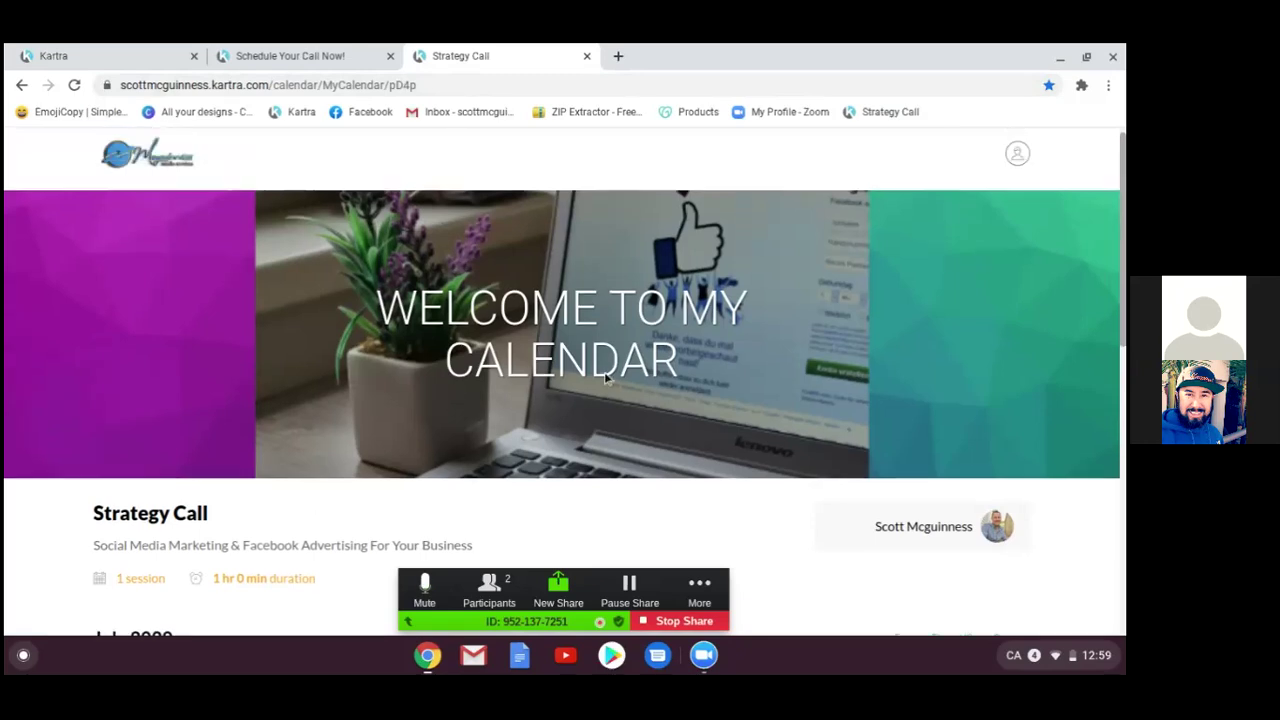
{"action": "scroll", "coordinate": [717, 420], "scroll_direction": "down", "scroll_amount": 5}
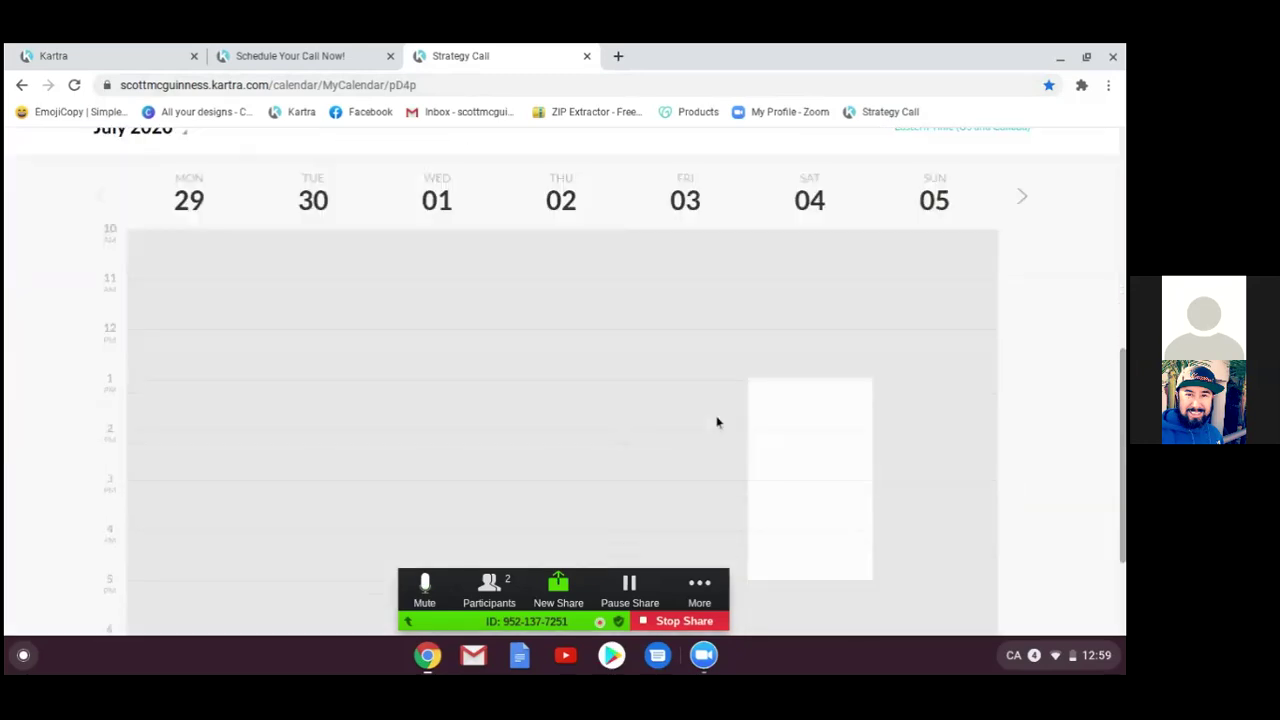
{"action": "scroll", "coordinate": [717, 422], "scroll_direction": "down", "scroll_amount": 2}
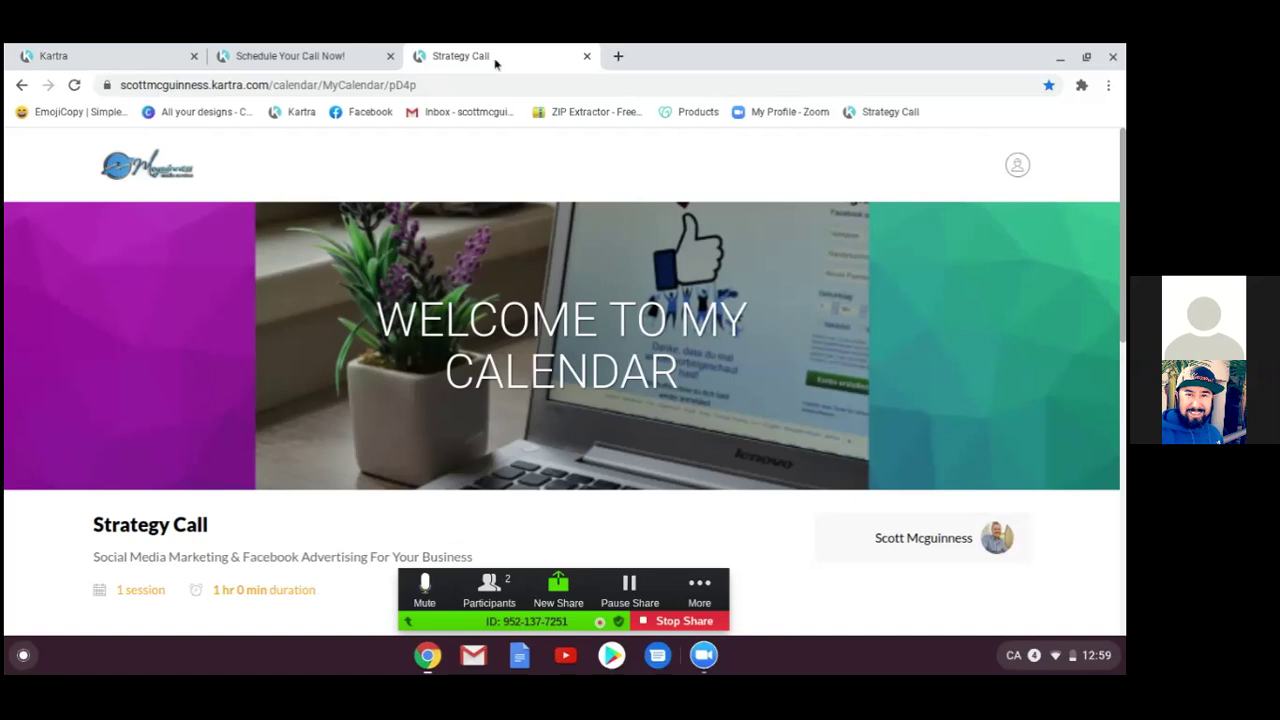
Step: Return to Kartra, start a new page in My Pages and show the Personal Branding templates
{"action": "left_click", "coordinate": [103, 55]}
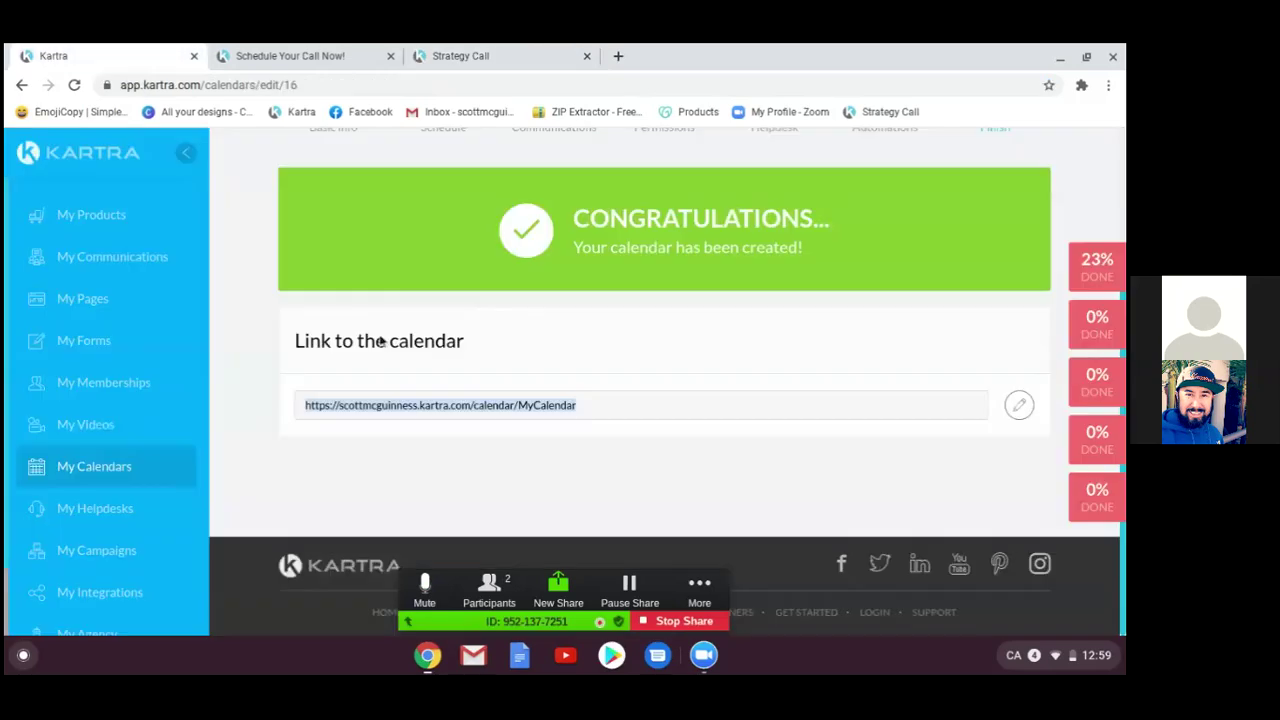
{"action": "left_click", "coordinate": [80, 304]}
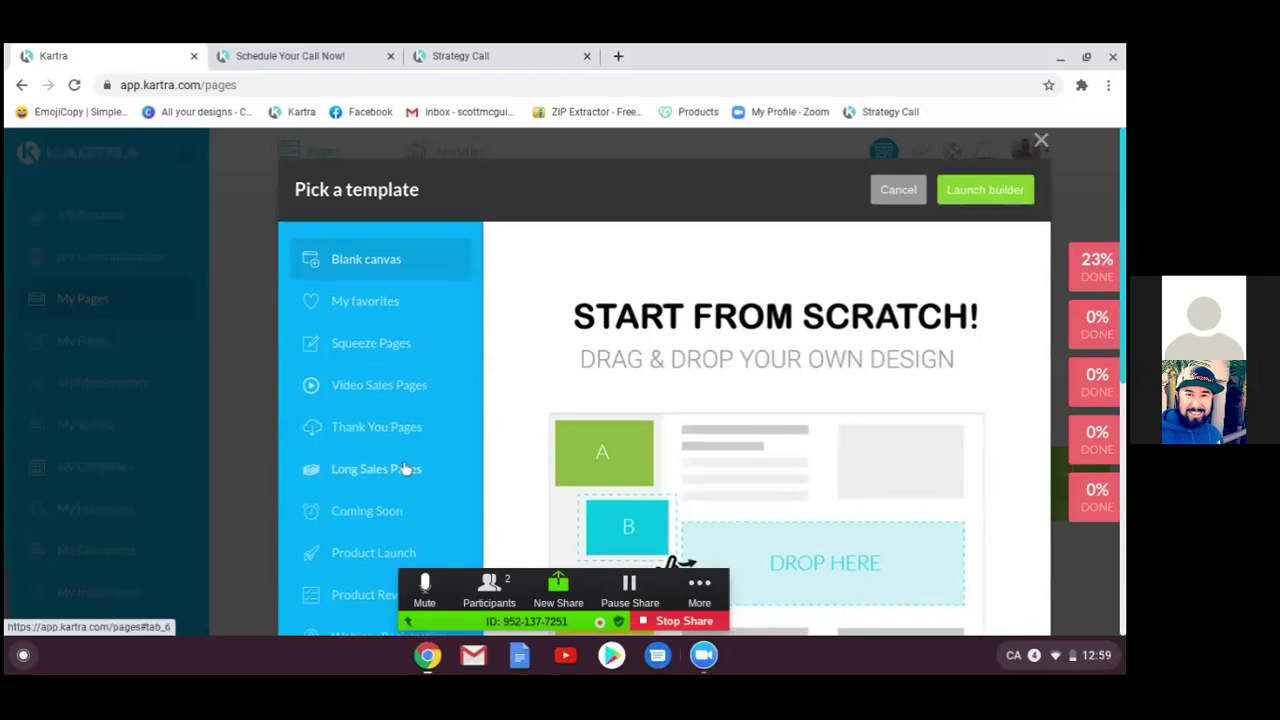
{"action": "scroll", "coordinate": [405, 460], "scroll_direction": "down", "scroll_amount": 5}
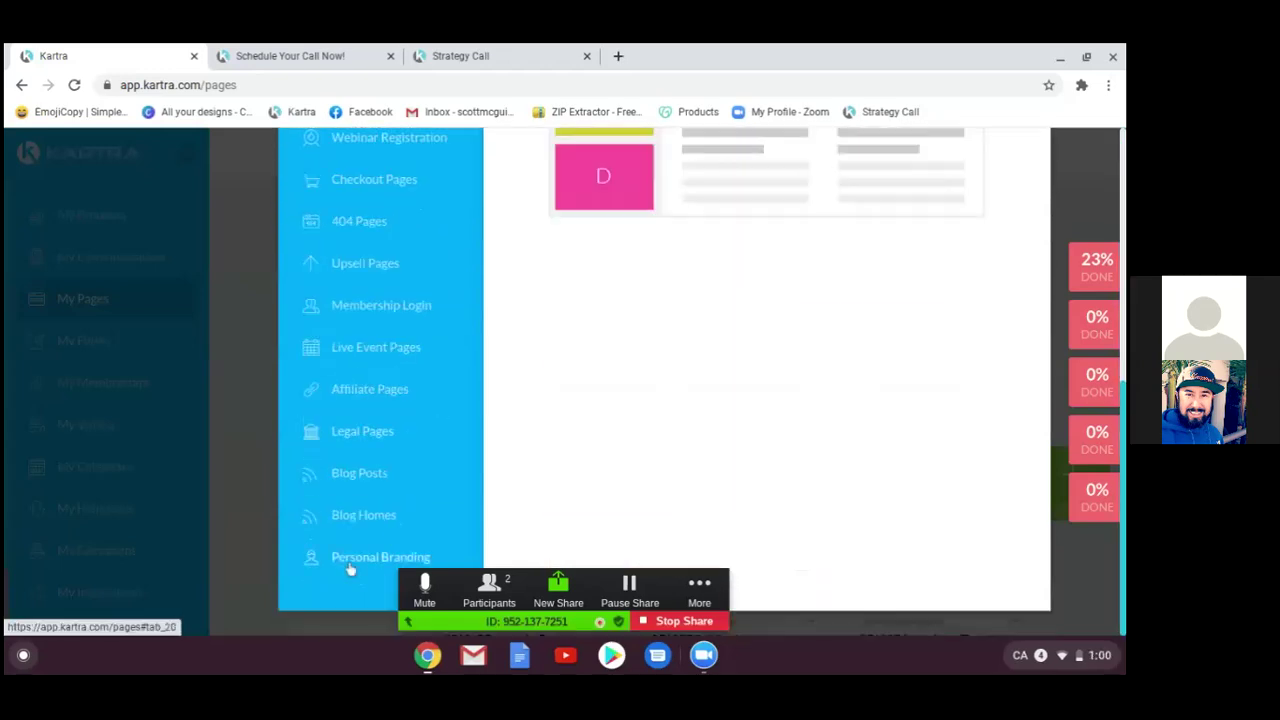
{"action": "left_click", "coordinate": [358, 568]}
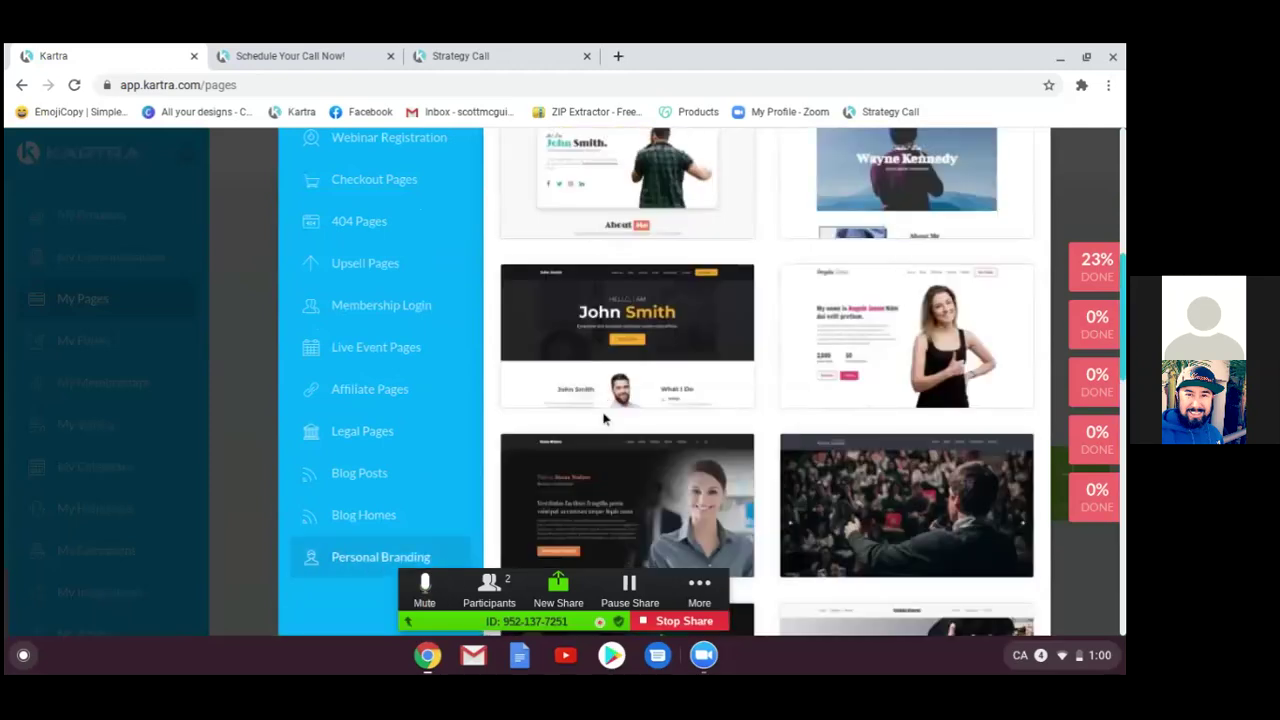
Step: Look through the whole Personal Branding template gallery to compare the available page designs
{"action": "mouse_move", "coordinate": [620, 383]}
{"action": "scroll", "coordinate": [620, 383], "scroll_direction": "up", "scroll_amount": 3}
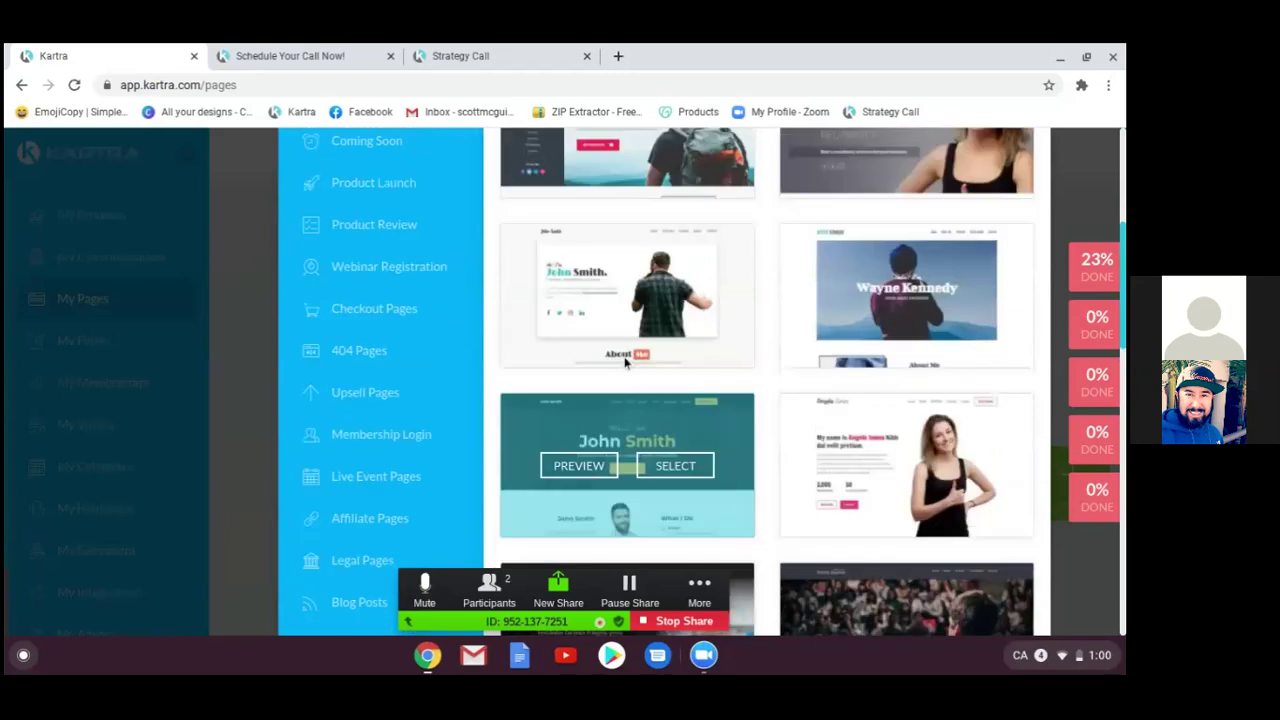
{"action": "scroll", "coordinate": [624, 362], "scroll_direction": "up", "scroll_amount": 3}
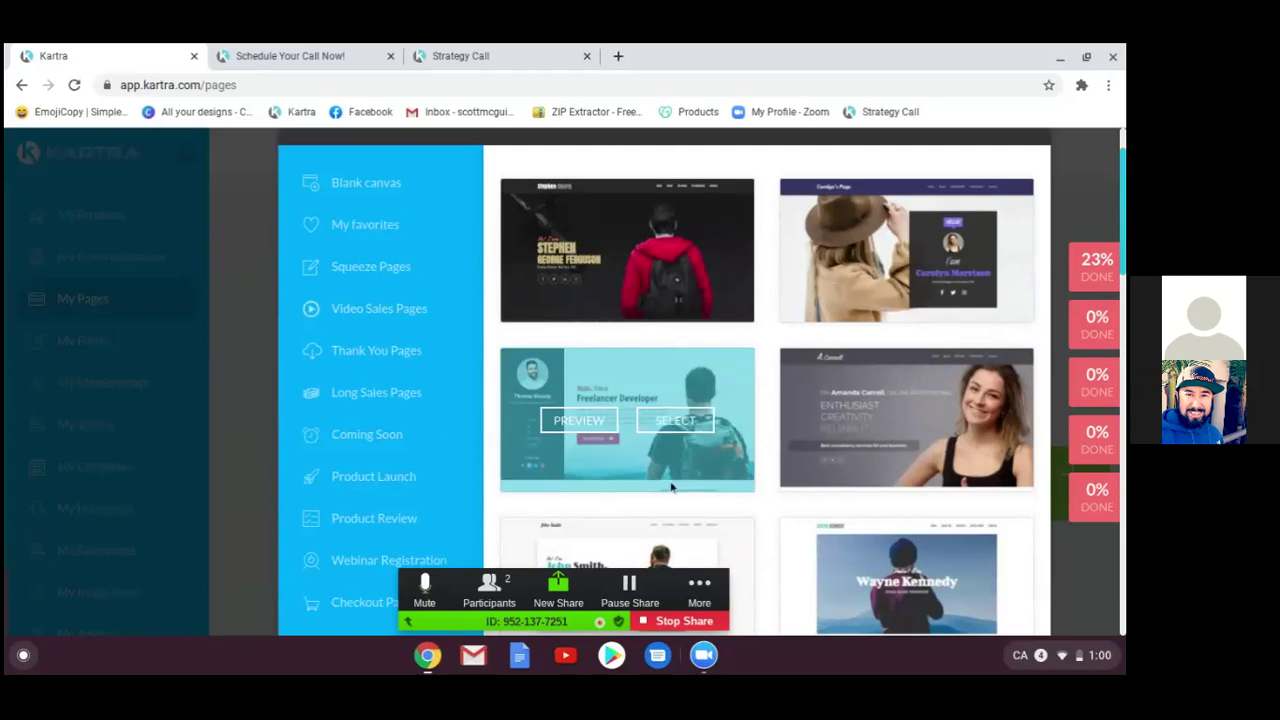
{"action": "scroll", "coordinate": [757, 466], "scroll_direction": "down", "scroll_amount": 2}
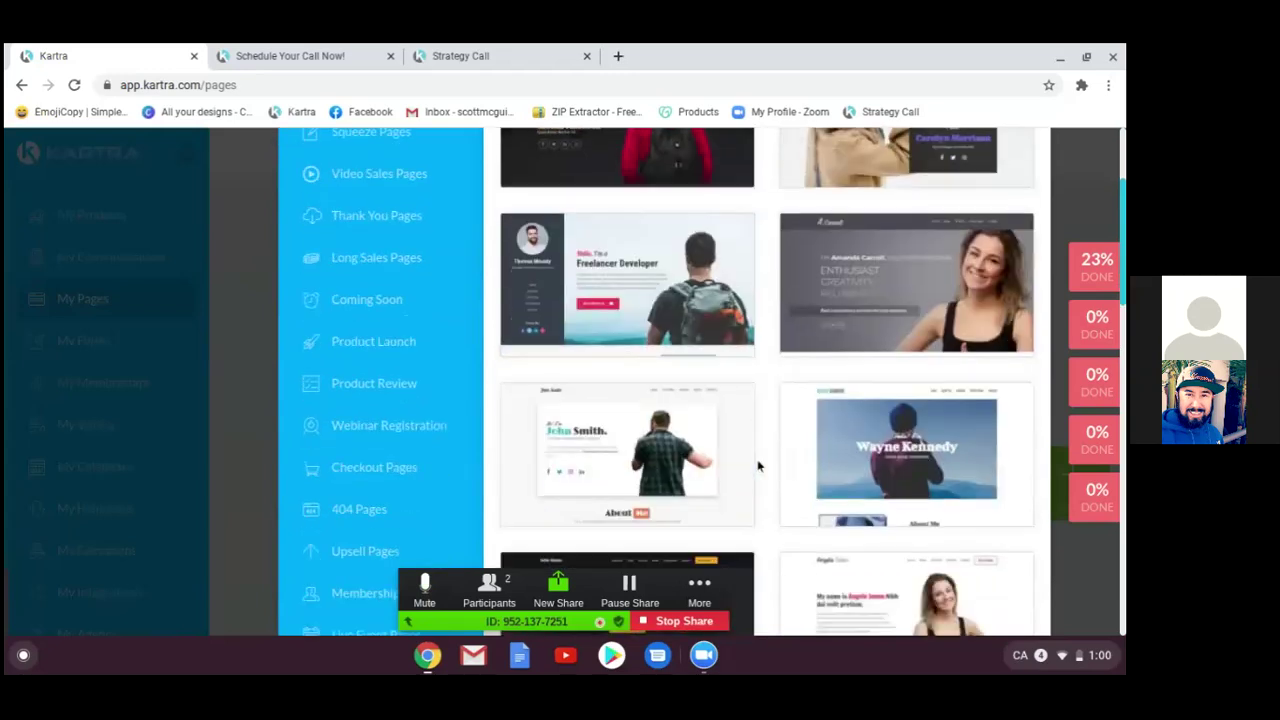
{"action": "scroll", "coordinate": [757, 466], "scroll_direction": "down", "scroll_amount": 10}
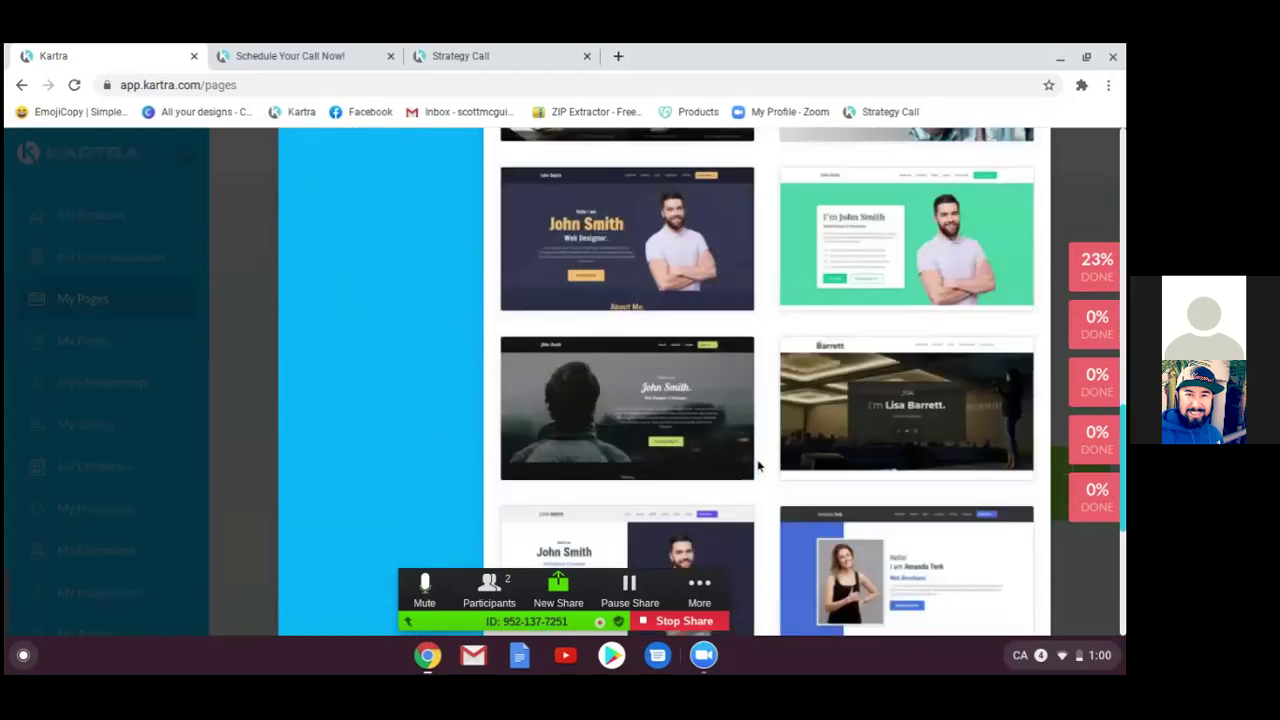
{"action": "scroll", "coordinate": [757, 466], "scroll_direction": "down", "scroll_amount": 5}
{"action": "scroll", "coordinate": [757, 466], "scroll_direction": "up", "scroll_amount": 15}
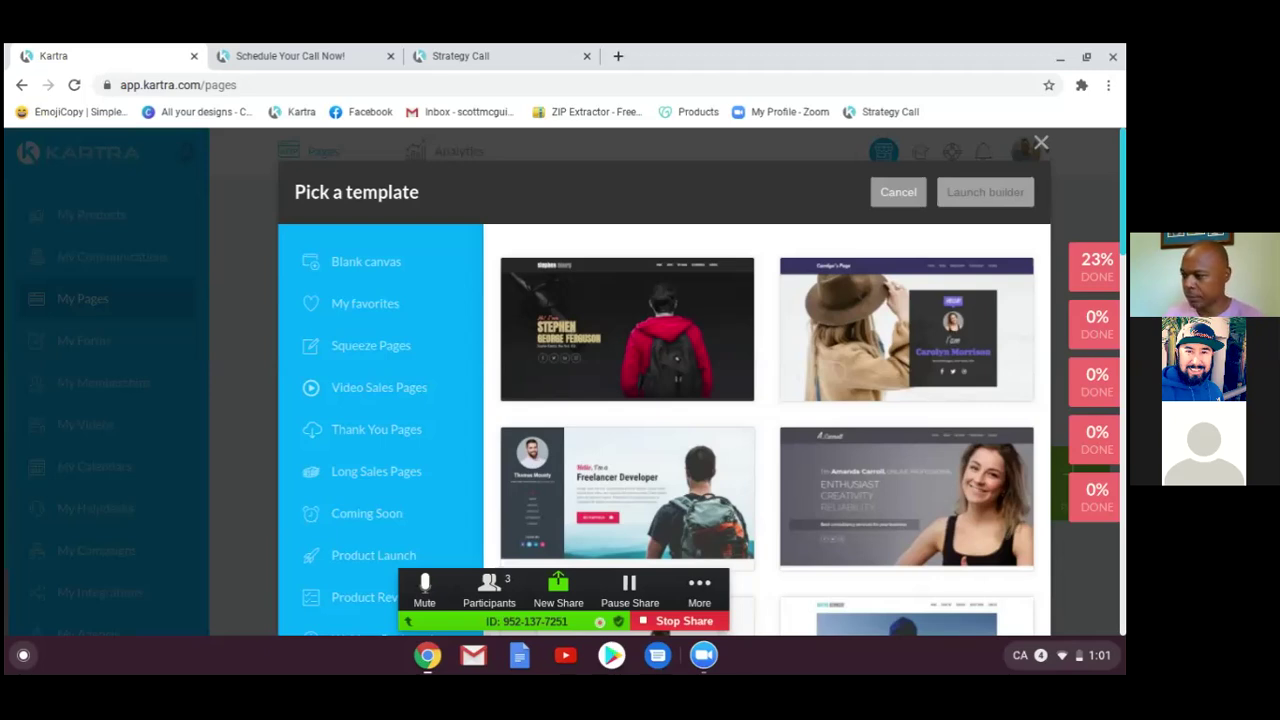
{"action": "mouse_move", "coordinate": [678, 335]}
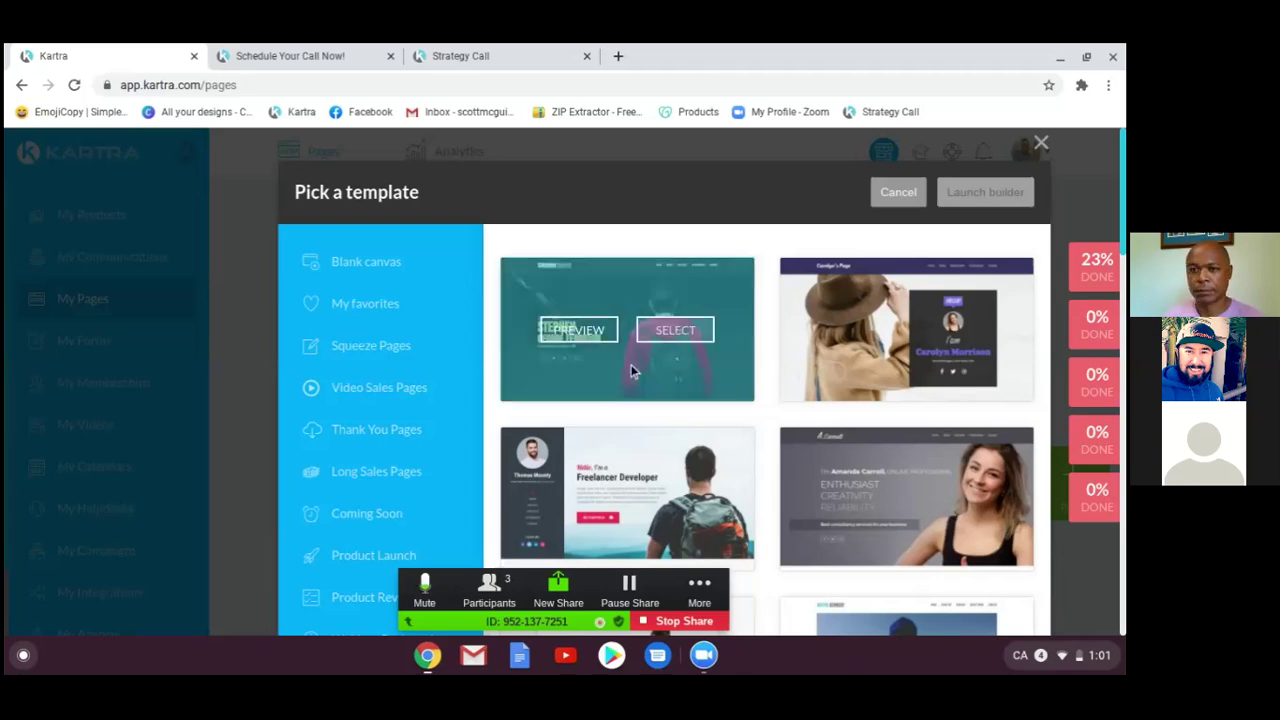
{"action": "scroll", "coordinate": [631, 366], "scroll_direction": "down", "scroll_amount": 10}
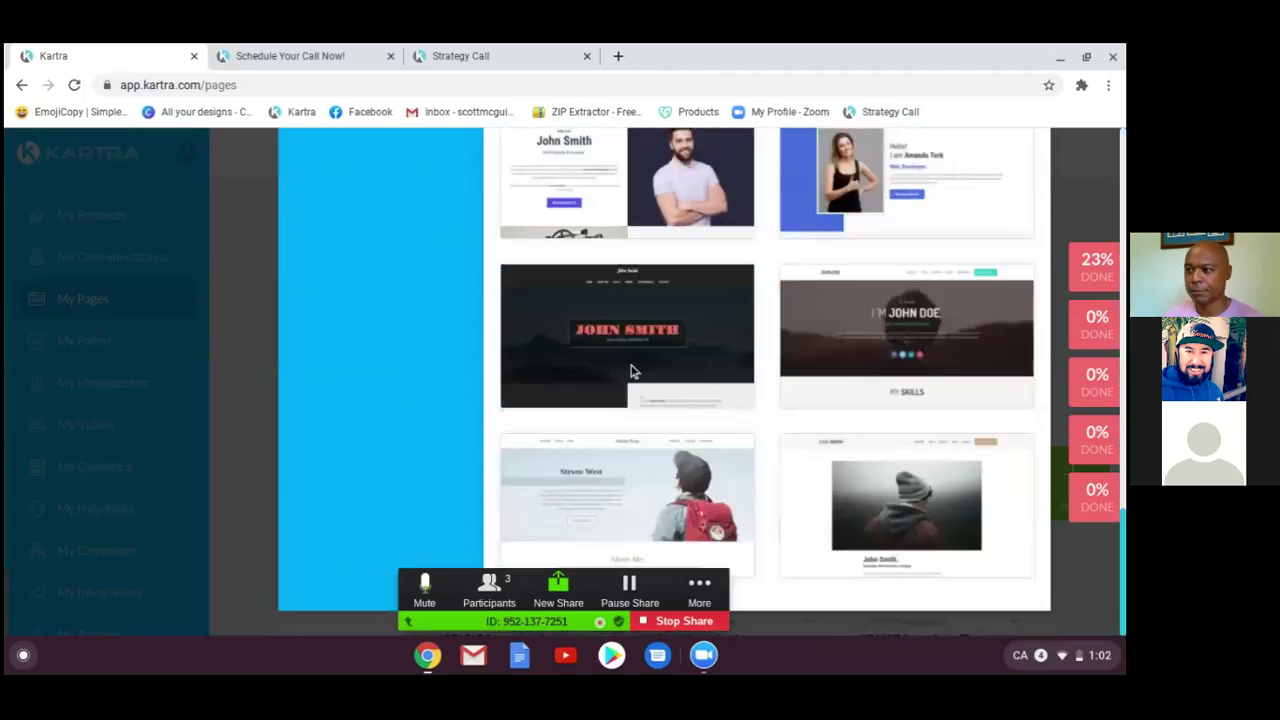
{"action": "scroll", "coordinate": [631, 371], "scroll_direction": "up", "scroll_amount": 10}
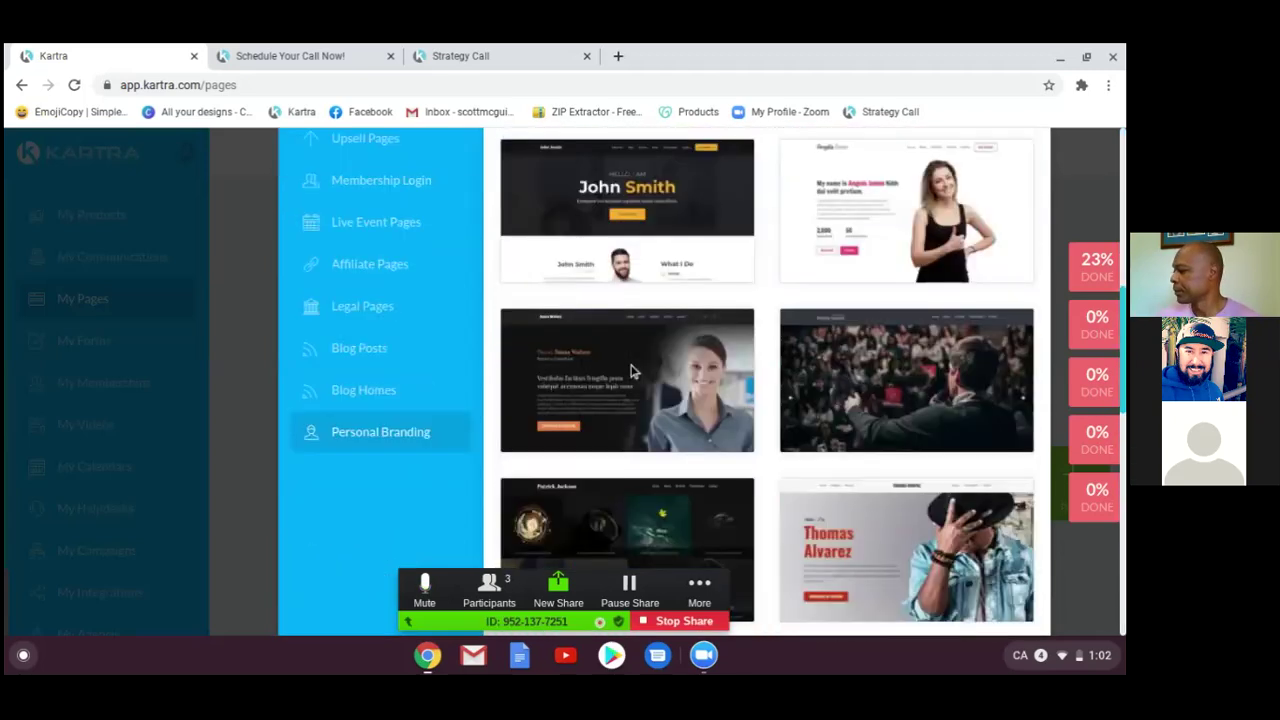
{"action": "scroll", "coordinate": [631, 371], "scroll_direction": "up", "scroll_amount": 10}
{"action": "mouse_move", "coordinate": [631, 364]}
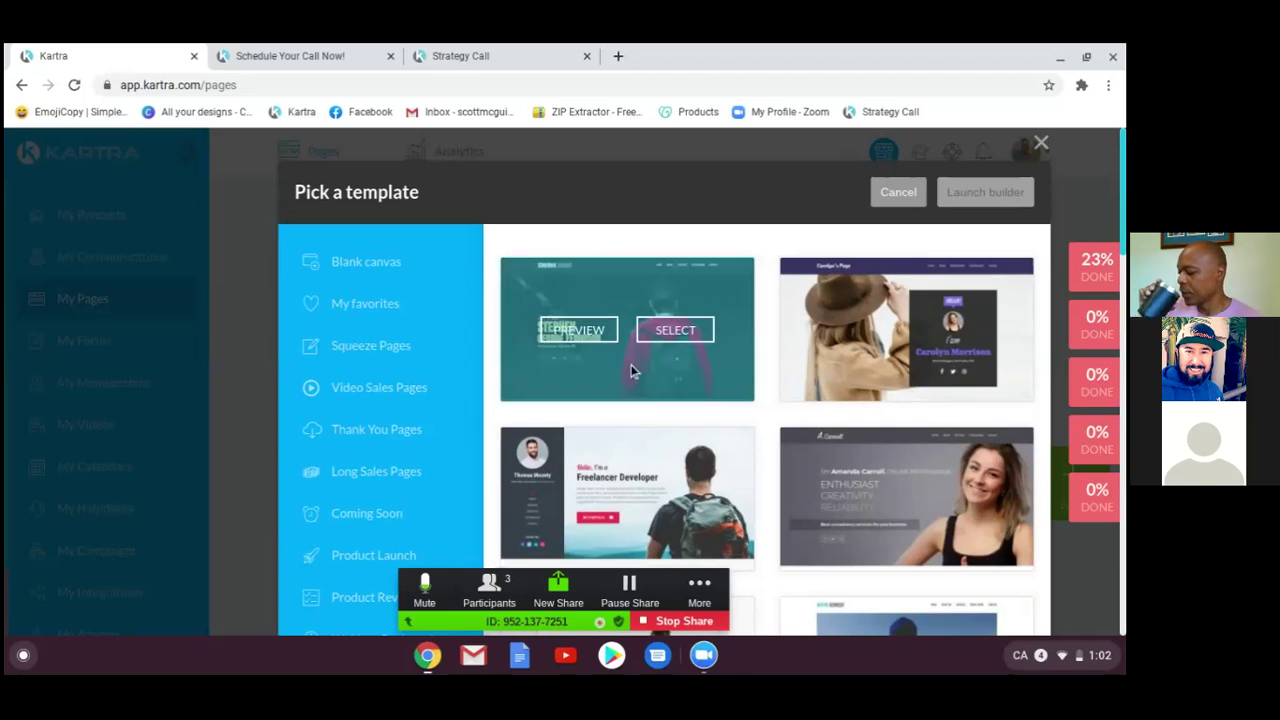